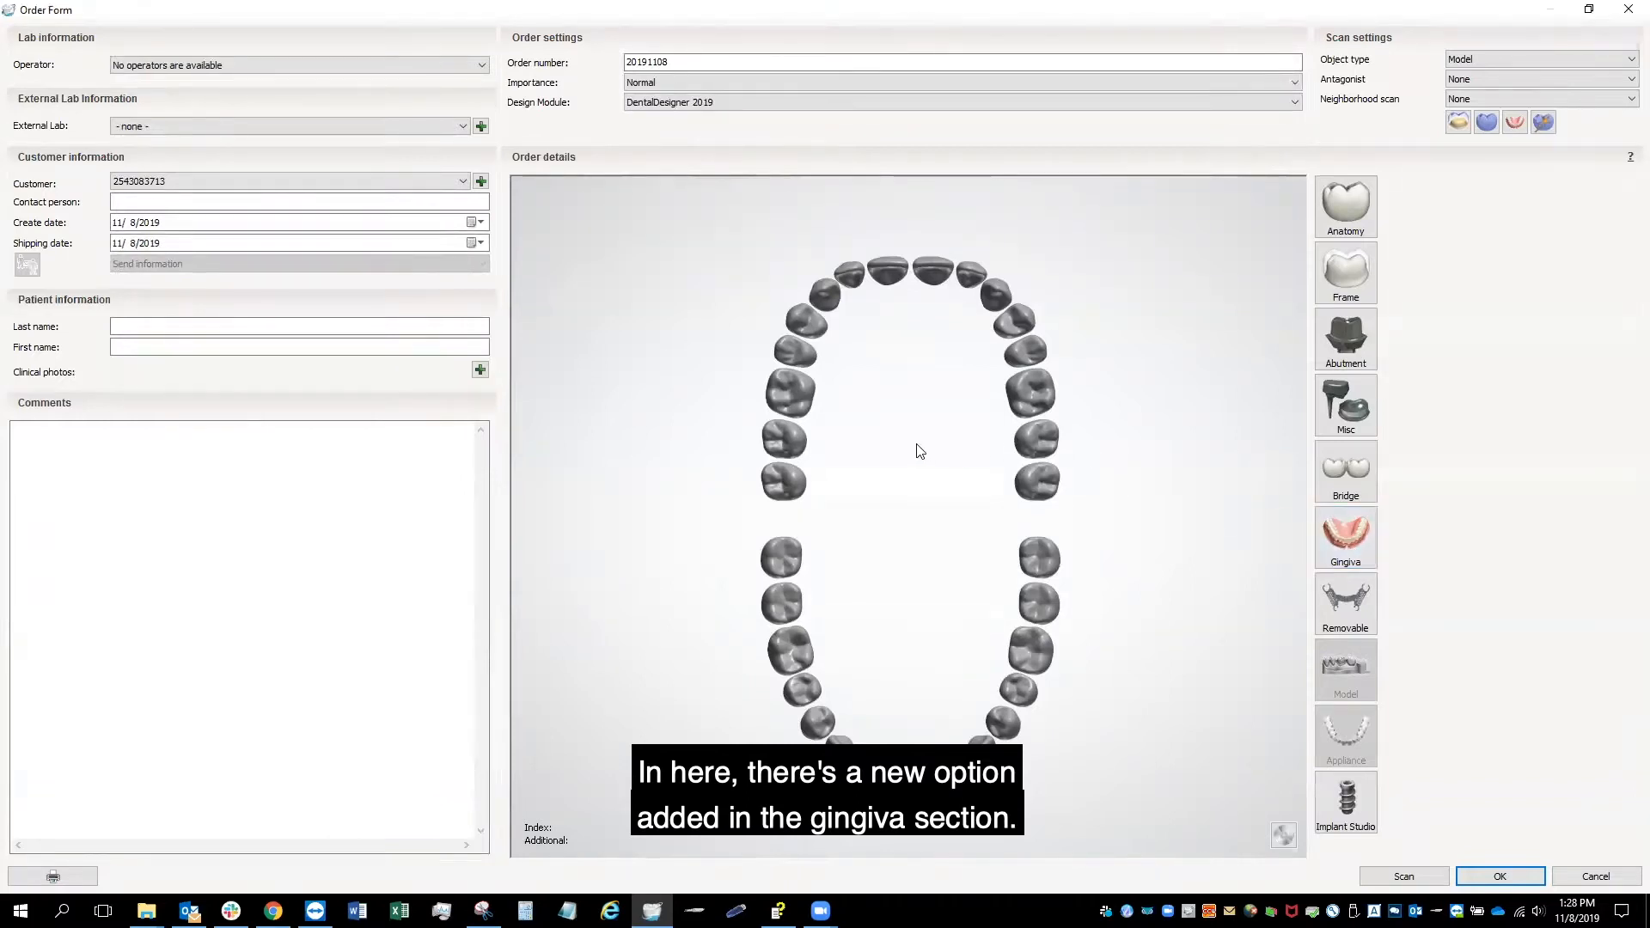
Step: Select an upper central incisor and assign a Zahn Zirconia Copy Denture to the upper arch from the gingiva options
click(789, 399)
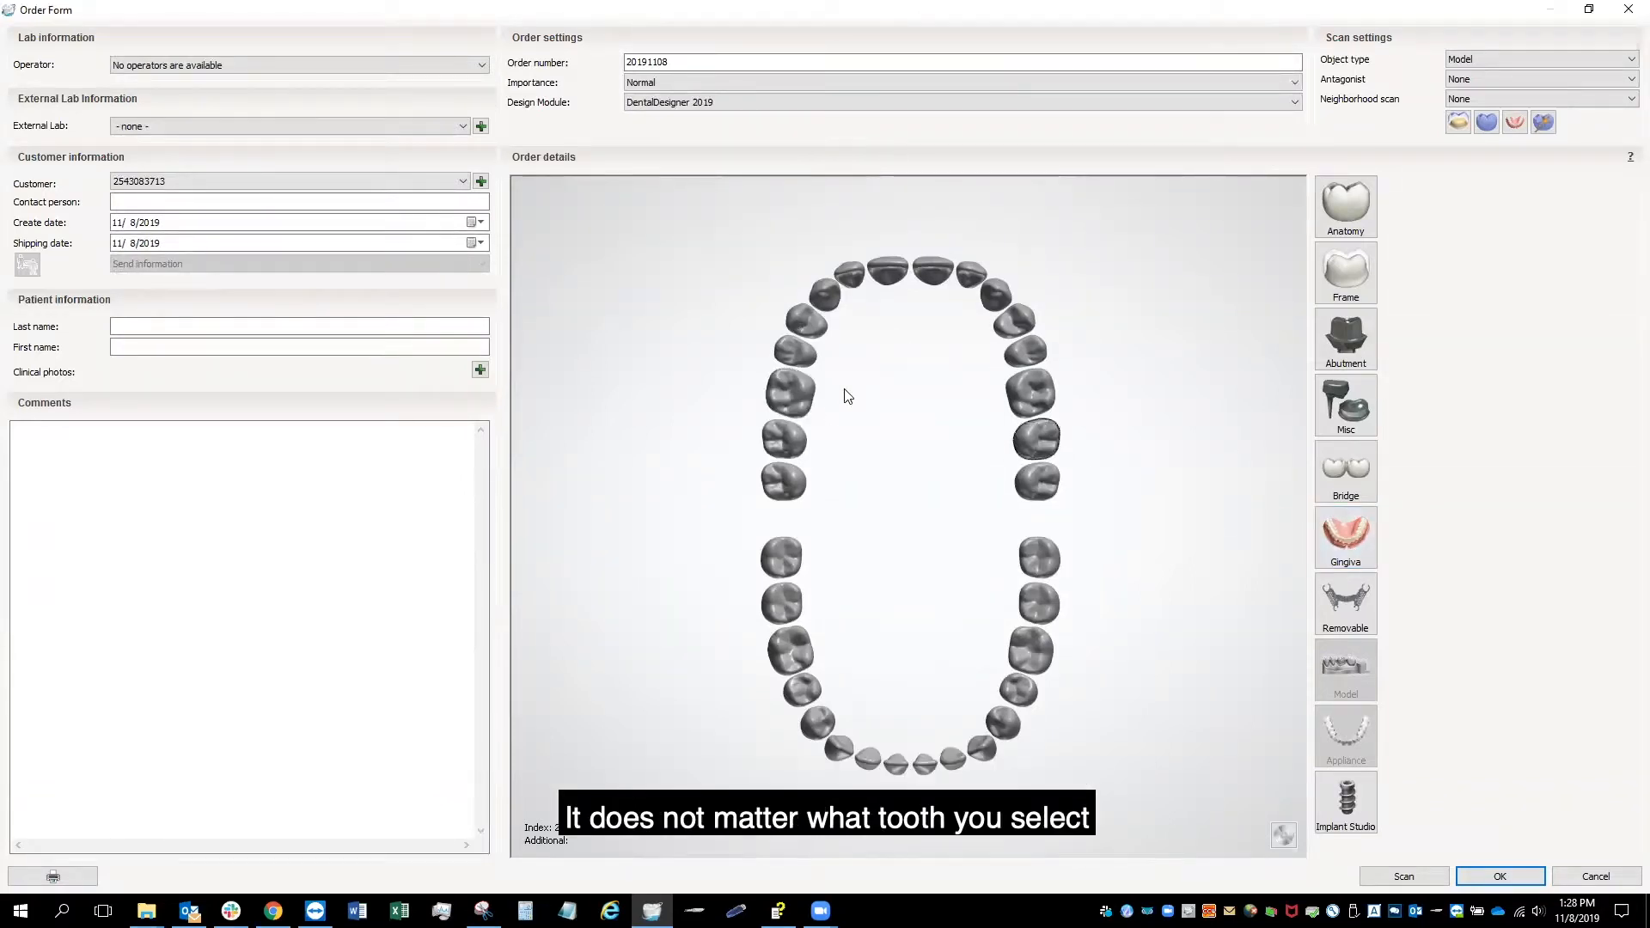
click(890, 274)
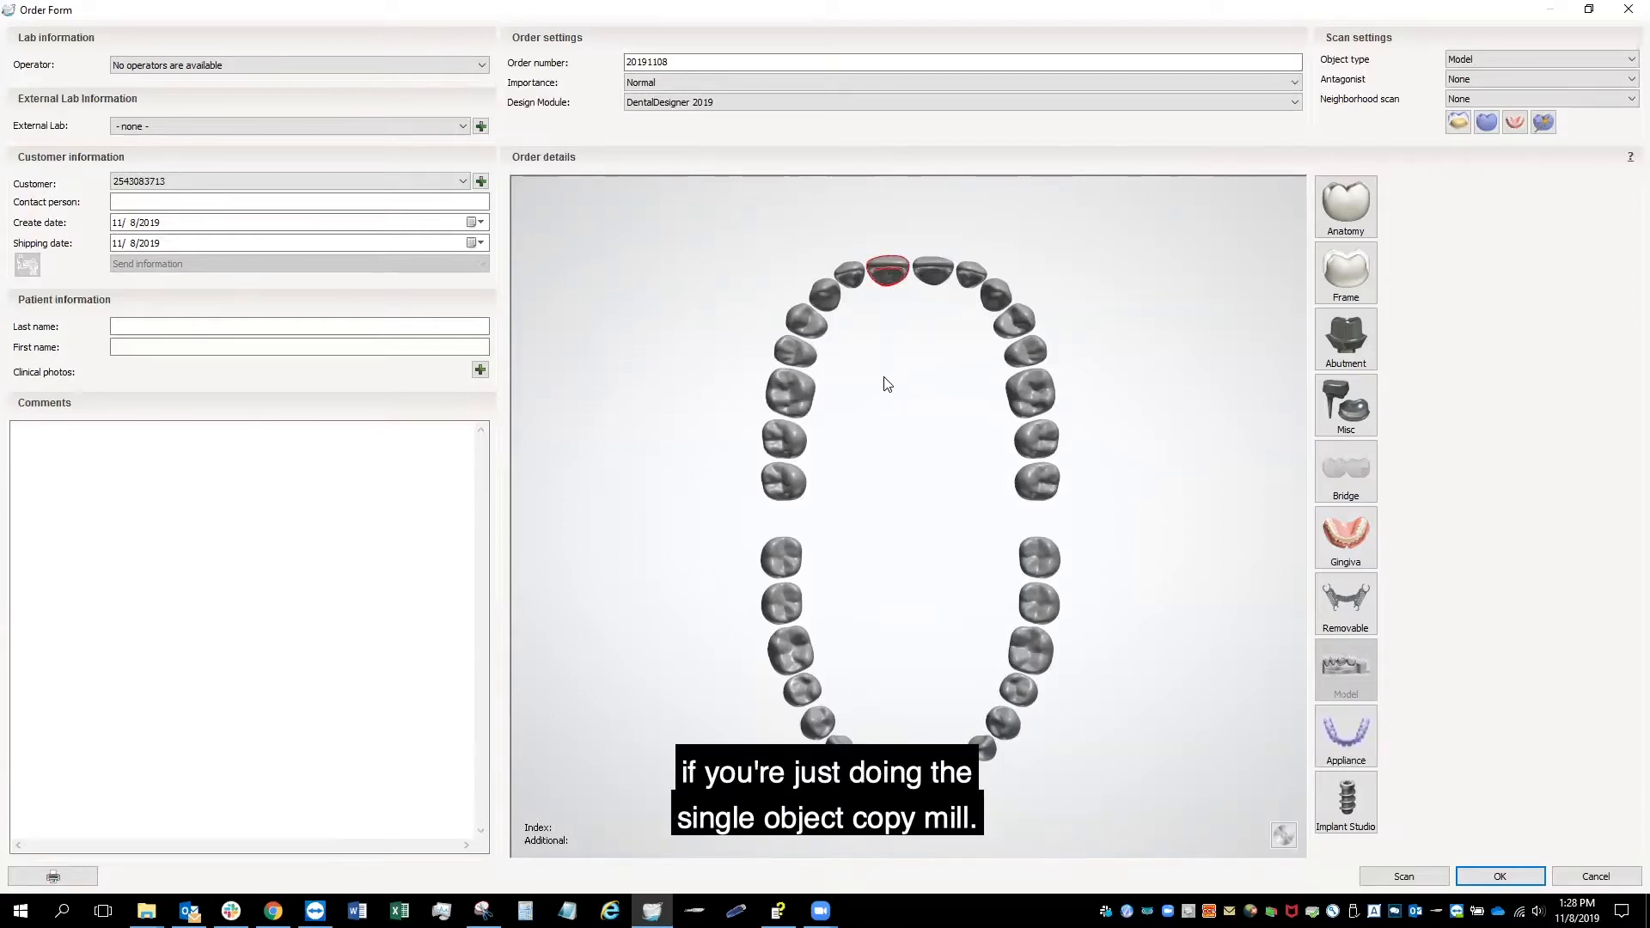
click(1338, 548)
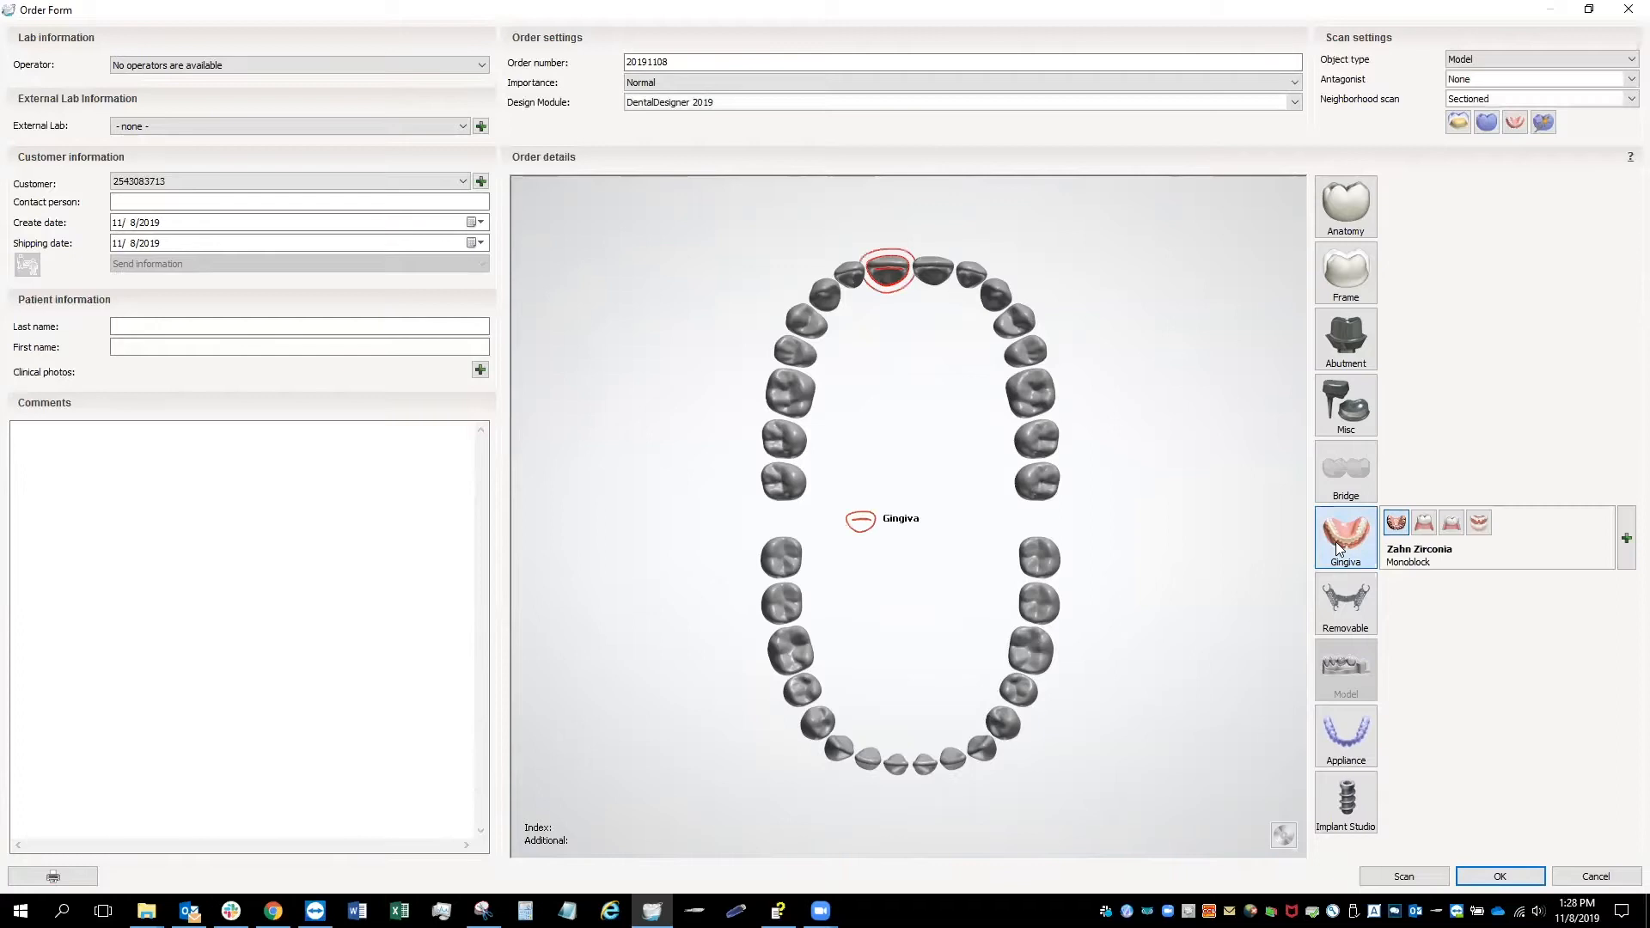
click(1479, 524)
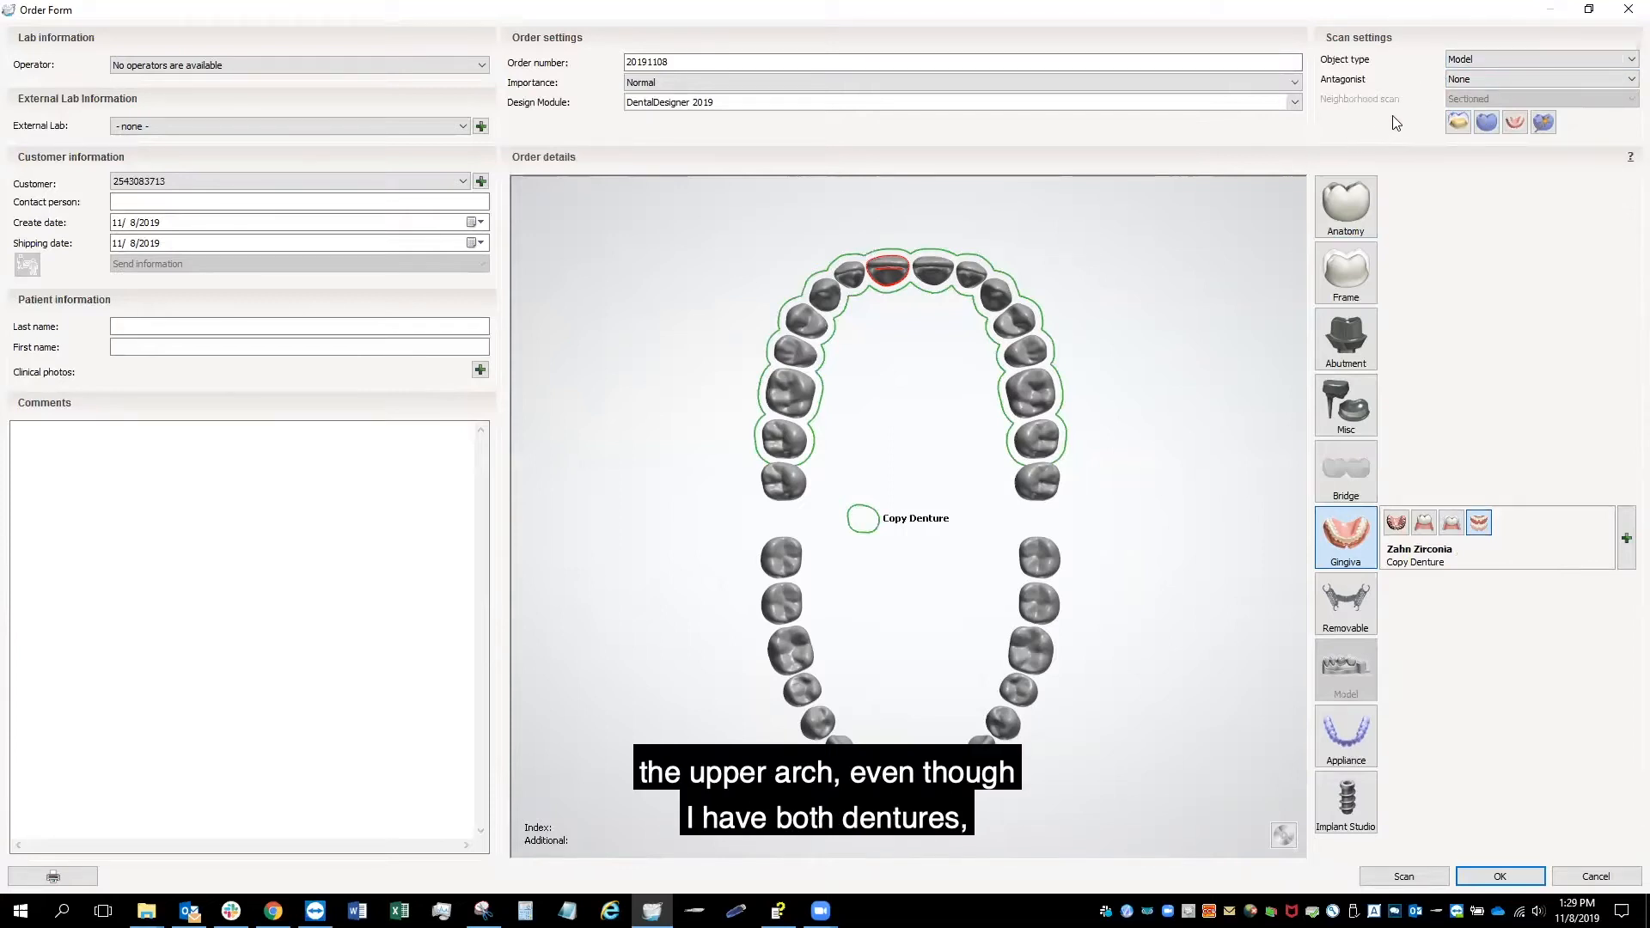
Step: Set the antagonist to Antagonist model and open the order for scanning
click(1482, 77)
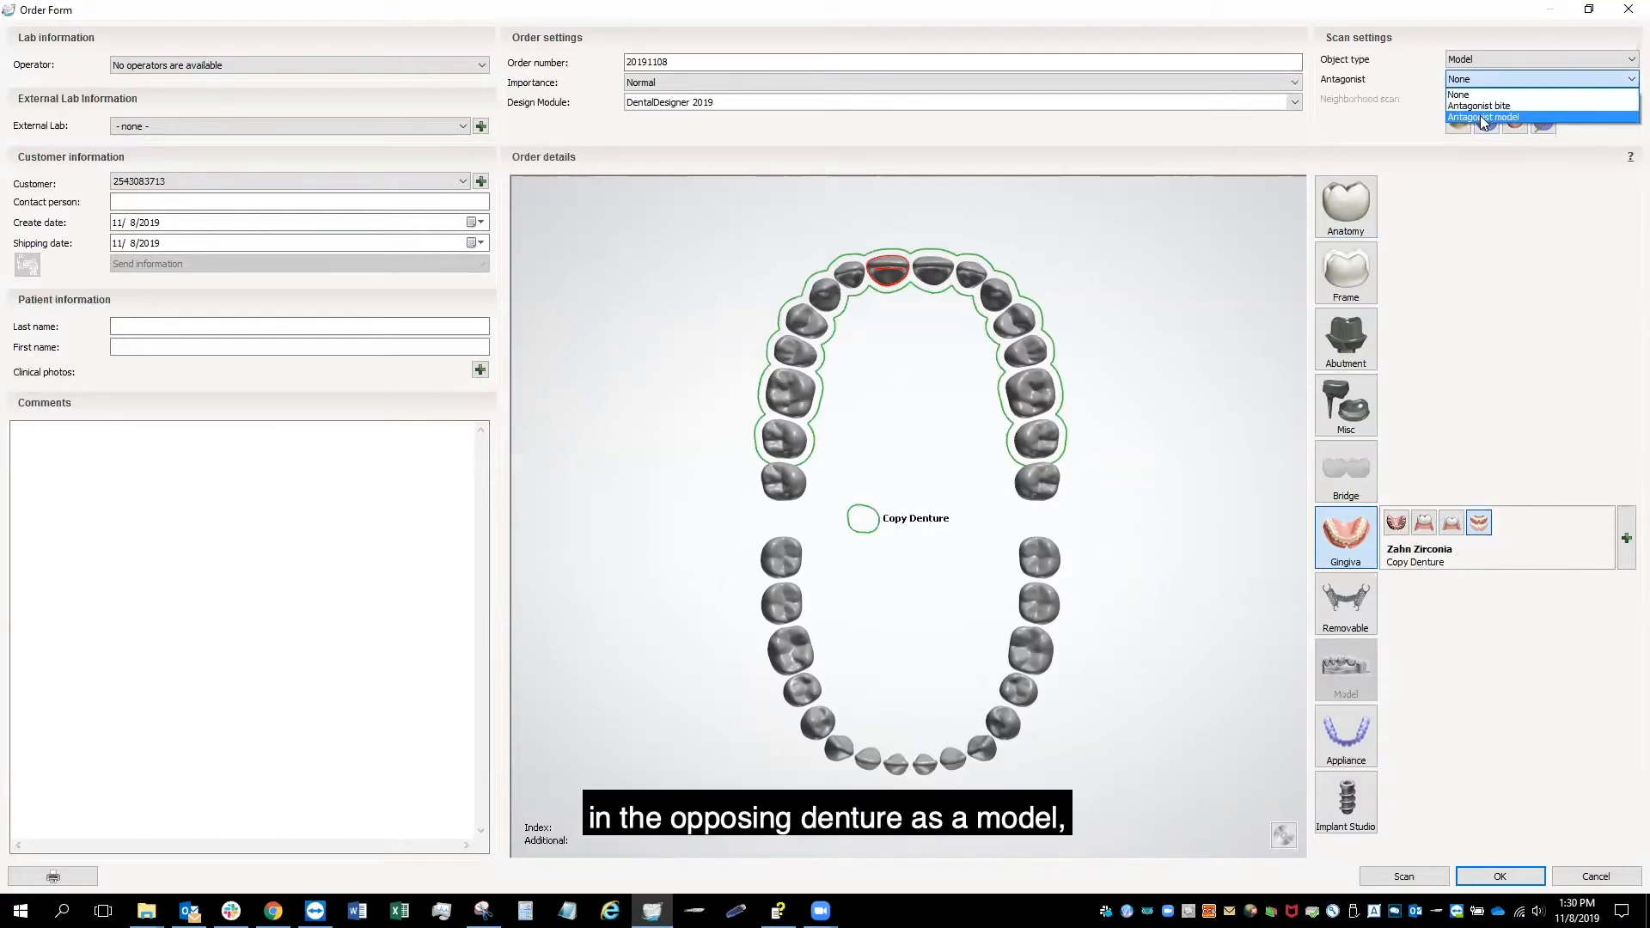
click(1483, 117)
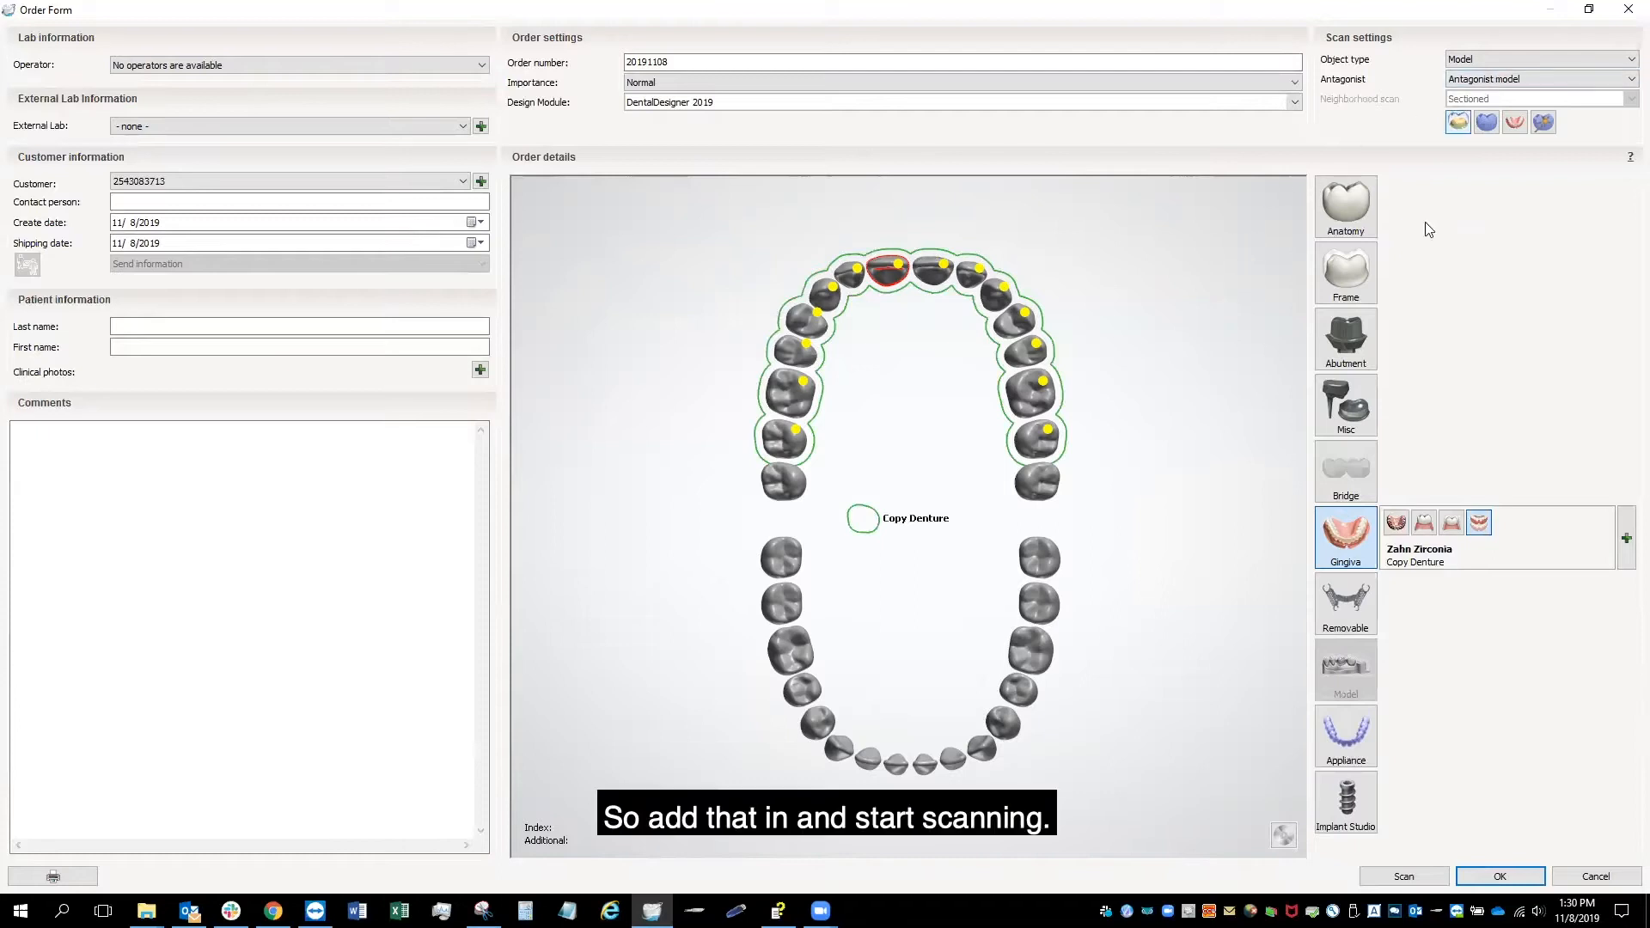
click(1394, 878)
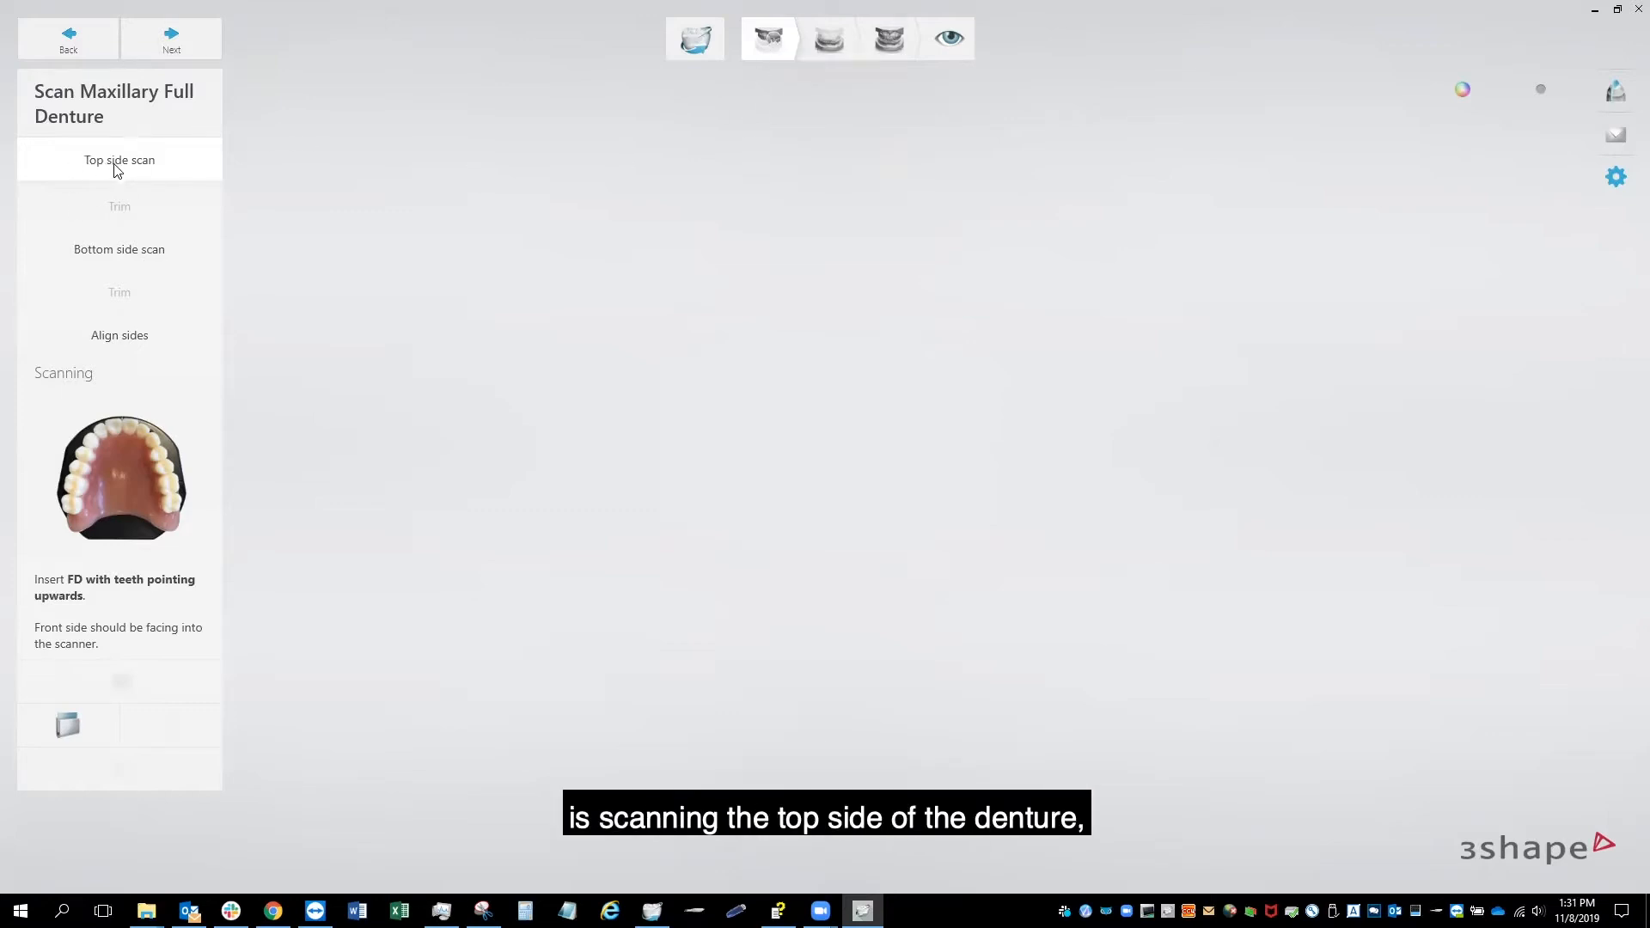
Step: Preview the bottom side scan and side alignment stages, and return to the top side scan
click(140, 249)
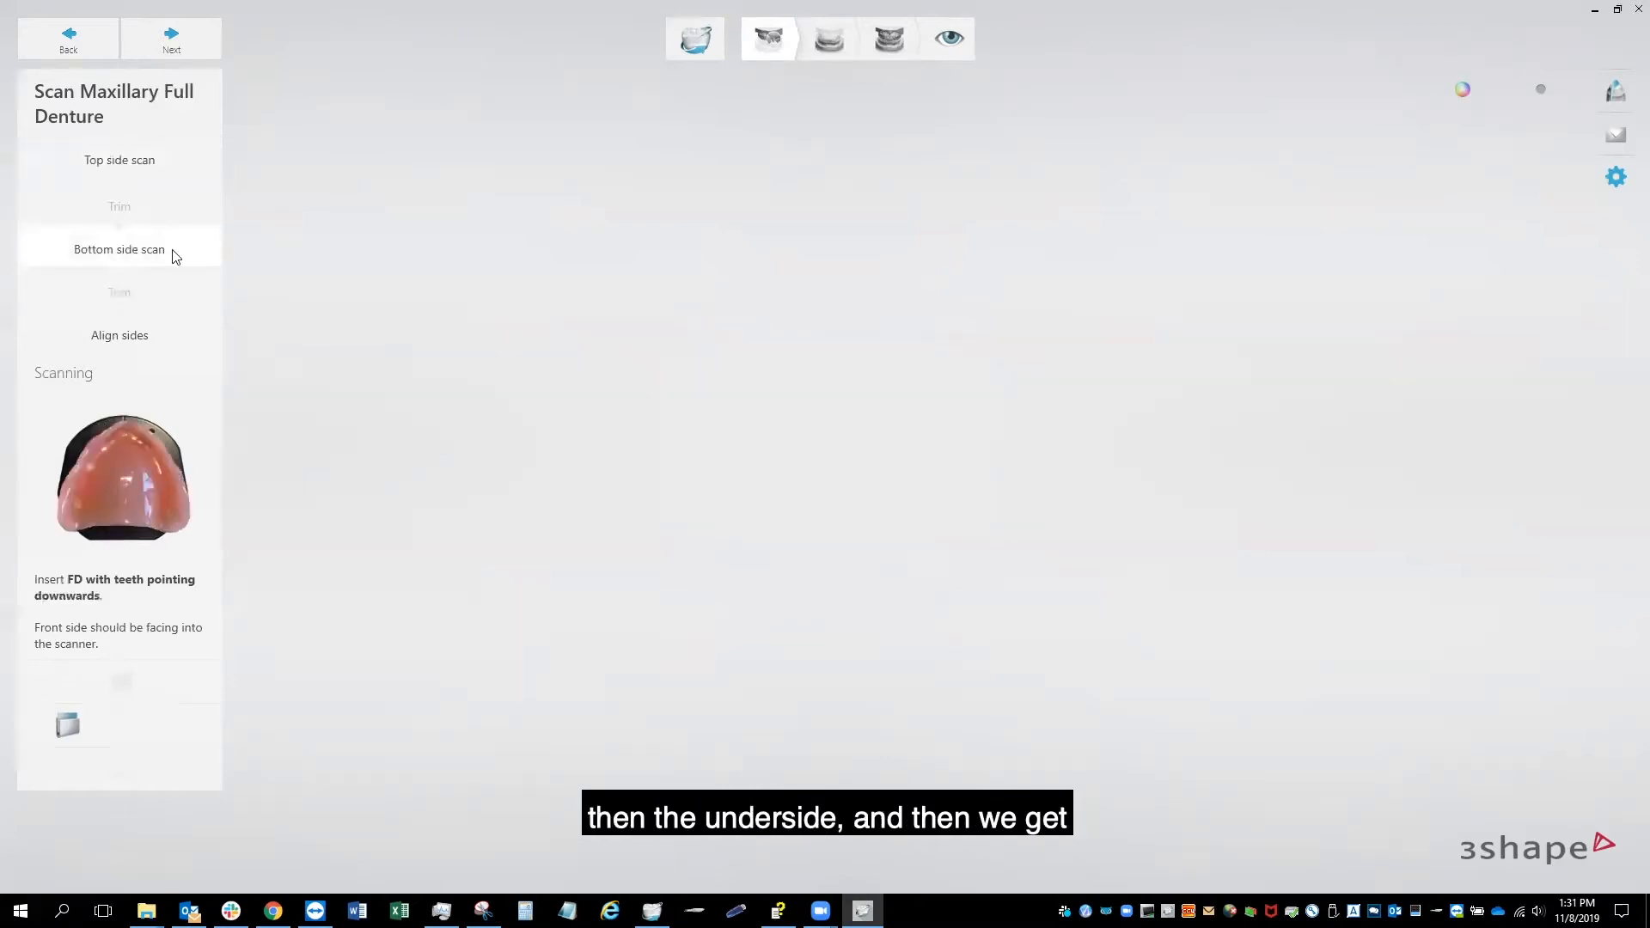
click(151, 337)
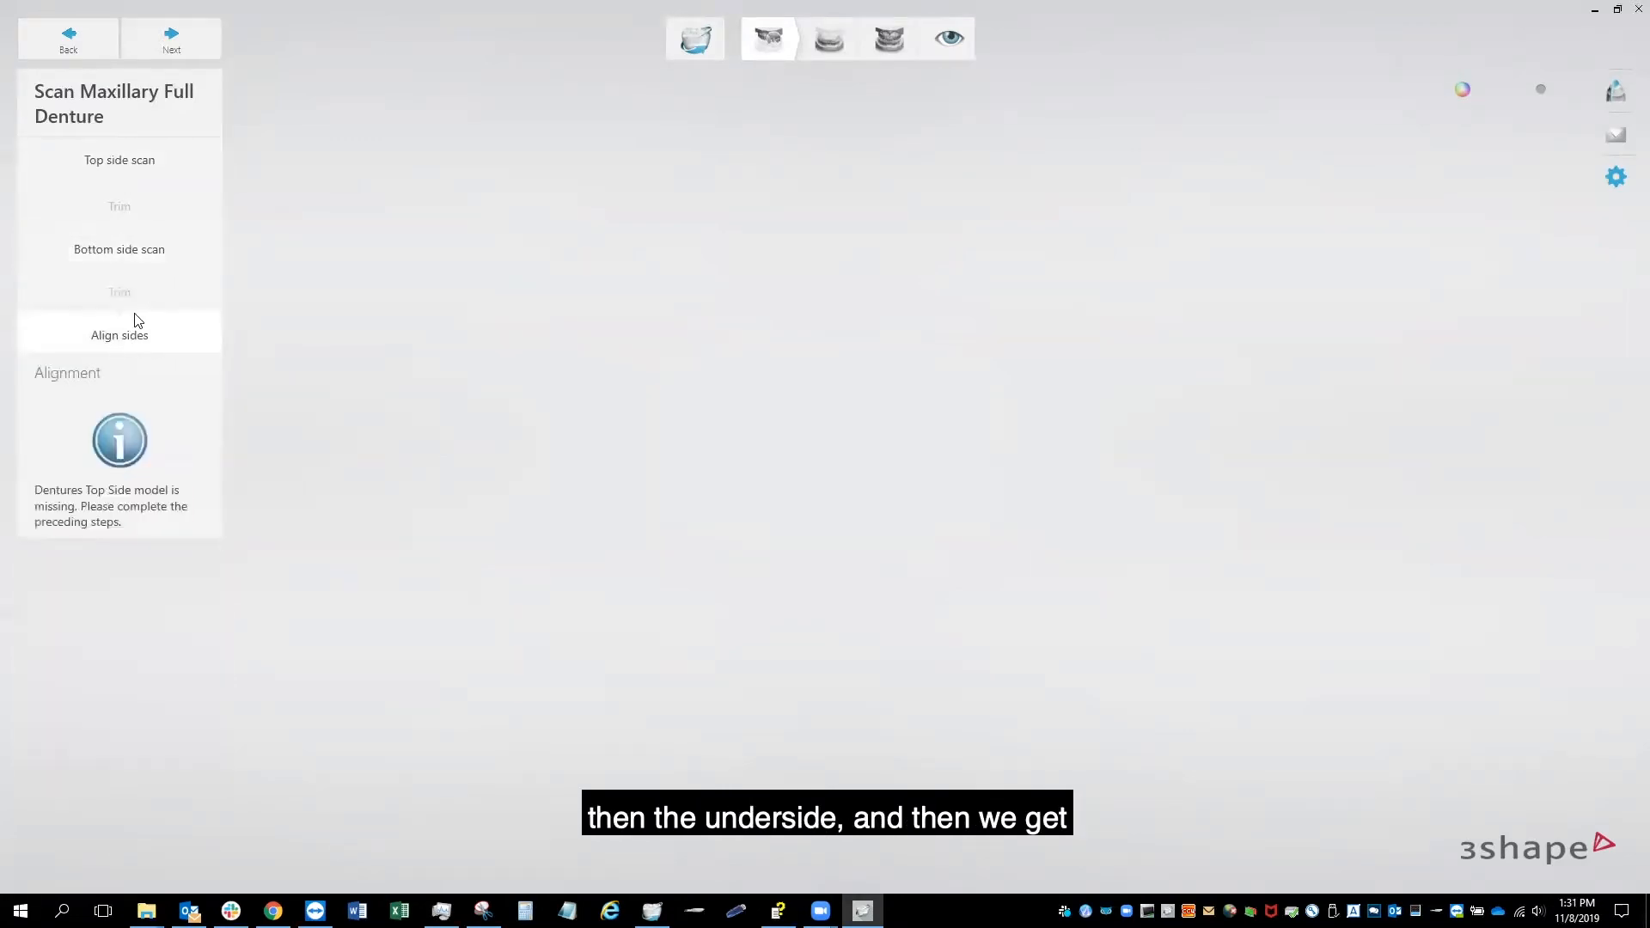
click(119, 163)
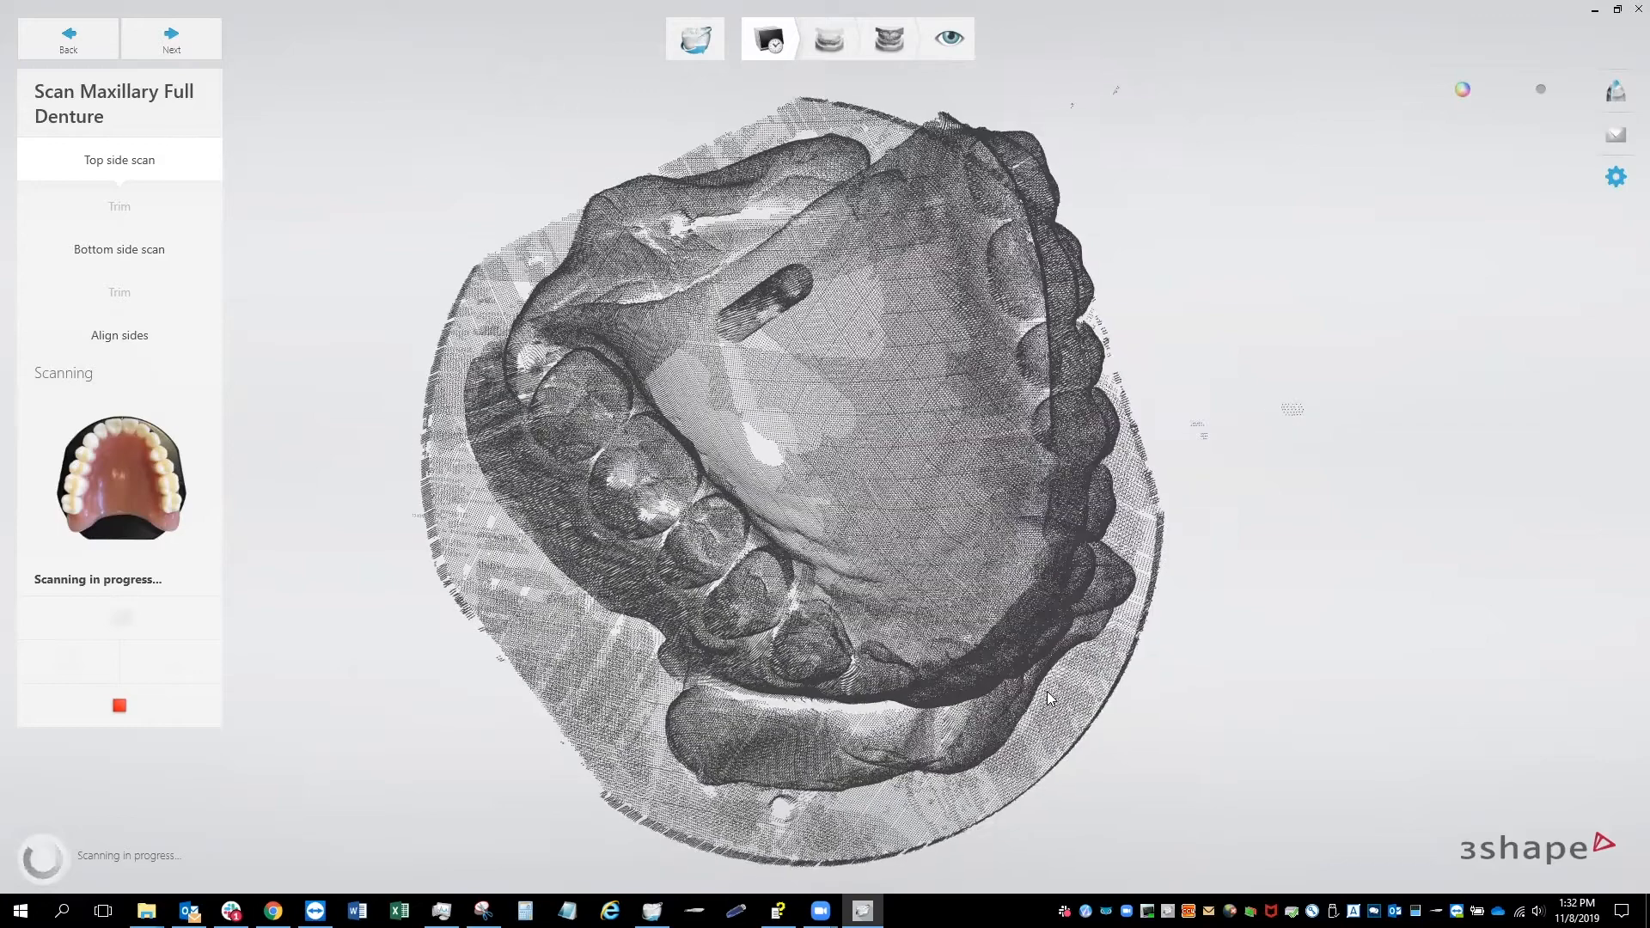
Step: Mark the low quality areas on both rear flanges of the denture for a fast adaptive scan, using a 3.00 mm selection size
right_drag(957, 648, 1237, 534)
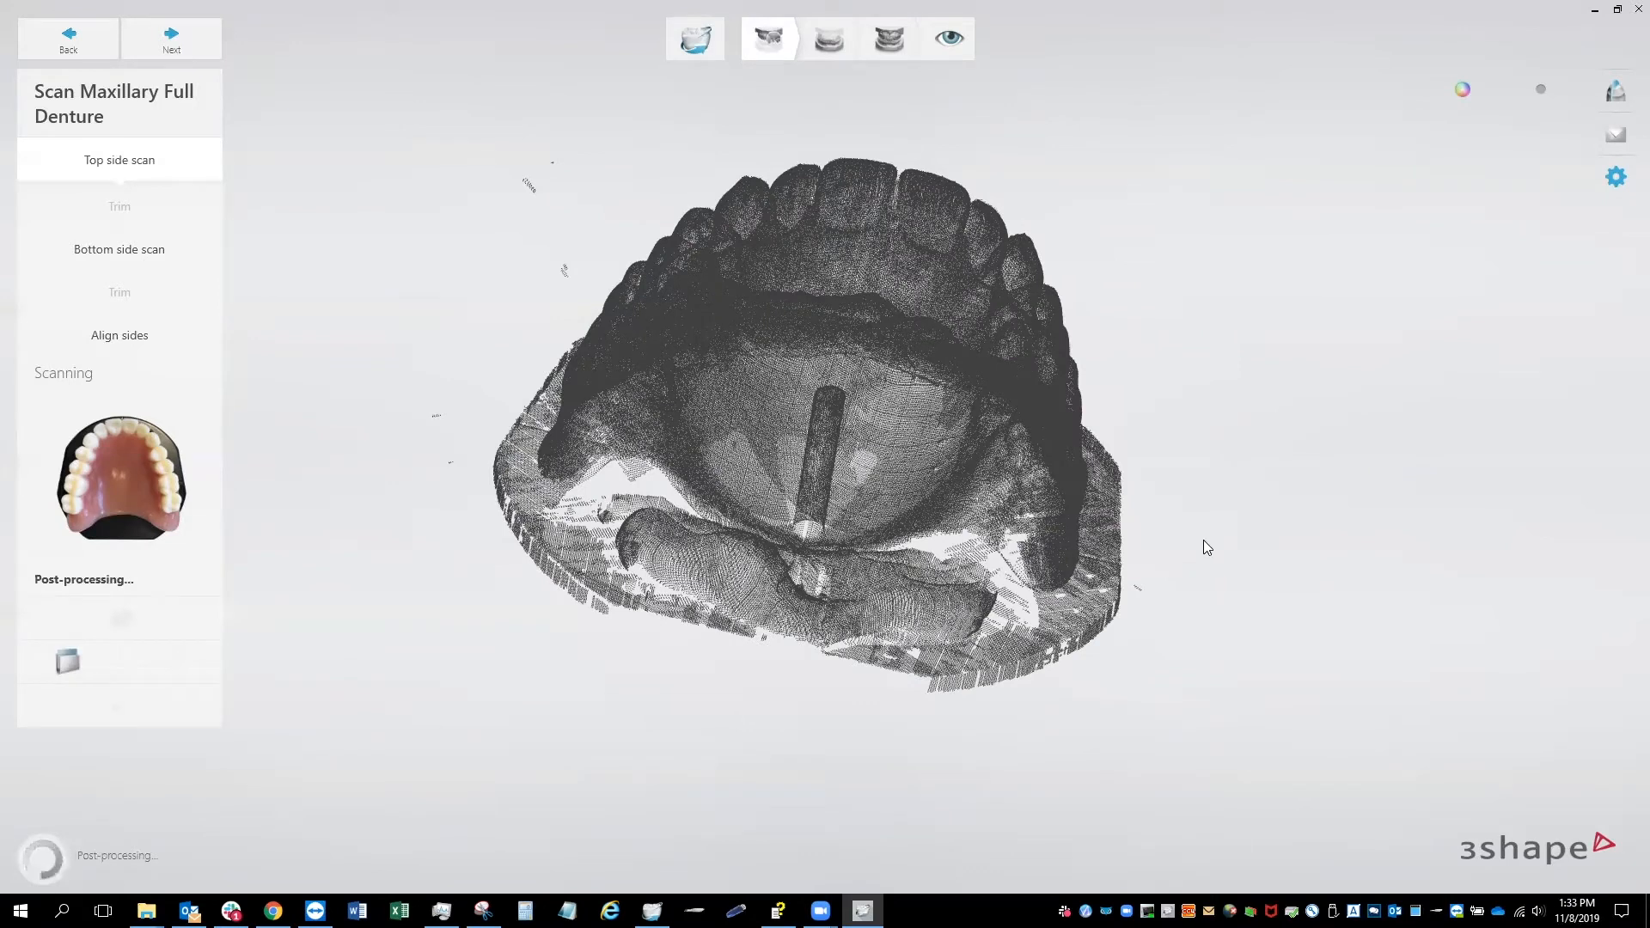
right_drag(1169, 569, 1359, 572)
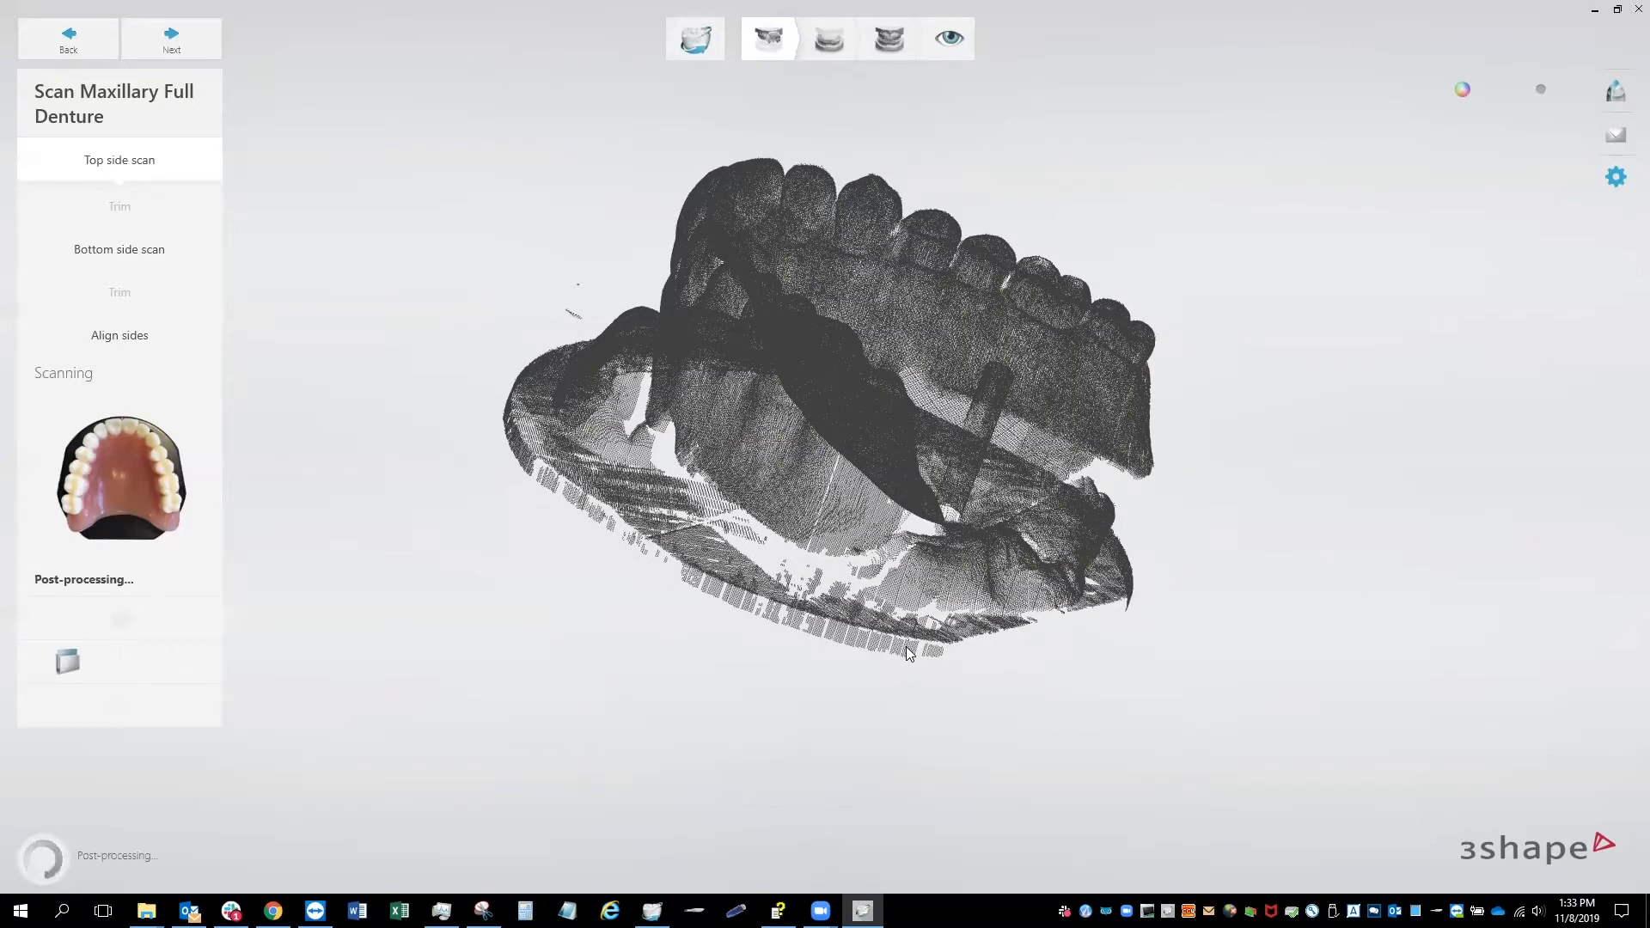
right_drag(904, 570, 1195, 787)
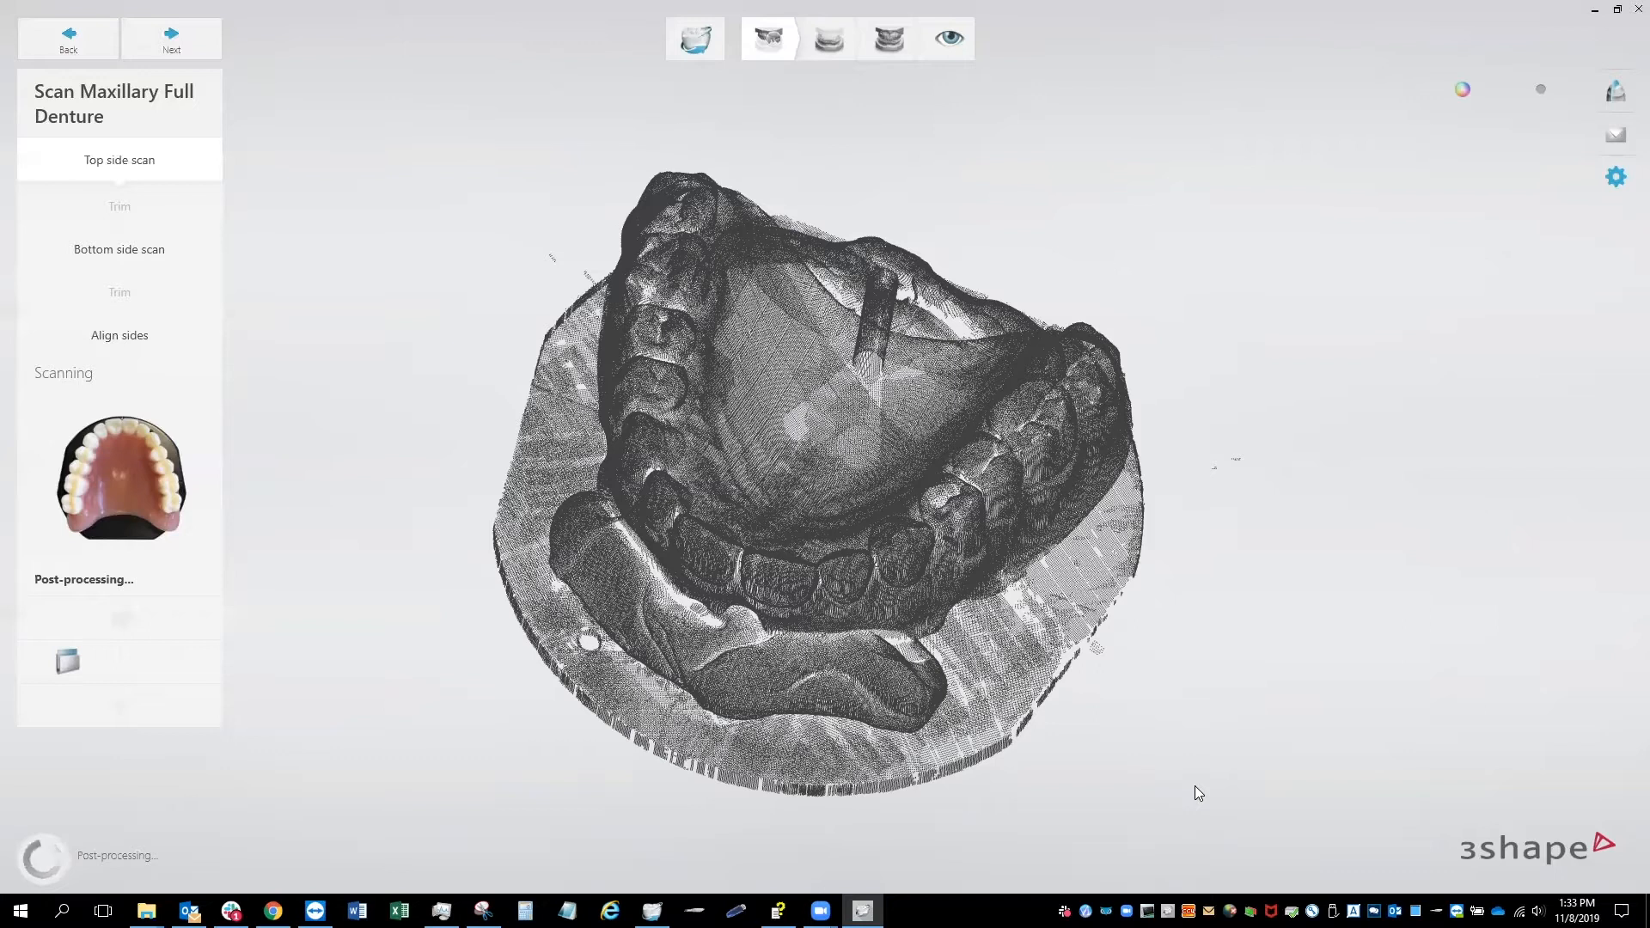
right_drag(1002, 723, 898, 569)
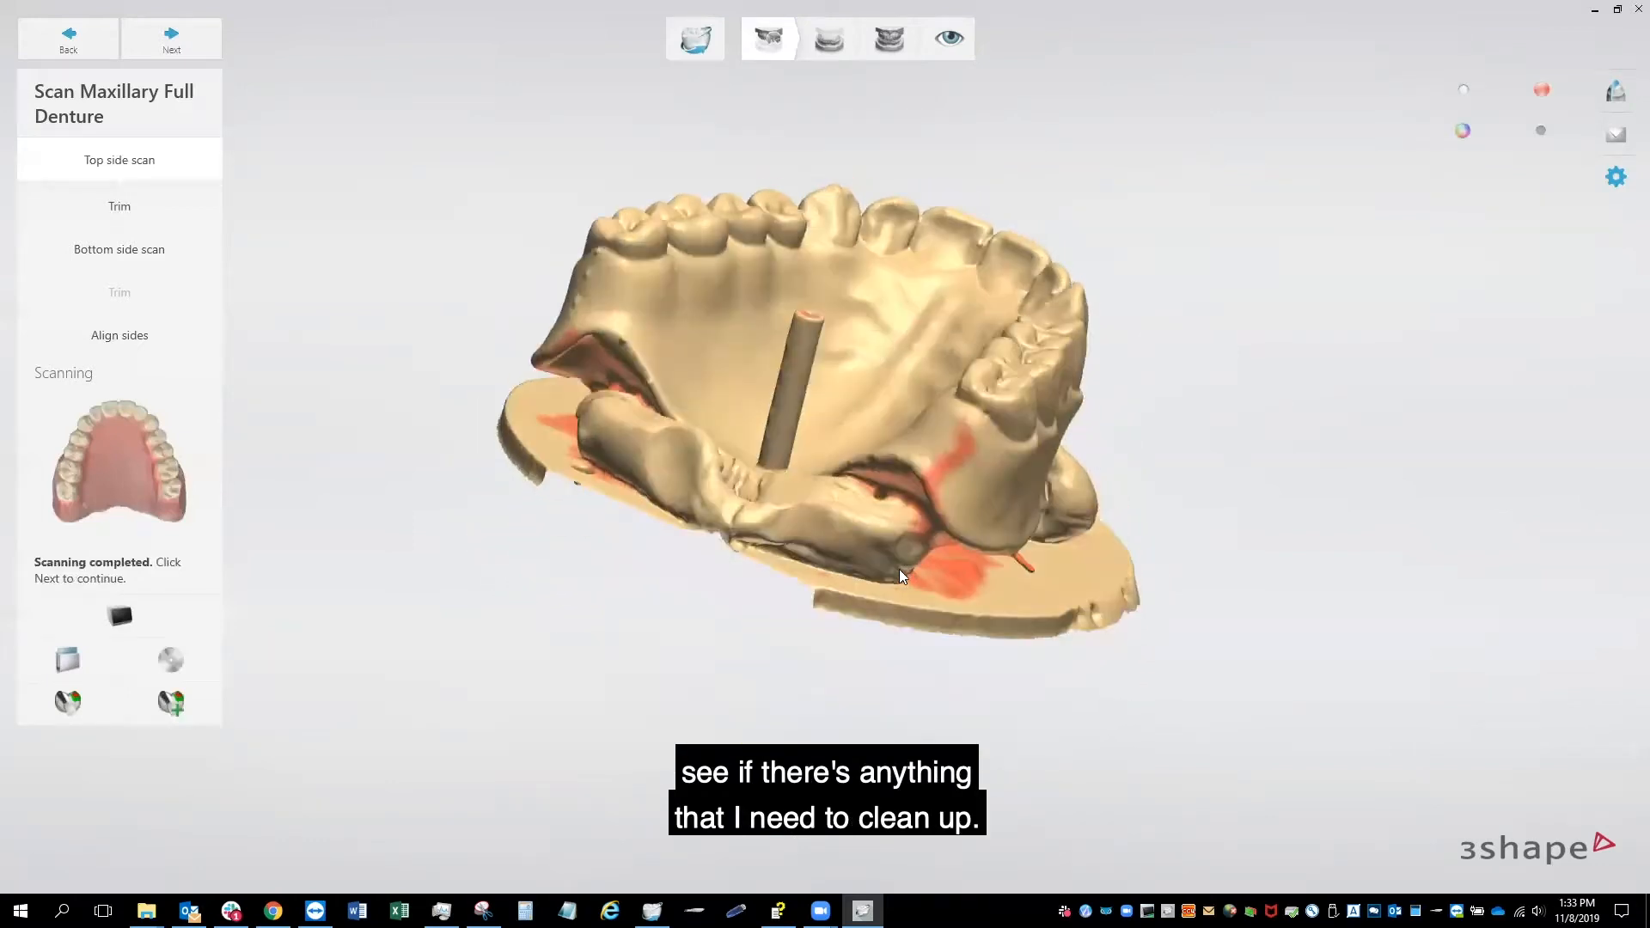
click(69, 703)
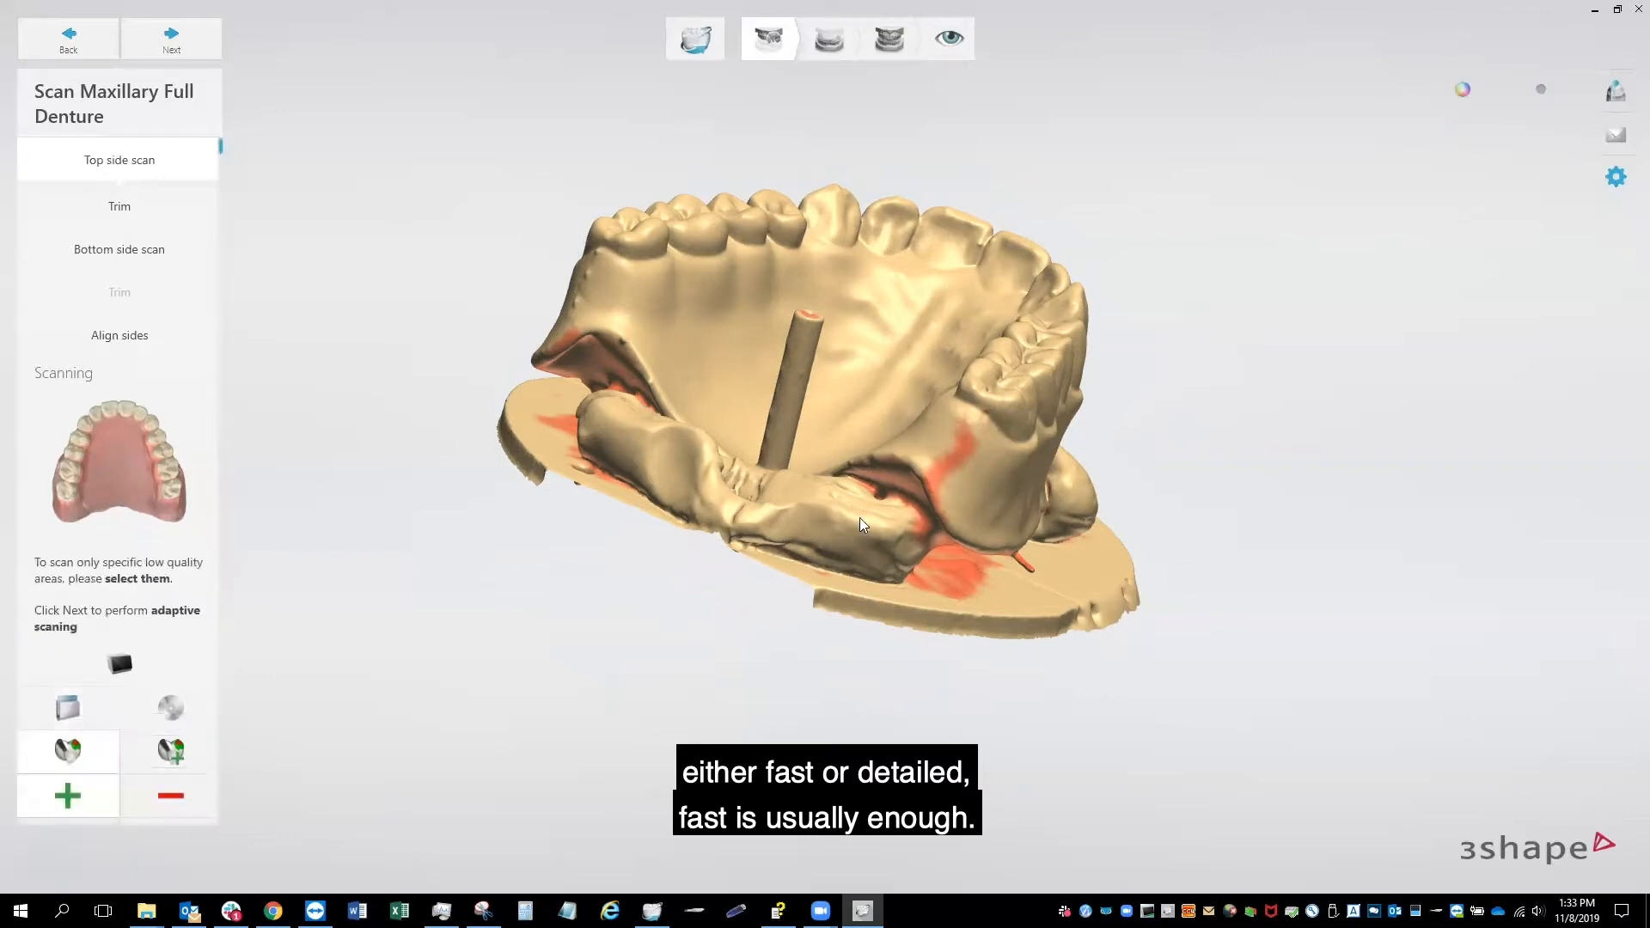
scroll(153, 762, down, 2)
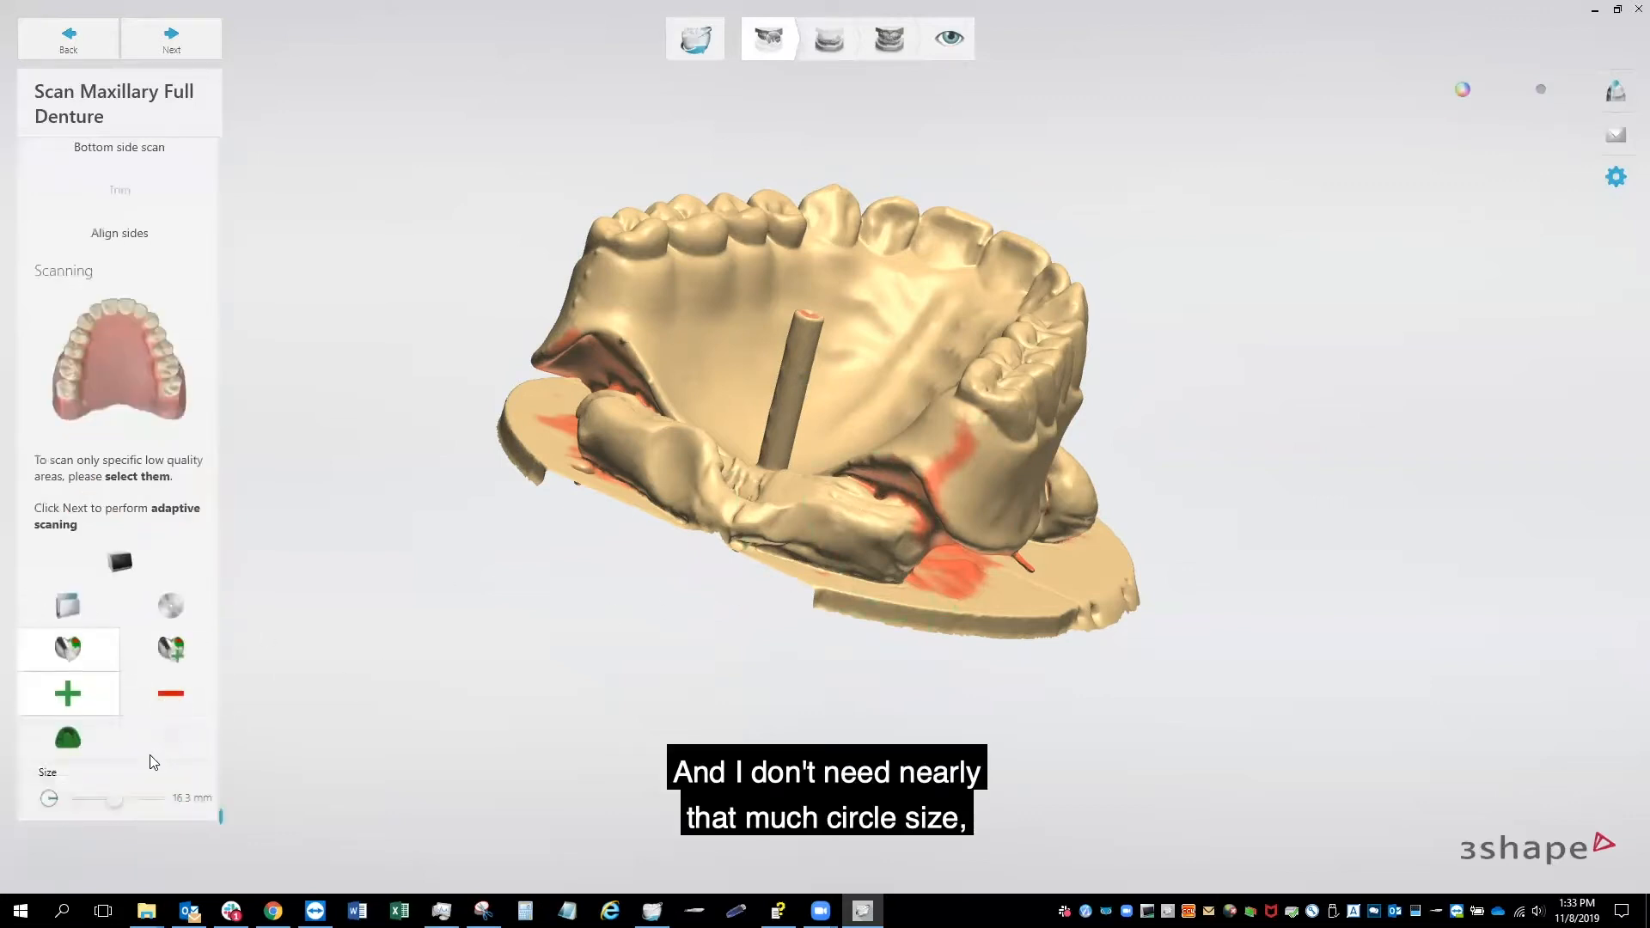
drag(110, 803, 81, 797)
scroll(976, 457, up, 2)
click(942, 435)
mouse_move(945, 442)
right_down()
mouse_move(1041, 500)
mouse_move(1114, 488)
mouse_move(737, 325)
right_up()
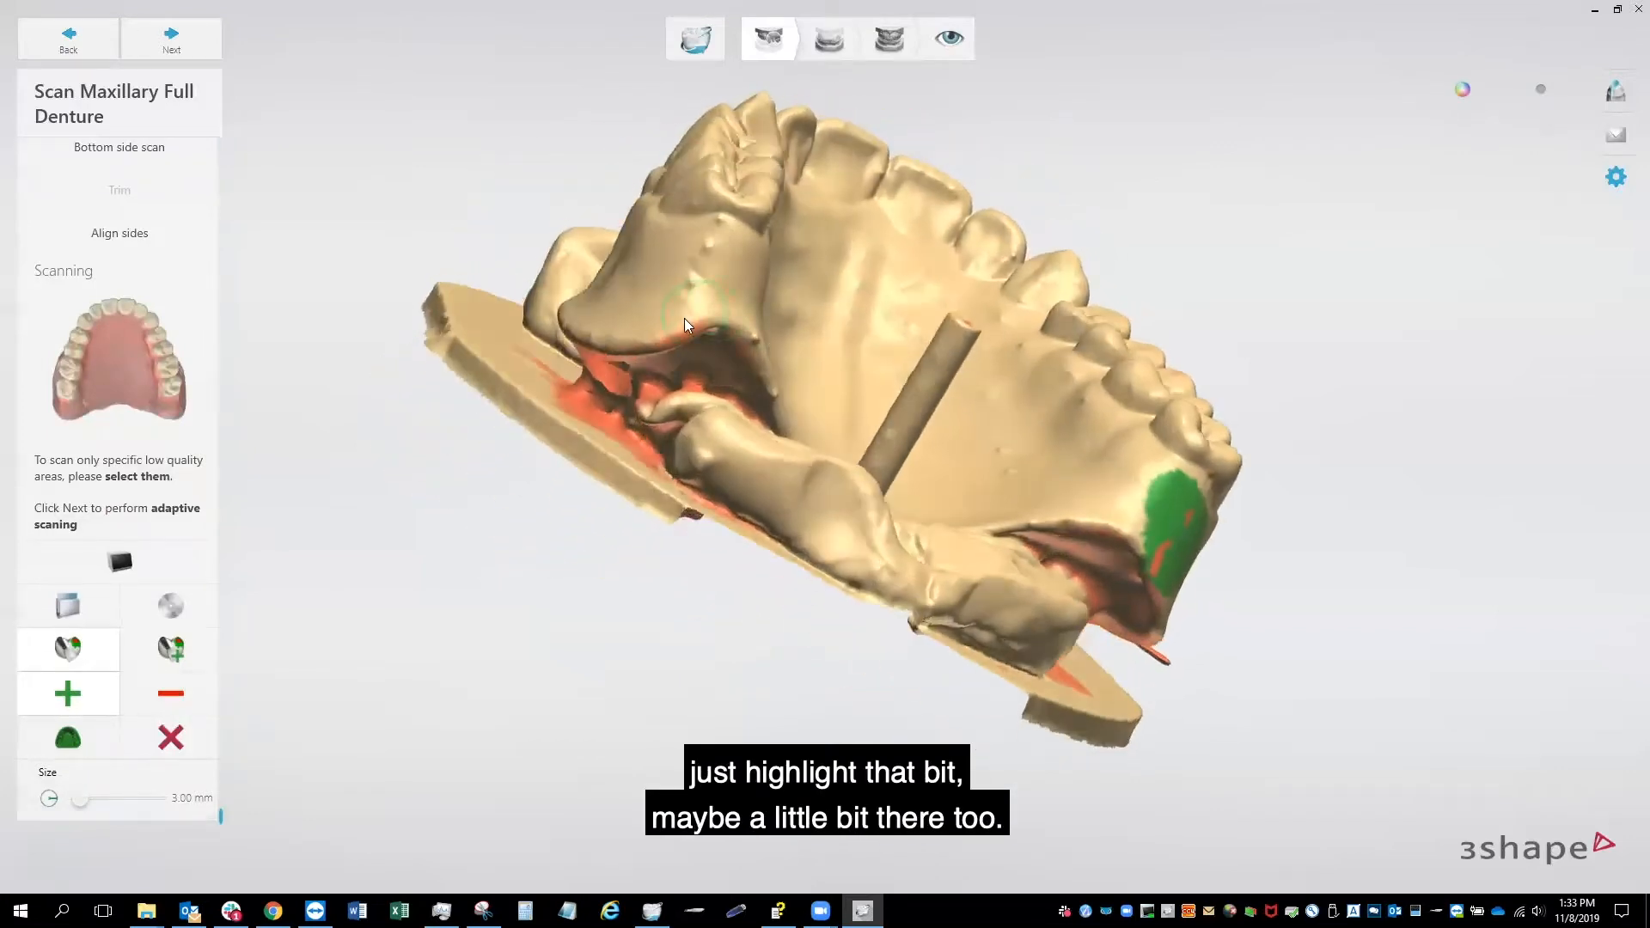
mouse_move(894, 320)
right_down()
mouse_move(982, 464)
mouse_move(835, 277)
mouse_move(797, 284)
right_up()
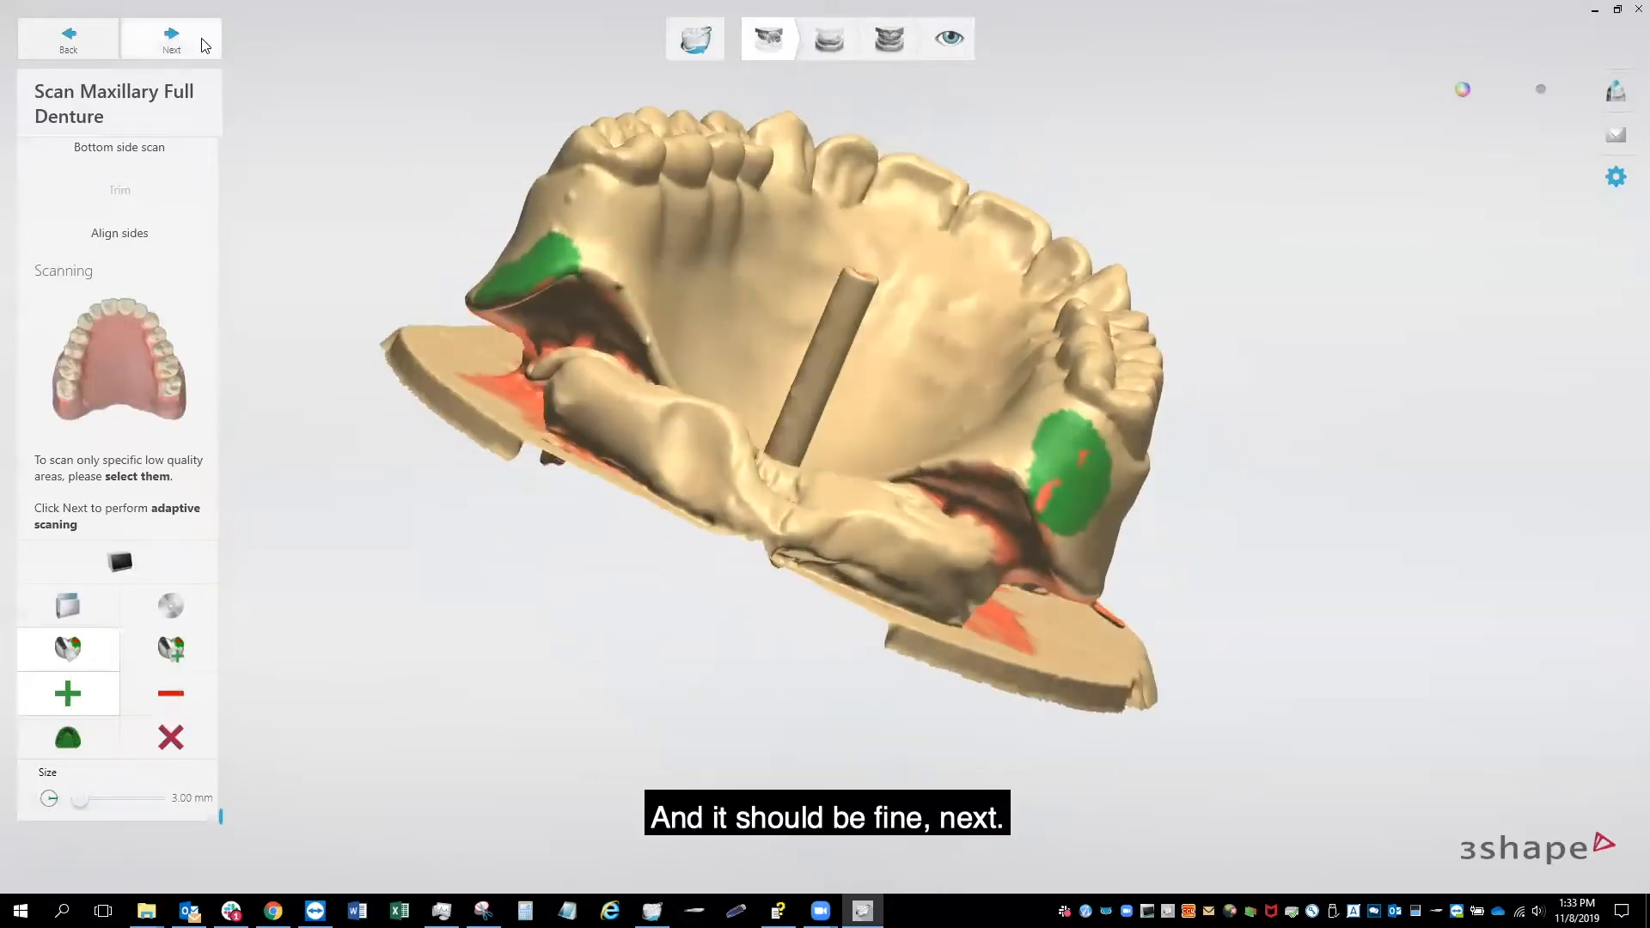
Step: Run the adaptive scan on the marked areas and accept the top side scan to proceed to trimming
click(171, 39)
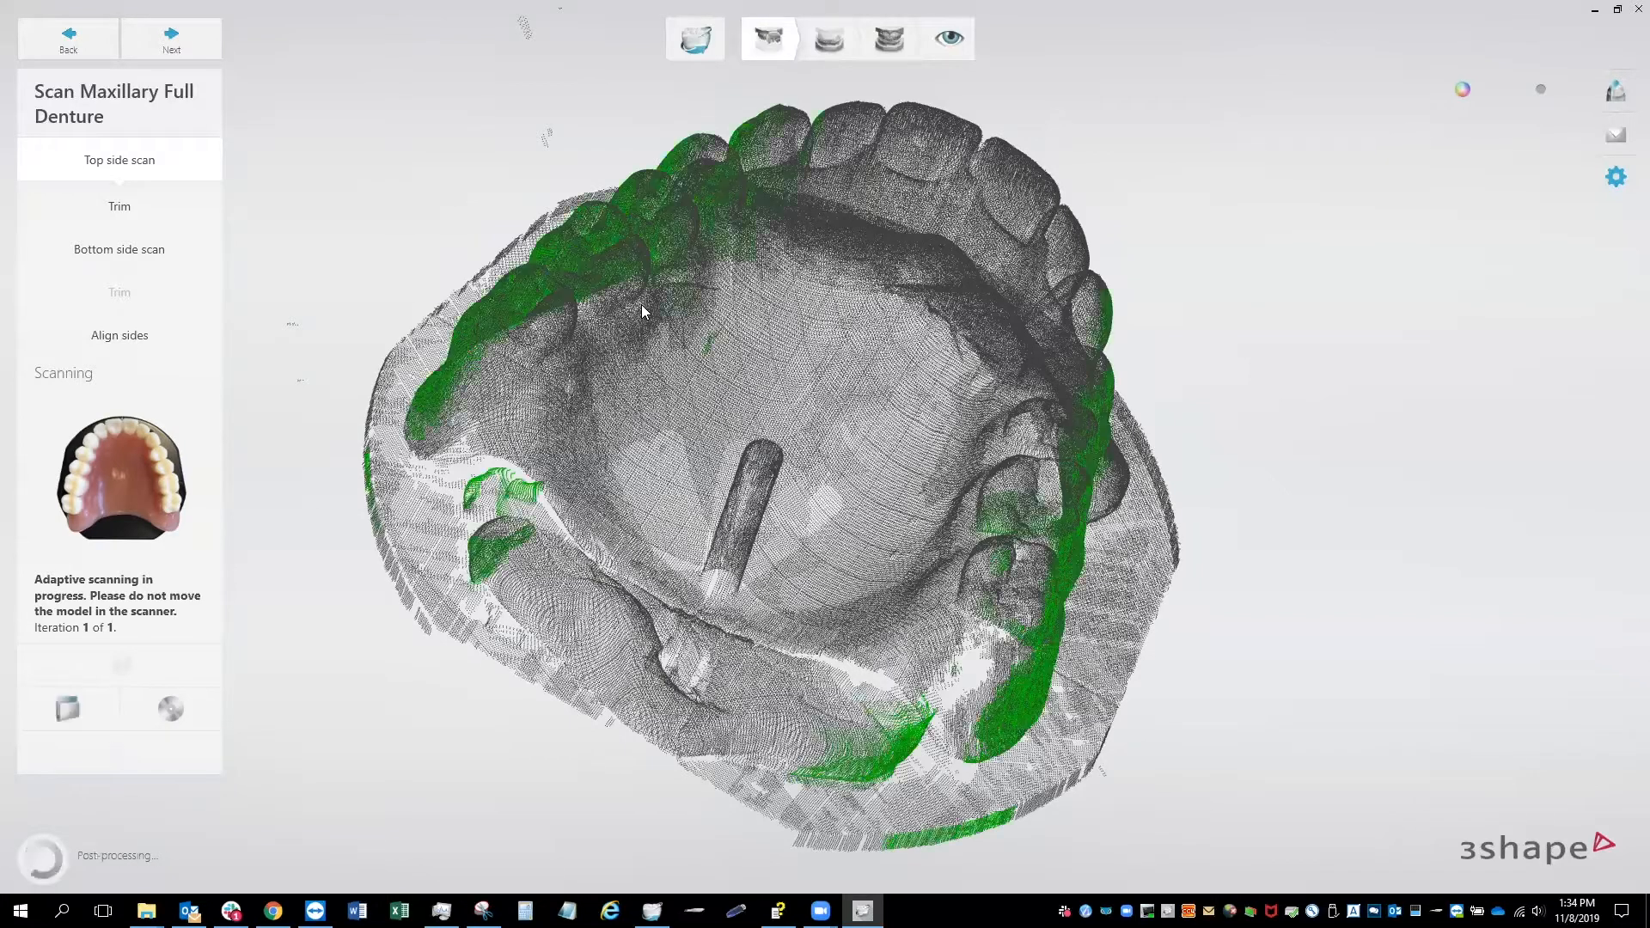
right_drag(691, 358, 882, 550)
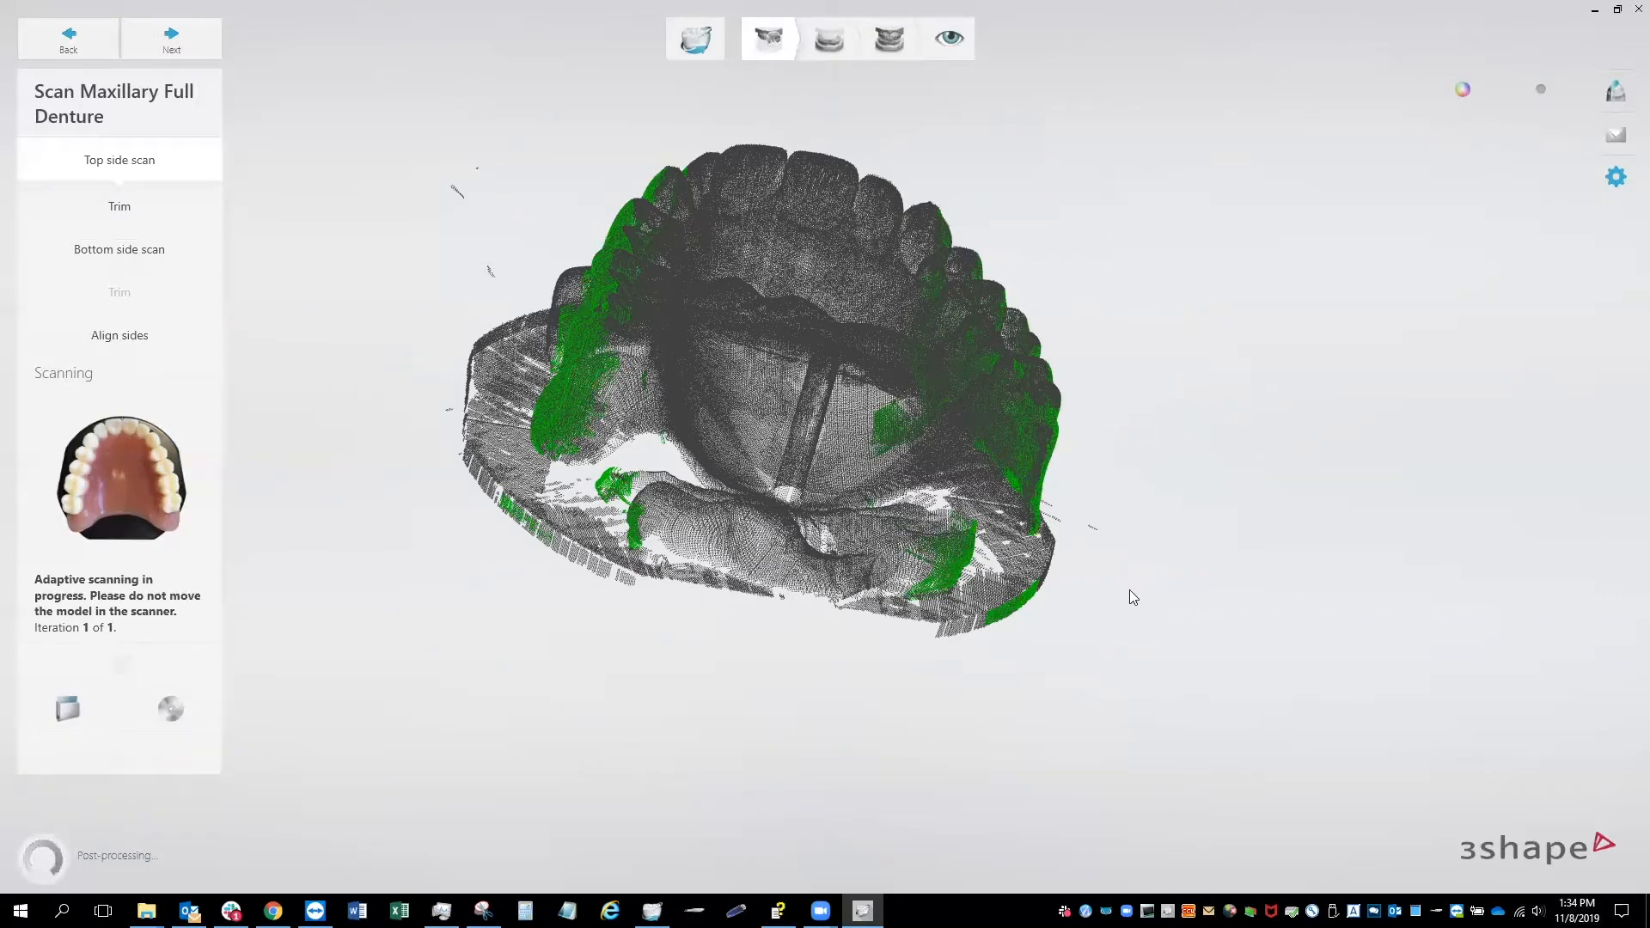
right_drag(1081, 445, 948, 439)
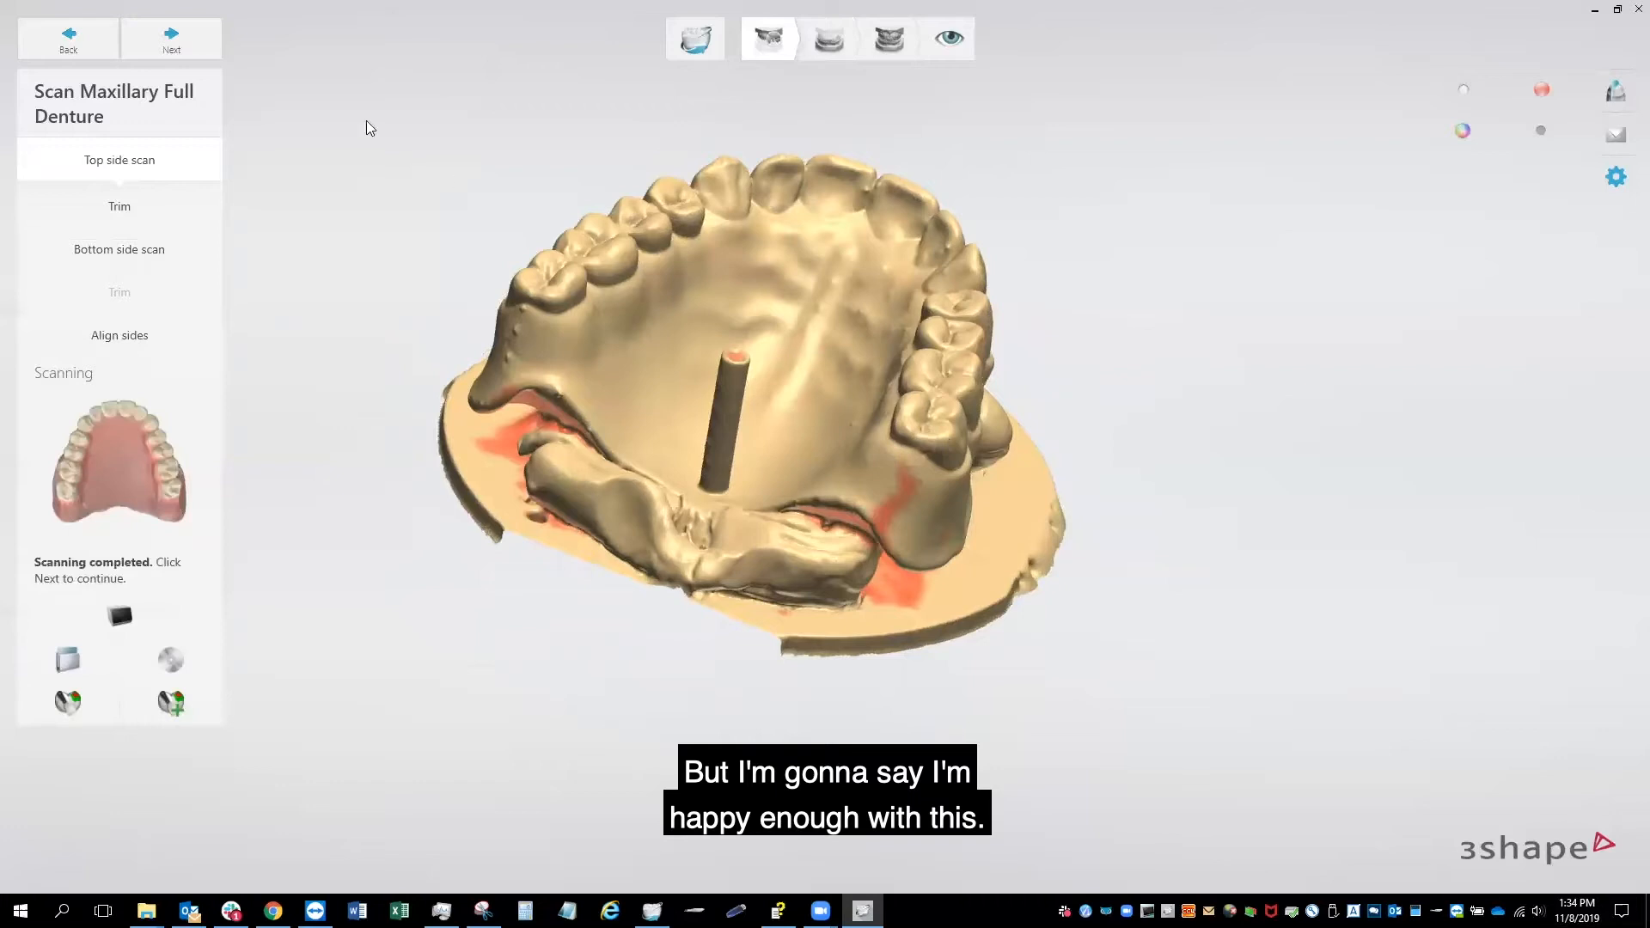
click(171, 39)
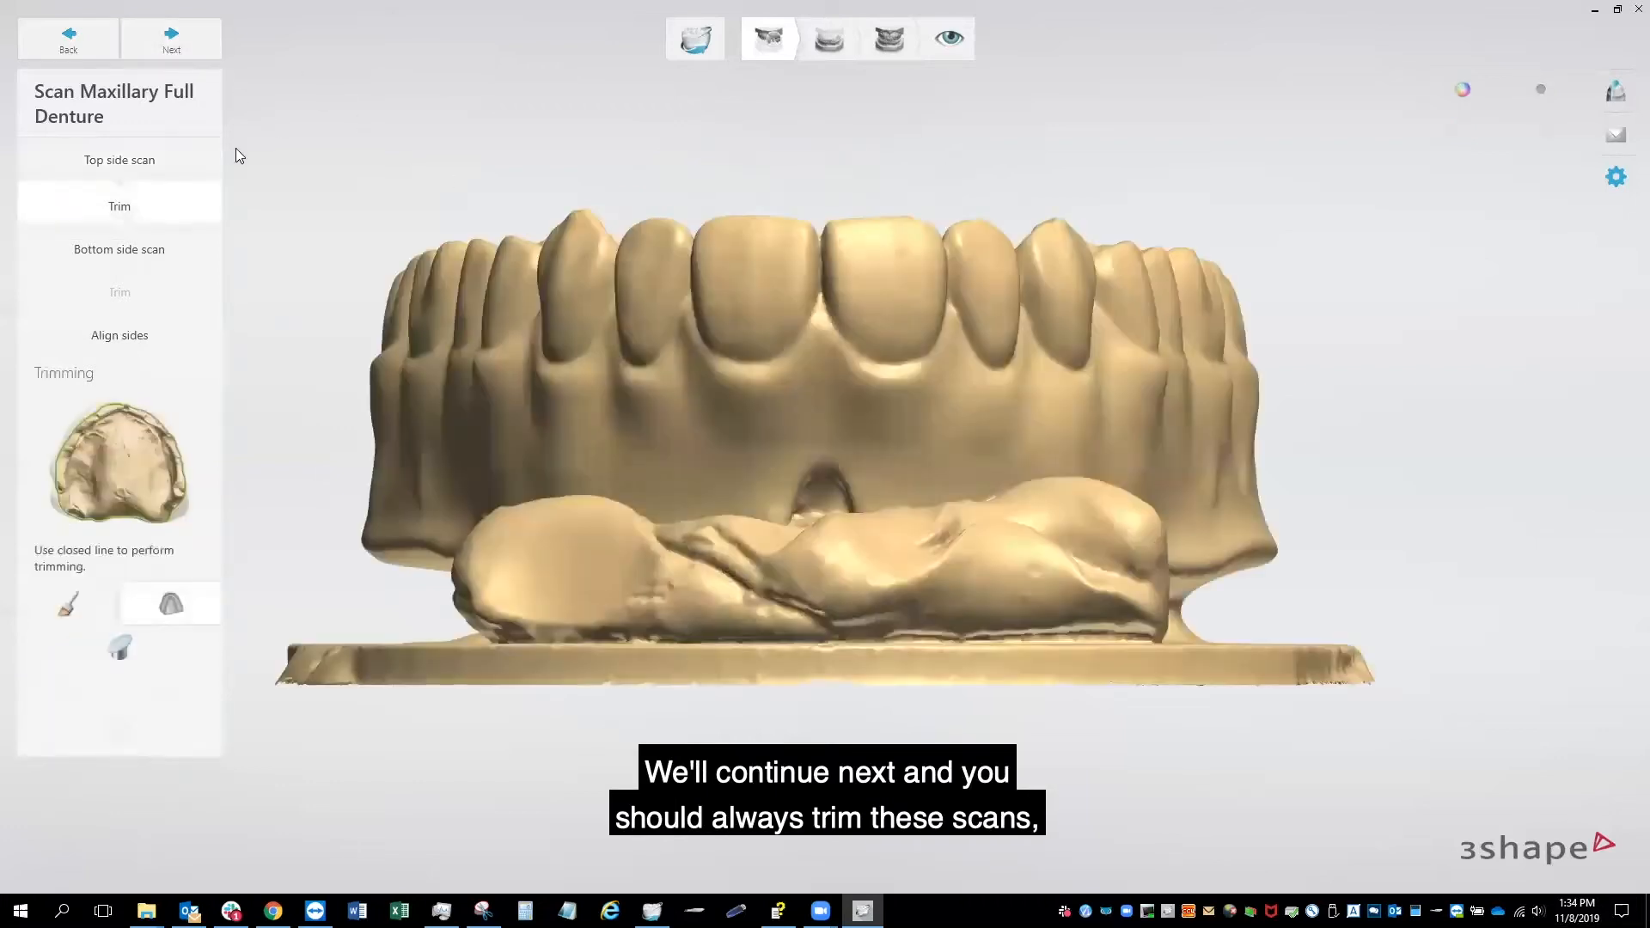
Step: Draw a closed-line trim boundary along the denture's posterior palatal border, from one rear flange around to the other
right_drag(456, 482, 837, 392)
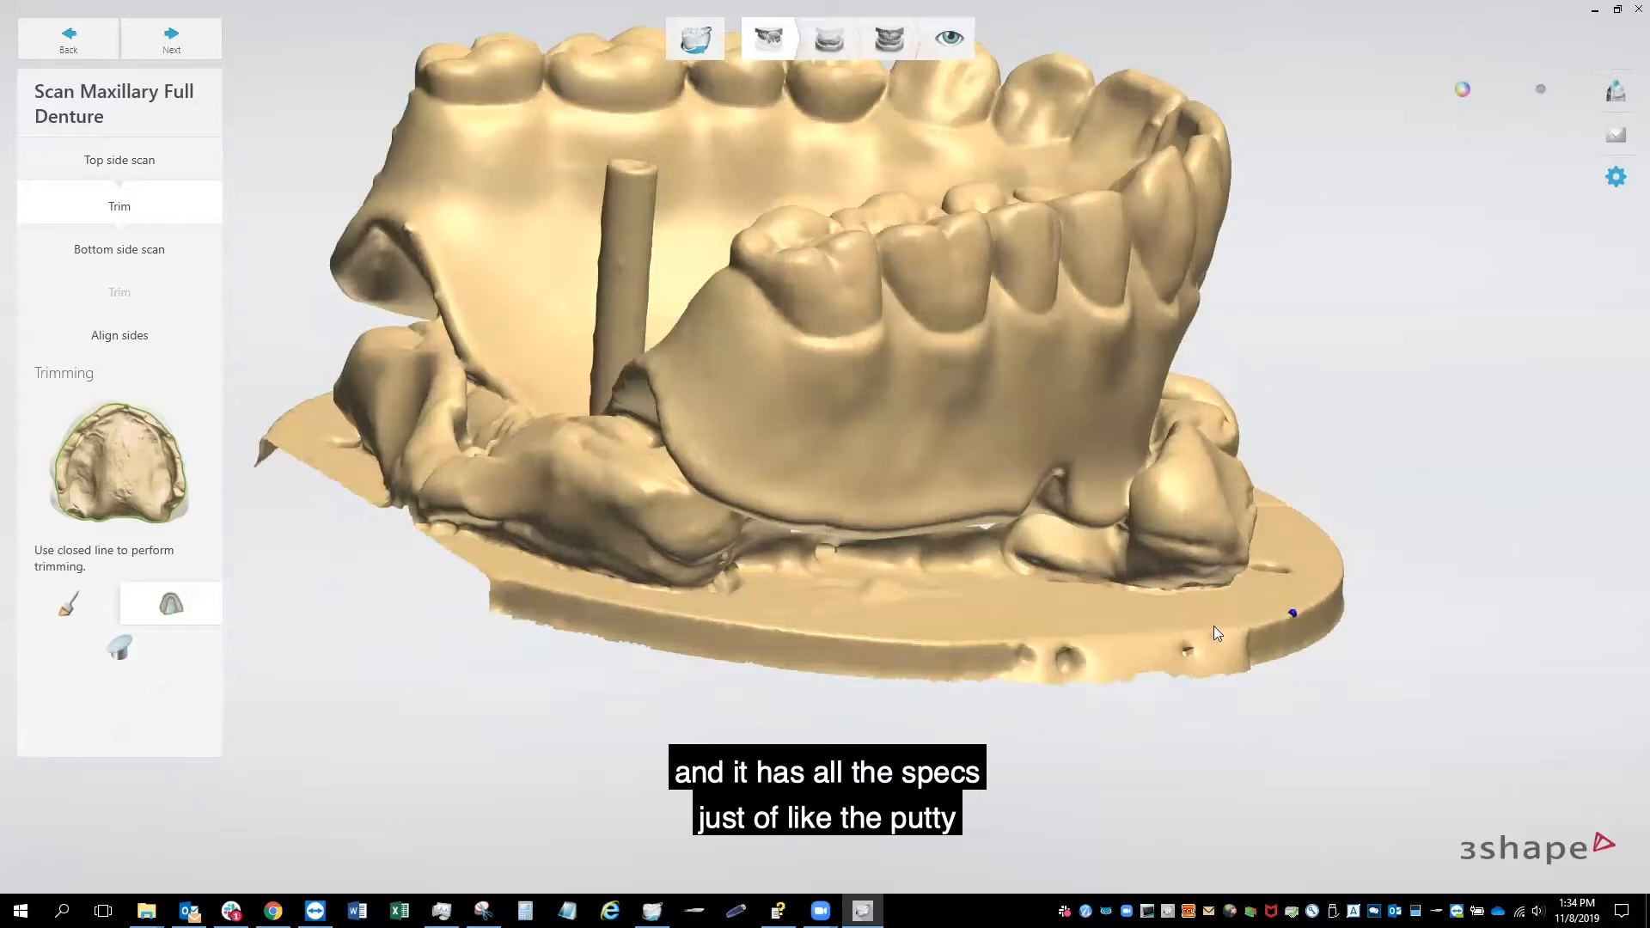
mouse_move(656, 570)
right_down()
mouse_move(817, 569)
mouse_move(857, 624)
mouse_move(782, 669)
right_up()
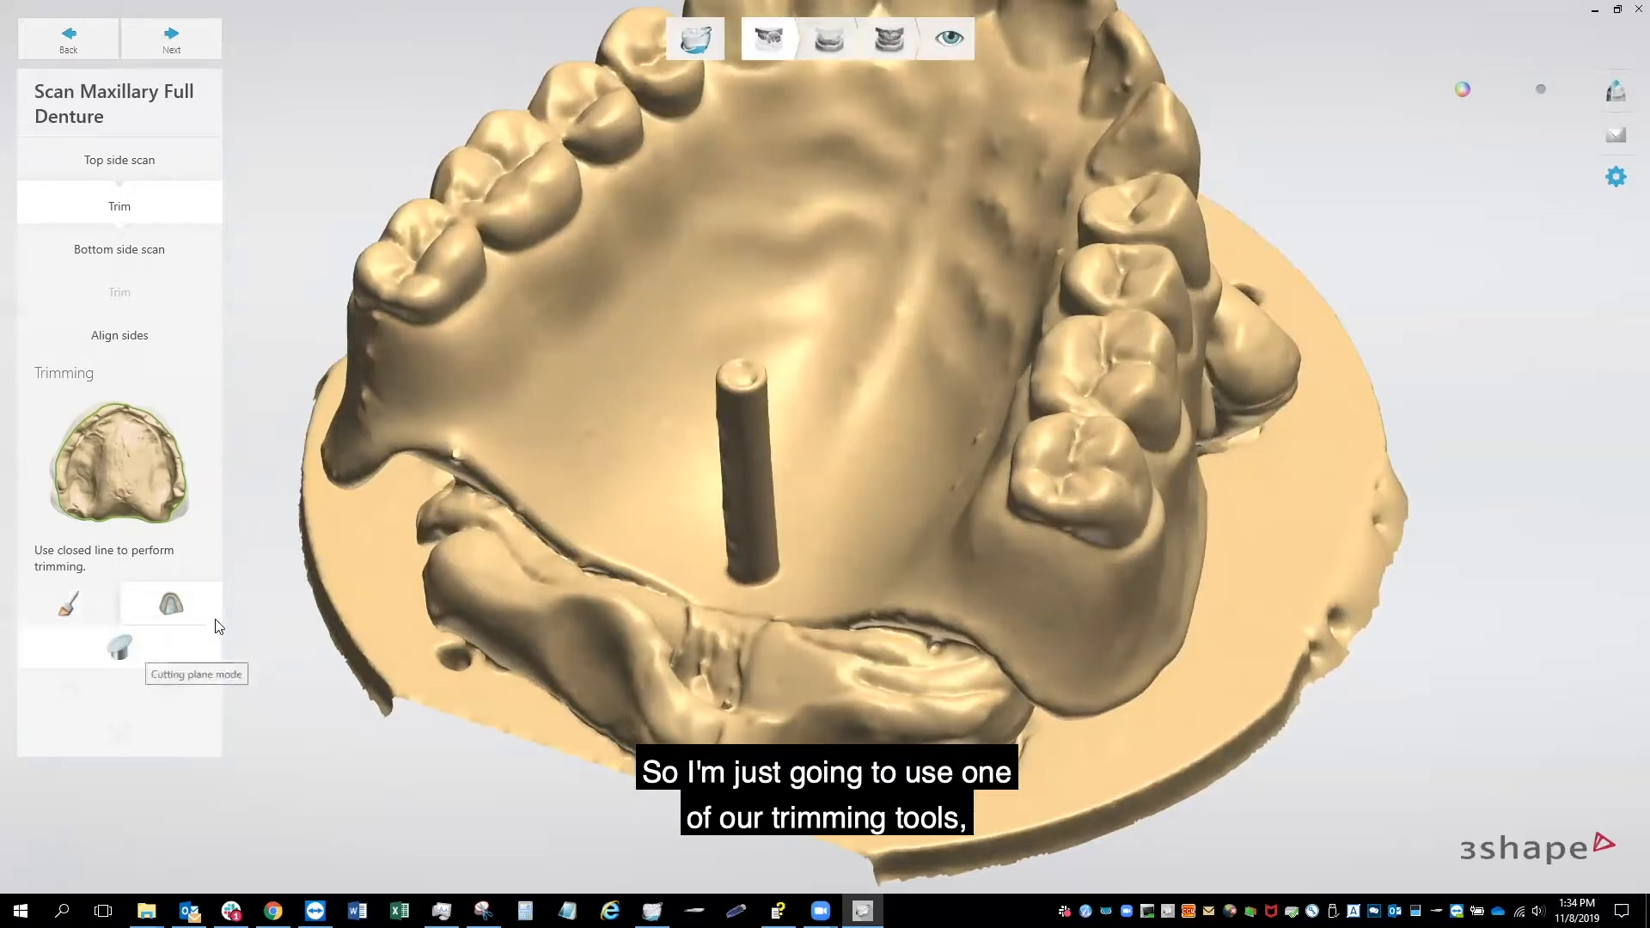
click(394, 438)
click(434, 435)
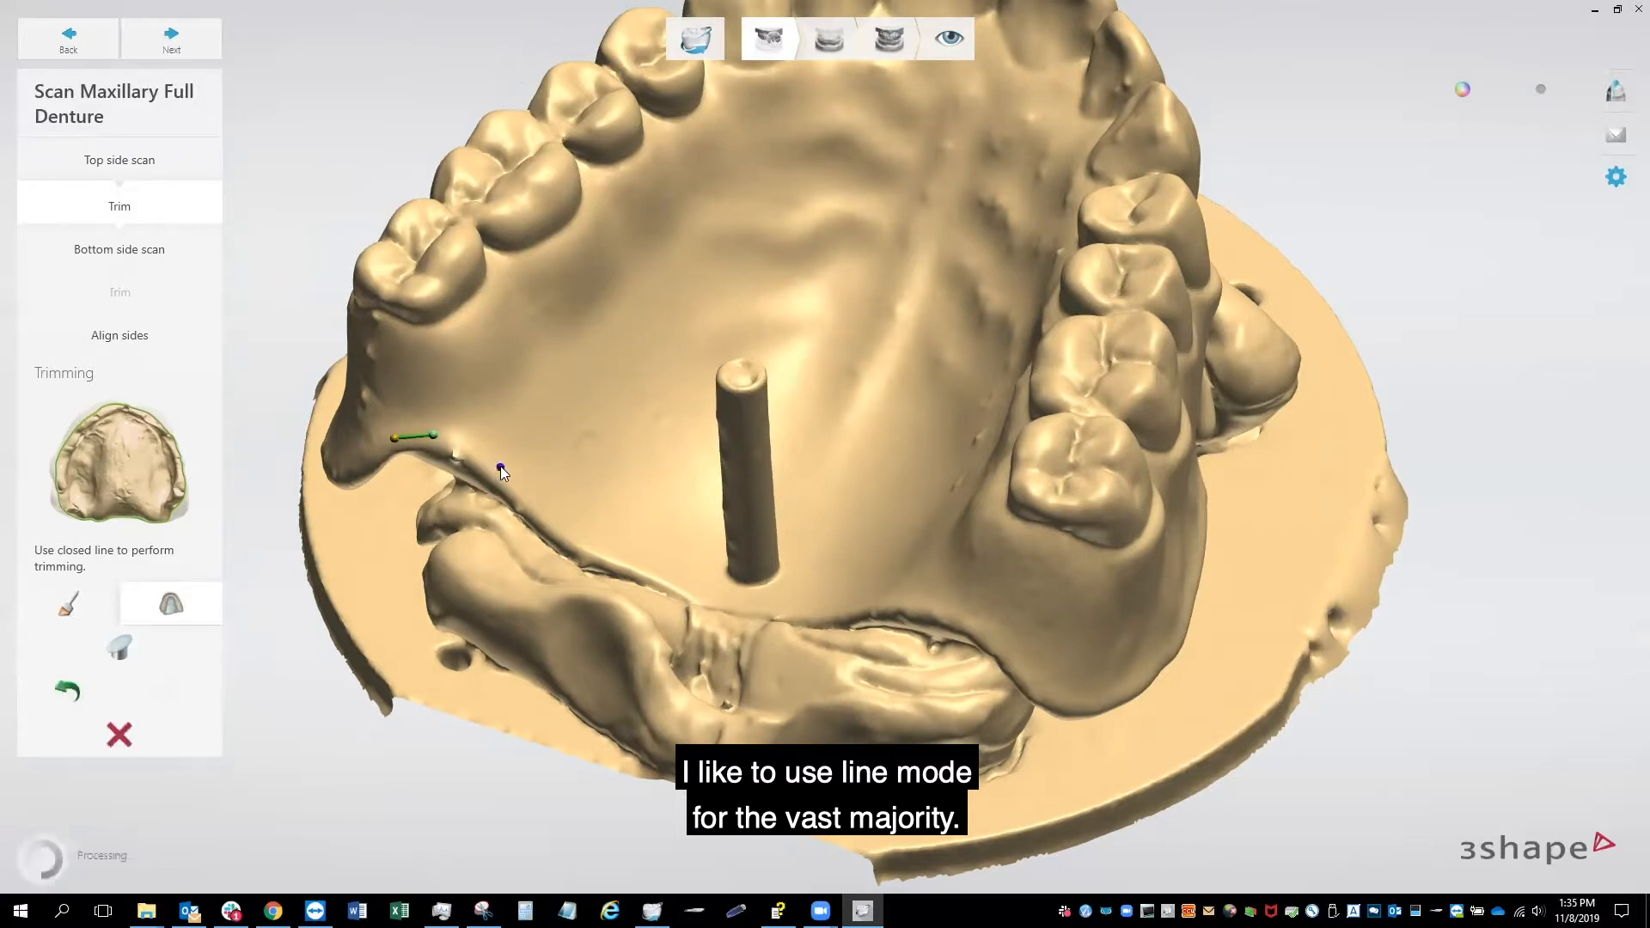
drag(708, 601, 908, 599)
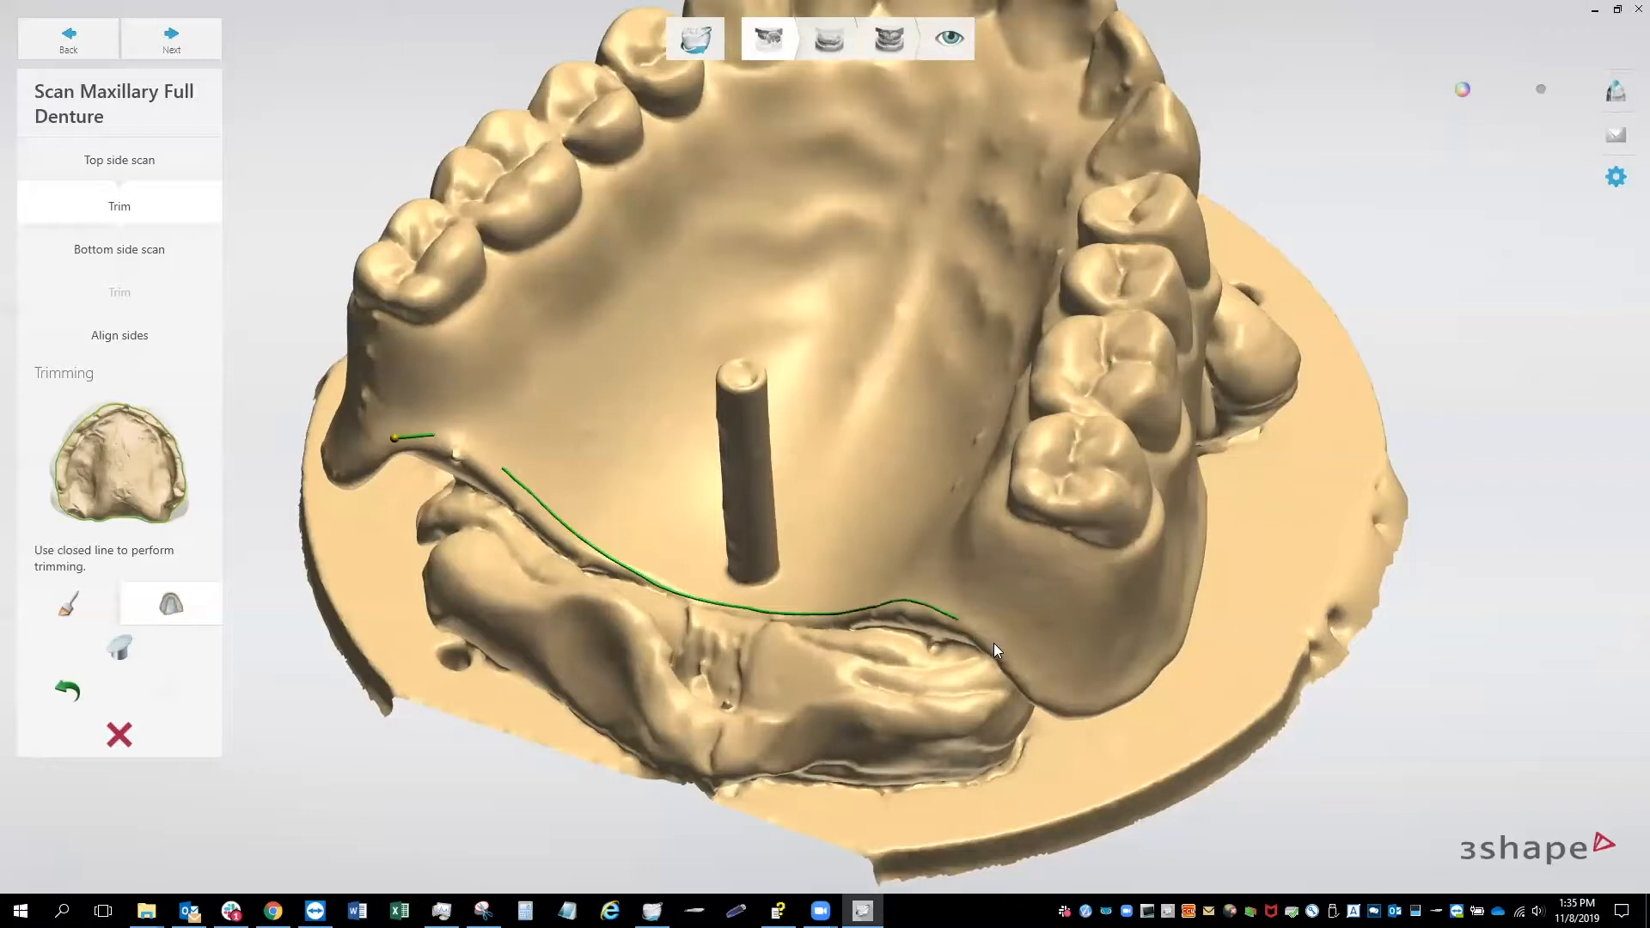
drag(1058, 701, 1162, 640)
Step: Continue the trim line along the first buccal border and across the front of the denture, just above the putty
right_drag(1162, 640, 510, 388)
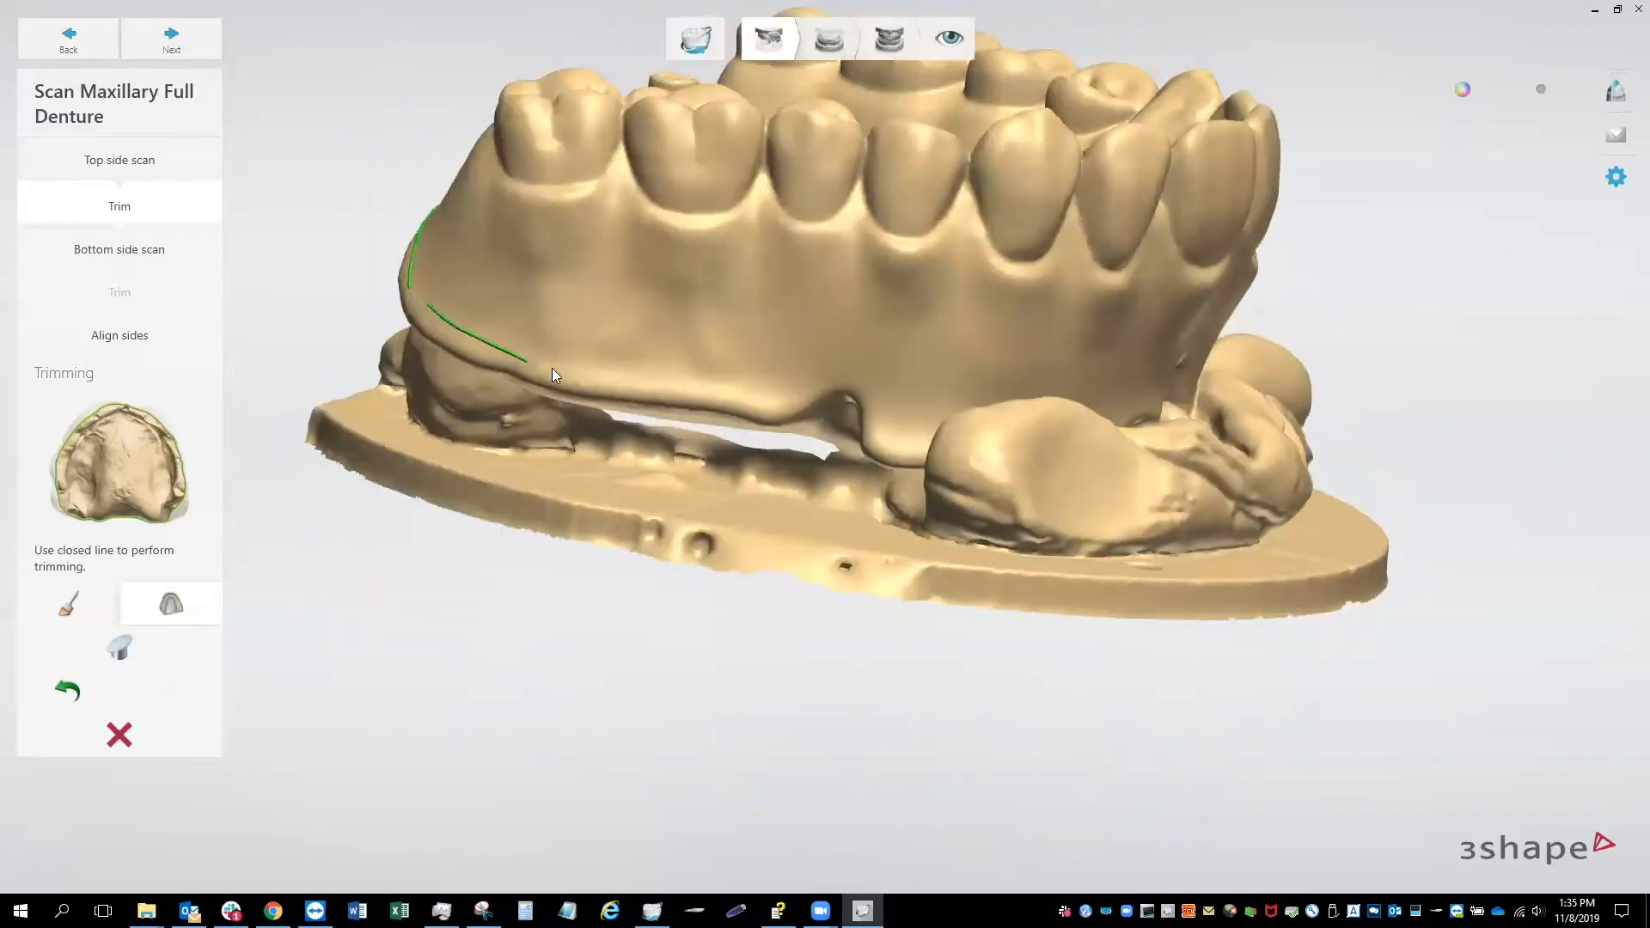
drag(552, 369, 658, 380)
drag(832, 385, 895, 432)
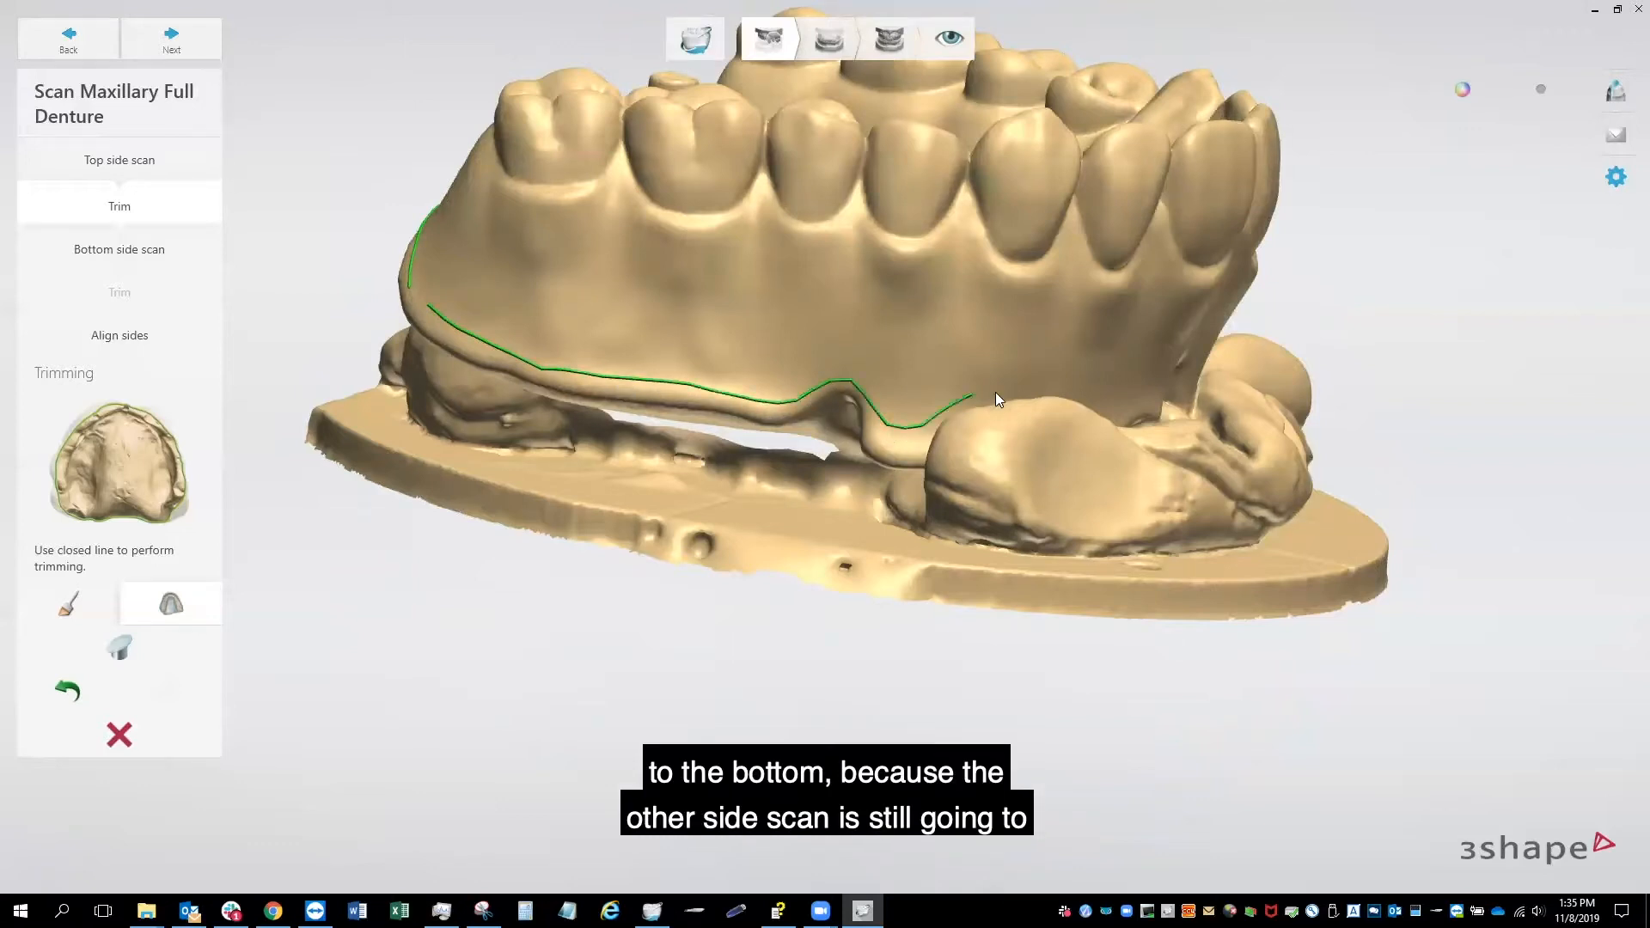
right_drag(1088, 402, 784, 416)
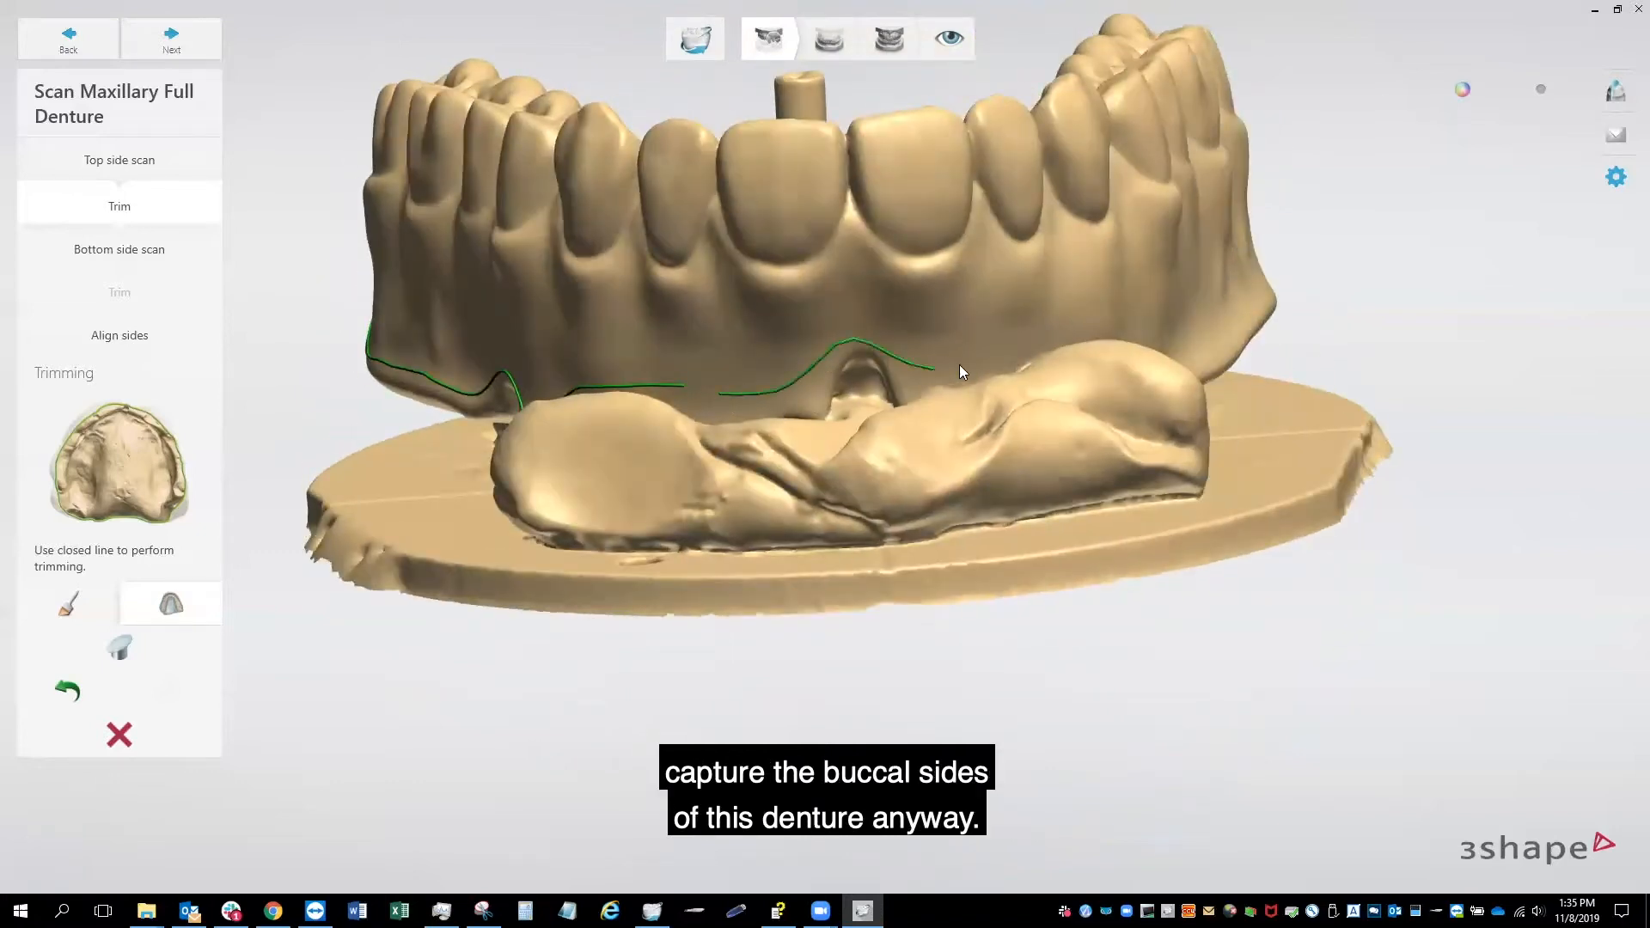
Step: Extend the trim line along the opposite buccal border and close it at its starting point on the rear flange
right_drag(1057, 361, 683, 500)
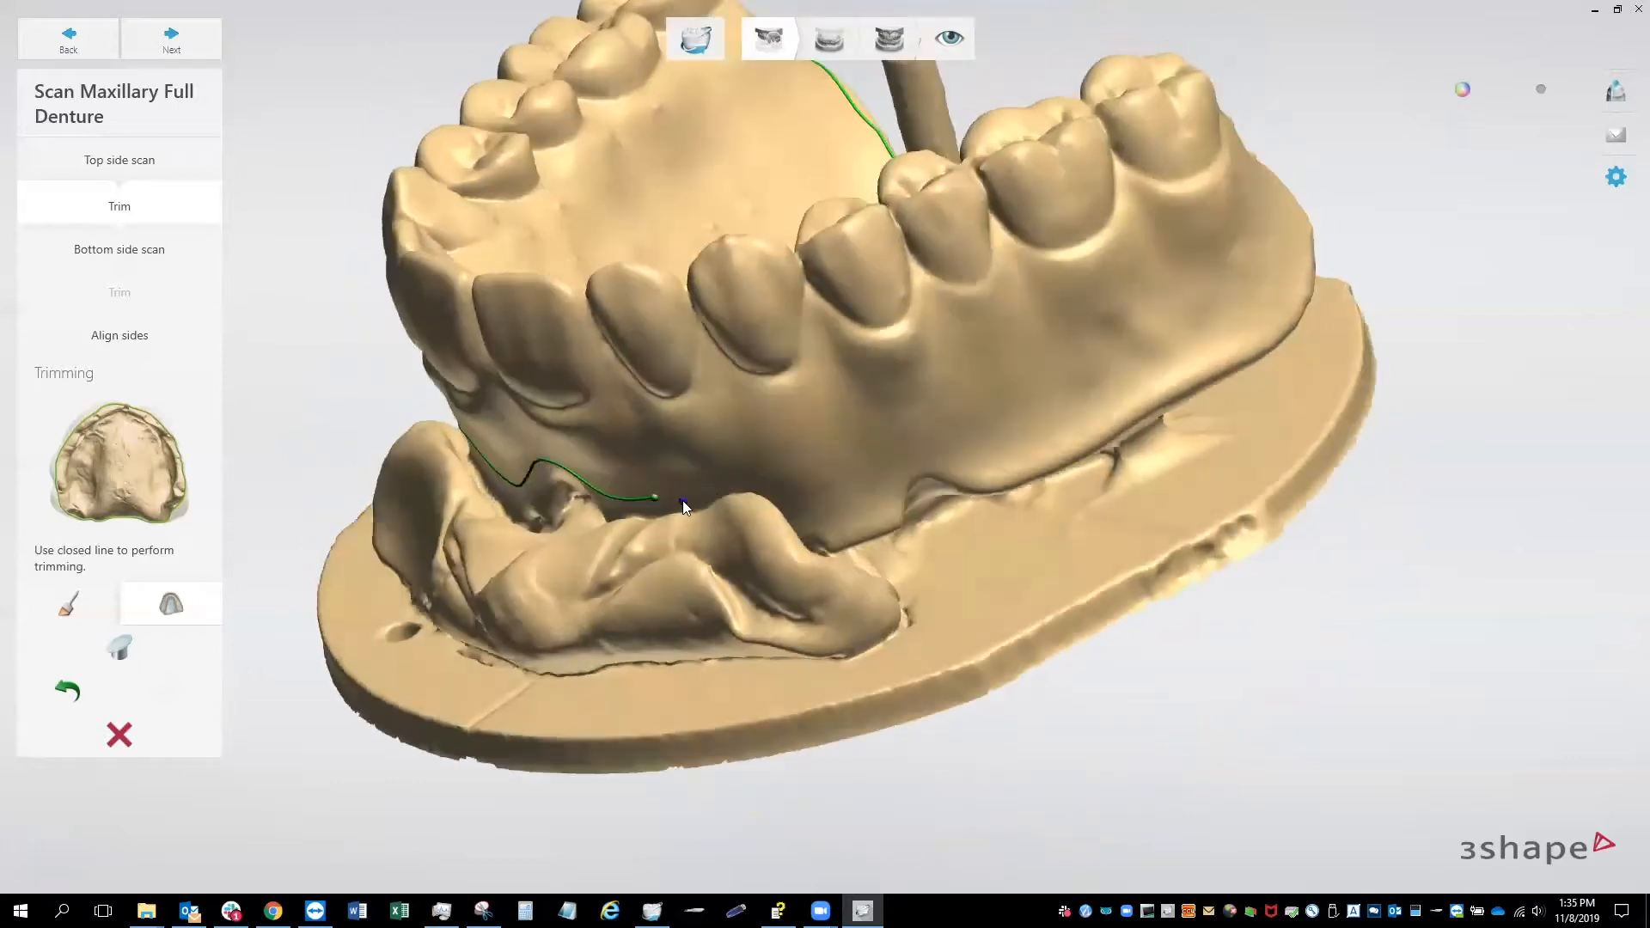
drag(682, 500, 767, 474)
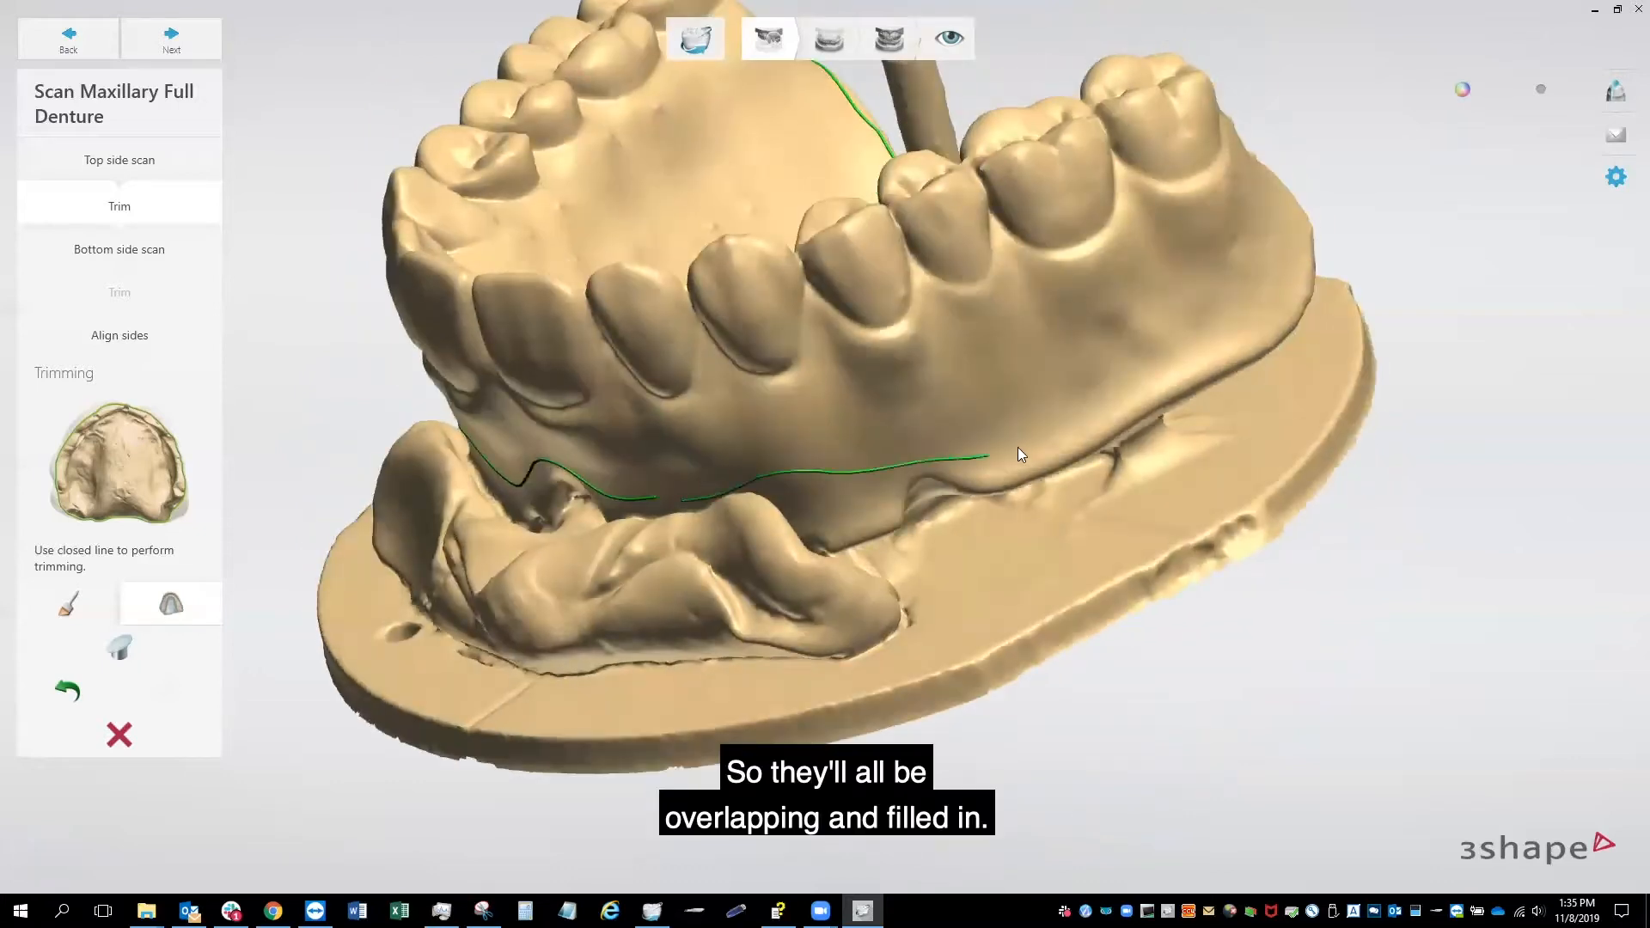
drag(1145, 387, 1251, 312)
right_drag(888, 421, 719, 336)
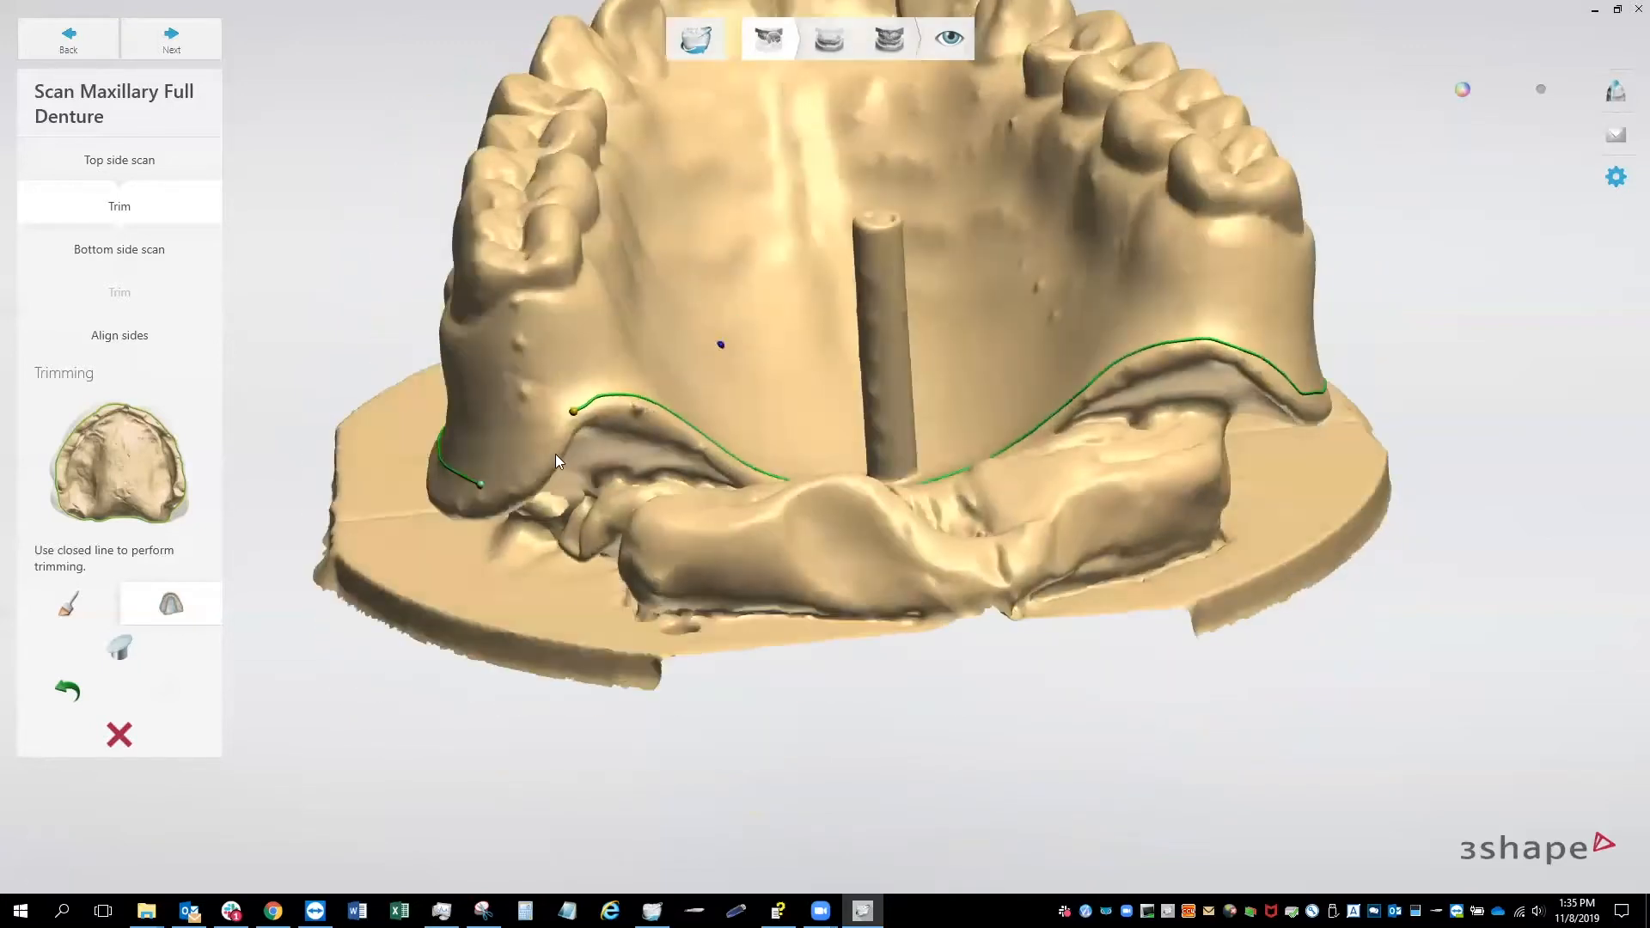
click(565, 416)
right_drag(631, 565, 406, 323)
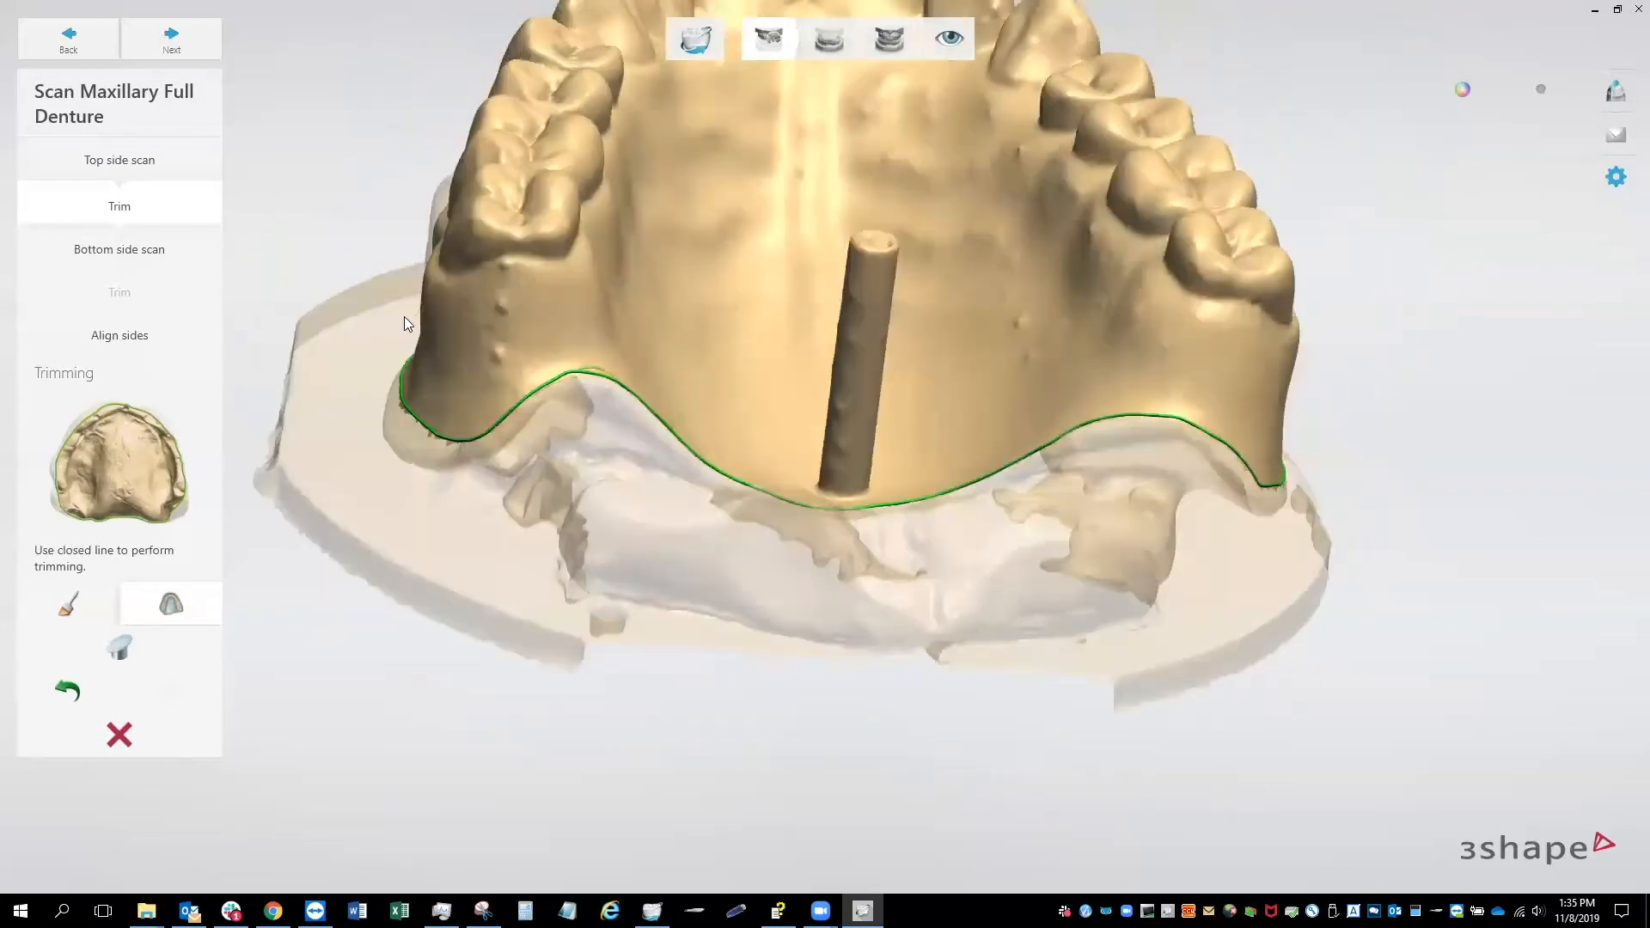
Step: Trim away the putty and base outside the line and start the bottom side scan of the maxillary denture
click(174, 47)
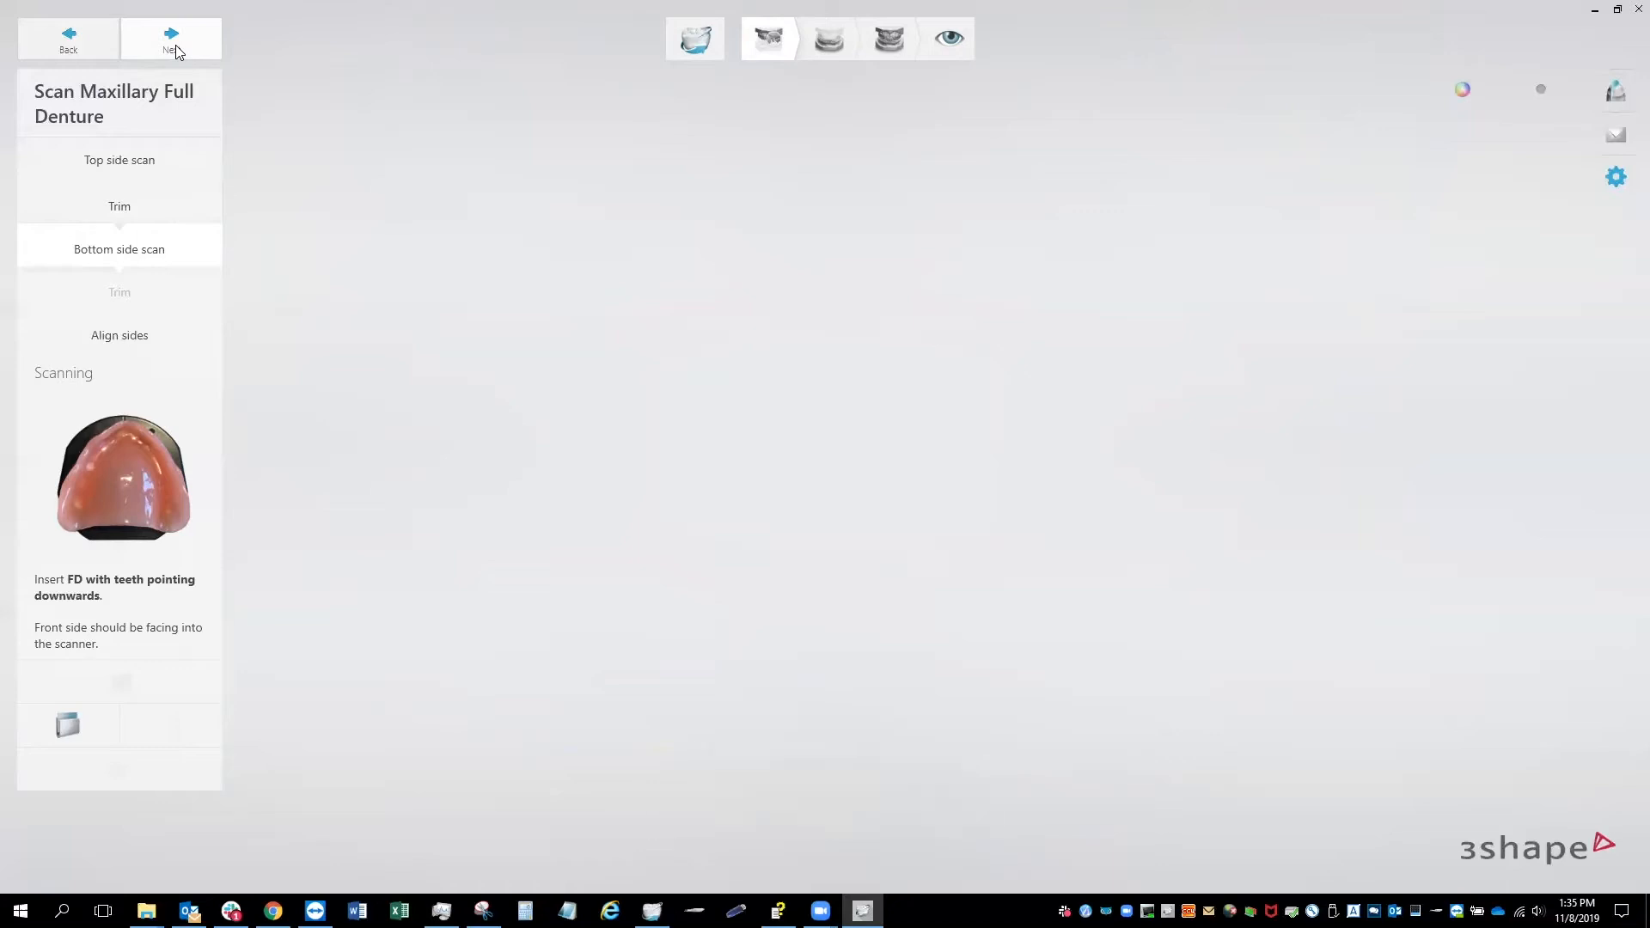
click(172, 43)
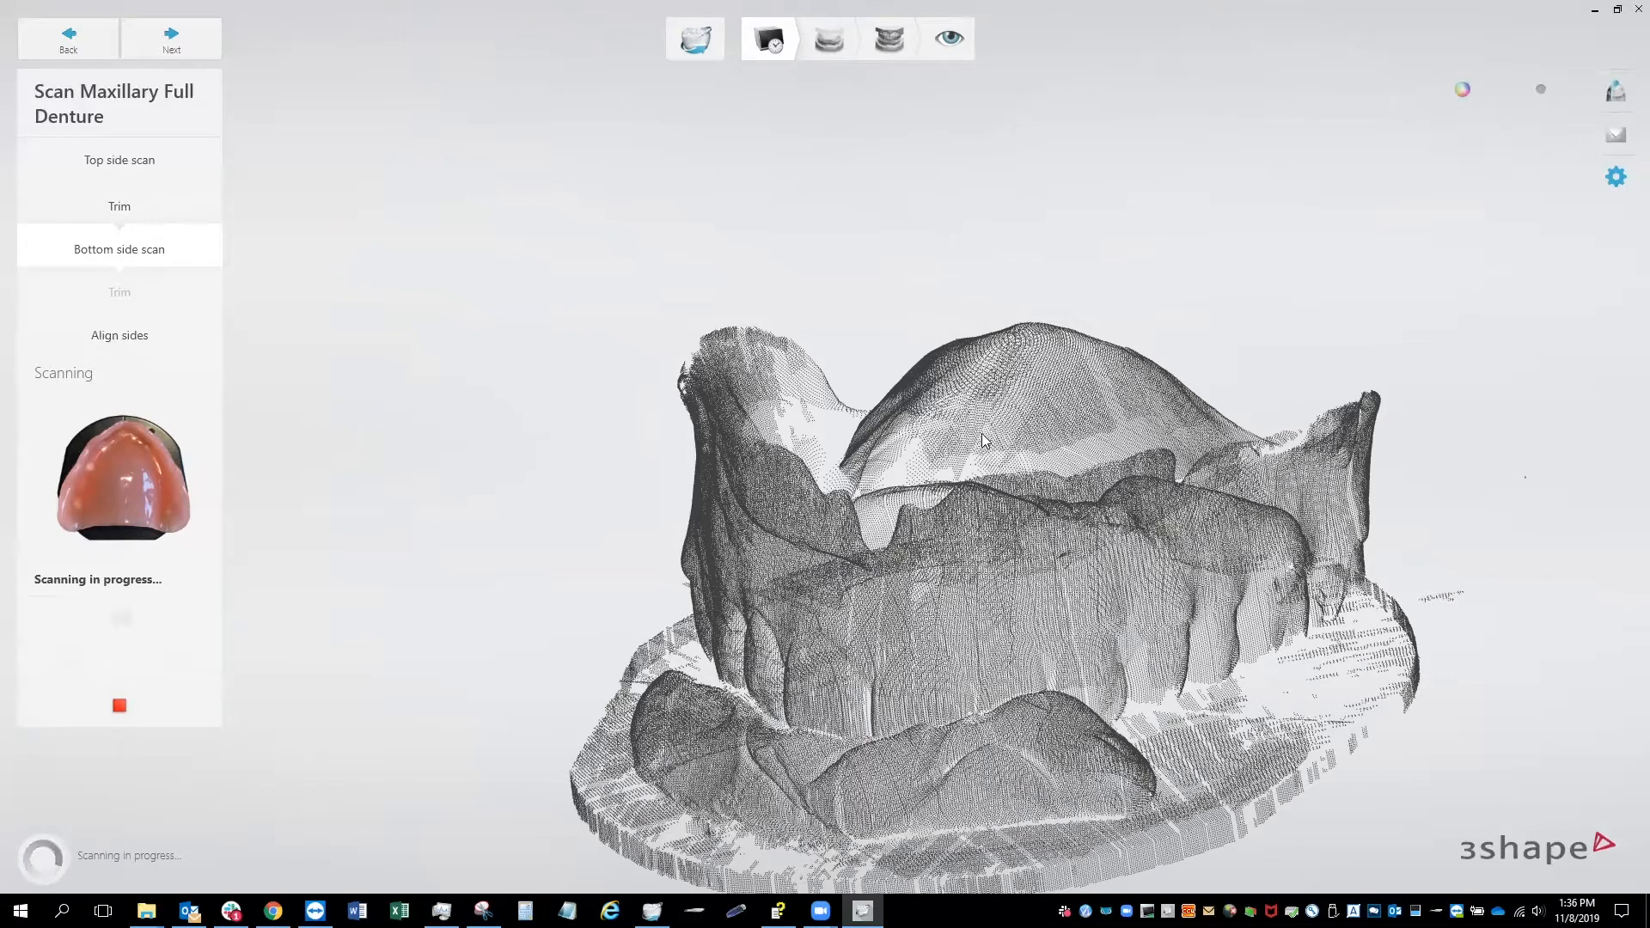
Step: Begin an adaptive scan of the denture's bottom side and mark the low-quality areas on one buccal border and rear flange
right_drag(984, 435, 863, 519)
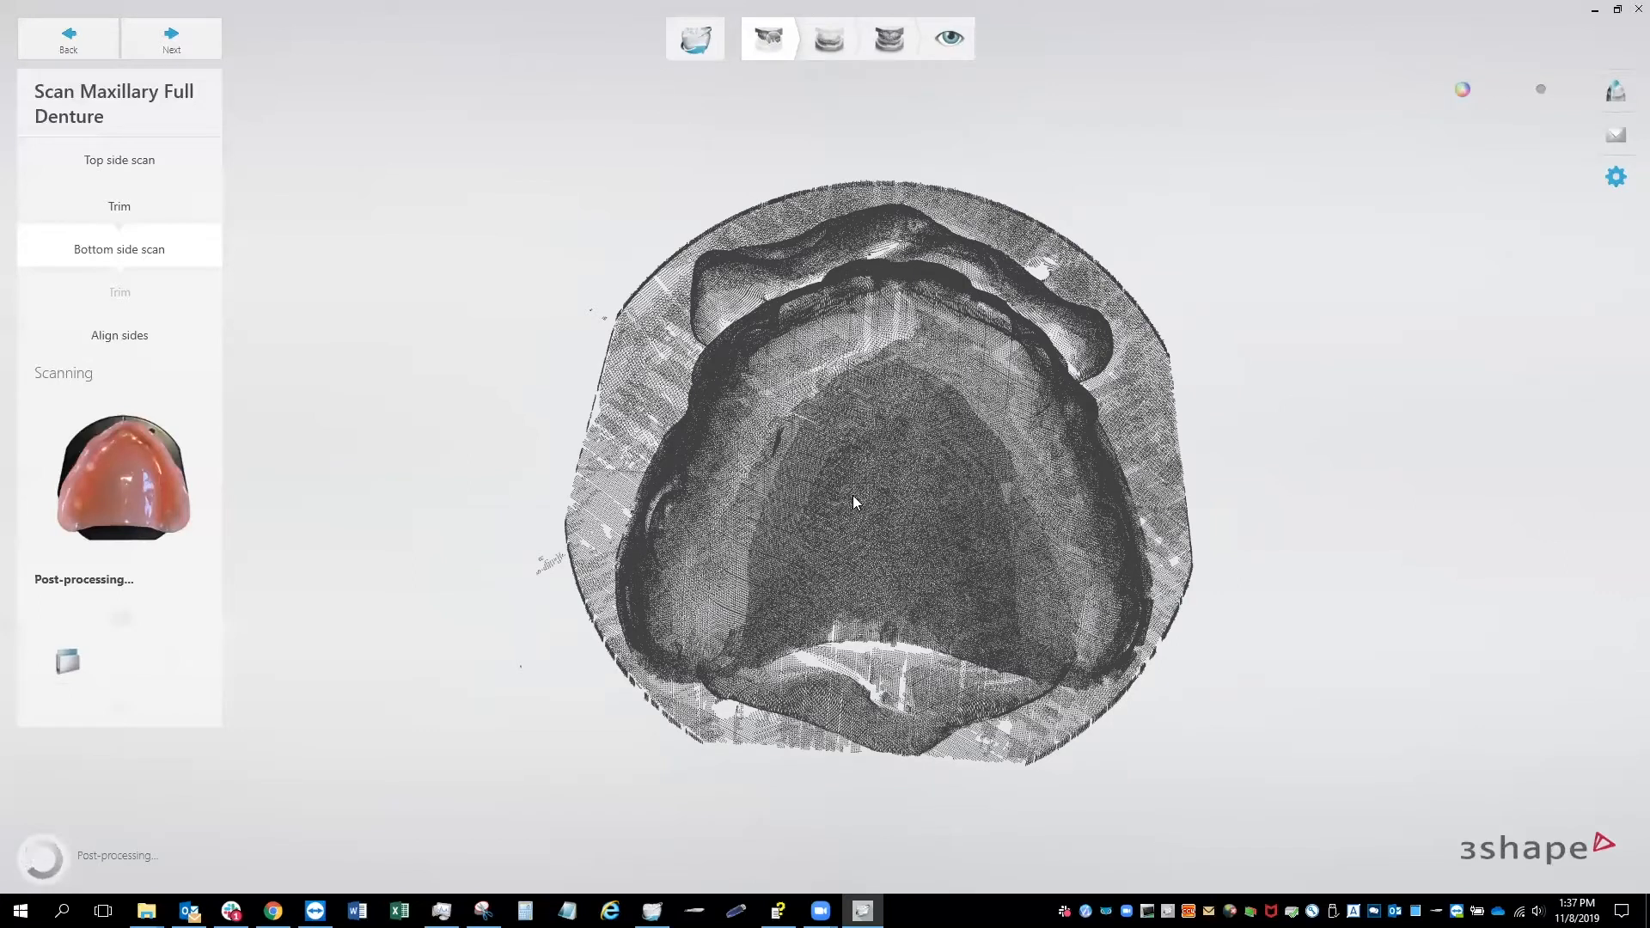
right_drag(878, 505, 651, 592)
scroll(650, 591, up, 2)
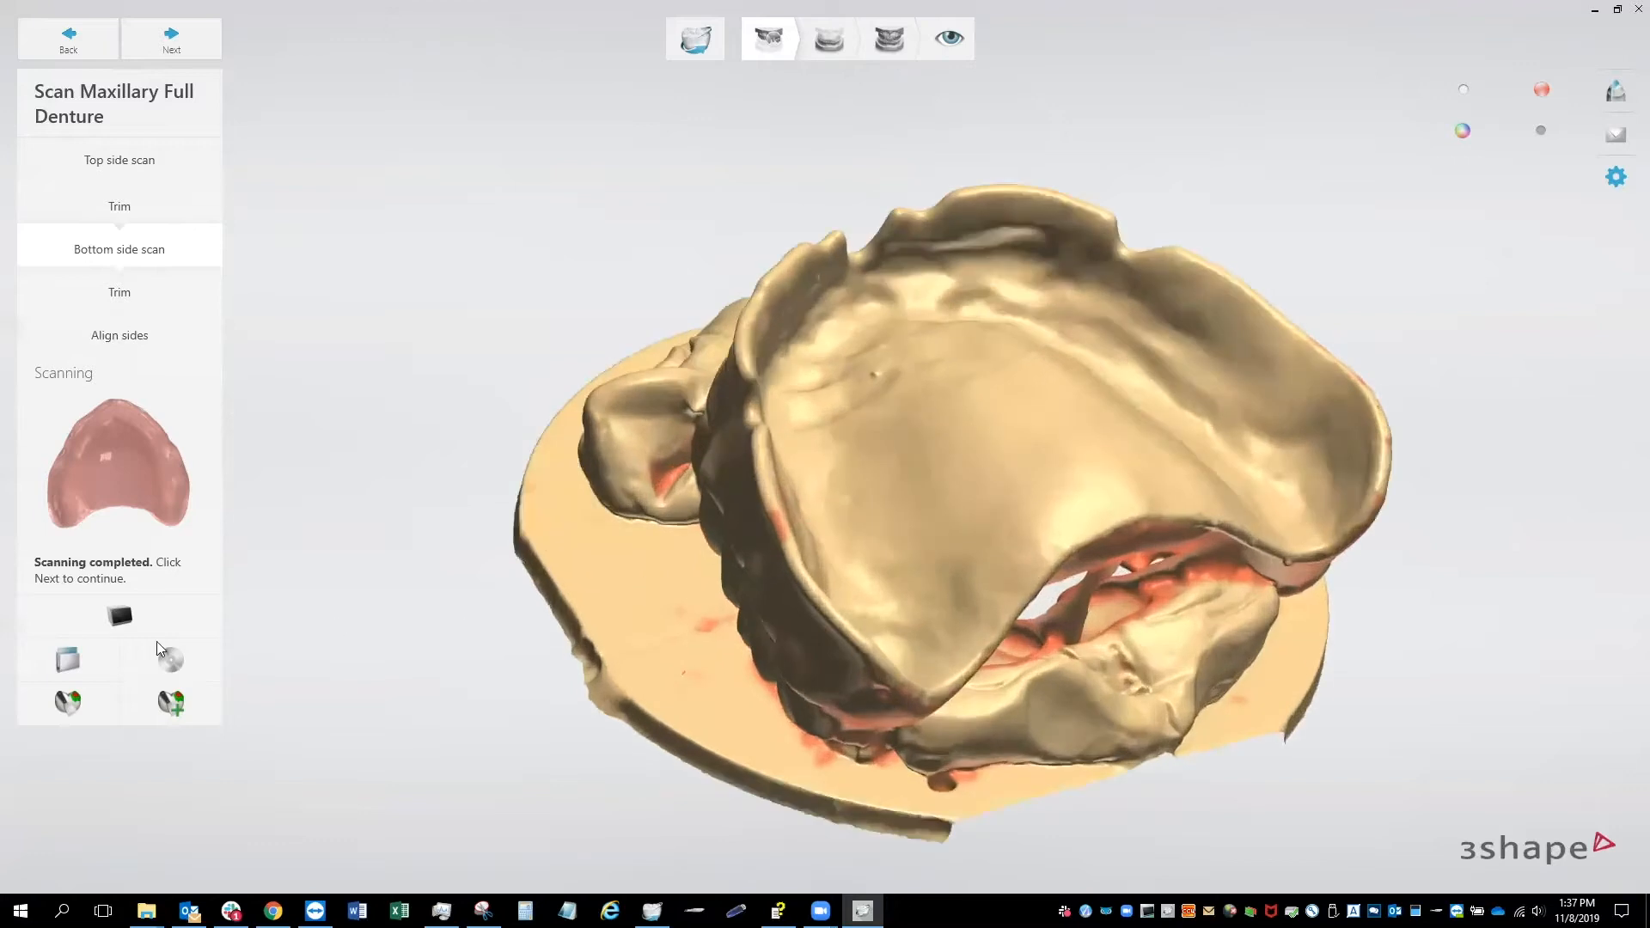
click(87, 703)
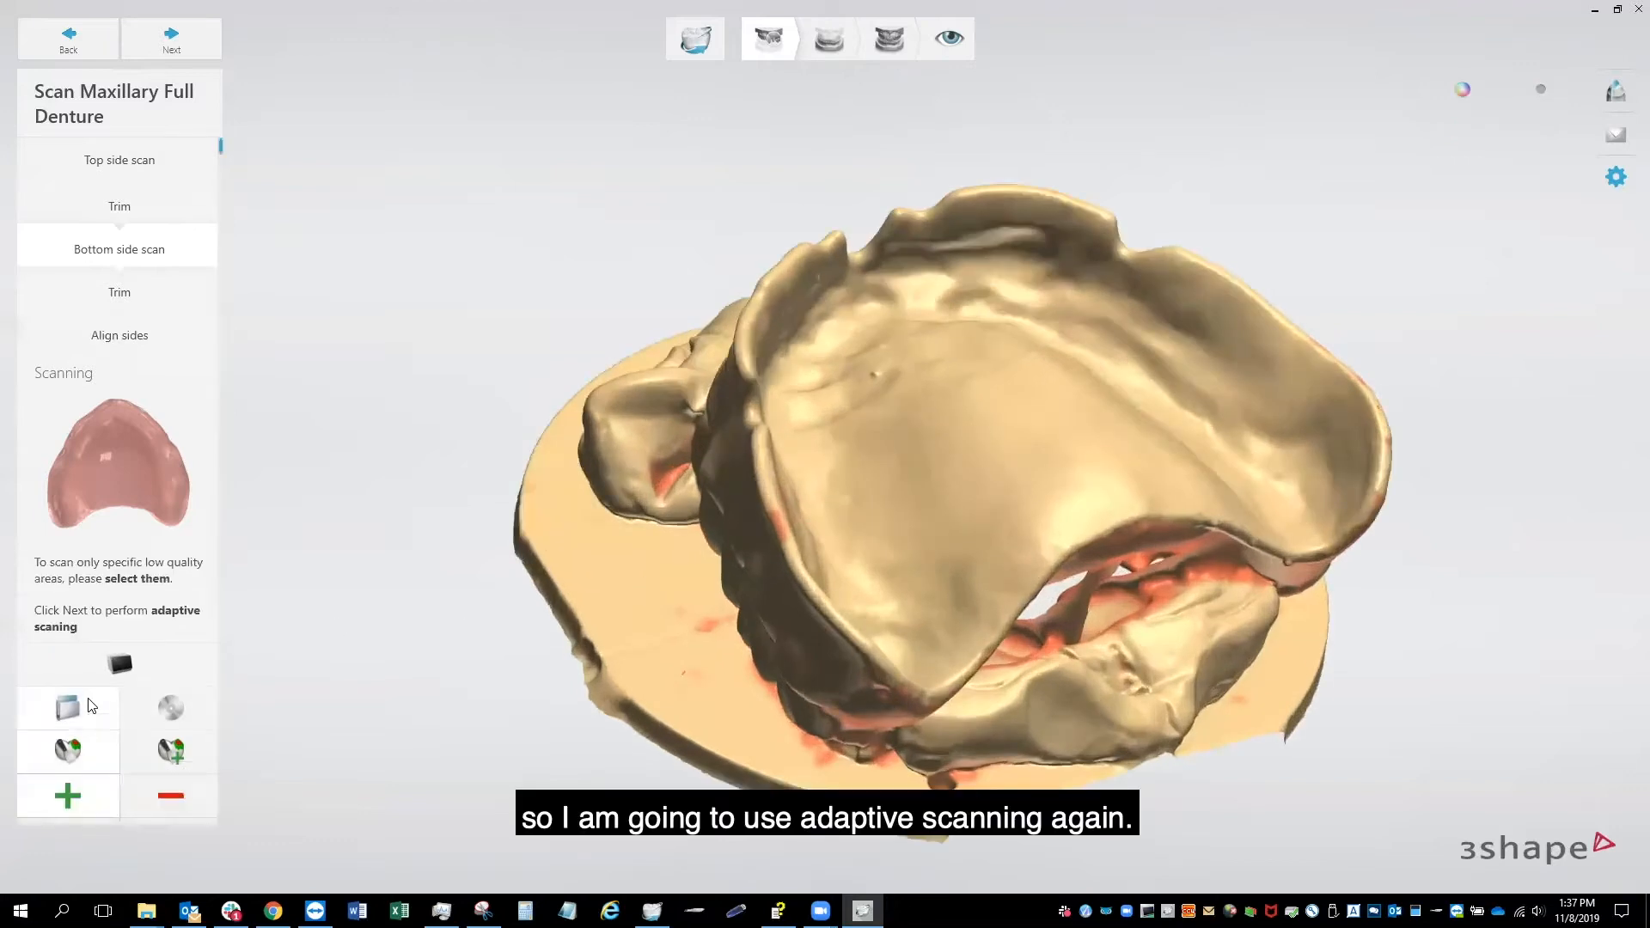
click(782, 528)
mouse_move(773, 528)
right_down()
mouse_move(653, 521)
mouse_move(729, 502)
right_up()
drag(700, 492, 696, 514)
right_drag(727, 578, 755, 511)
drag(796, 535, 834, 528)
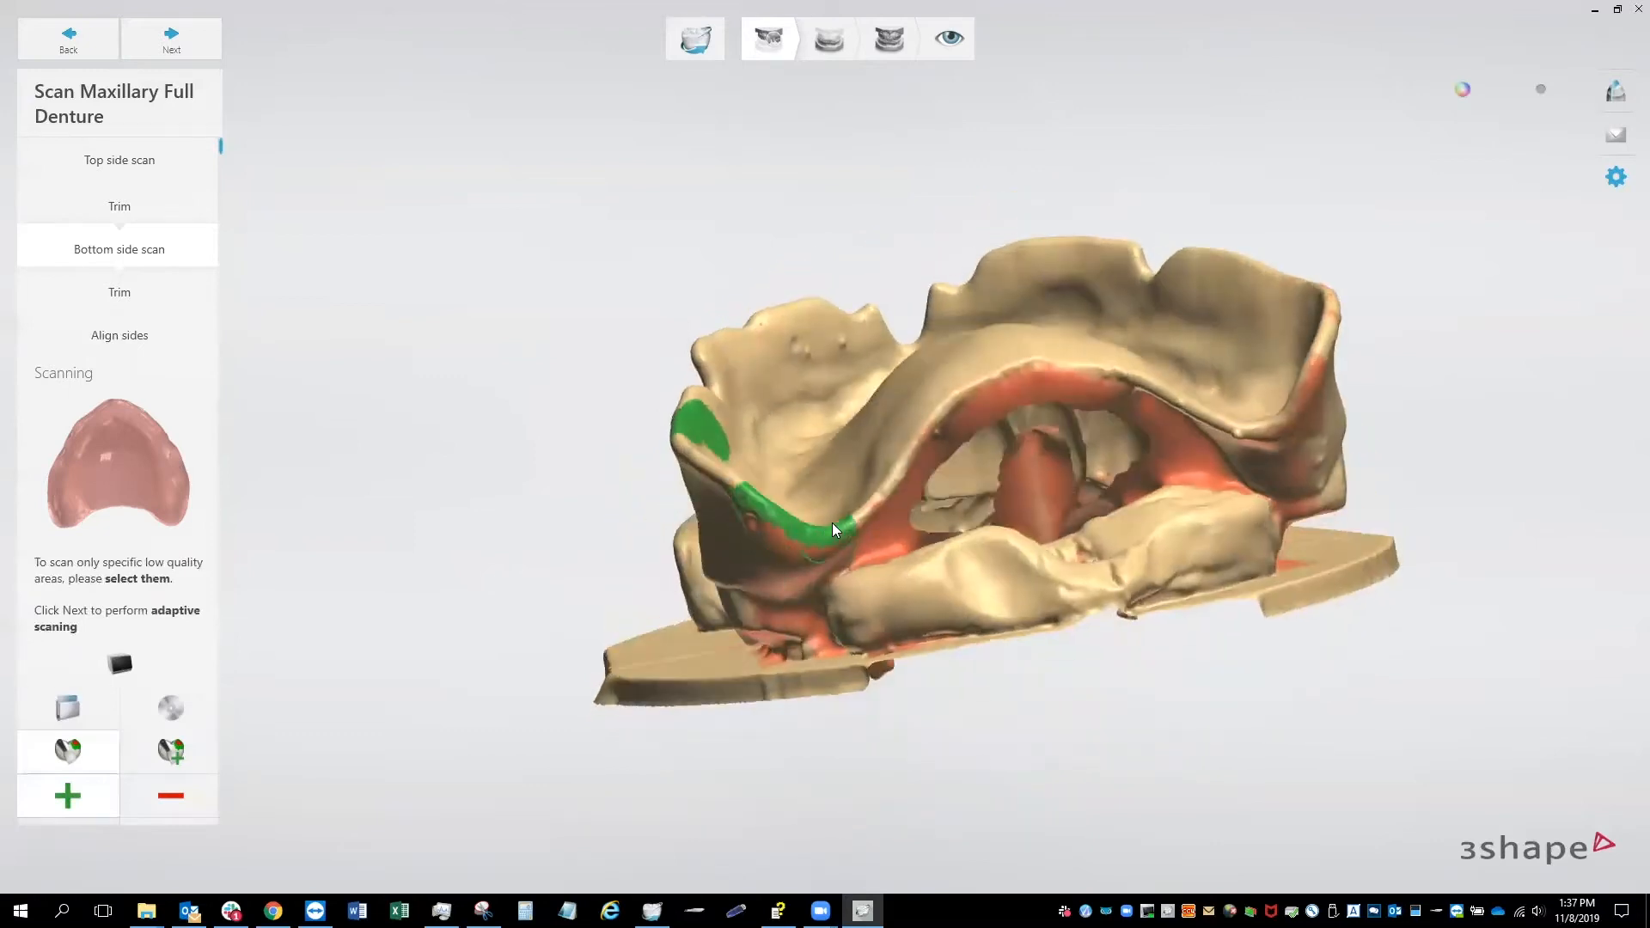
Step: Extend the marked area along the posterior palatal border to the opposite rear flange and run the adaptive scan
right_drag(876, 483, 909, 646)
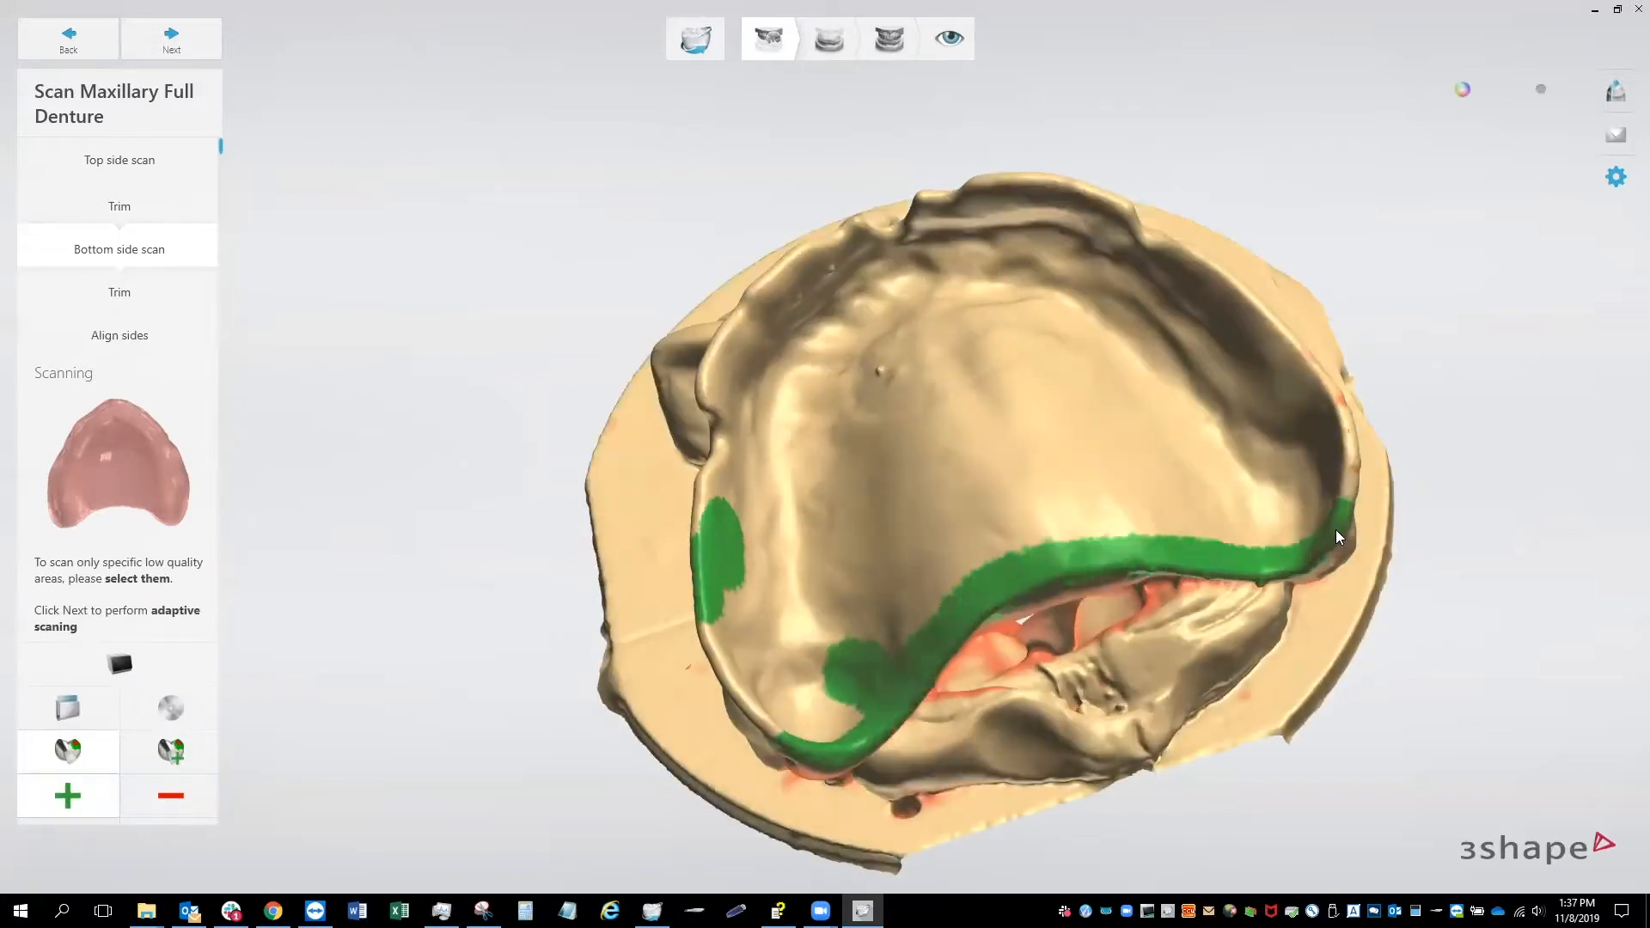
right_drag(1304, 476, 1054, 356)
click(171, 39)
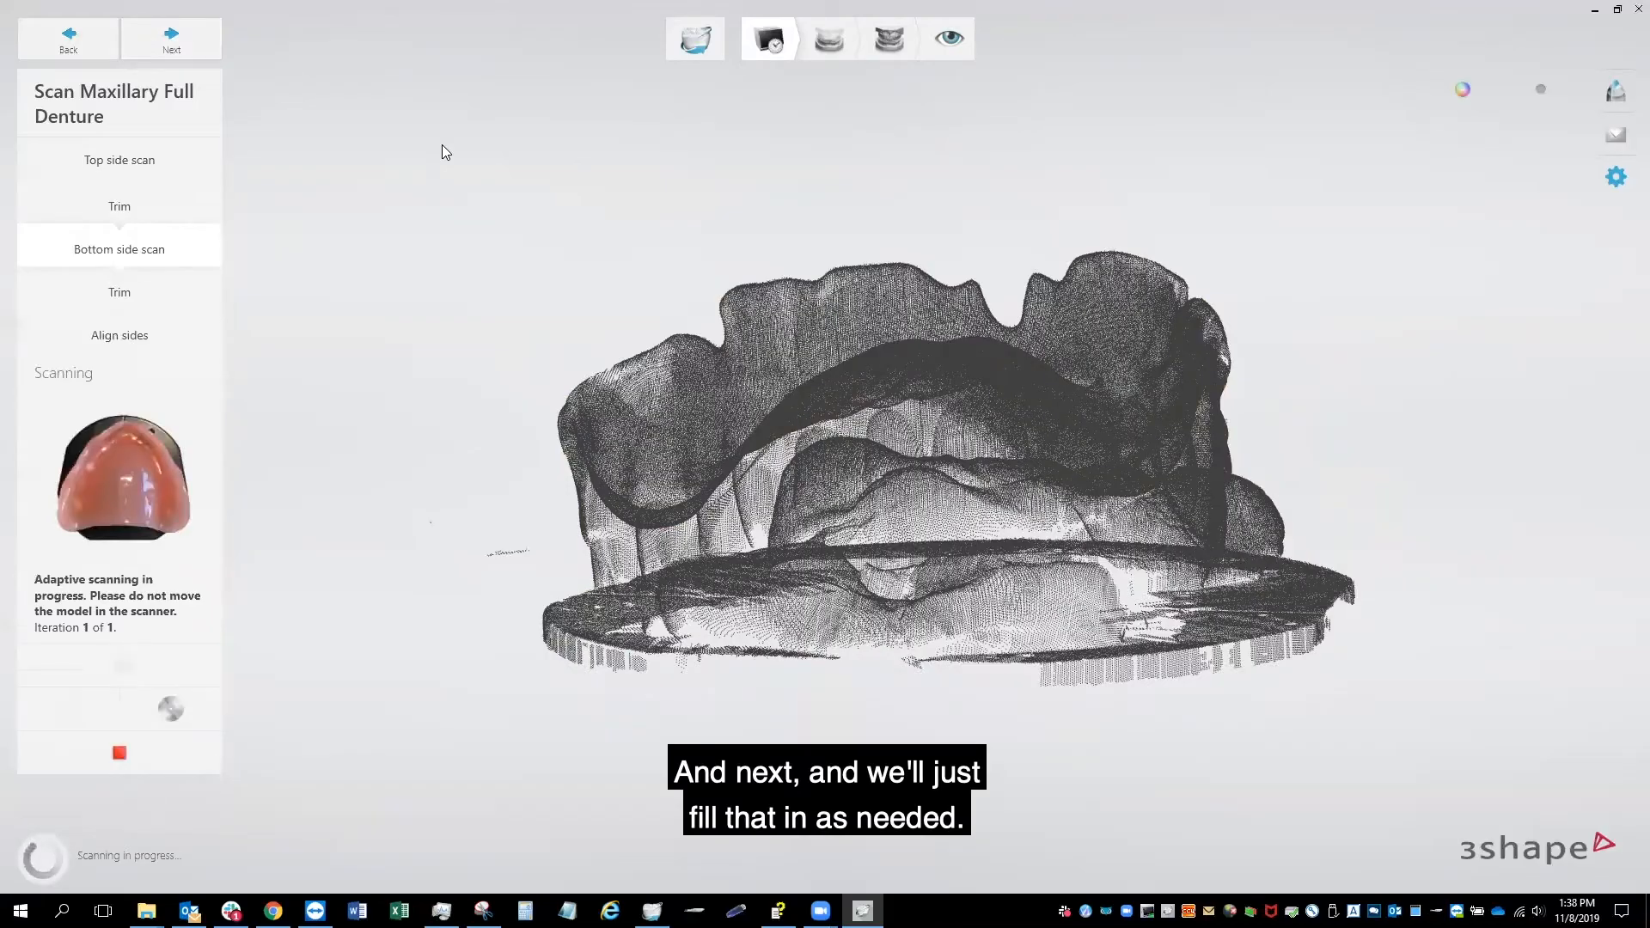
Step: Accept the bottom side scan and draw a closed-line trim boundary across the teeth from one rear molar to the front
right_drag(593, 186, 681, 238)
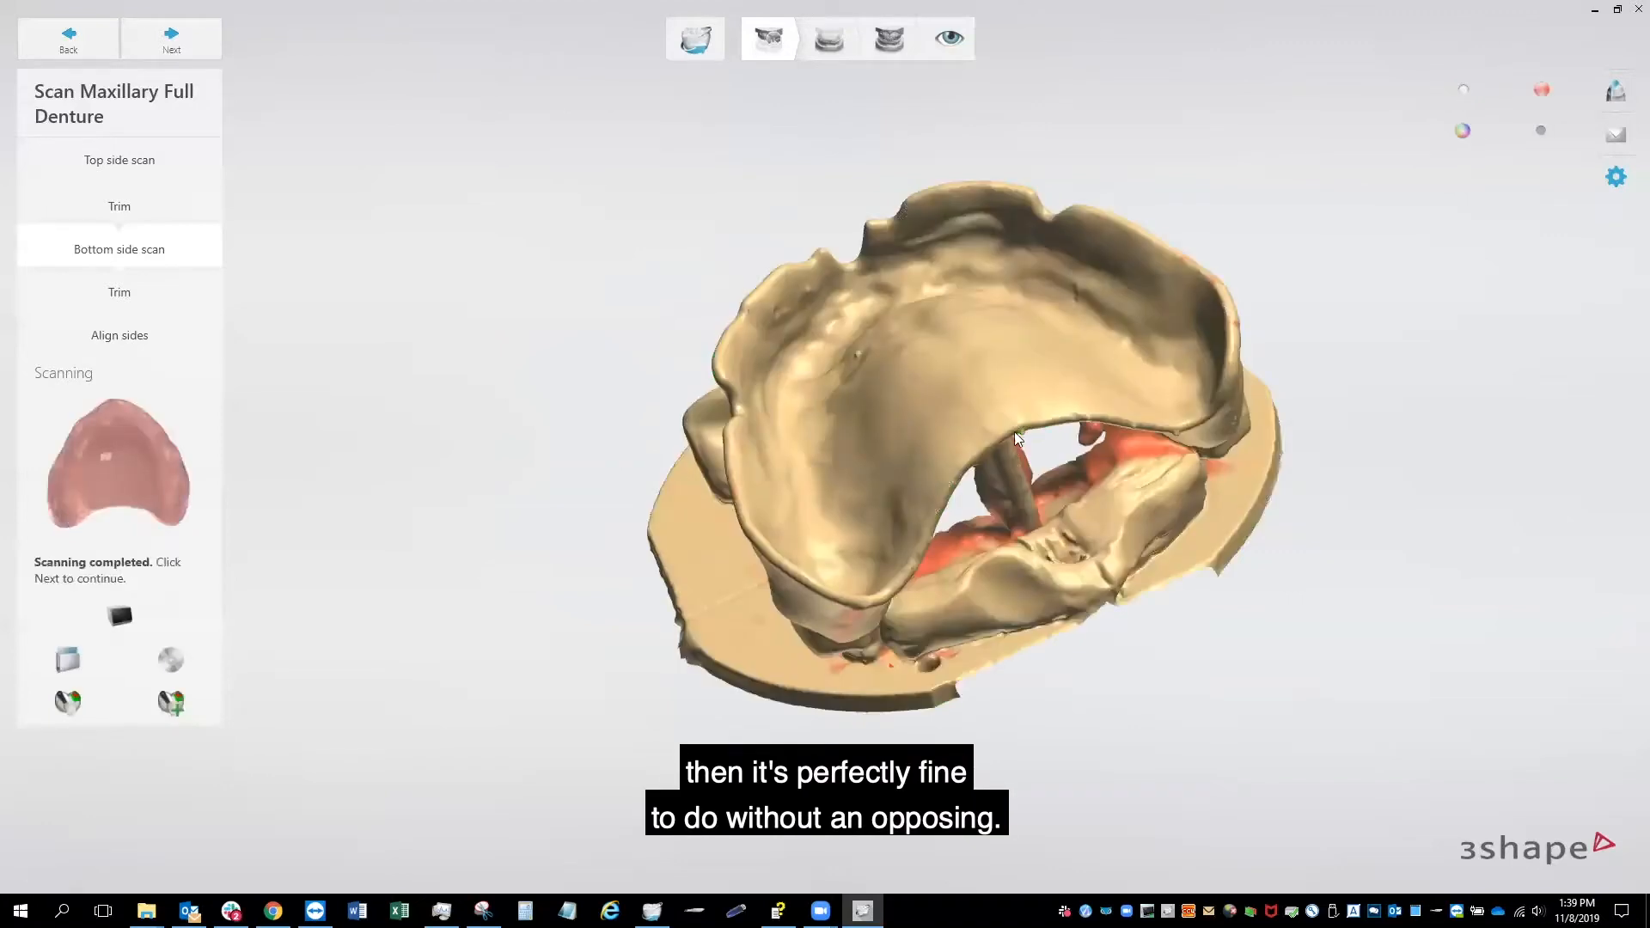
right_drag(868, 340, 698, 318)
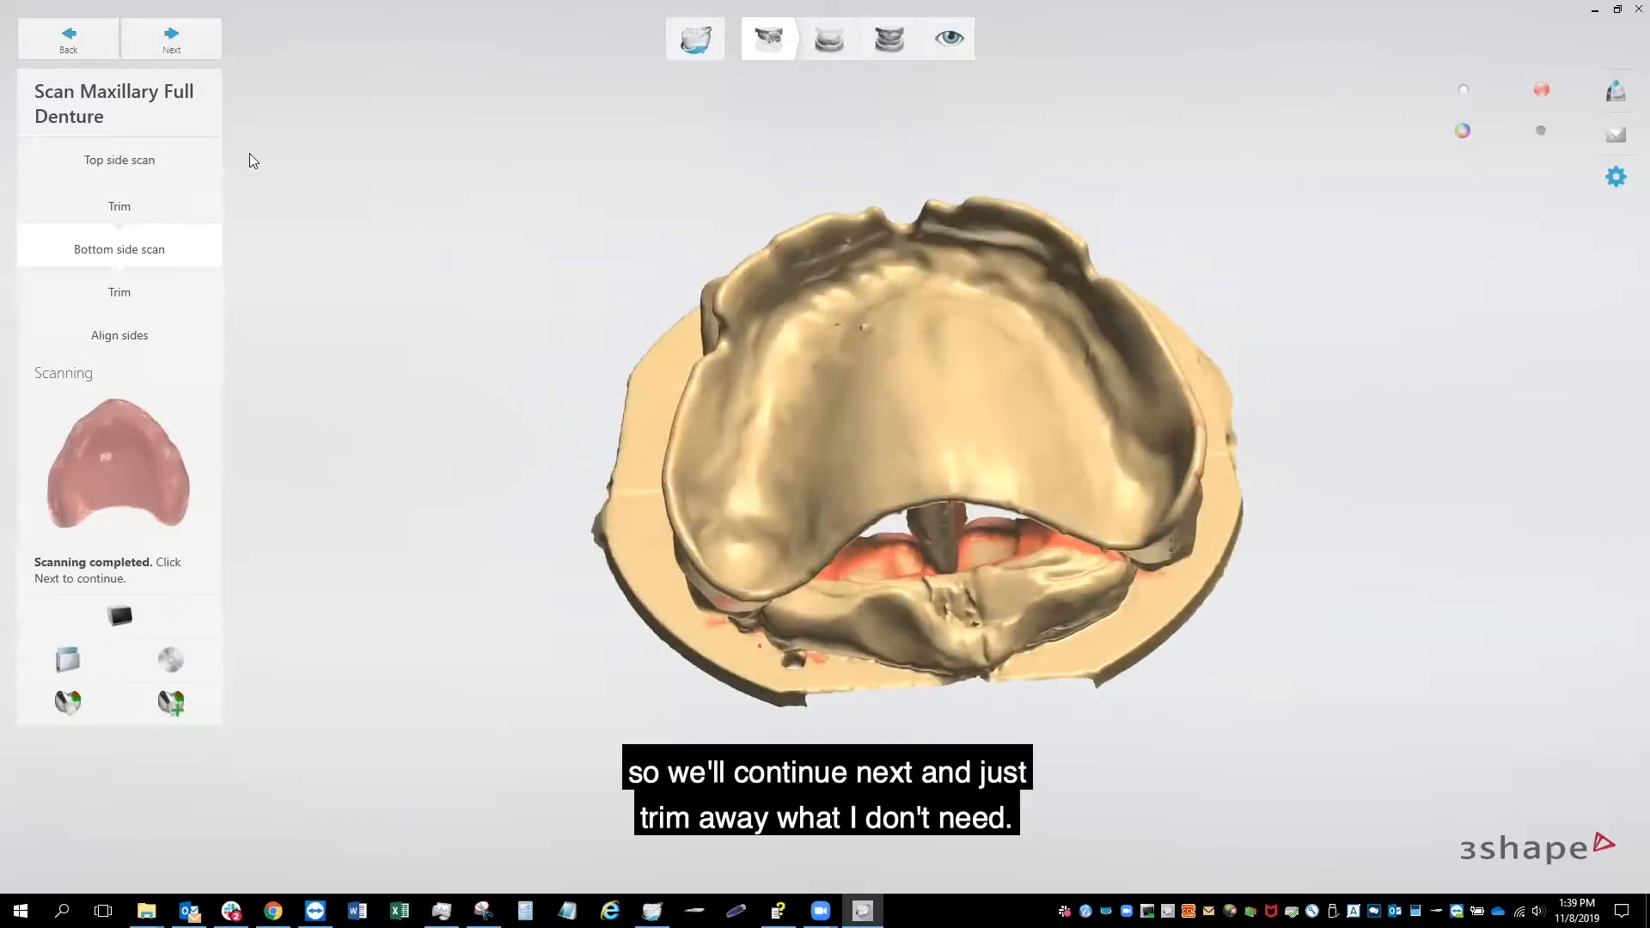
click(171, 39)
right_drag(595, 394, 795, 485)
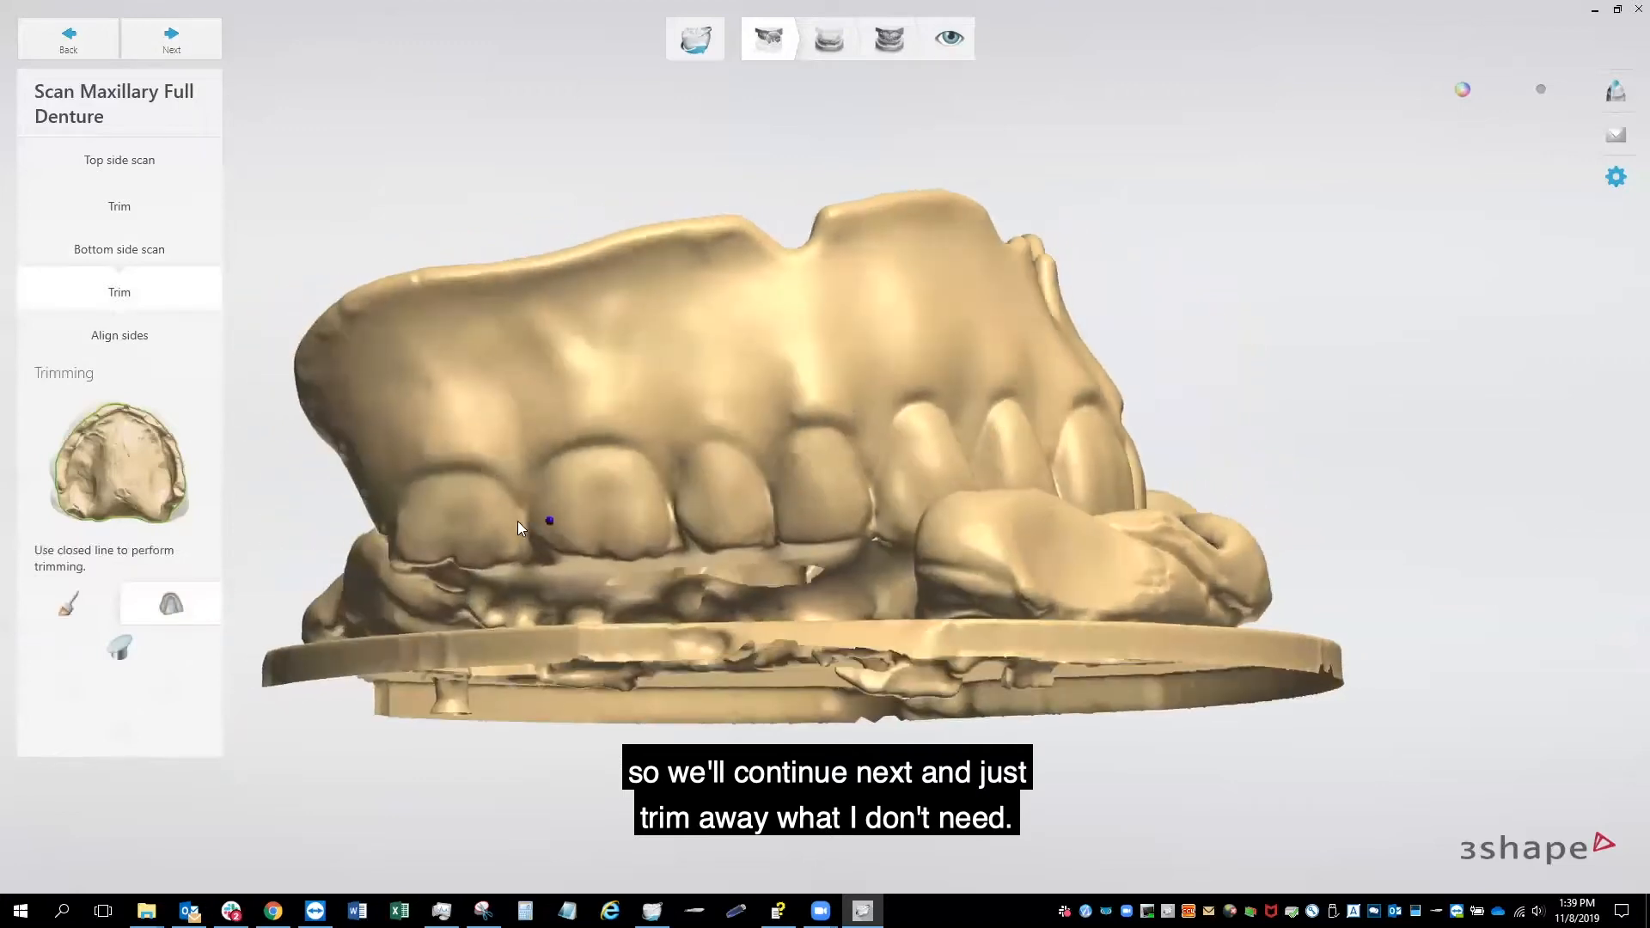
click(427, 523)
click(494, 520)
click(580, 516)
click(713, 513)
click(860, 497)
click(1018, 465)
click(1093, 471)
Step: Continue the trim line around the front teeth and across the opposite side's teeth to the last molar
right_drag(1156, 483, 784, 512)
click(878, 516)
right_drag(963, 503, 828, 508)
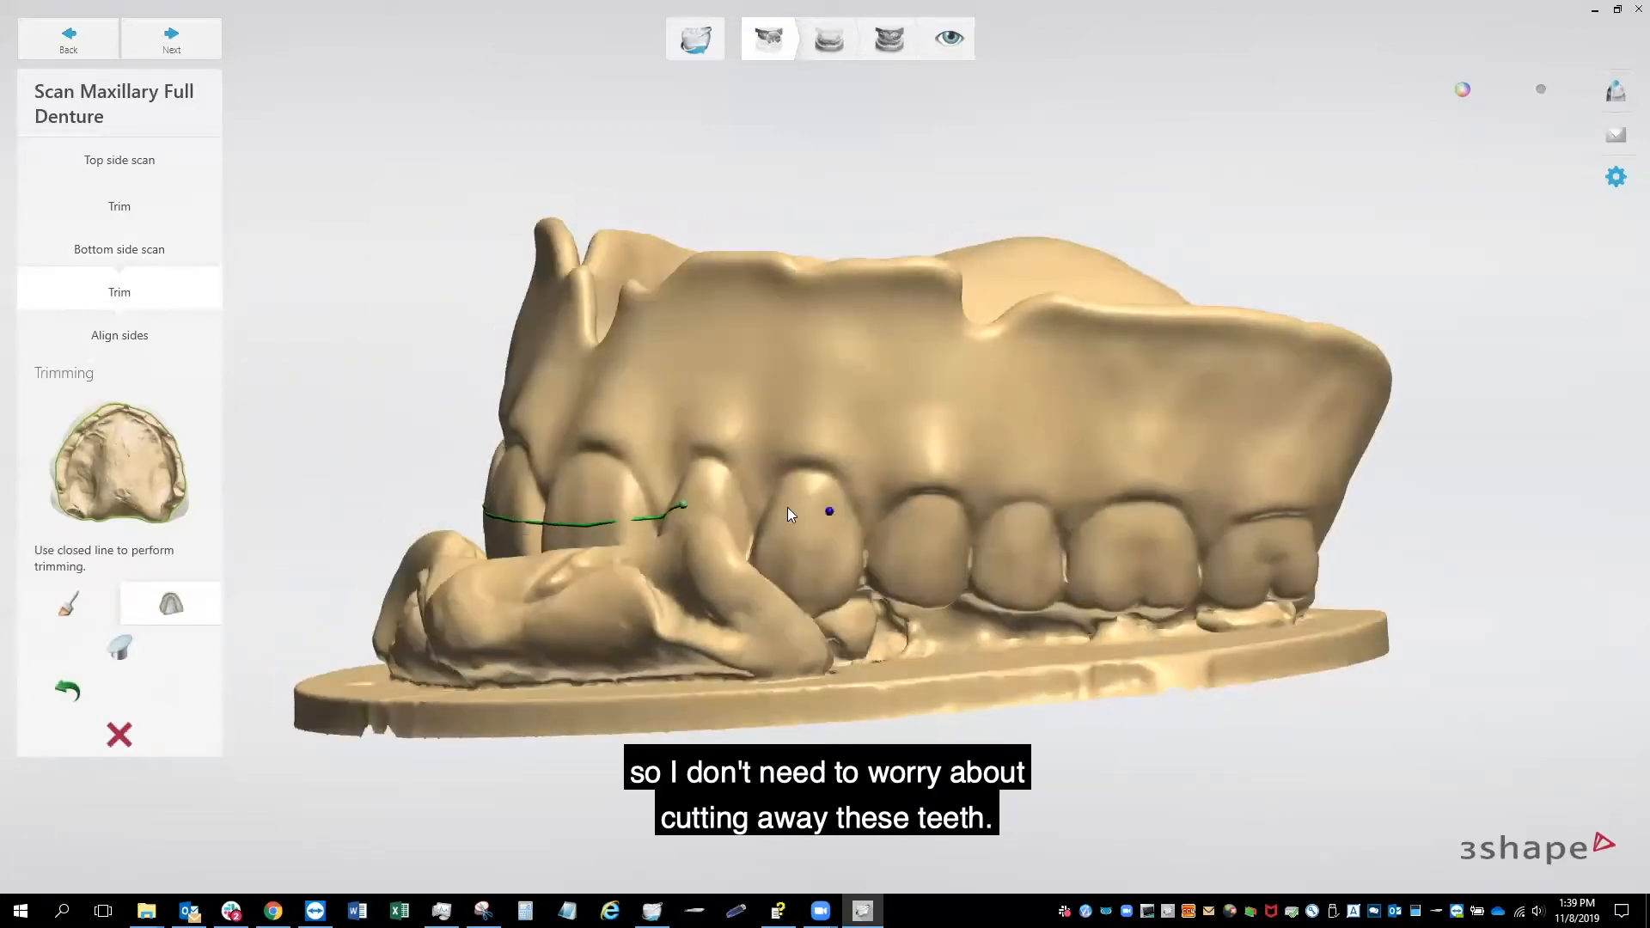
click(910, 534)
click(994, 550)
click(1100, 558)
click(1190, 563)
click(1239, 559)
click(1268, 560)
Step: Carry the trim line around the rear flange and along the underside of the posterior palatal border to the other flange
right_drag(1026, 536, 627, 464)
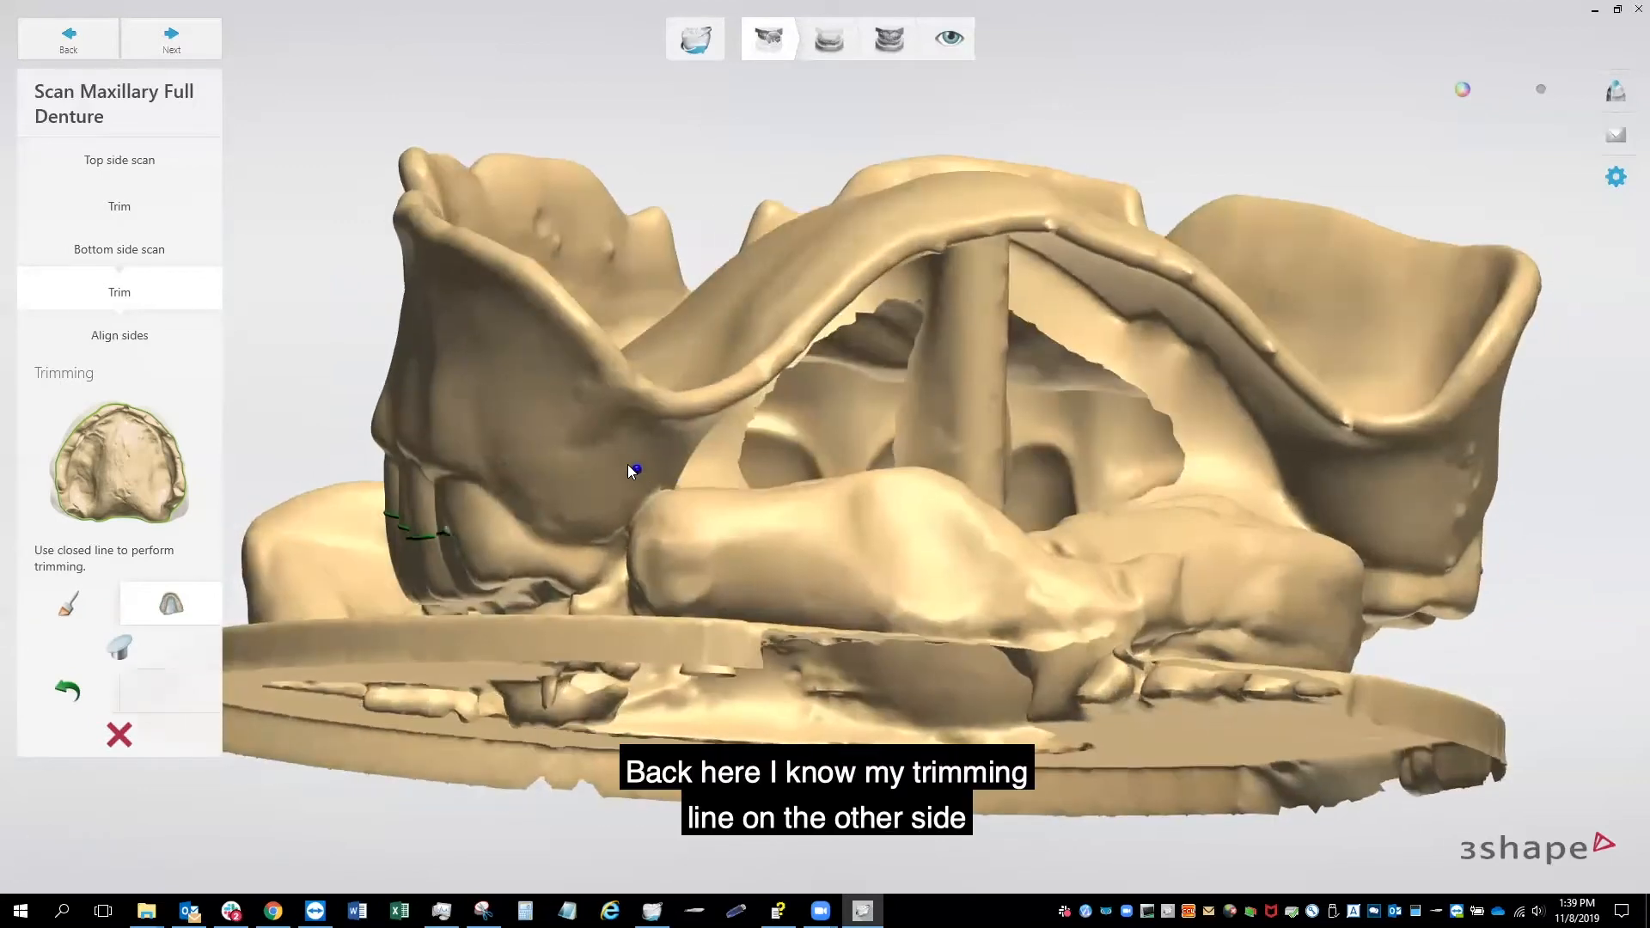
right_drag(659, 399, 654, 301)
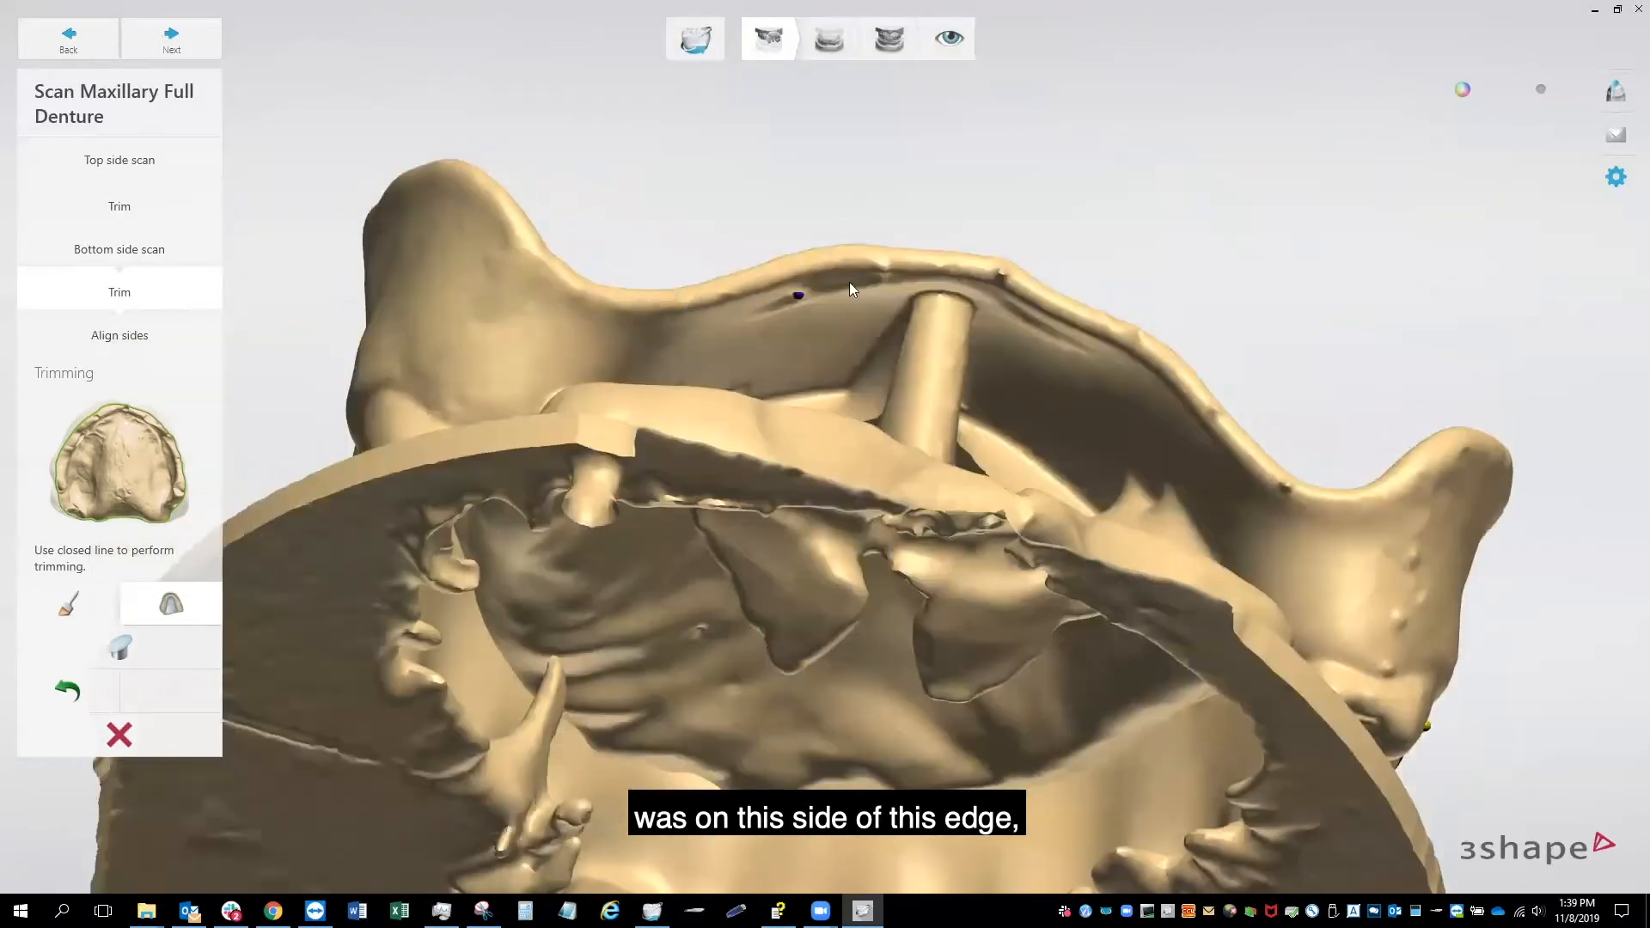
right_drag(712, 319, 565, 589)
mouse_move(558, 631)
mouse_down()
mouse_move(684, 587)
mouse_move(716, 543)
mouse_move(727, 474)
mouse_up()
right_drag(727, 475, 563, 434)
click(519, 409)
mouse_move(575, 413)
mouse_down()
mouse_move(754, 390)
mouse_move(933, 406)
mouse_move(1106, 483)
mouse_move(1221, 600)
mouse_up()
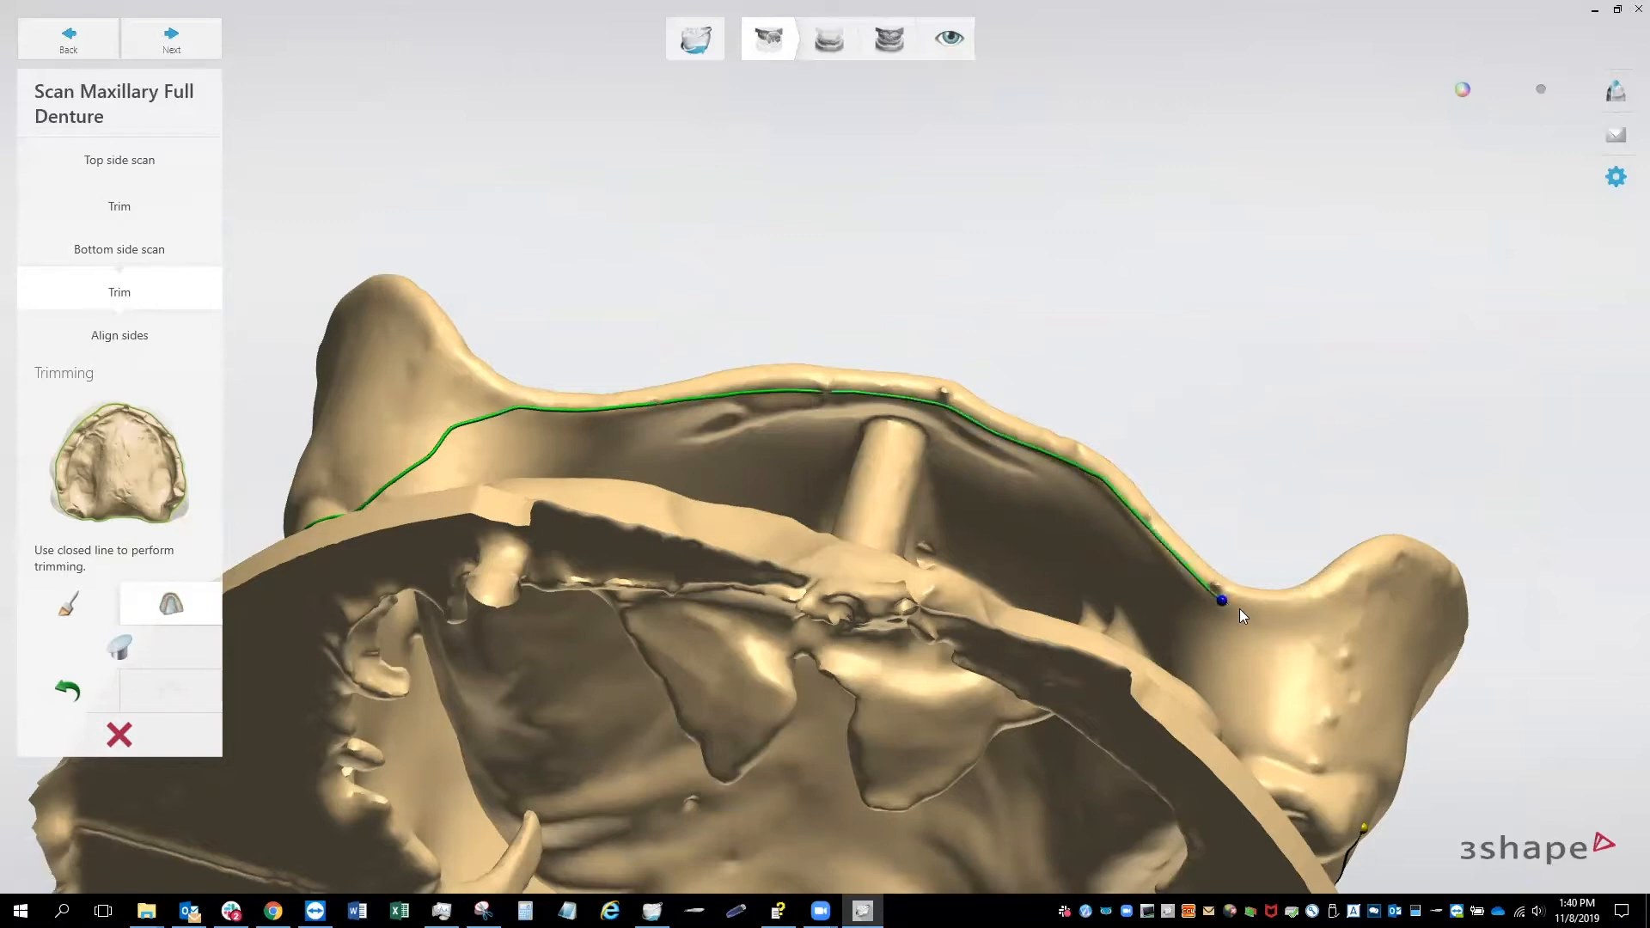
Step: Close the trim line at its starting point on the rear molar, trim away the base and putty, and align the sides
right_drag(1271, 608, 861, 451)
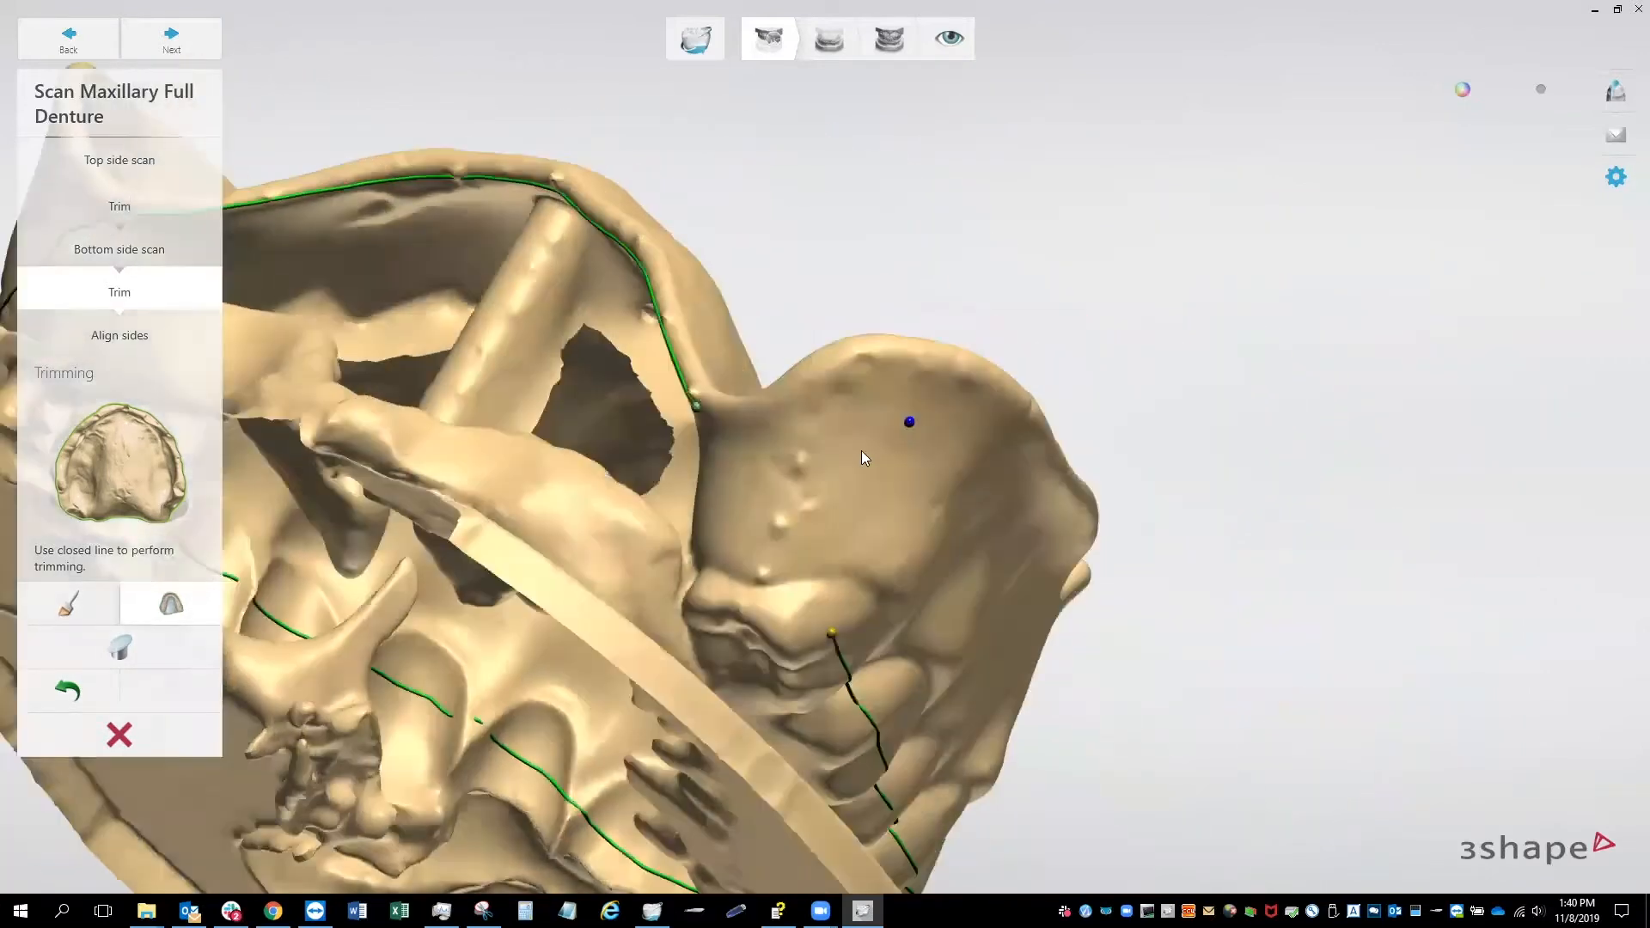
click(833, 631)
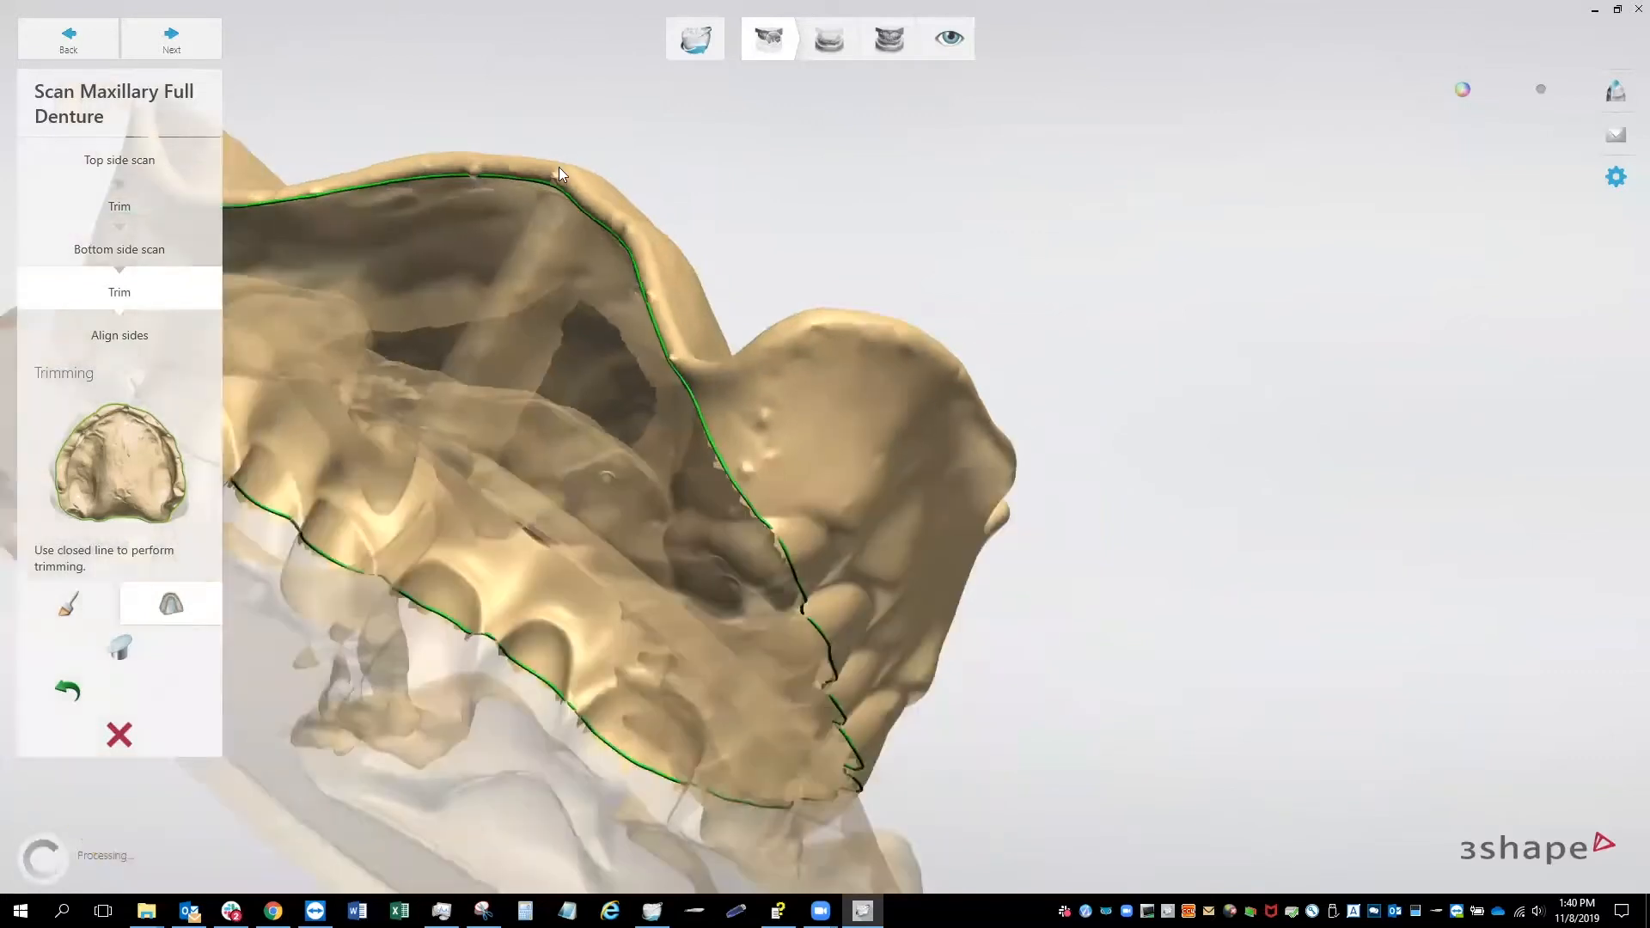
right_drag(558, 167, 976, 522)
right_drag(844, 299, 739, 173)
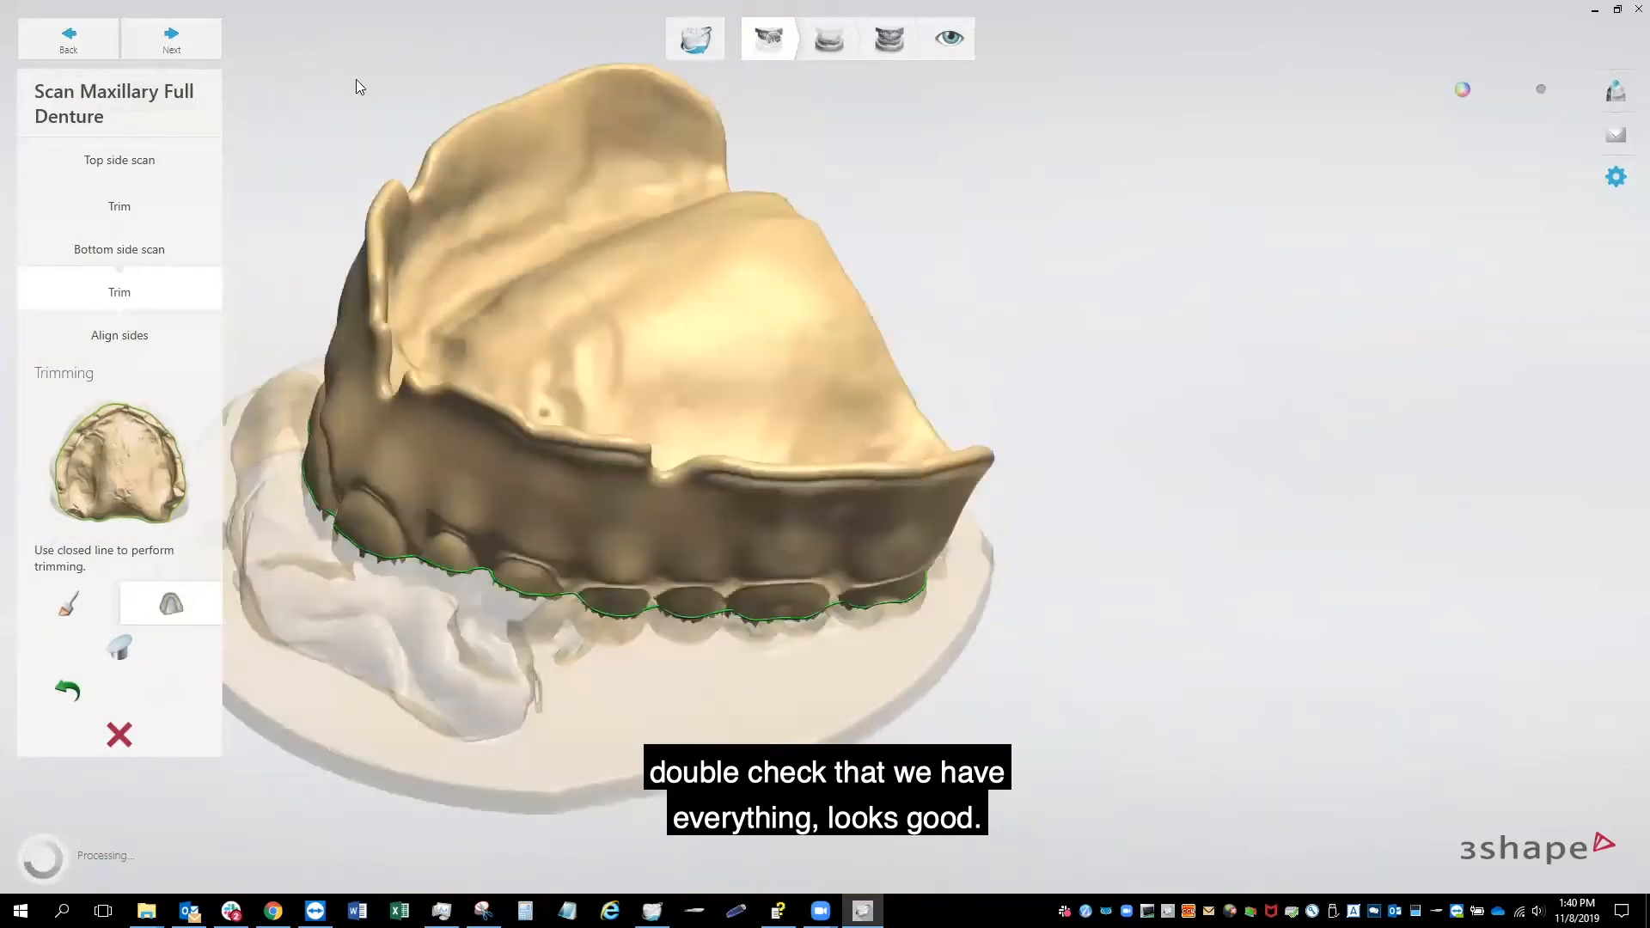
click(209, 48)
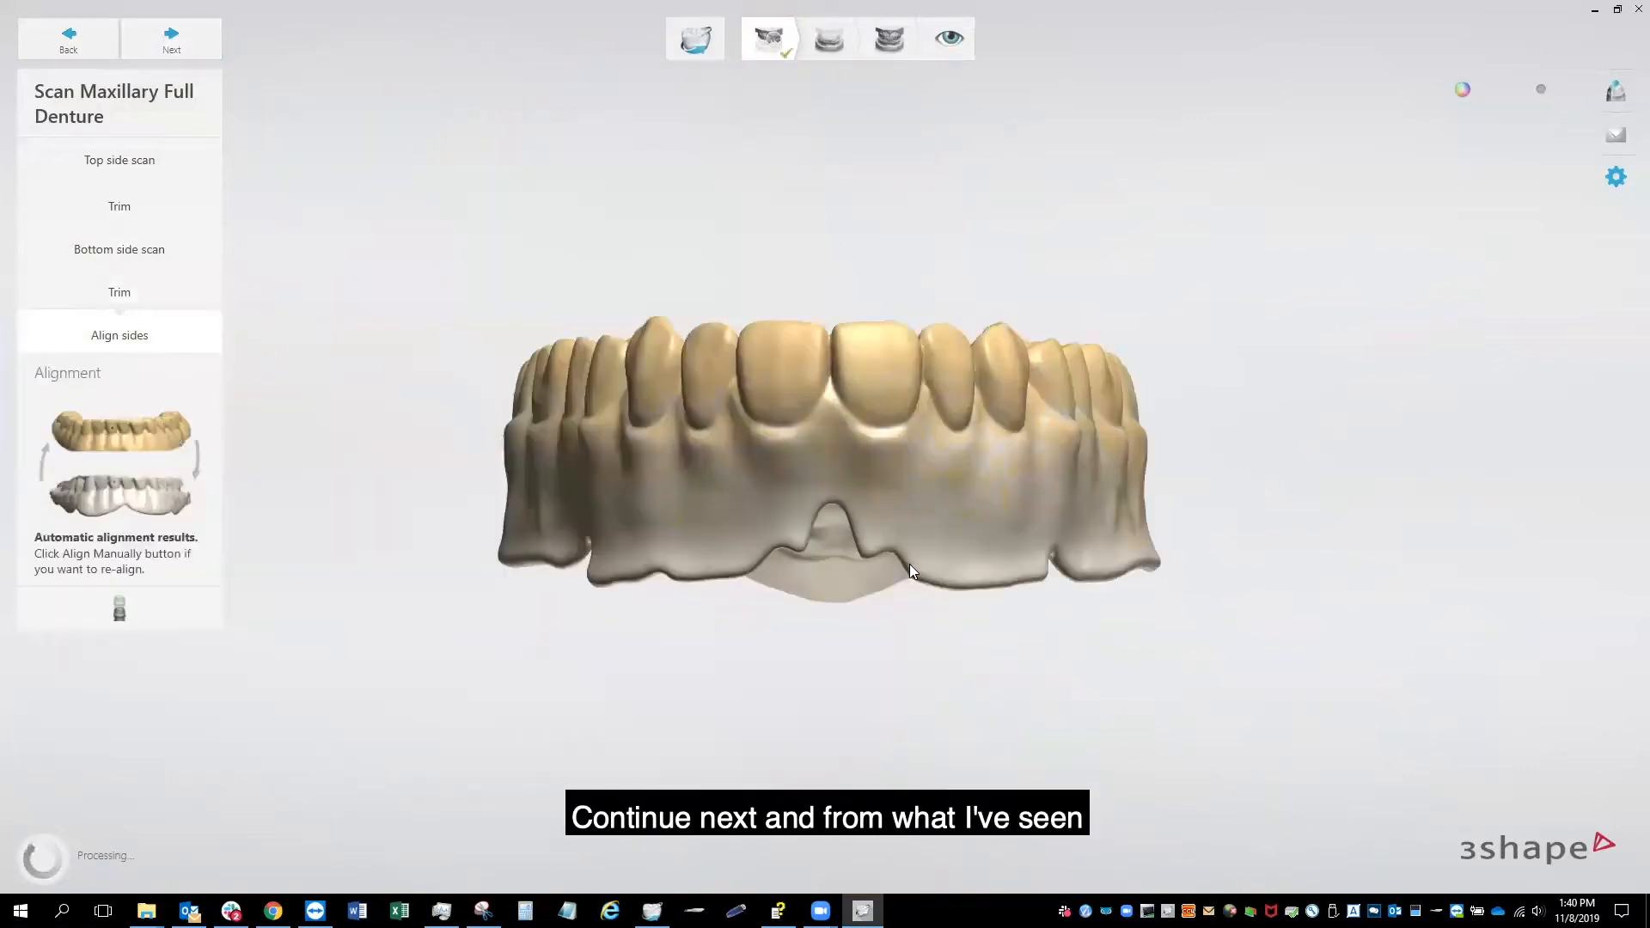
Step: Check the speckle pattern of the automatic side alignment around the denture and accept it to proceed to the lower jaw
right_drag(782, 427, 495, 483)
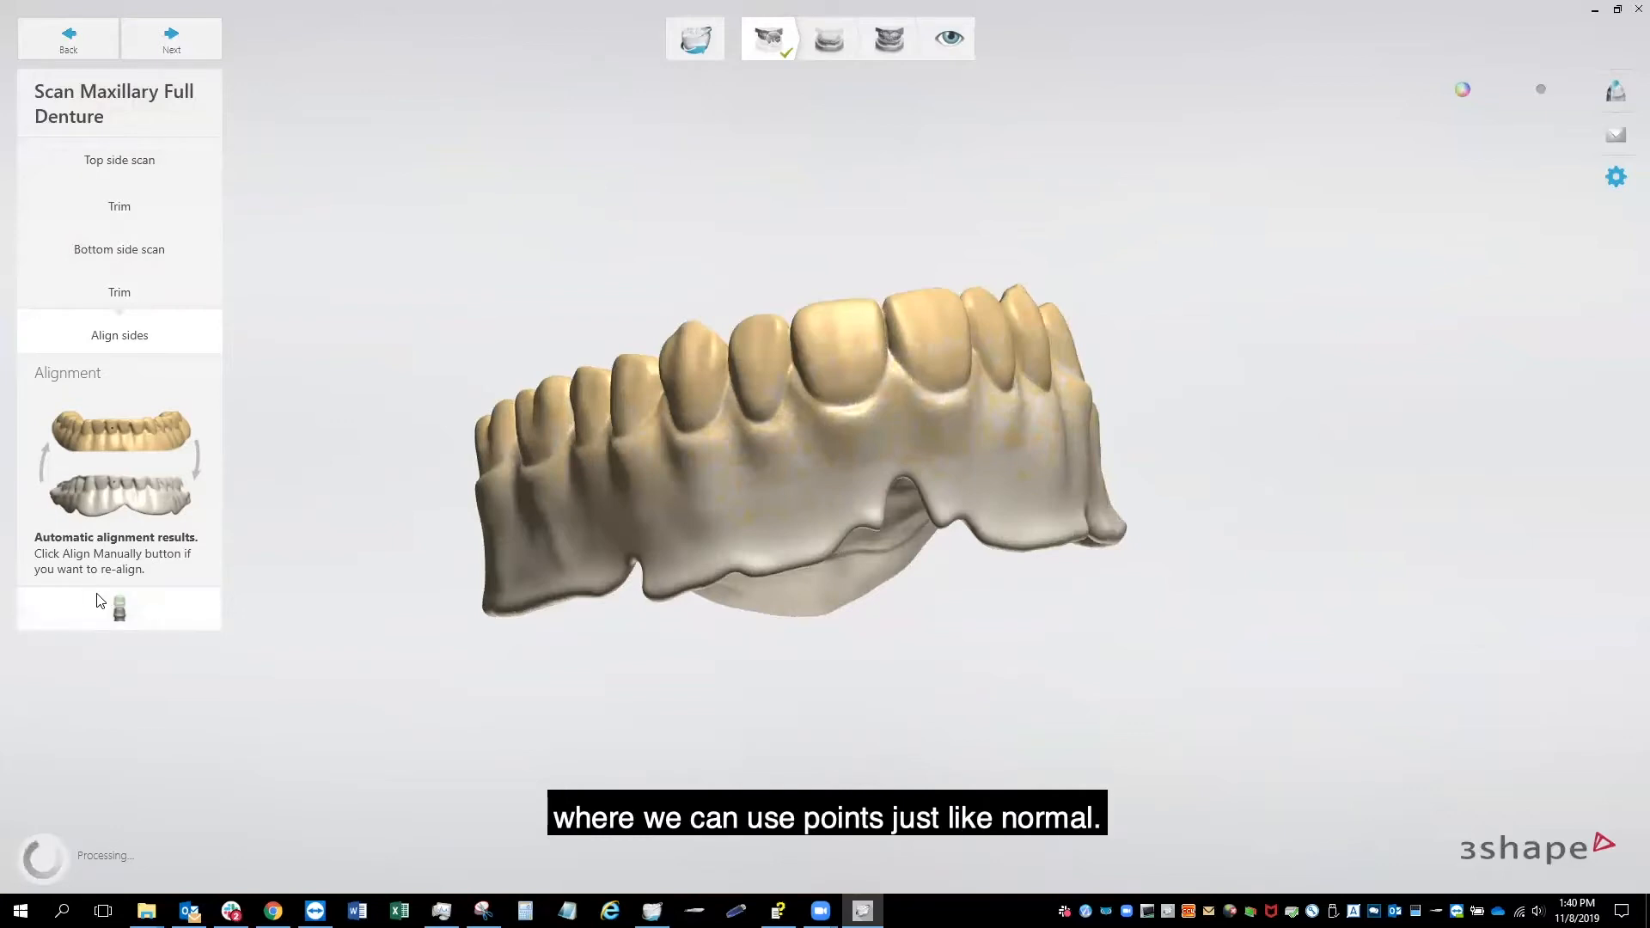
scroll(842, 407, up, 8)
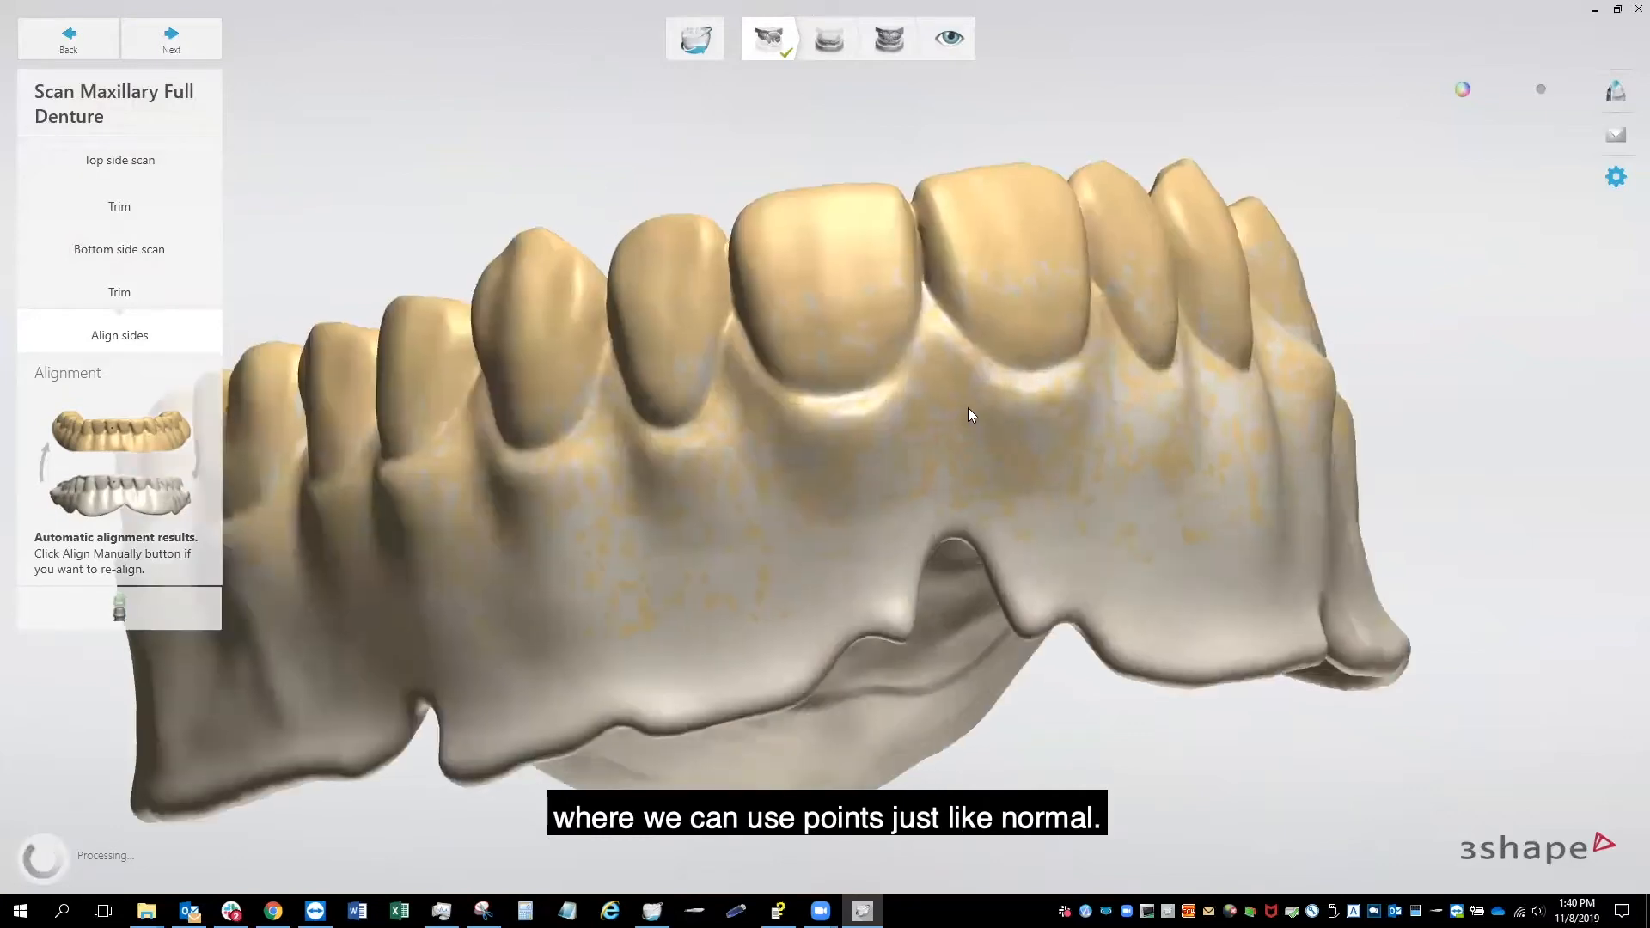
right_drag(854, 403, 739, 567)
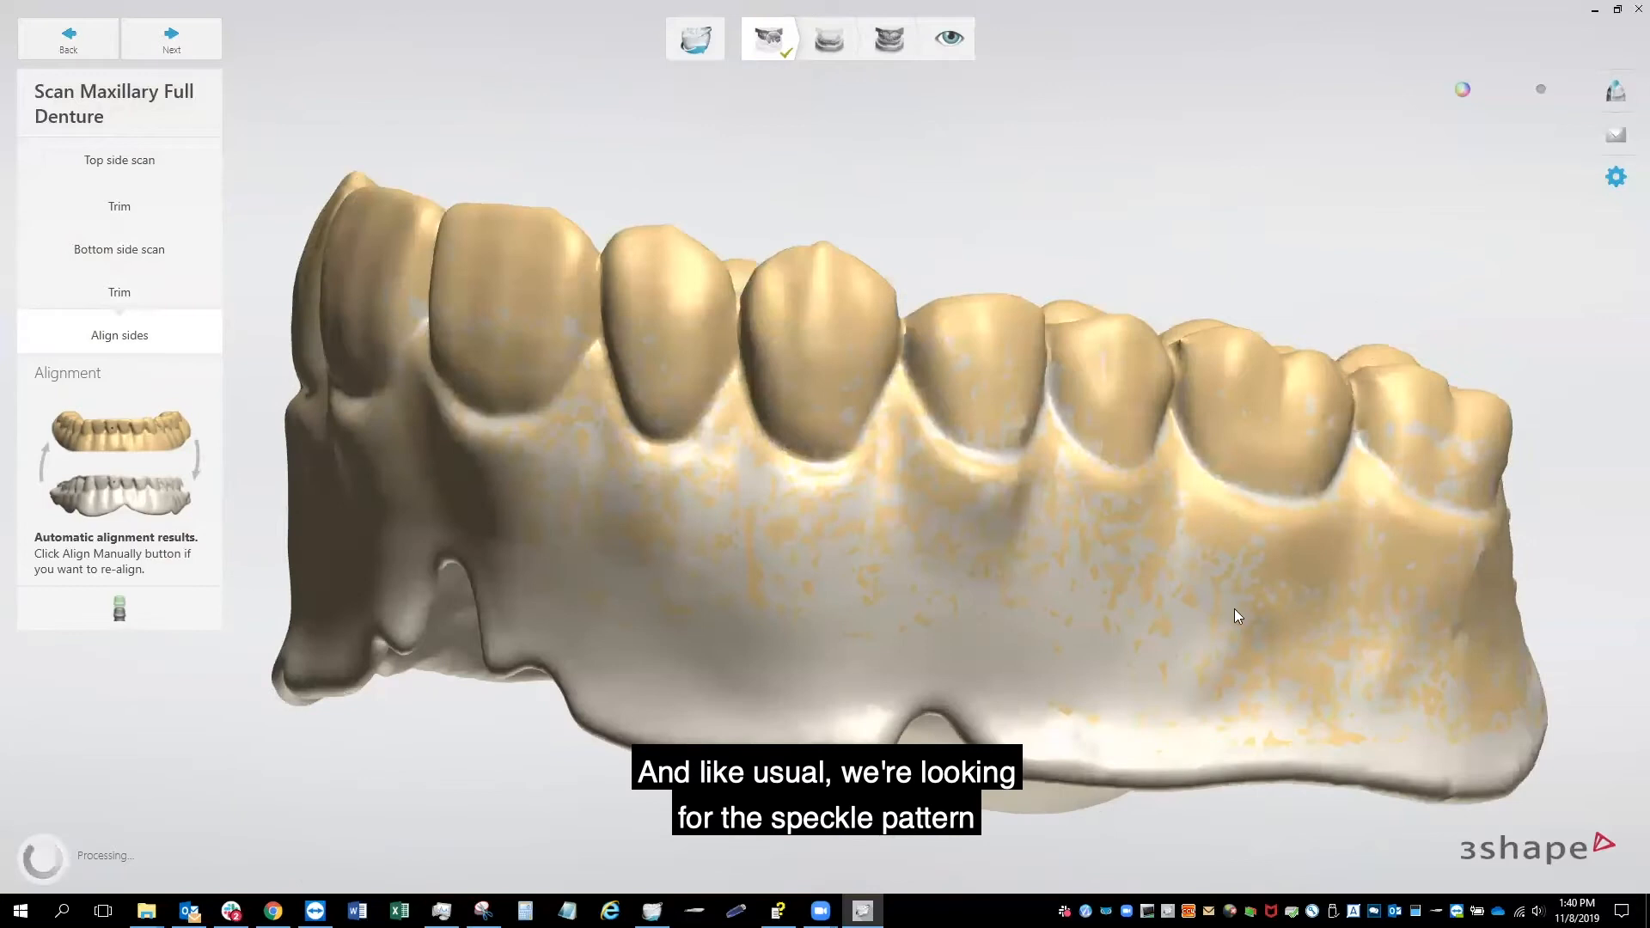
right_drag(1125, 565, 1031, 506)
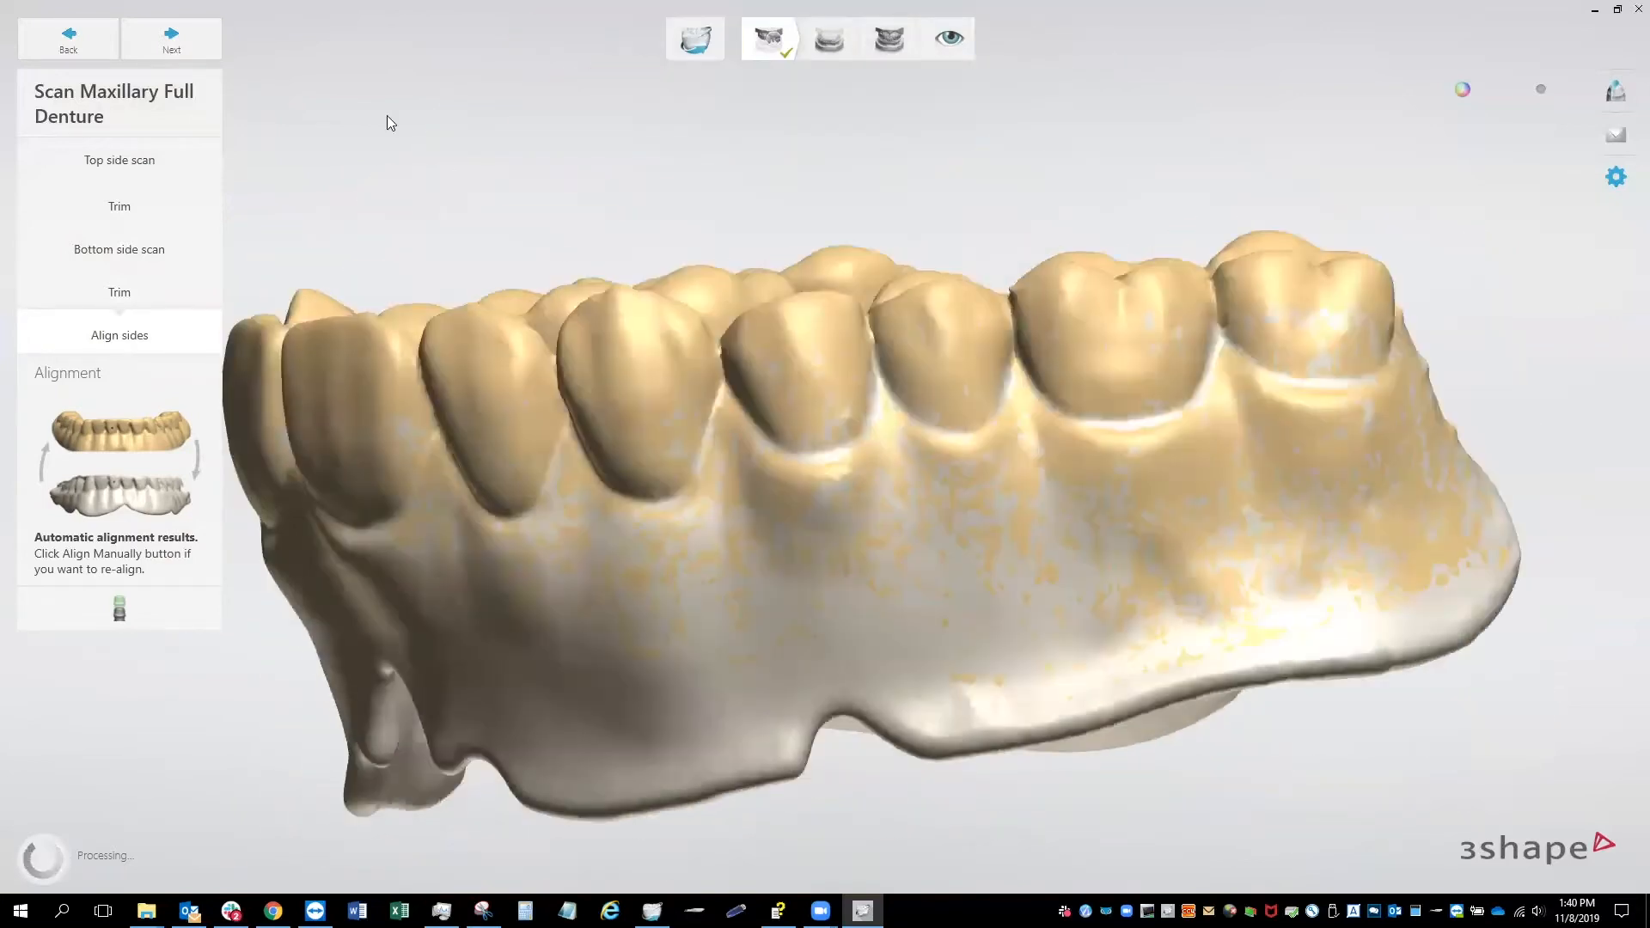
click(192, 44)
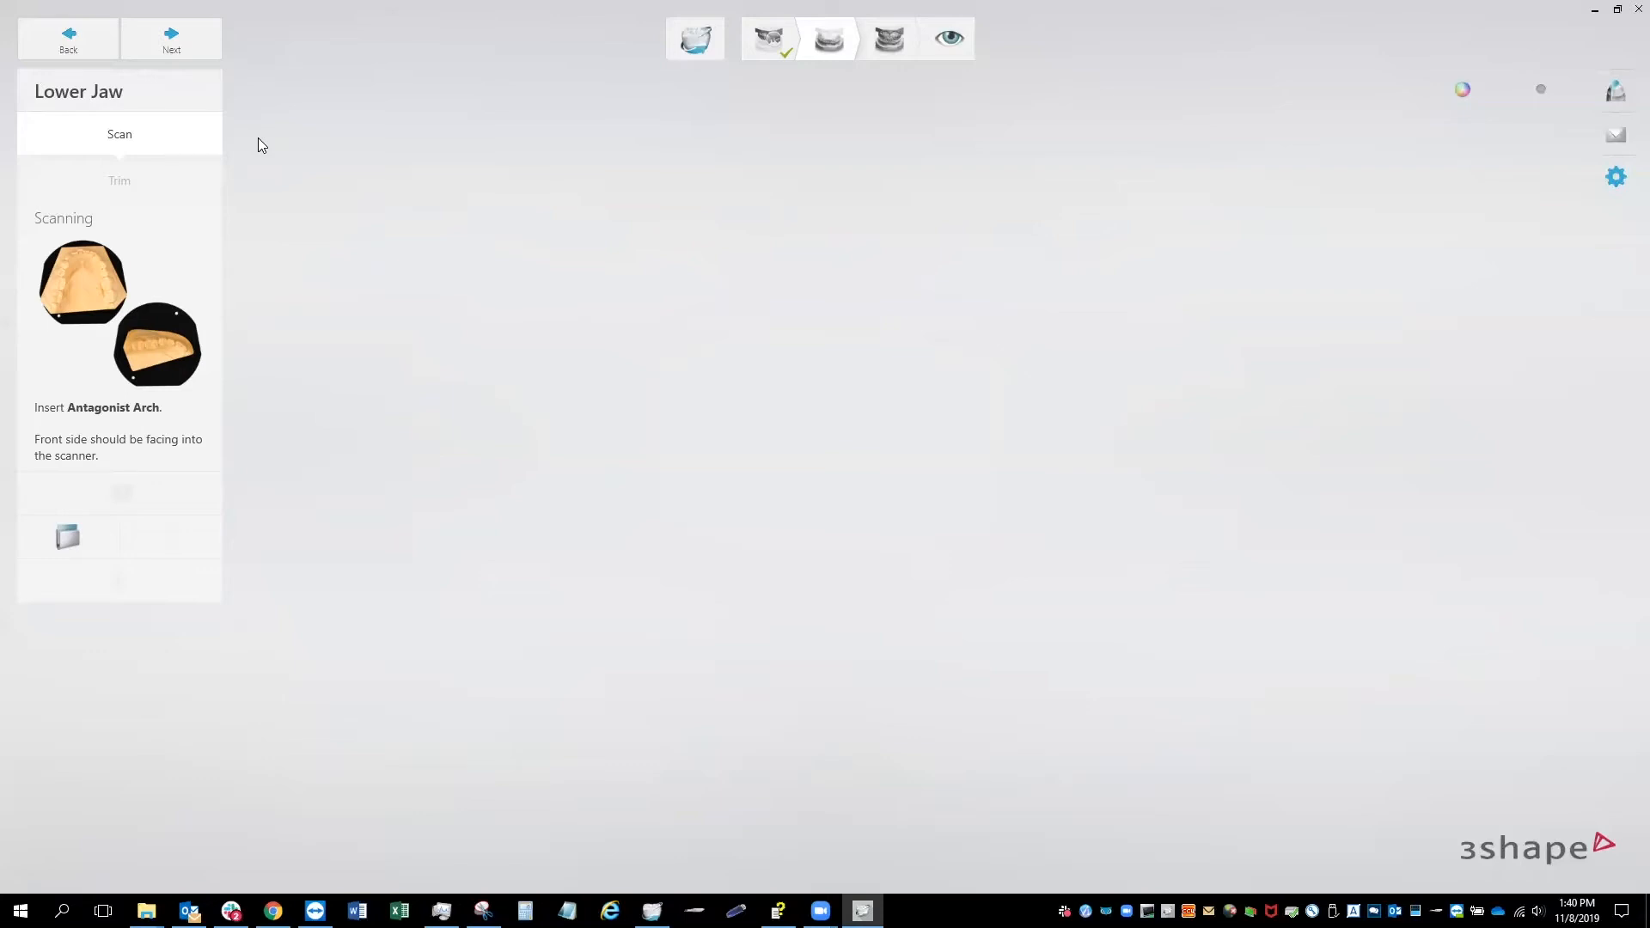
Step: Scan the antagonist arch, select all its teeth with an 11.0 mm brush, and run the detail scan
click(198, 39)
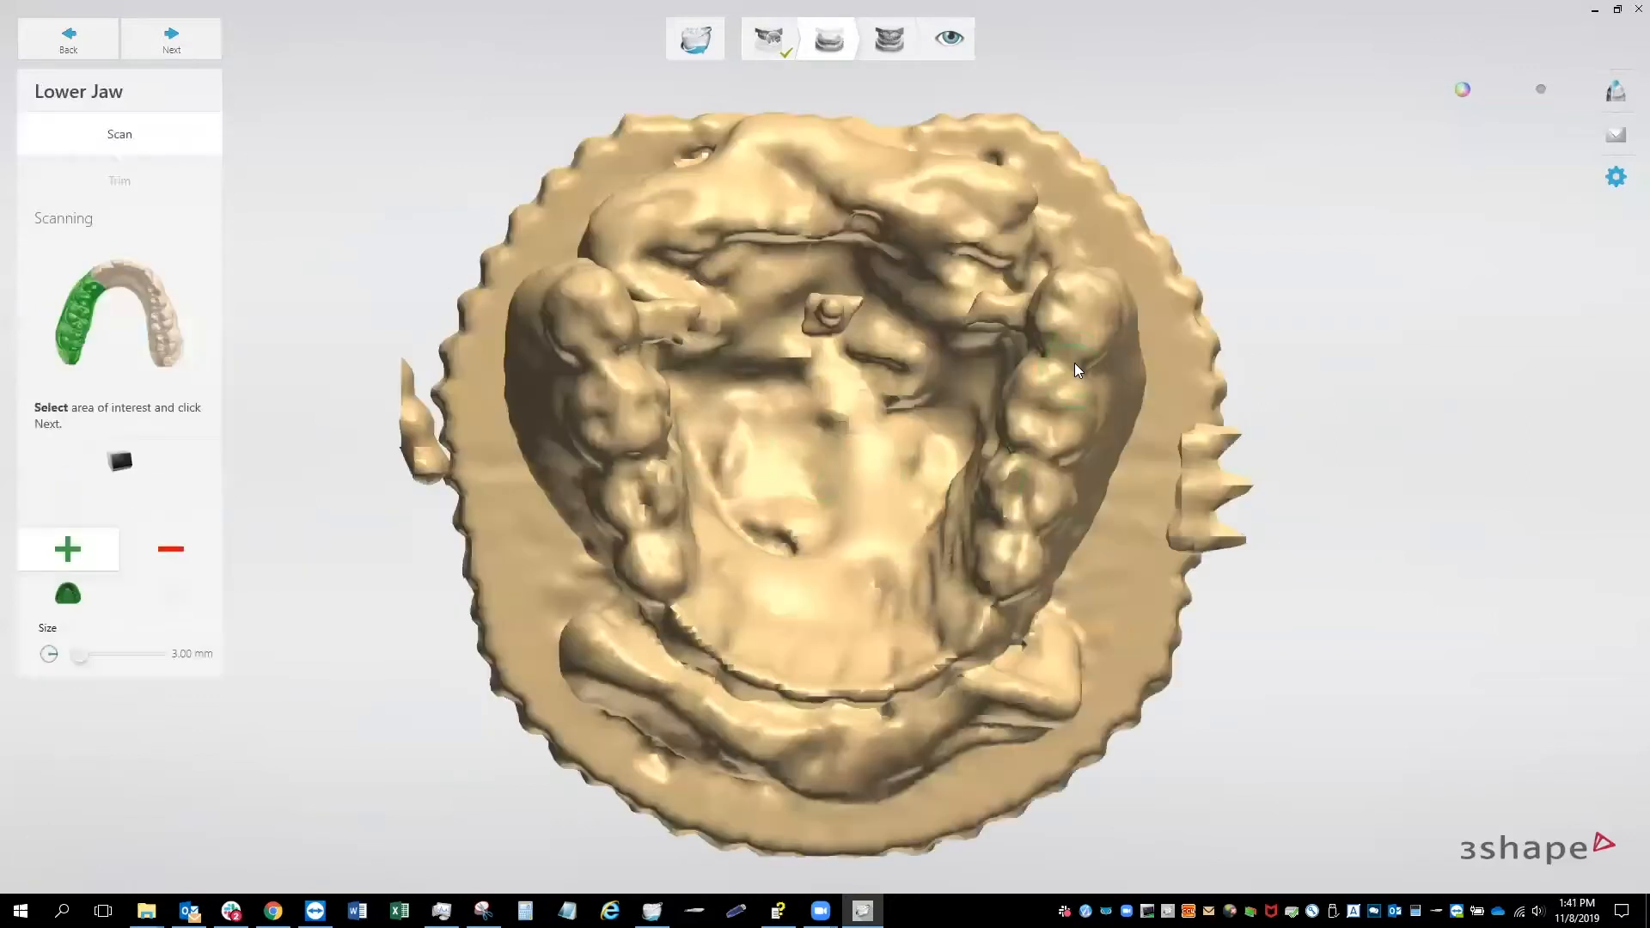
ctrl+scroll(1074, 363, up, 2)
ctrl+scroll(1074, 363, up, 2)
click(1076, 354)
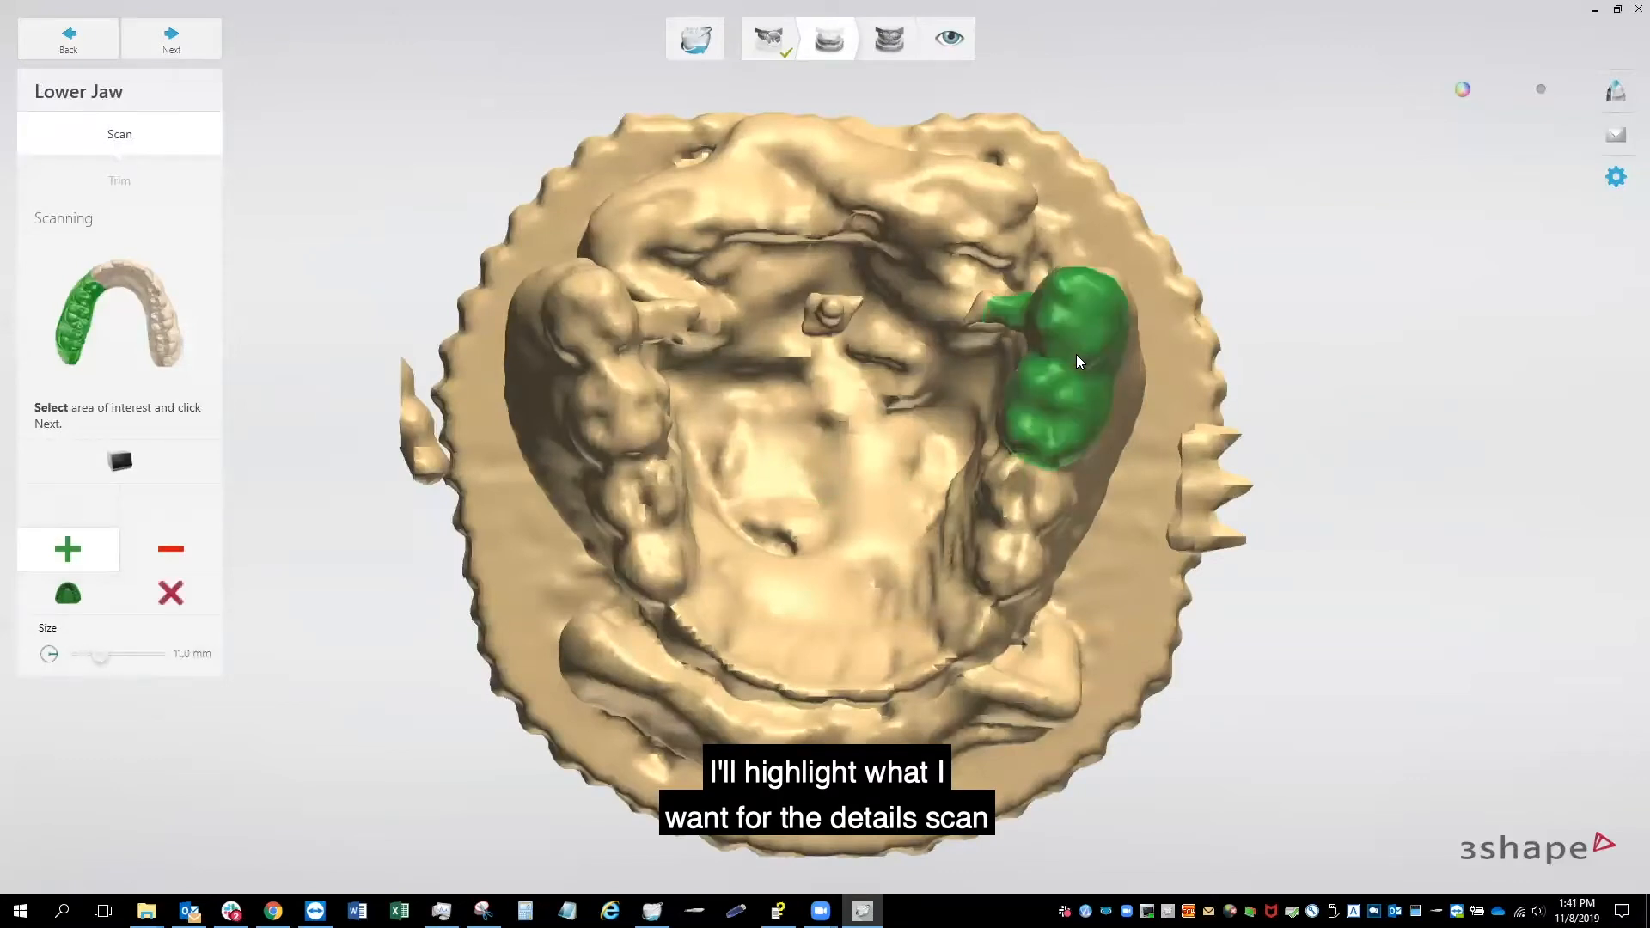
mouse_move(1042, 470)
mouse_down()
mouse_move(959, 635)
mouse_move(793, 639)
mouse_move(665, 517)
mouse_move(608, 392)
mouse_up()
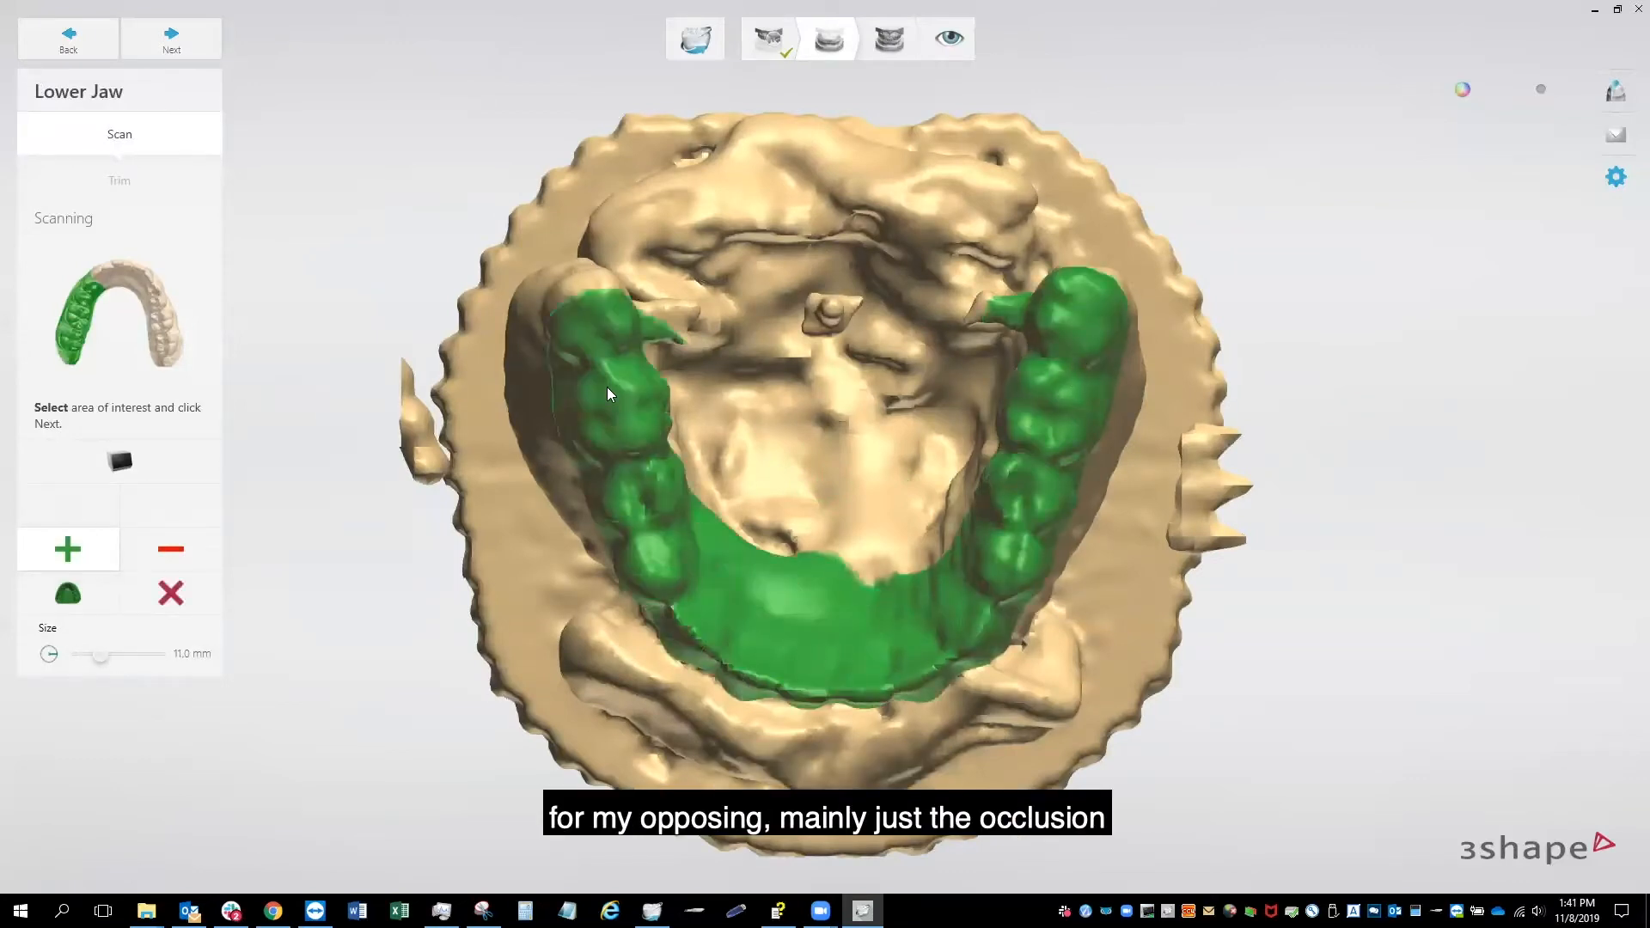
click(191, 45)
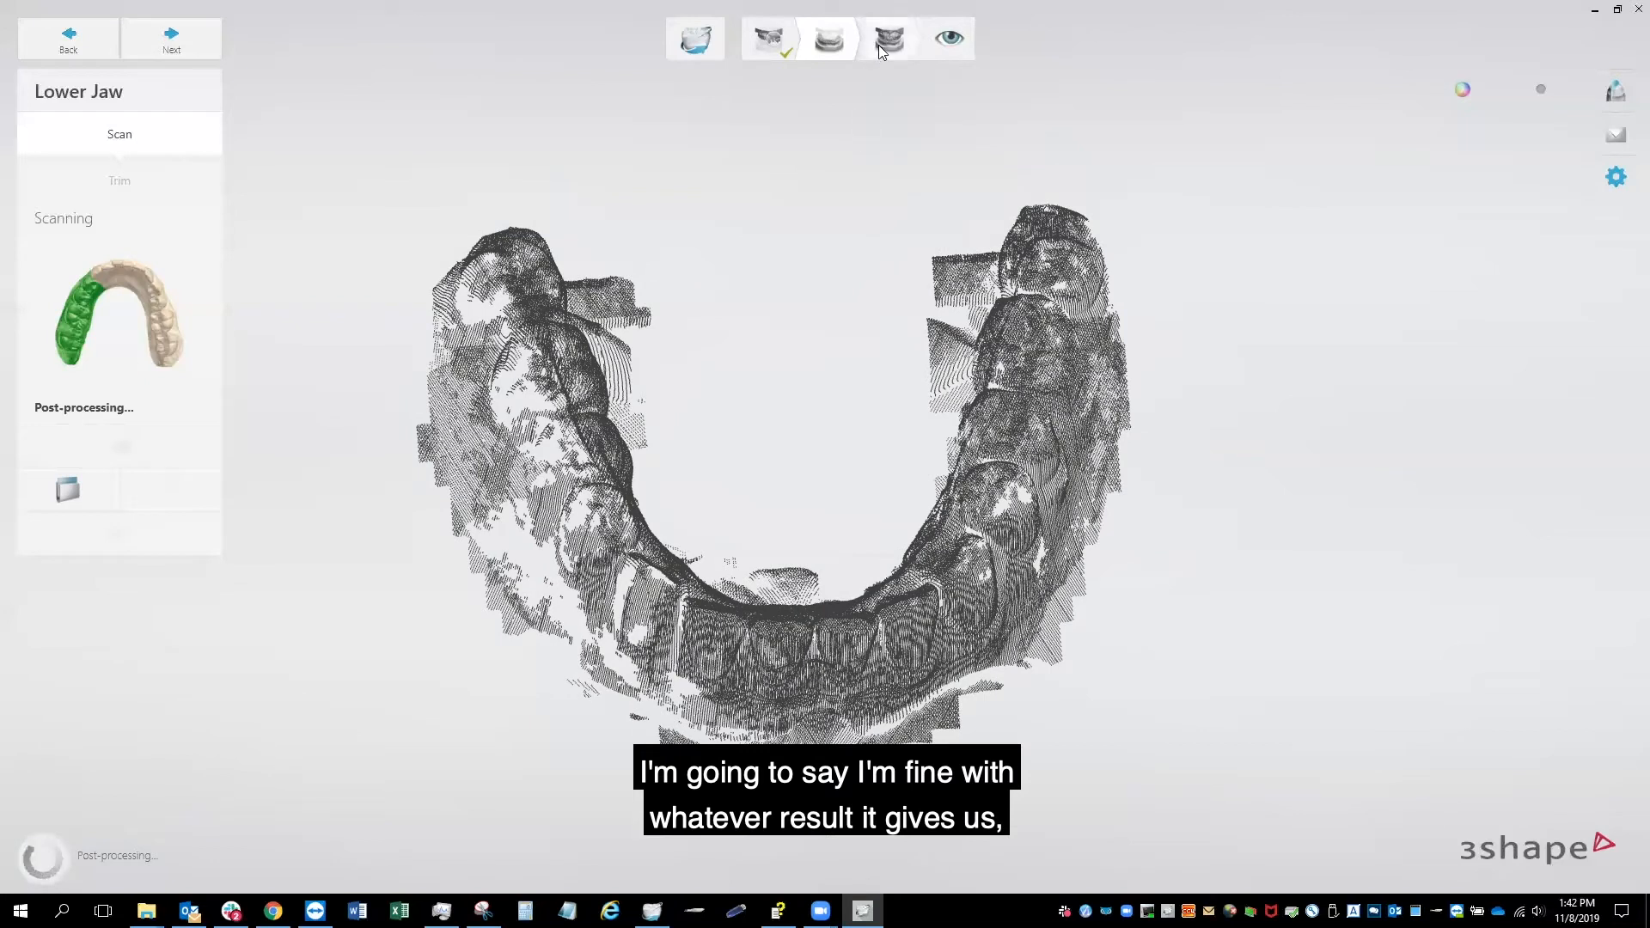
Step: Start the occlusion scan and check the lower jaw scan's quality while it runs
click(878, 44)
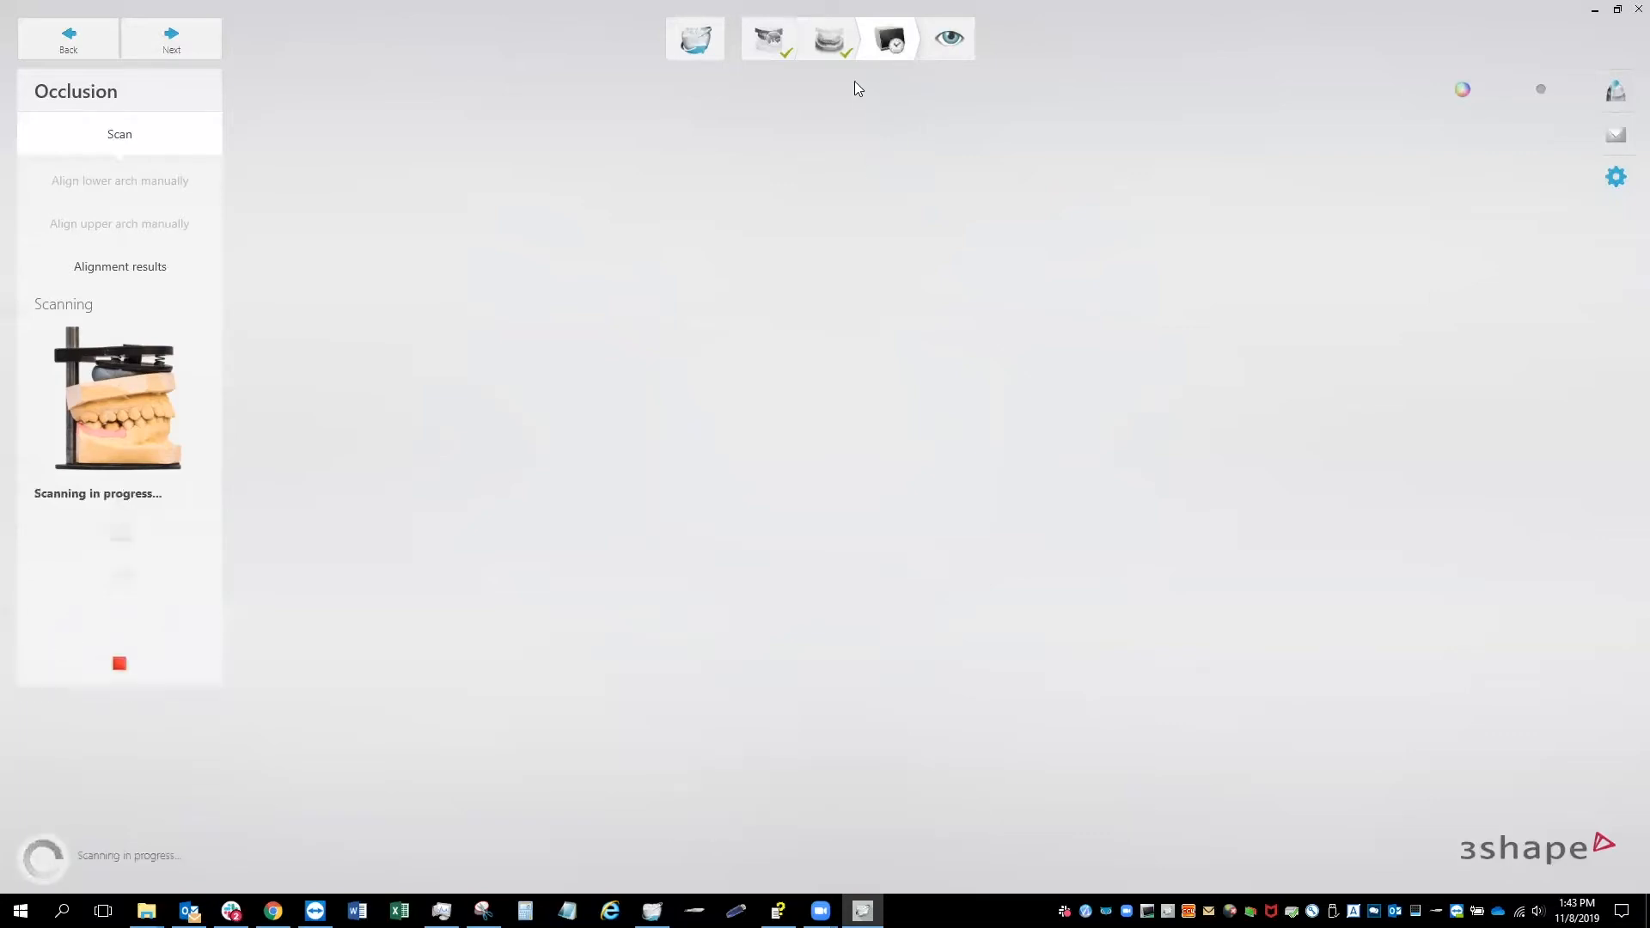
click(832, 52)
right_drag(925, 338, 897, 364)
scroll(922, 391, down, 3)
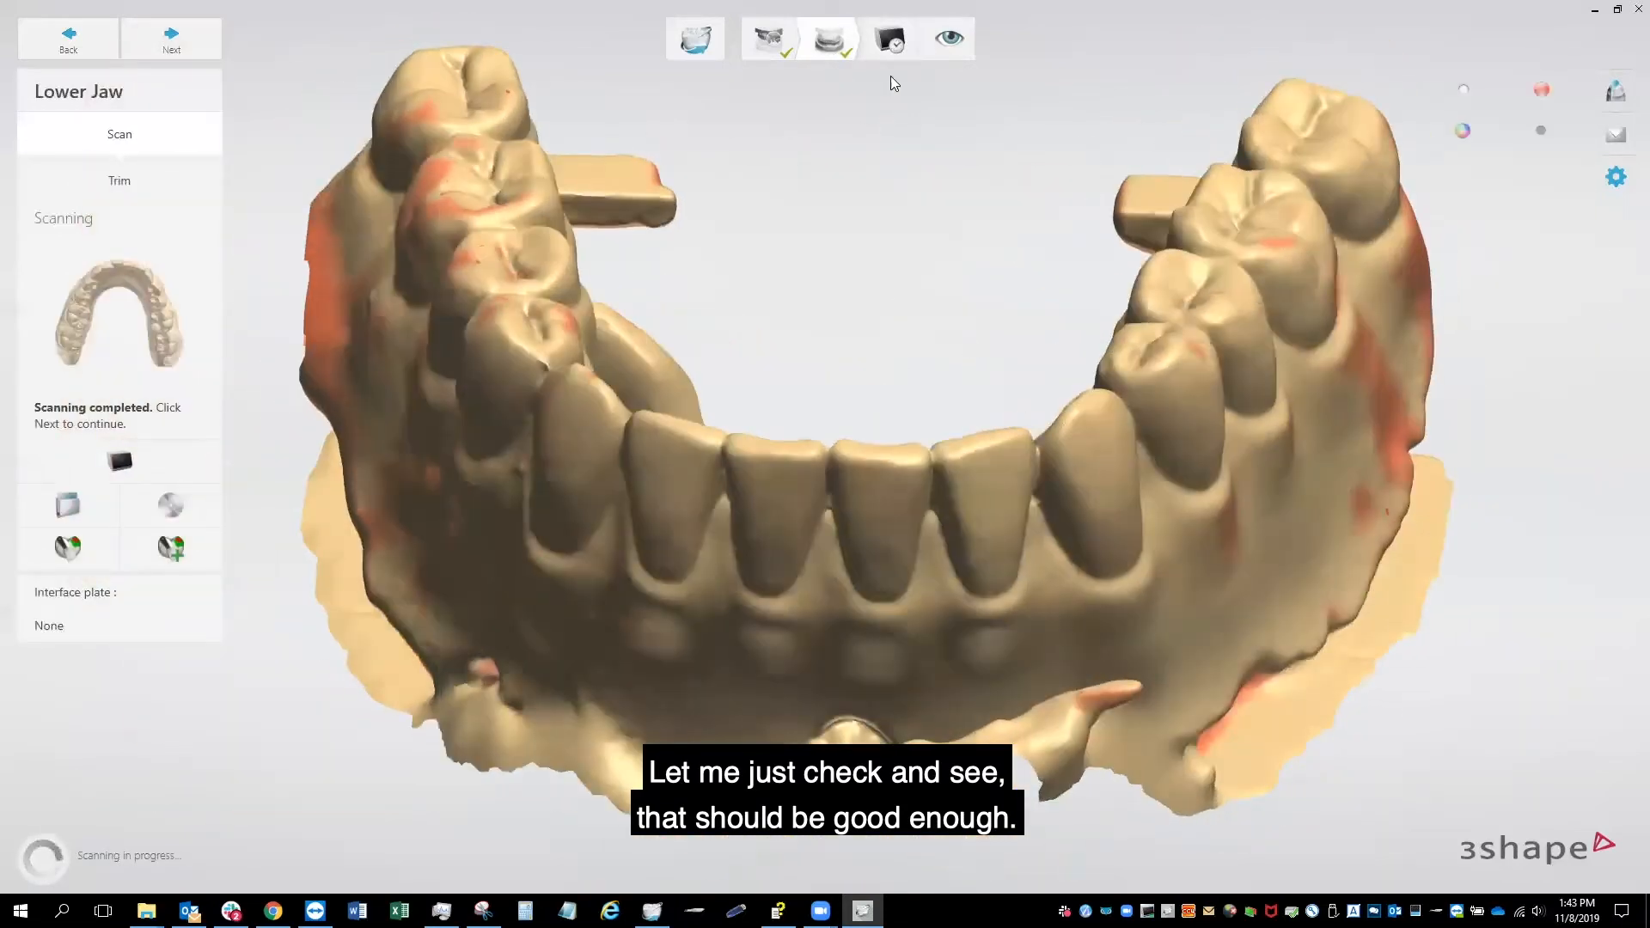
click(894, 48)
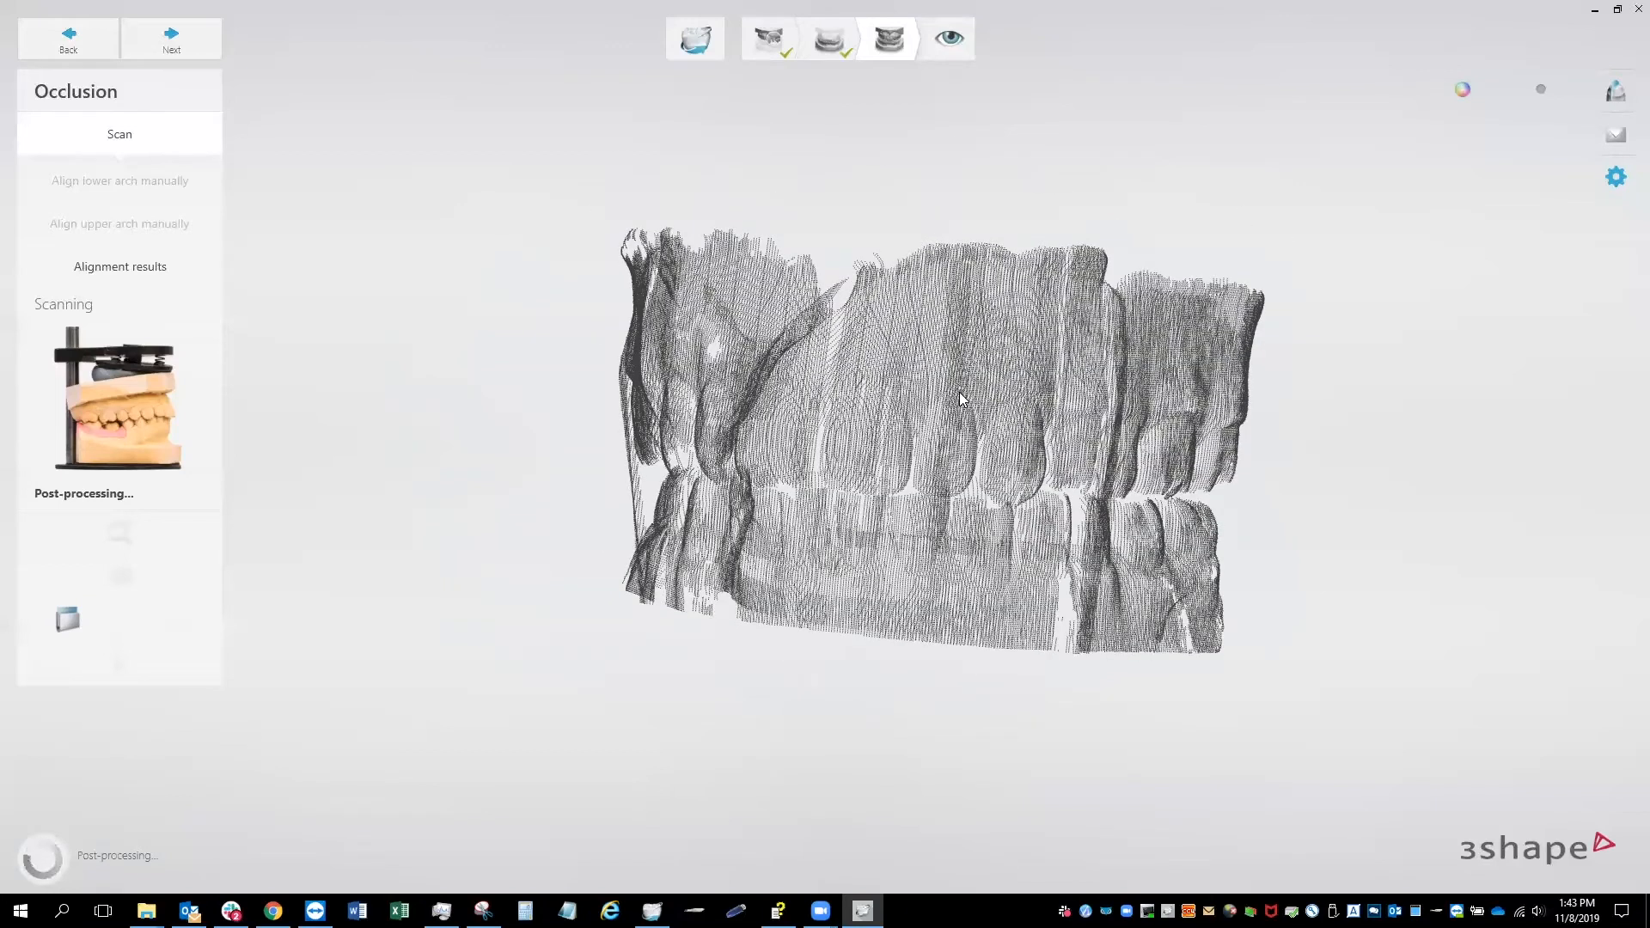
Step: Review the occlusion scan's alignment results on both arches and accept them to continue
right_drag(961, 392, 1051, 400)
click(146, 266)
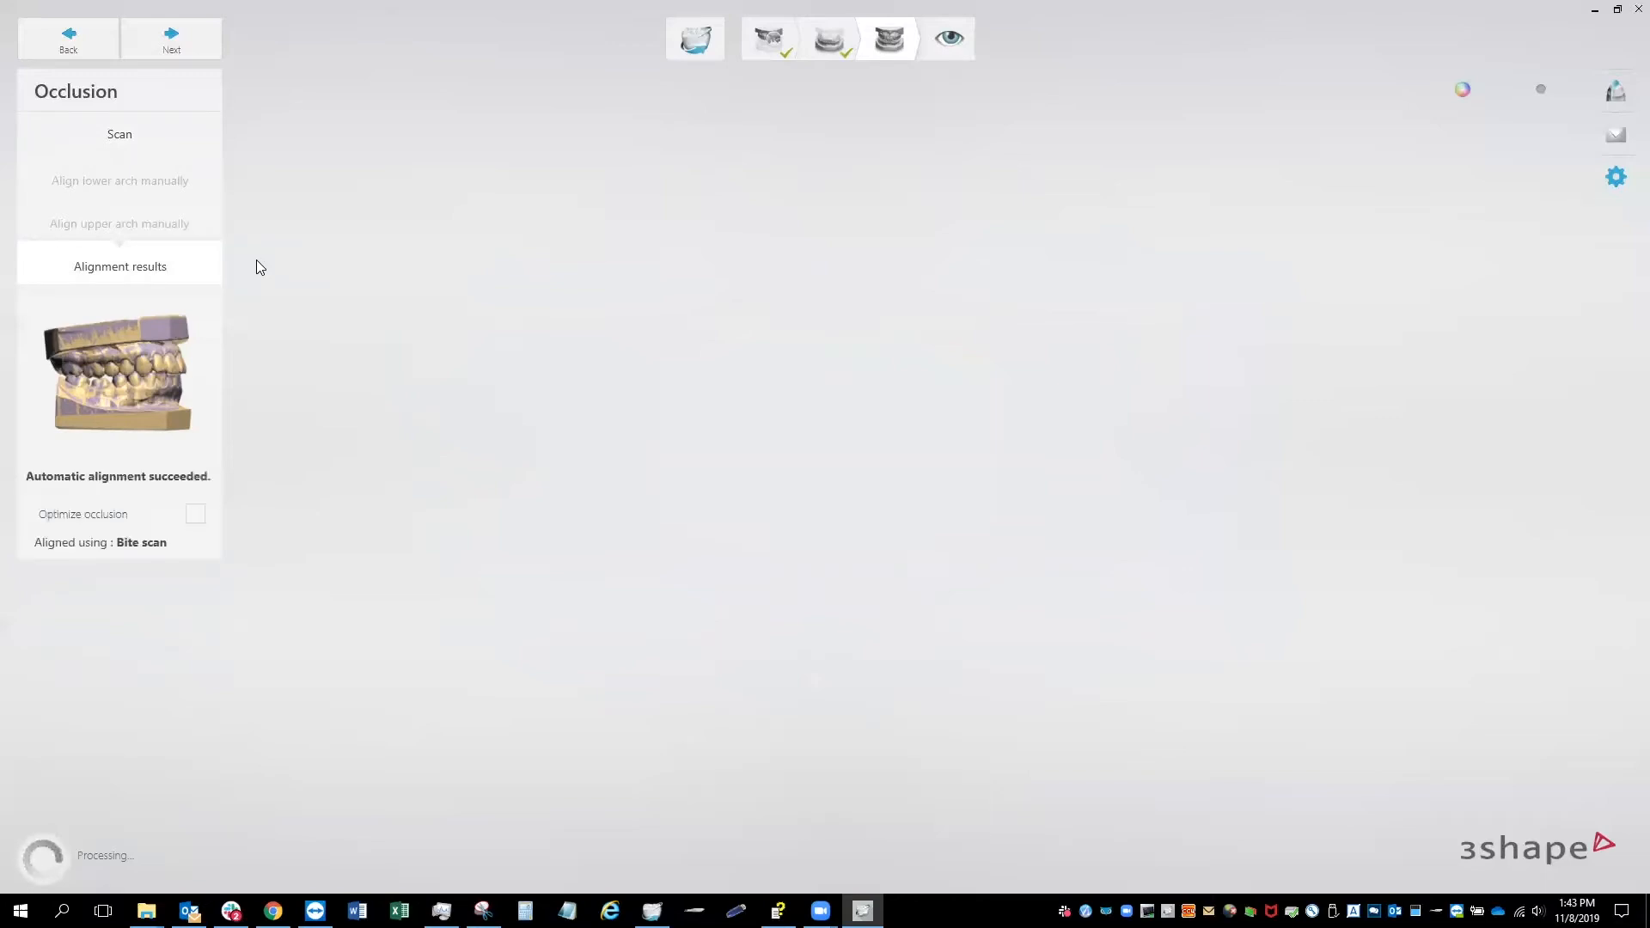
right_drag(775, 256, 899, 302)
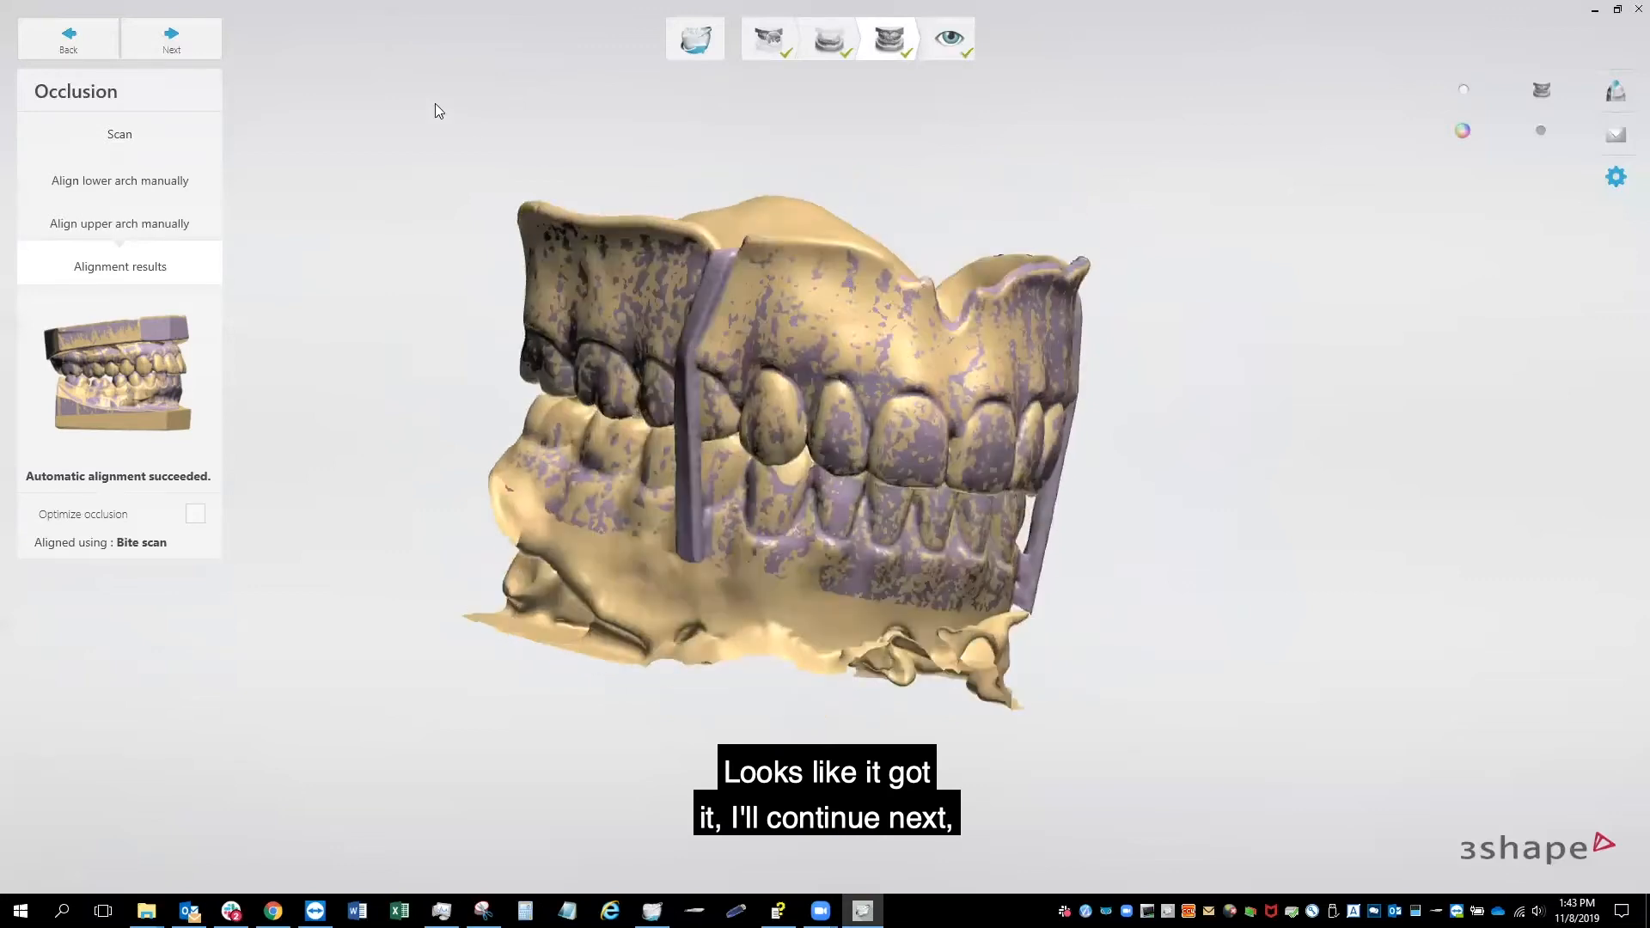
click(201, 41)
right_drag(659, 248, 400, 76)
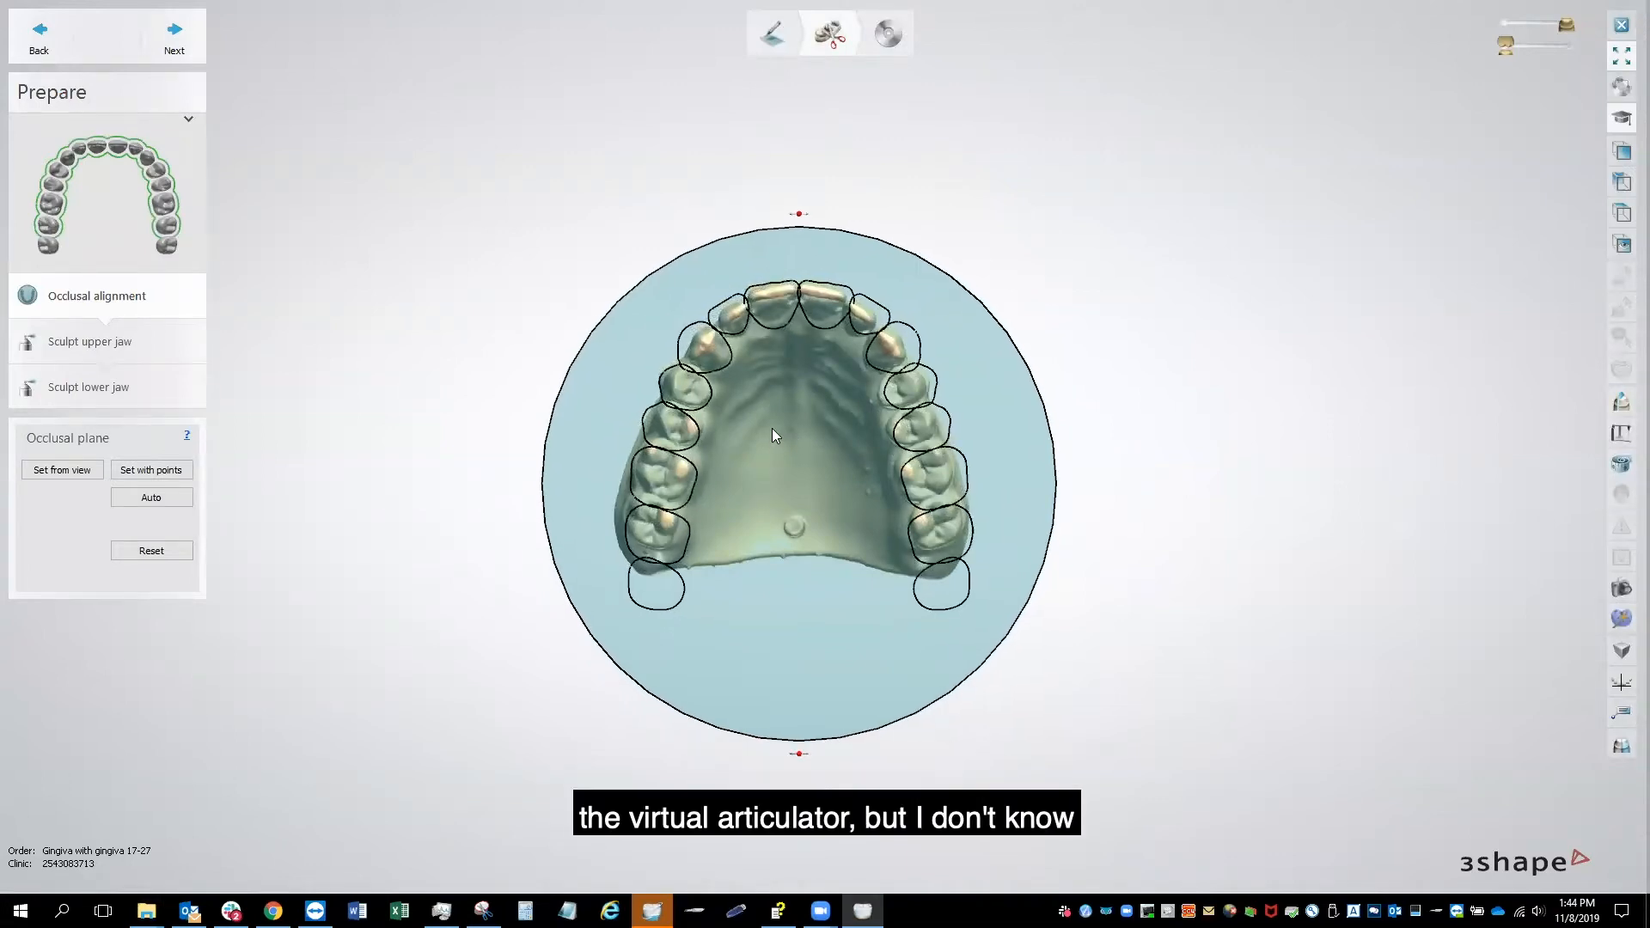
scroll(775, 455, up, 3)
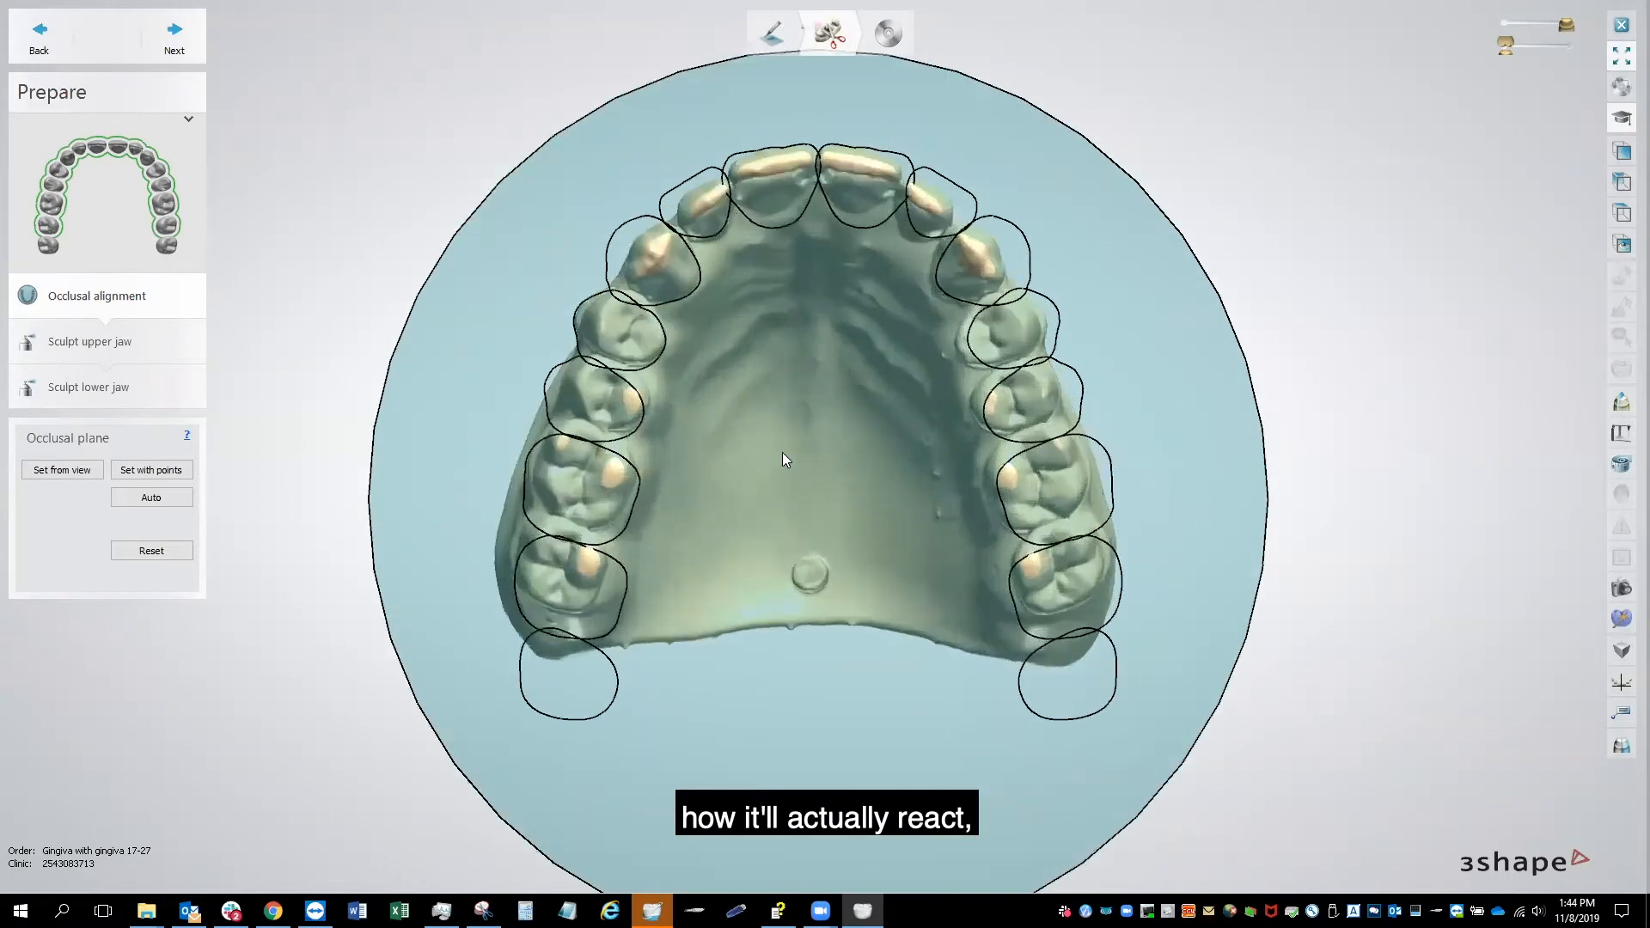
mouse_move(873, 496)
right_down()
mouse_move(880, 447)
mouse_move(881, 510)
mouse_move(869, 455)
mouse_move(858, 493)
mouse_move(871, 507)
right_up()
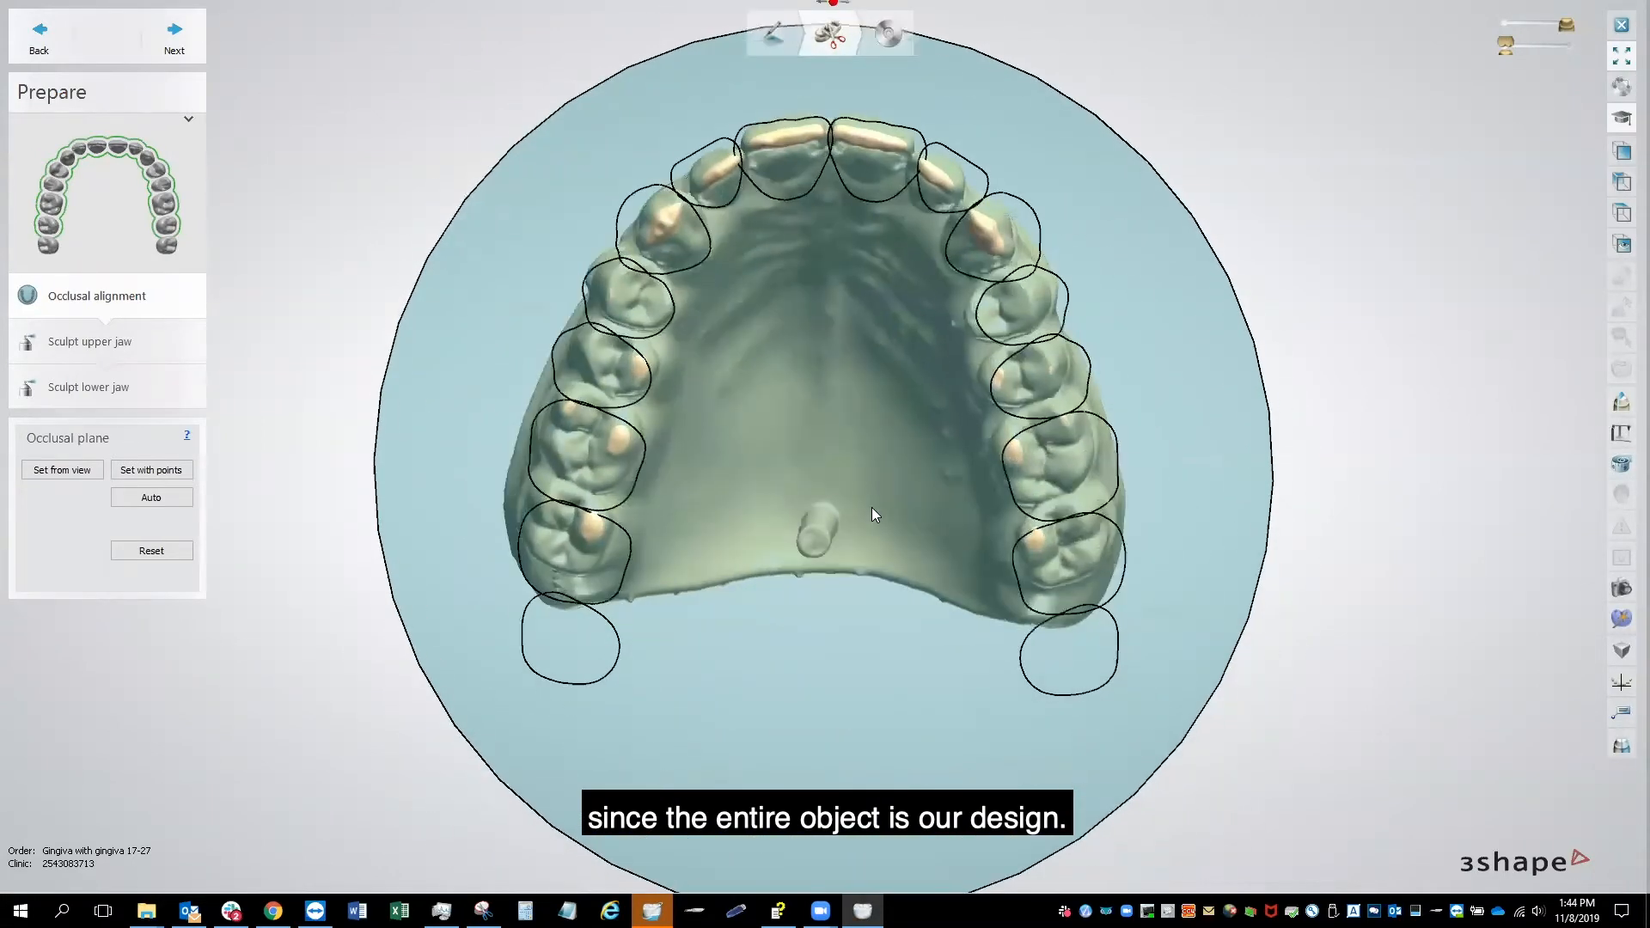
mouse_move(766, 329)
right_down()
mouse_move(780, 295)
mouse_move(759, 316)
right_up()
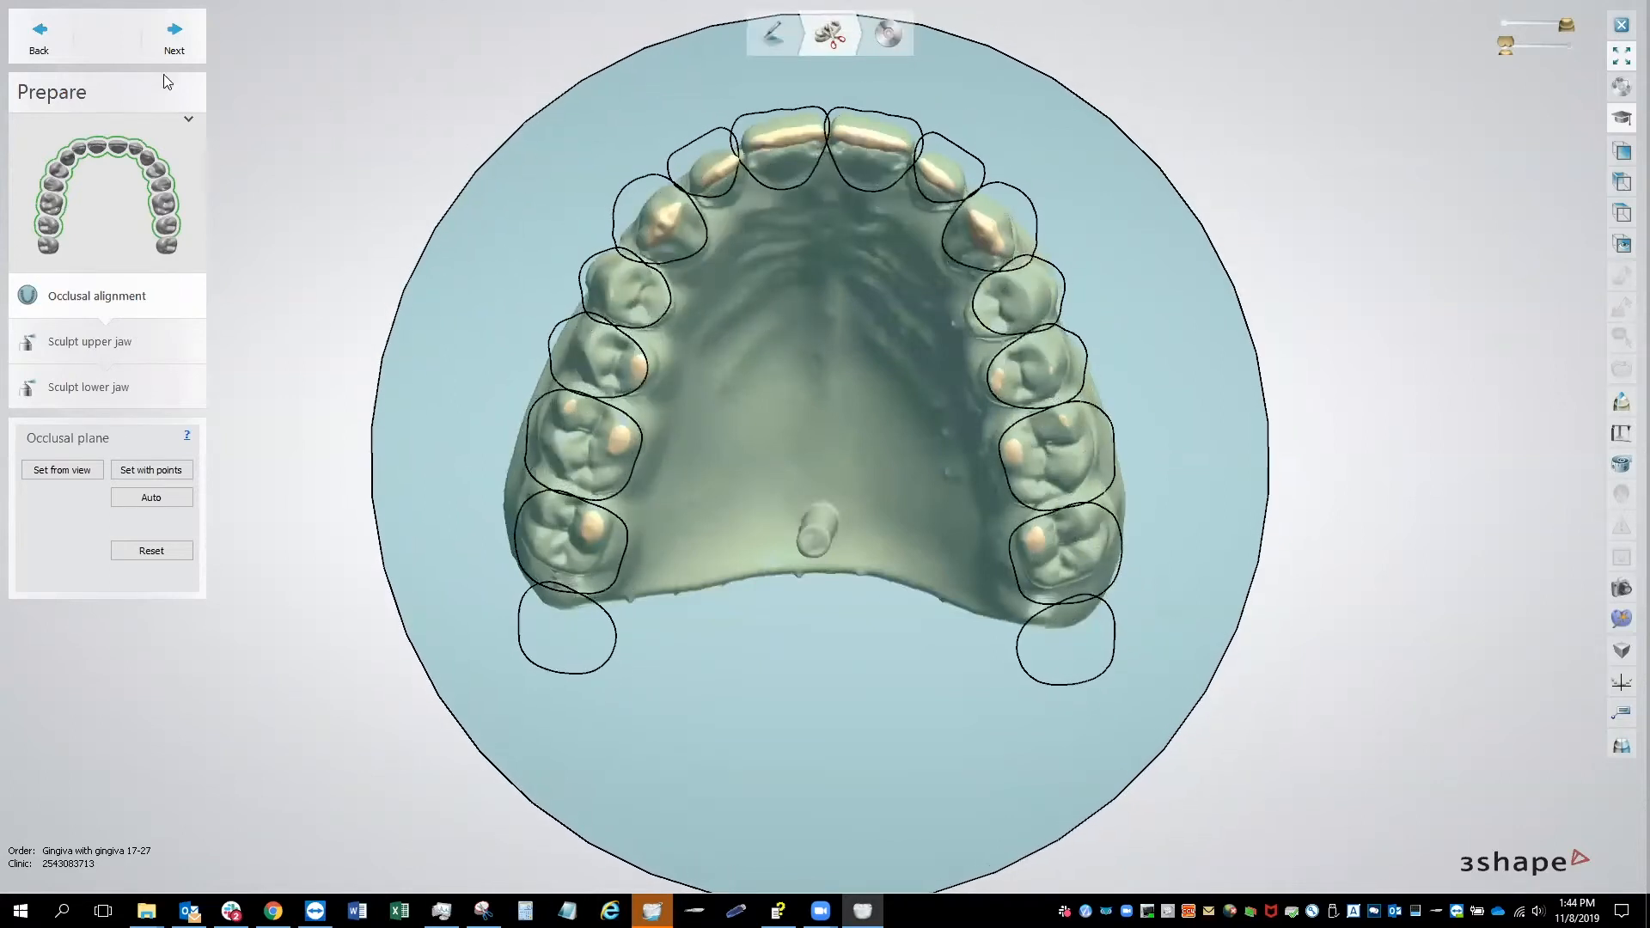
Step: Accept the occlusal plane alignment and proceed to sculpting the upper jaw
click(173, 45)
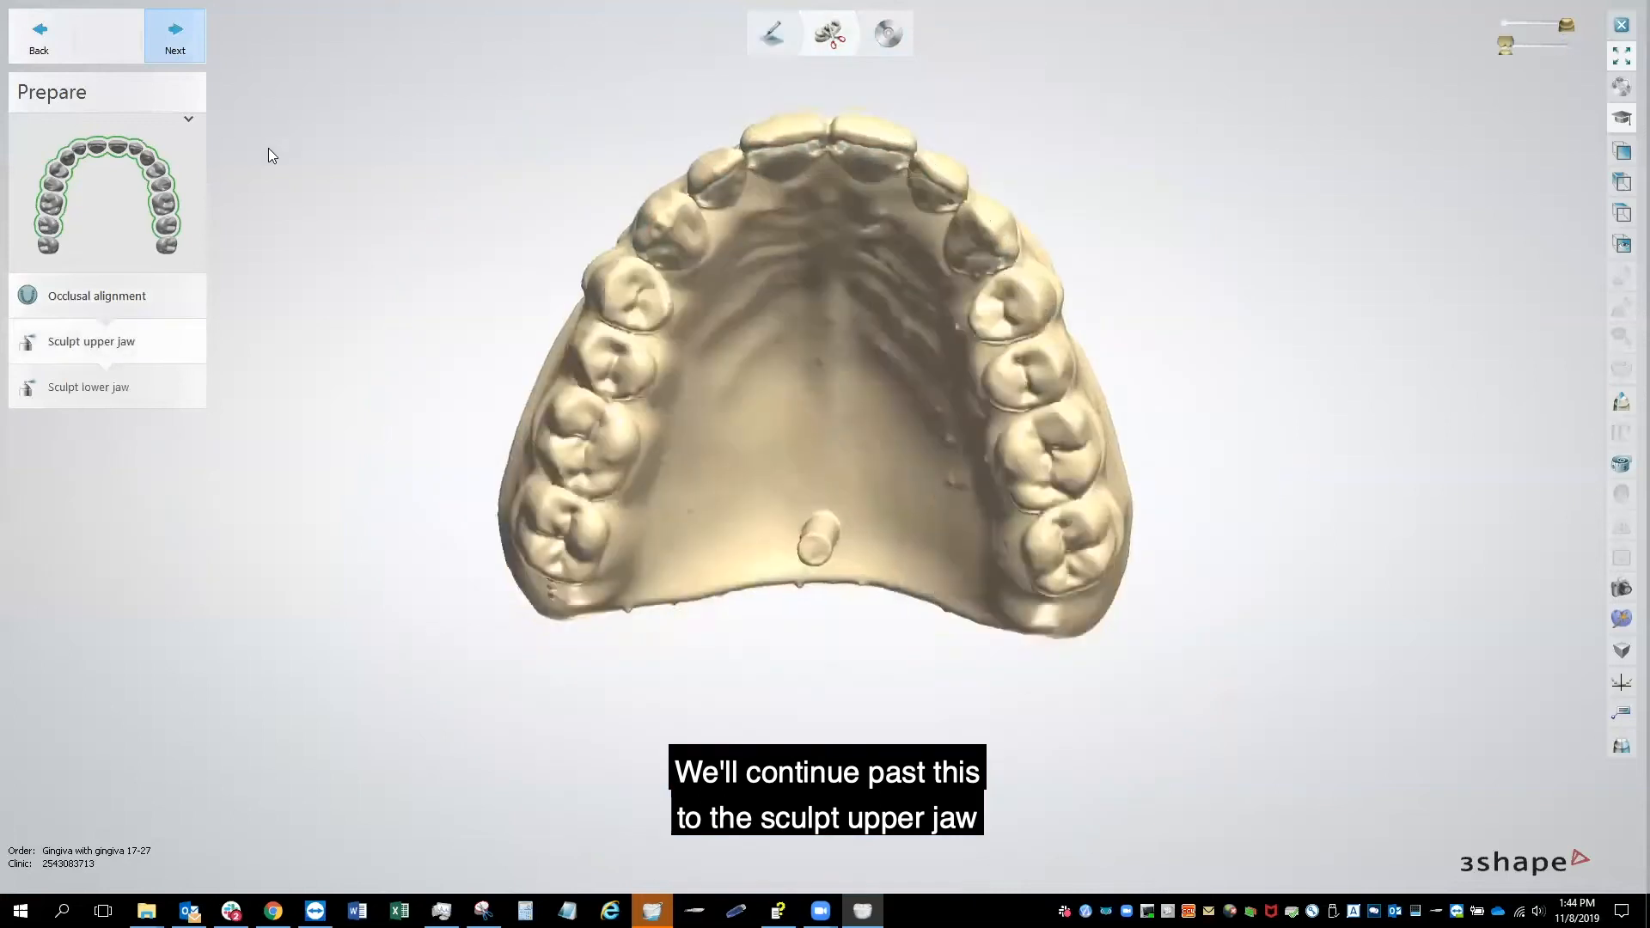
click(126, 340)
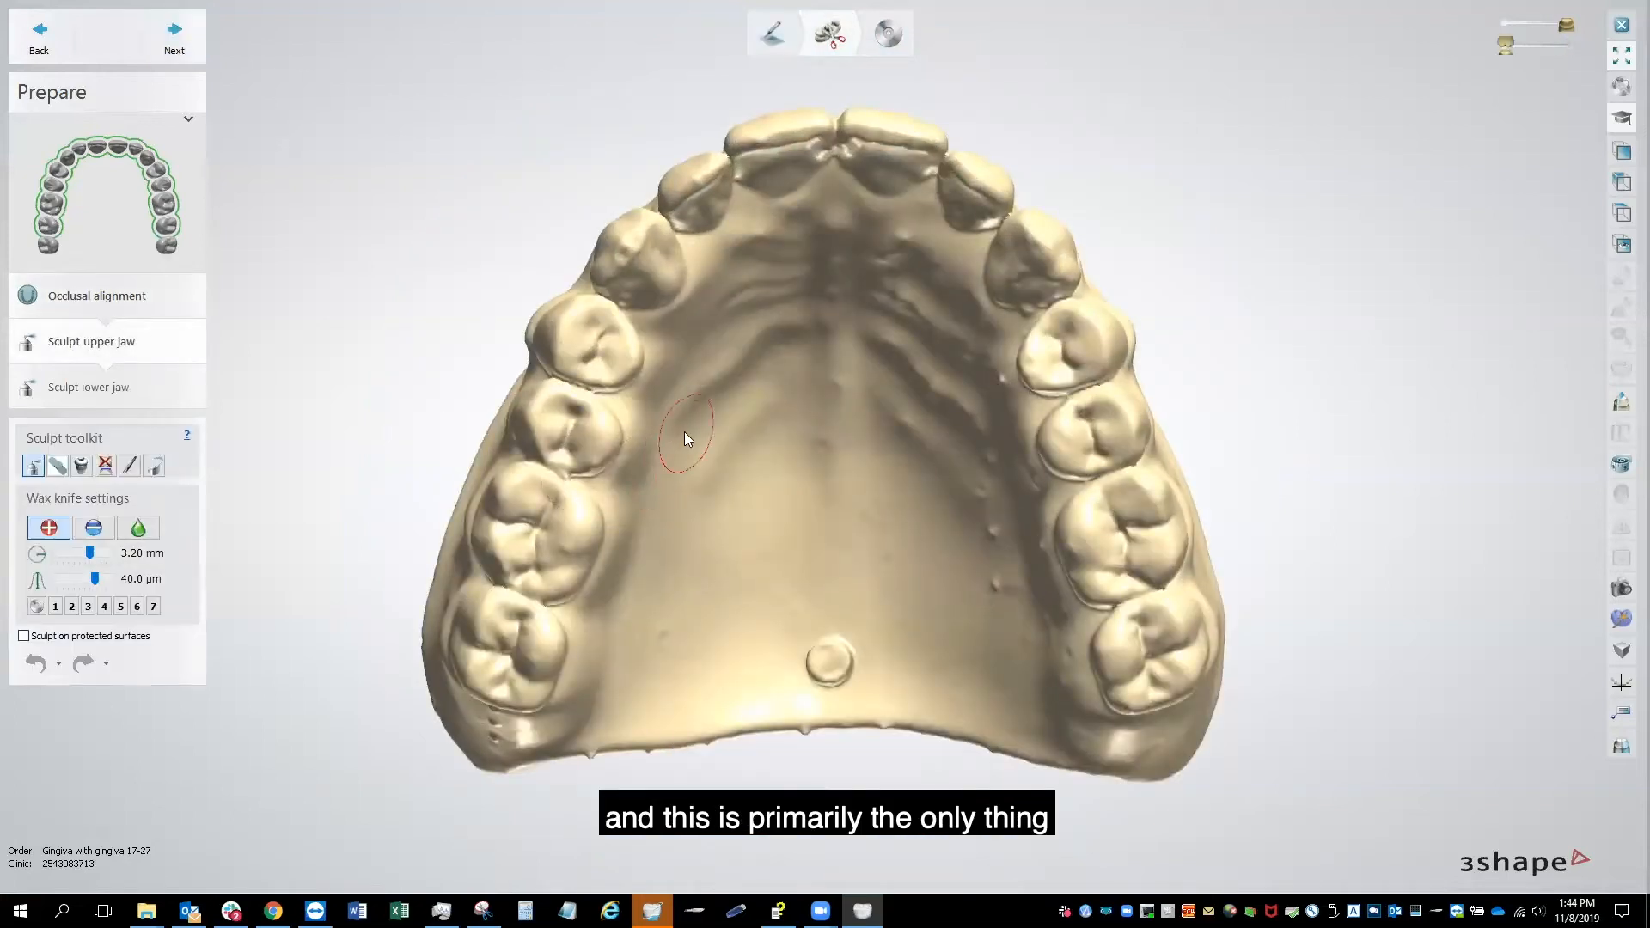
Step: Examine the scanned upper denture from several angles, focusing on the alignment post on the palate and the surface defects
right_drag(685, 455, 364, 552)
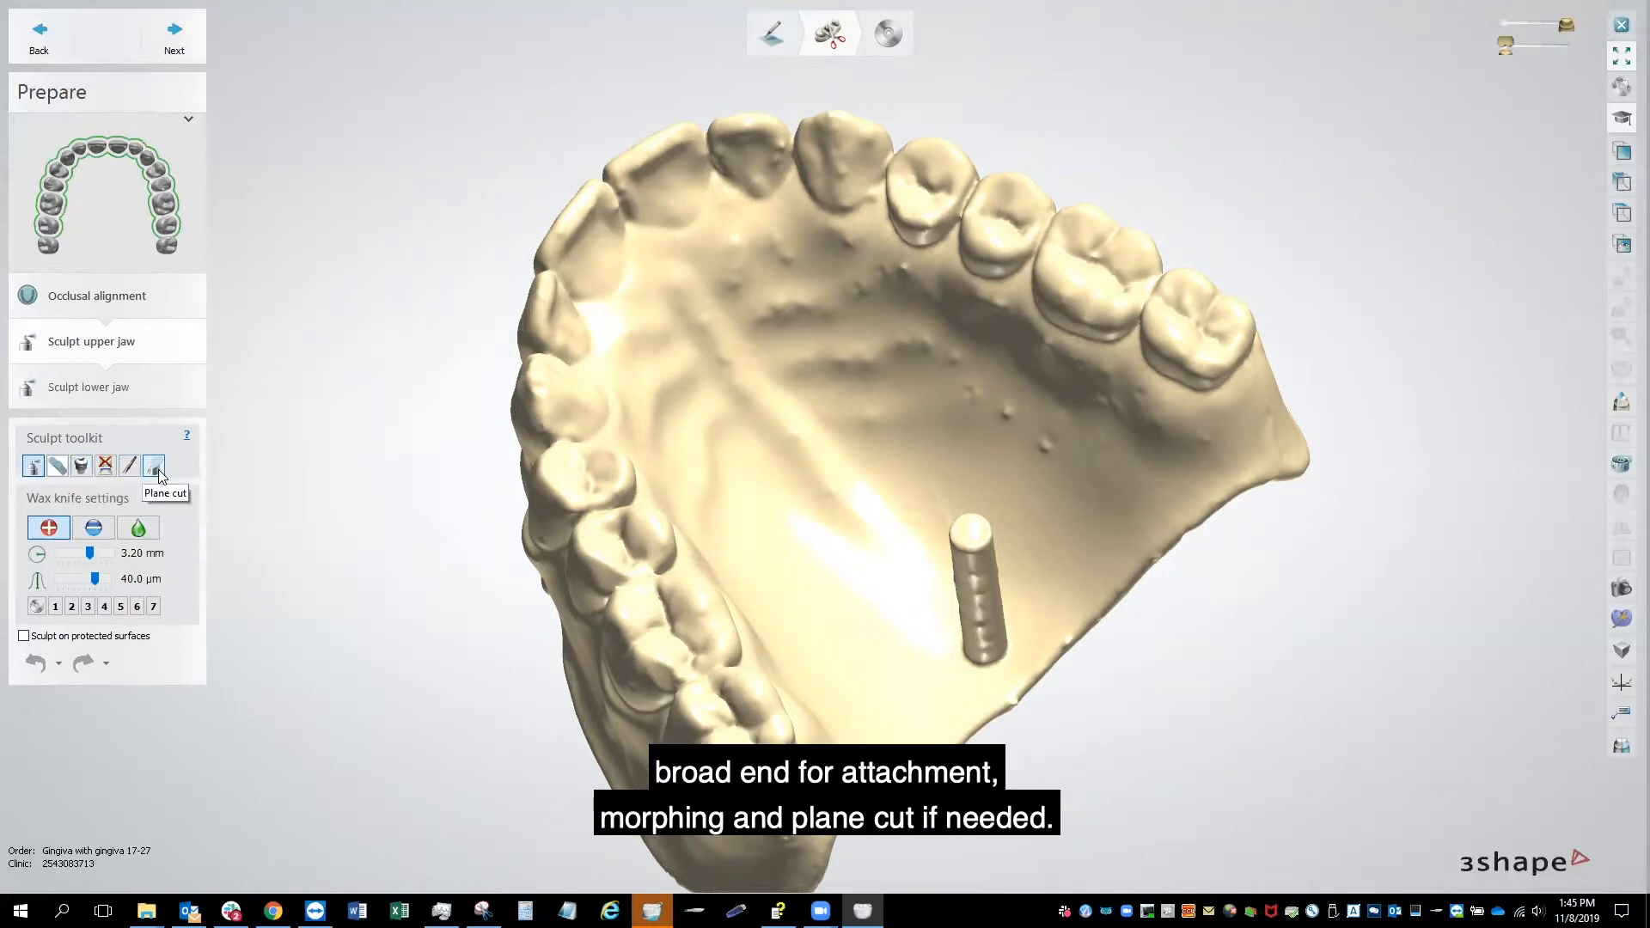
right_drag(752, 590, 675, 530)
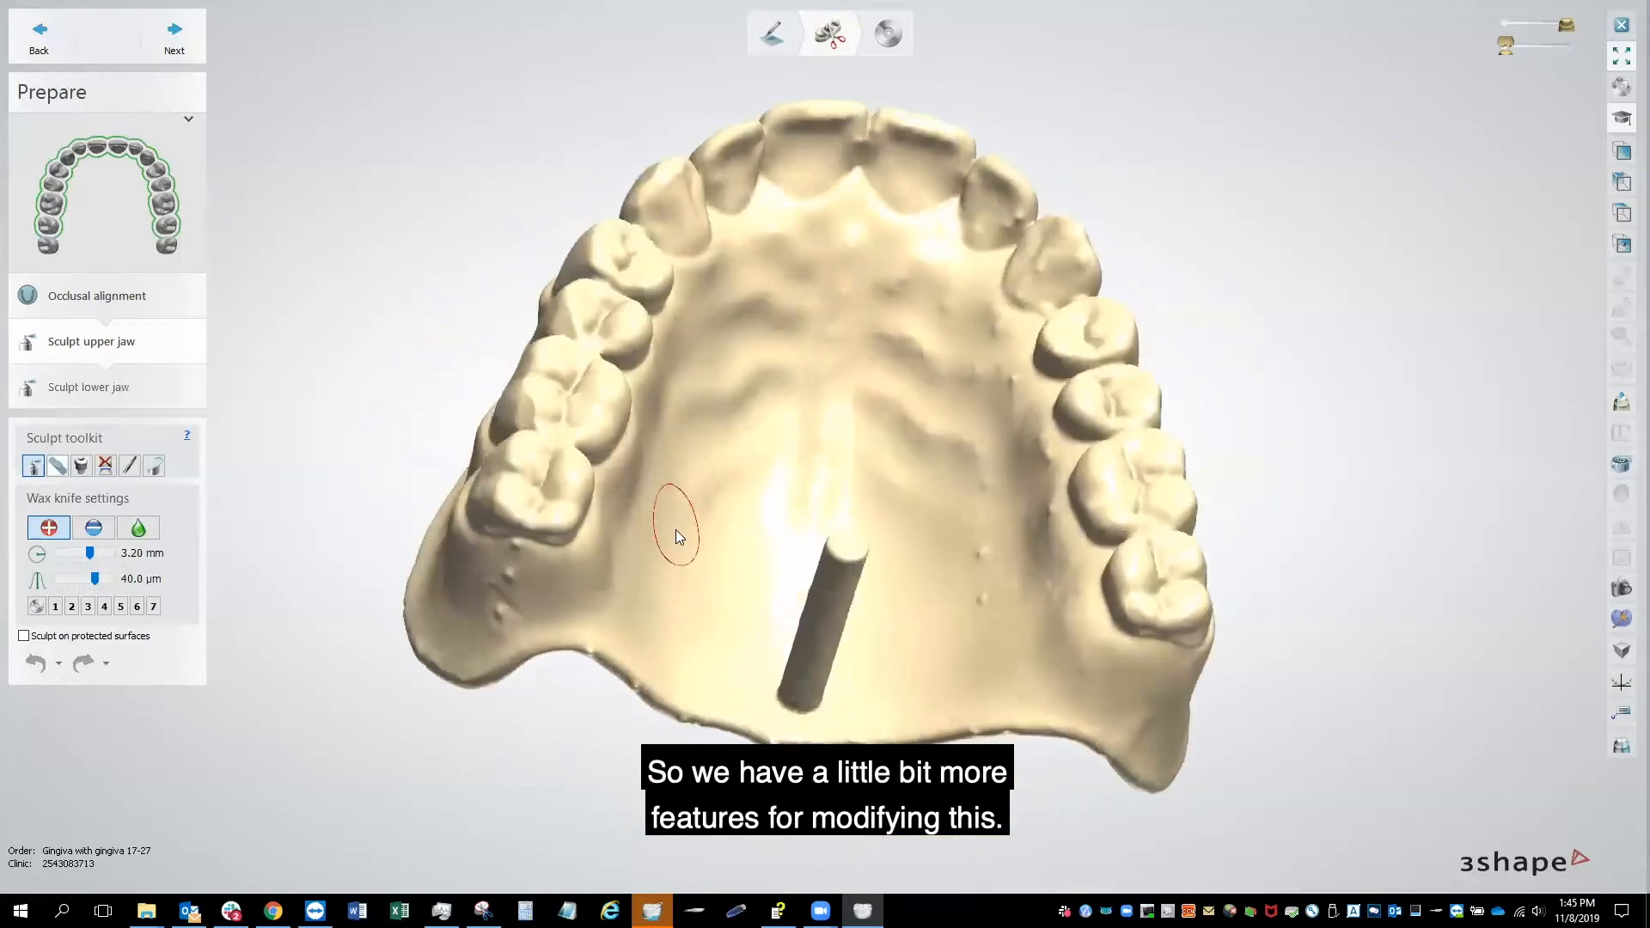
scroll(737, 606, up, 5)
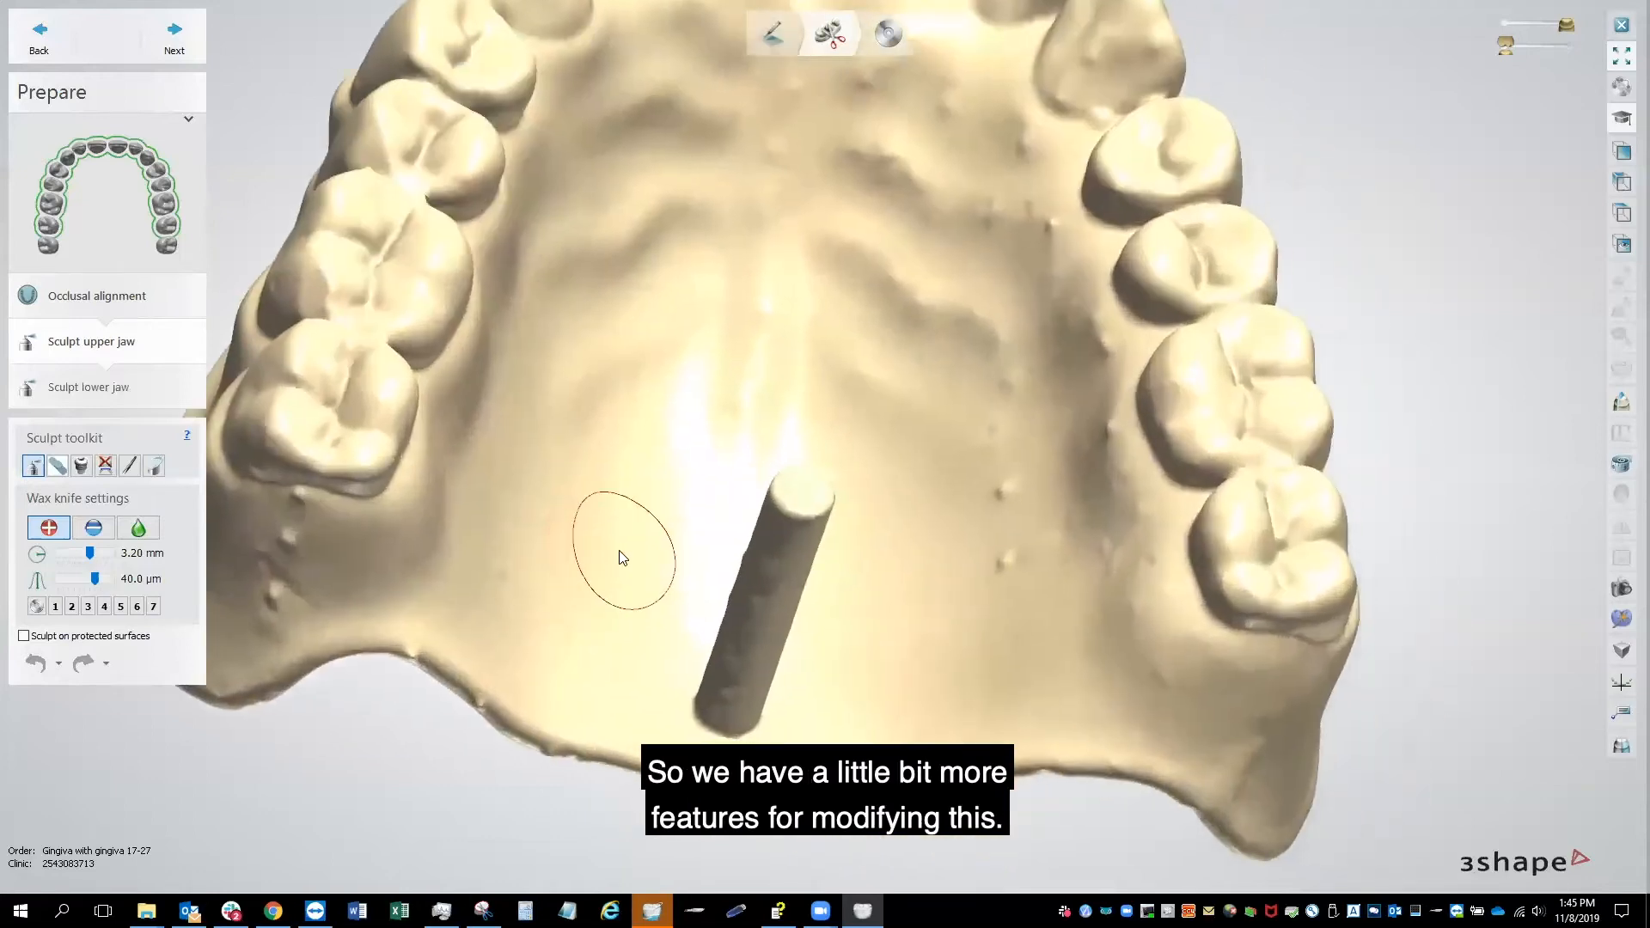
scroll(653, 515, down, 5)
mouse_move(684, 482)
right_down()
mouse_move(697, 582)
mouse_move(675, 581)
mouse_move(683, 453)
right_up()
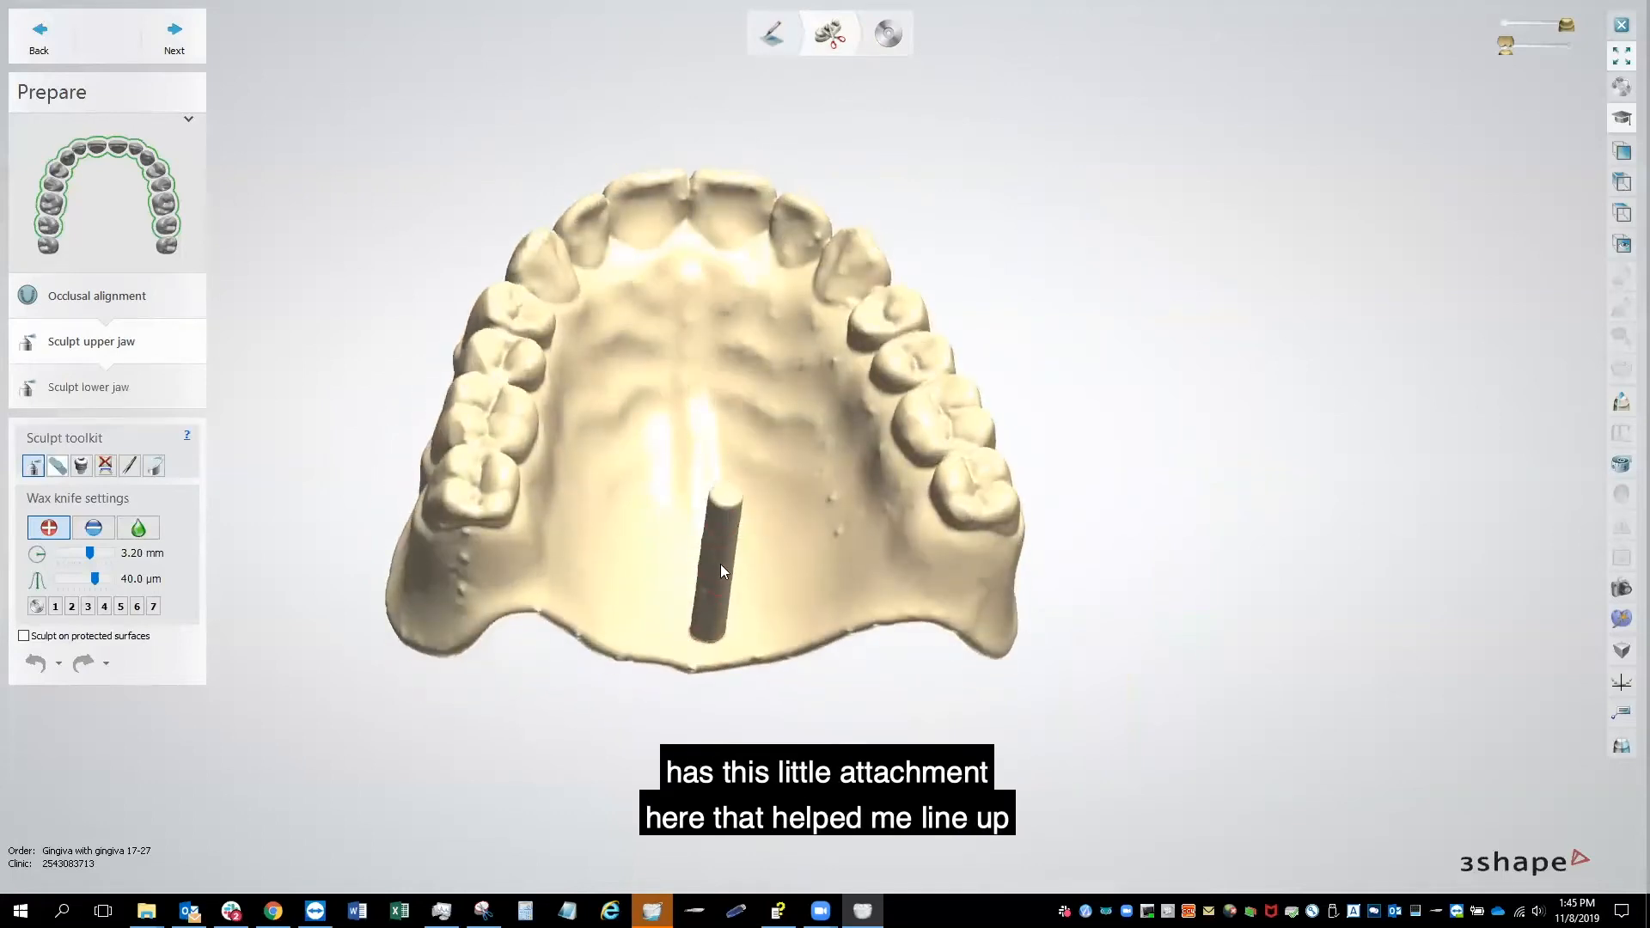
right_drag(710, 562, 727, 624)
scroll(728, 622, up, 5)
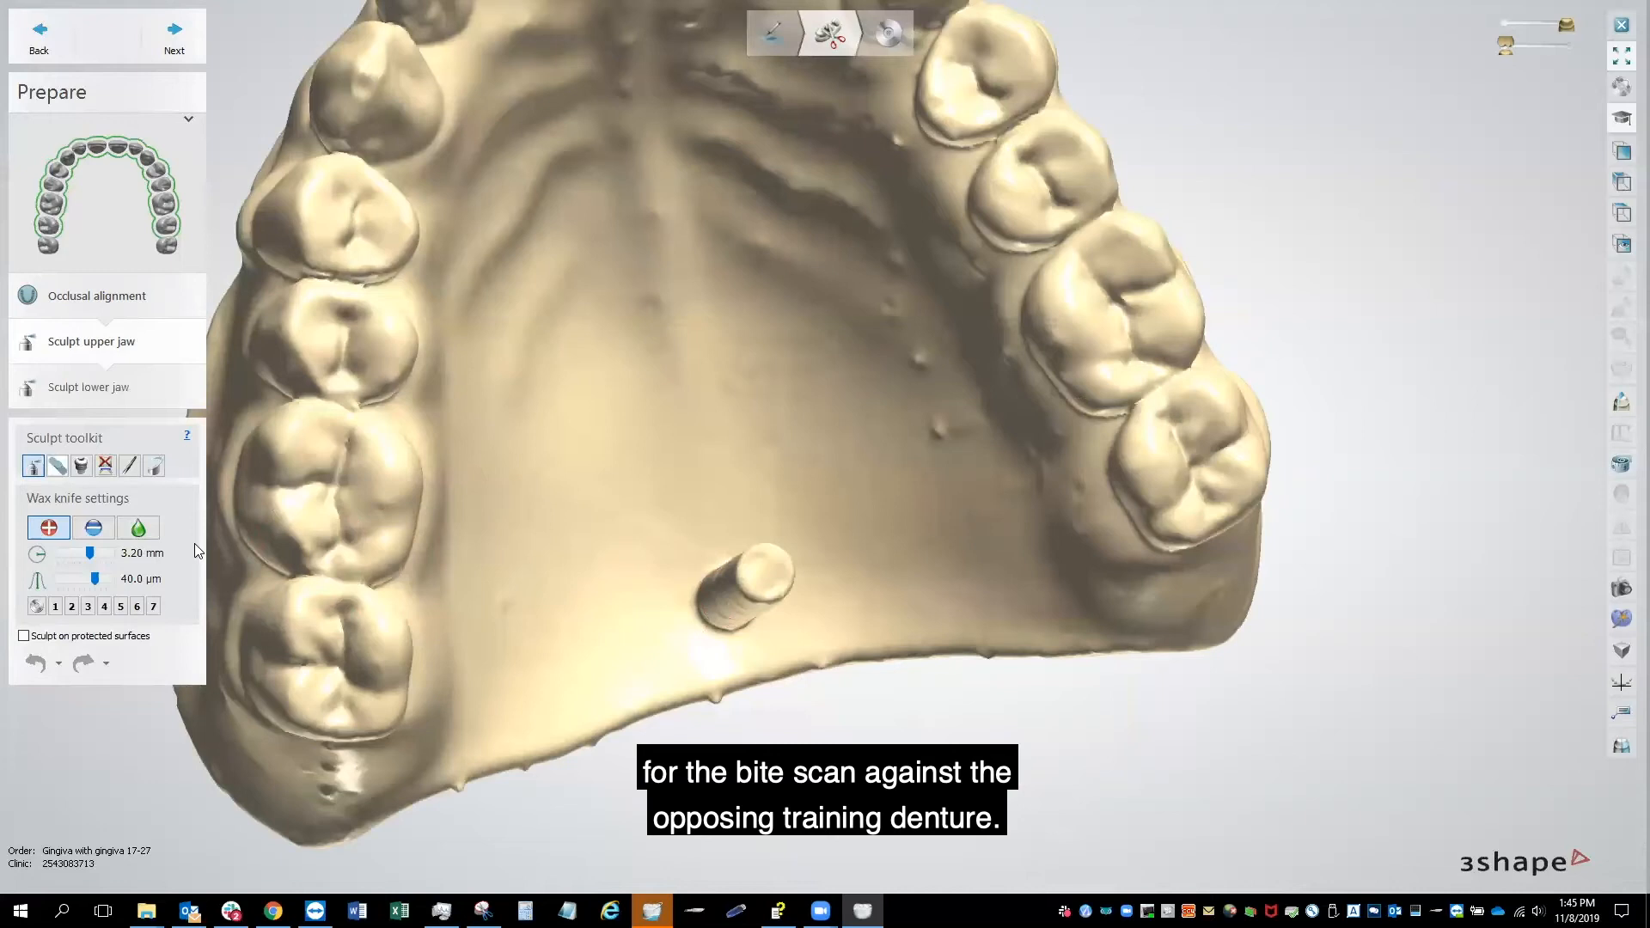
mouse_move(591, 582)
right_down()
mouse_move(578, 537)
mouse_move(549, 537)
mouse_move(571, 604)
right_up()
scroll(574, 599, down, 5)
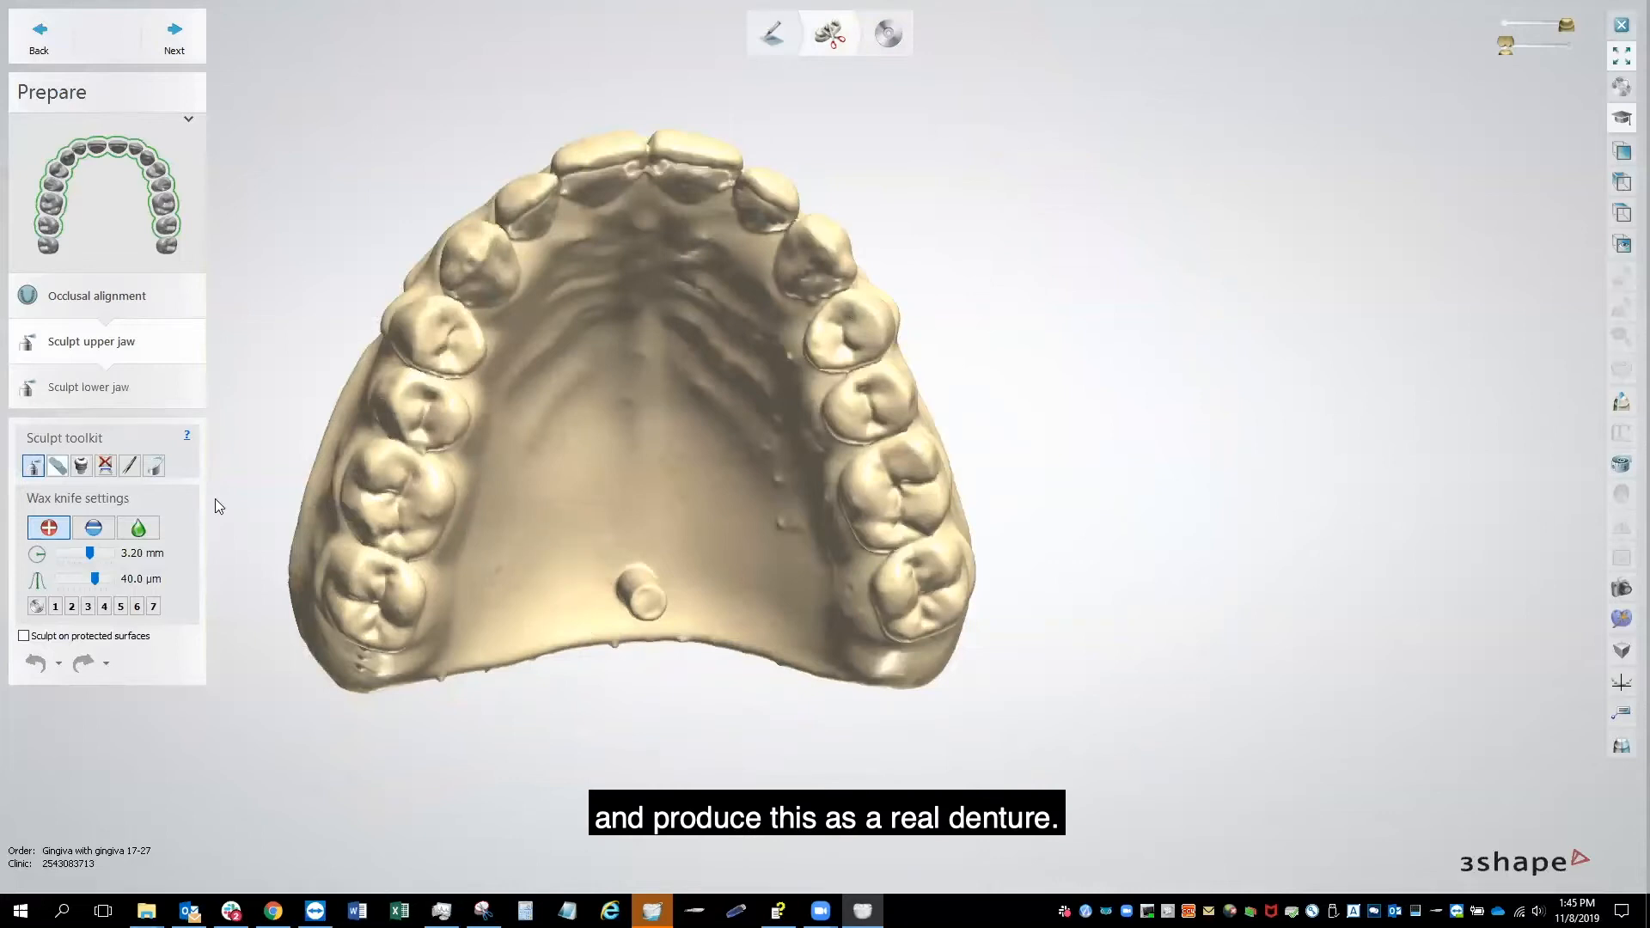
Step: Set up a Cylinder hole attachment from the Parametric shapes group with its default orientation set to View direction
click(82, 467)
click(107, 539)
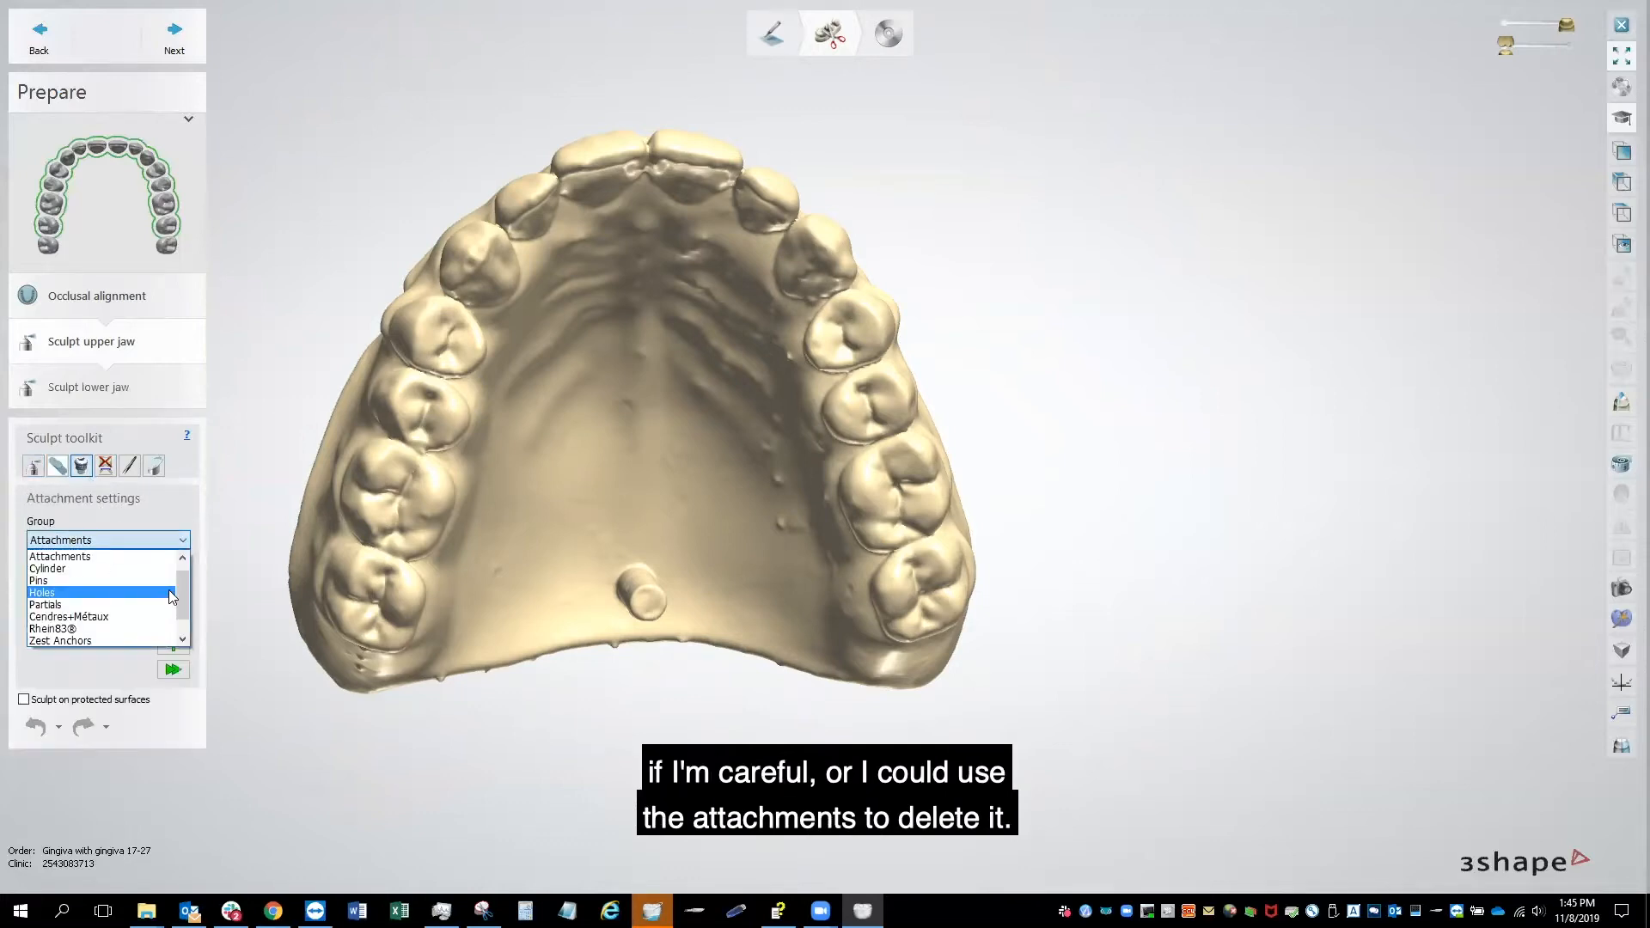
scroll(183, 599, up, 3)
click(153, 567)
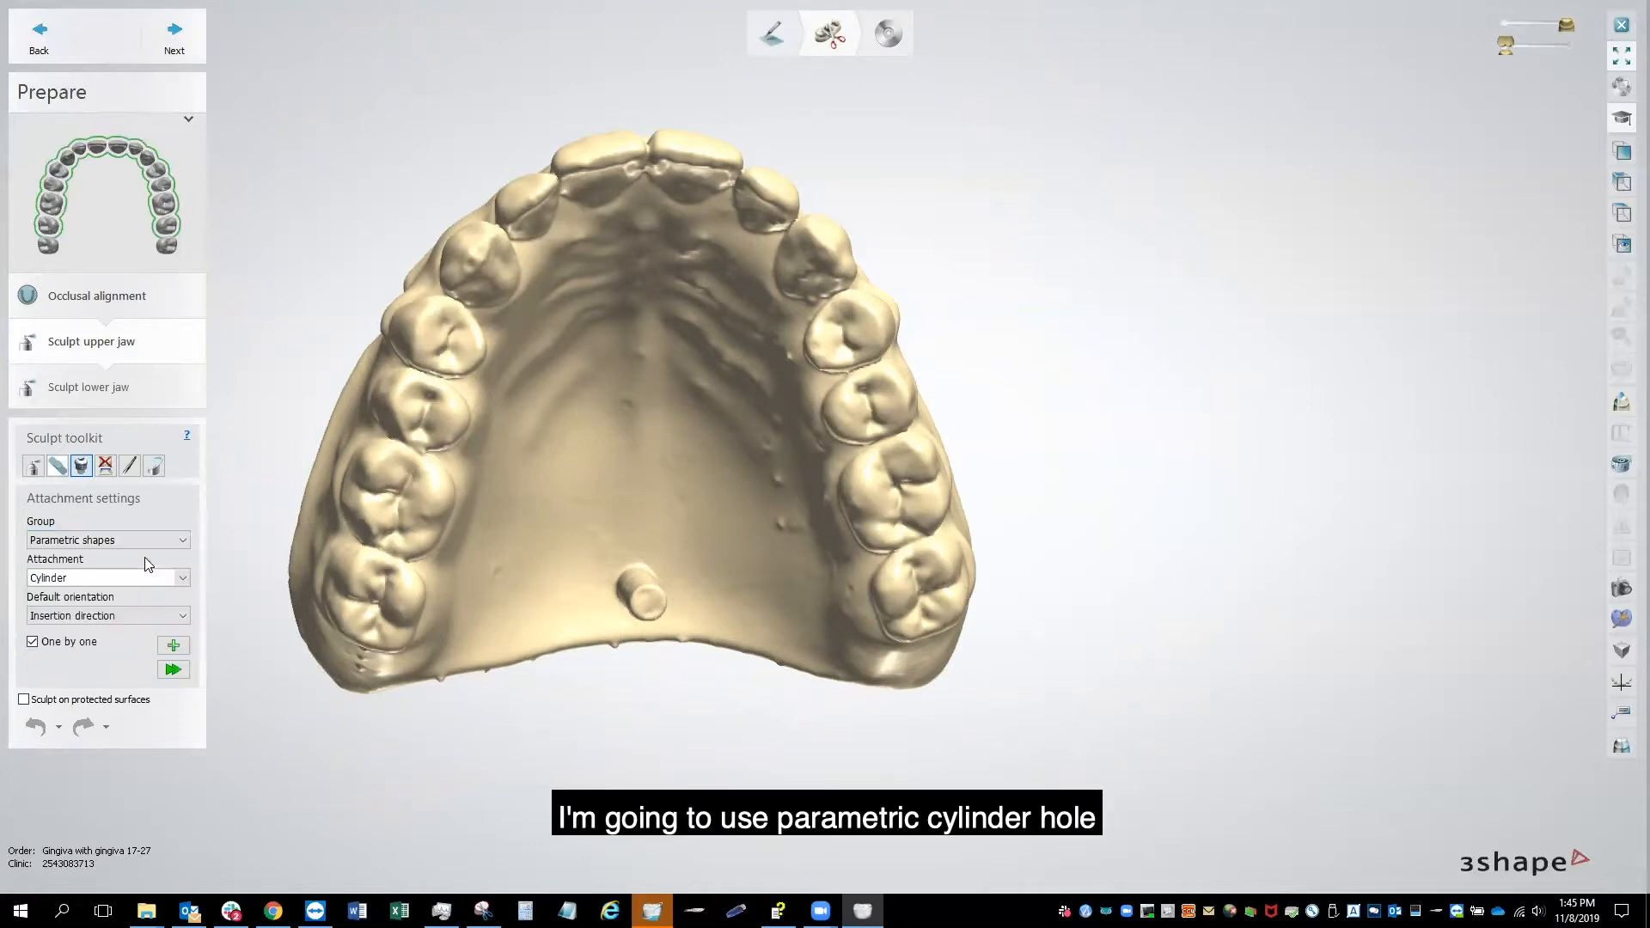
click(124, 579)
click(100, 606)
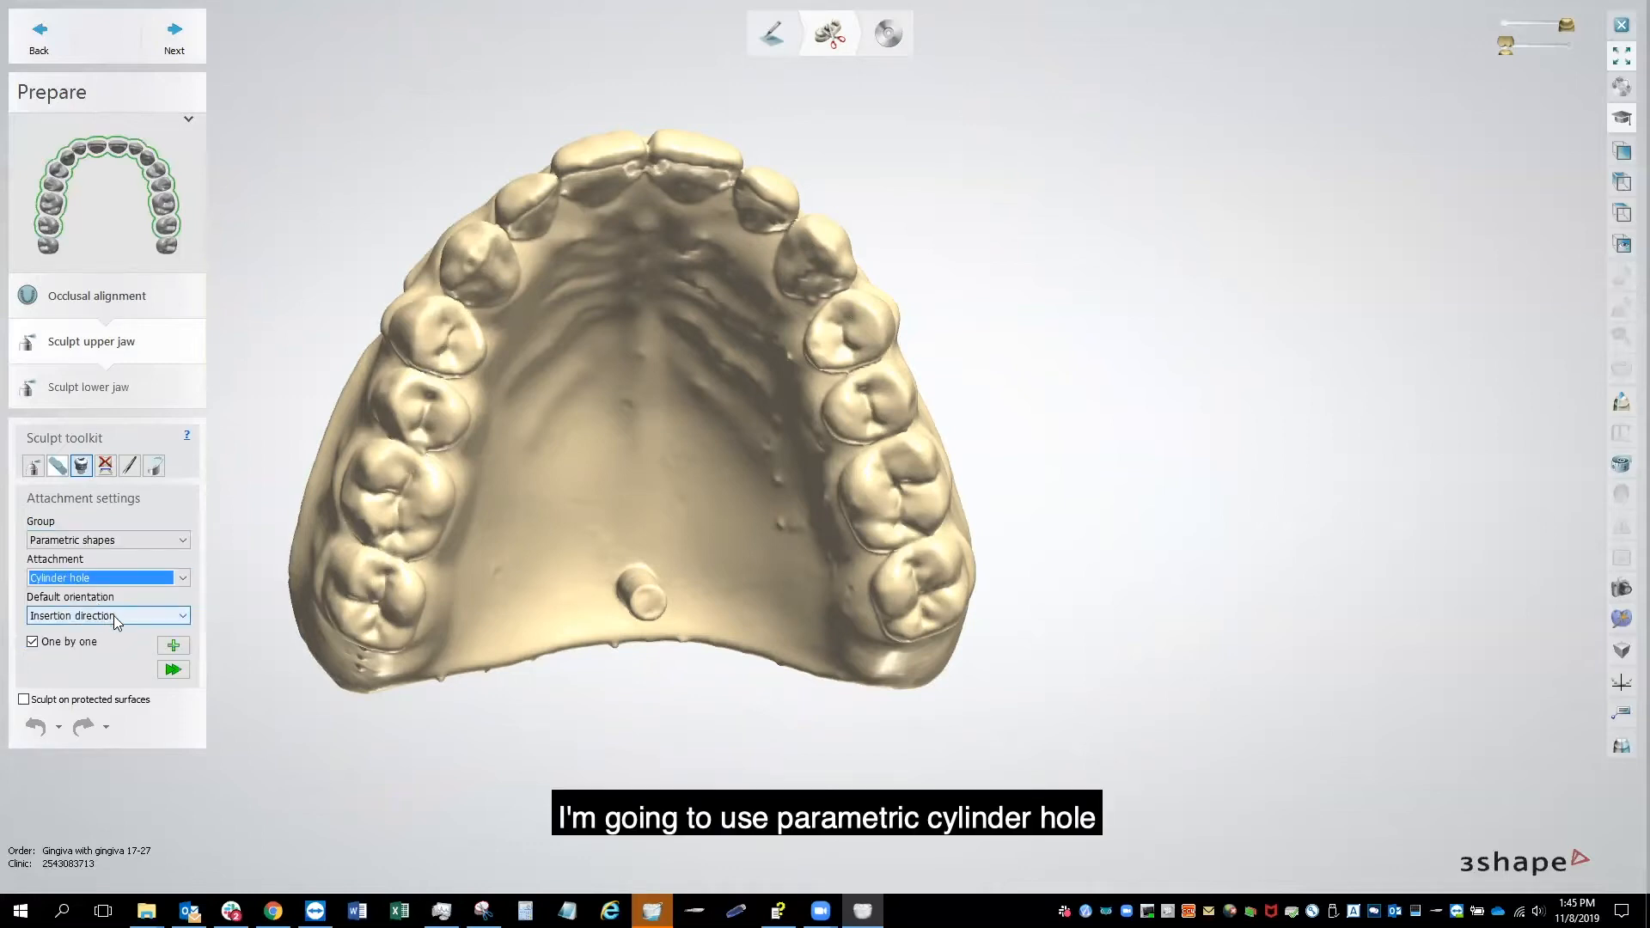
click(110, 616)
click(93, 673)
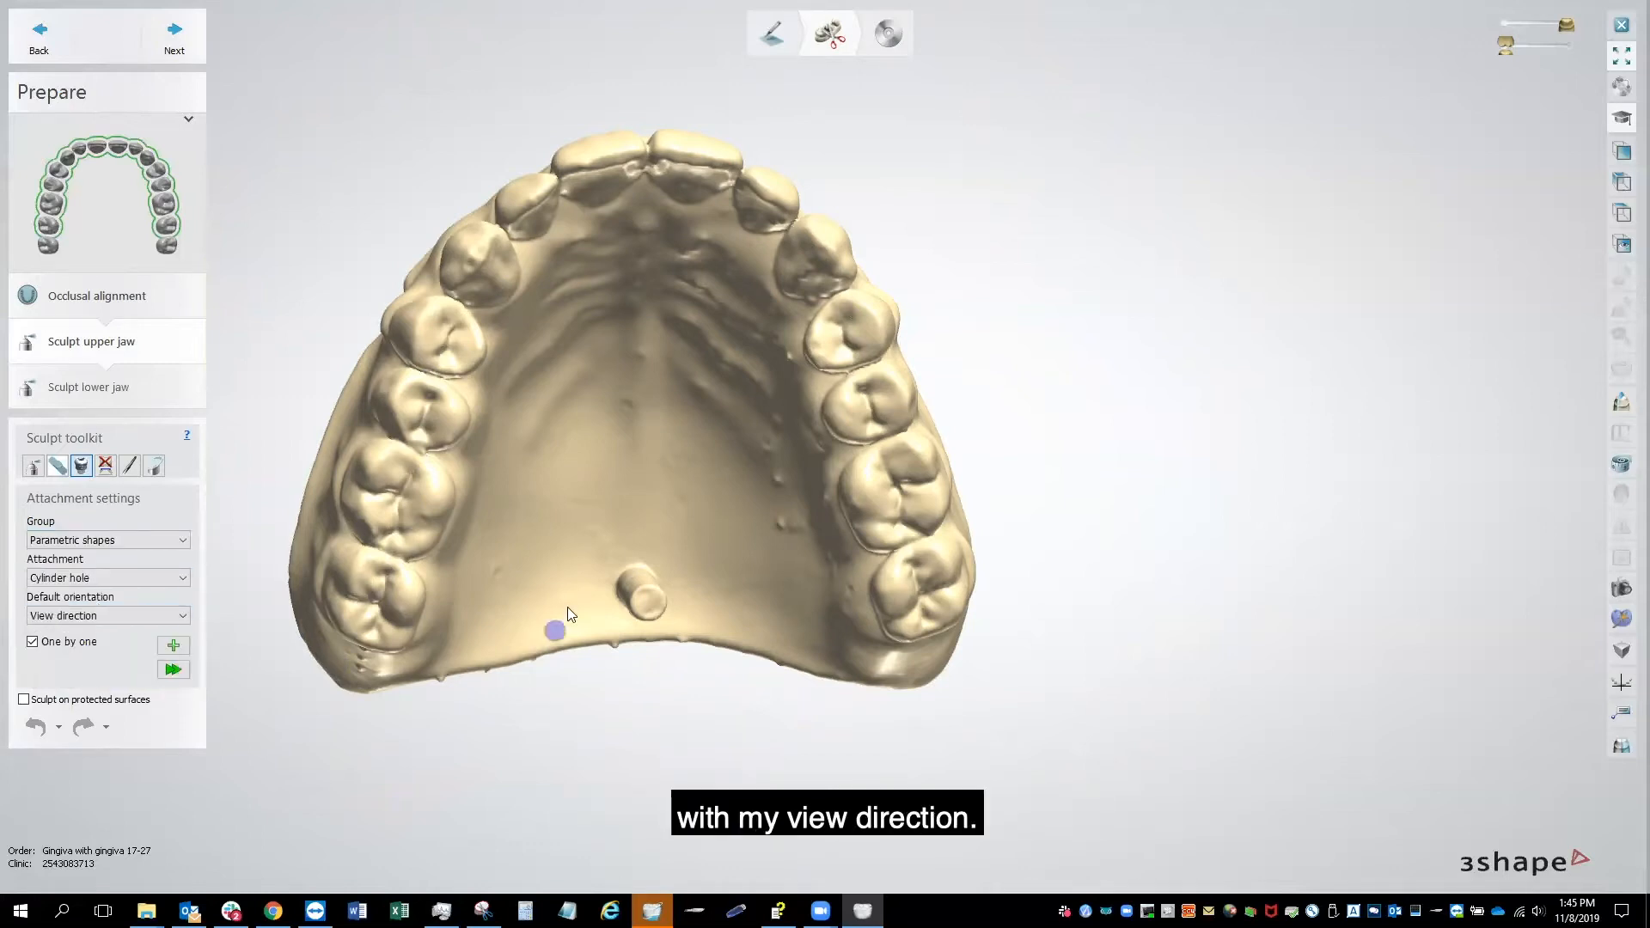
Step: Place the cylinder hole over the palatal post and stretch it to about 32.4 mm tall, 6.7 mm in diameter, to cut the post away
scroll(634, 600, up, 5)
scroll(729, 593, up, 2)
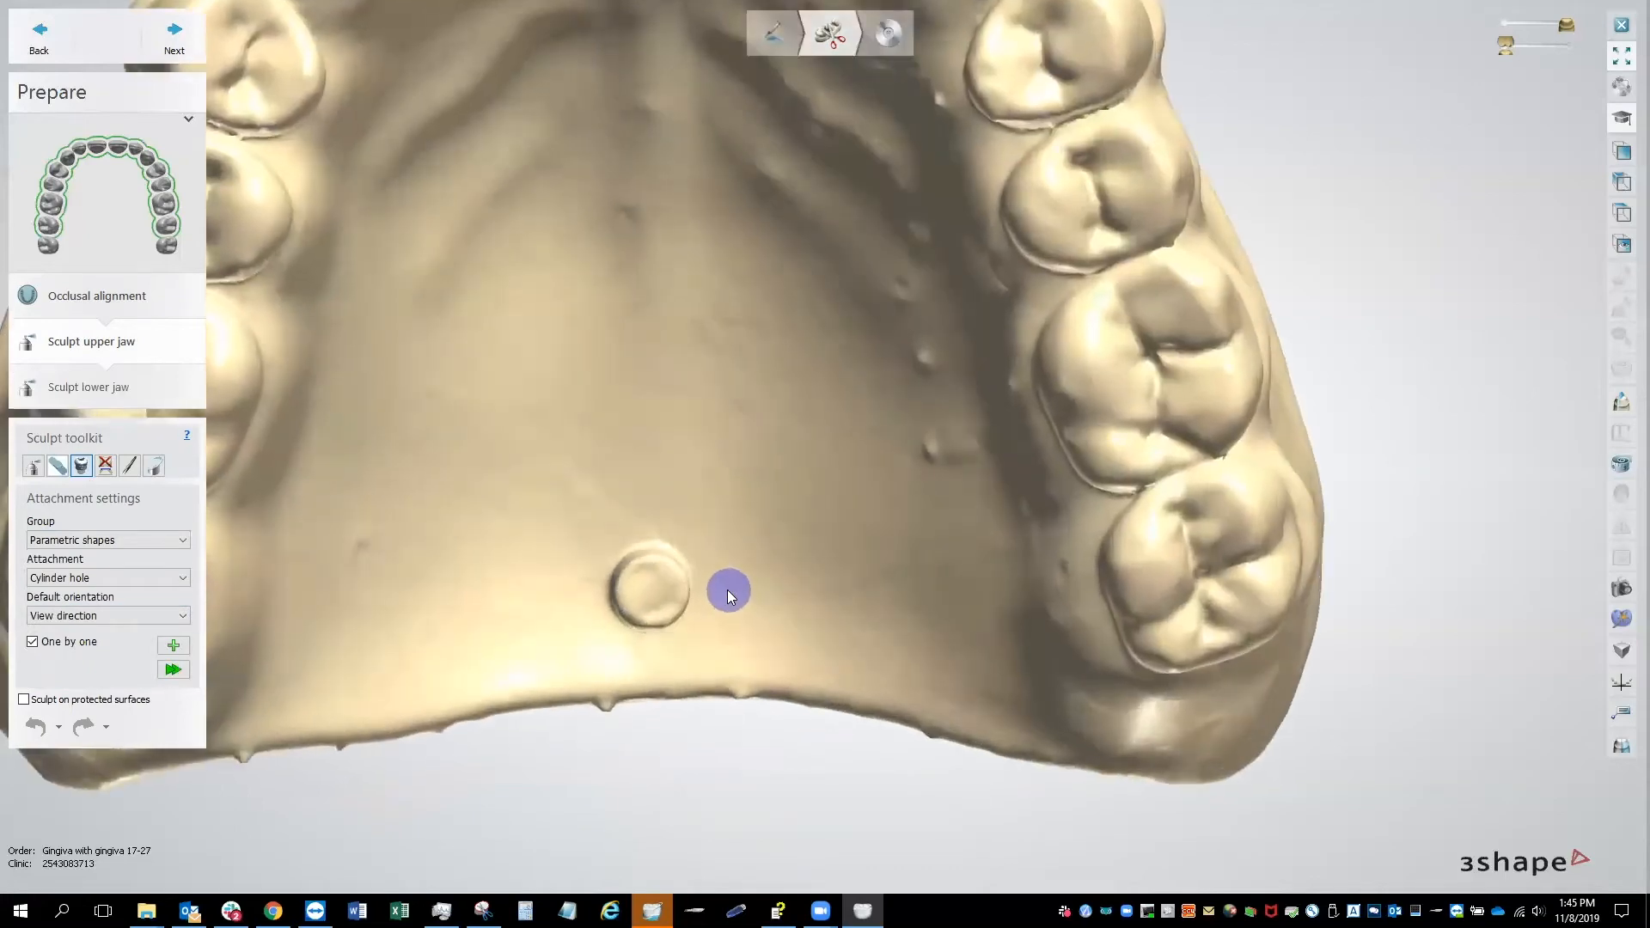
scroll(727, 589, up, 1)
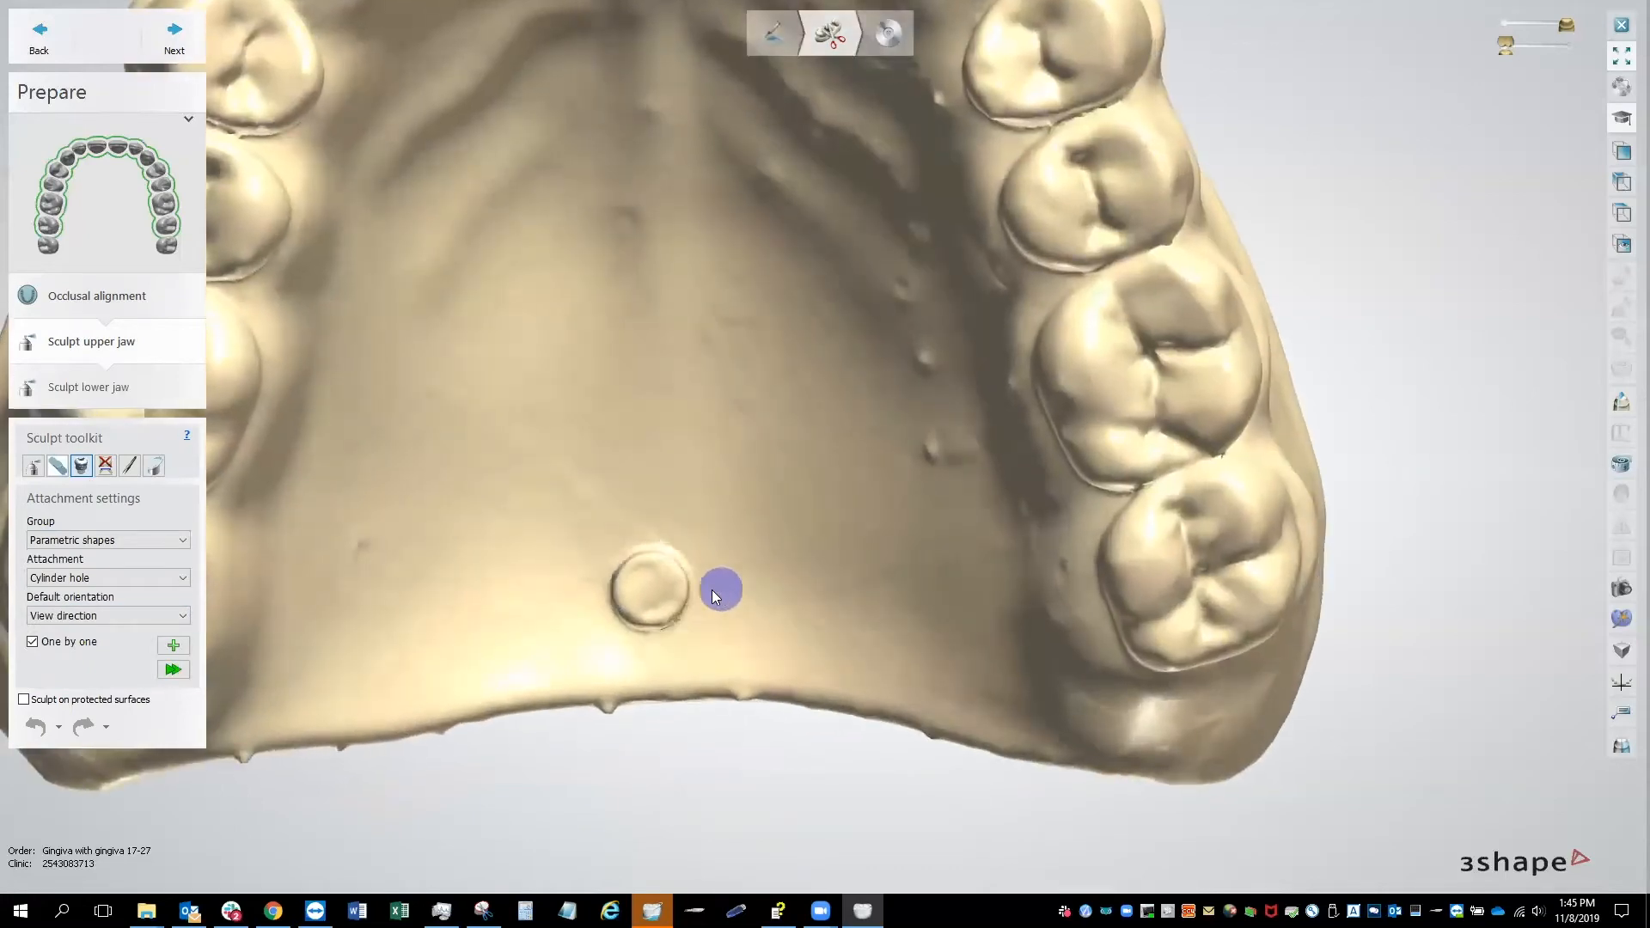
click(653, 590)
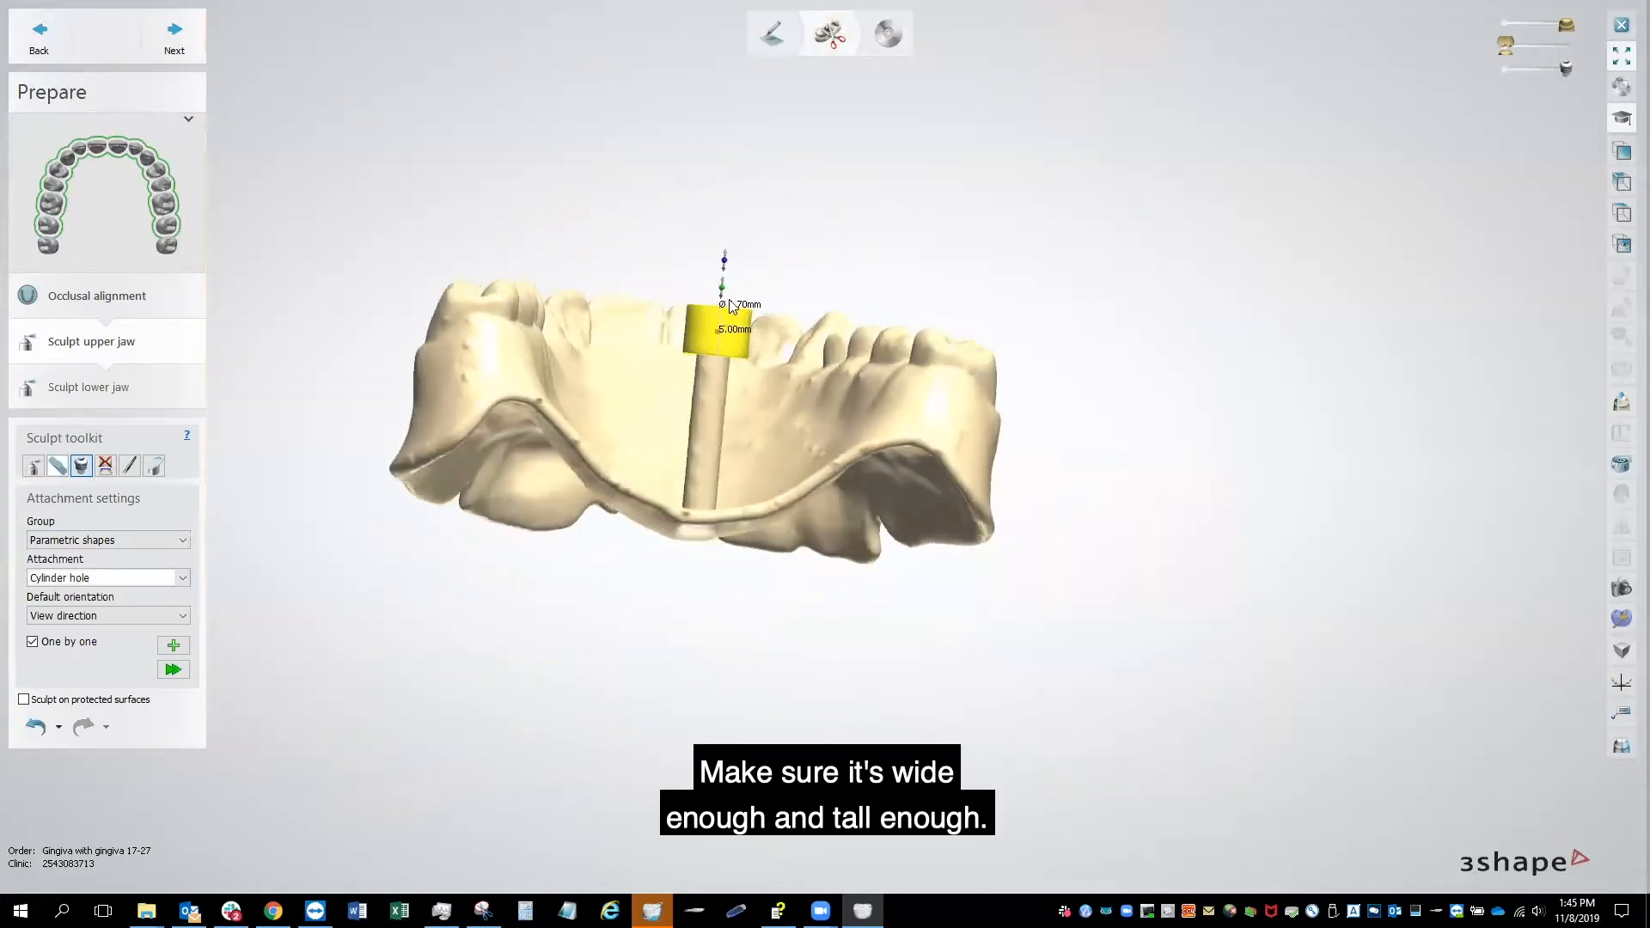
drag(722, 292, 737, 139)
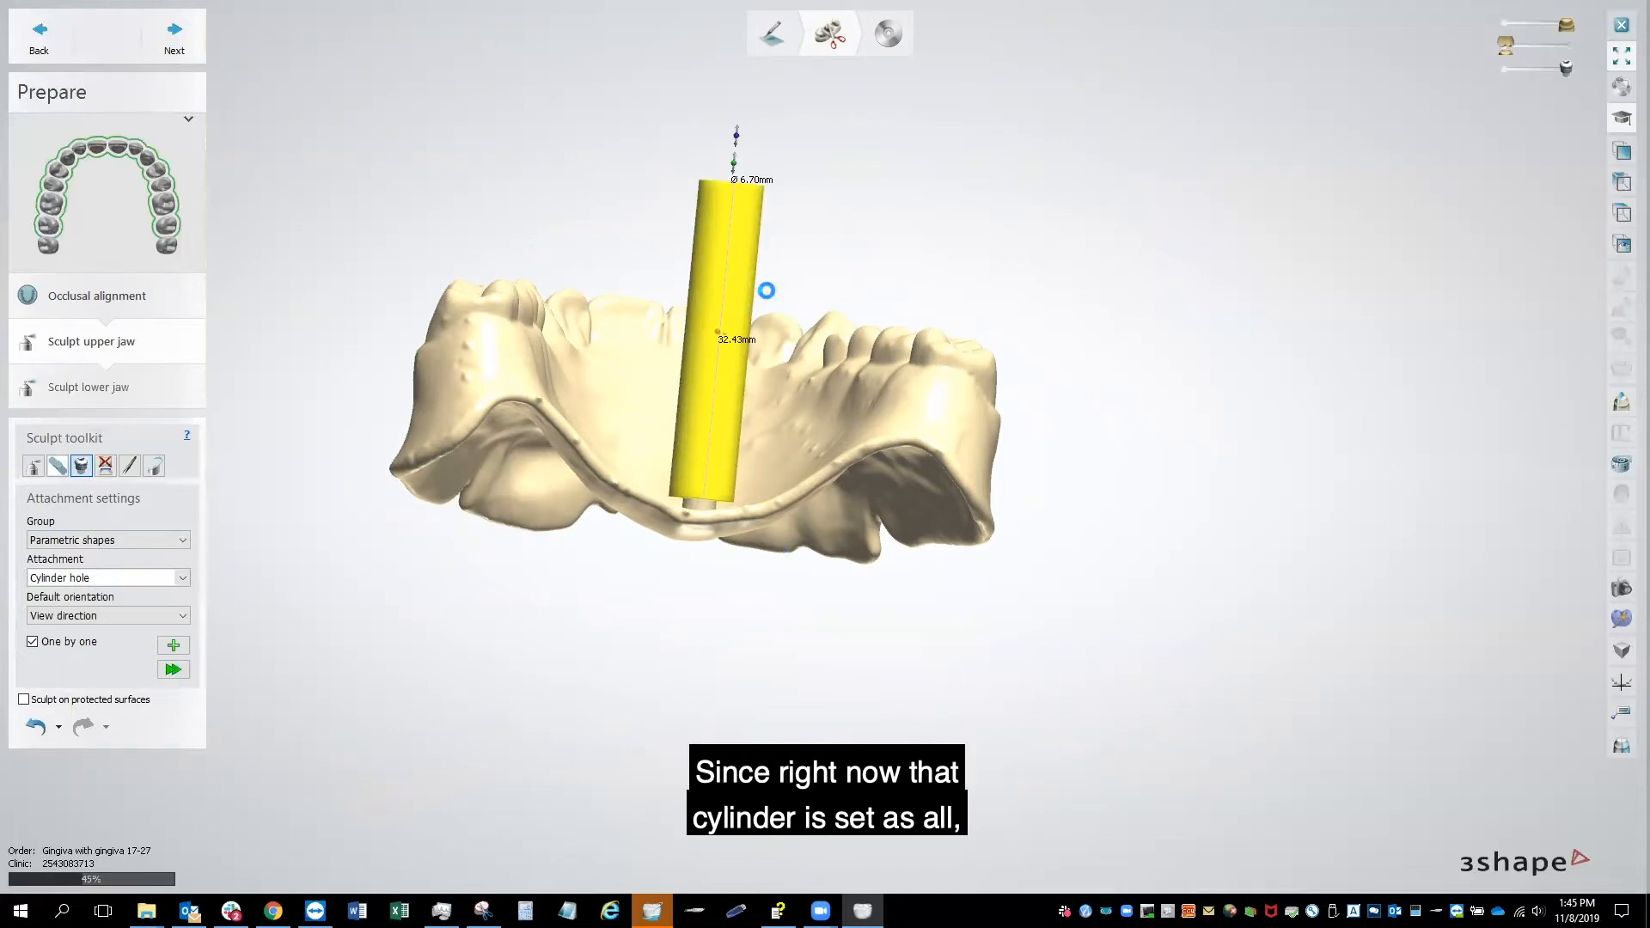
right_drag(808, 303, 726, 587)
scroll(722, 593, up, 5)
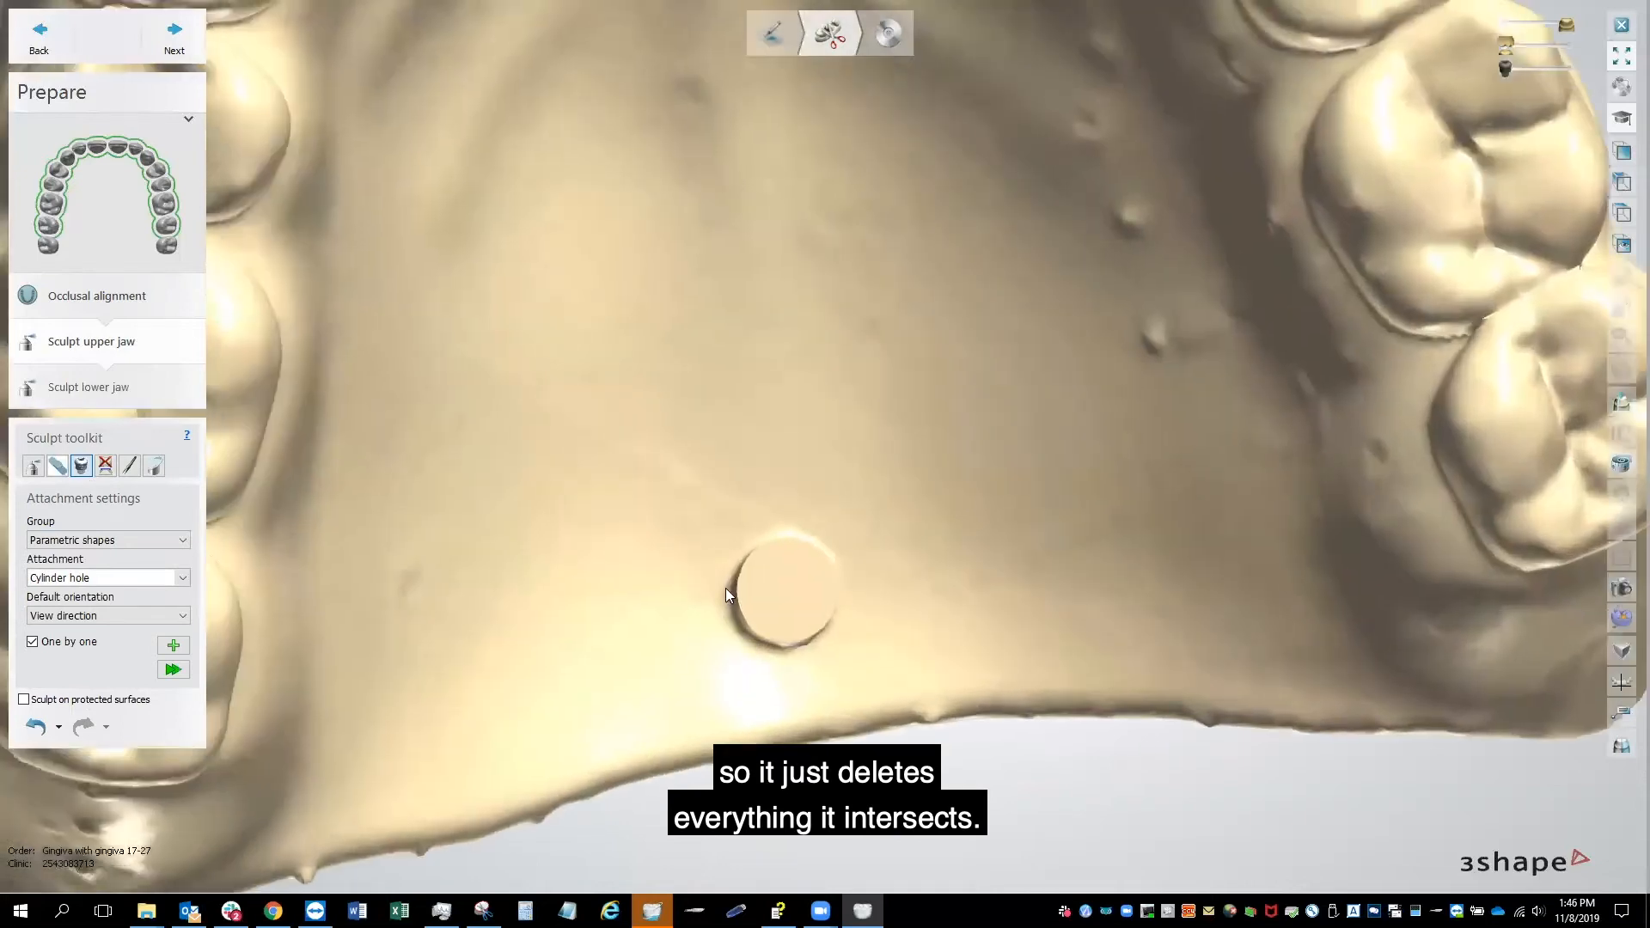
Step: Smooth the remaining post stub and the bumps on the palate with the wax knife at 3.20 mm size and 1.40 strength
click(33, 465)
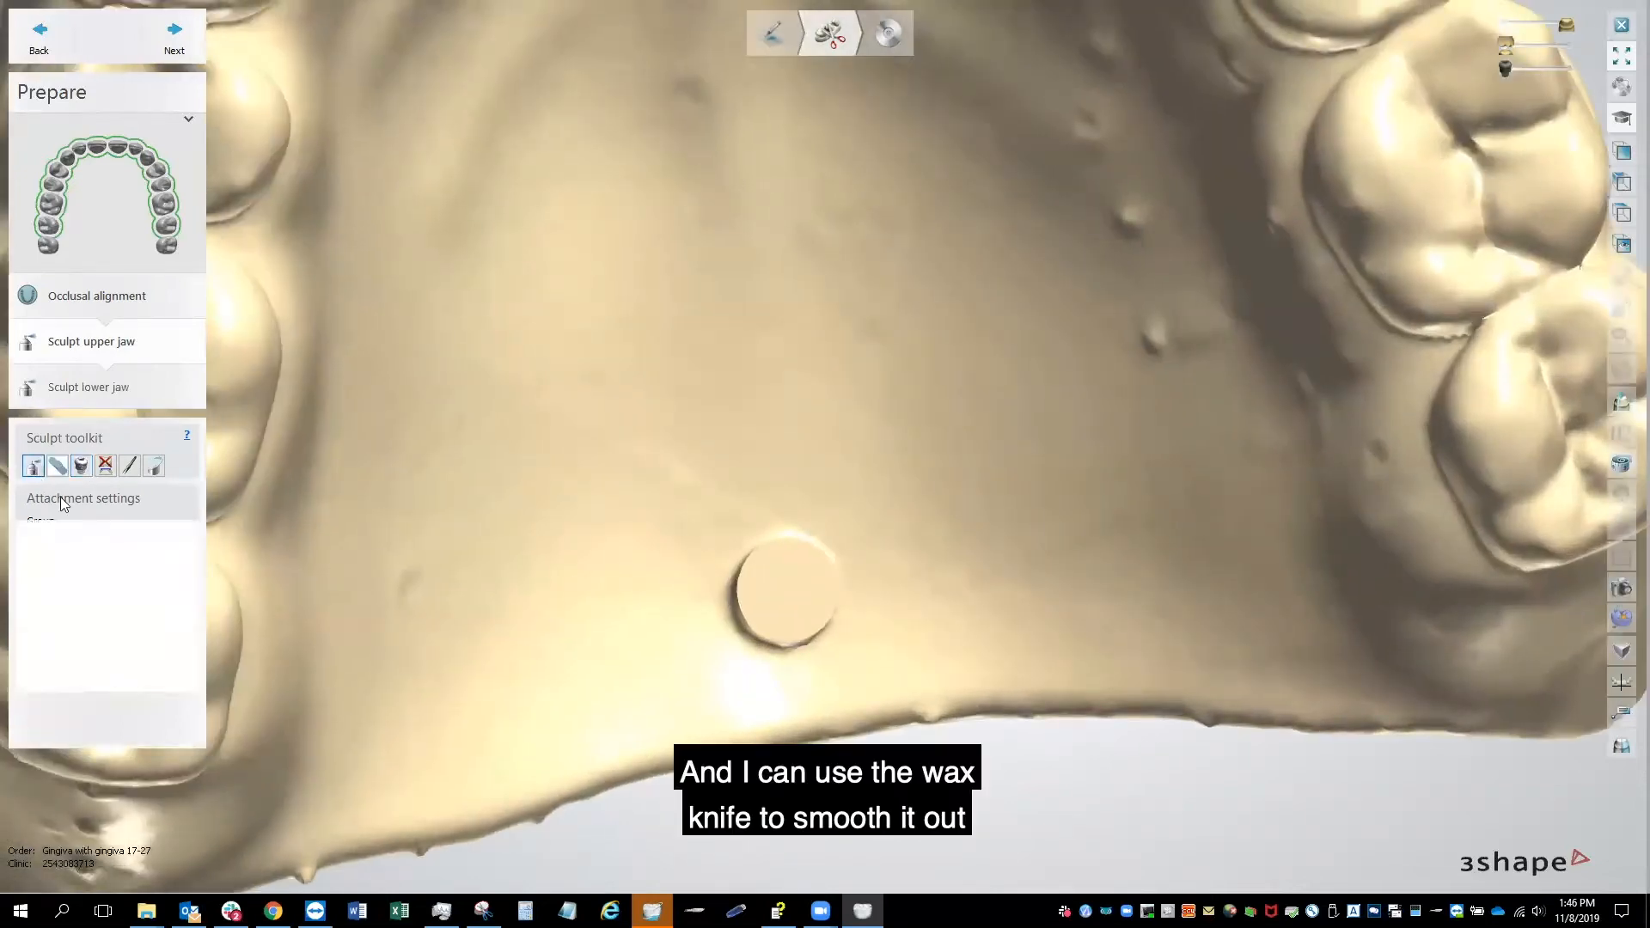
click(139, 528)
mouse_move(773, 596)
mouse_down()
mouse_move(792, 601)
mouse_move(759, 569)
mouse_move(741, 585)
mouse_up()
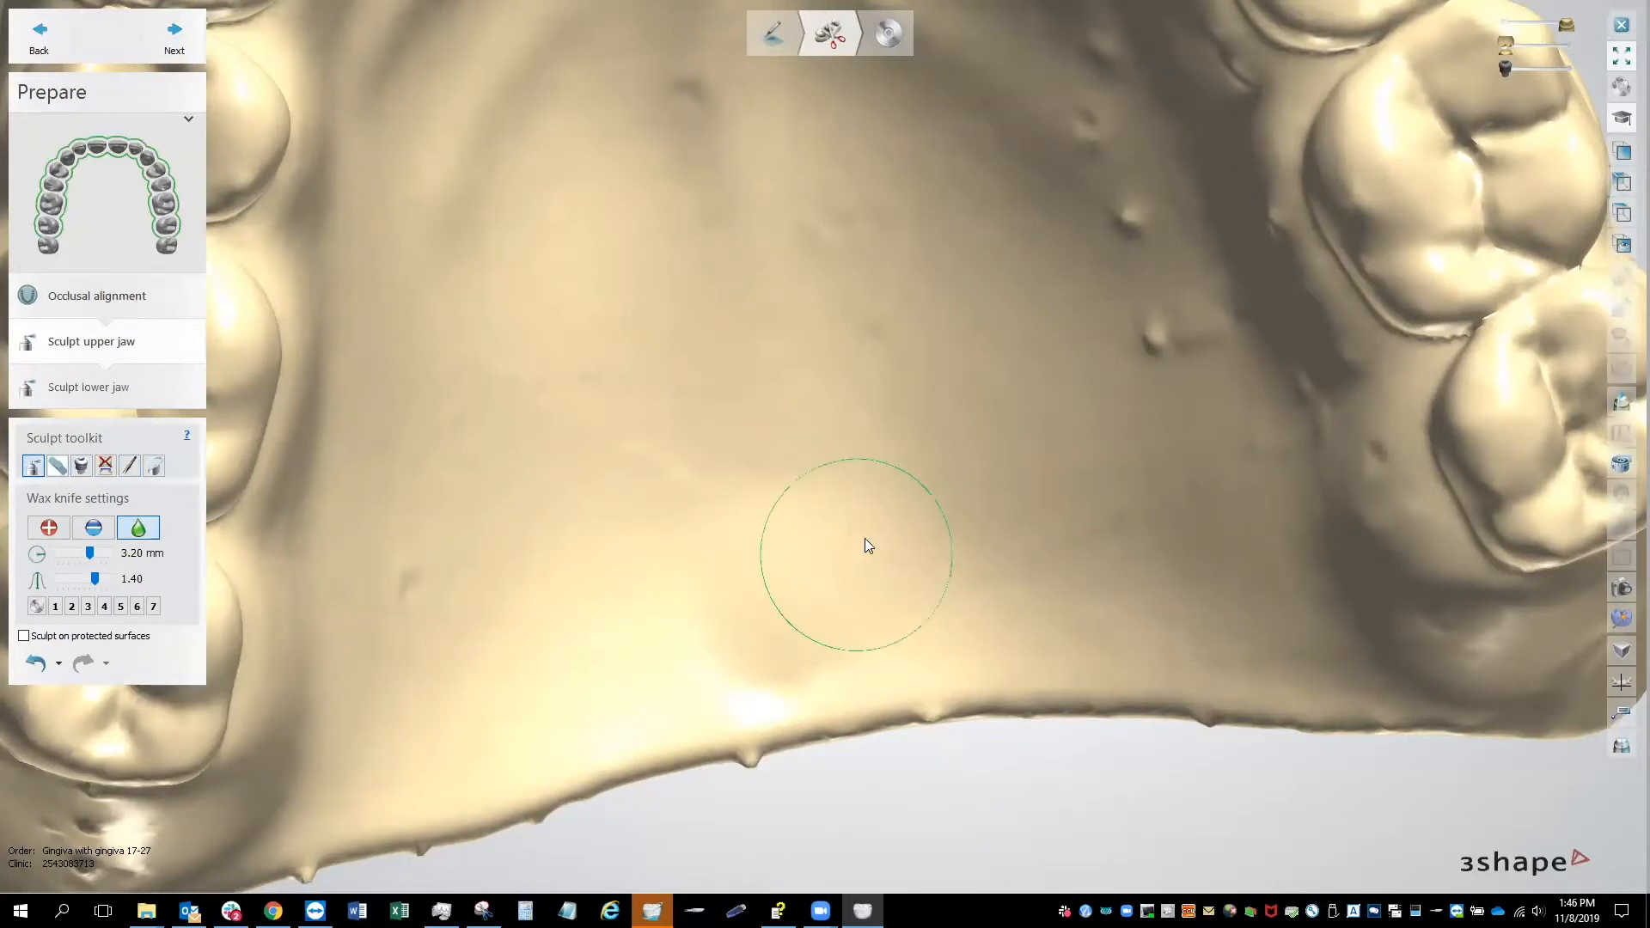
scroll(864, 538, down, 5)
right_drag(881, 482, 869, 584)
scroll(783, 587, up, 3)
drag(868, 586, 855, 258)
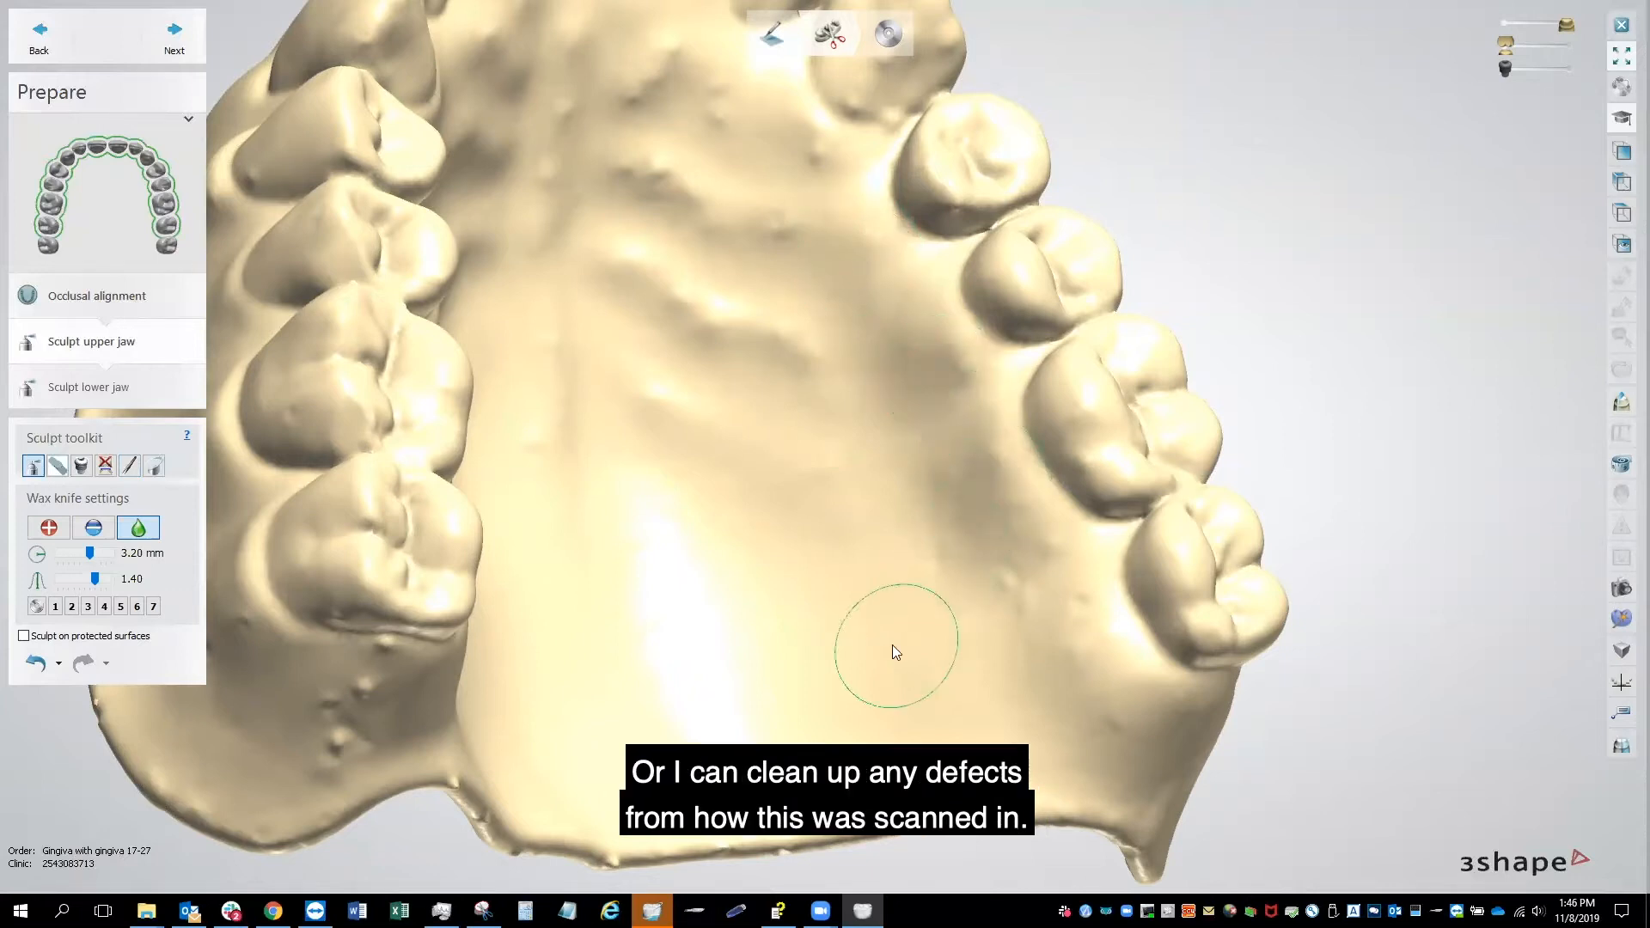
Step: Reduce the wax knife's smoothing strength to 0.40 and smooth the rough posterior border of the denture
scroll(891, 644, down, 5)
right_drag(732, 670, 610, 488)
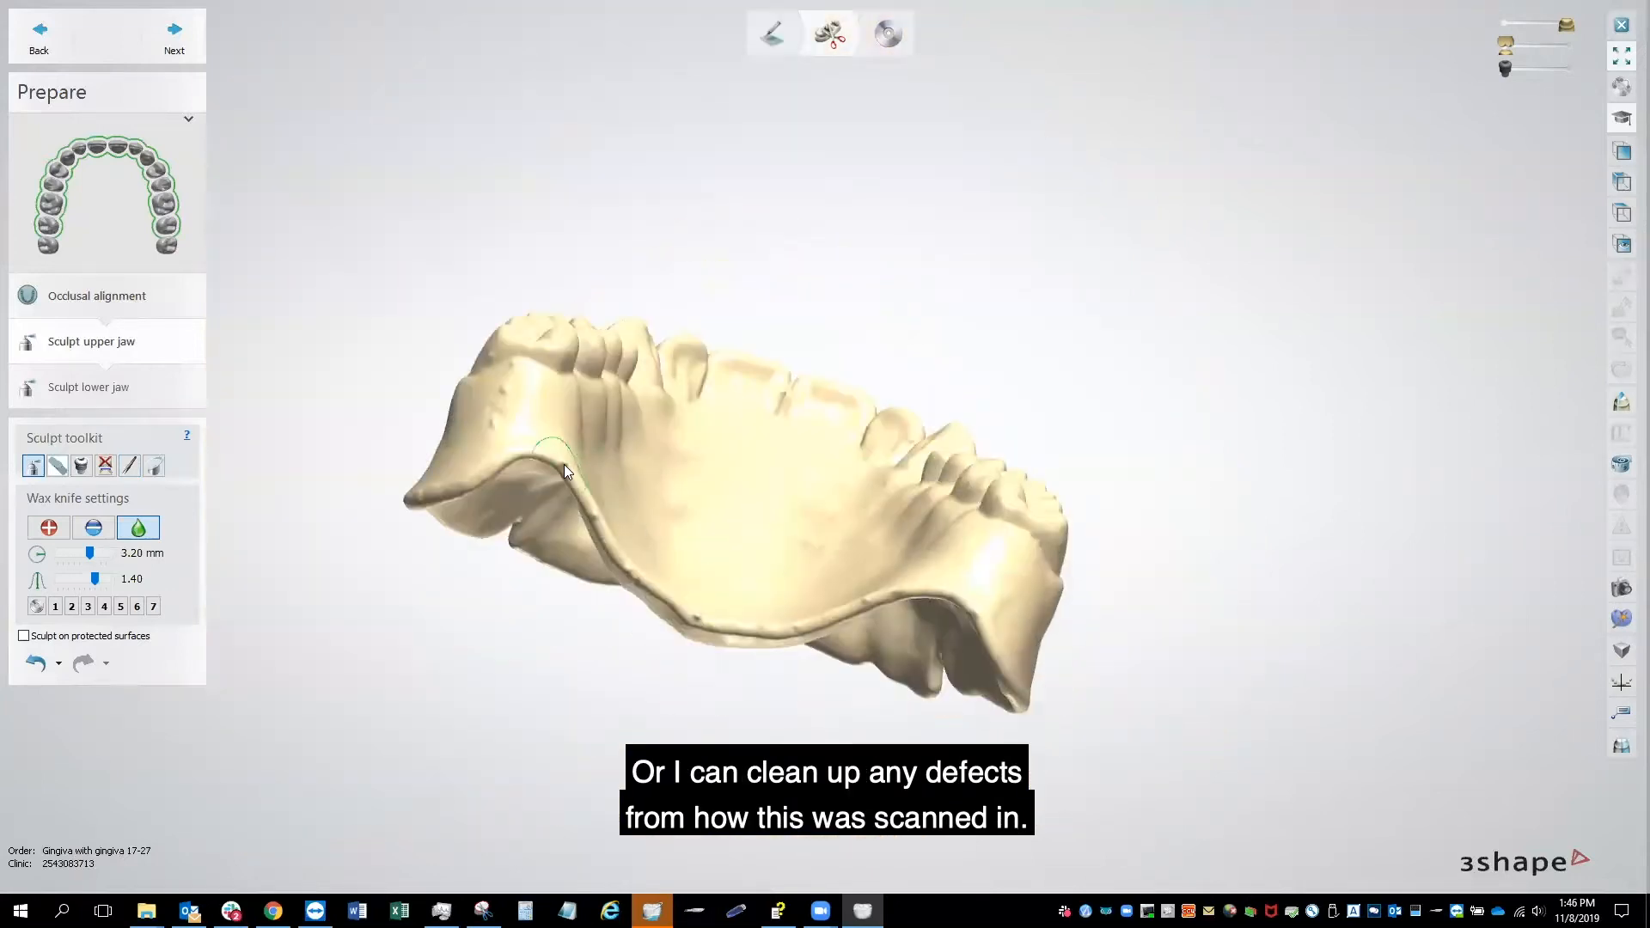
scroll(567, 469, up, 5)
drag(87, 582, 68, 578)
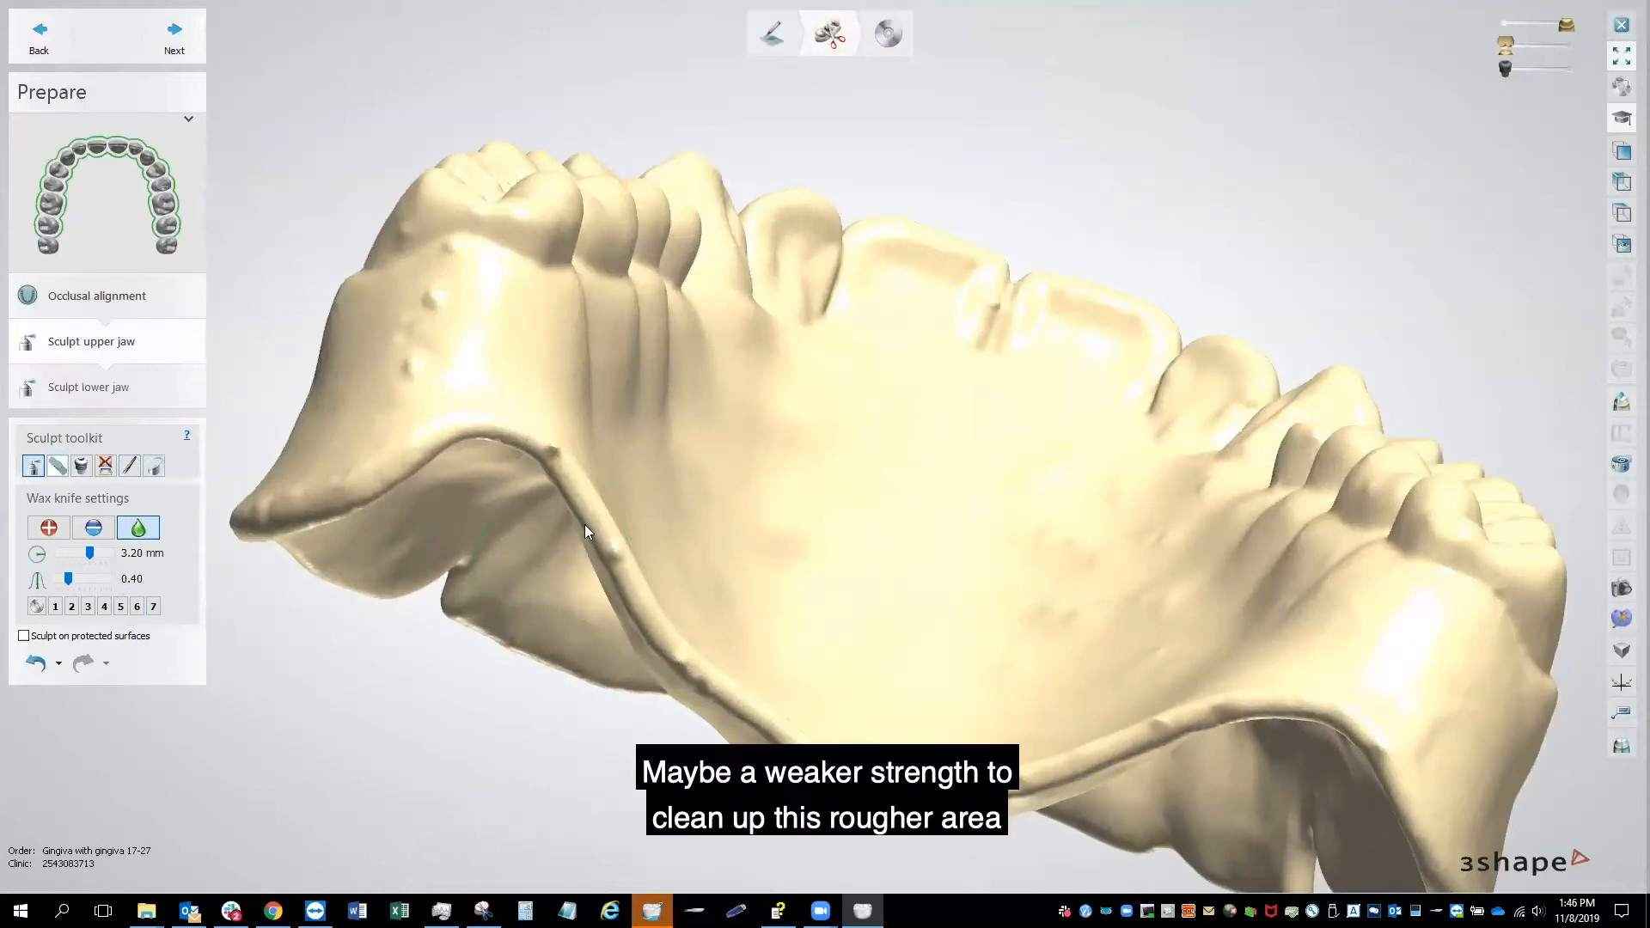
drag(552, 456, 709, 667)
drag(804, 742, 1068, 764)
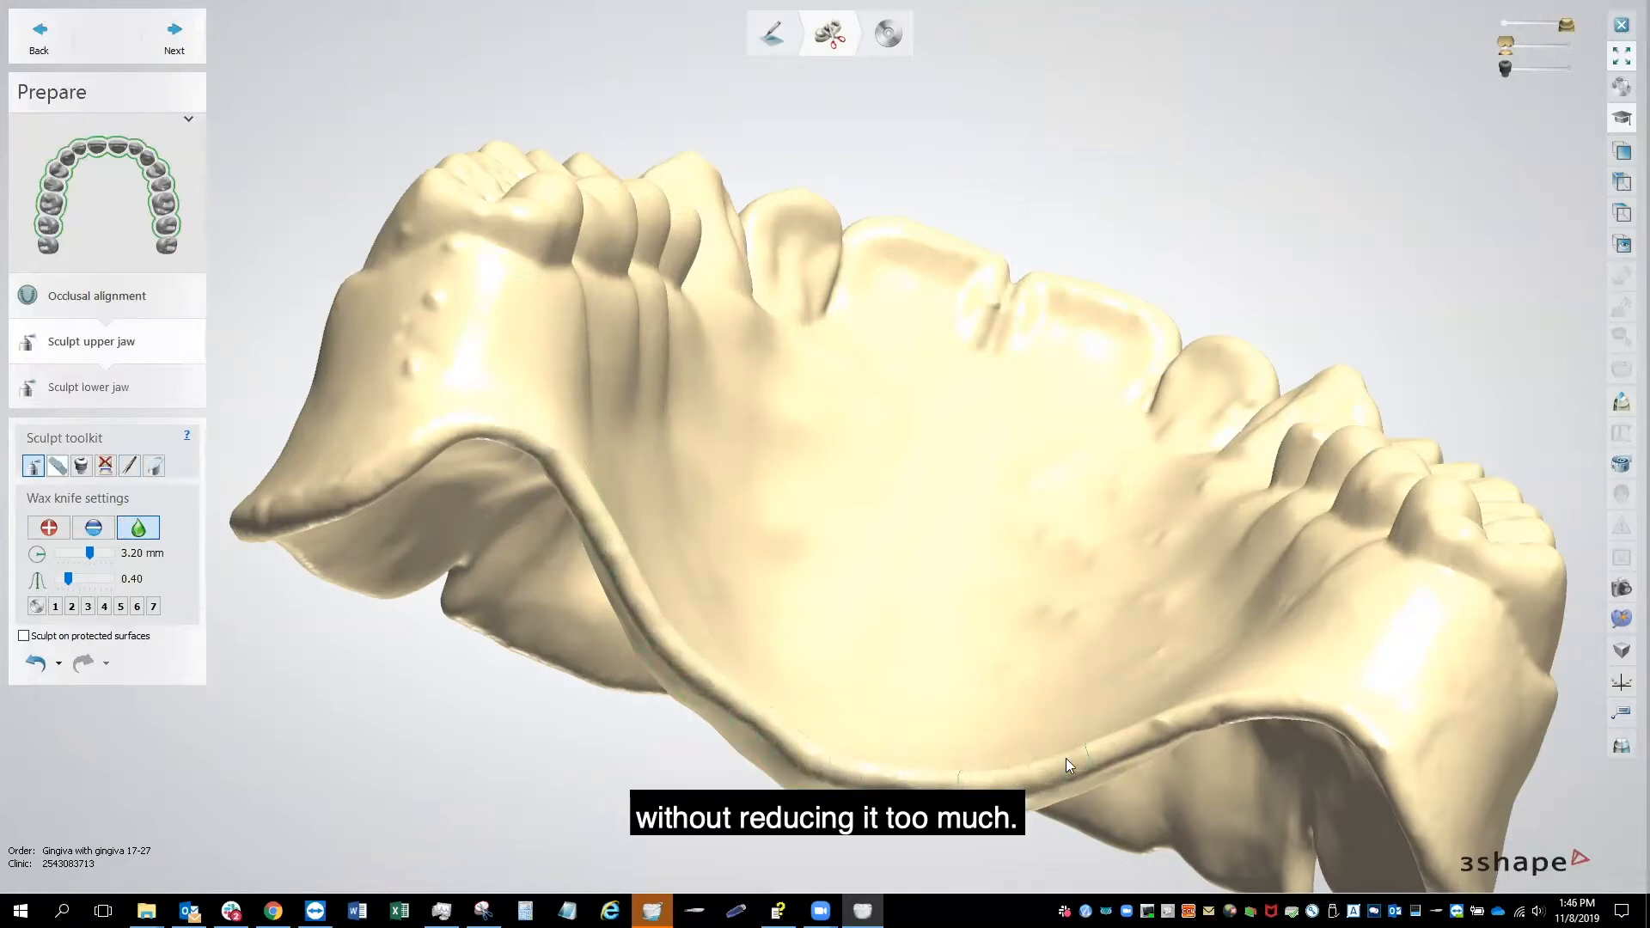
Step: Morph the incisal edge of the front tooth using a 1.68 mm morphing radius
mouse_move(868, 520)
right_down()
mouse_move(1031, 580)
mouse_move(997, 631)
mouse_move(963, 619)
right_up()
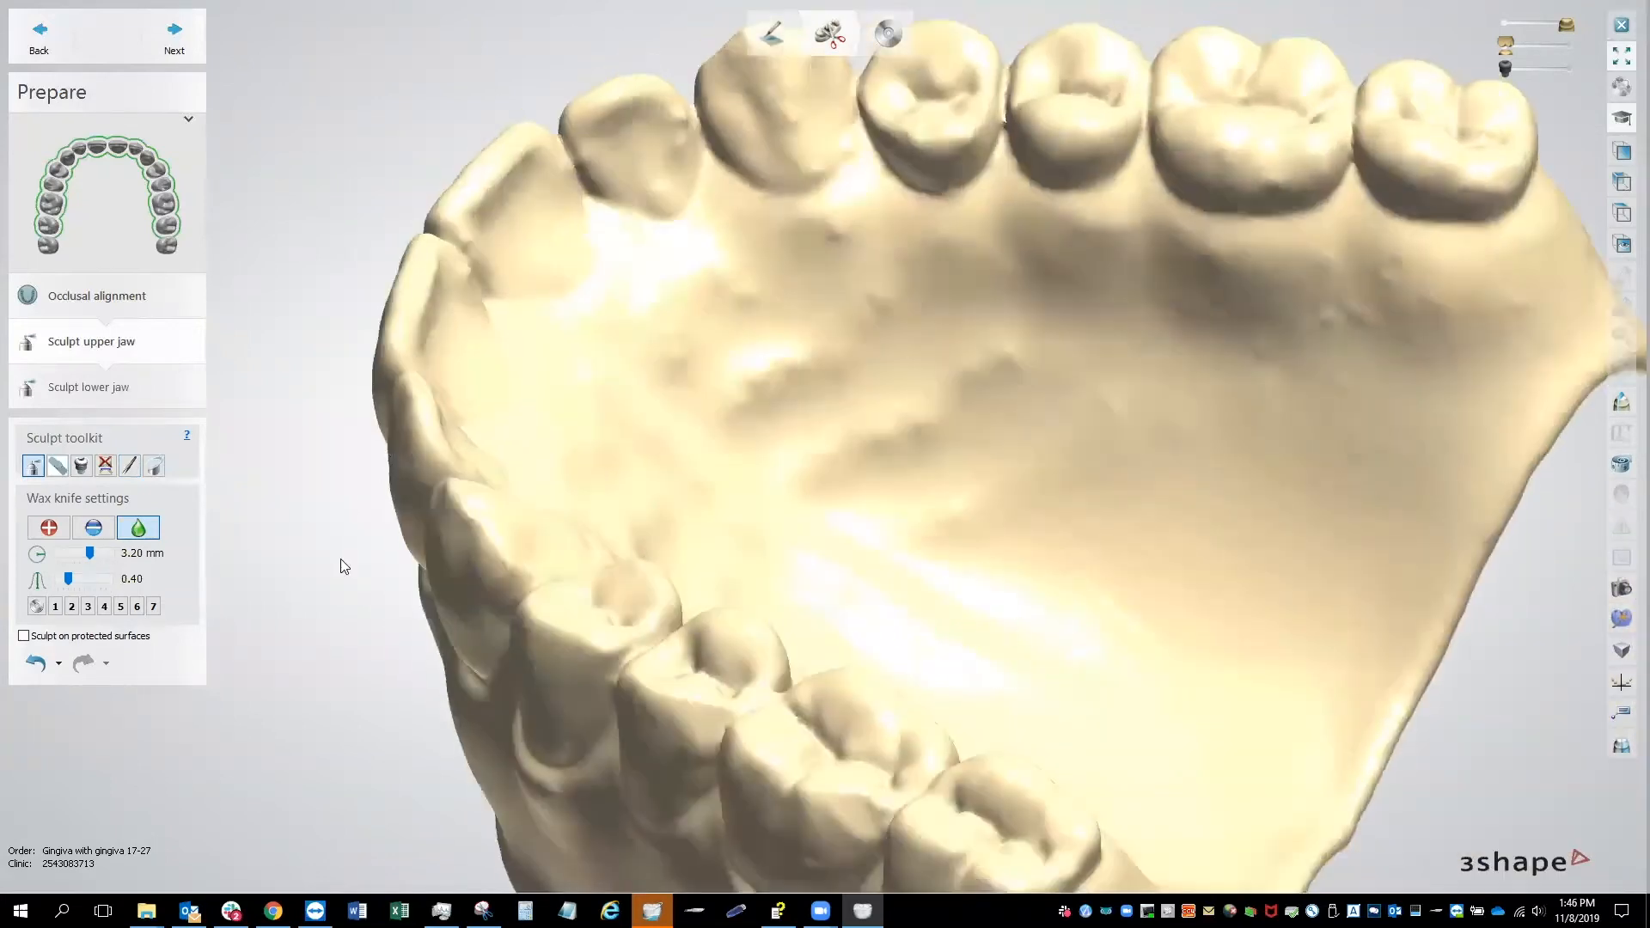
click(129, 464)
right_drag(817, 446, 912, 473)
scroll(941, 322, up, 3)
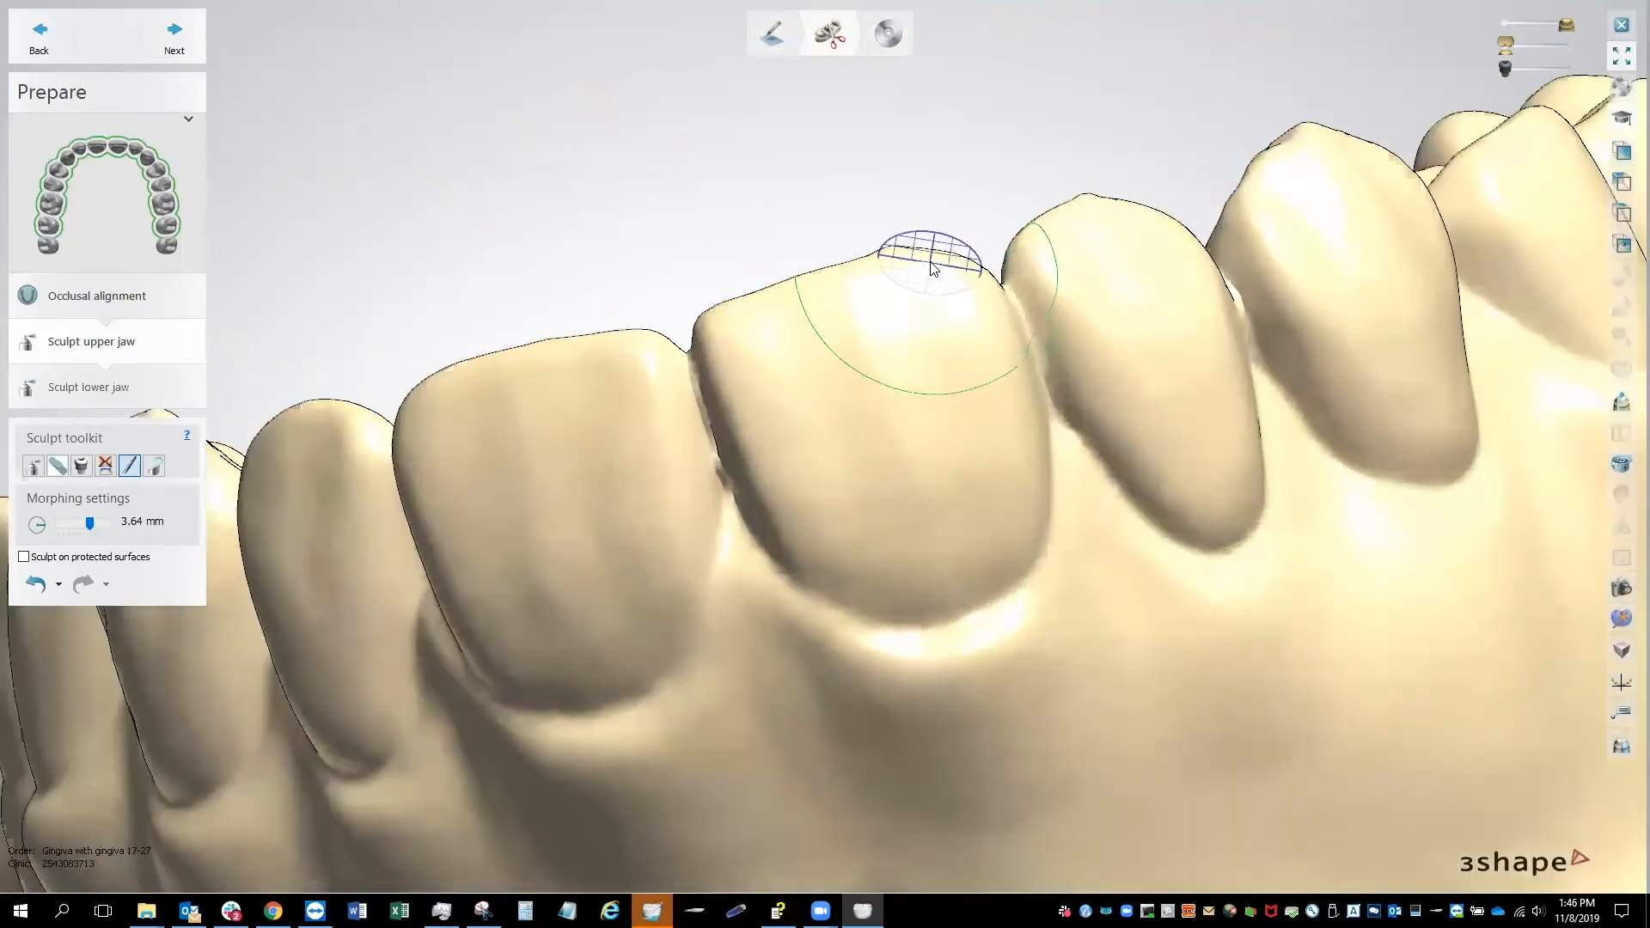
ctrl+scroll(934, 256, down, 4)
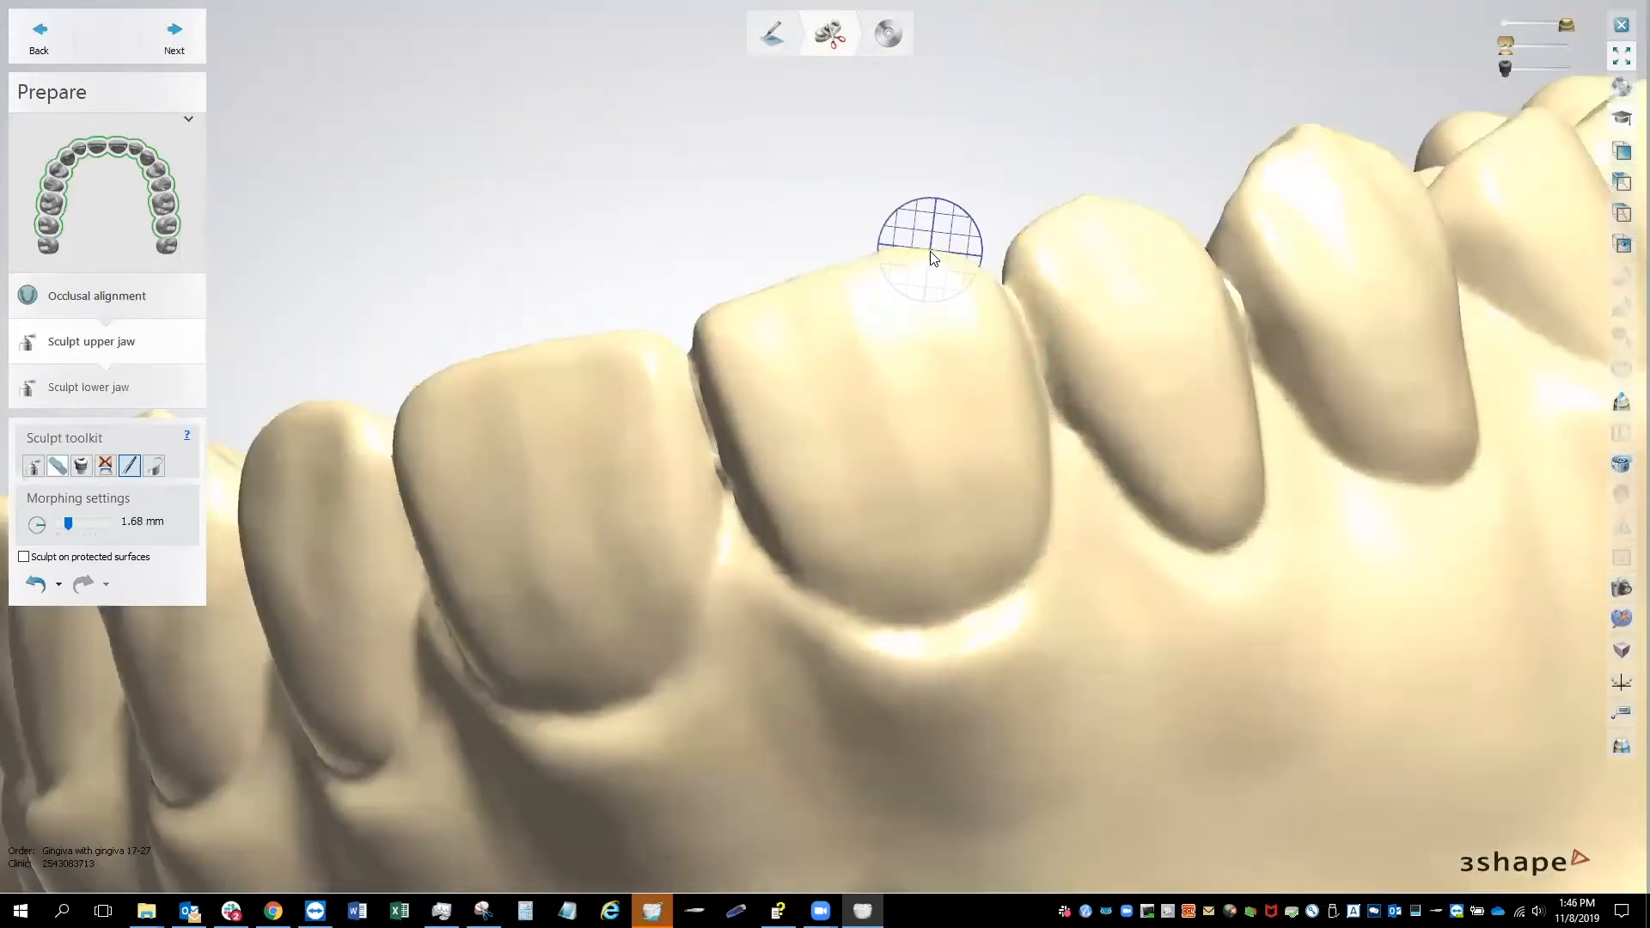
drag(876, 265, 865, 255)
right_drag(669, 316, 494, 361)
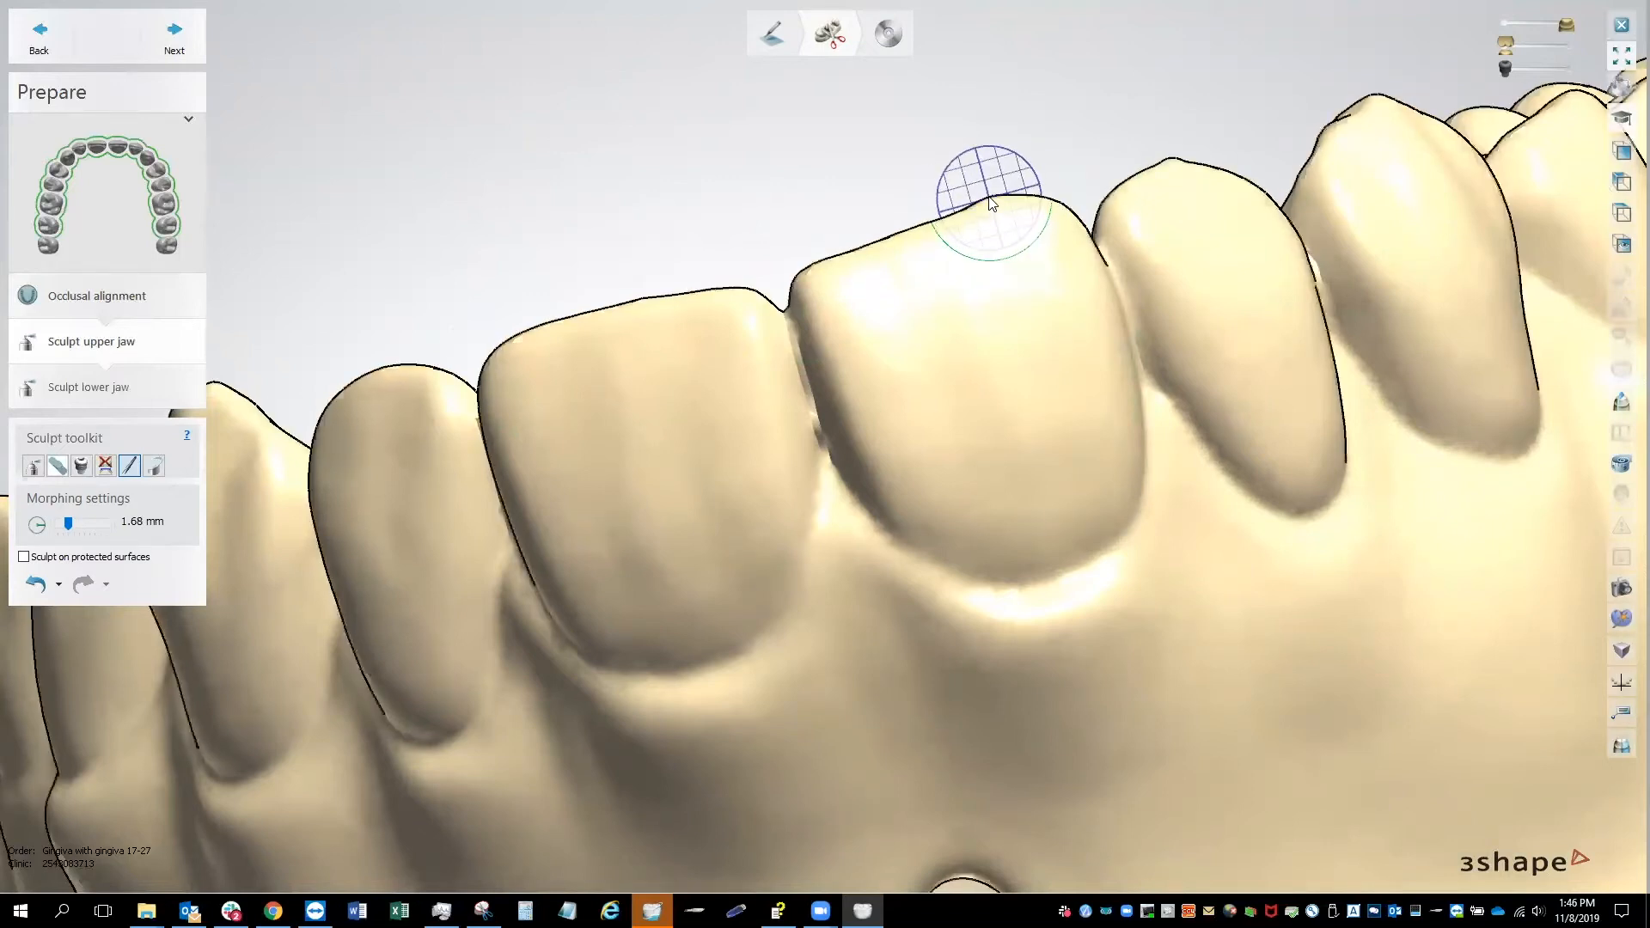
right_drag(964, 259, 710, 347)
scroll(906, 361, down, 6)
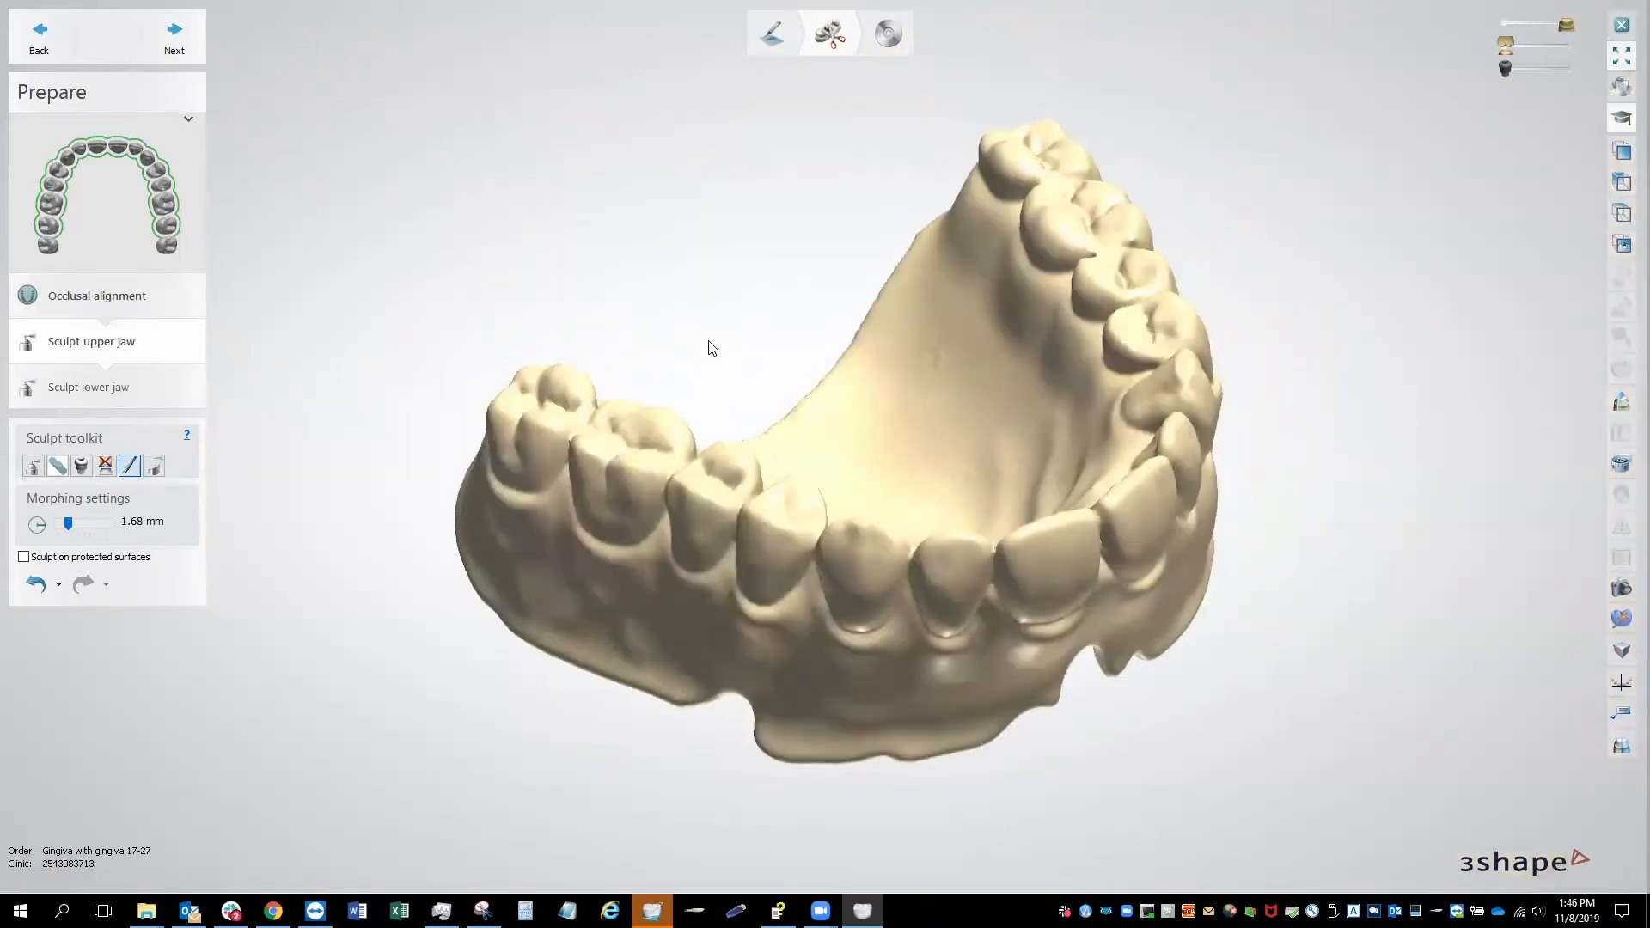
Step: Proceed to the lower jaw sculpting, look over the antagonist, and continue without edits to save the design
click(174, 49)
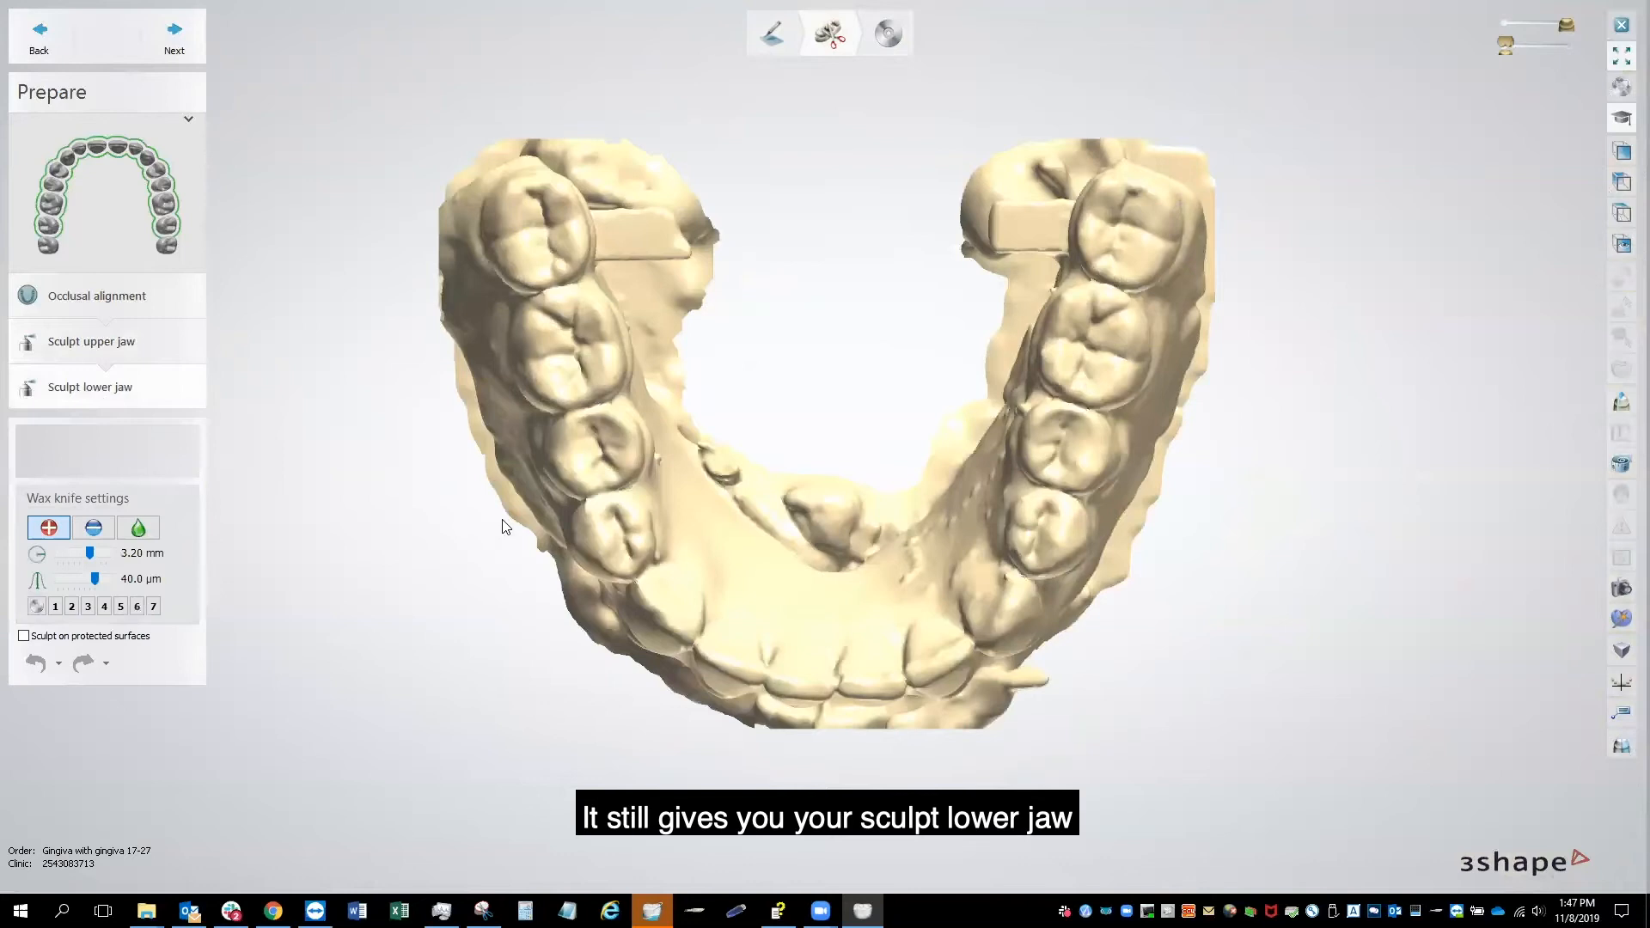
mouse_move(631, 543)
right_down()
mouse_move(818, 275)
mouse_move(653, 423)
mouse_move(545, 427)
right_up()
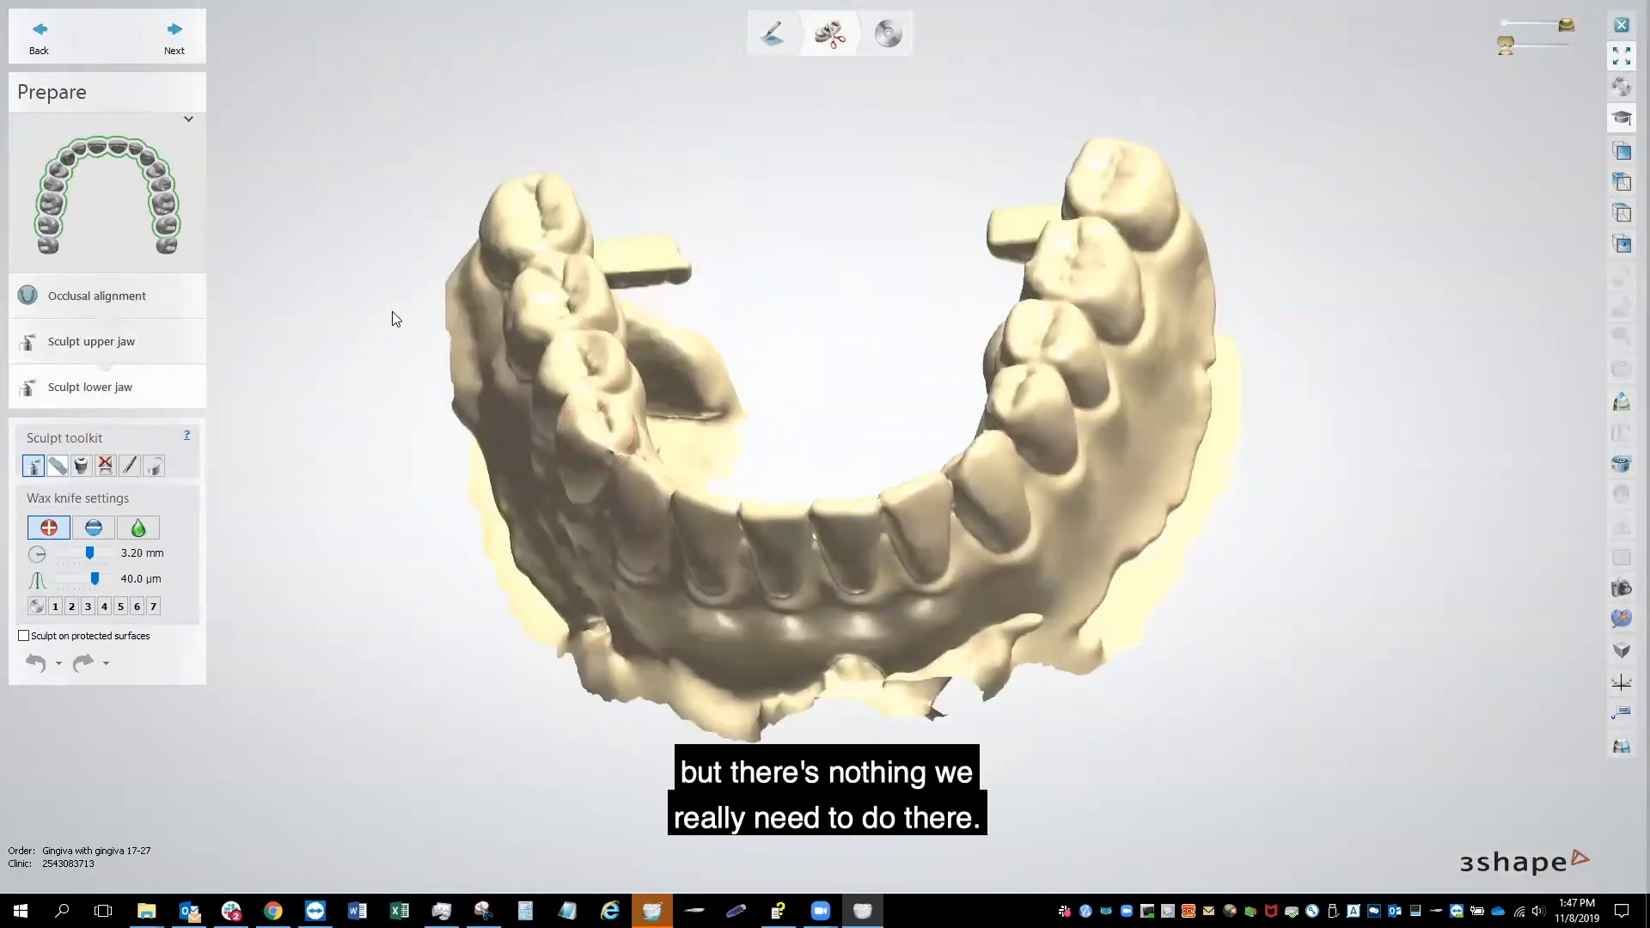
click(176, 41)
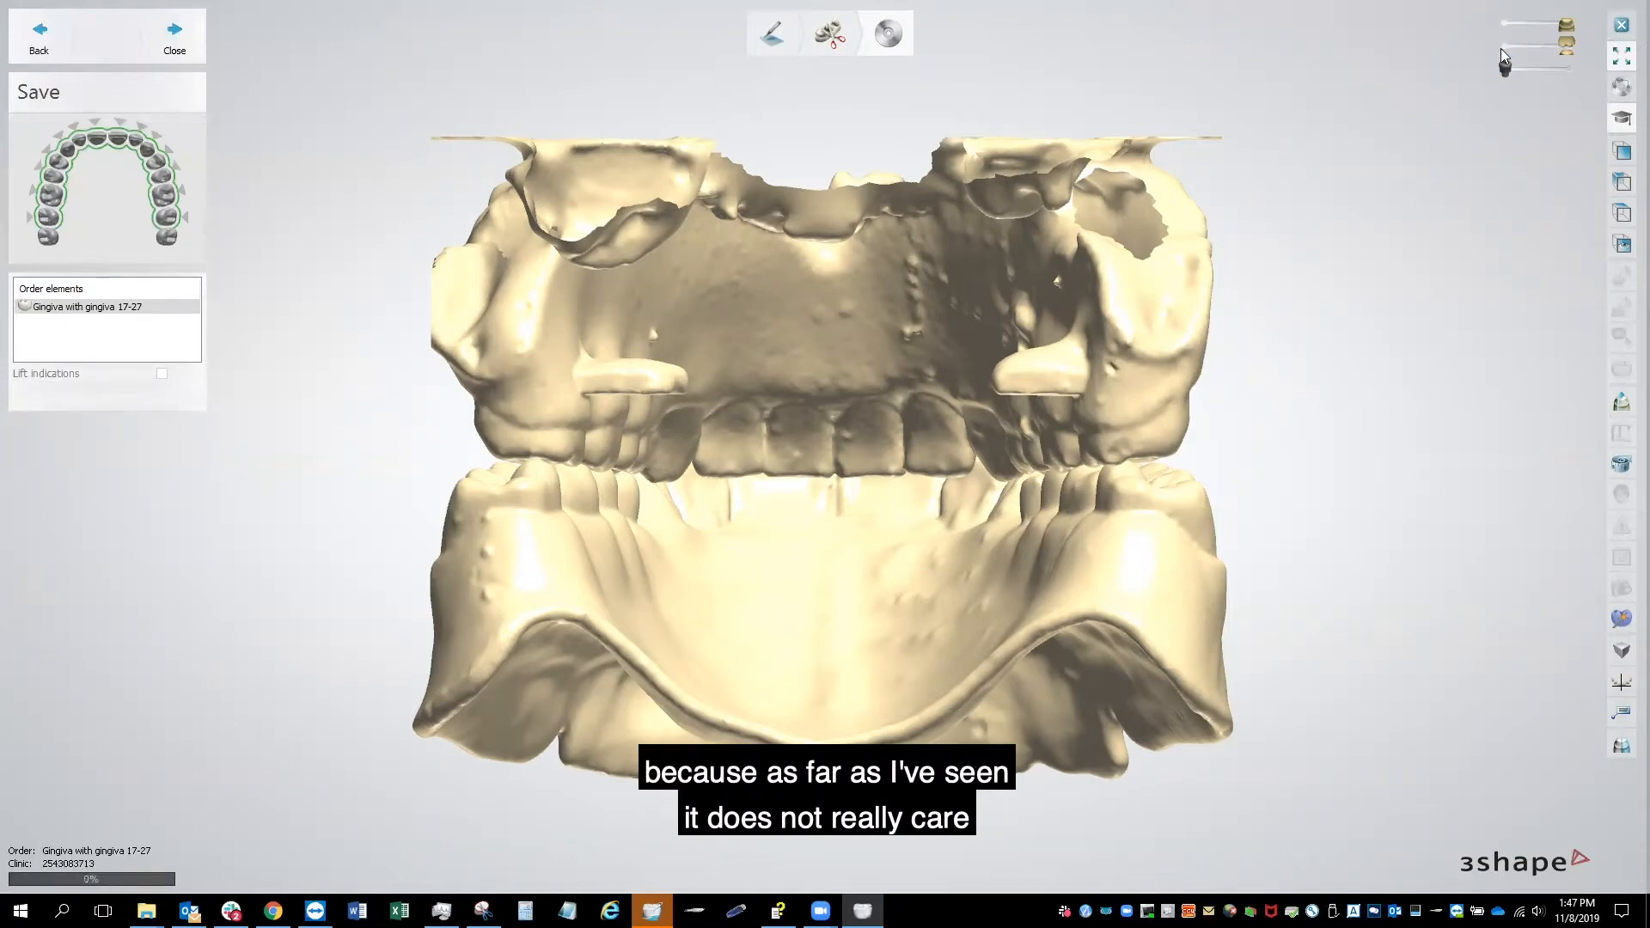
Step: Hide the antagonist to inspect the finished denture from the front, and close the saved design
click(1501, 48)
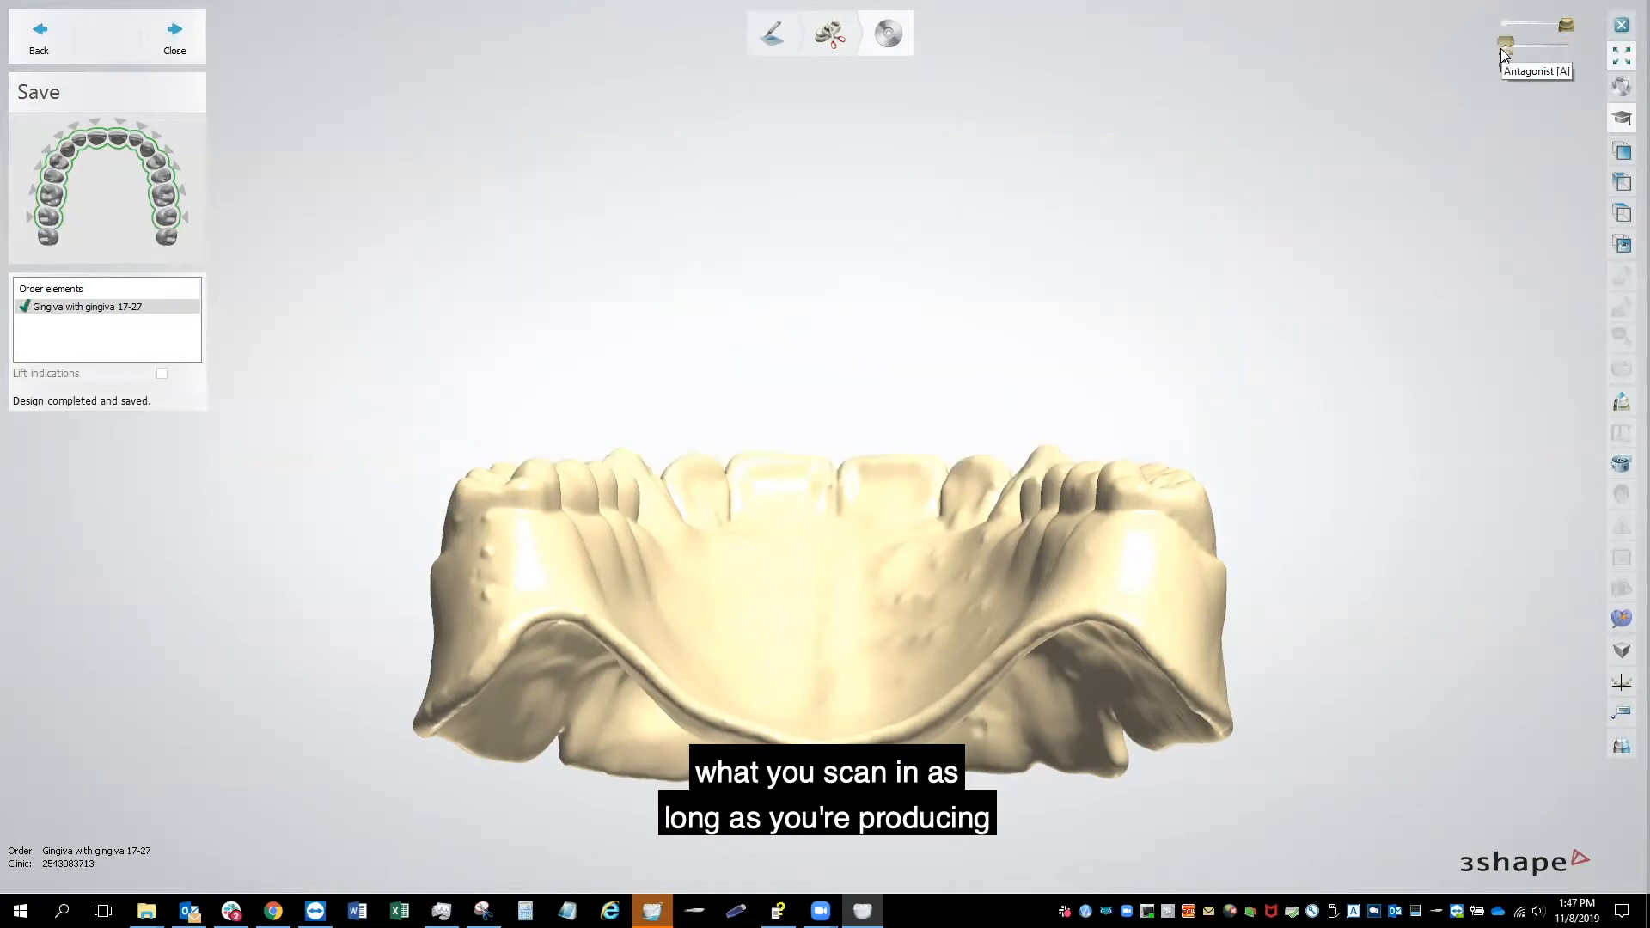
right_drag(706, 502, 982, 623)
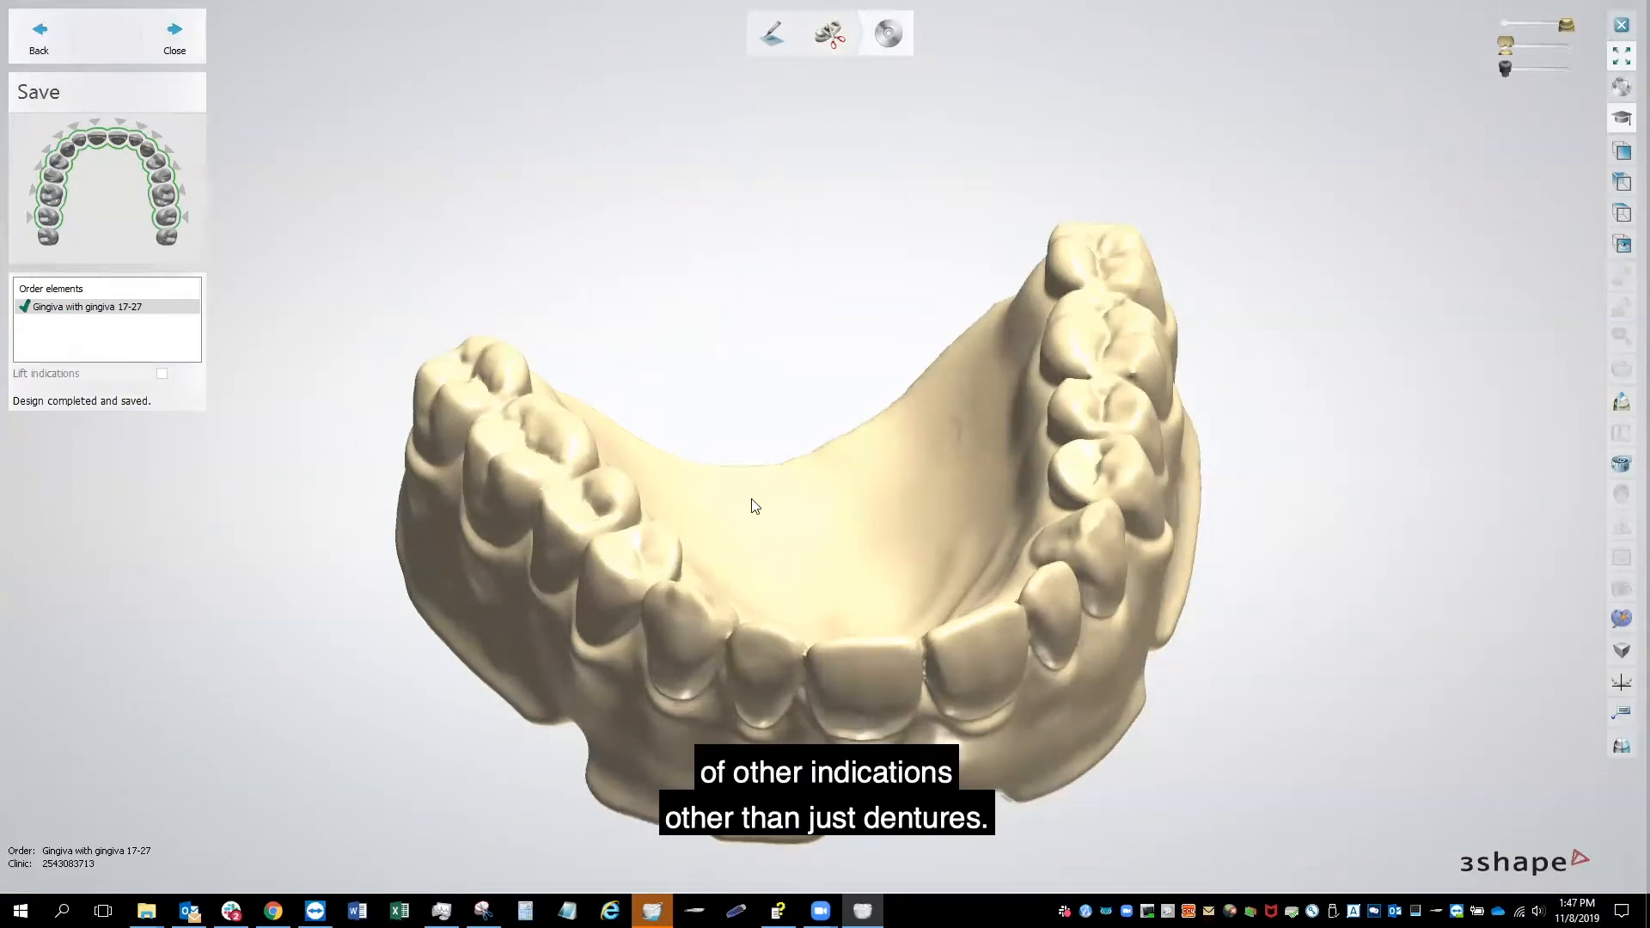
right_drag(962, 666, 978, 634)
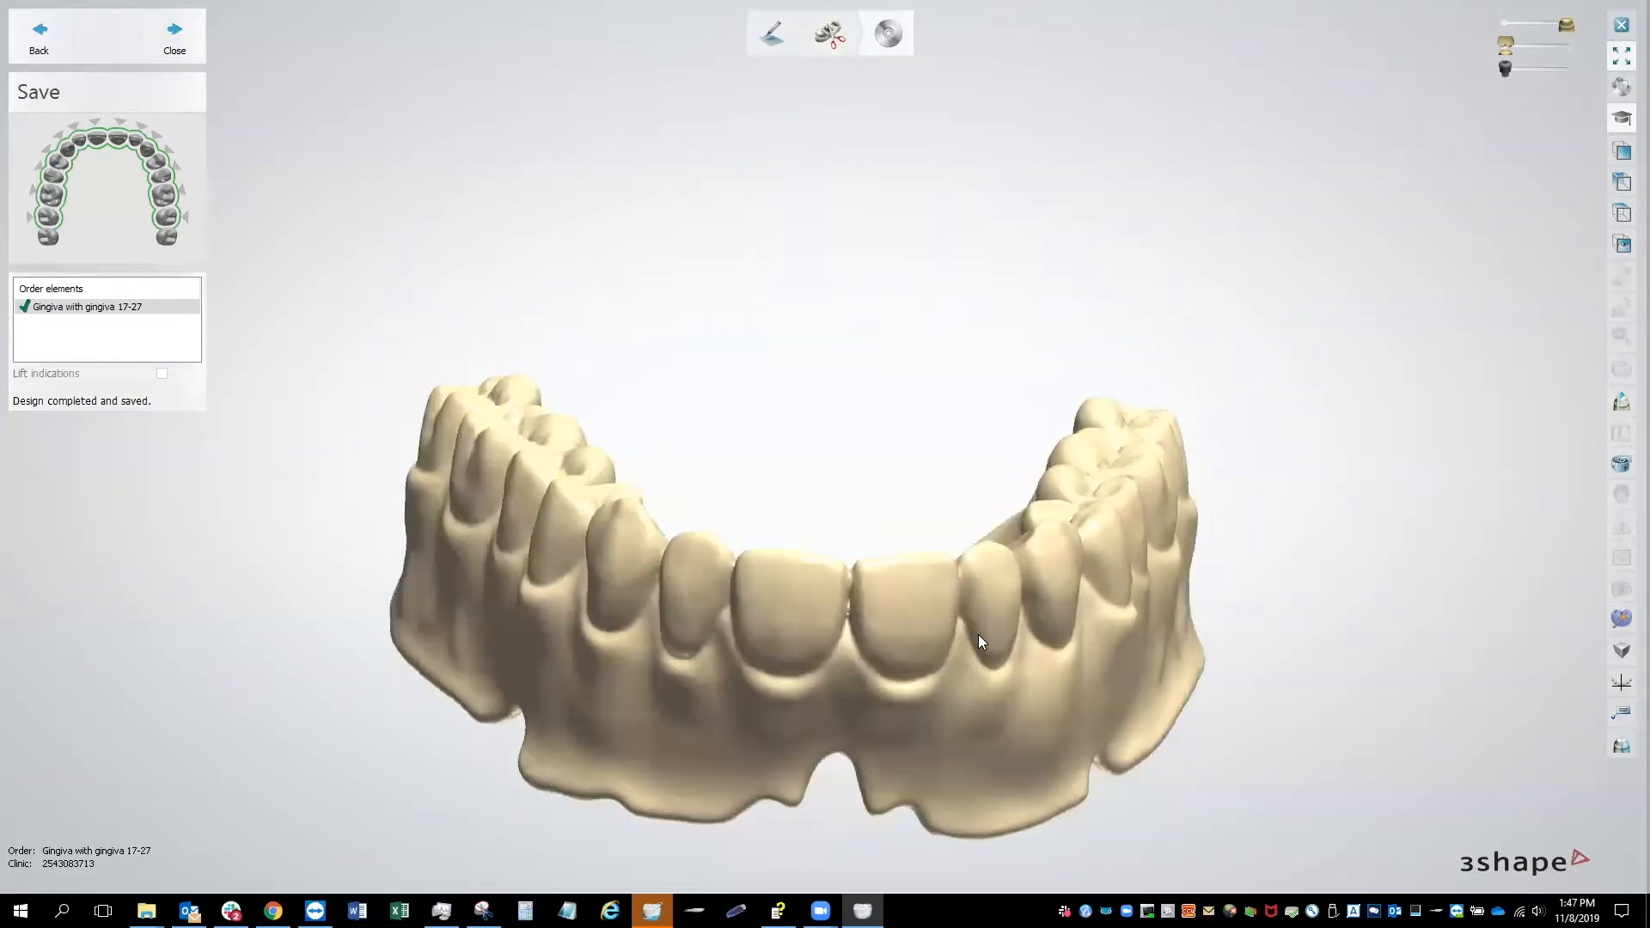
click(190, 40)
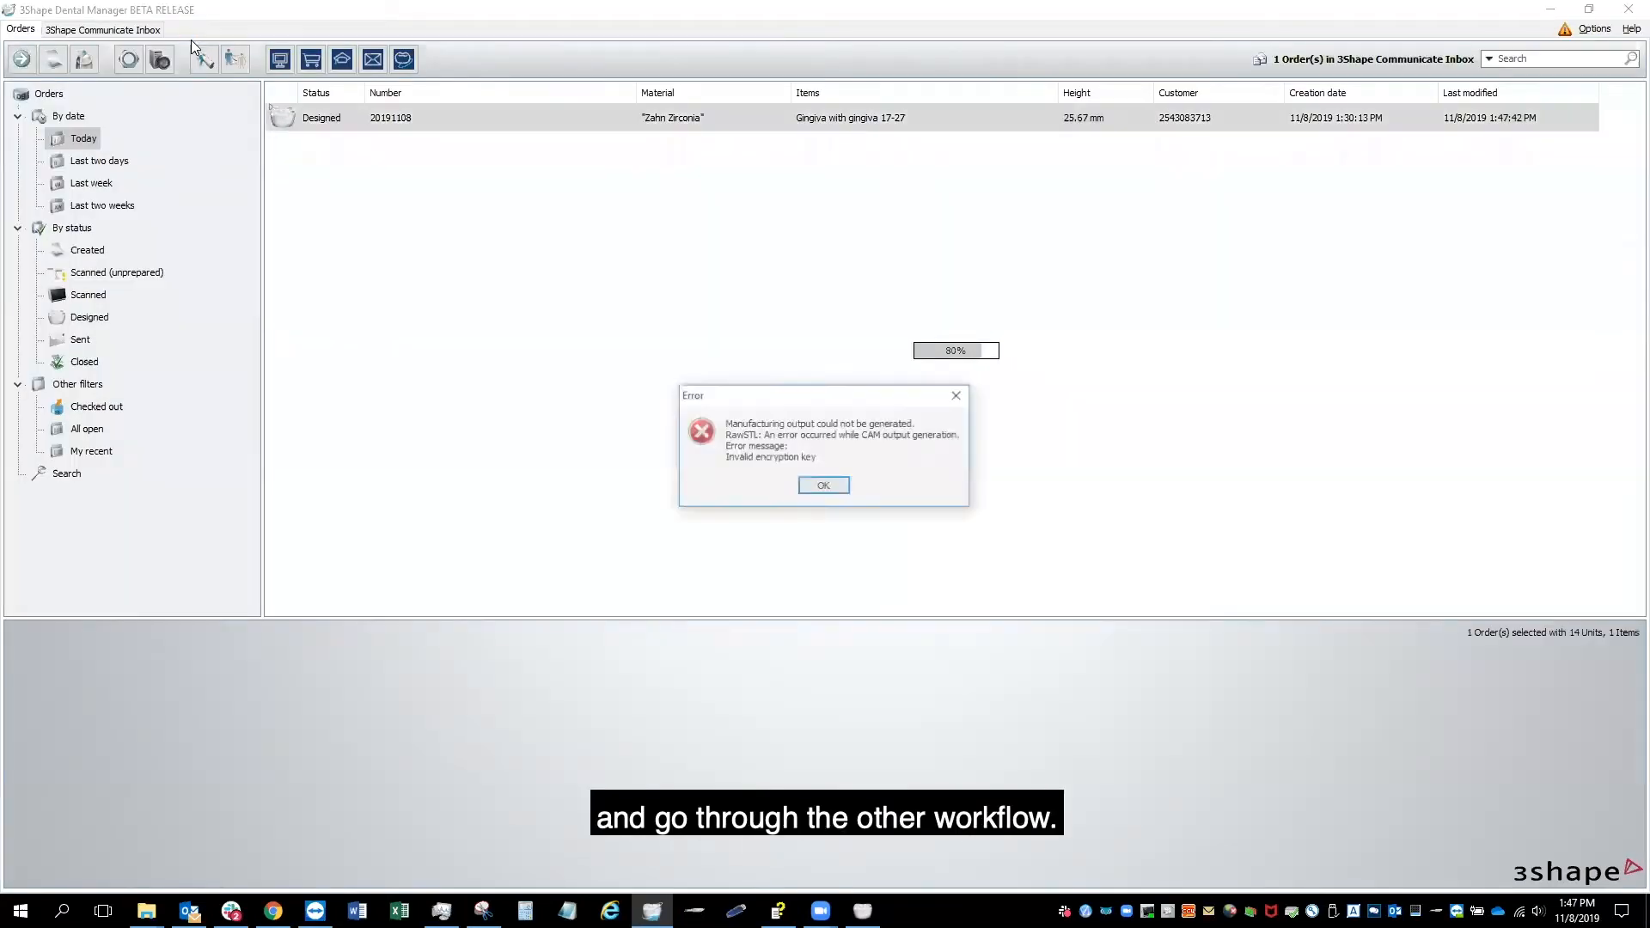
Step: Dismiss the manufacturing output error, duplicate the designed order together with its scans, and open the copy for modification
click(823, 487)
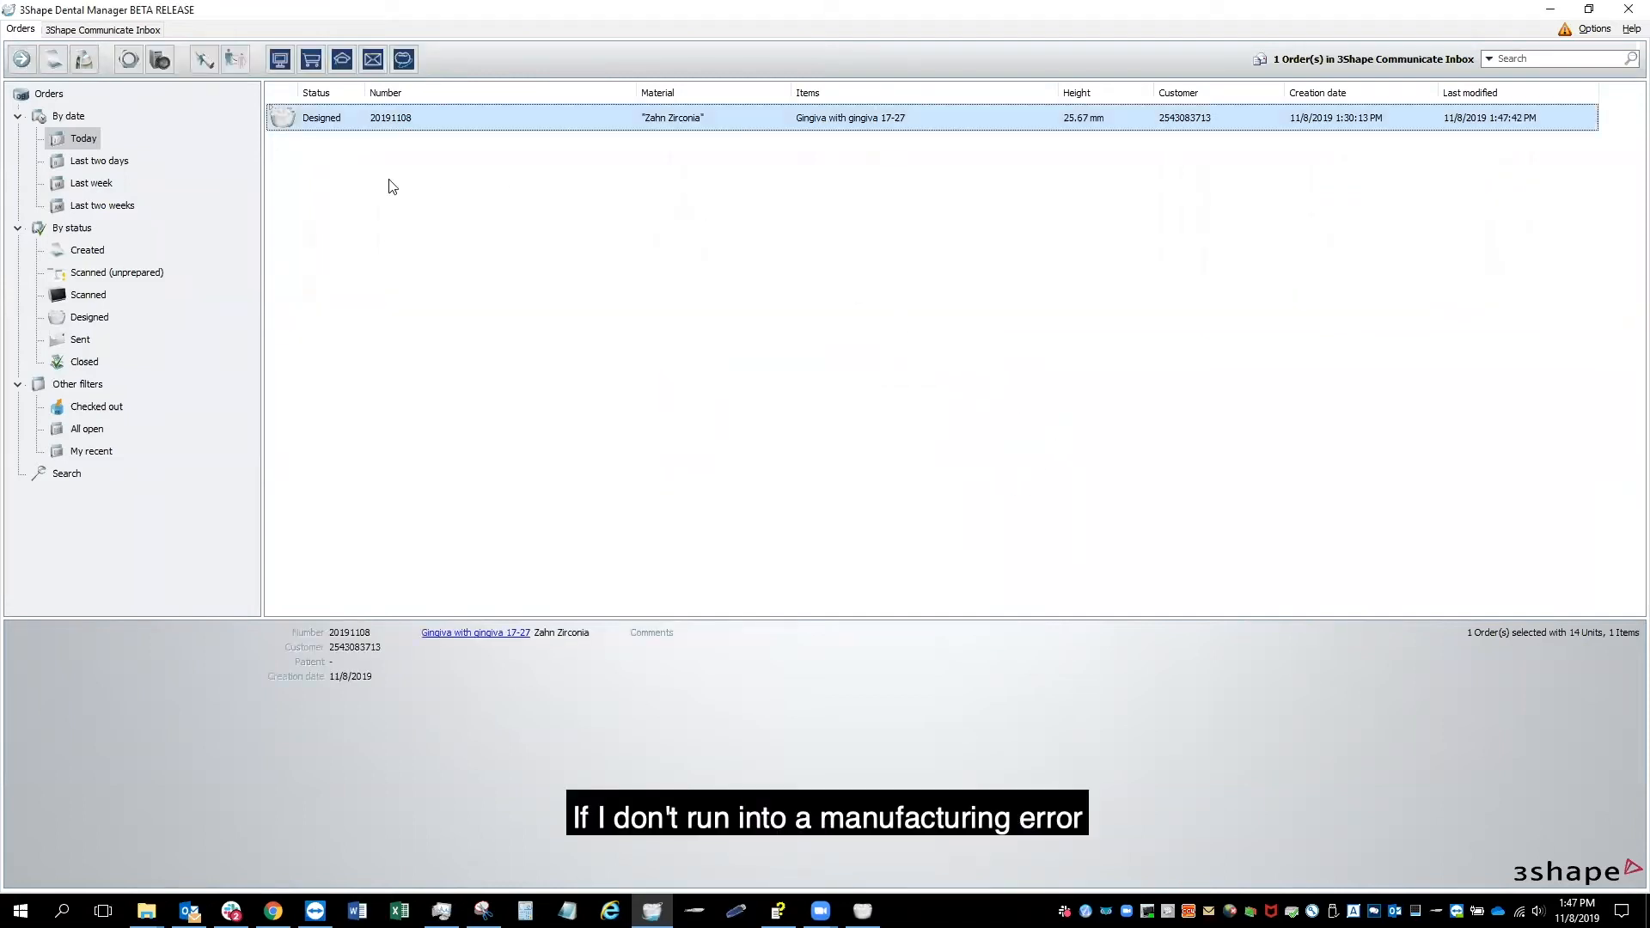
right_click(324, 123)
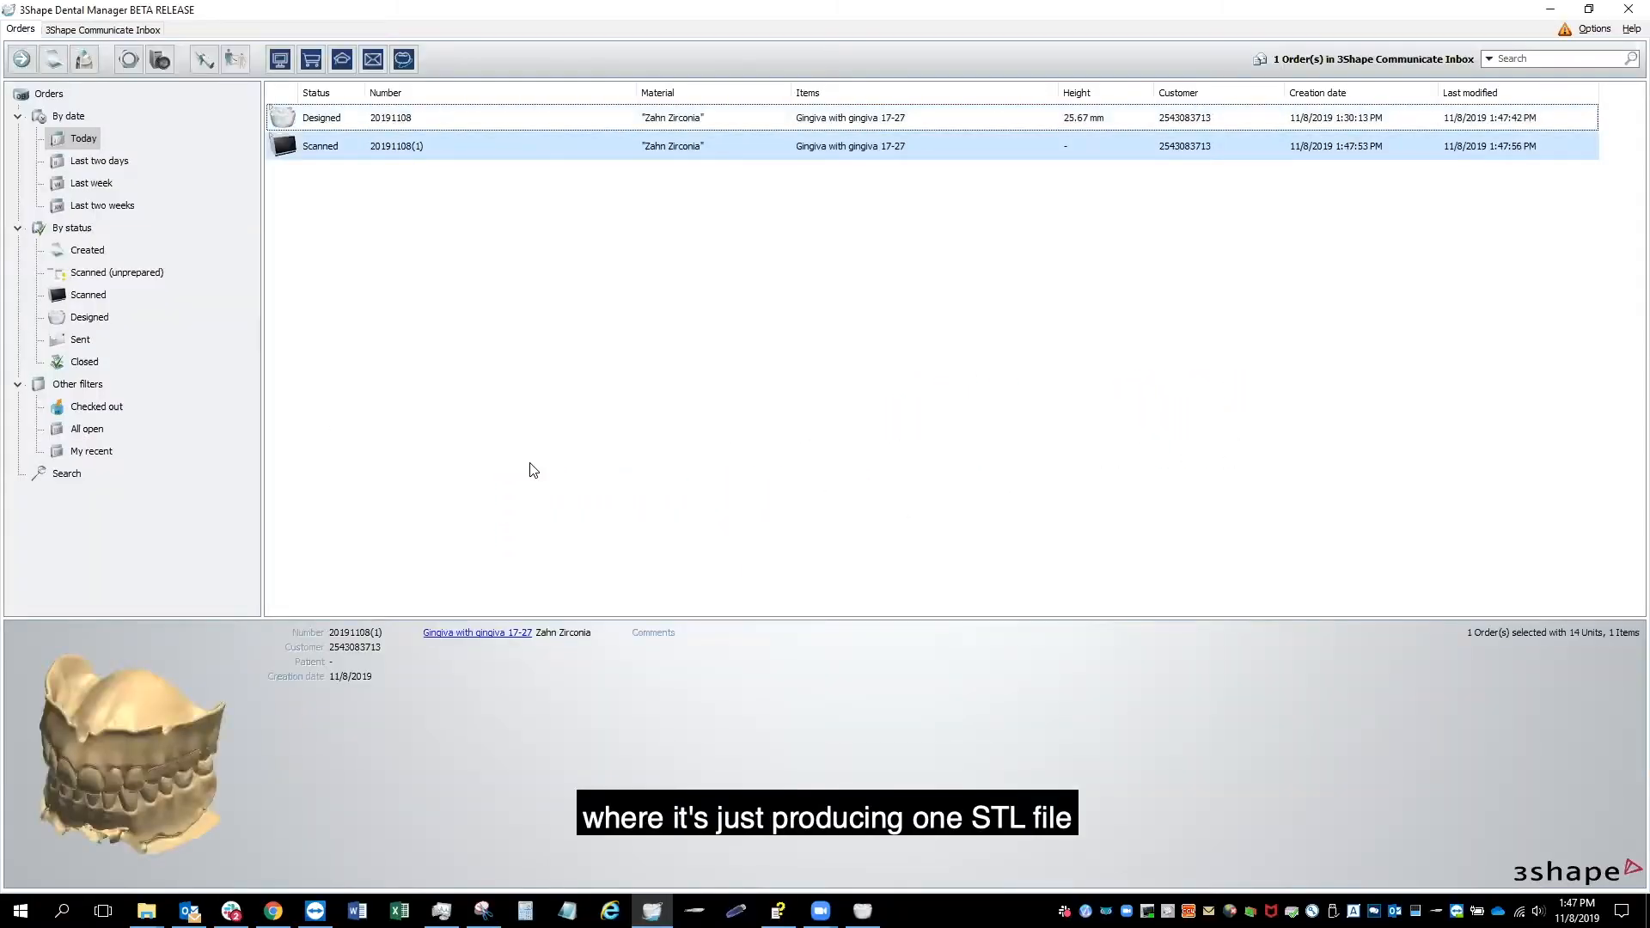
right_click(462, 153)
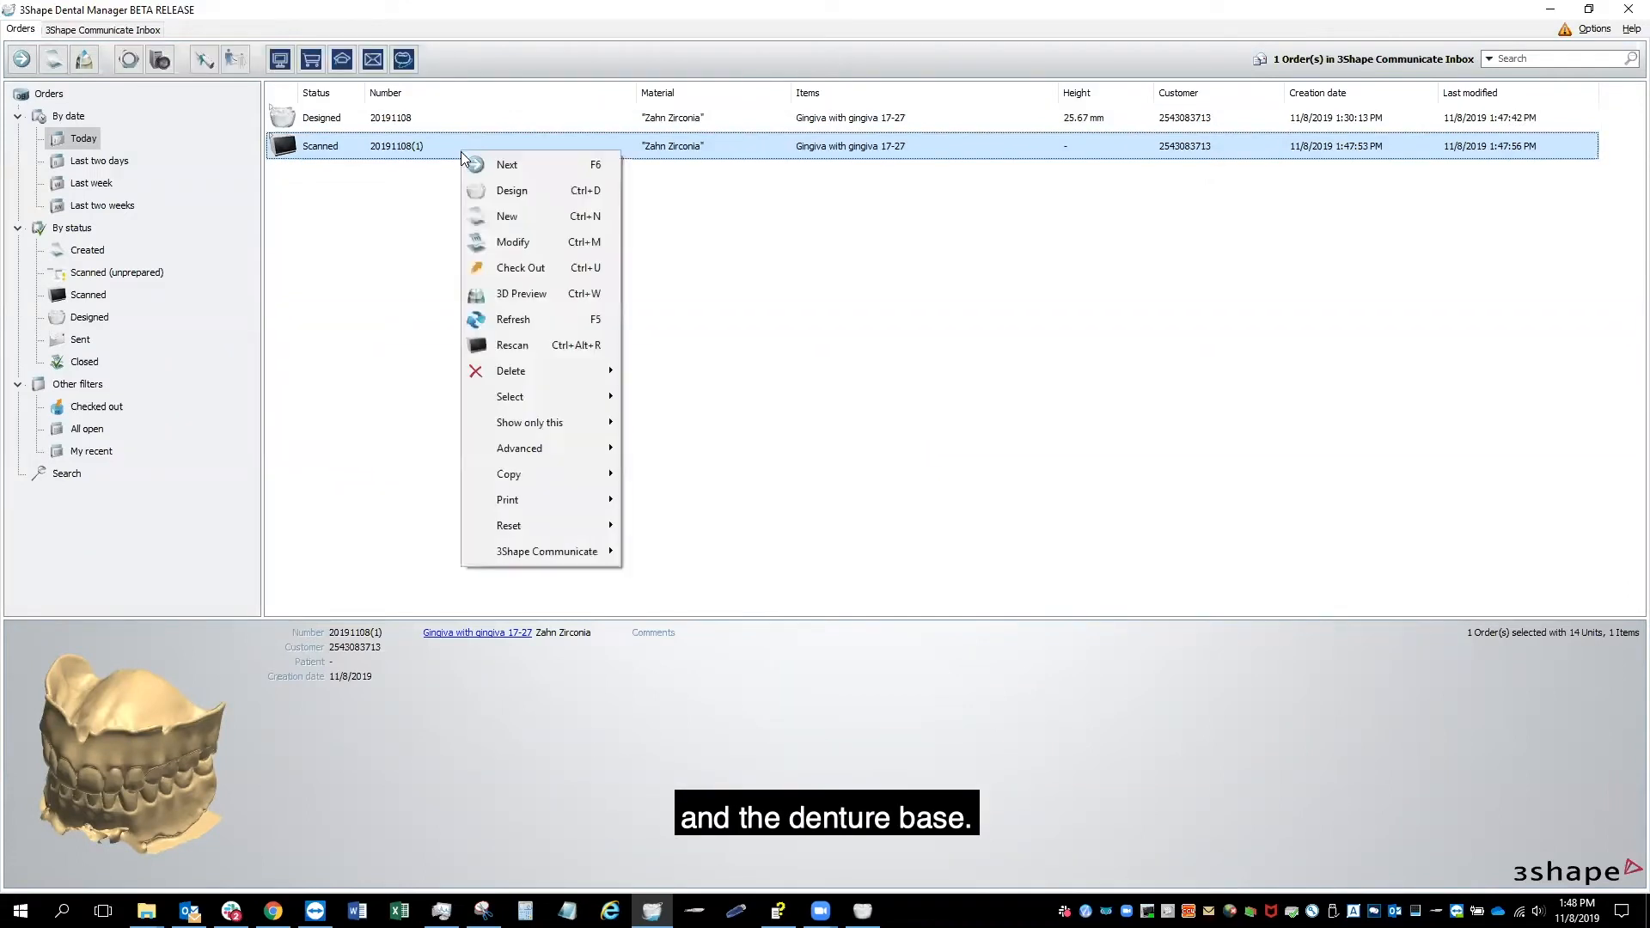
click(512, 243)
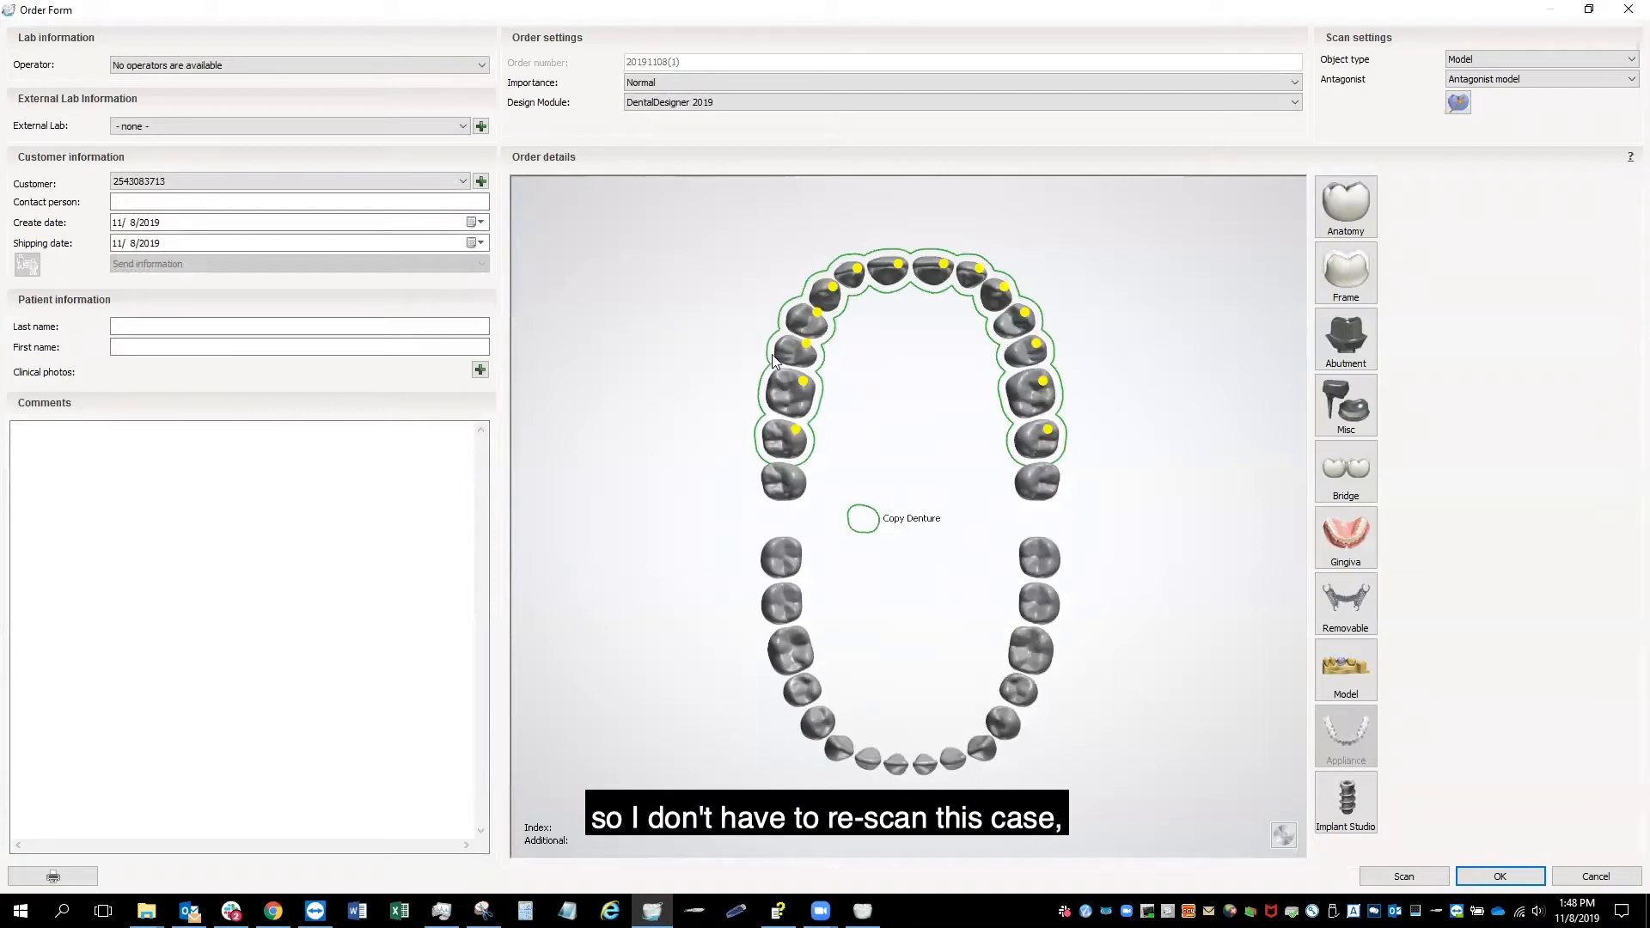
Step: Clear the existing Copy Denture setup from upper teeth 17 to 27 and select the same range of teeth again
click(797, 441)
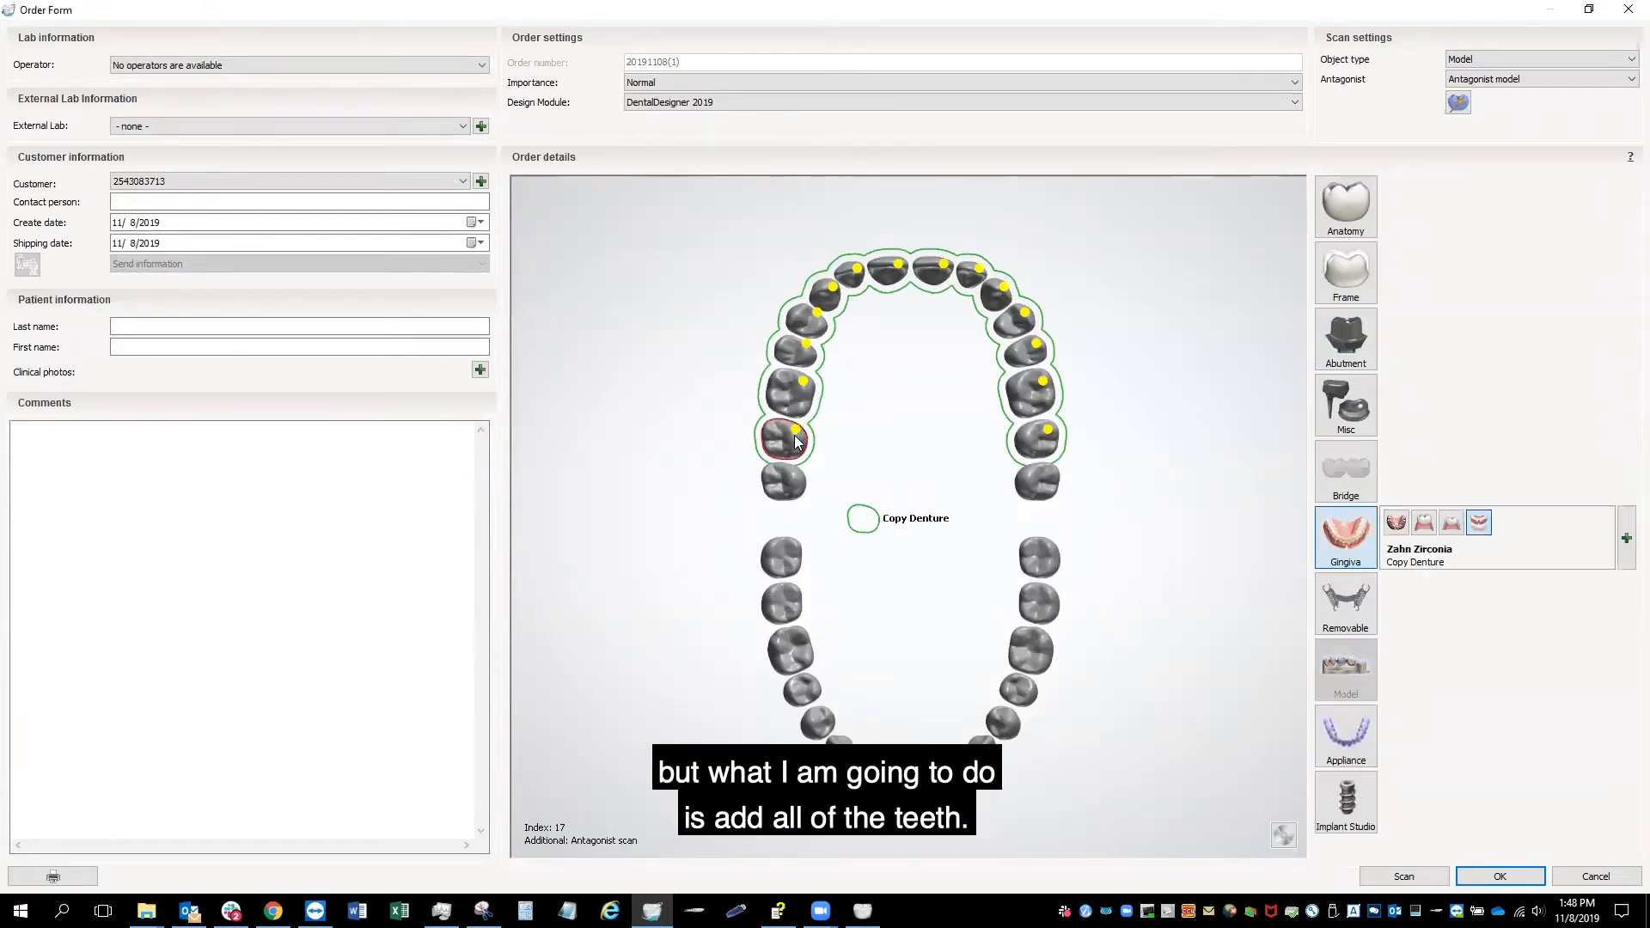
click(1038, 437)
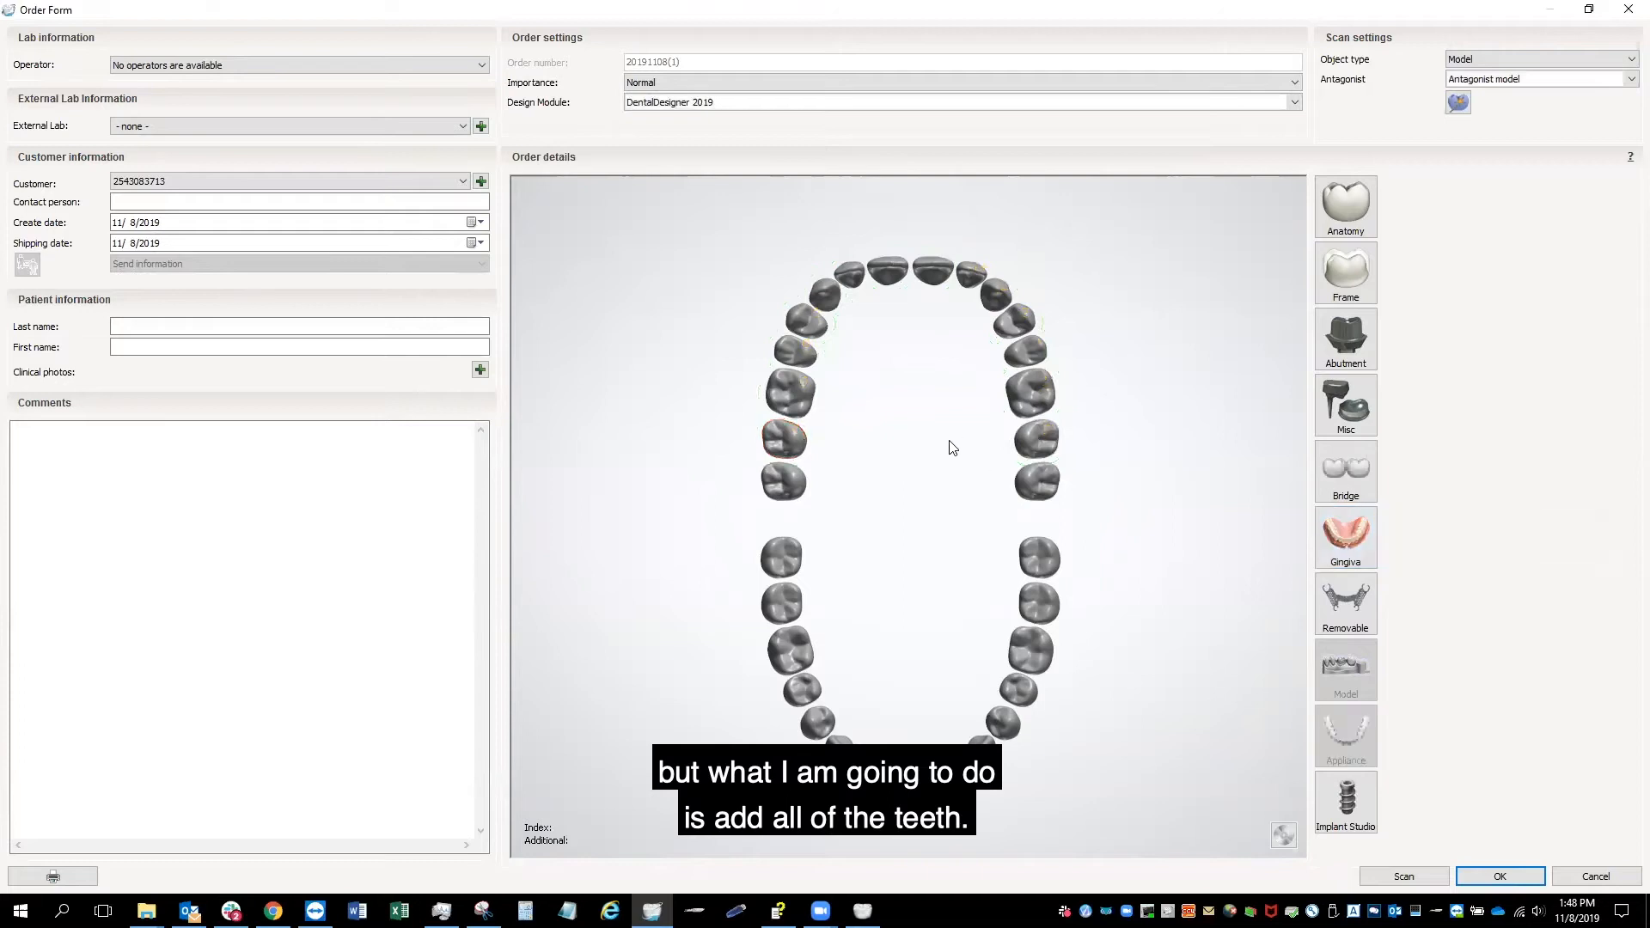
click(783, 436)
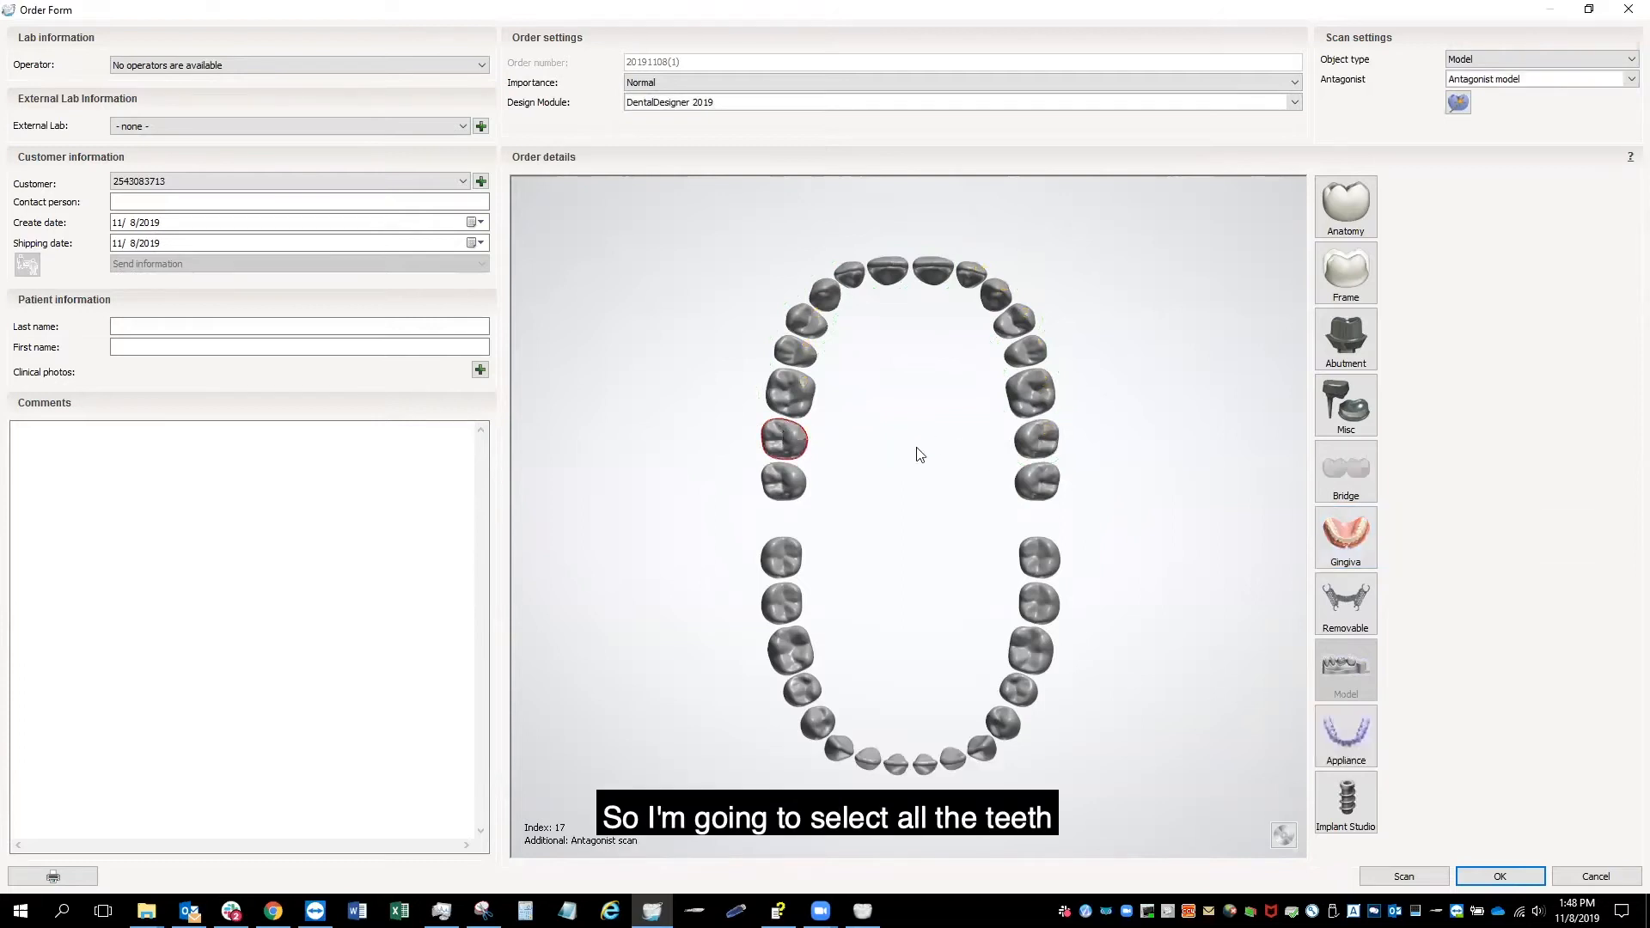
shift+click(1037, 442)
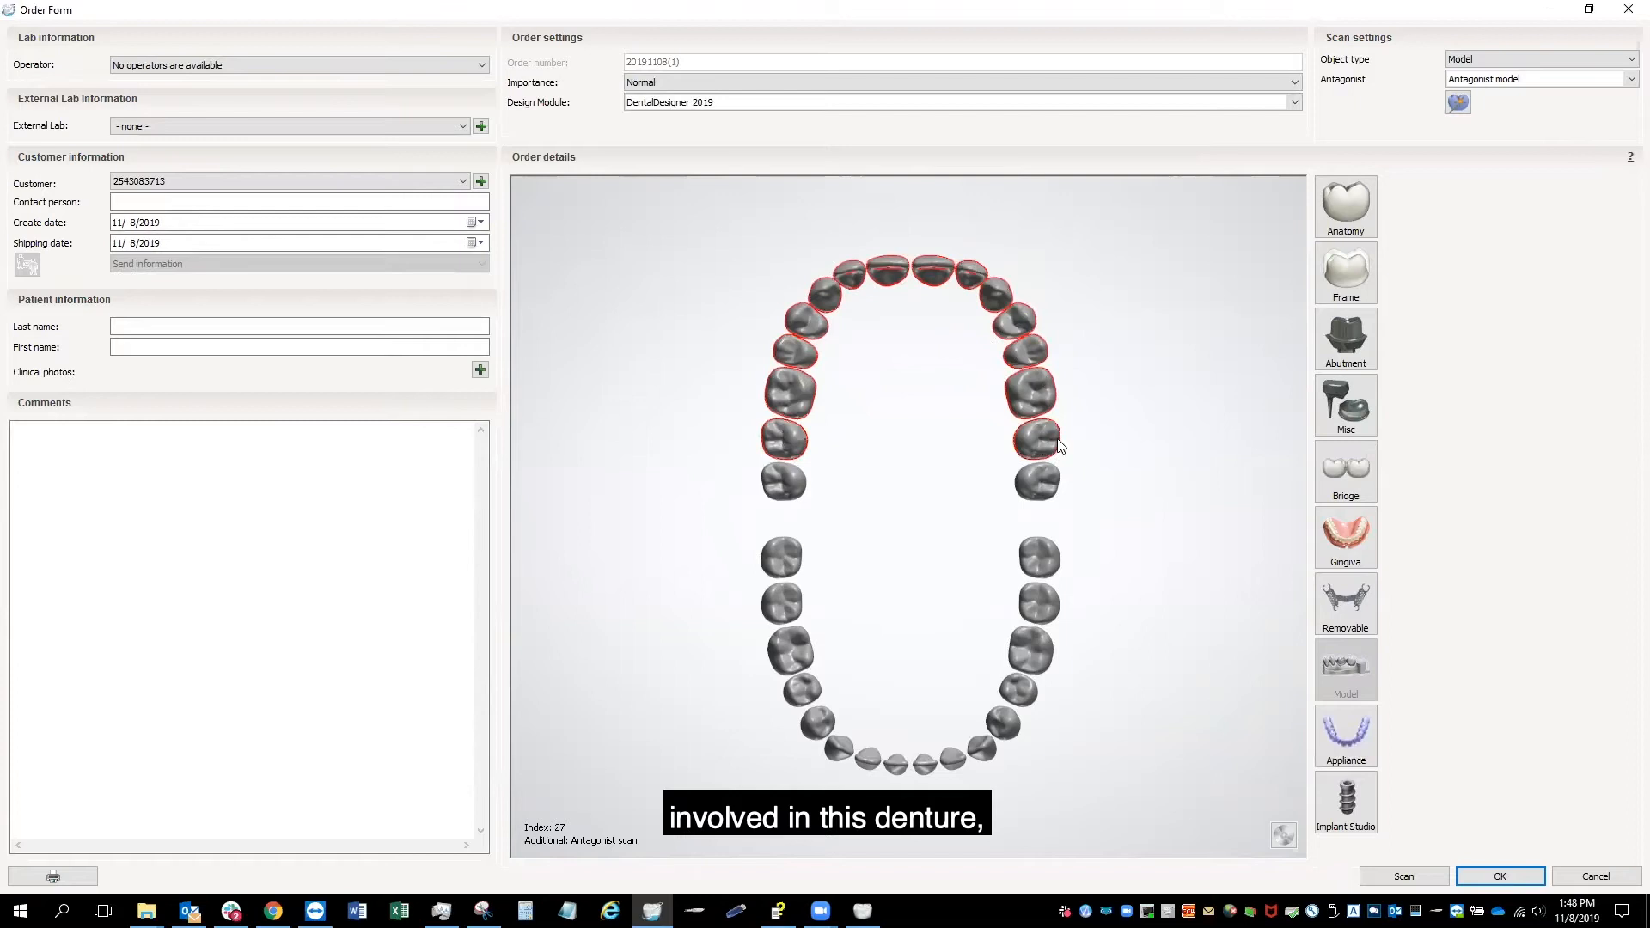
Step: Assign the Artificial Tooth anatomy type and Copy Denture gingiva to the selected teeth, both in Zahn Emax CAD
click(1343, 204)
click(1536, 194)
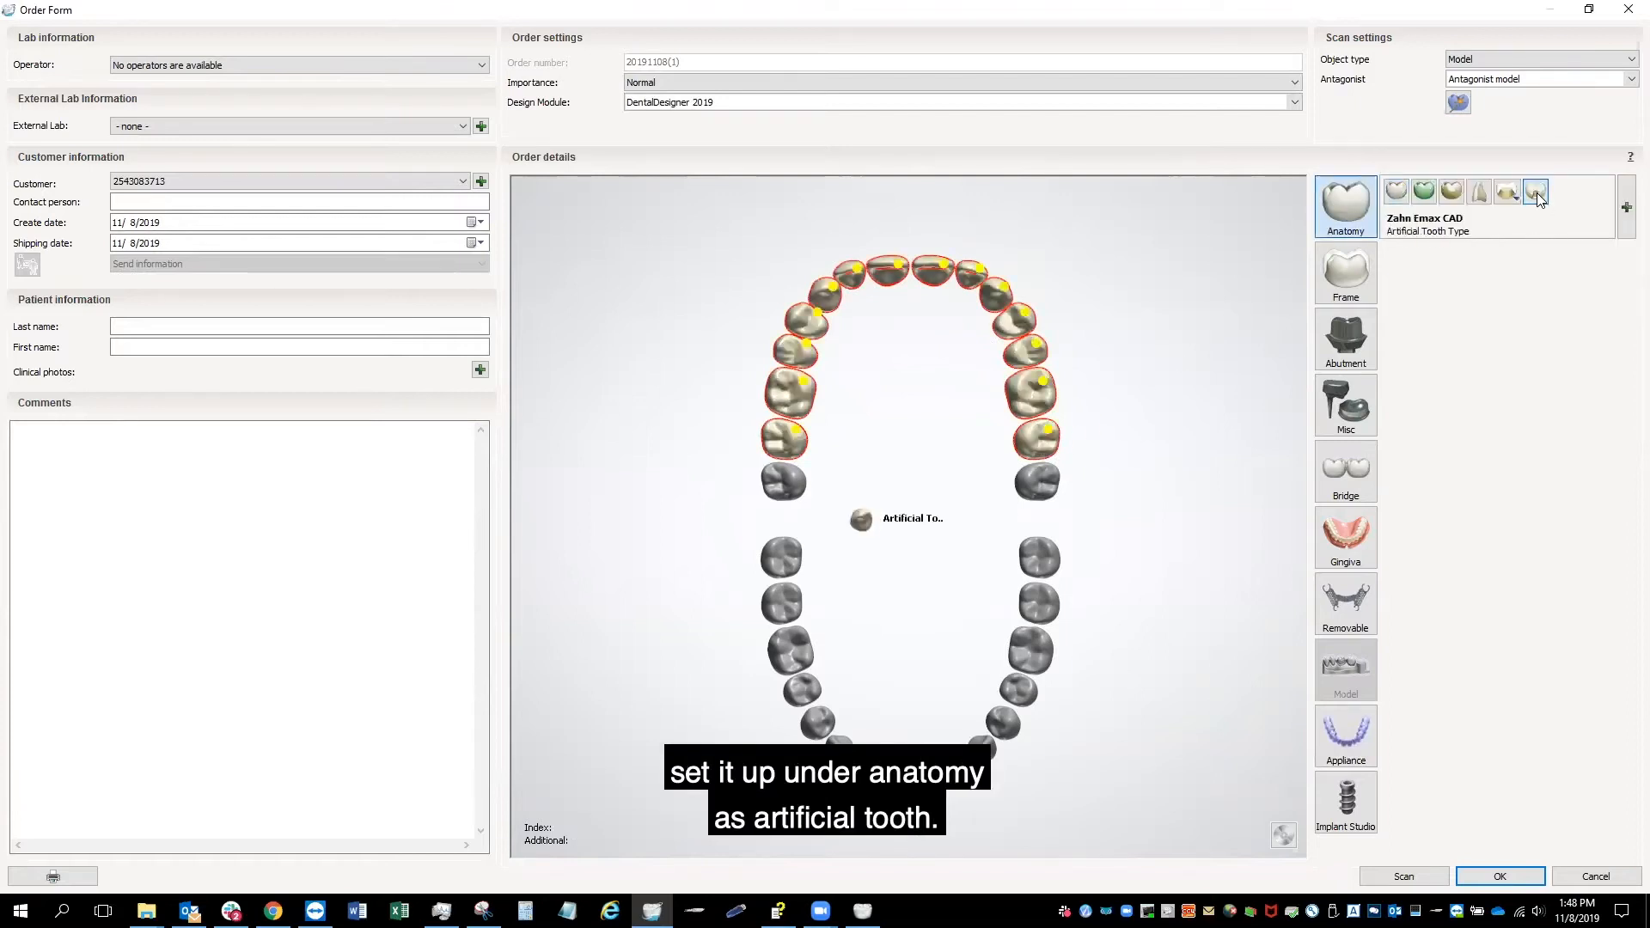
click(1346, 534)
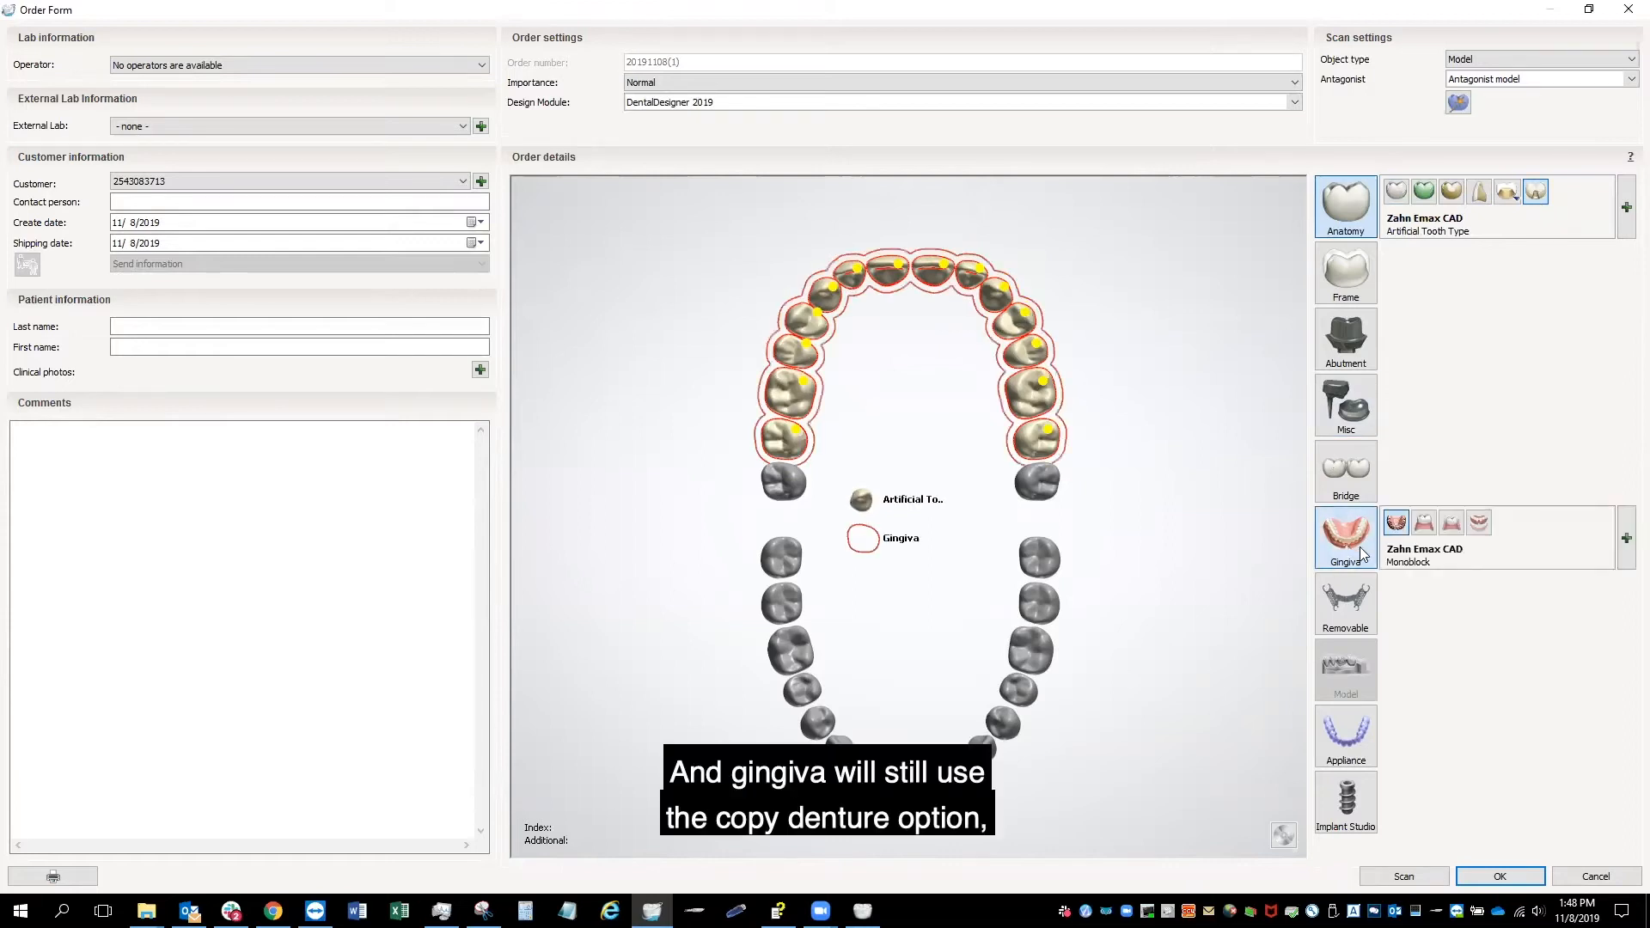
click(1478, 526)
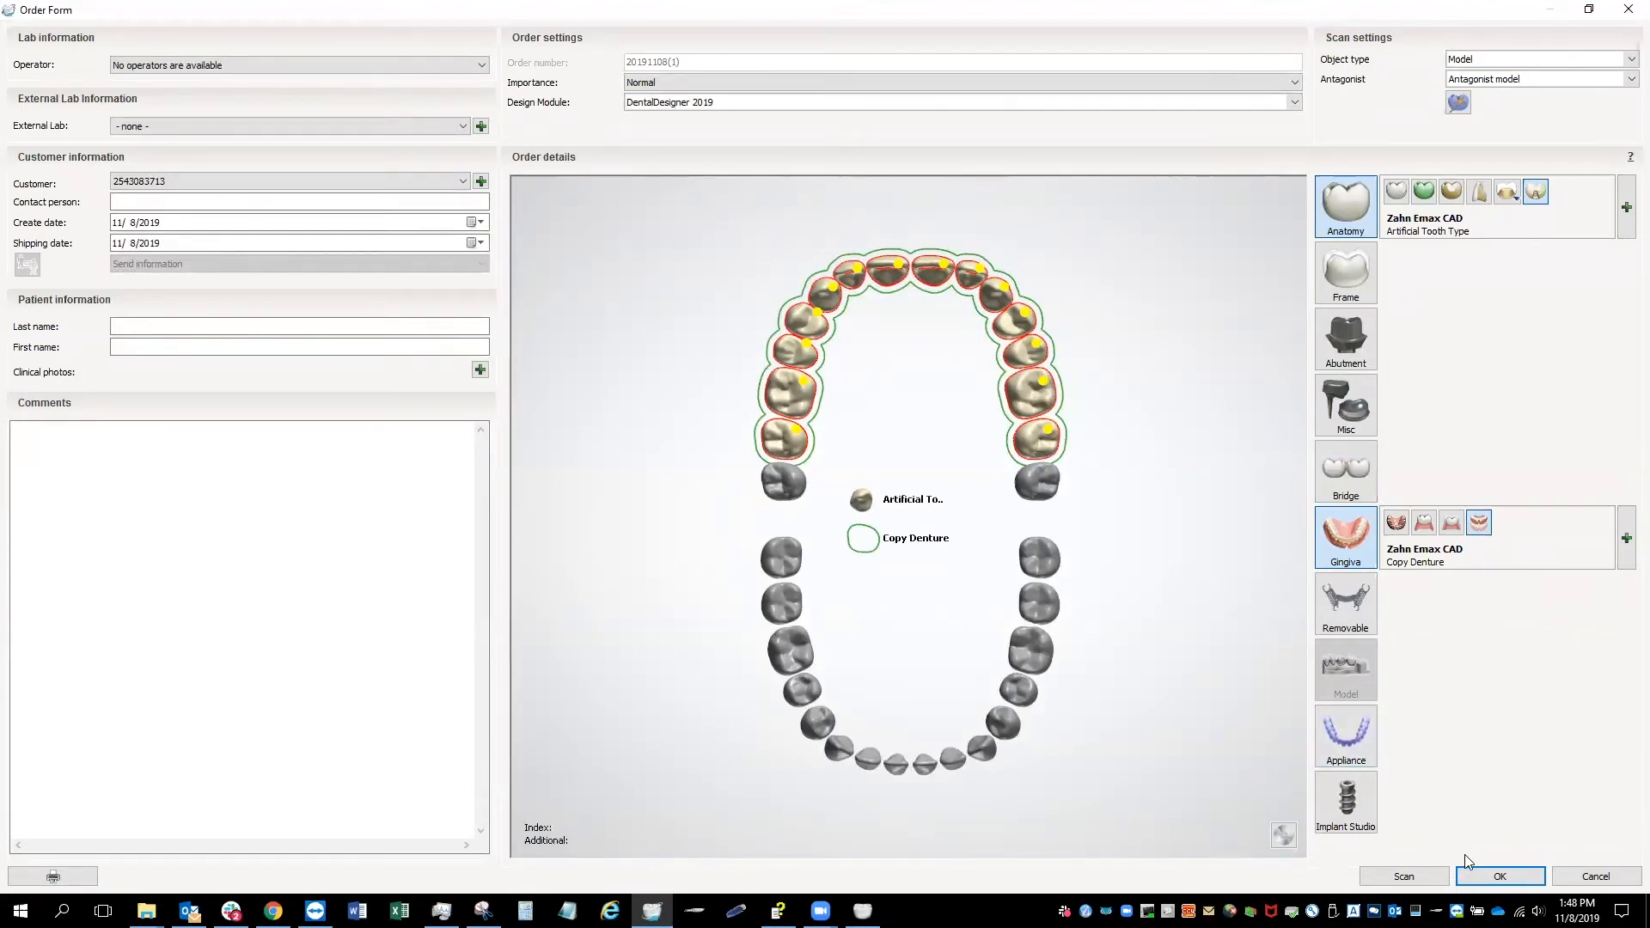
Step: Save the modified order without rescanning and open it for design, starting a new design instead of keeping the existing one
click(1479, 884)
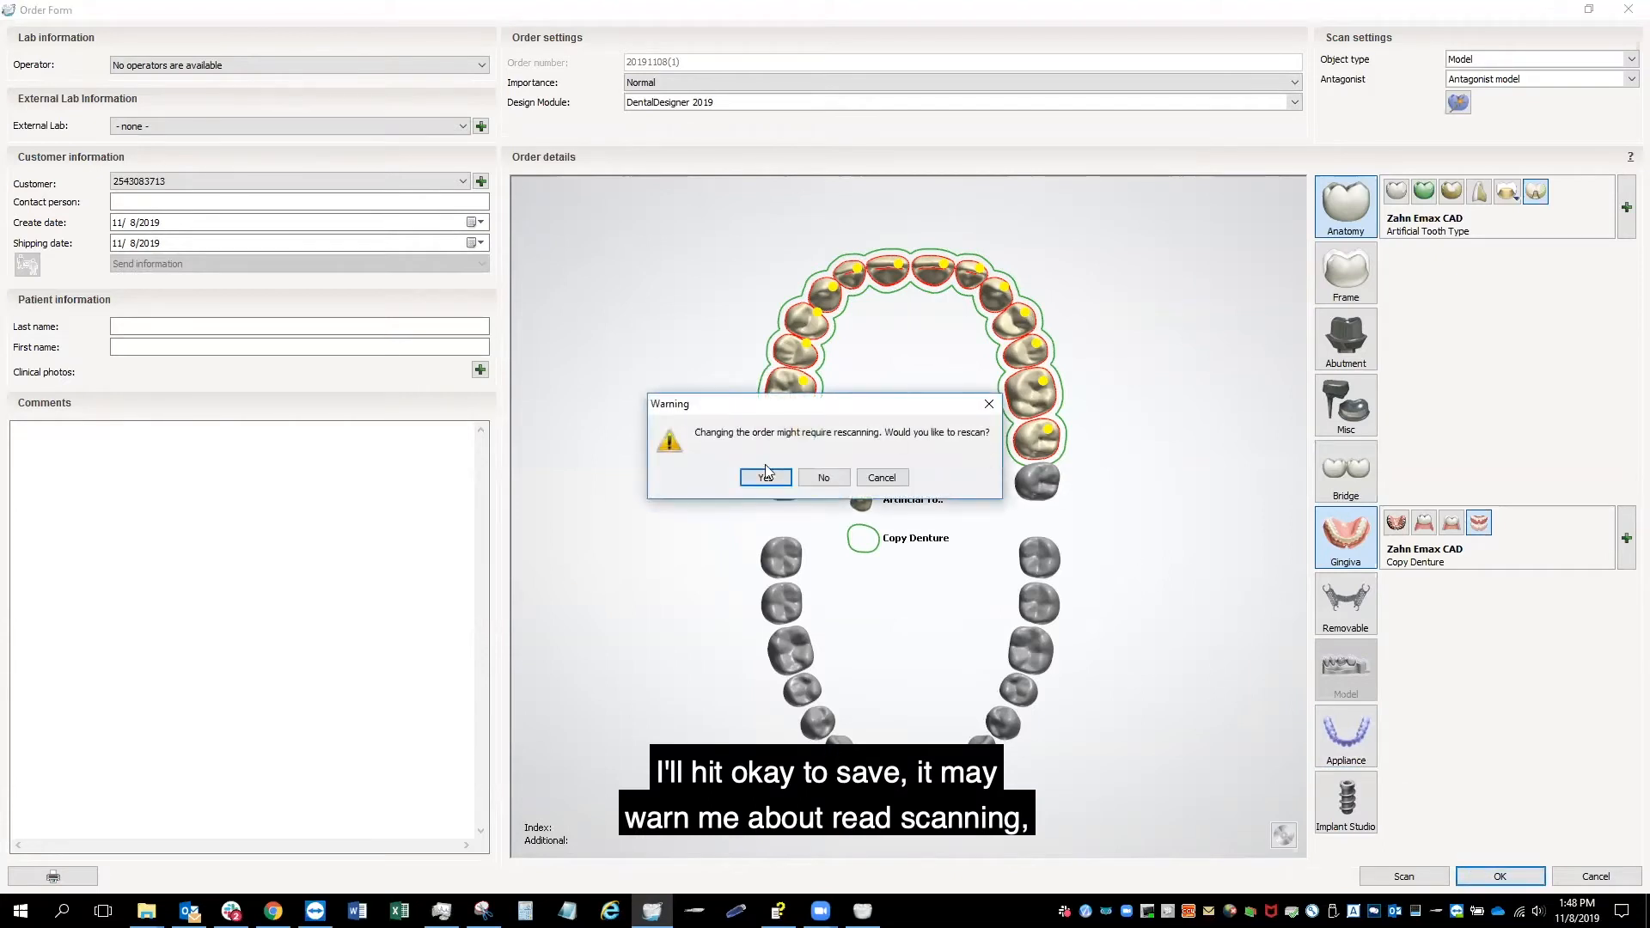
click(827, 477)
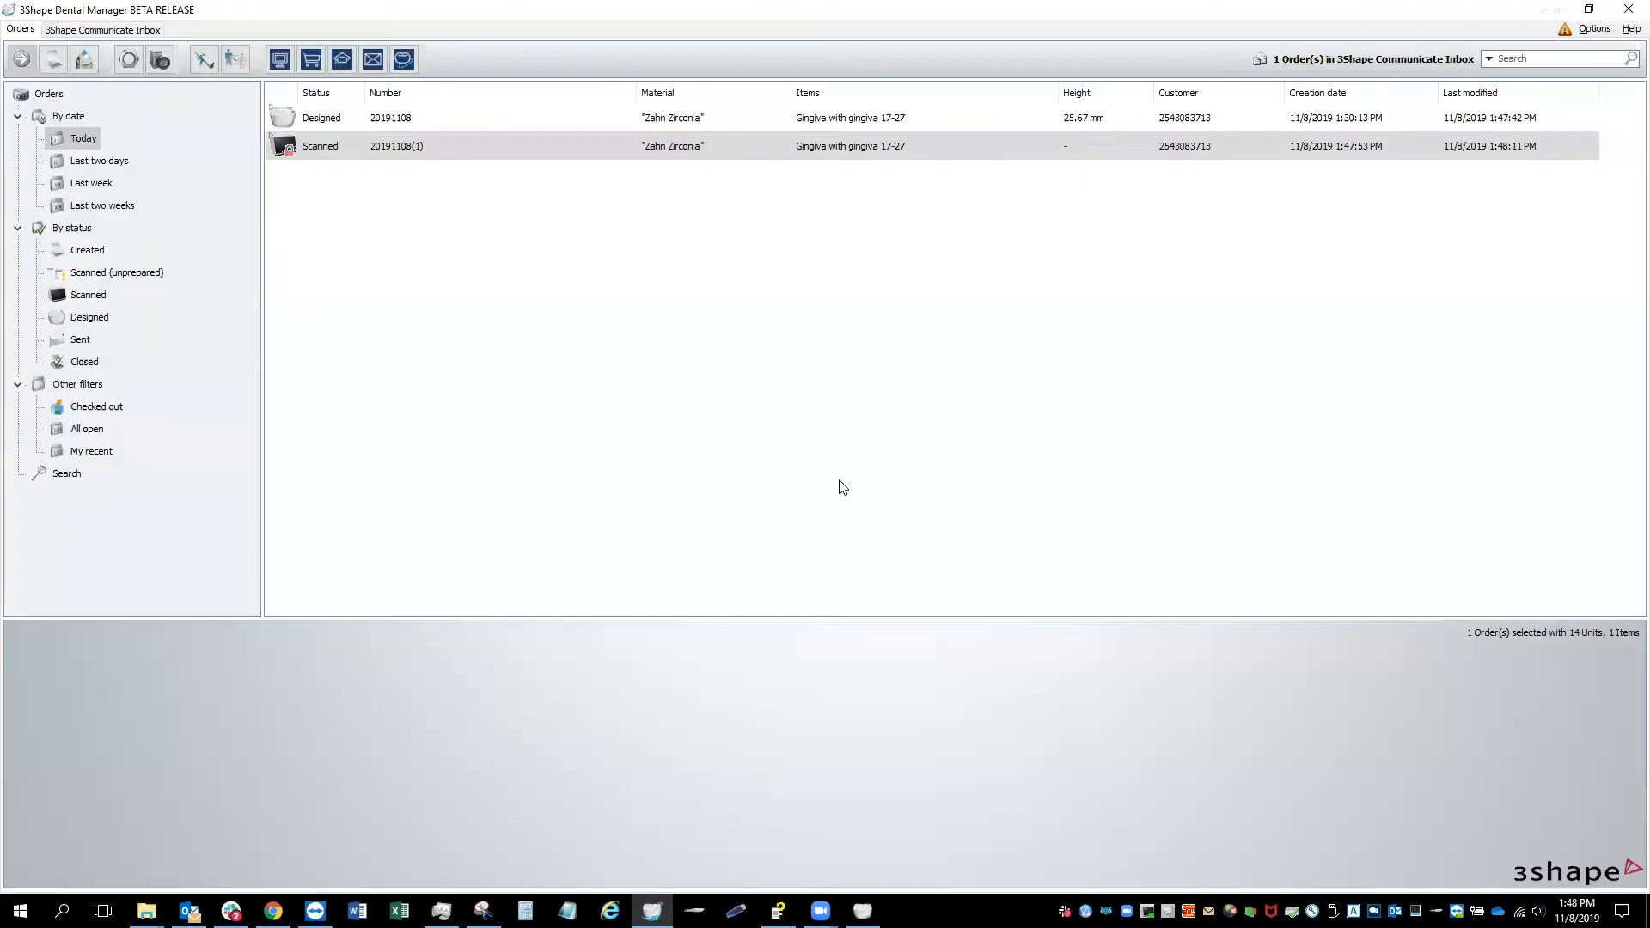
right_click(369, 150)
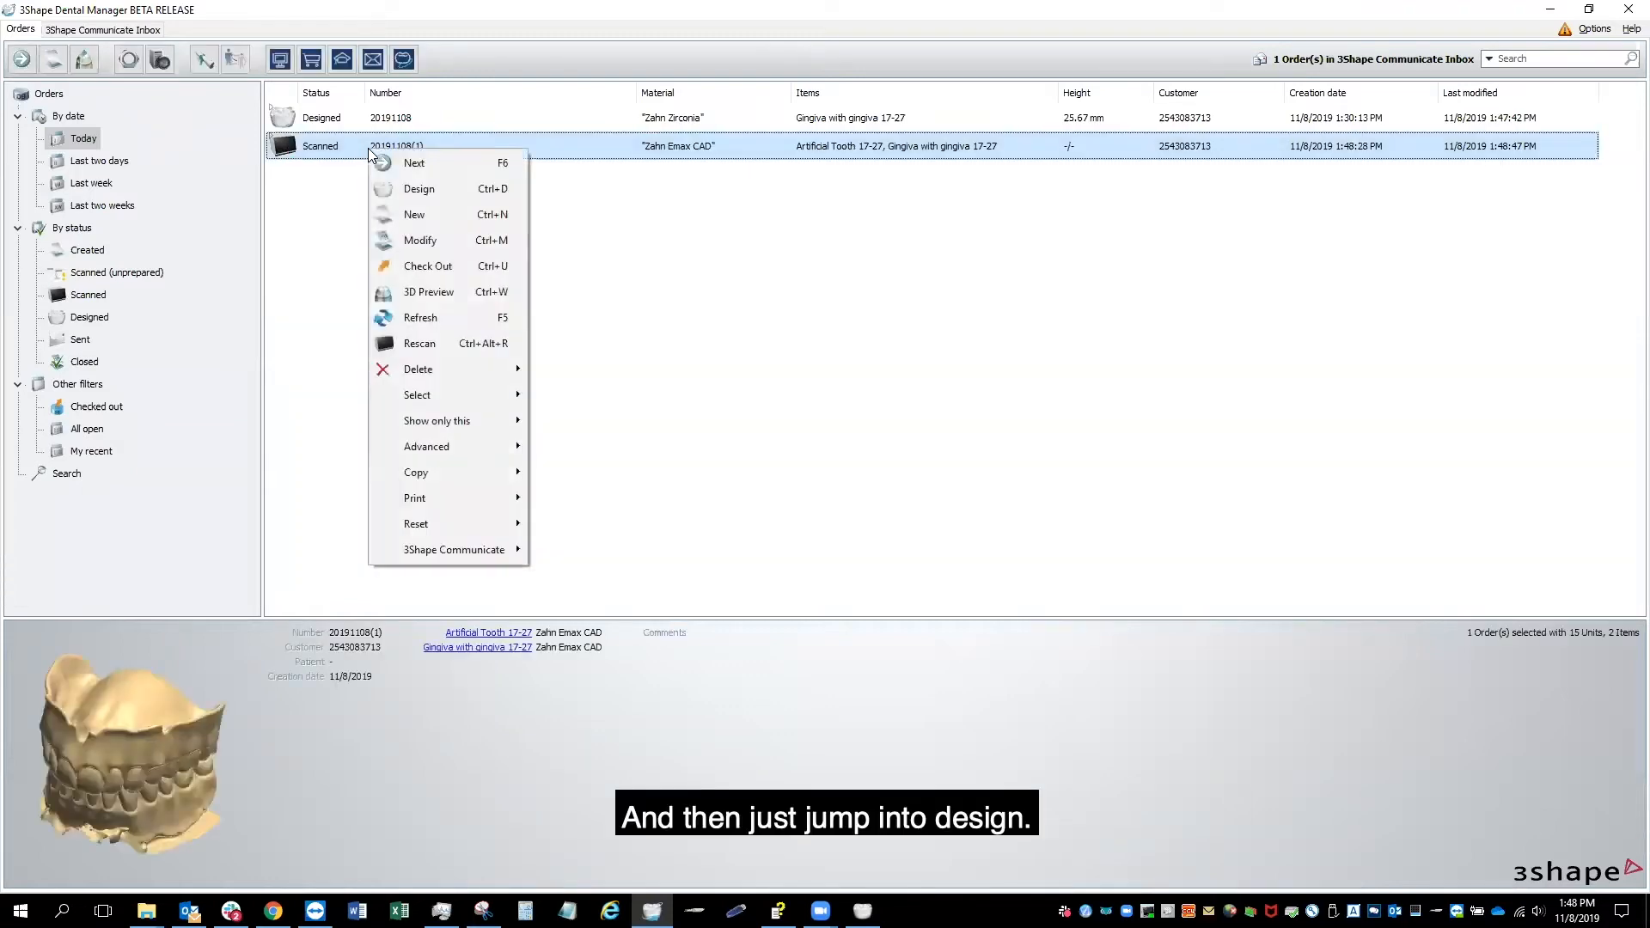
click(400, 188)
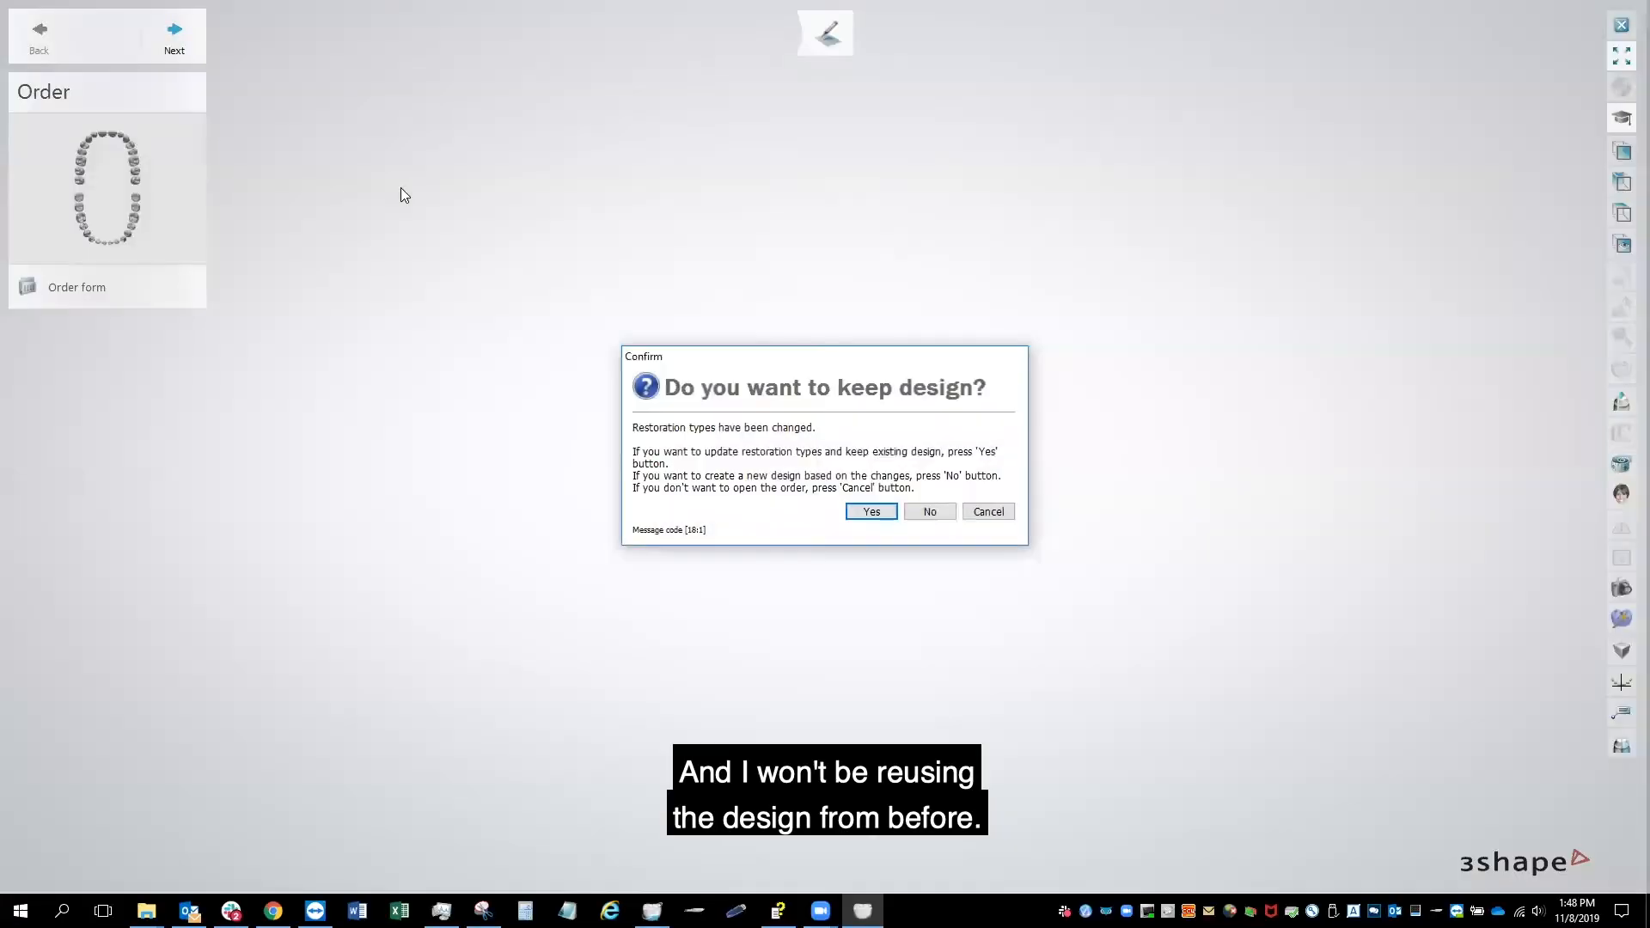
click(929, 512)
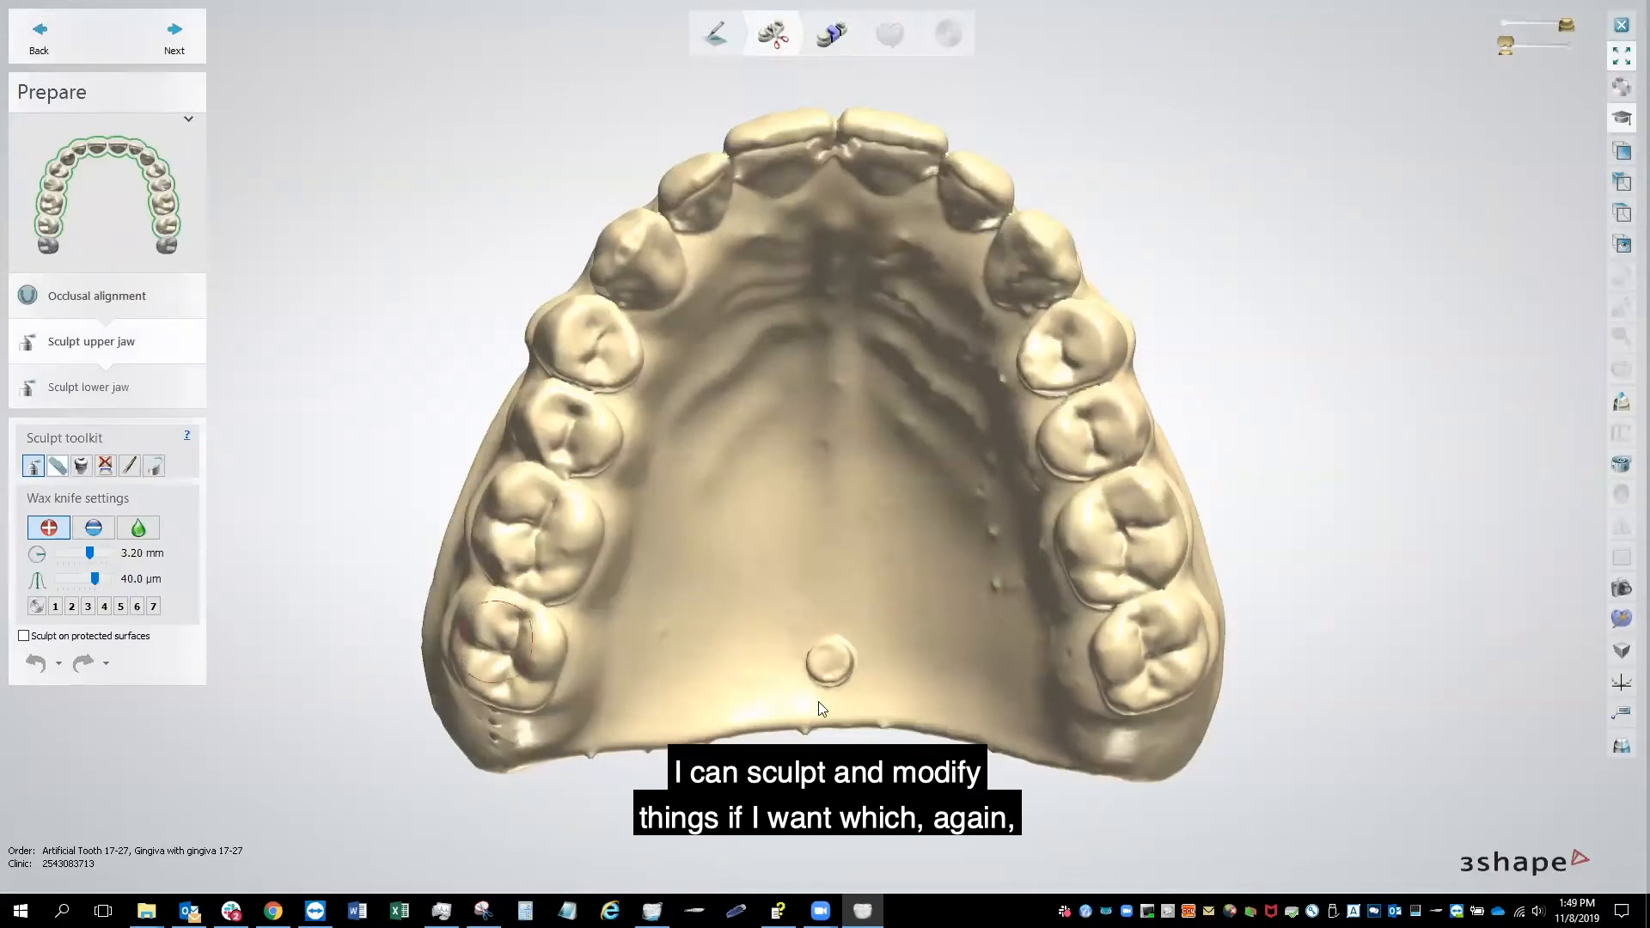
Step: Smooth away the round bump near the palate's posterior border with the wax knife at 5.00 mm radius and 2.00 strength
scroll(885, 635, up, 5)
right_drag(868, 652, 861, 646)
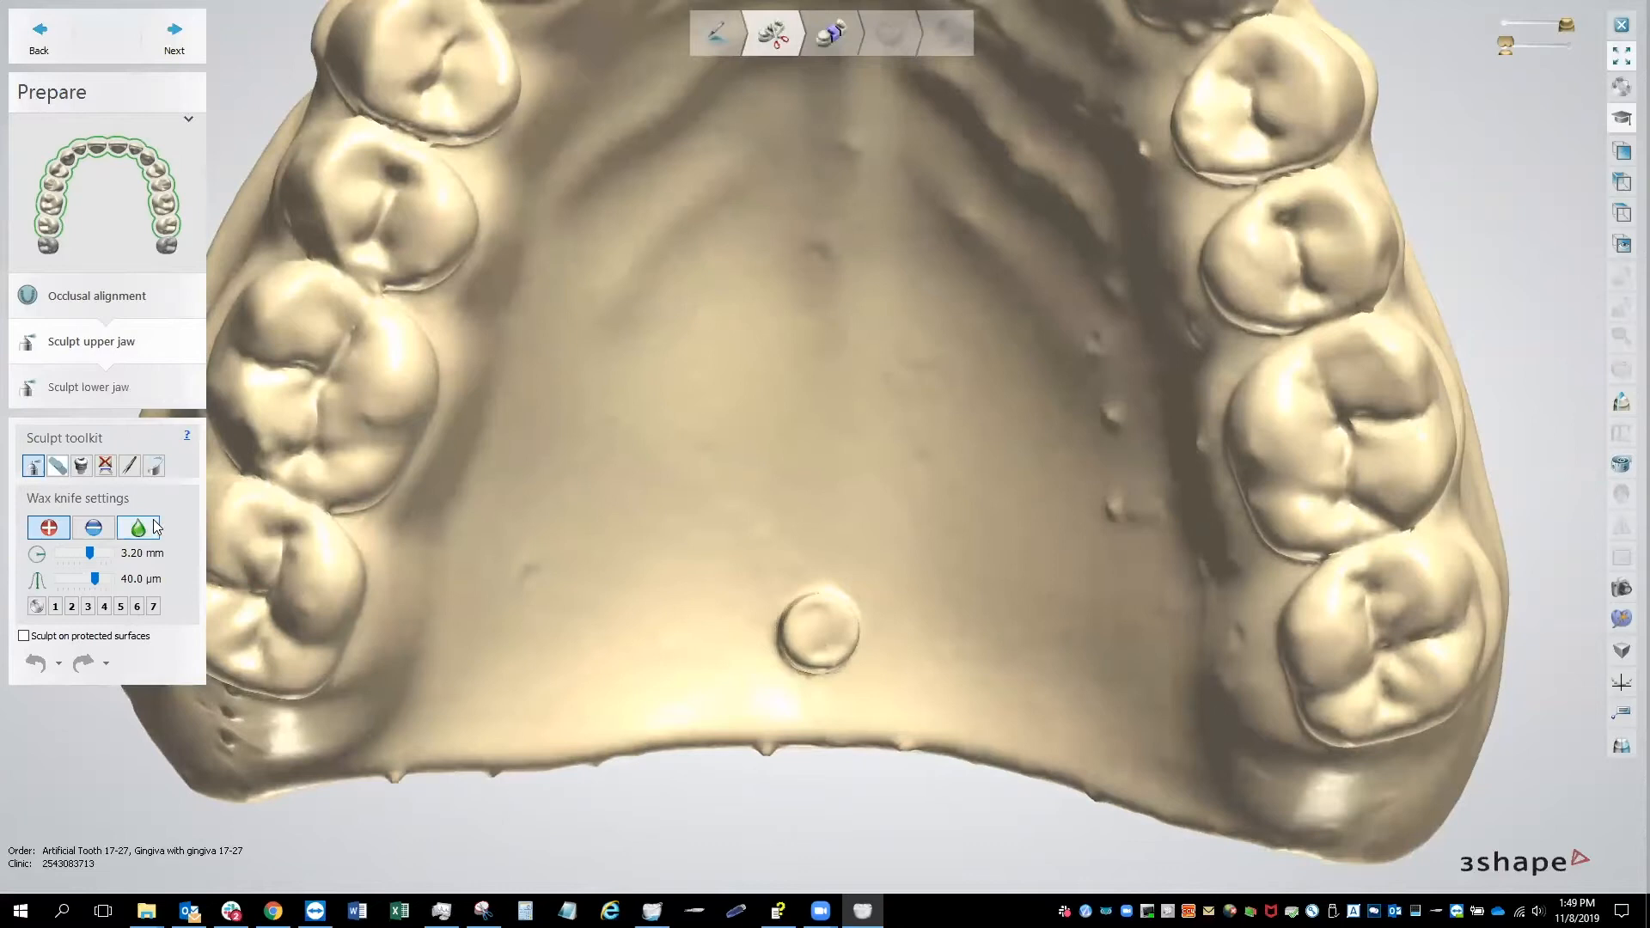
click(139, 527)
drag(90, 552, 110, 578)
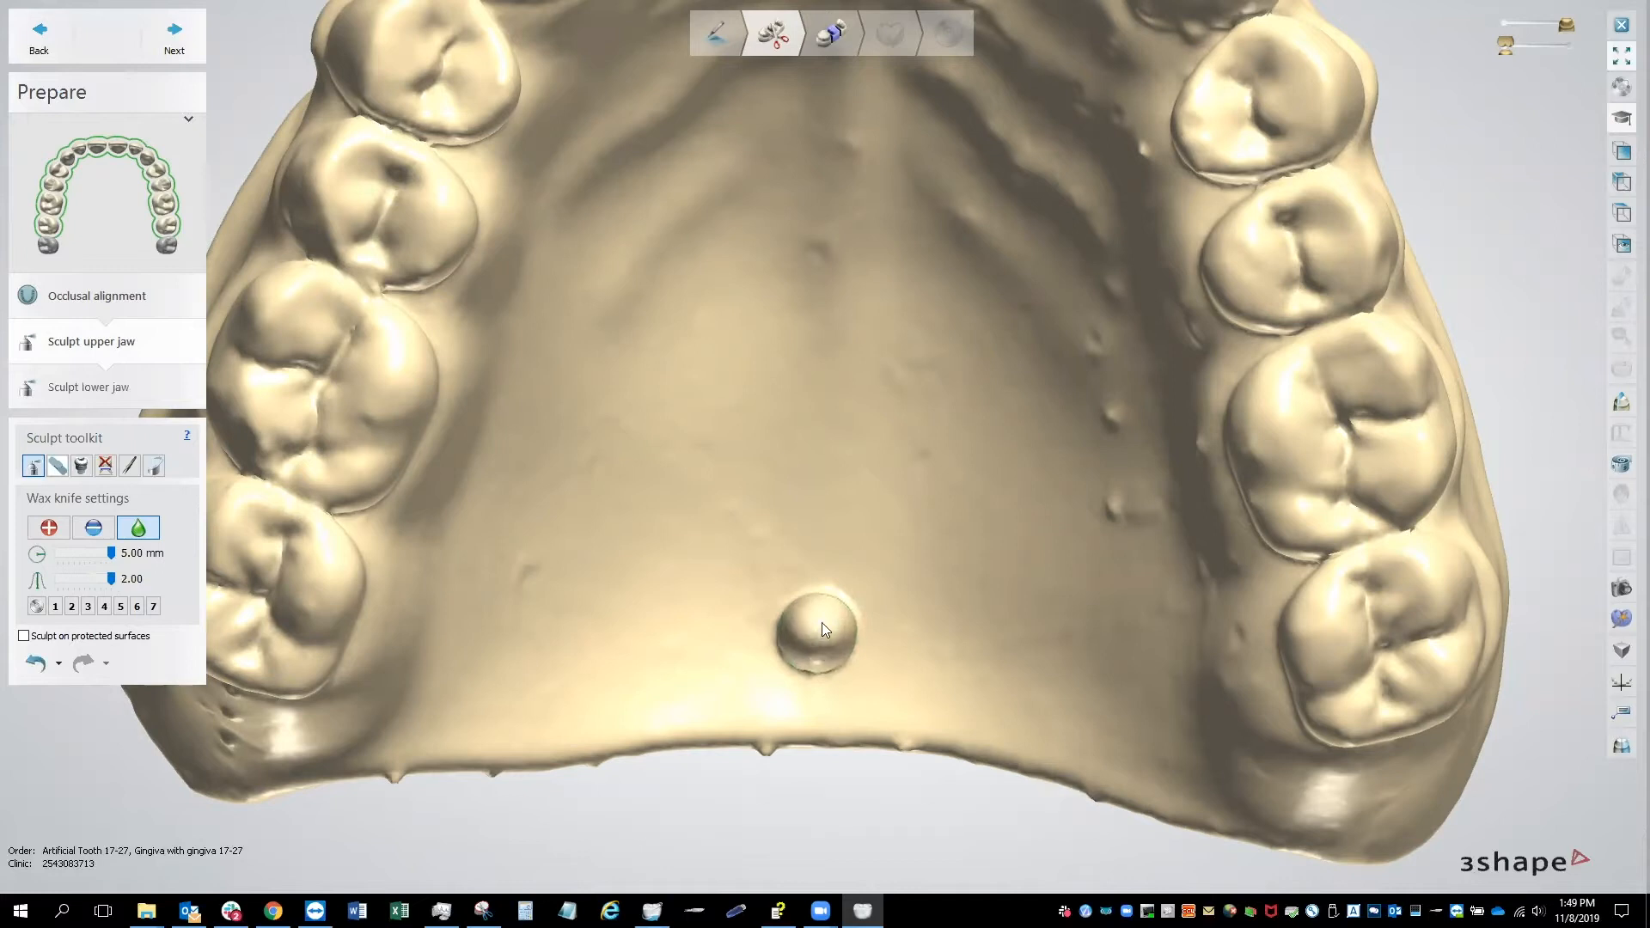
mouse_move(822, 636)
mouse_down()
mouse_move(827, 589)
mouse_move(806, 581)
mouse_move(916, 588)
mouse_up()
Step: Finish sculpting the upper jaw and continue past the lower jaw sculpting without edits to the teeth identification
scroll(916, 587, down, 5)
right_drag(985, 579, 975, 491)
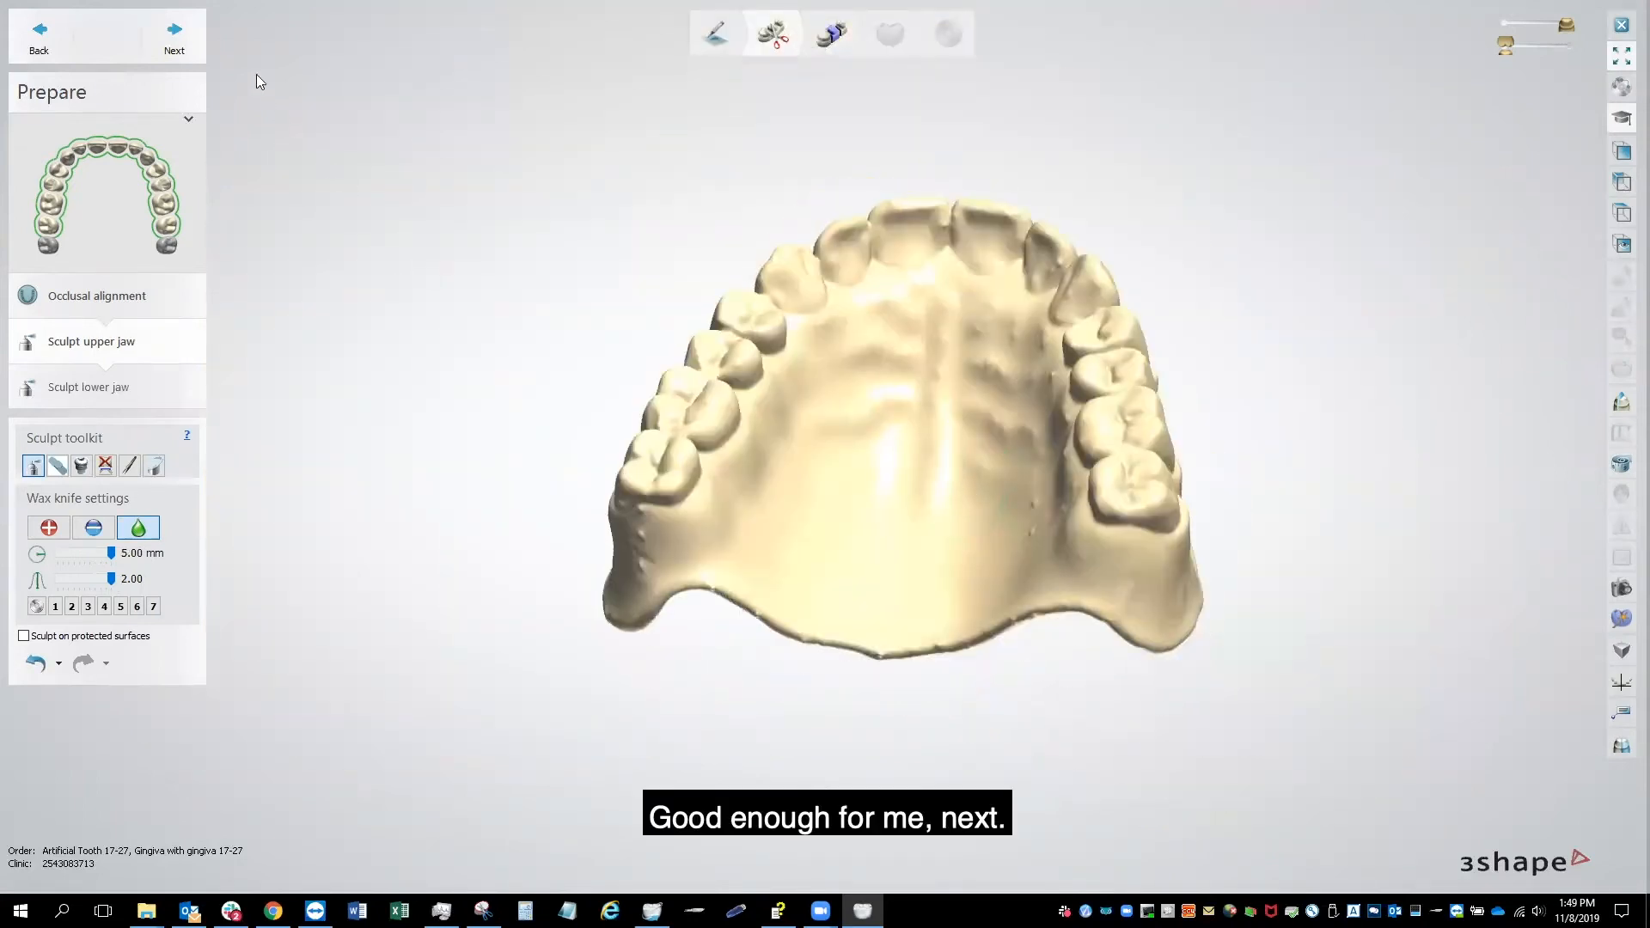
click(180, 36)
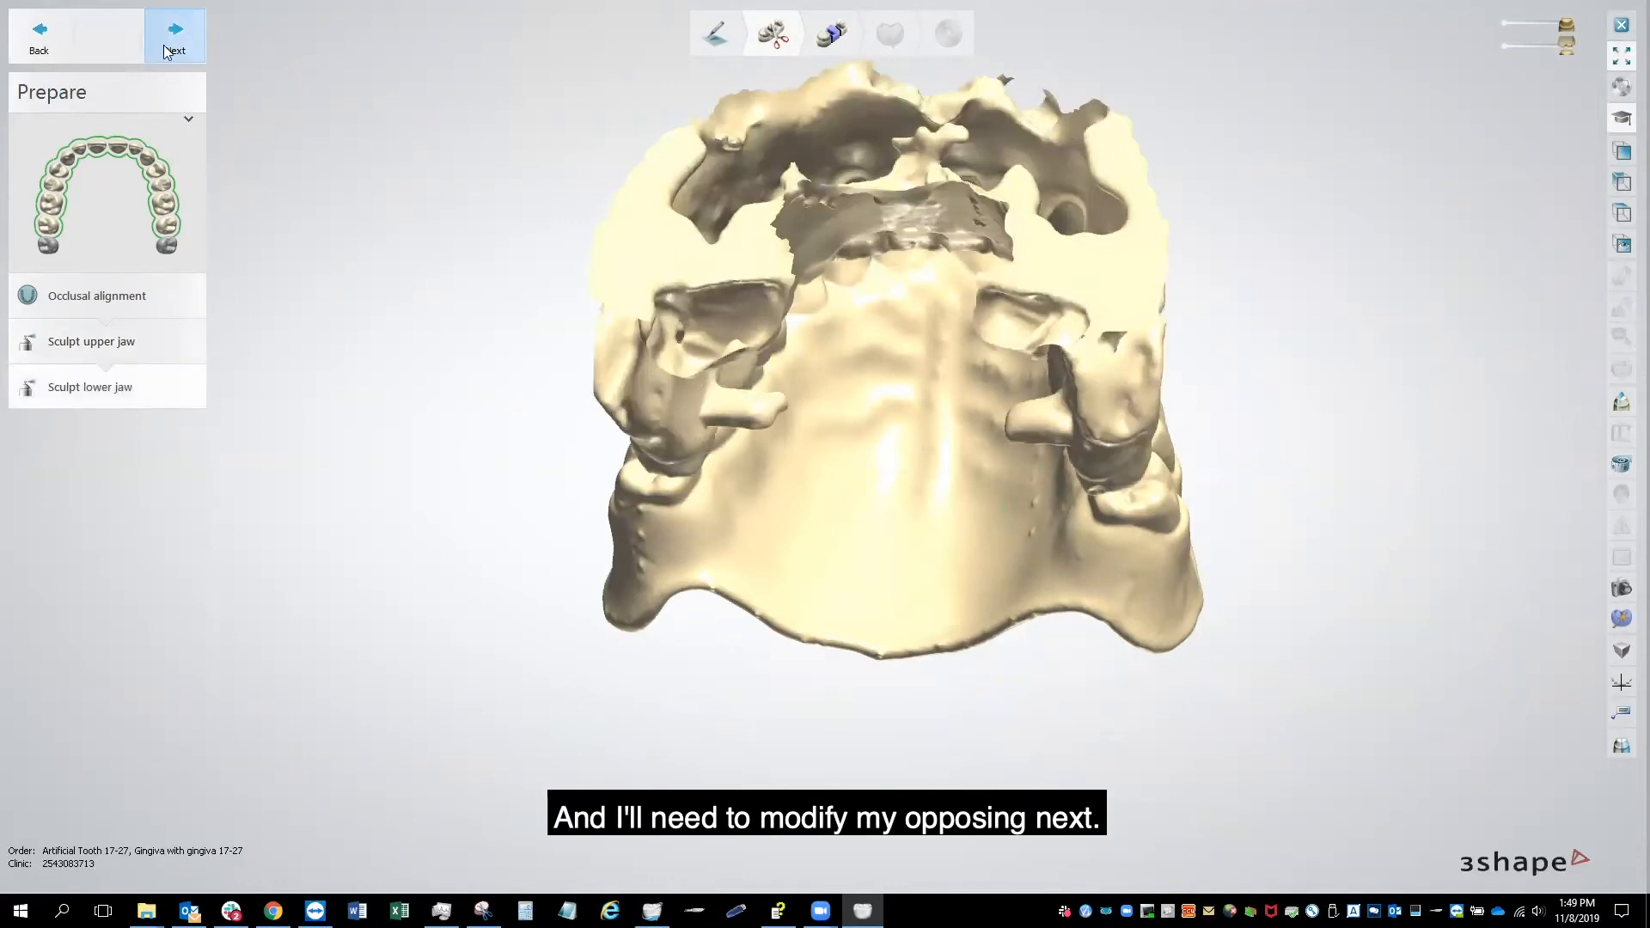
click(175, 39)
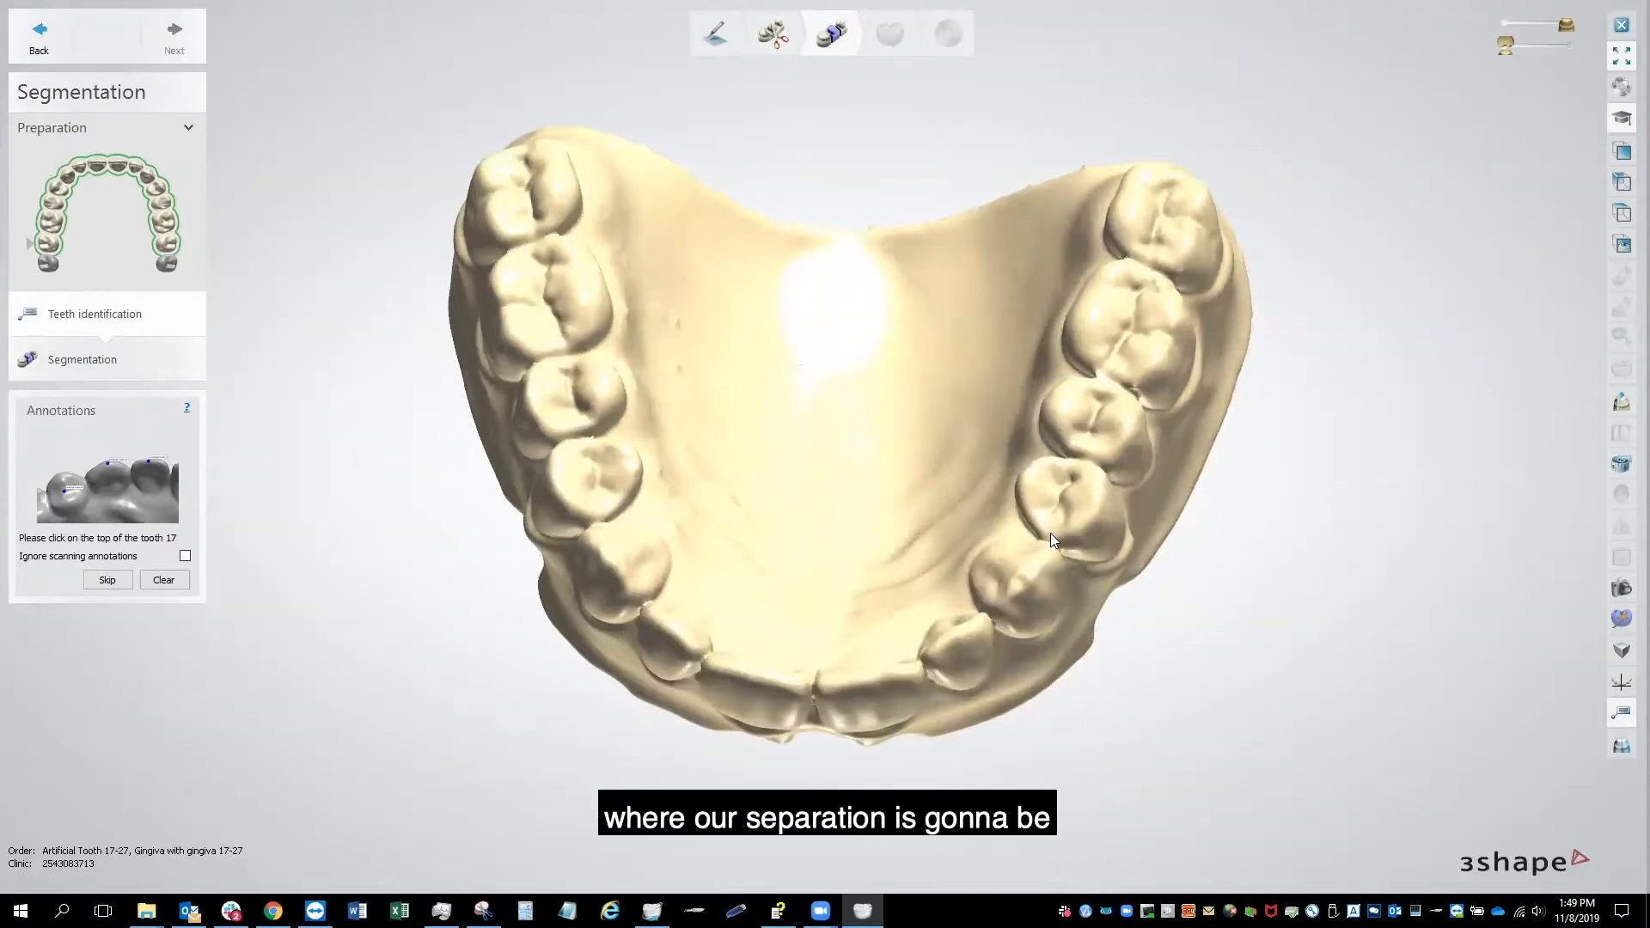
Step: Mark the tops of quadrant-one teeth in order from tooth 17 to tooth 11 on the denture scan
right_drag(1065, 555, 1010, 585)
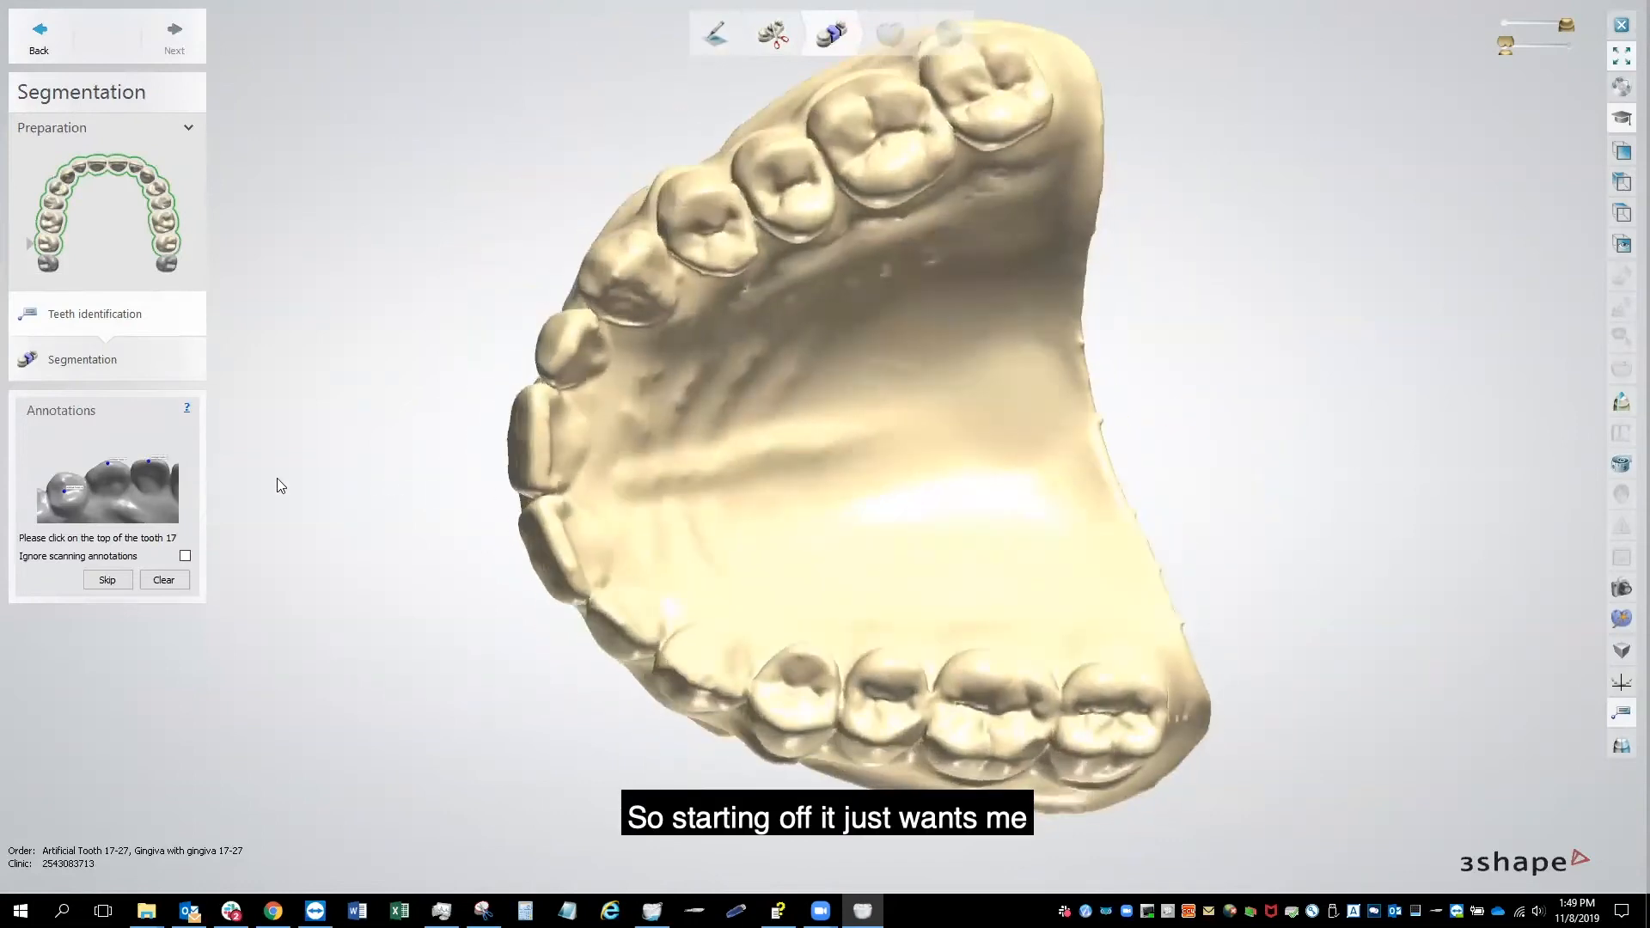
middle_drag(791, 532, 775, 468)
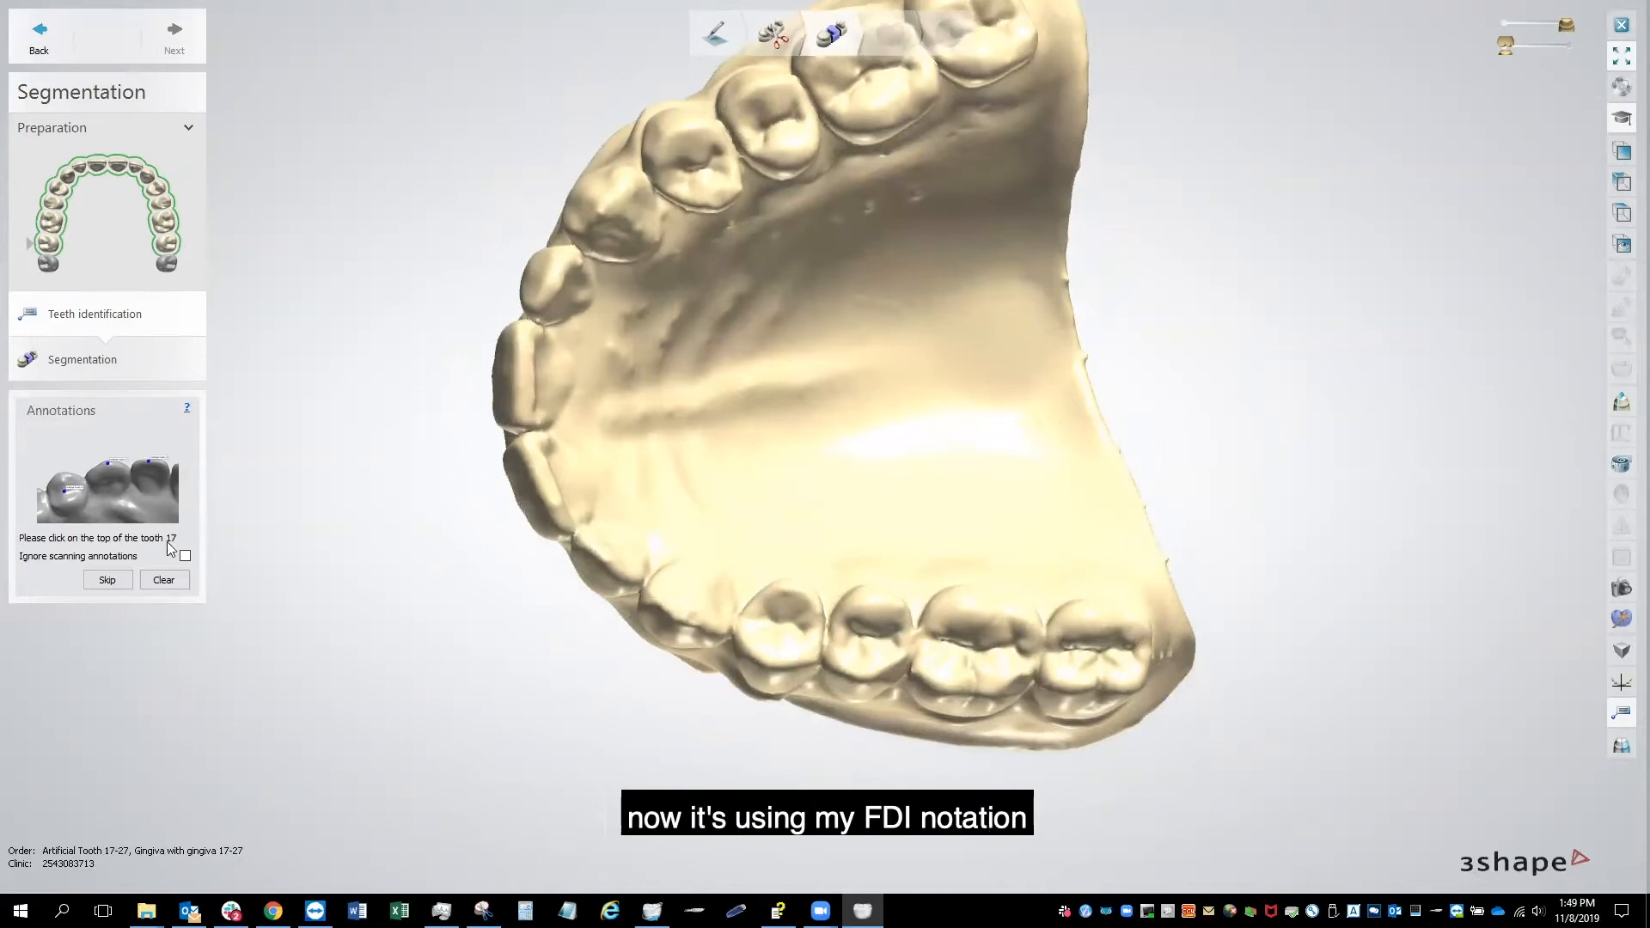
right_drag(792, 533, 842, 581)
mouse_move(913, 626)
right_down()
mouse_move(936, 637)
mouse_move(930, 653)
mouse_move(926, 626)
right_up()
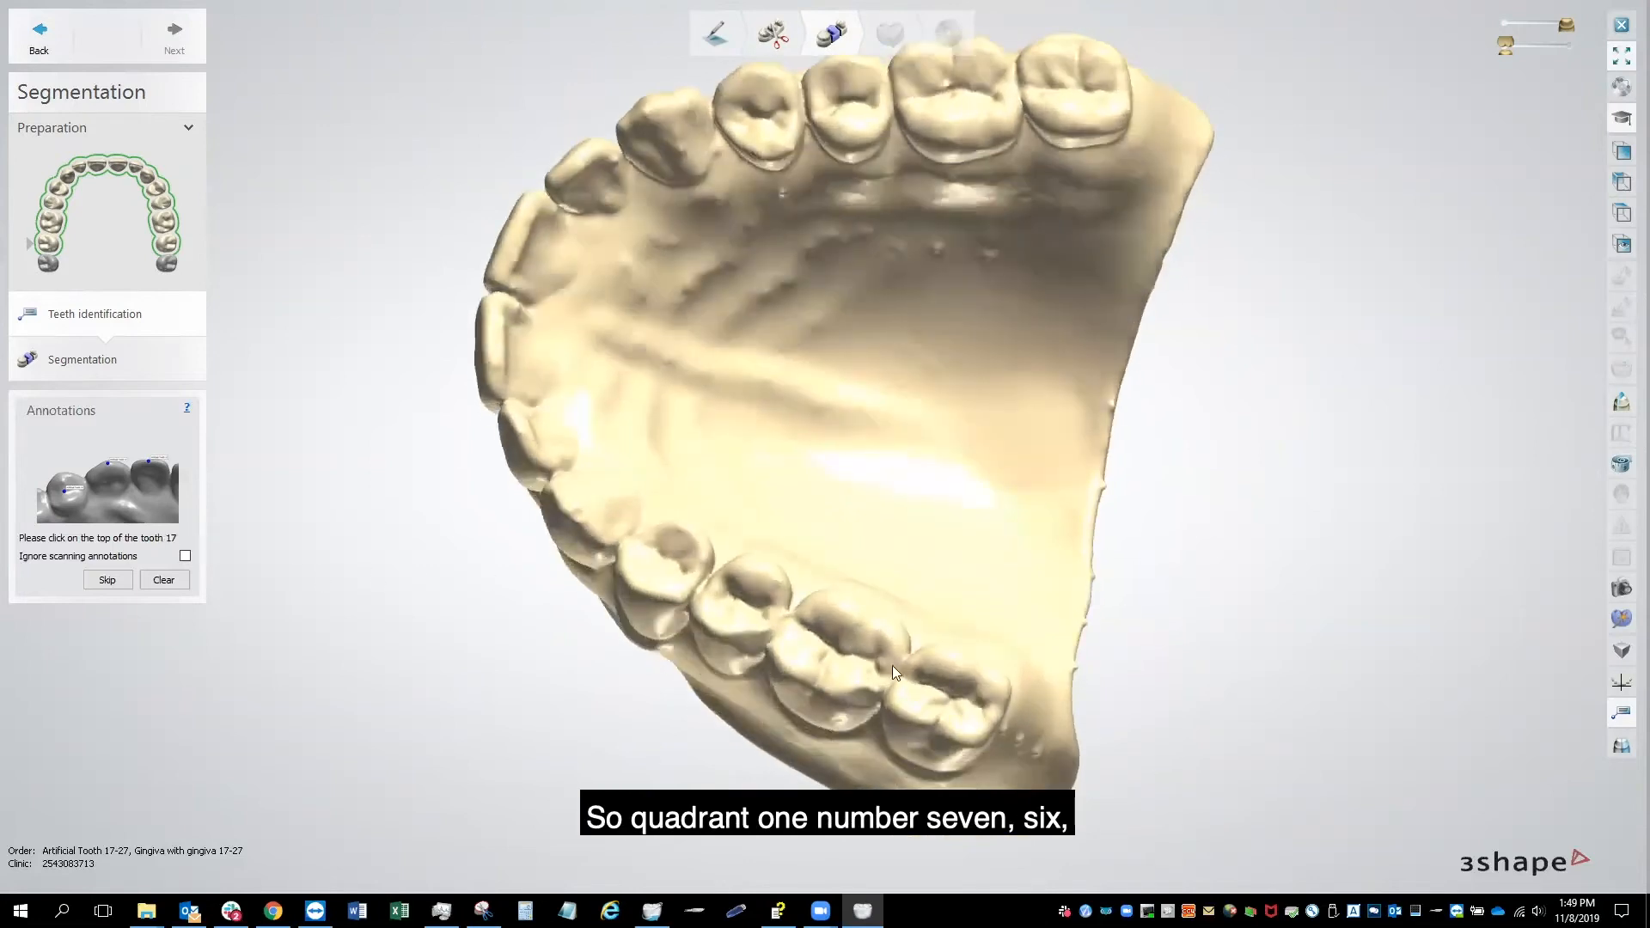
click(946, 693)
click(841, 643)
click(741, 603)
click(654, 571)
click(568, 498)
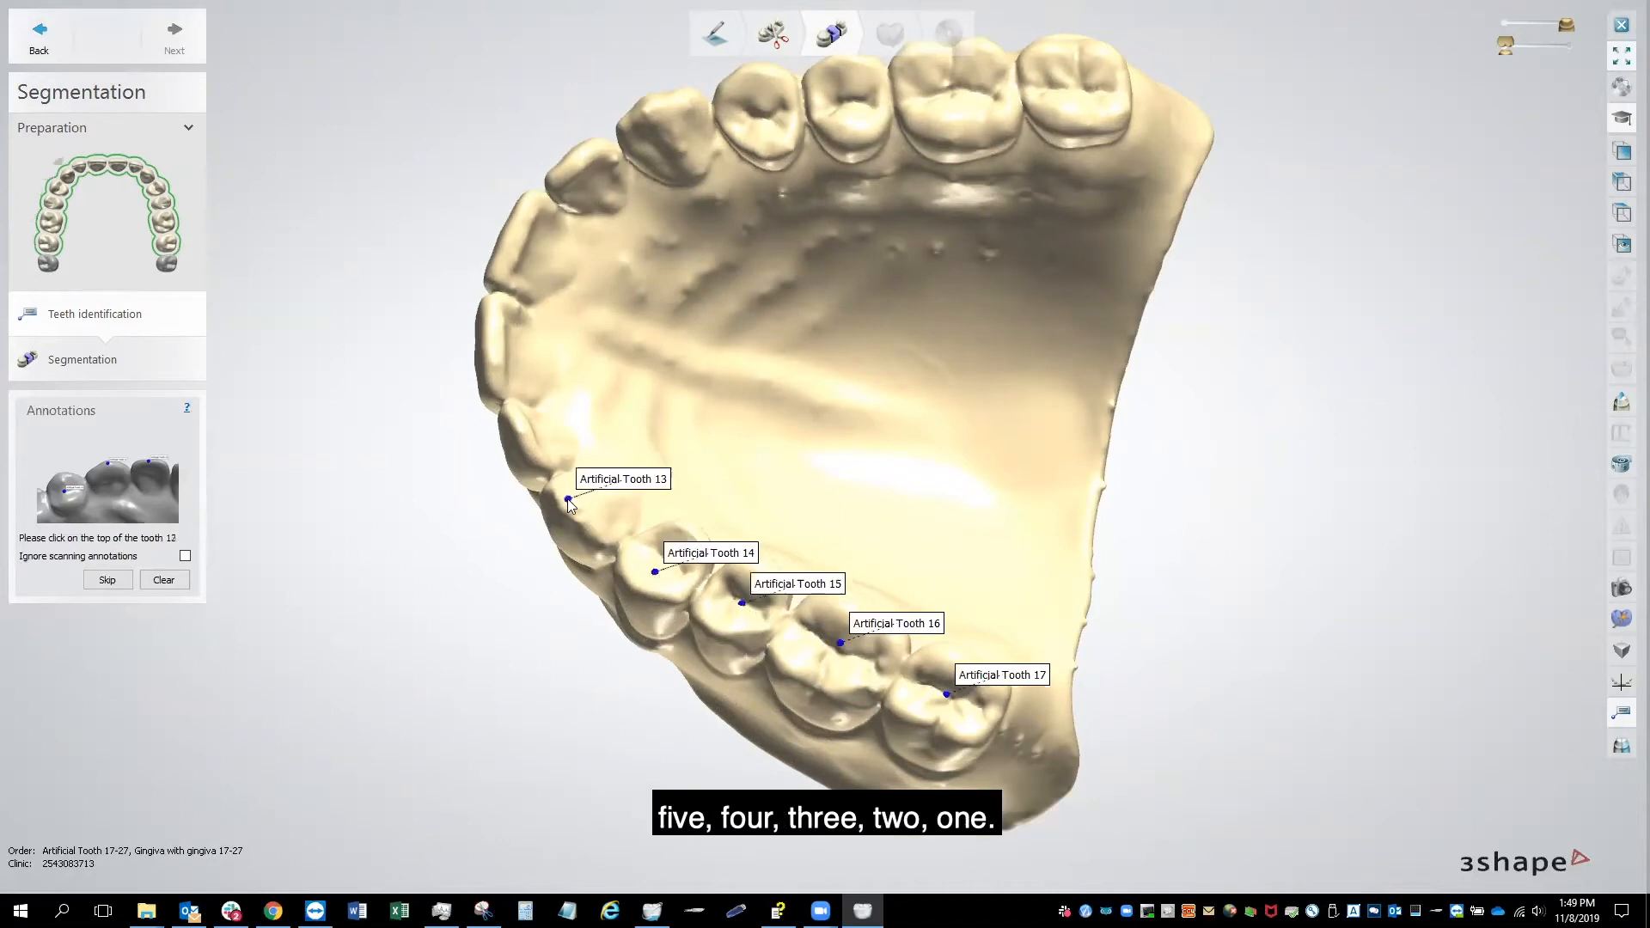
click(529, 430)
click(496, 347)
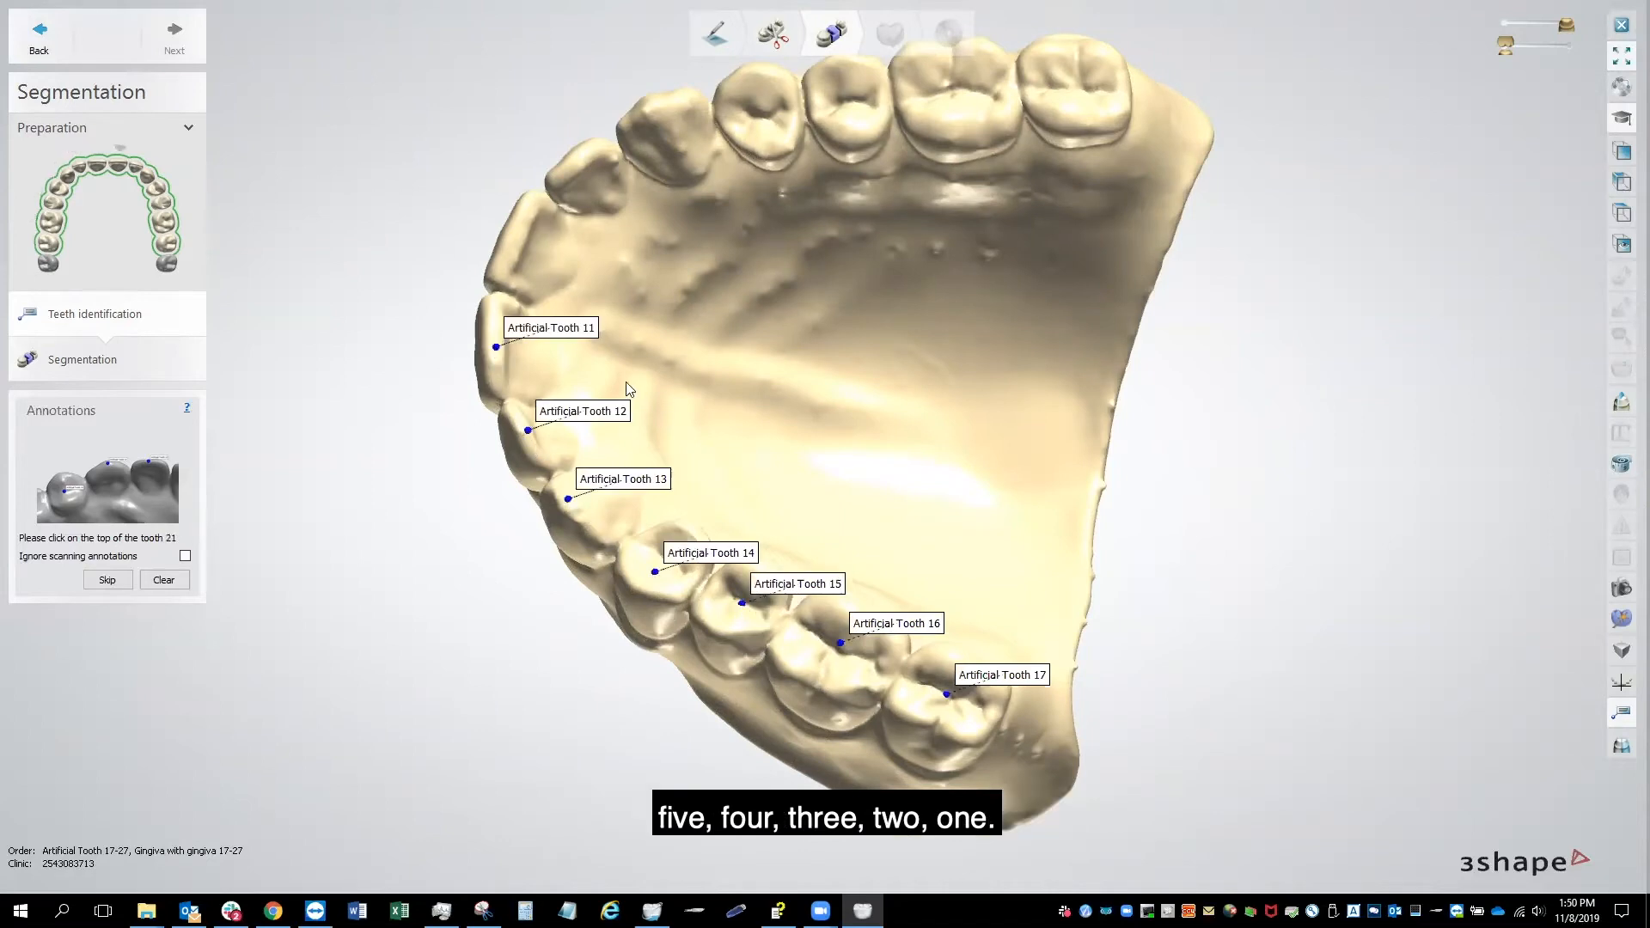
Step: Mark the tops of quadrant-two teeth in order from tooth 21 to tooth 27
click(520, 234)
click(582, 164)
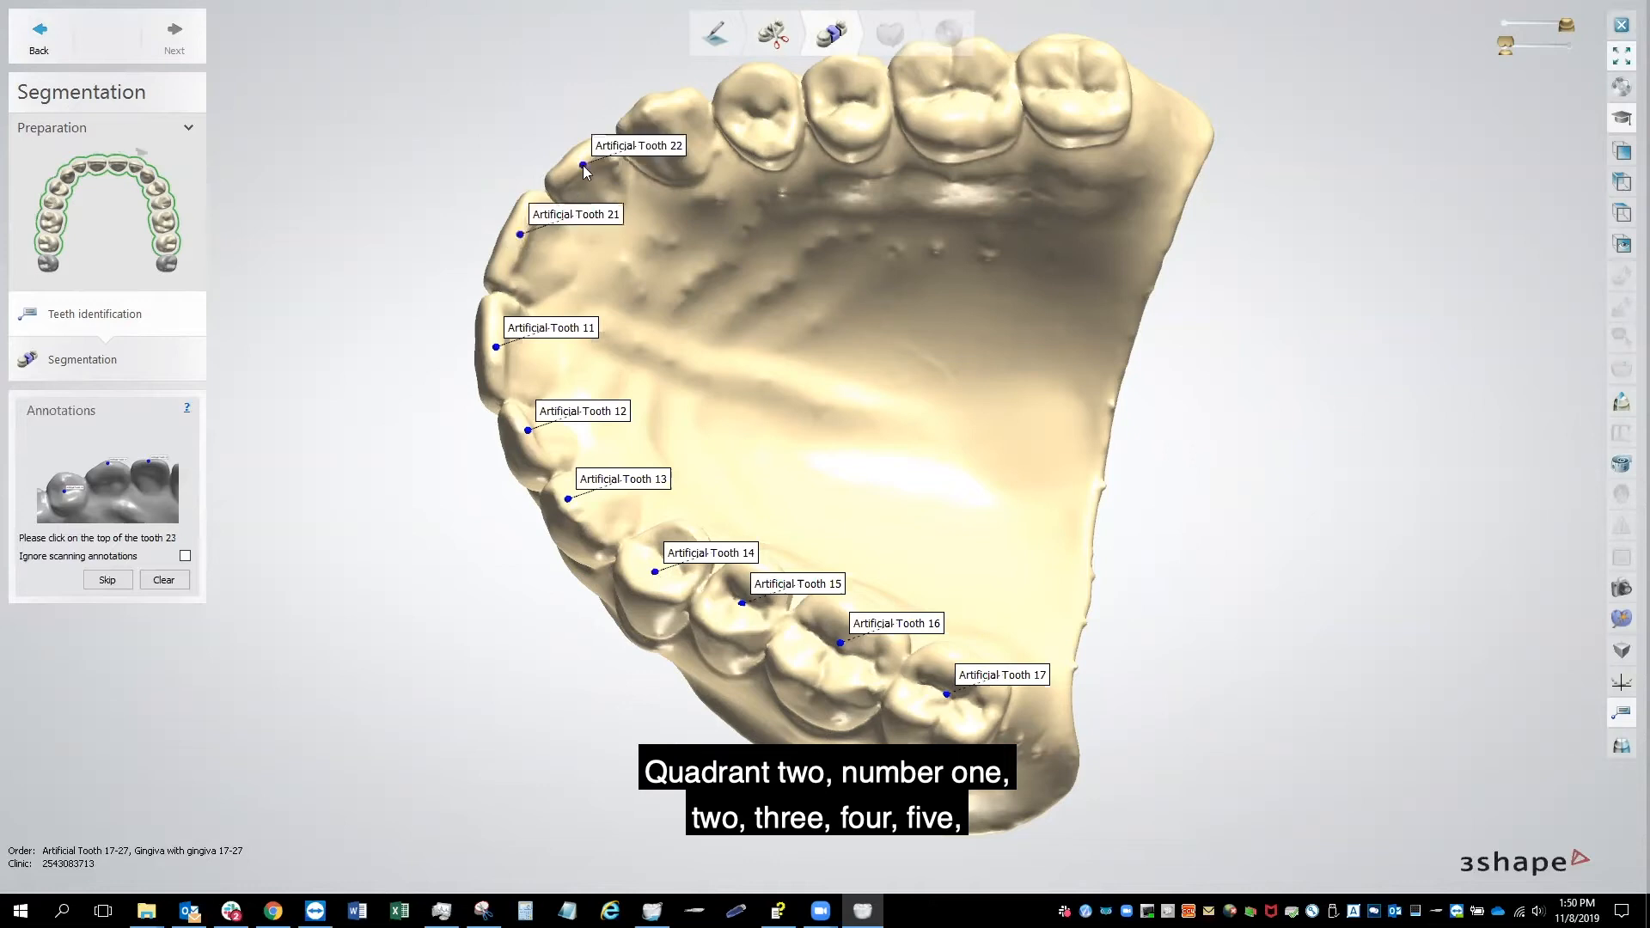
click(661, 118)
click(761, 112)
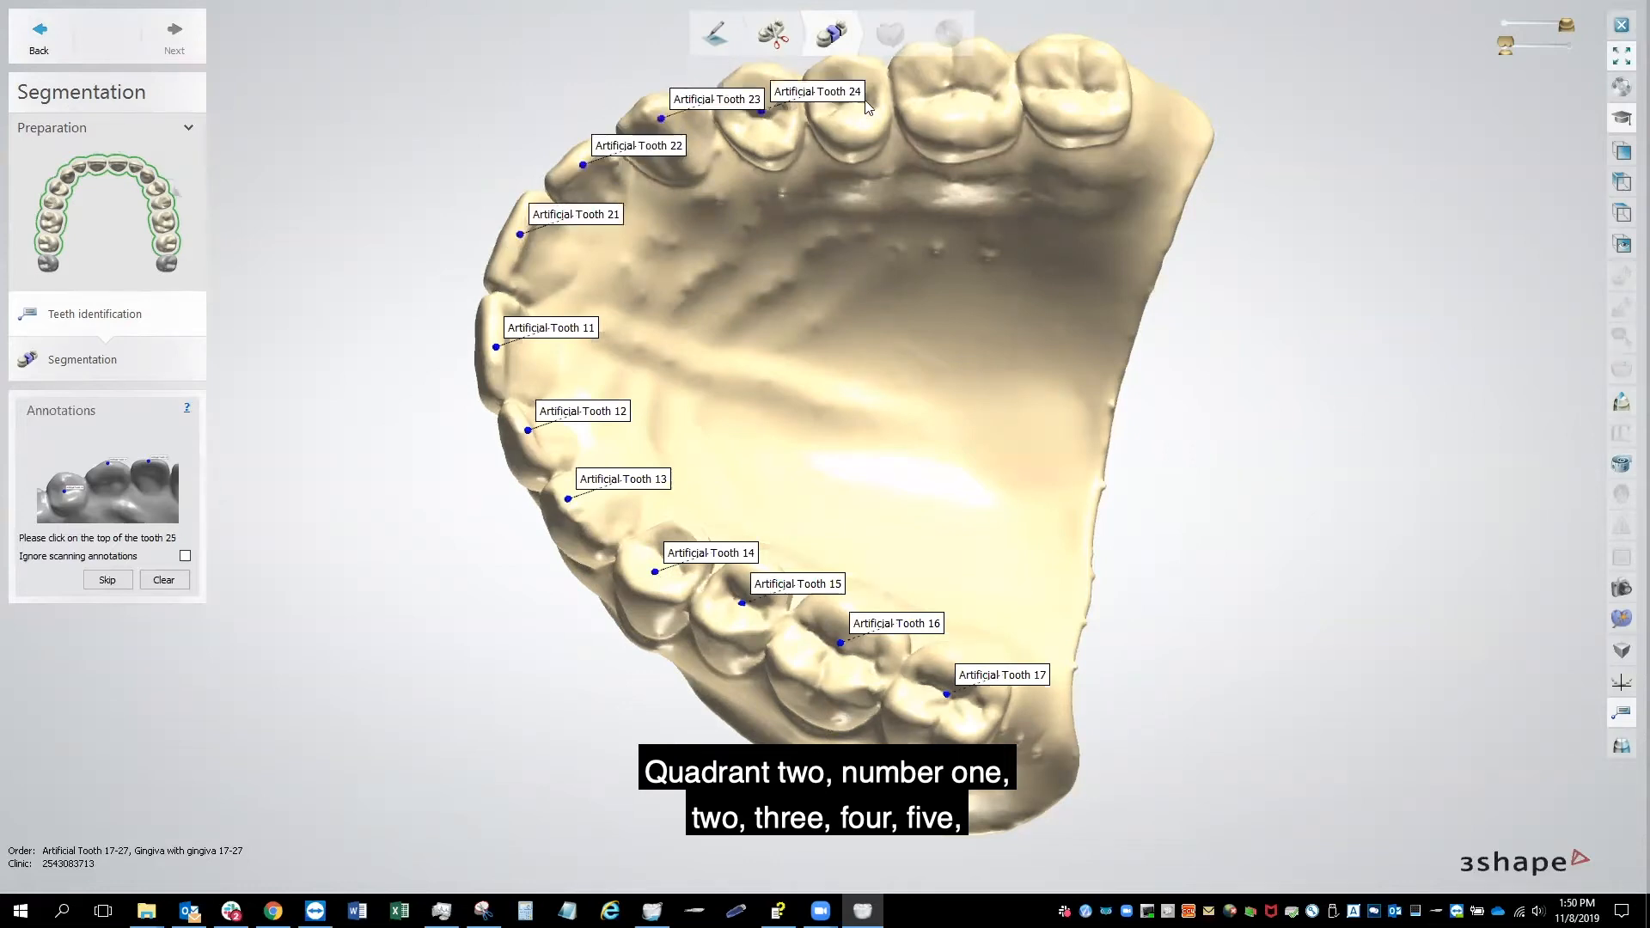
click(849, 106)
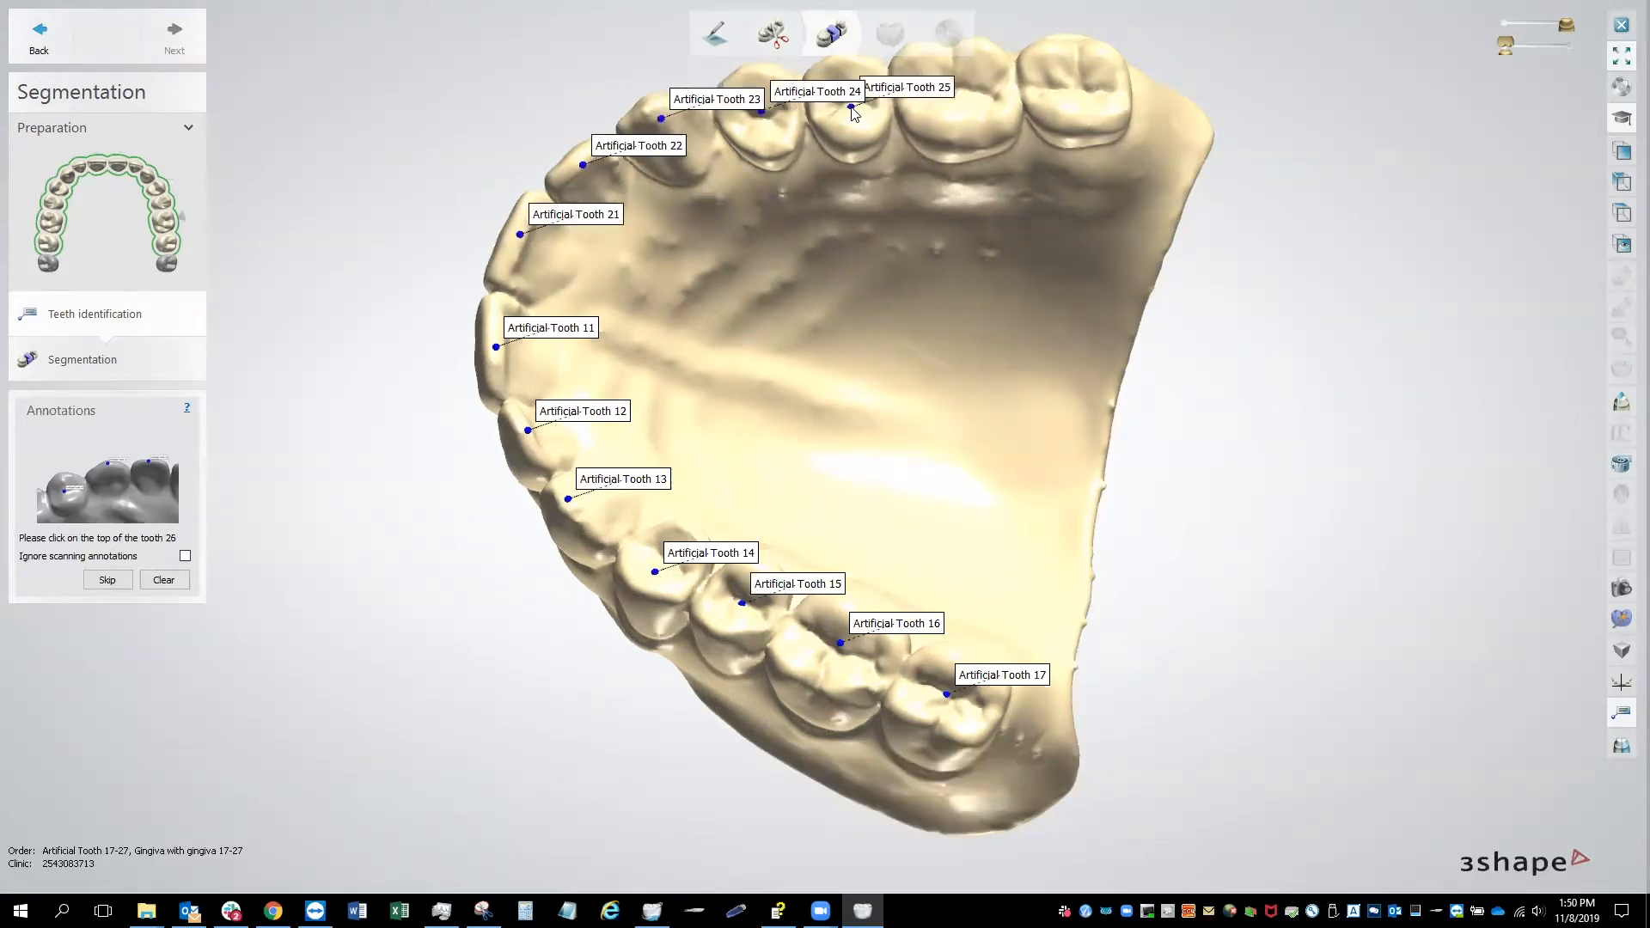
click(963, 87)
click(1063, 86)
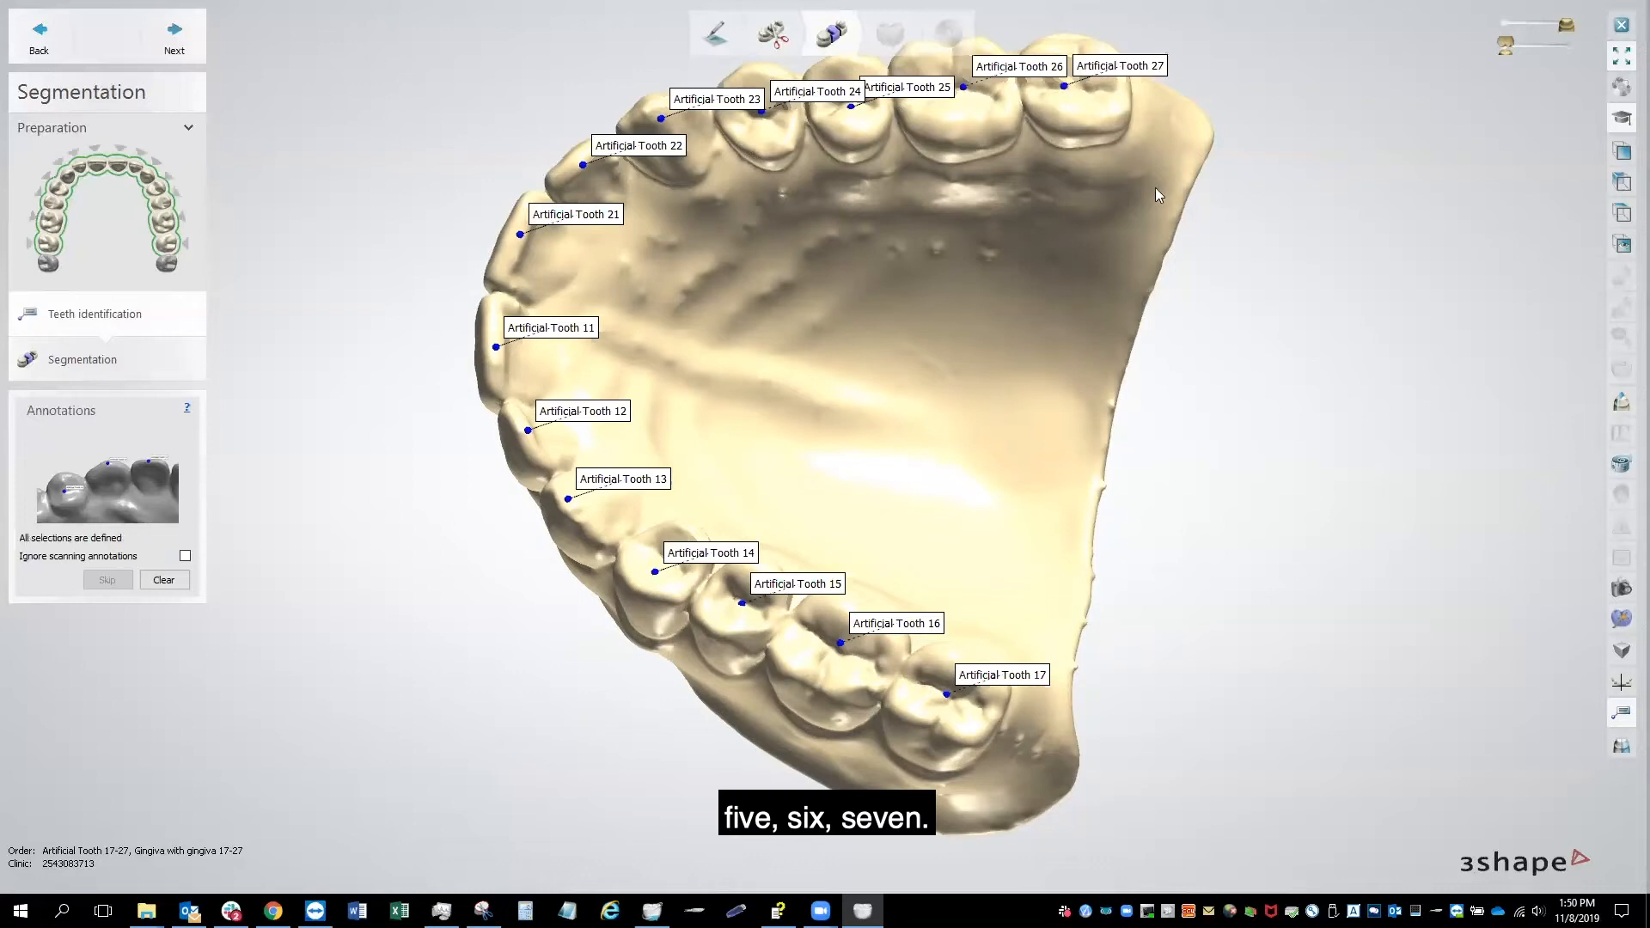
Step: Check the marked tooth points, proceed to the segmentation, and inspect the separation lines along the outer side of the teeth
right_drag(818, 605, 744, 556)
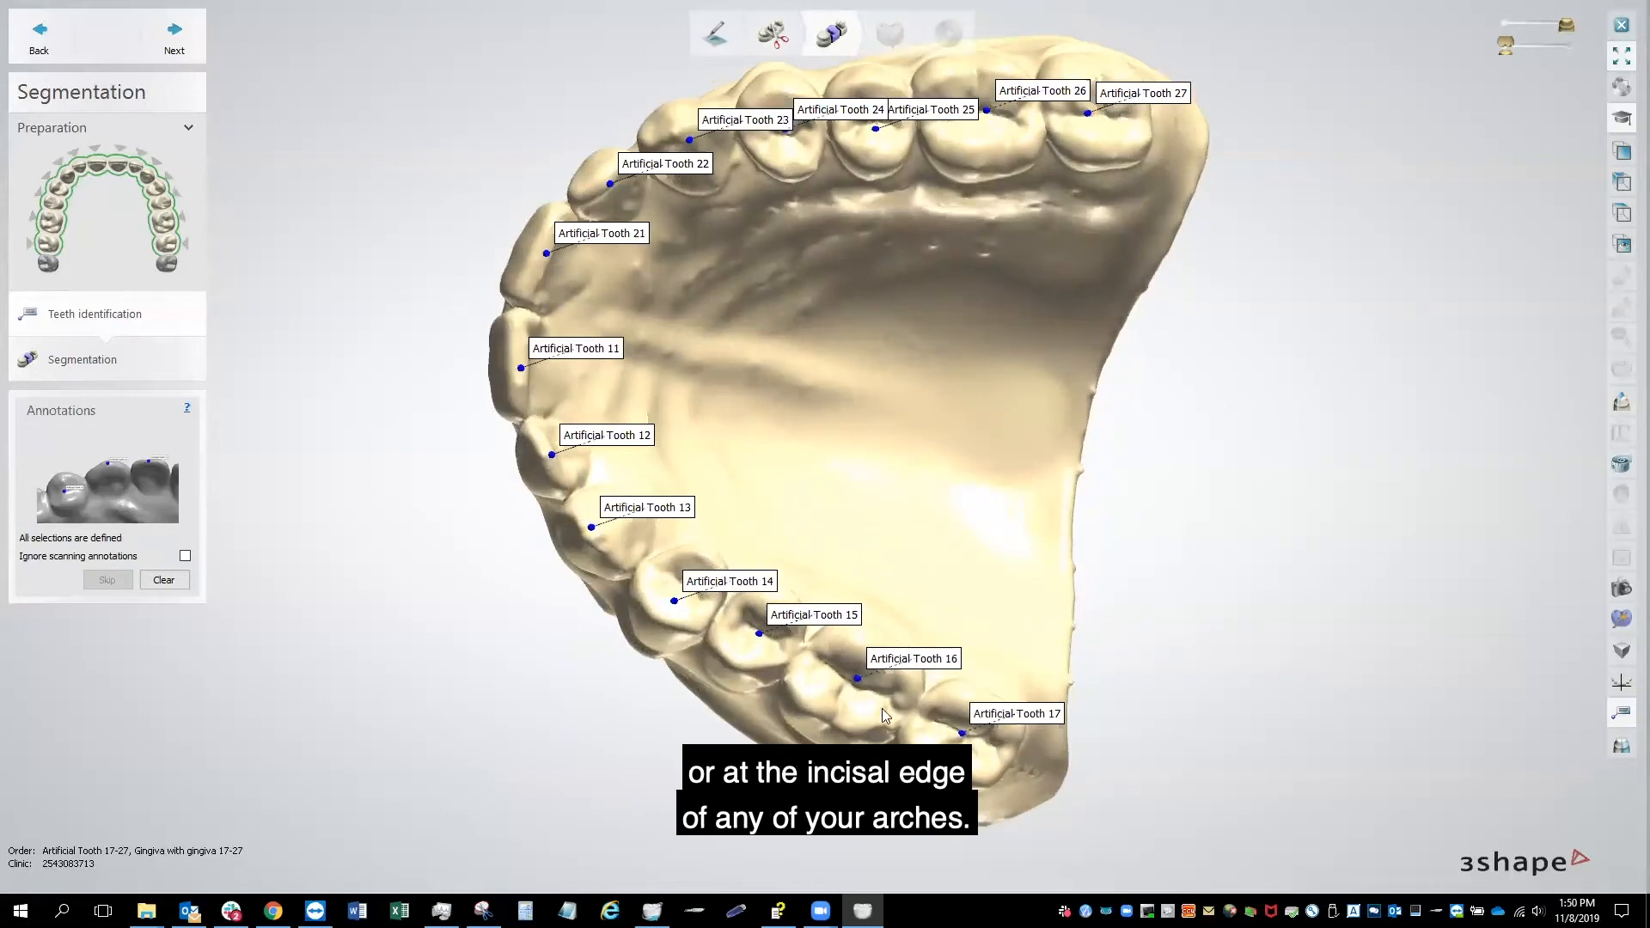
right_drag(730, 650, 780, 614)
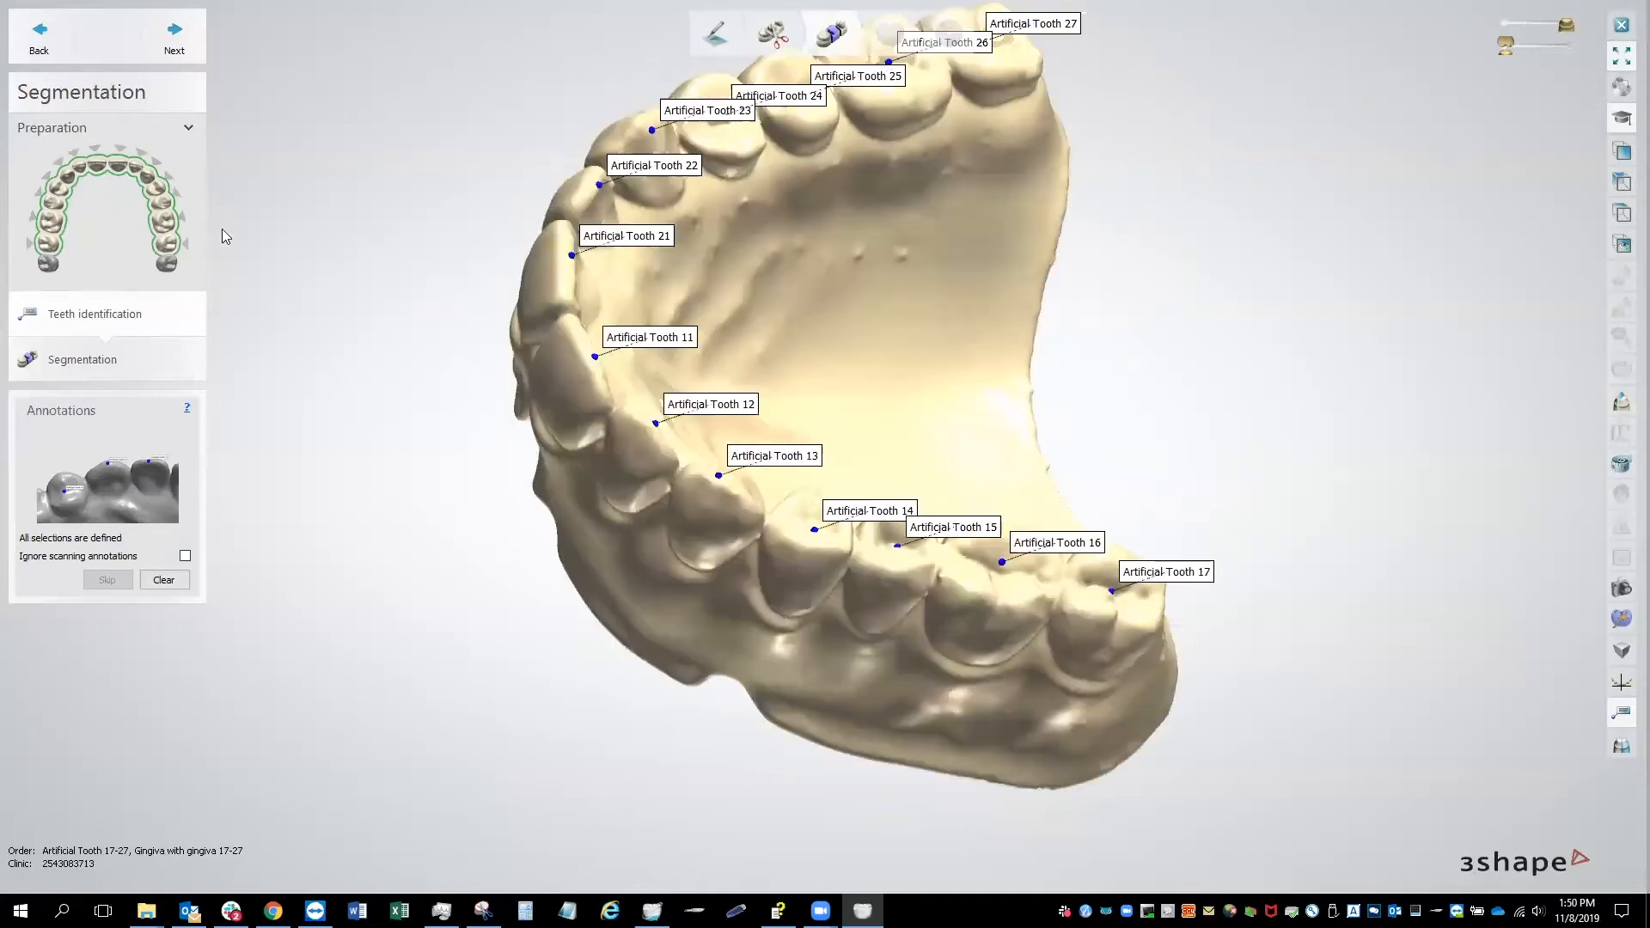
click(173, 36)
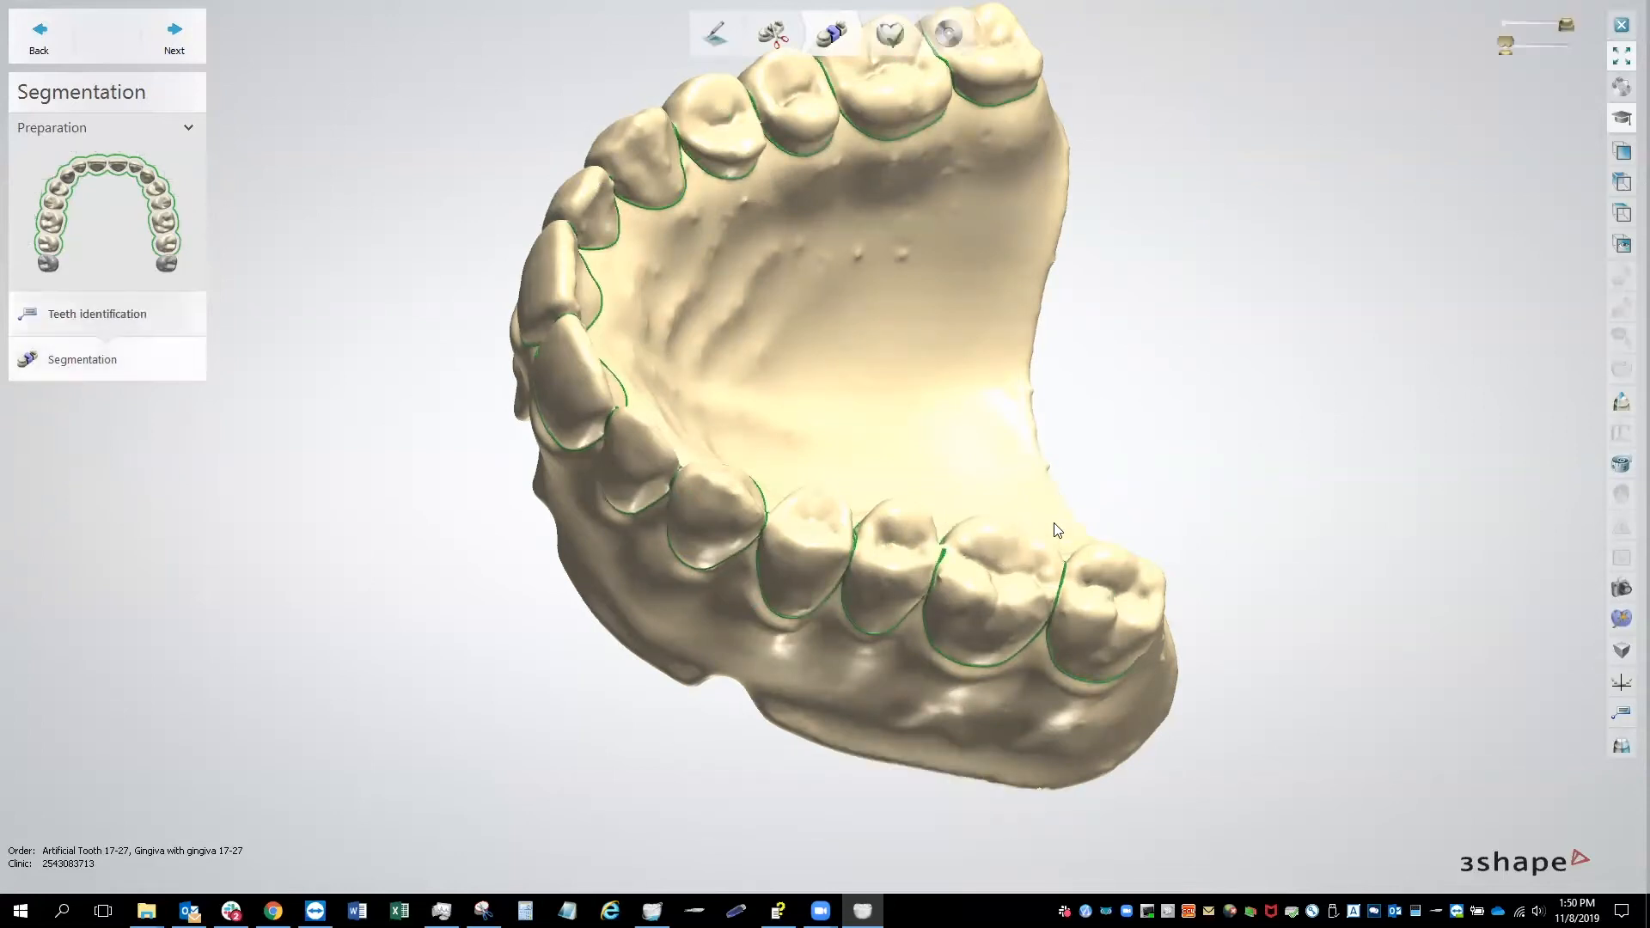
right_drag(1154, 660, 1142, 370)
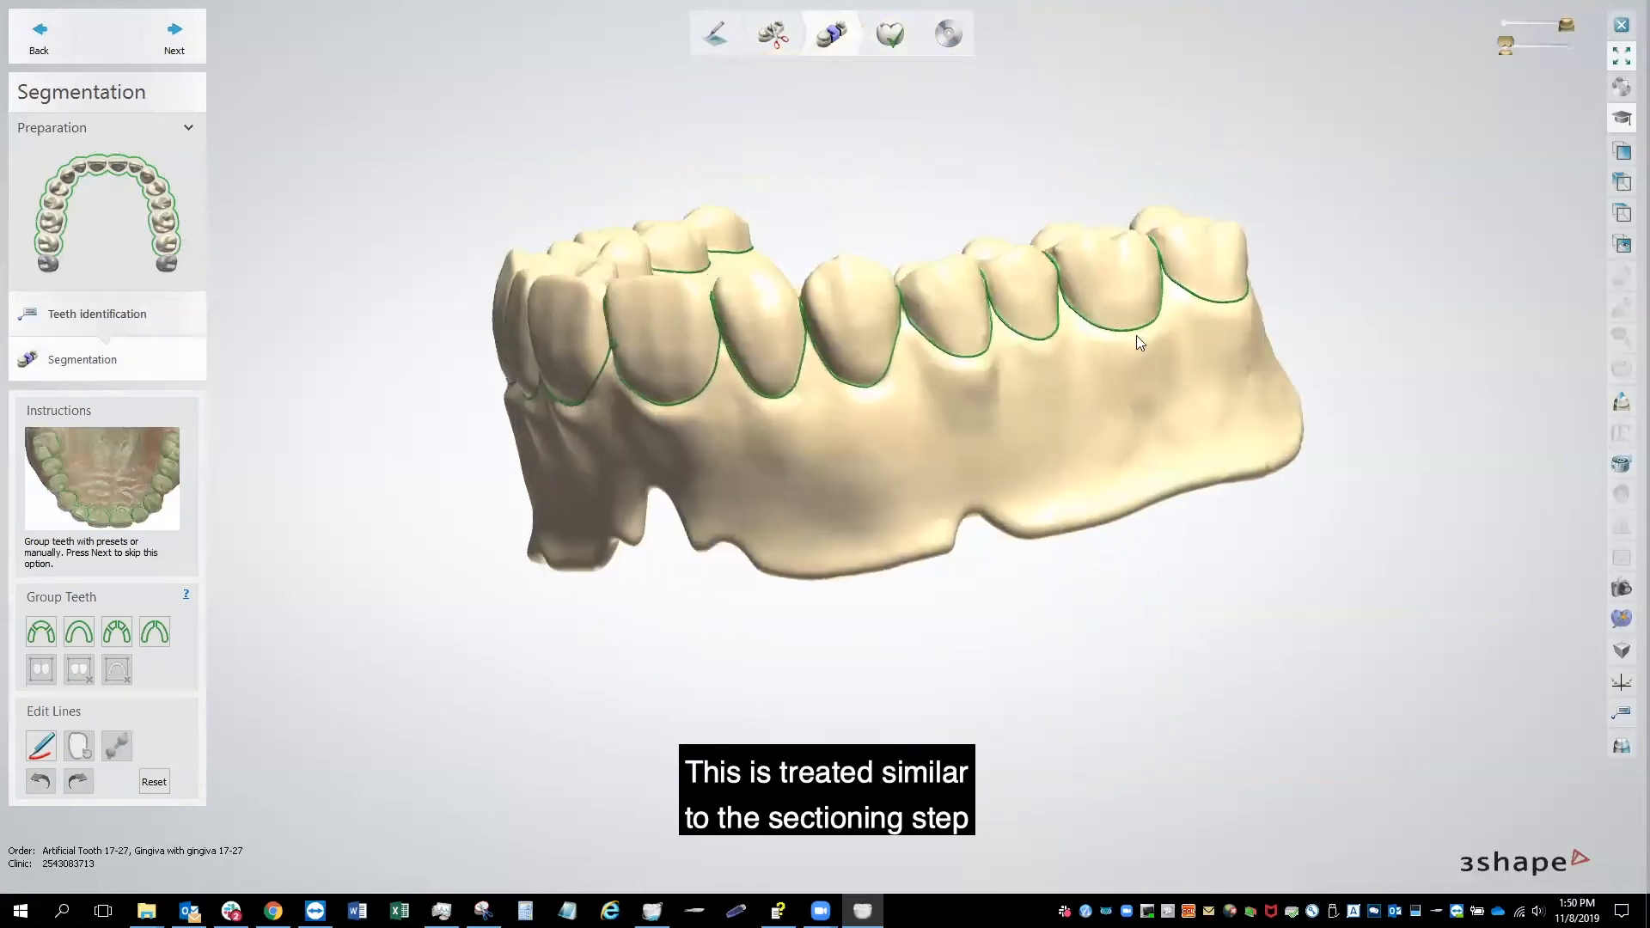
scroll(1148, 375, up, 3)
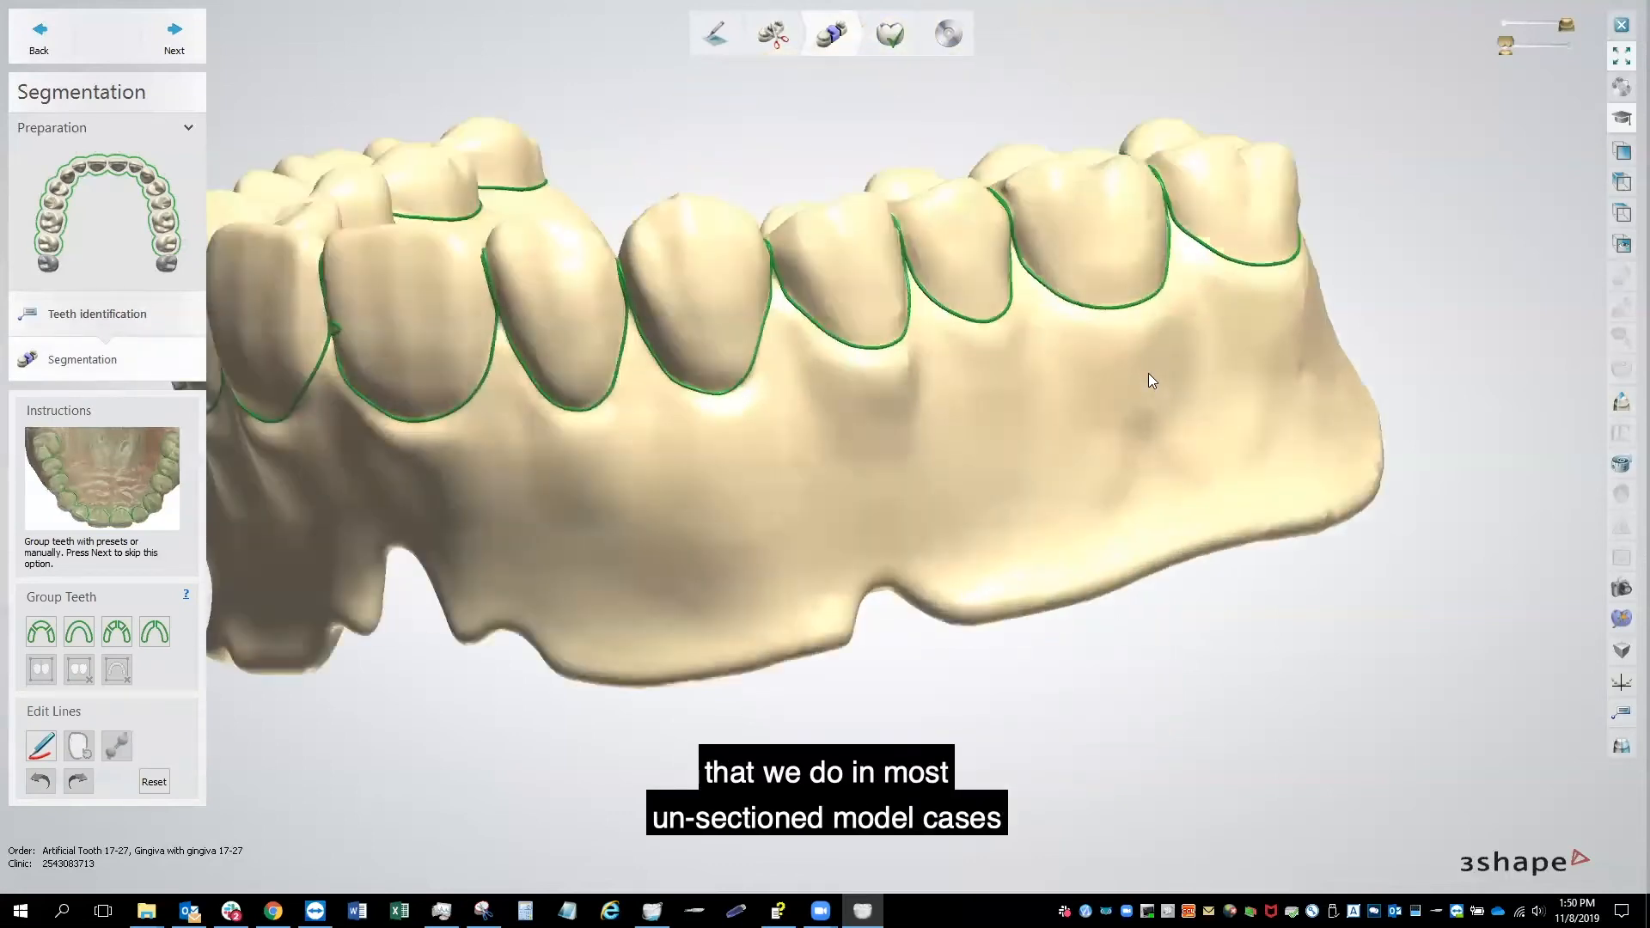
Step: Group the teeth with the preset for one anterior and two posterior segments, and check the separation lines around the arch
right_drag(1149, 374, 927, 394)
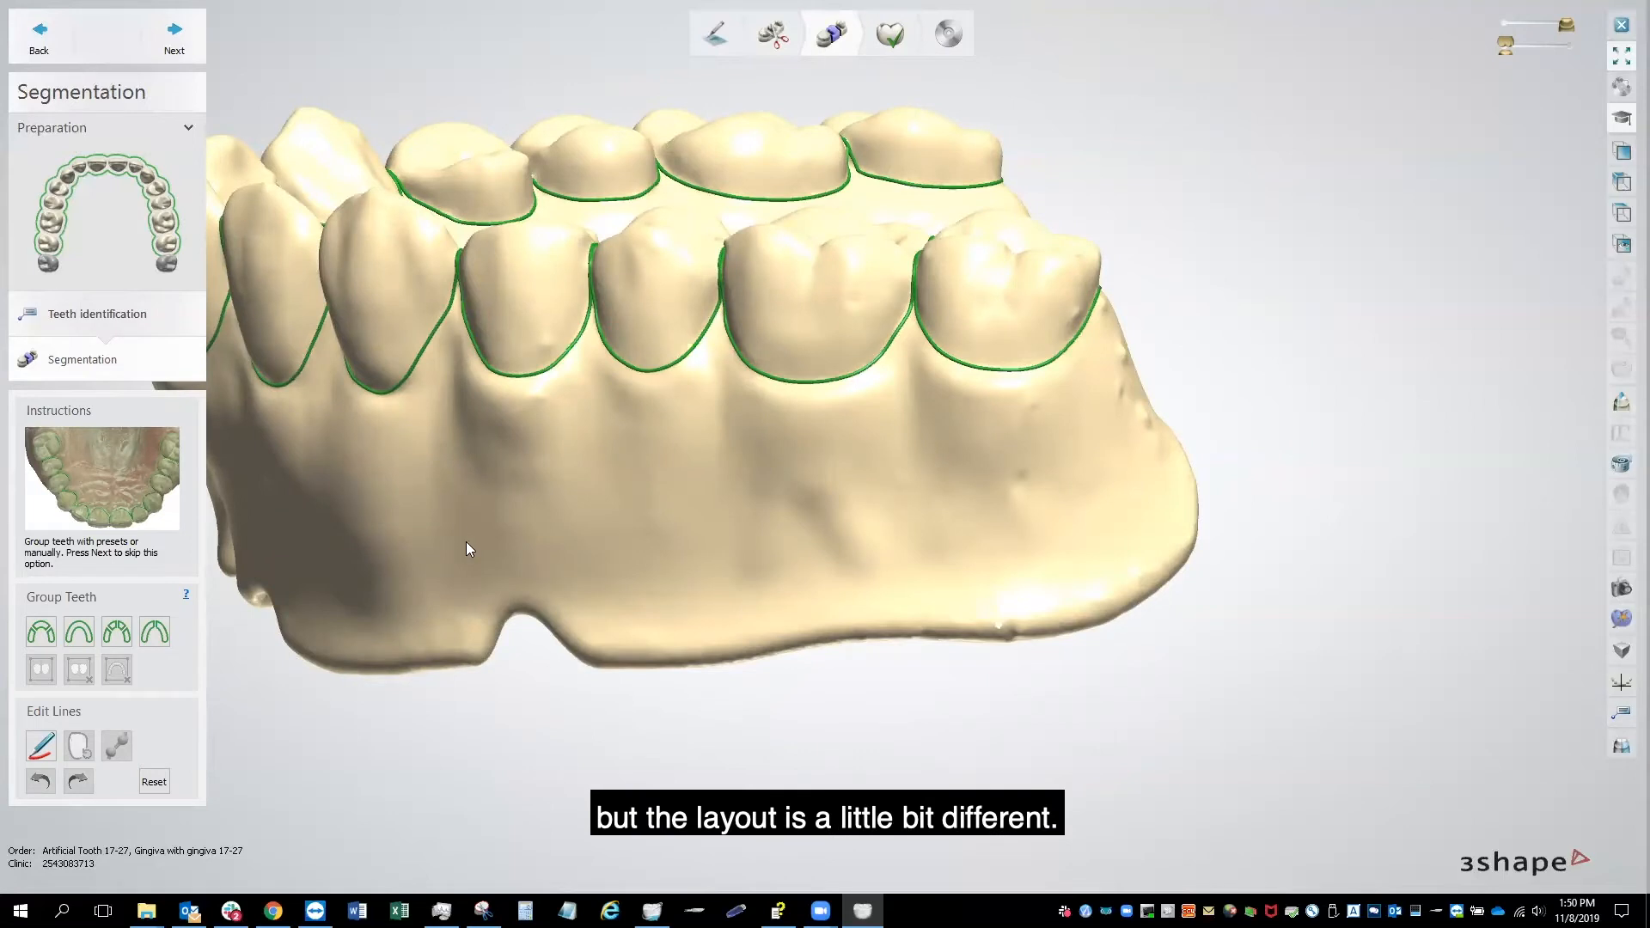
right_drag(617, 474, 556, 532)
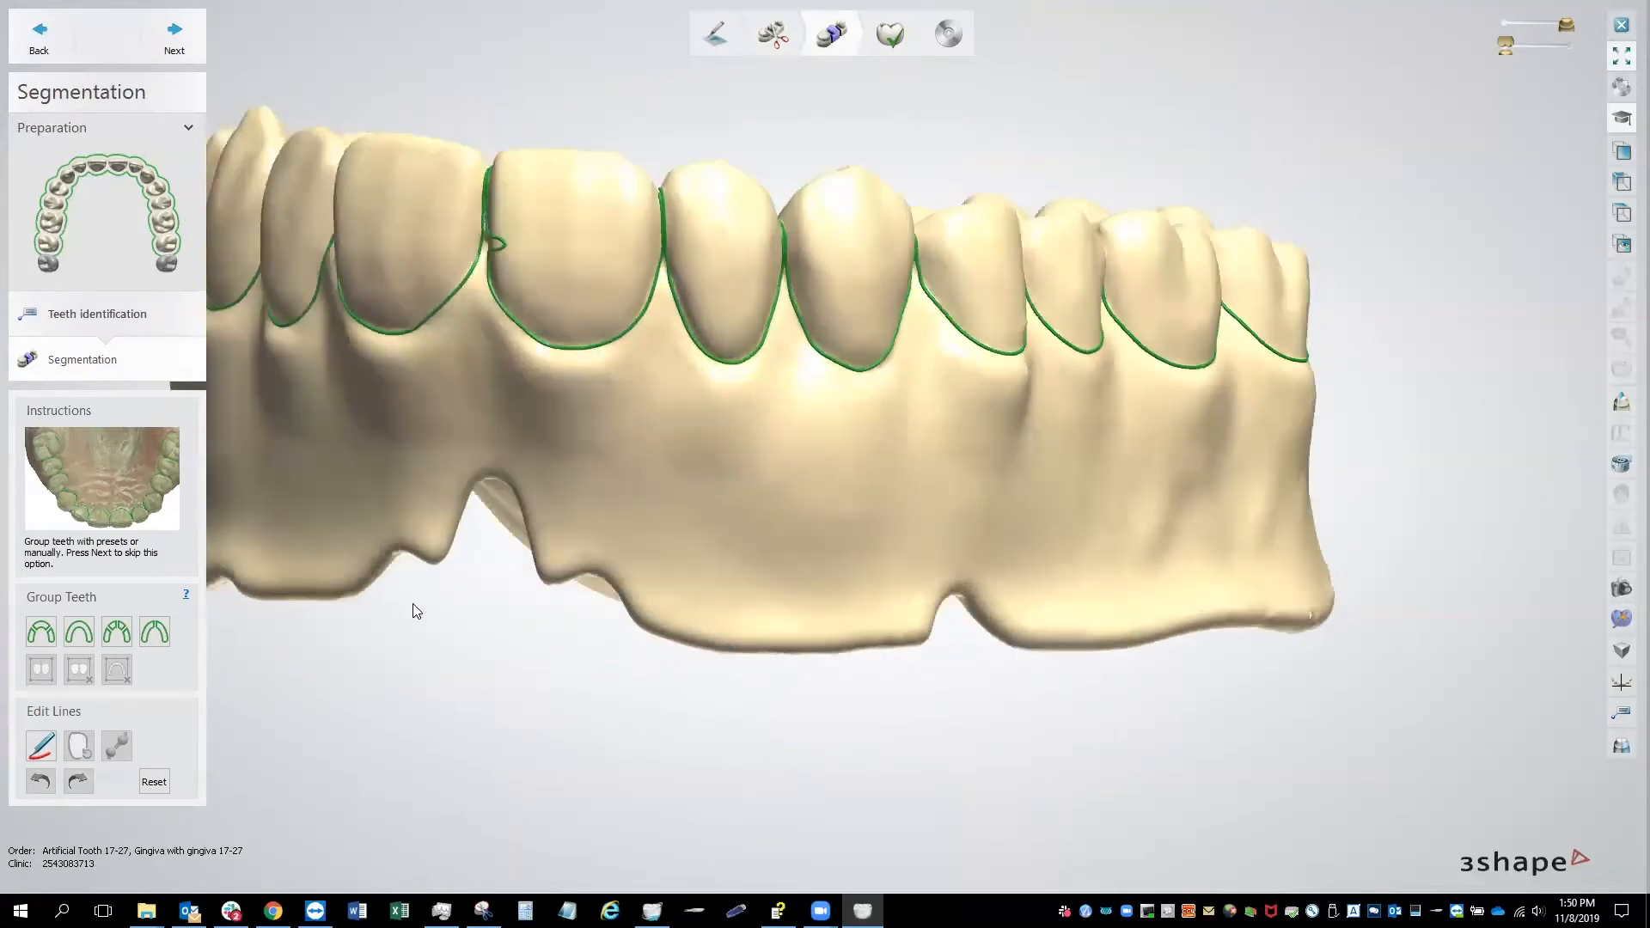
scroll(412, 603, down, 4)
middle_drag(432, 604, 534, 623)
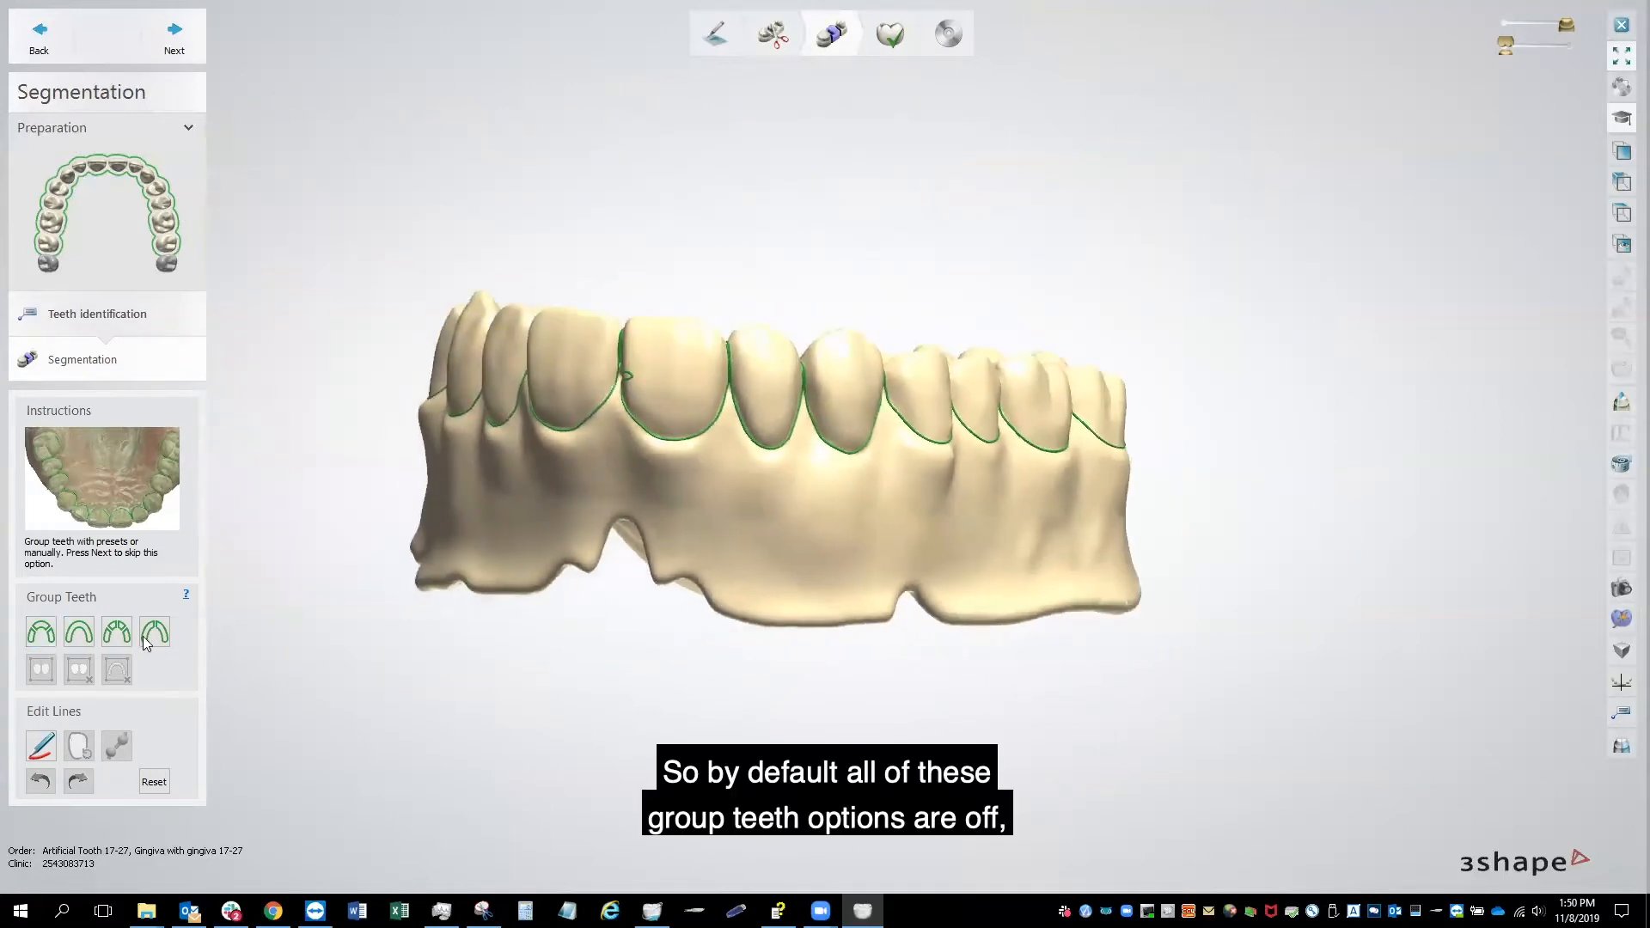
right_drag(559, 575, 574, 540)
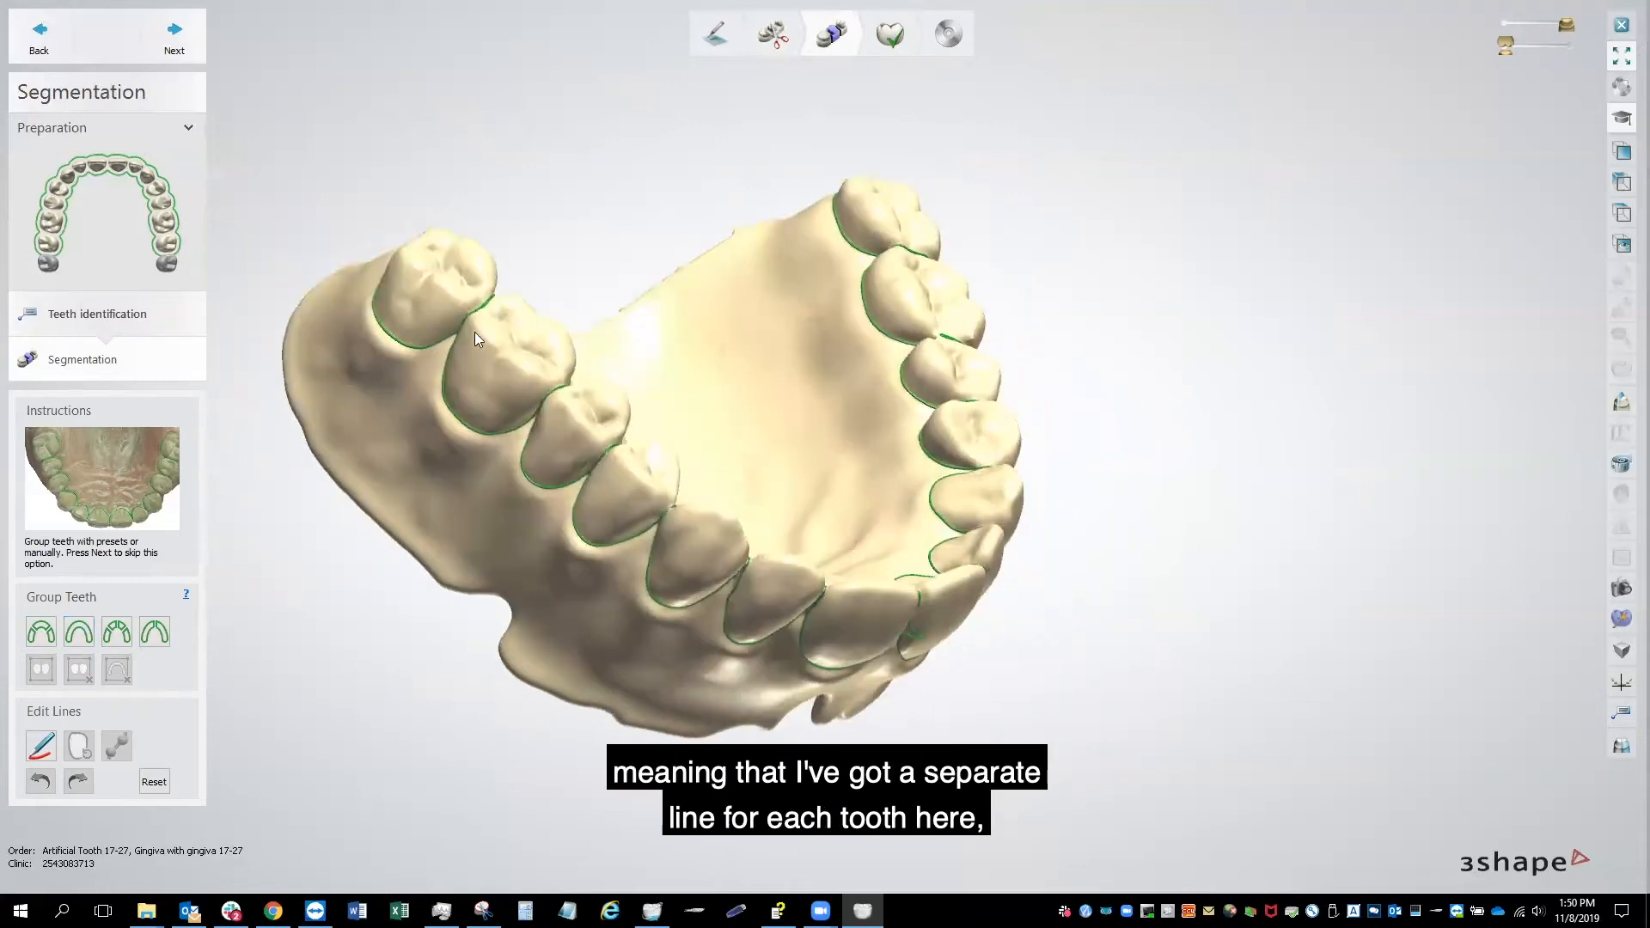
right_drag(899, 650, 921, 684)
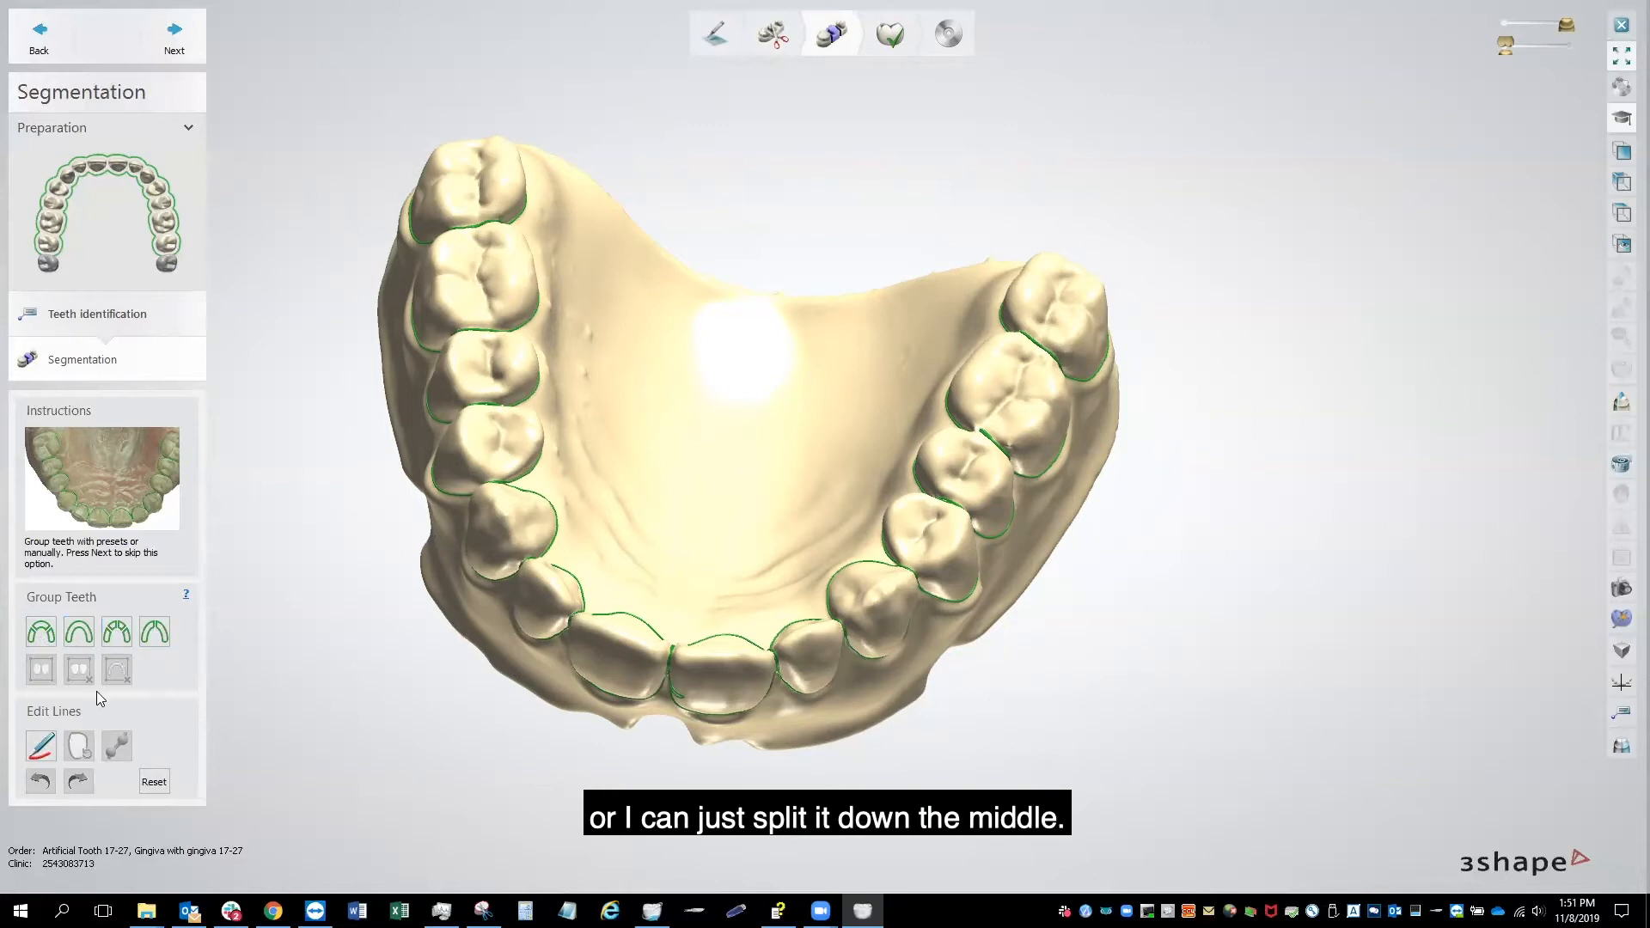
click(43, 638)
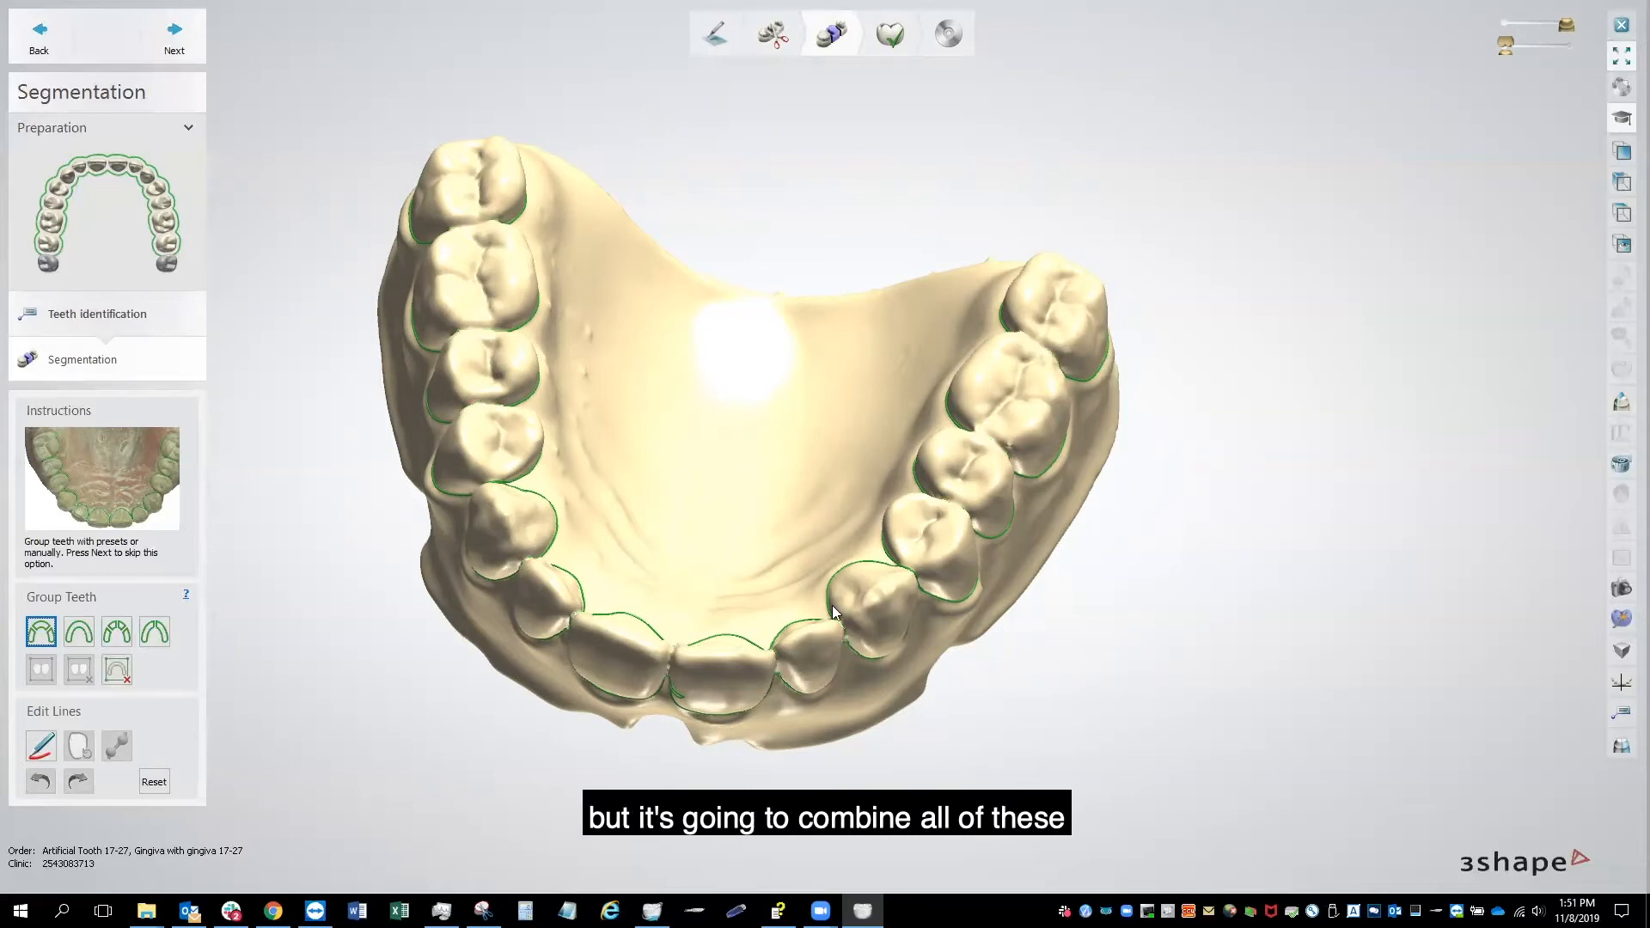
right_drag(912, 689, 870, 452)
scroll(869, 452, up, 5)
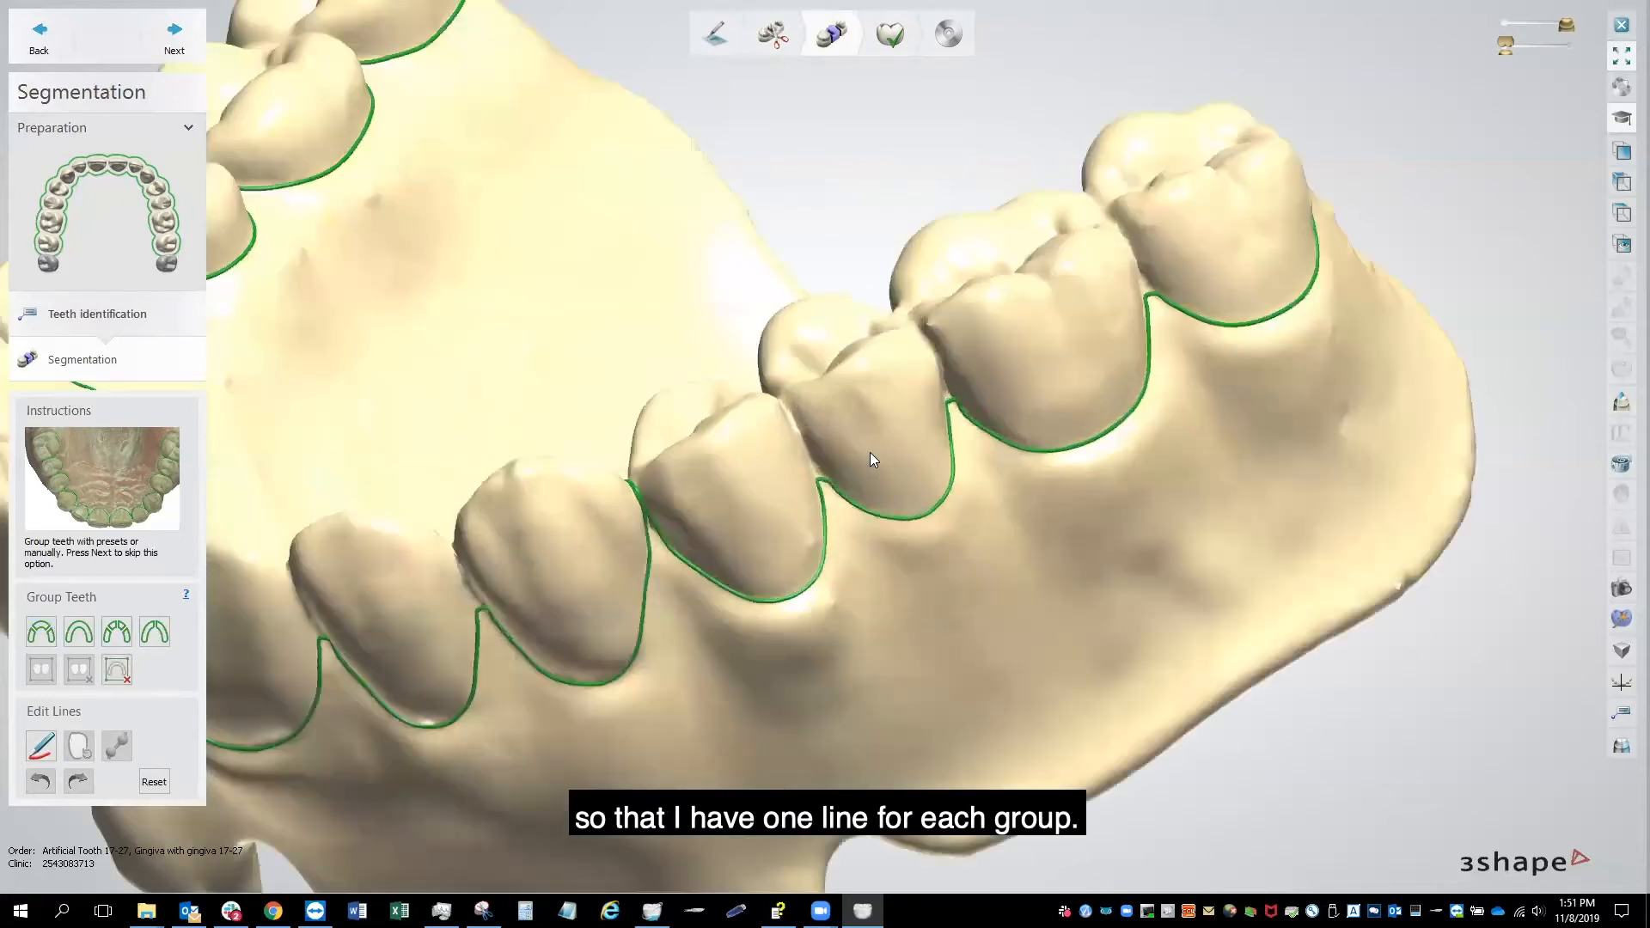
right_drag(825, 644, 725, 586)
scroll(746, 663, down, 3)
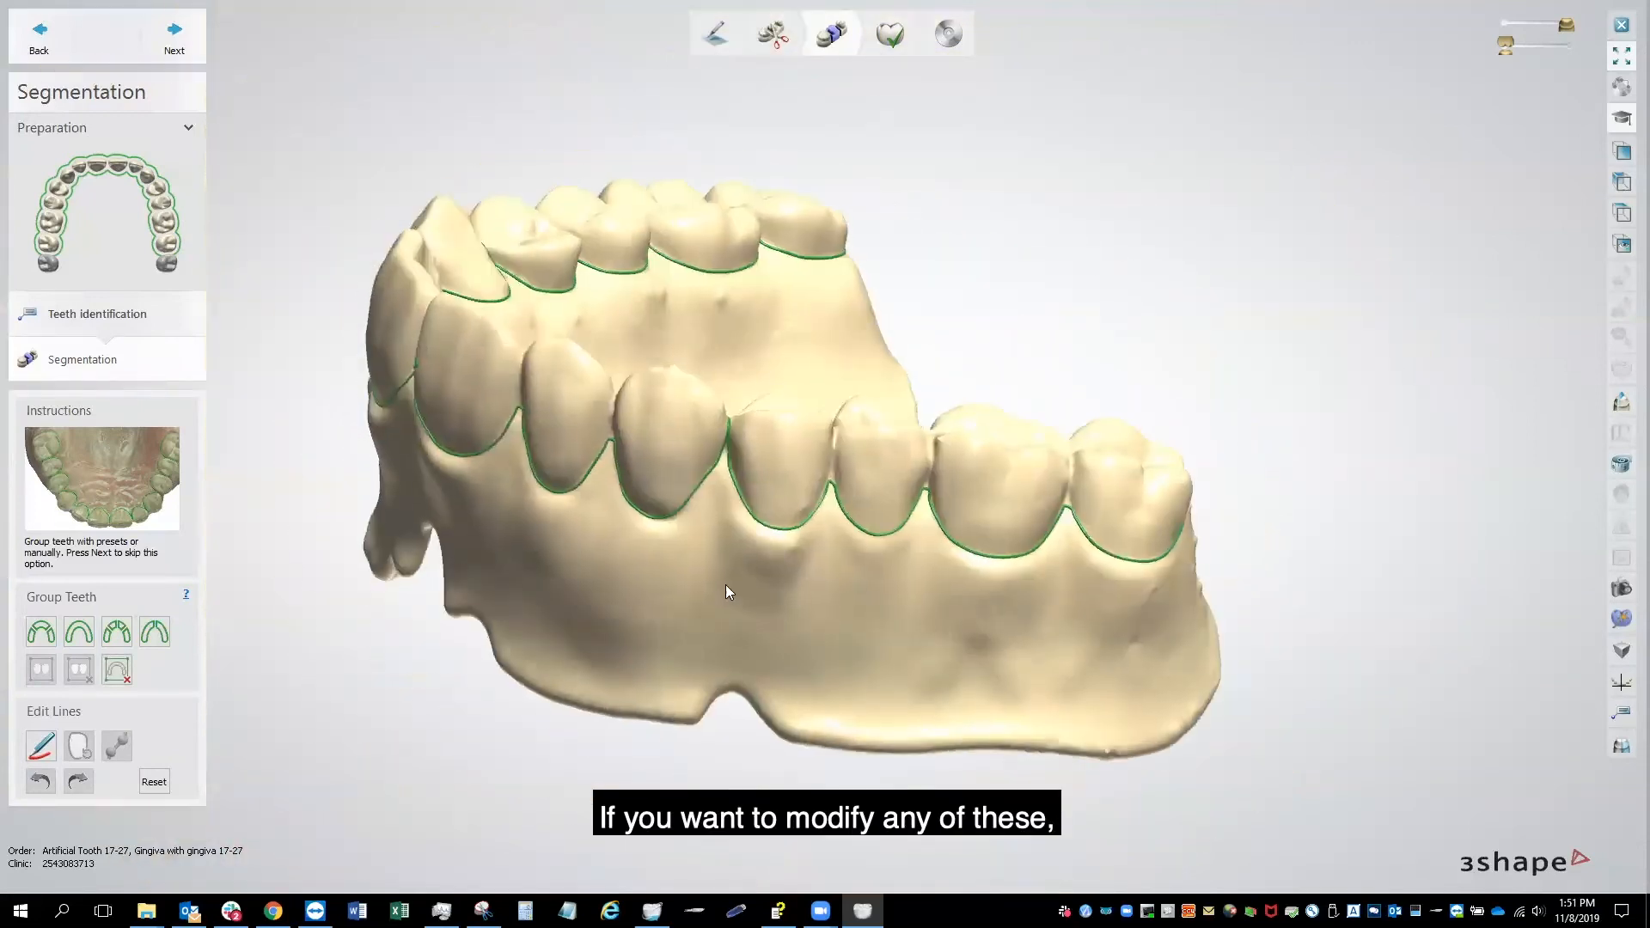
Step: Enable manual line editing, choose the posterior segment of teeth 14 to 17, and redraw its outer line between teeth 14 and 15
click(41, 749)
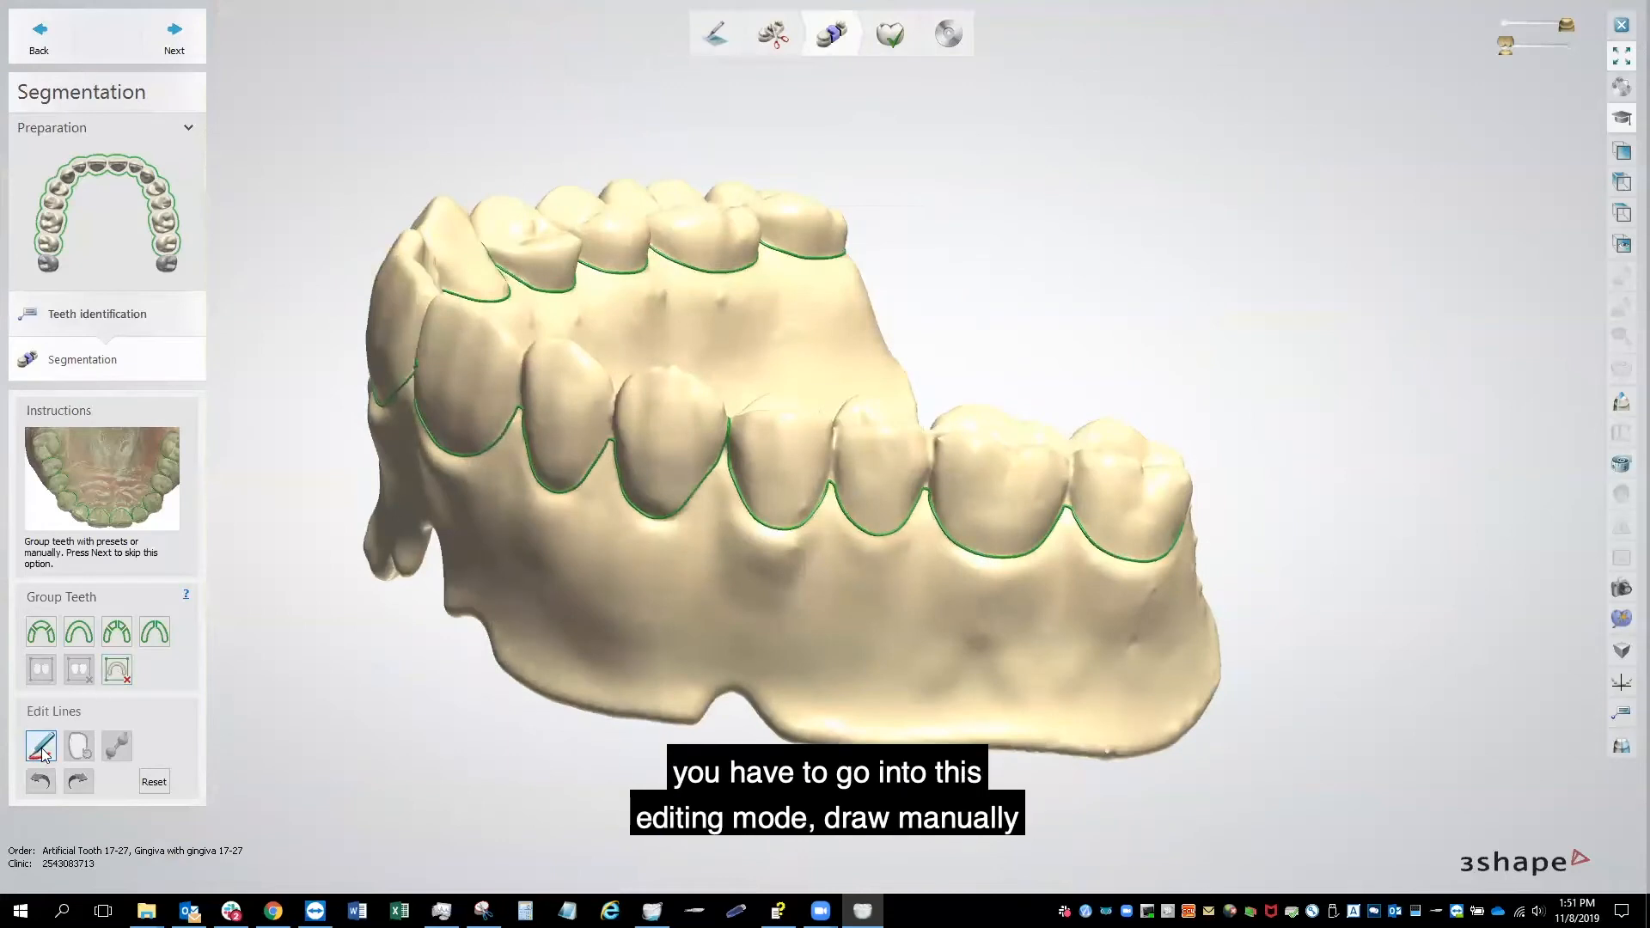
click(41, 748)
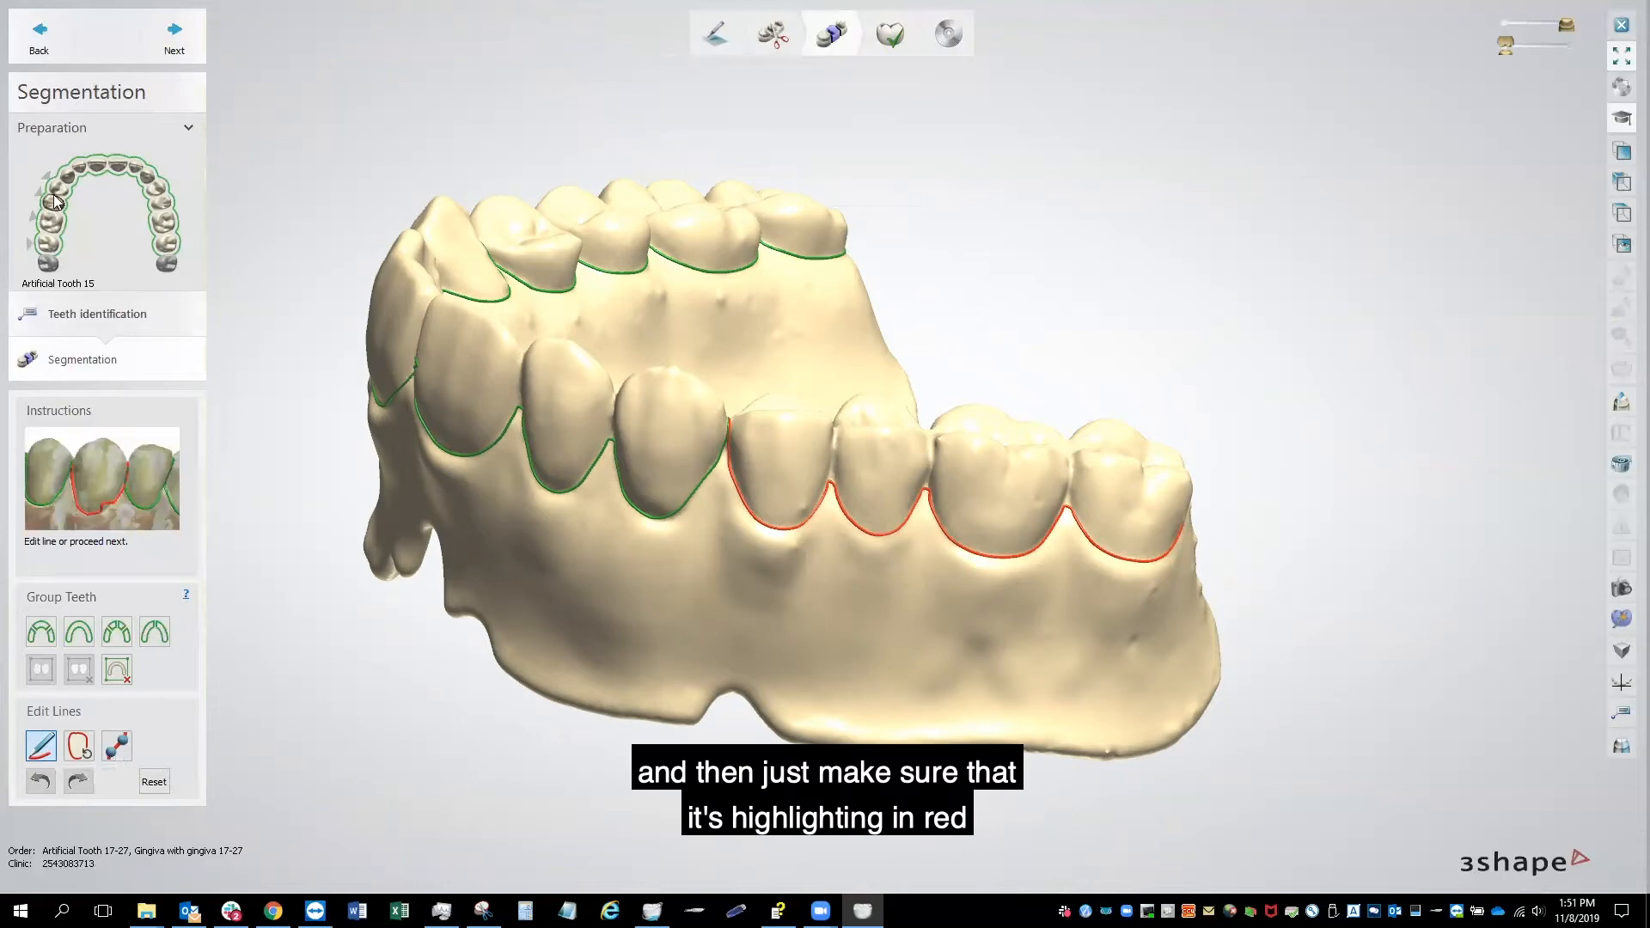
scroll(861, 539, up, 5)
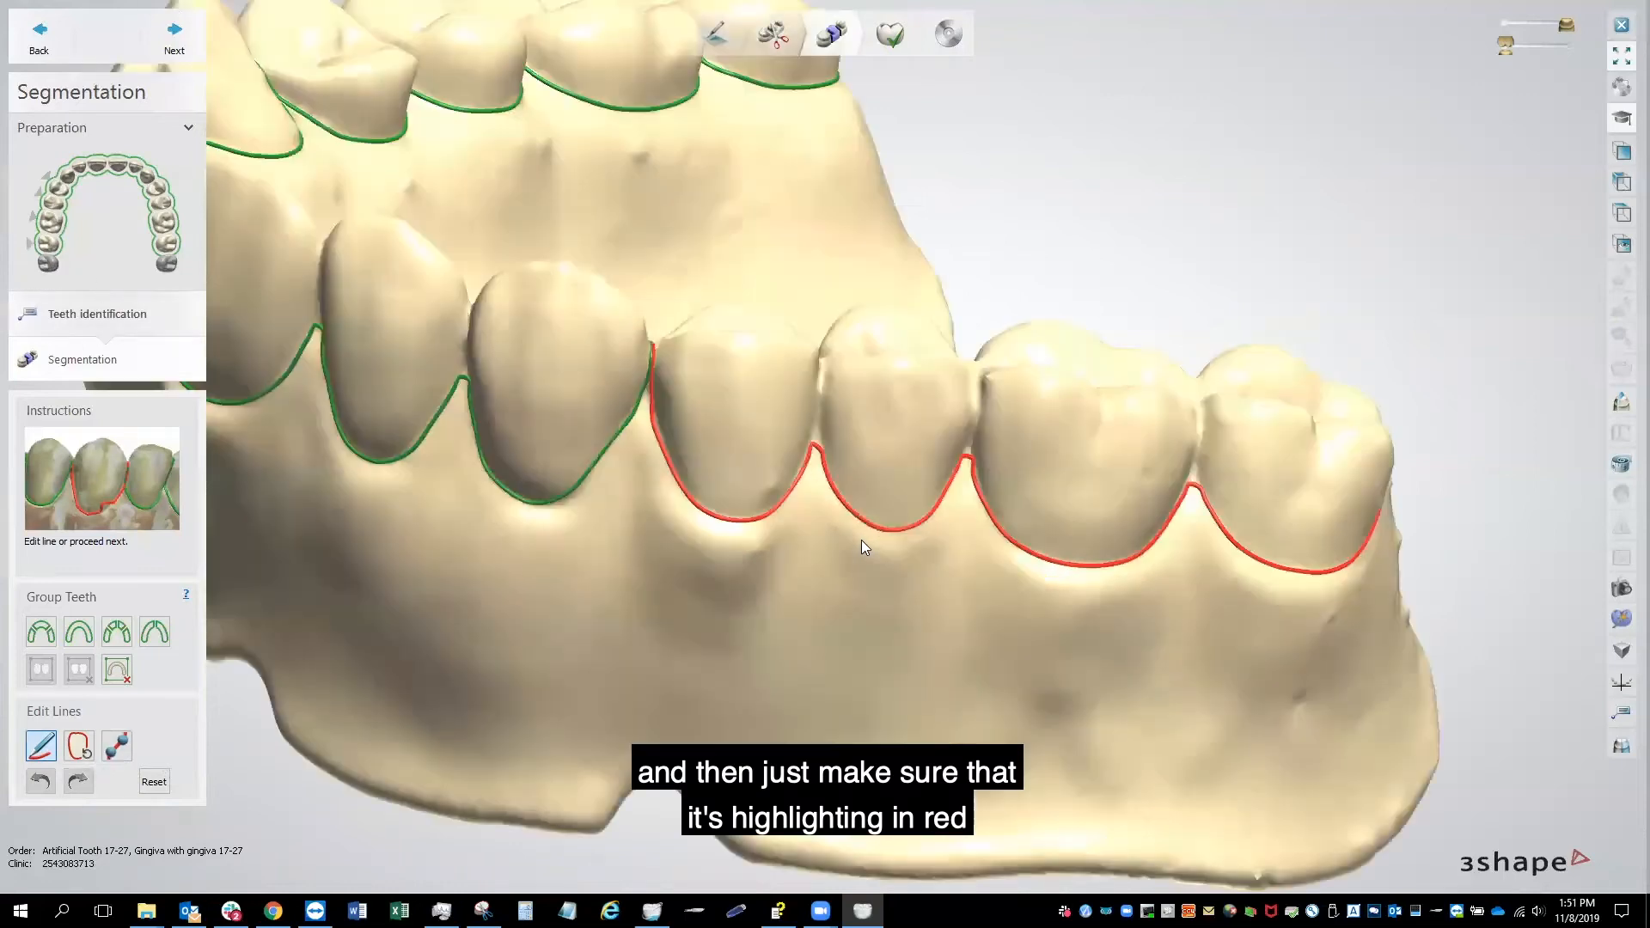
right_drag(775, 470, 667, 633)
click(635, 473)
drag(650, 474, 653, 477)
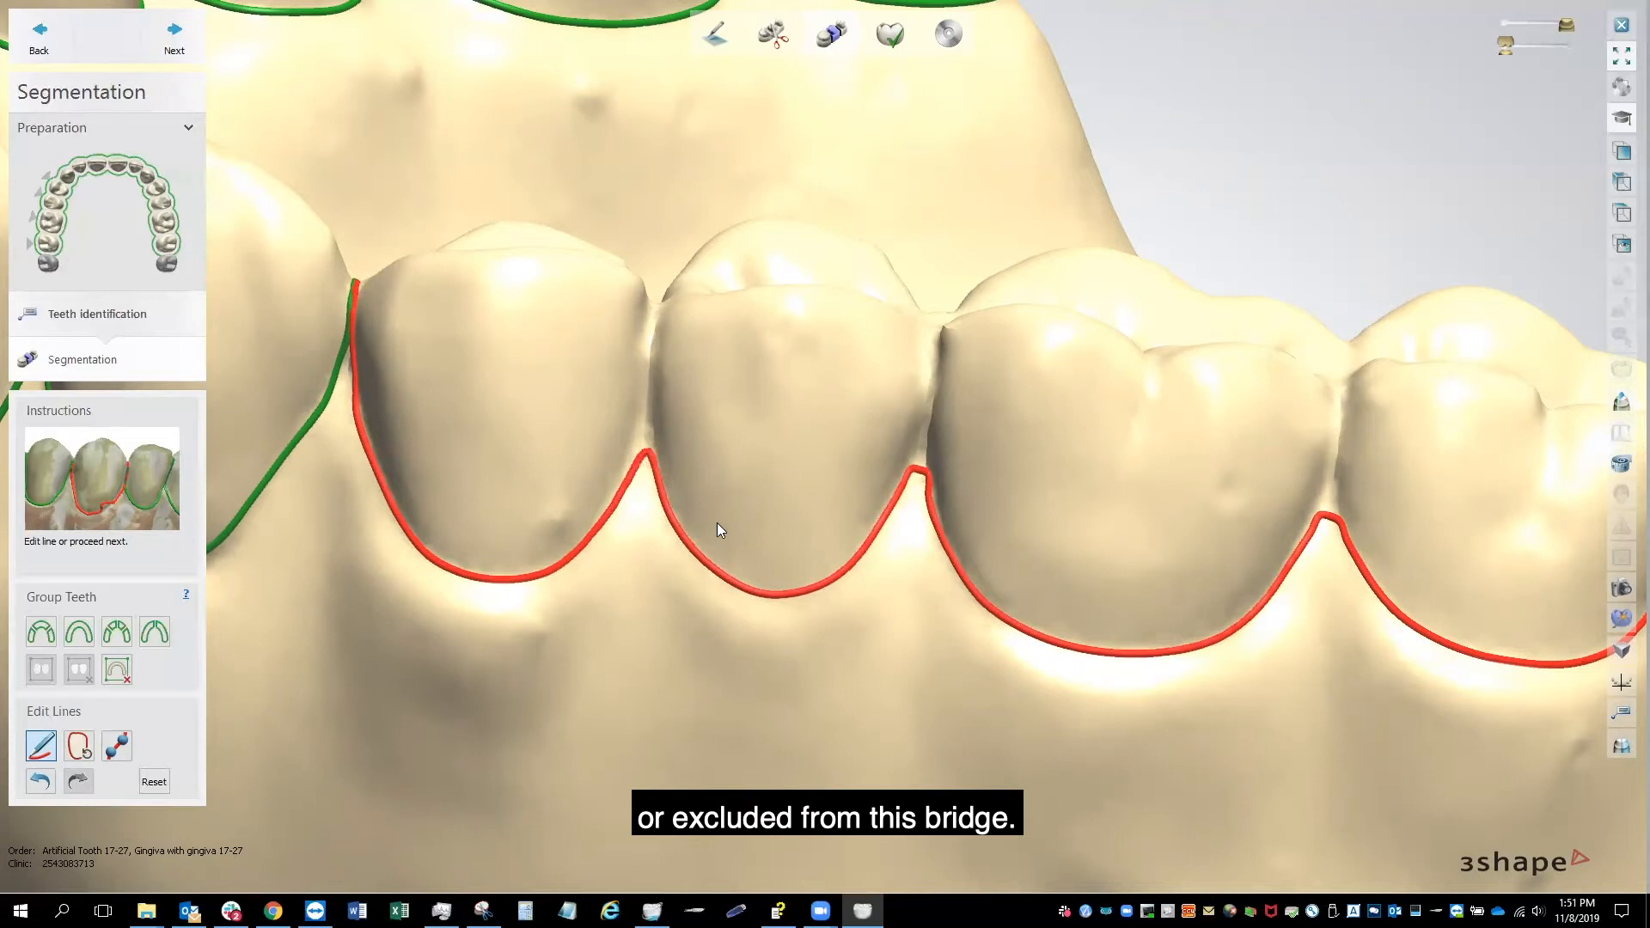
Step: Clean up the posterior segment's palatal line between teeth 14 and 15 and check the rest of that segment's border
scroll(717, 522, down, 5)
right_drag(716, 522, 653, 574)
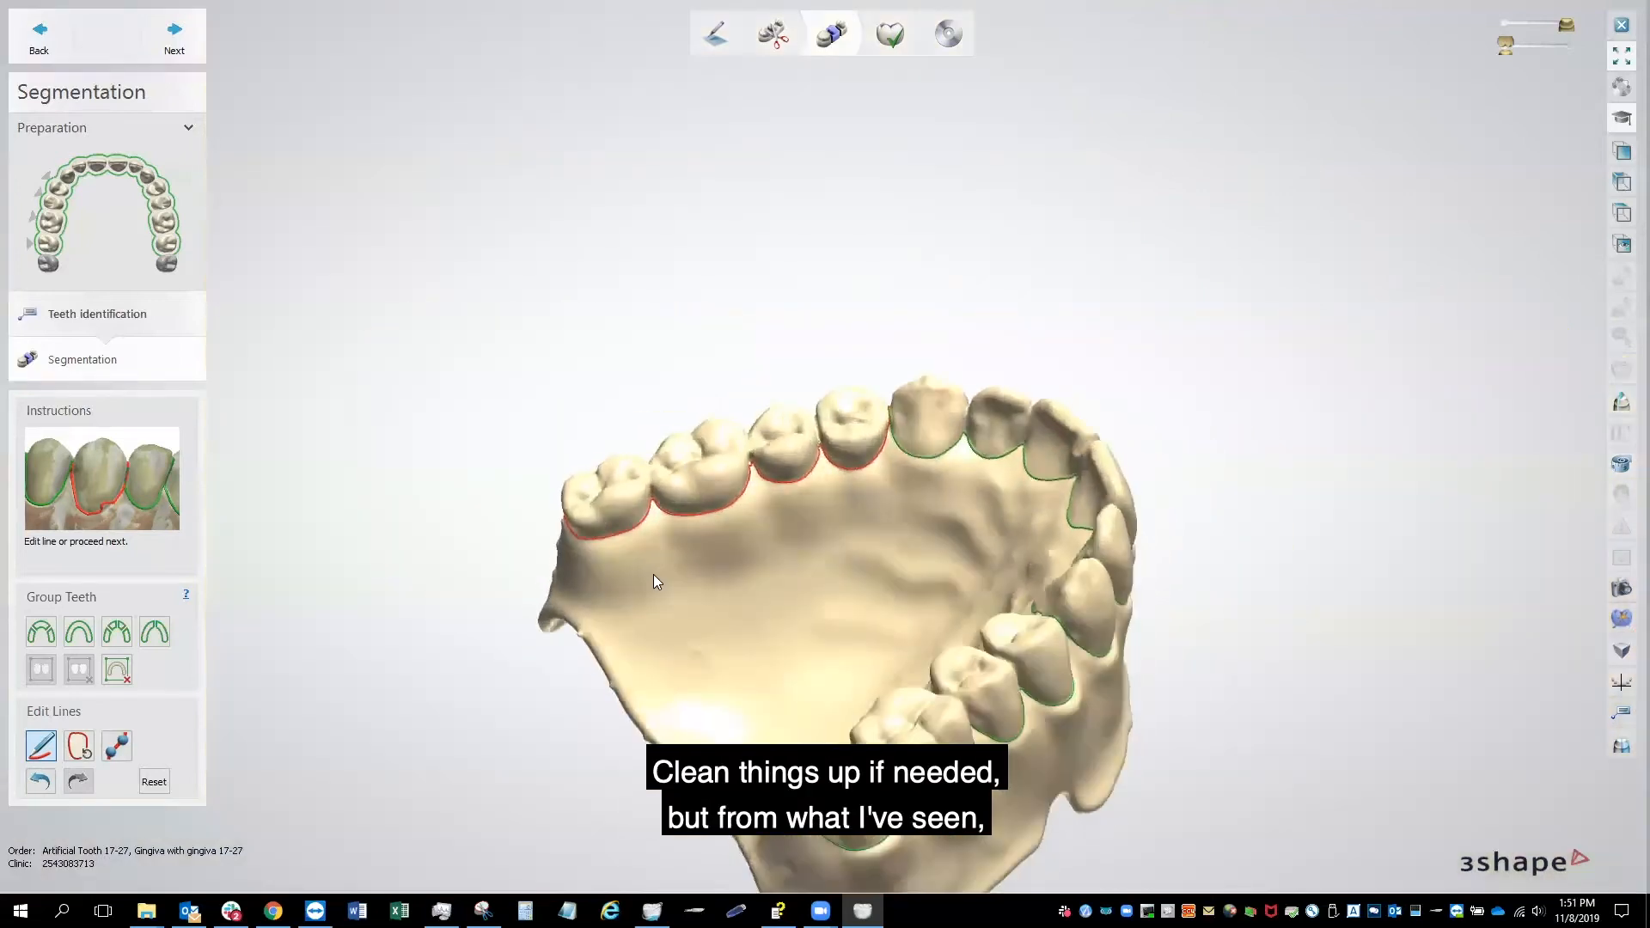
scroll(756, 467, up, 8)
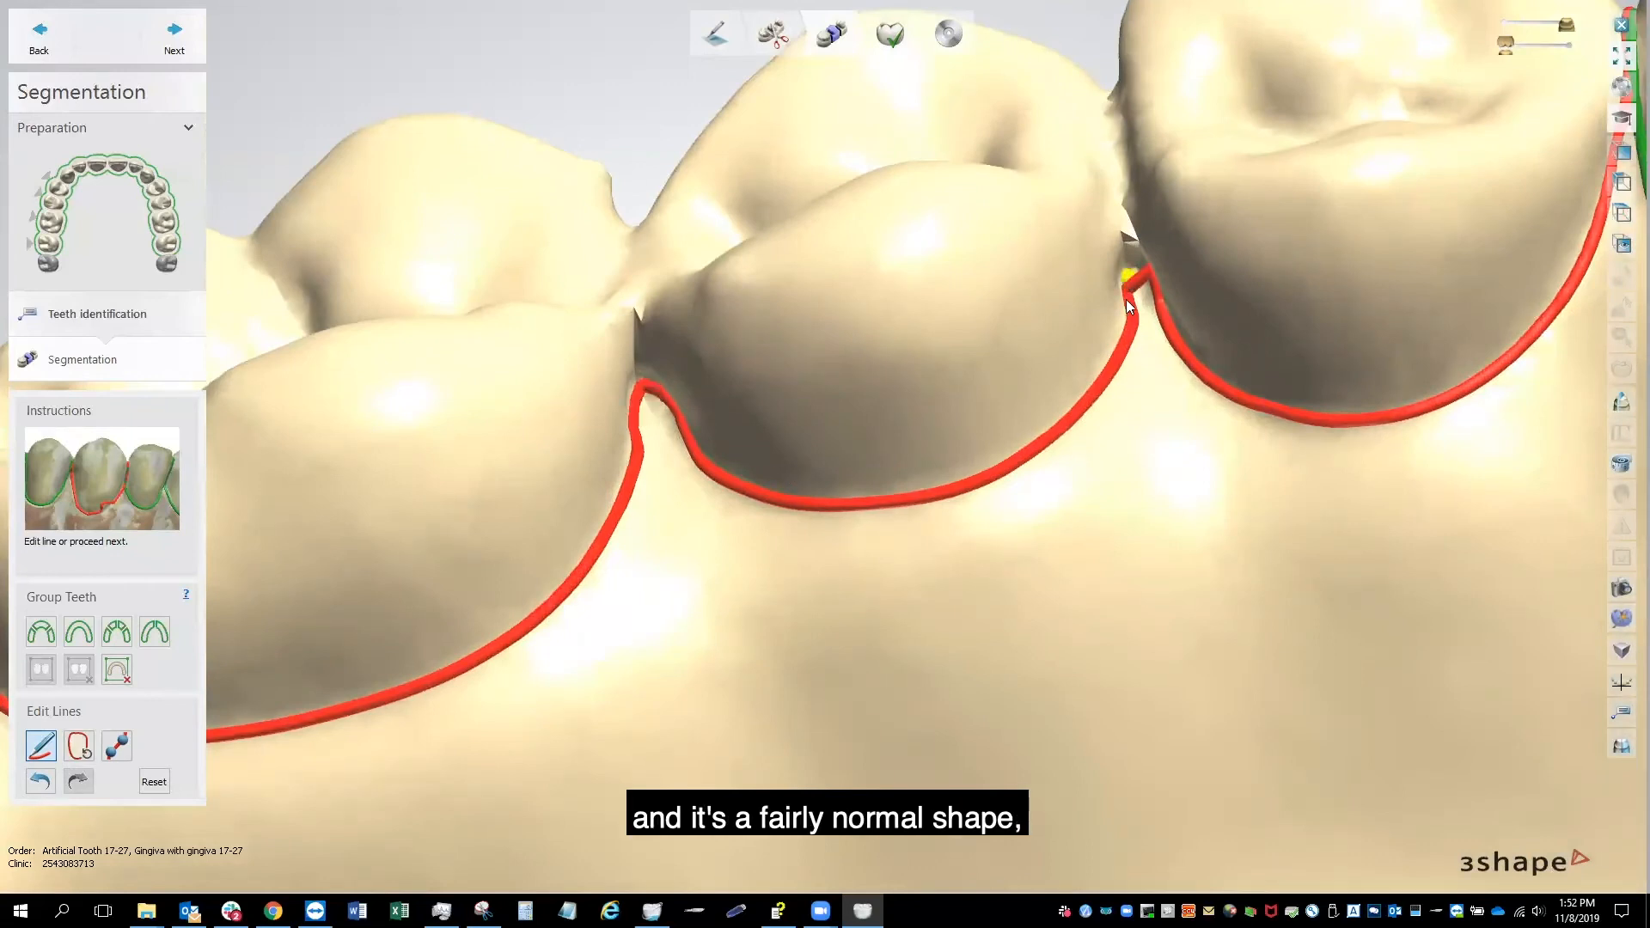
scroll(1151, 296, down, 3)
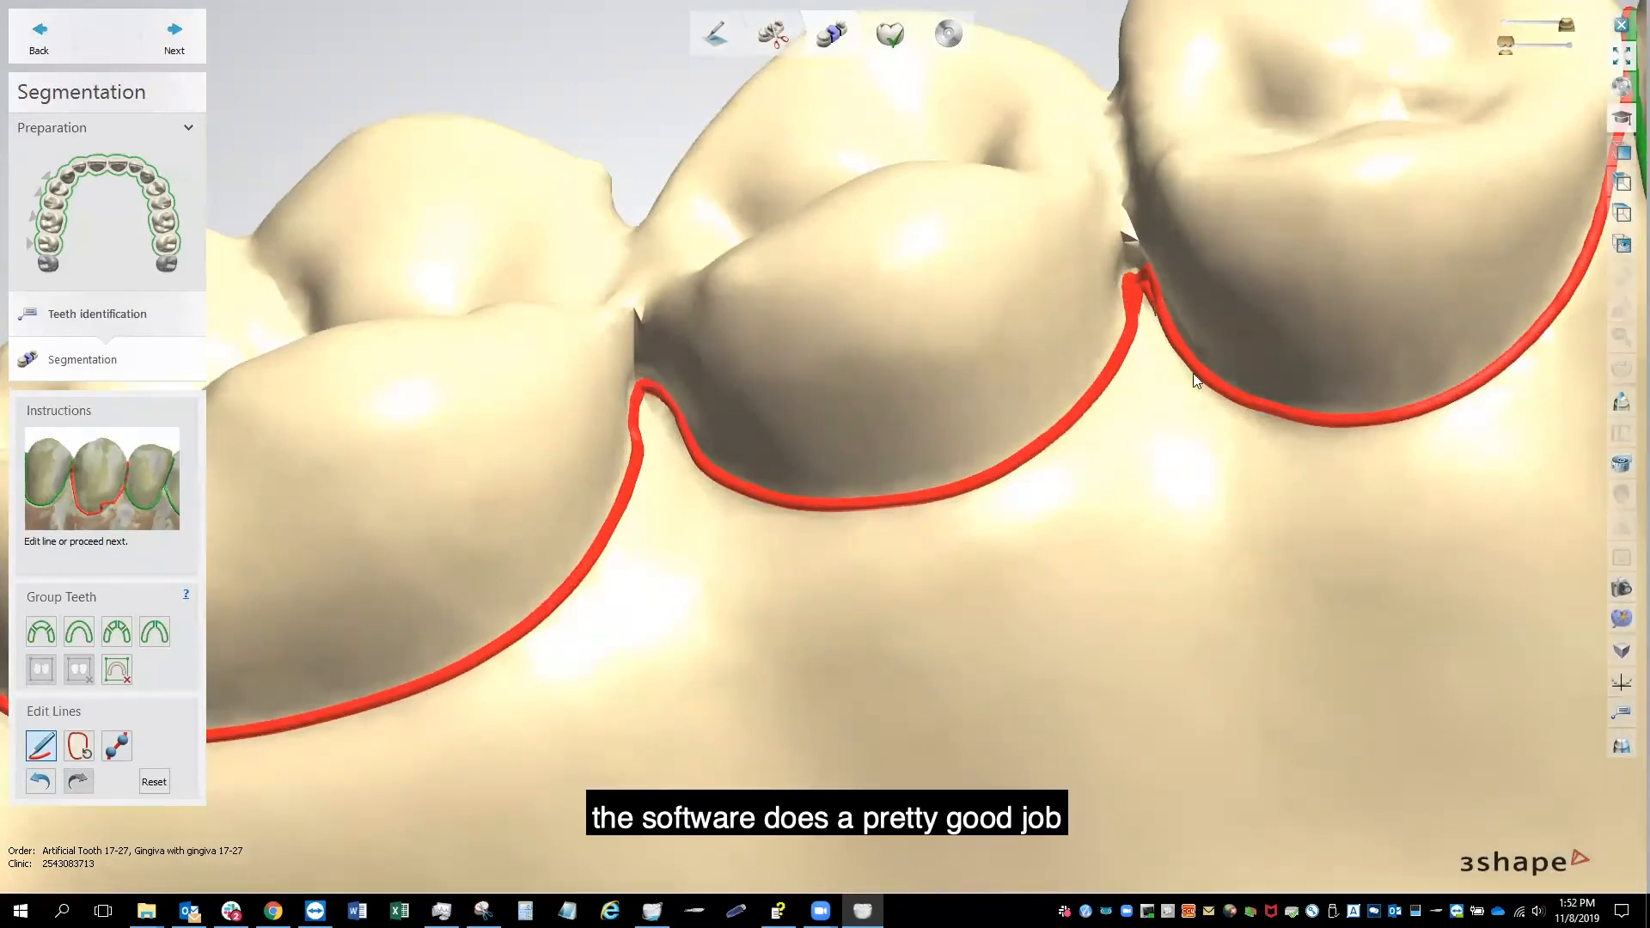
scroll(1349, 424, down, 2)
right_drag(1349, 424, 762, 542)
scroll(730, 515, up, 5)
scroll(706, 488, up, 2)
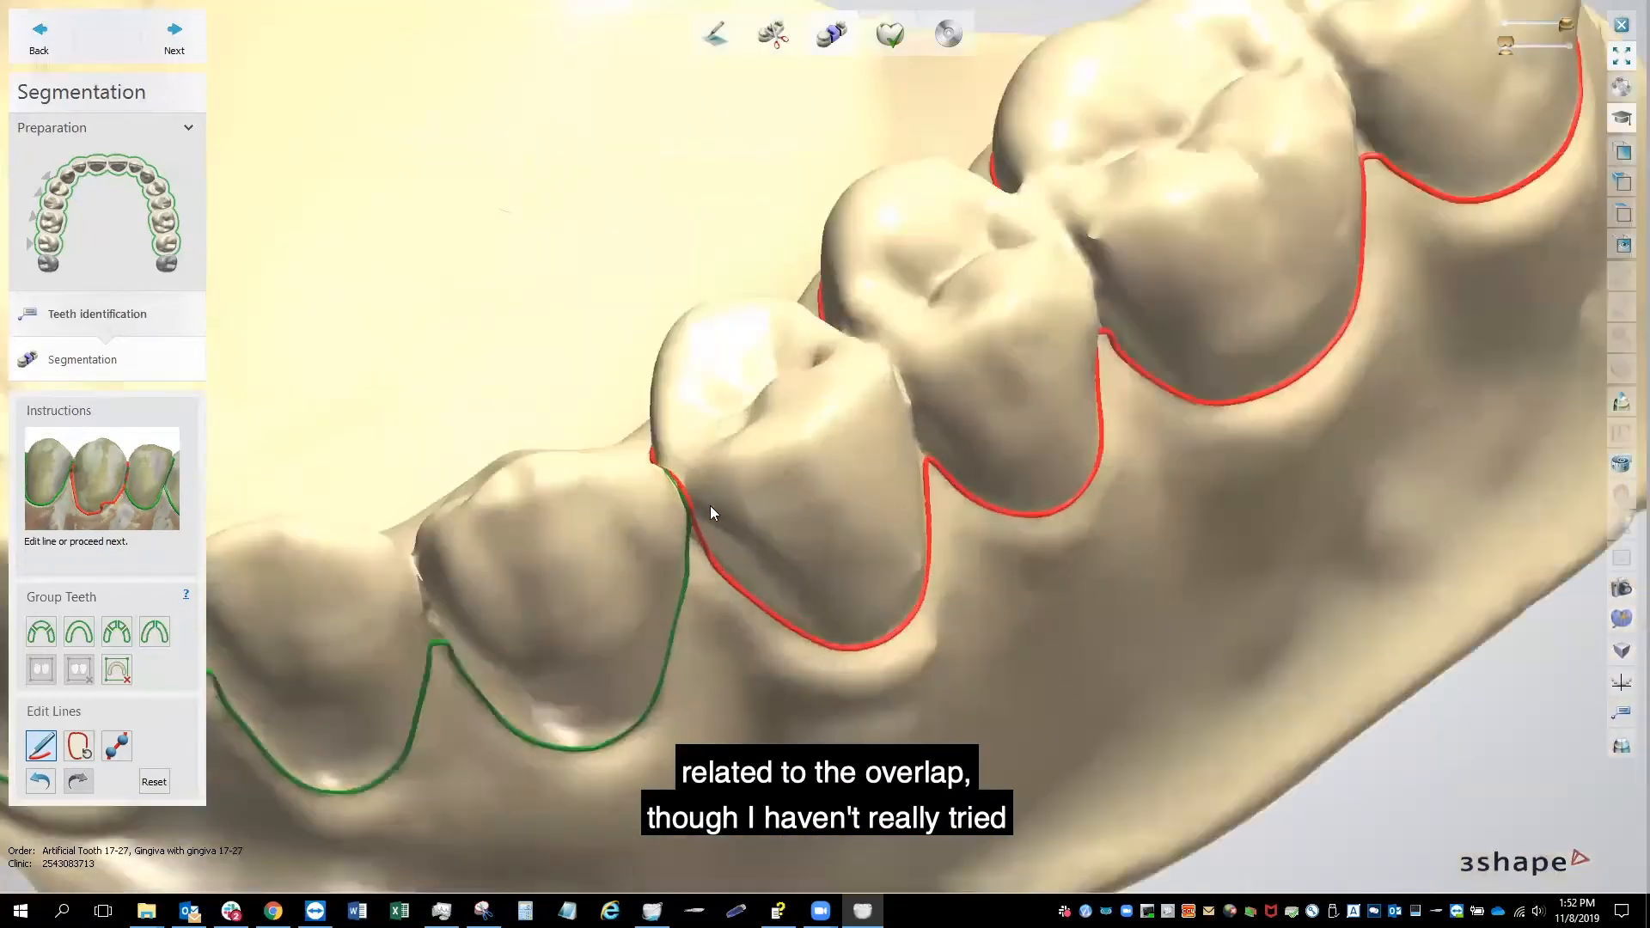
scroll(747, 621, down, 6)
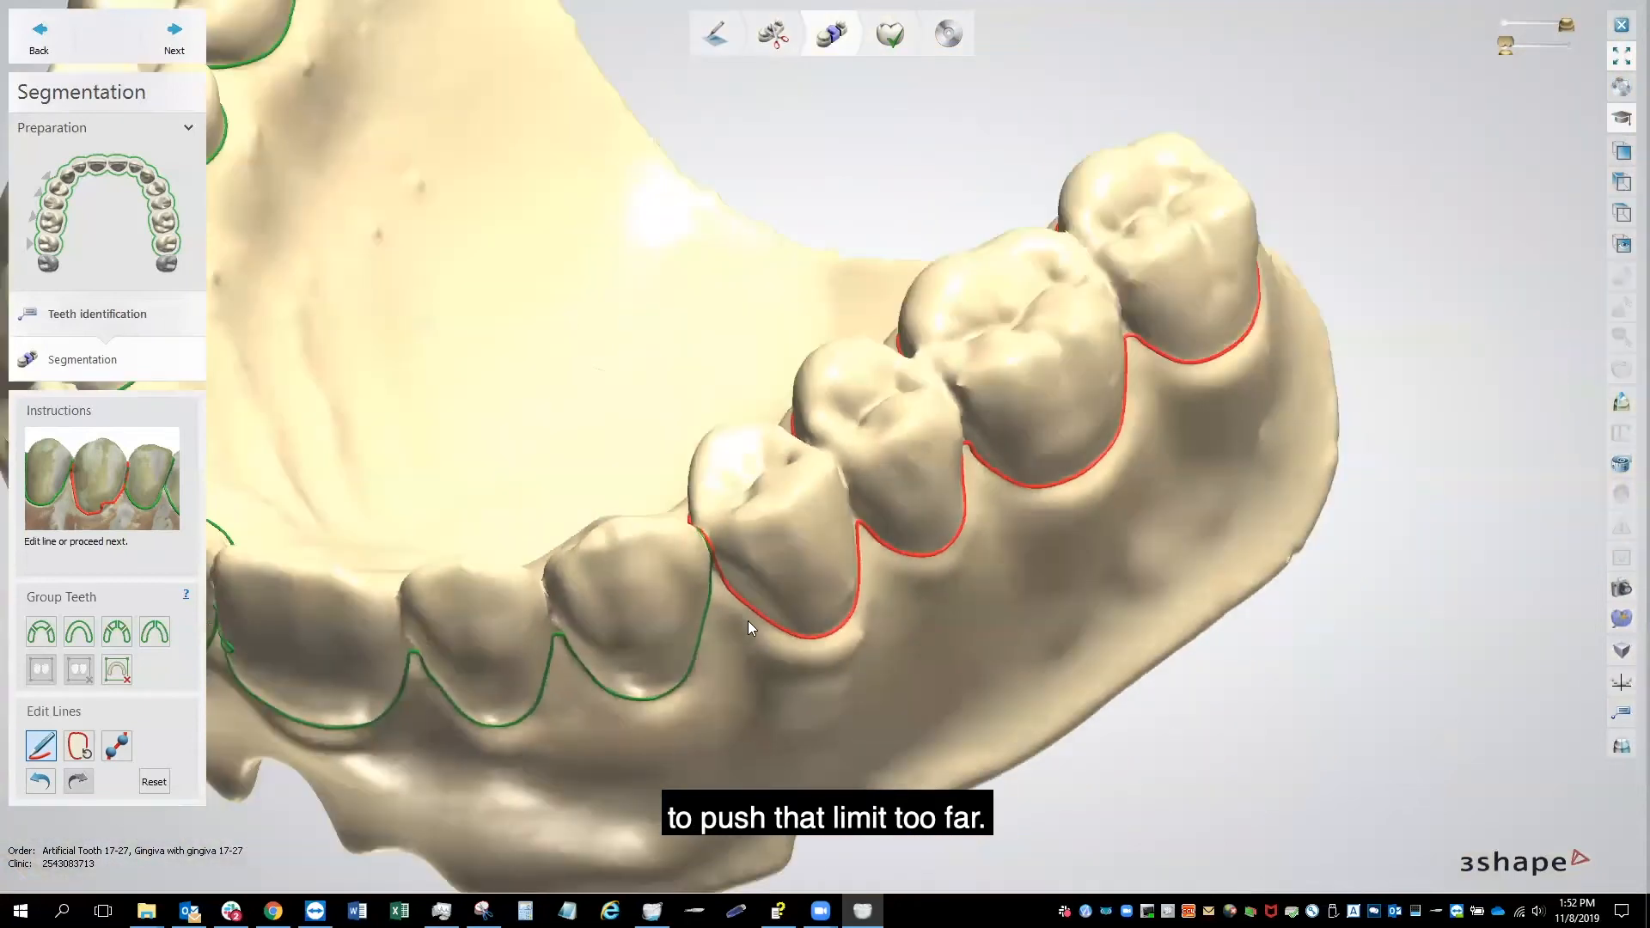
Step: Choose the anterior segment for line editing and redraw its outer line between the two central incisors, removing the stray bulge
right_drag(753, 653, 242, 254)
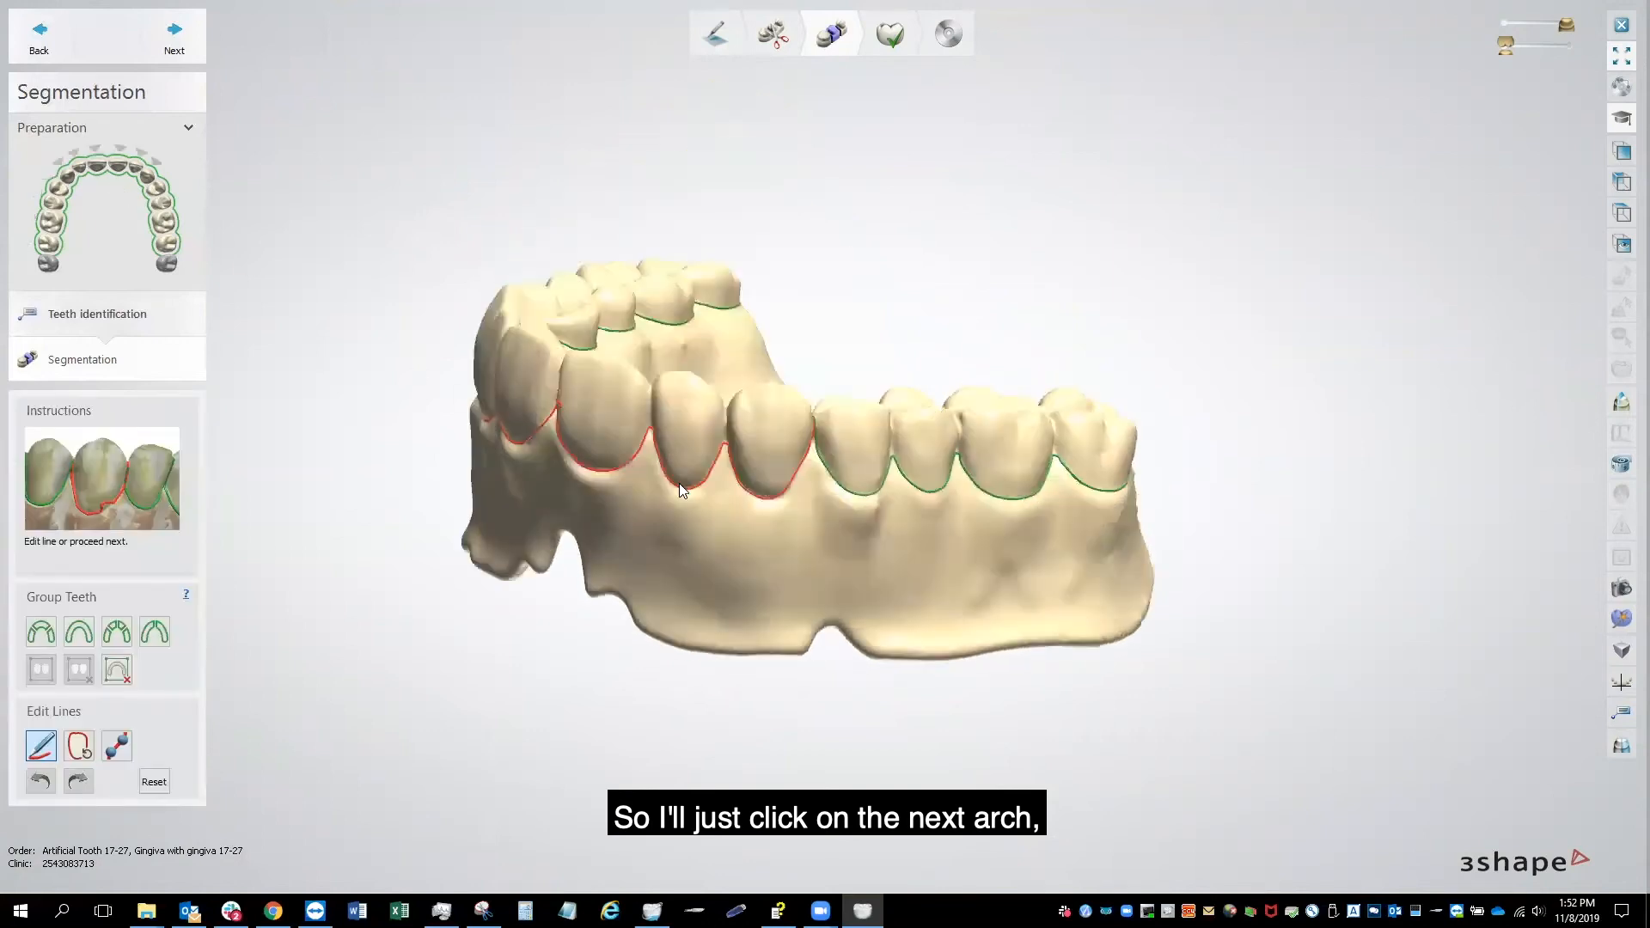
scroll(610, 411, up, 5)
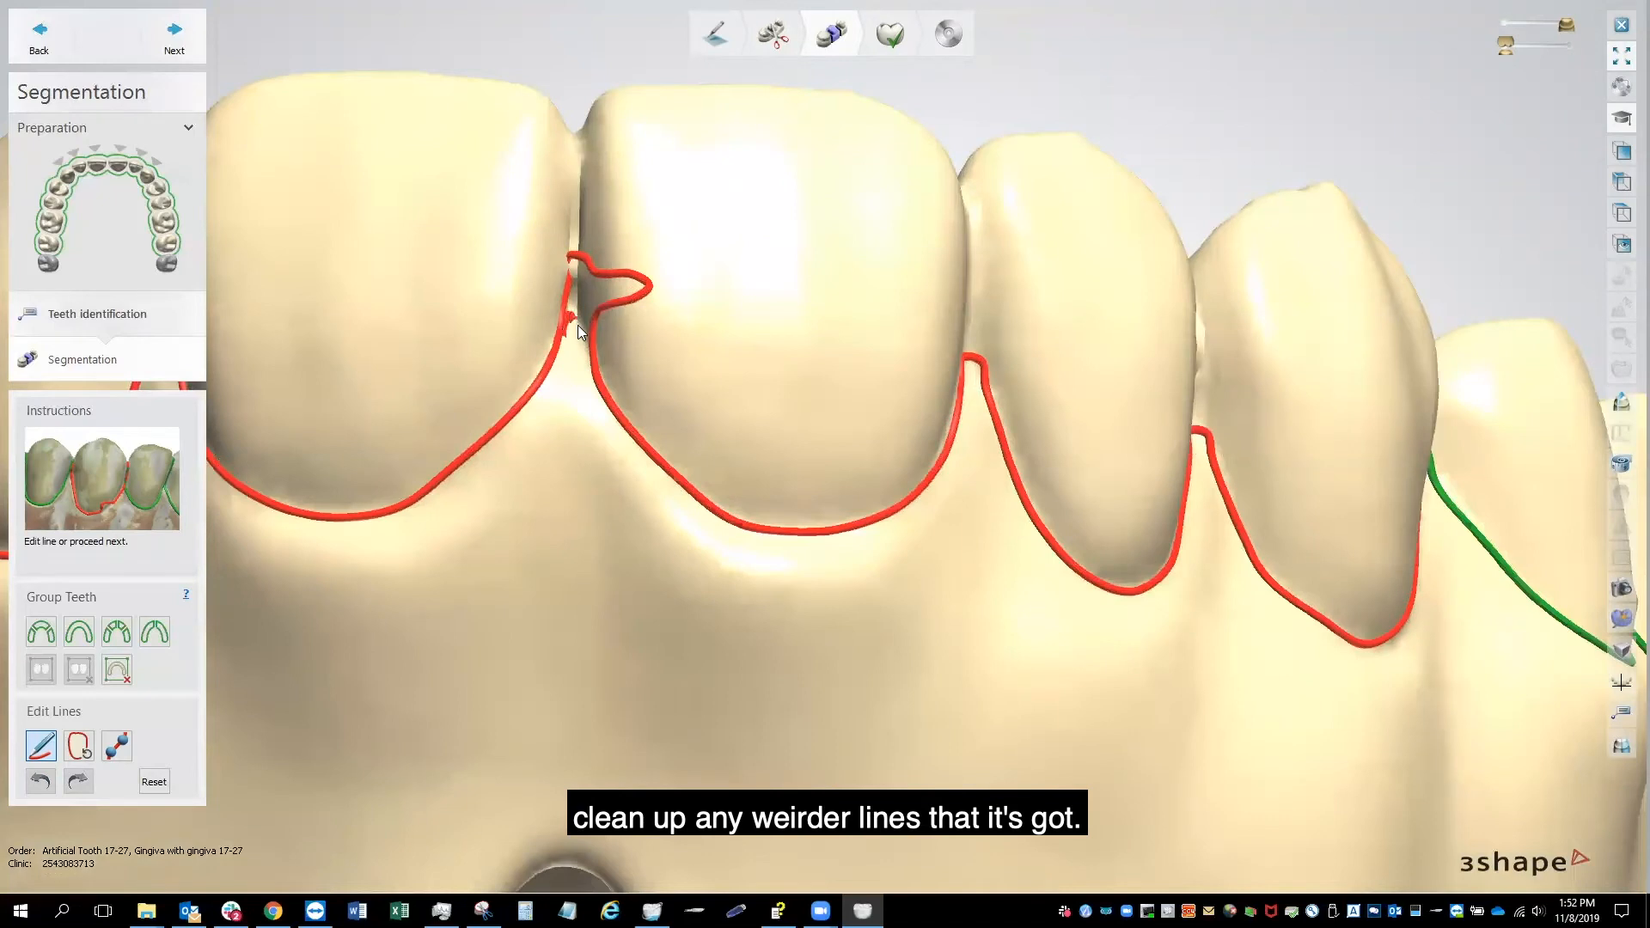
click(627, 426)
right_drag(706, 452, 503, 351)
scroll(550, 350, up, 3)
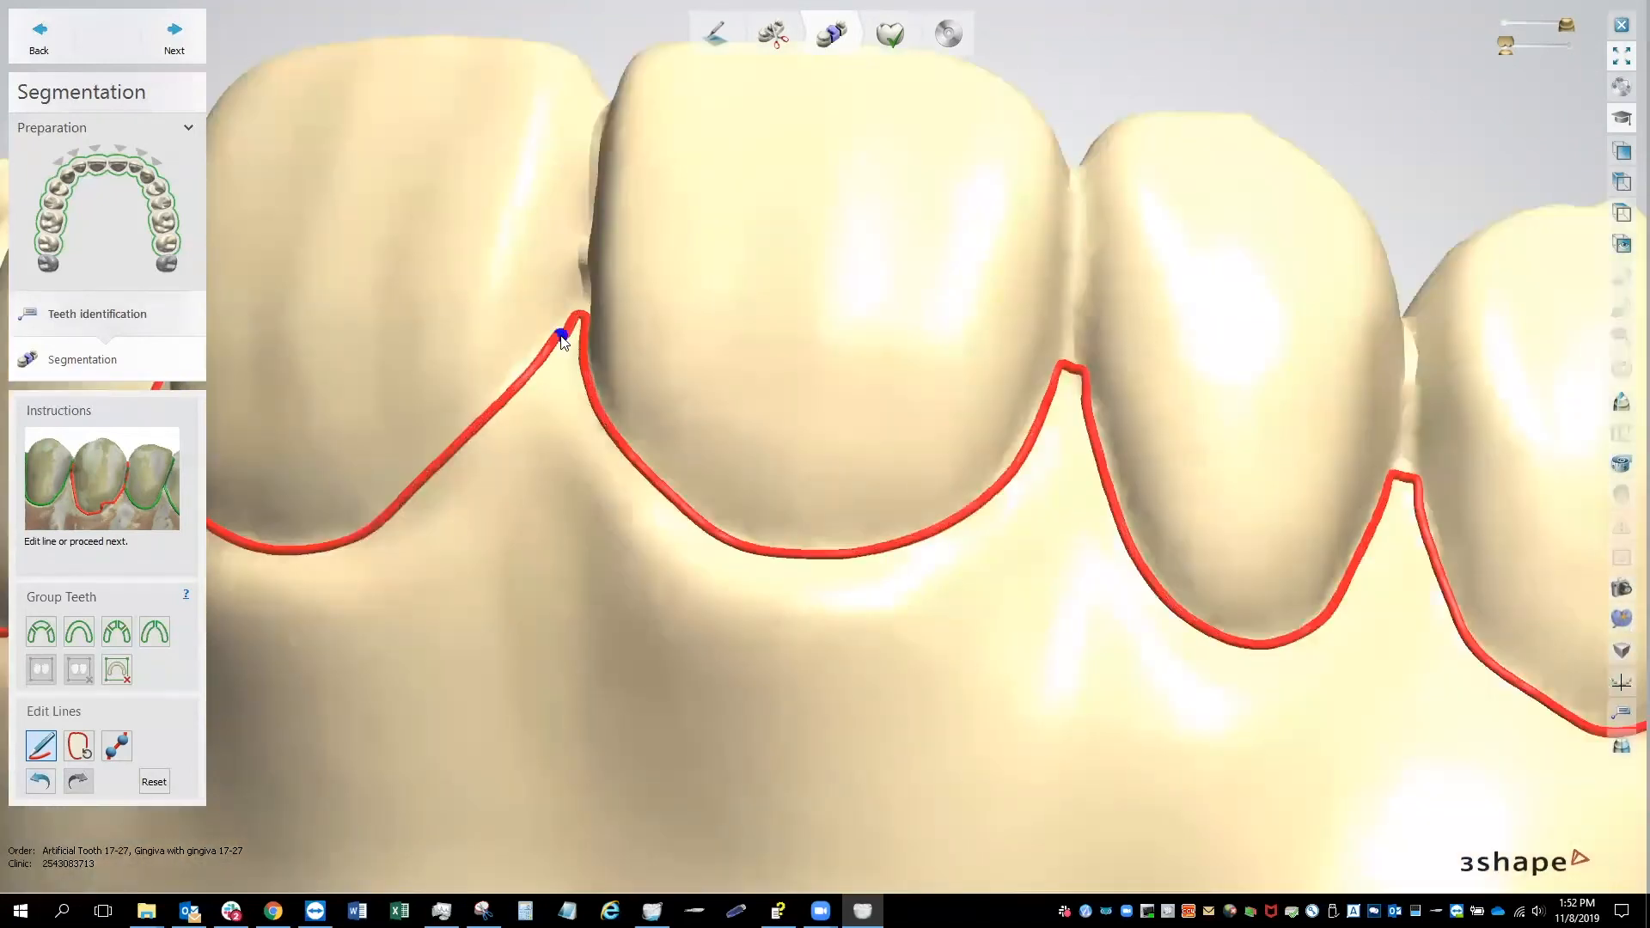
Step: Redraw the anterior segment's outer line in the gap between teeth 22 and 23
scroll(537, 418, down, 5)
right_drag(540, 444, 829, 398)
drag(831, 353, 855, 389)
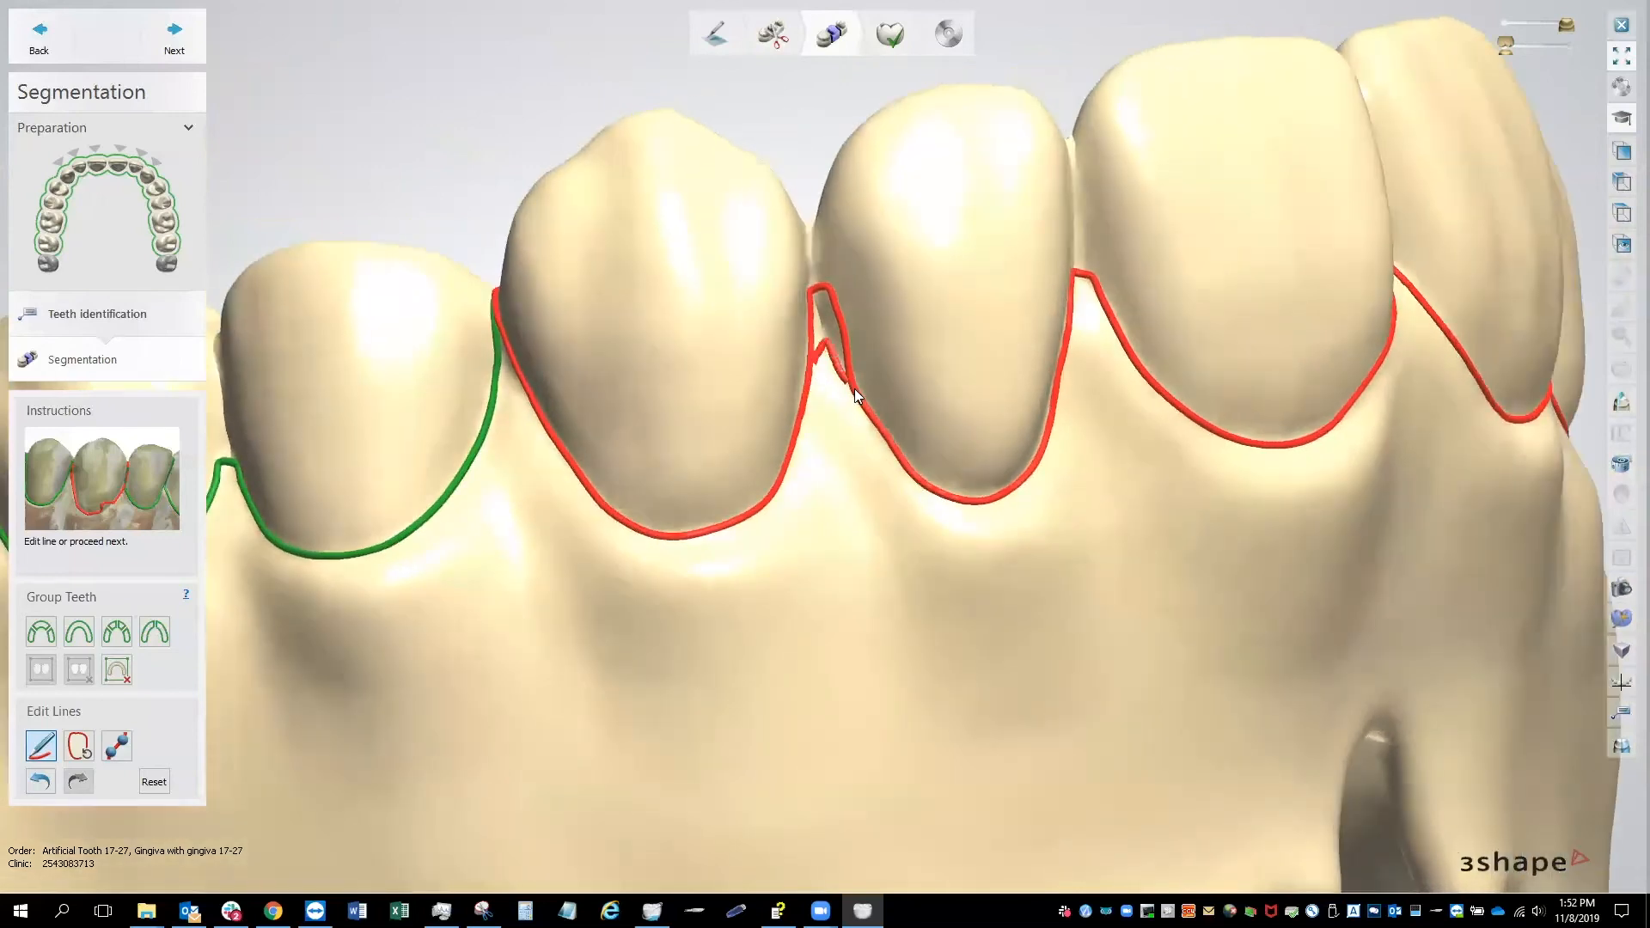
Step: Redraw the anterior segment's palatal line between teeth 21 and 22 and smooth it along the distal side of tooth 23
right_drag(1148, 383, 906, 394)
scroll(1242, 496, down, 3)
scroll(846, 407, up, 3)
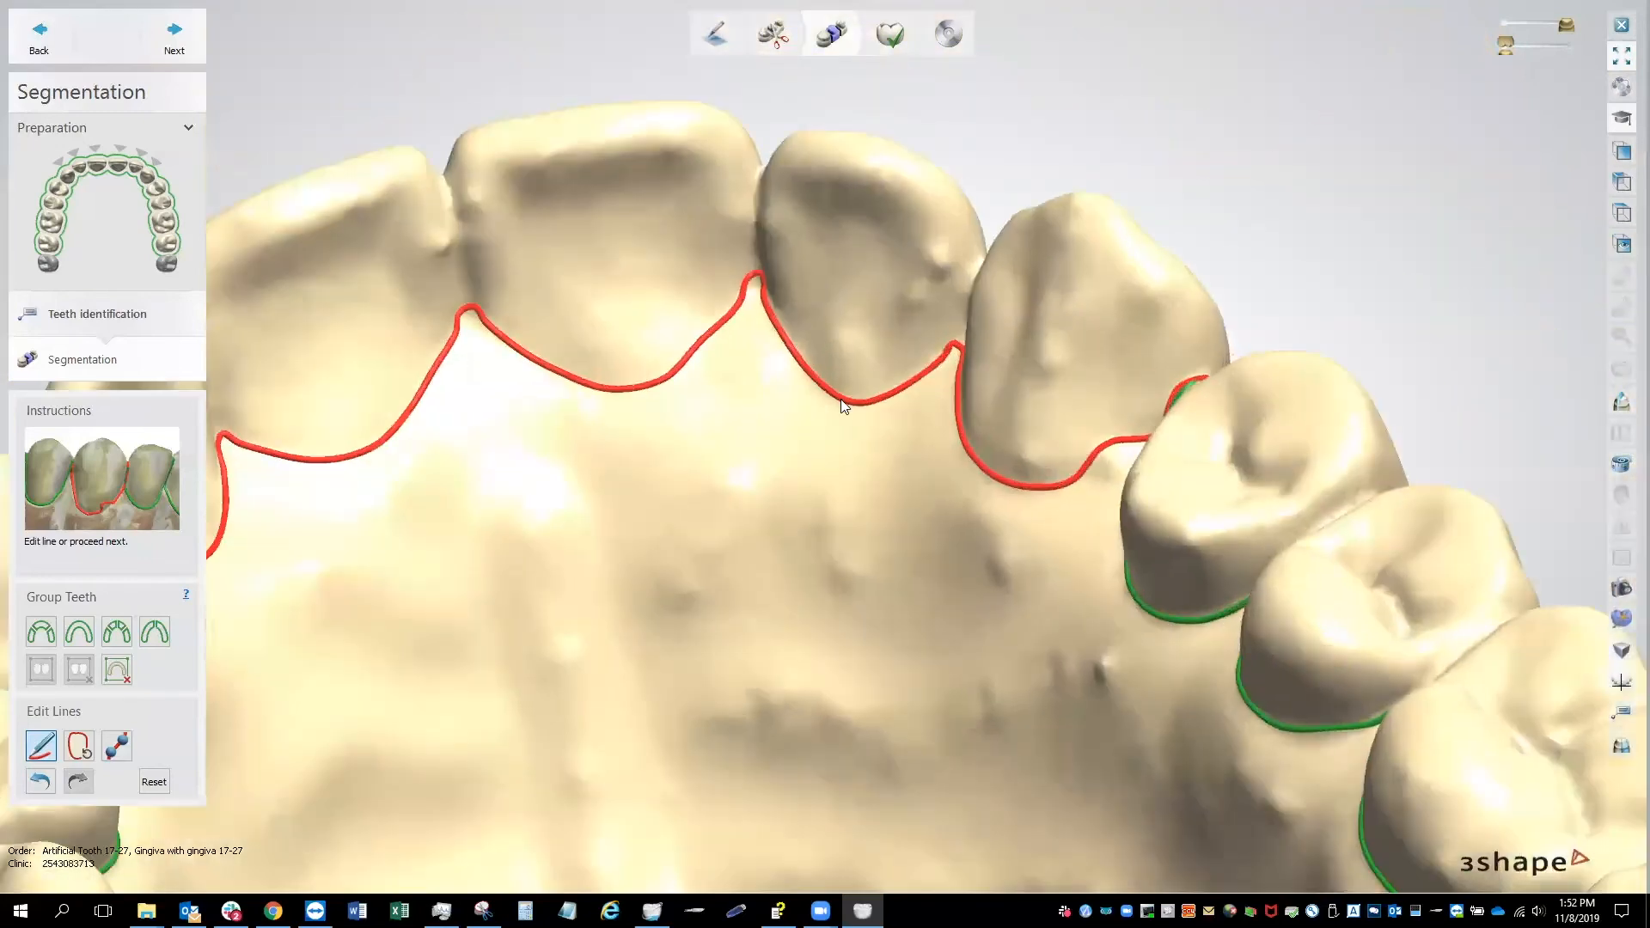
scroll(790, 365, up, 2)
drag(698, 257, 718, 249)
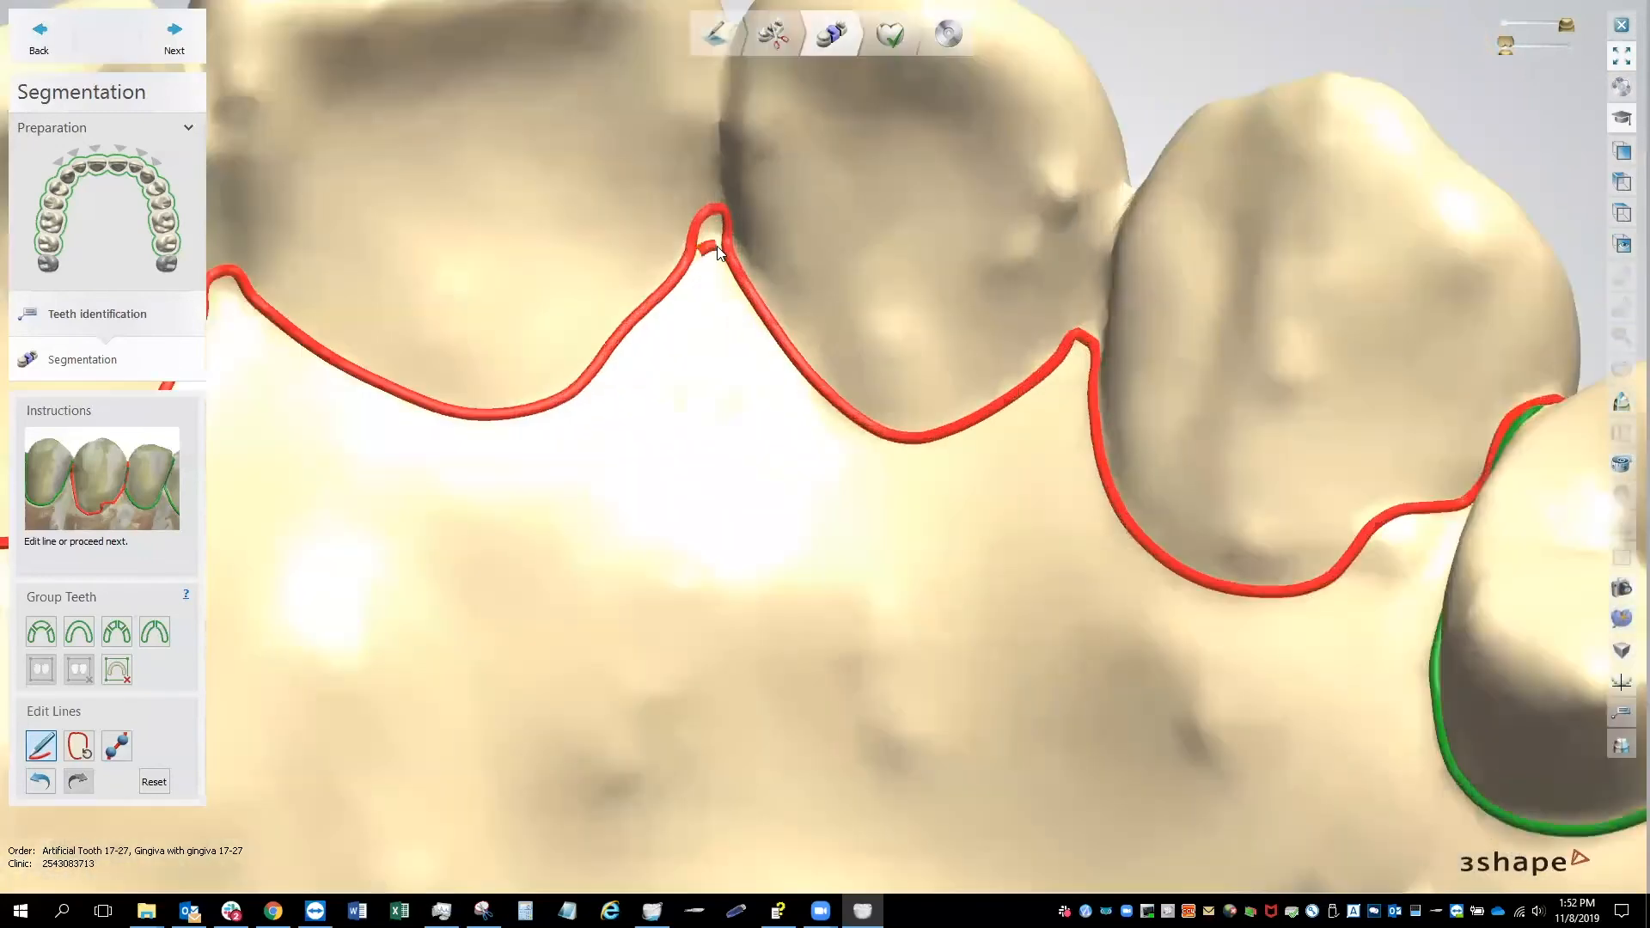
right_drag(1084, 354, 1251, 499)
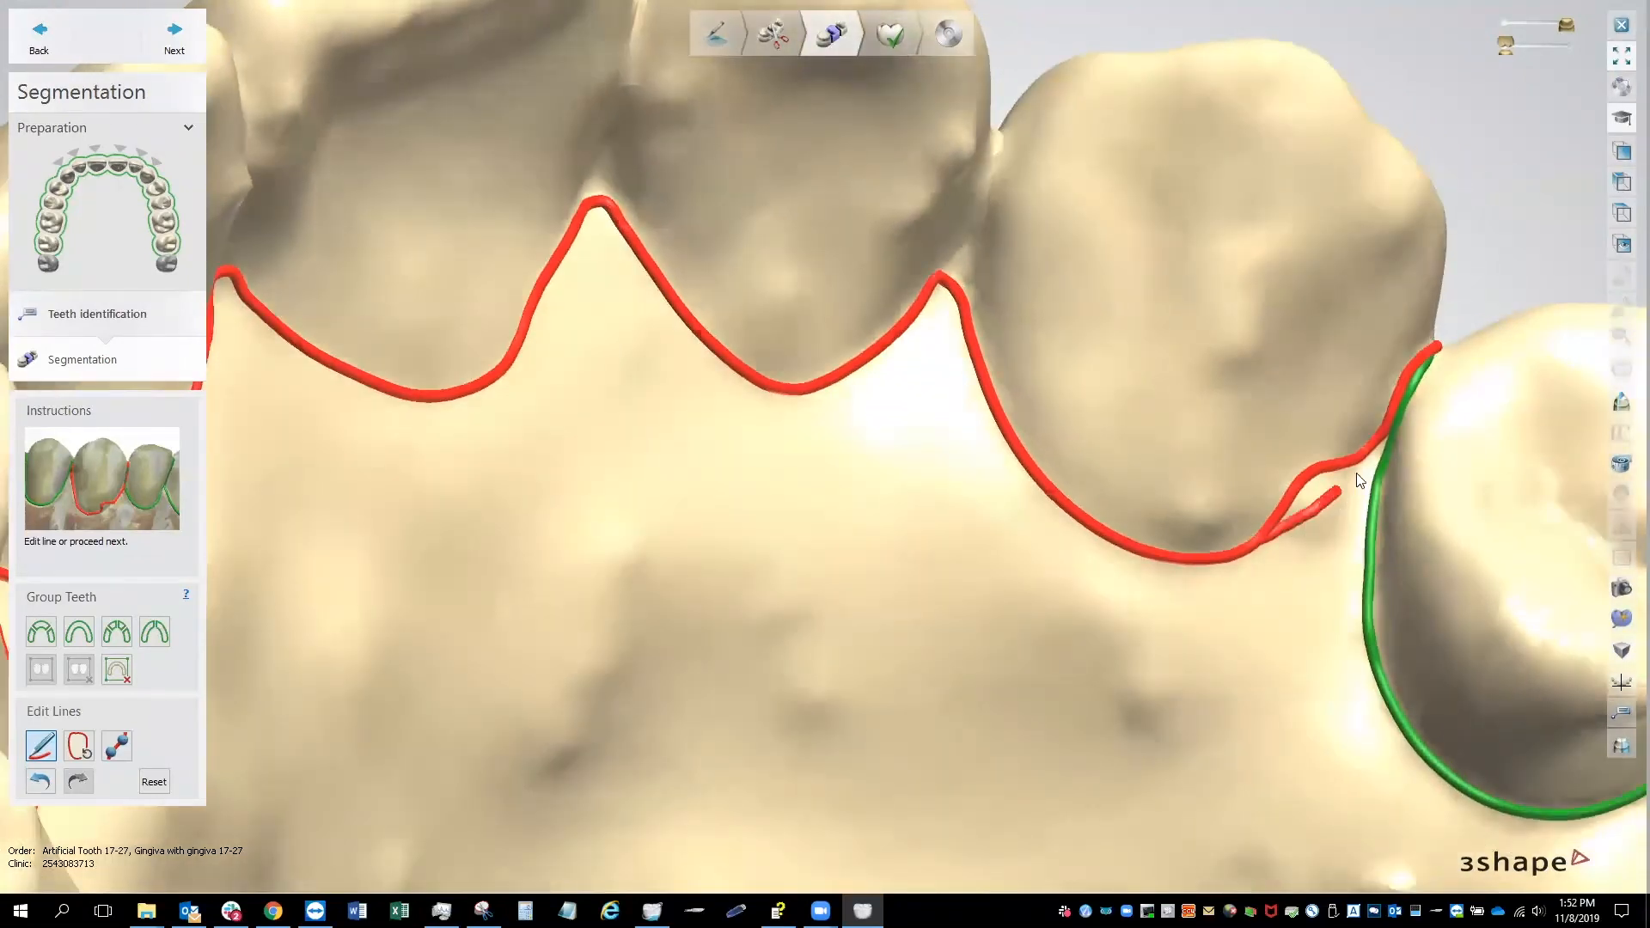
scroll(1242, 466, down, 5)
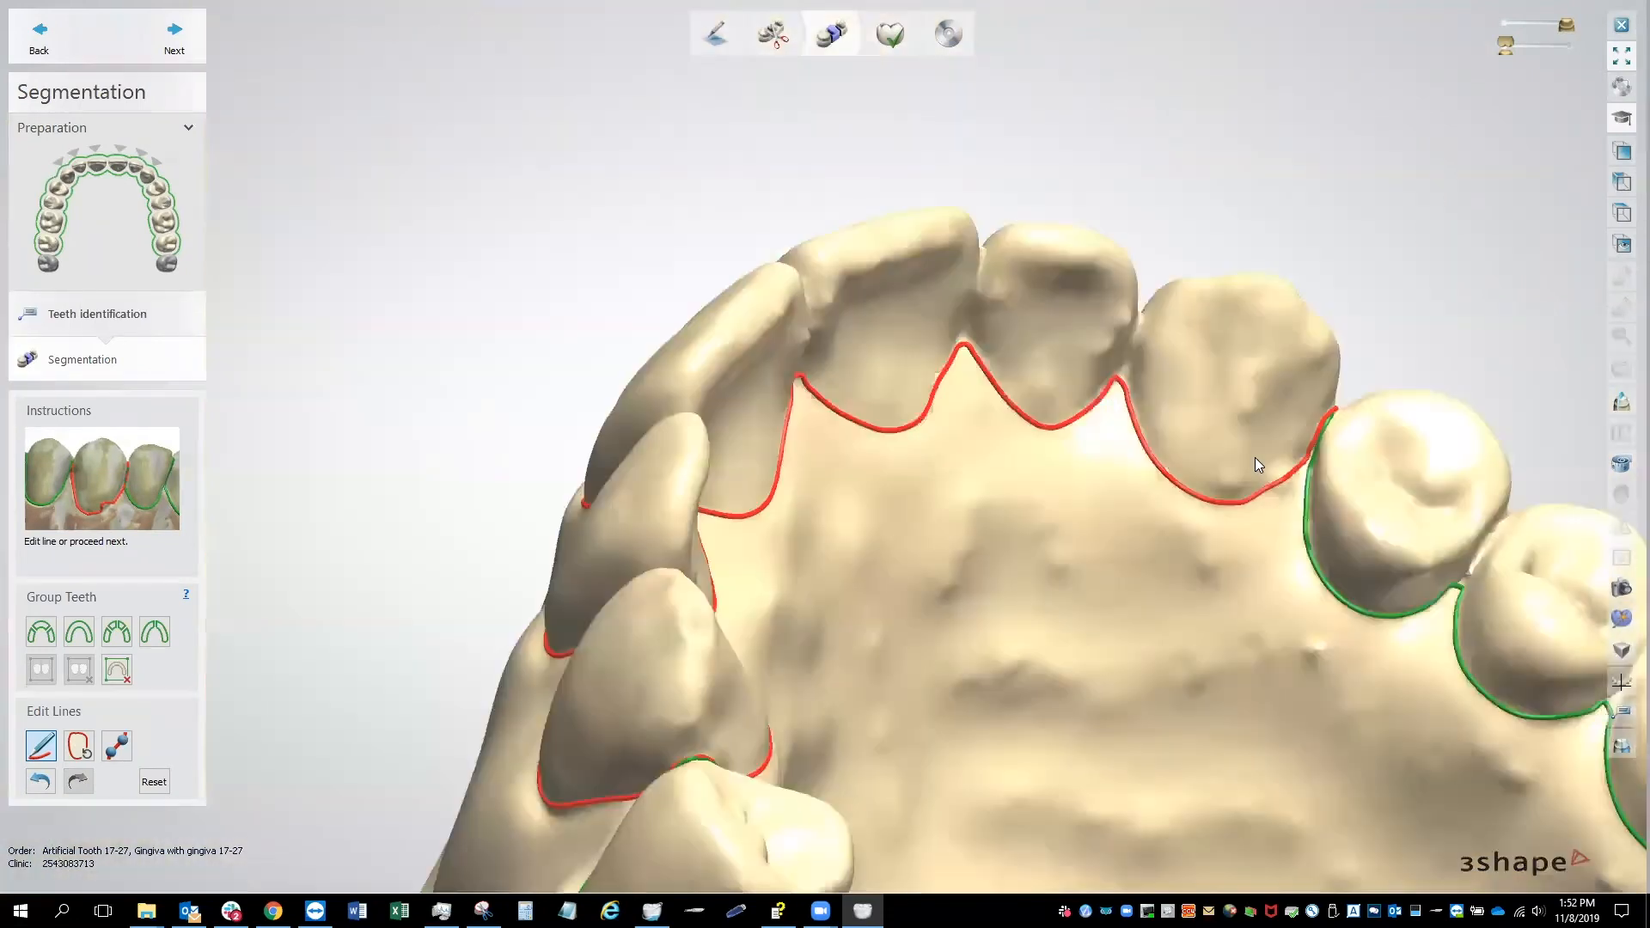
Step: Choose the remaining posterior segment of teeth 24 to 27, check its border, and proceed to the anatomy design
right_drag(1255, 458, 1258, 557)
scroll(1239, 538, up, 1)
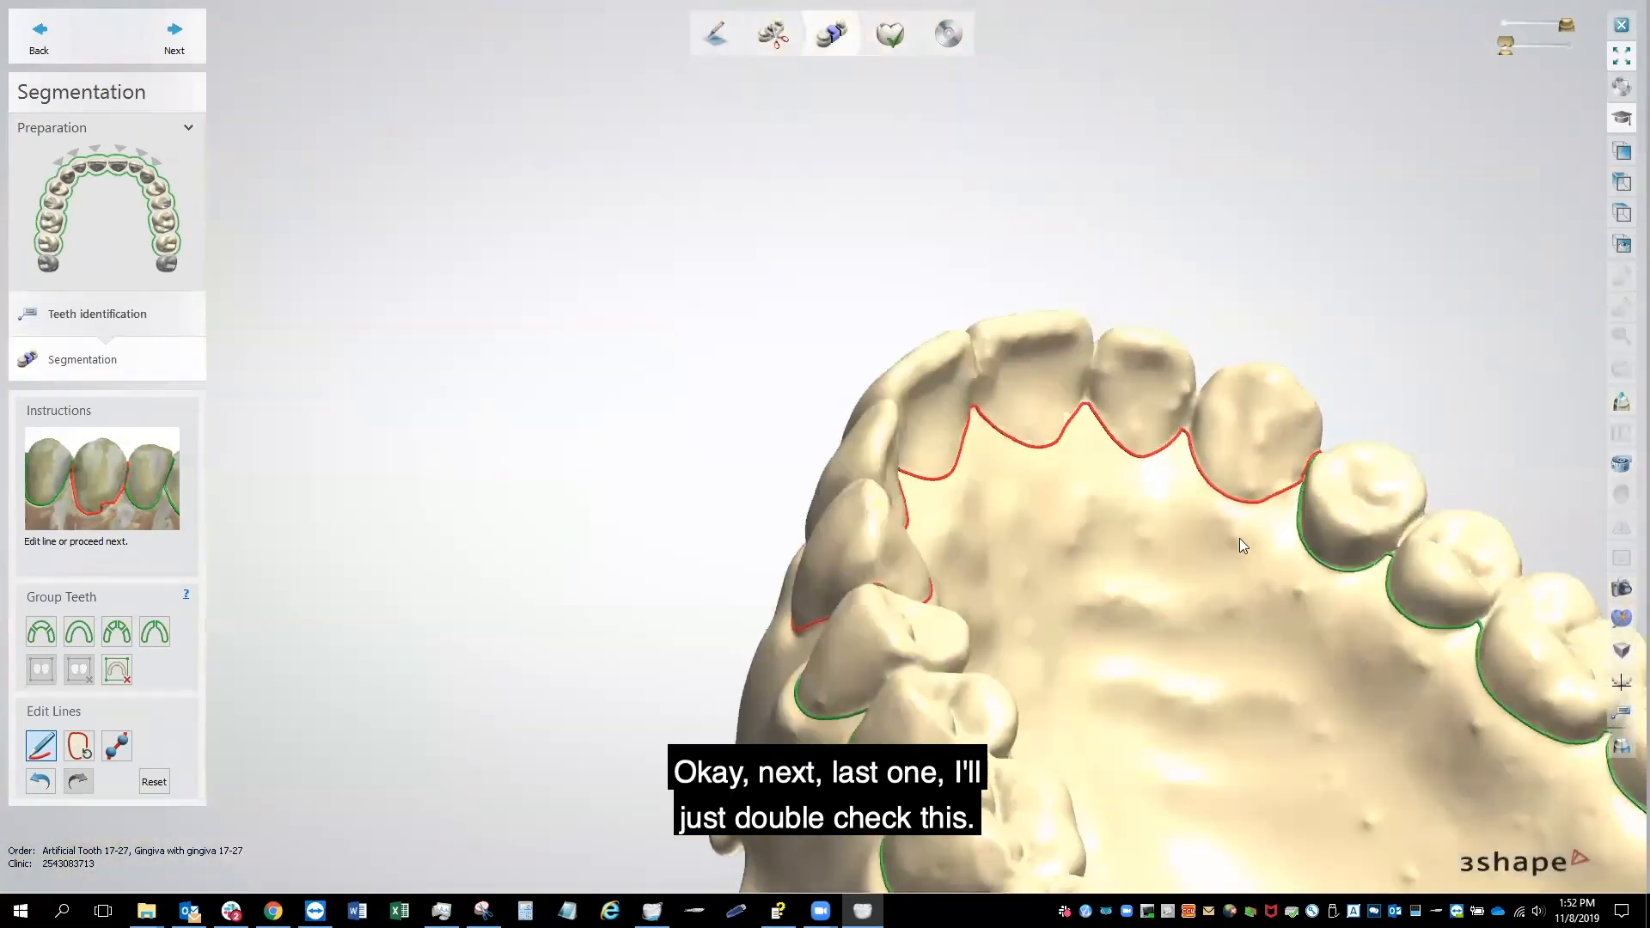
click(165, 224)
right_drag(1062, 530, 791, 384)
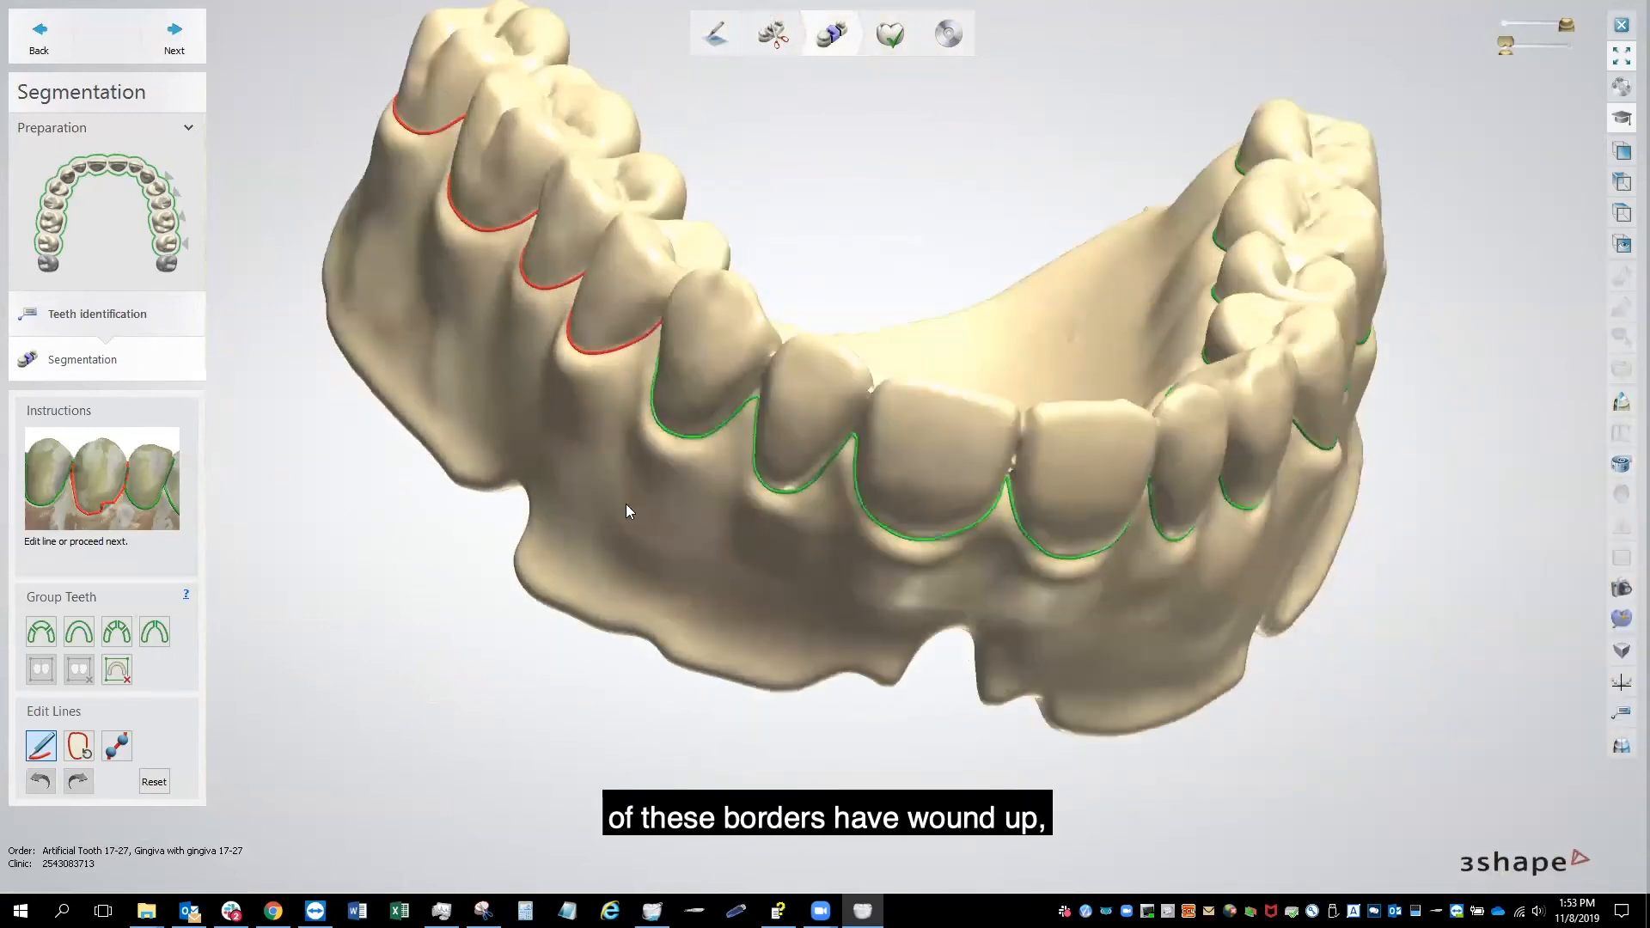
click(174, 36)
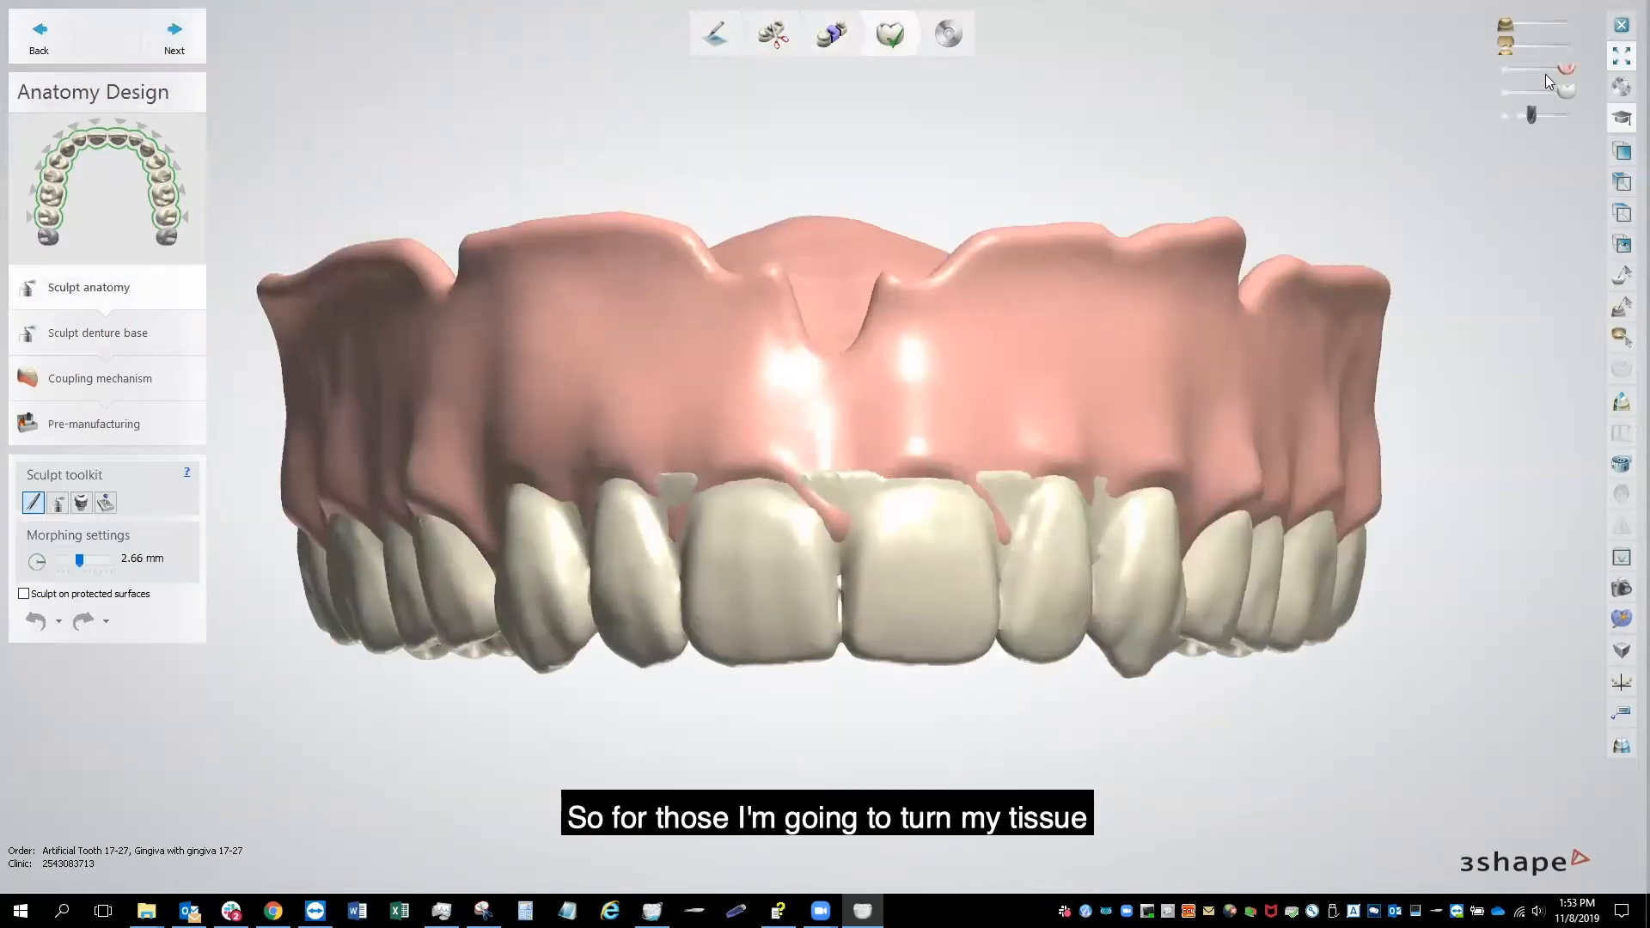
Step: Make the full denture base partly transparent and examine the segmented teeth beneath it from several sides
click(1540, 67)
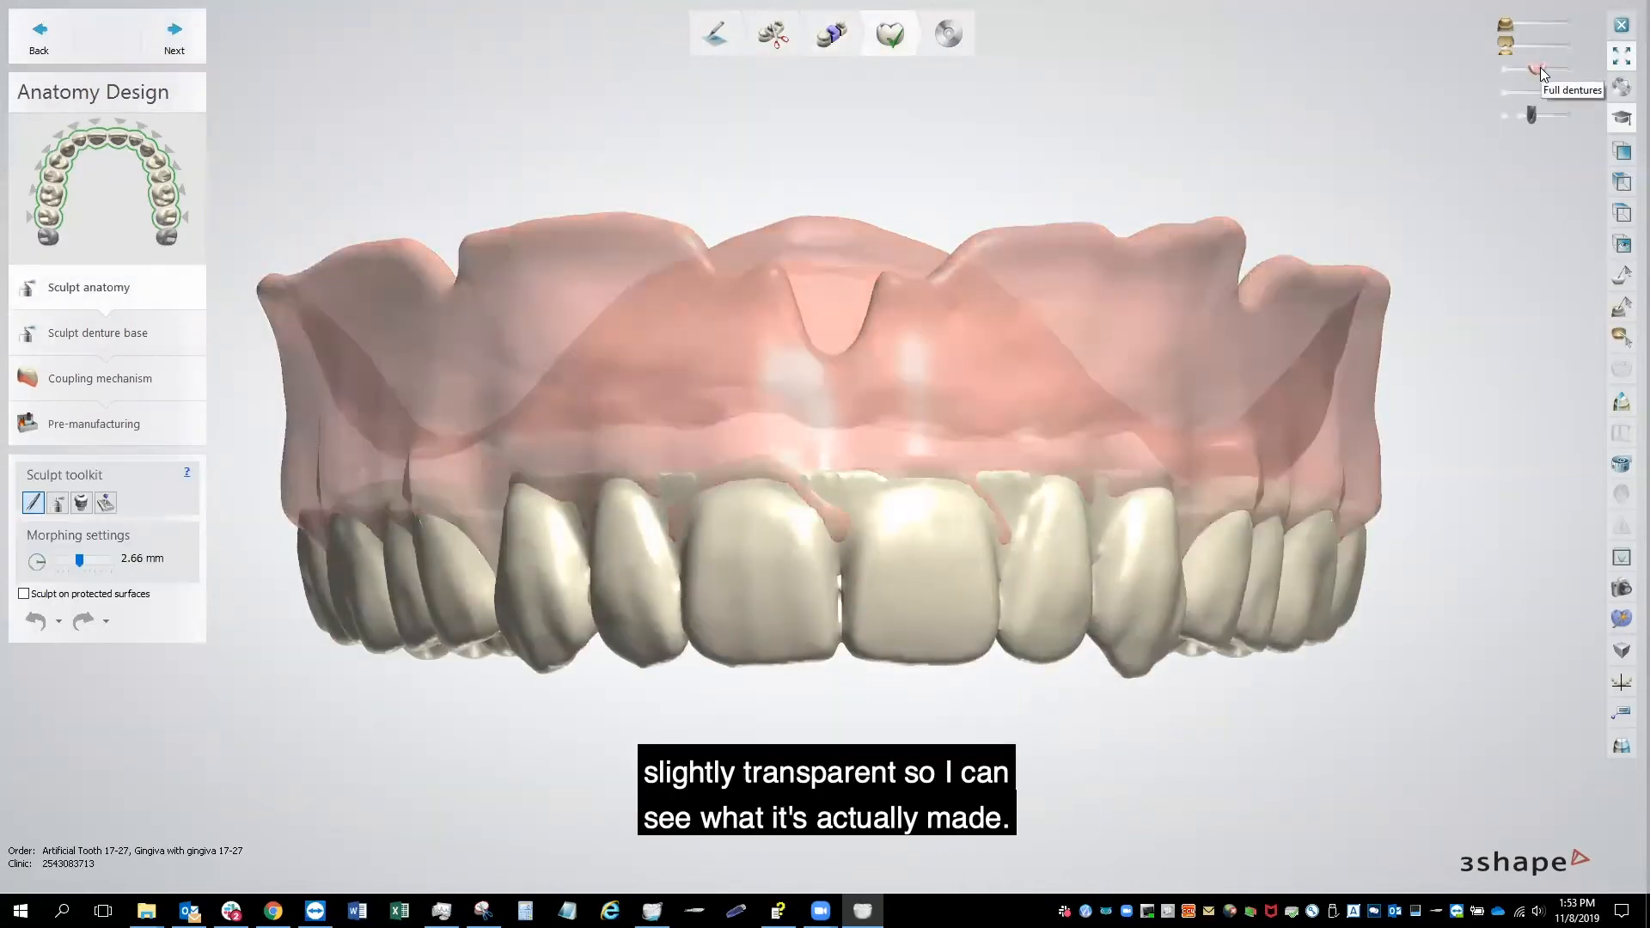
right_drag(1330, 318, 1451, 397)
mouse_move(322, 462)
right_down()
mouse_move(856, 634)
mouse_move(894, 610)
mouse_move(836, 589)
mouse_move(839, 637)
mouse_move(618, 637)
right_up()
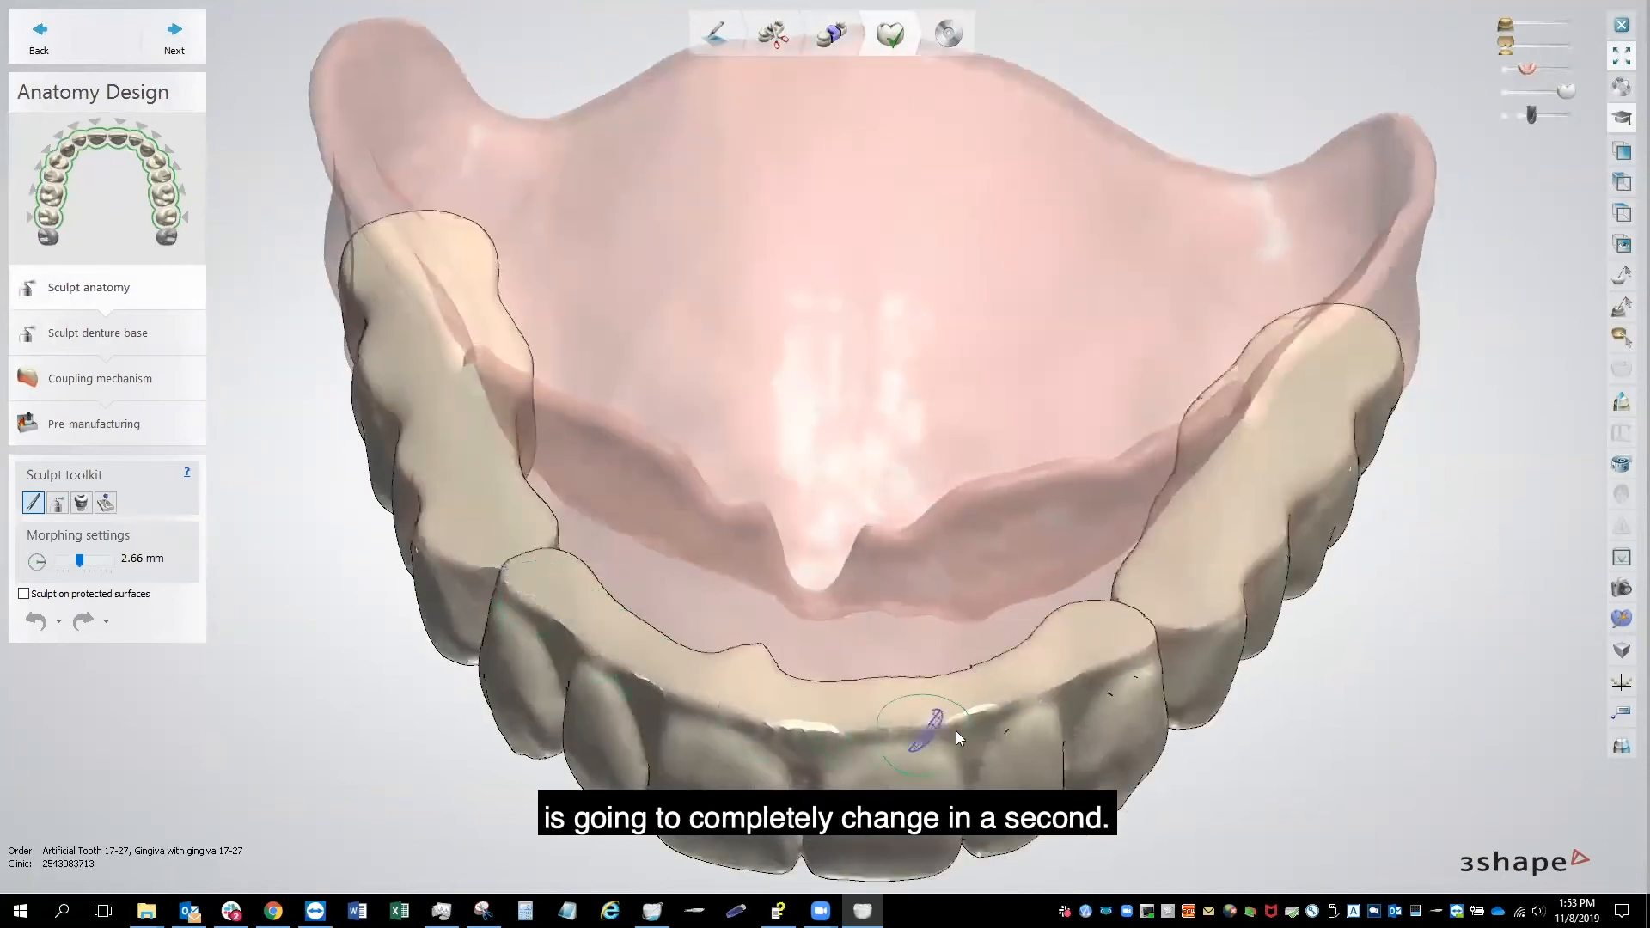
mouse_move(984, 718)
right_down()
mouse_move(1012, 617)
mouse_move(988, 670)
right_up()
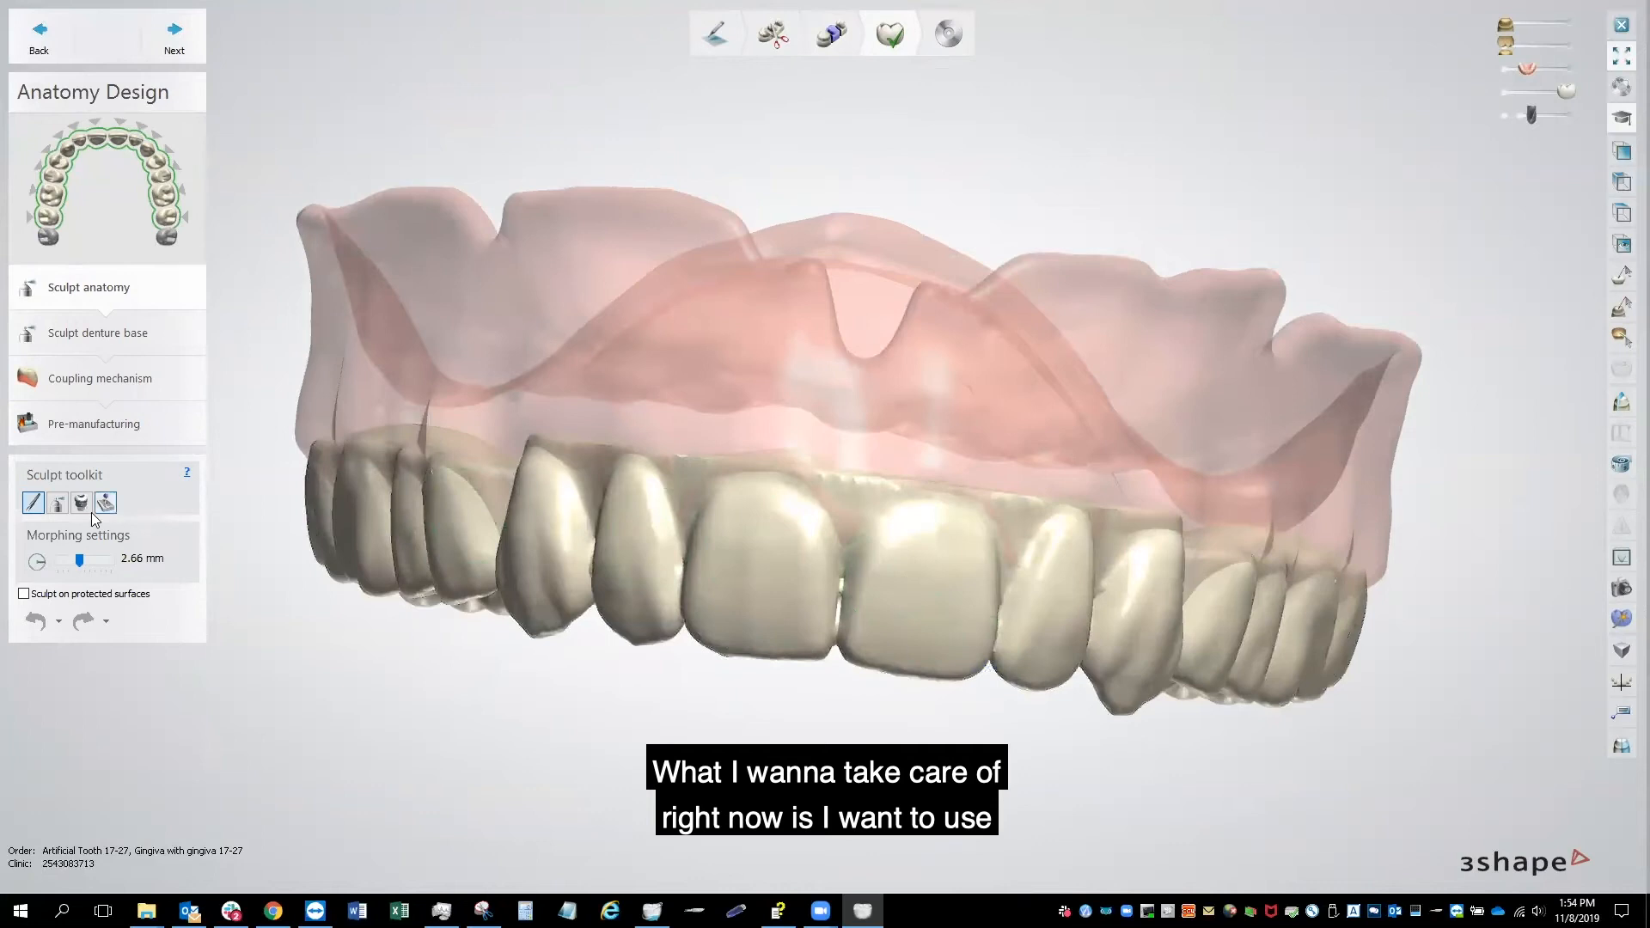
Step: Use the wax knife in removal mode to cut back the interproximal areas between teeth 11, 21 and 22
click(59, 504)
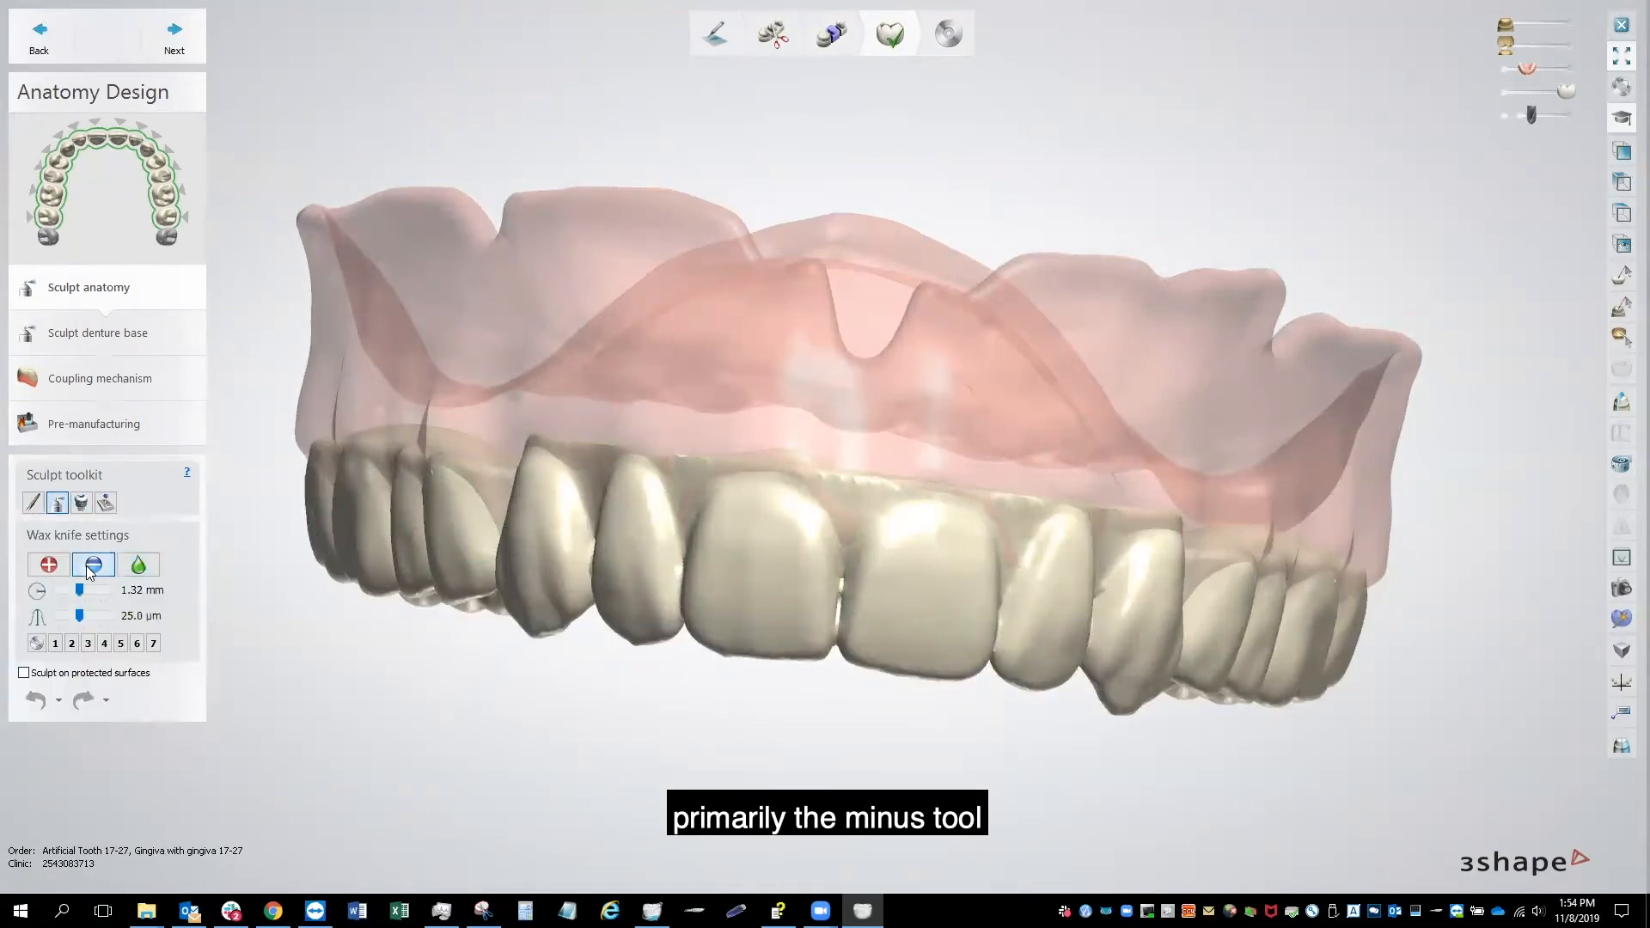
scroll(840, 565, up, 2)
scroll(840, 565, up, 4)
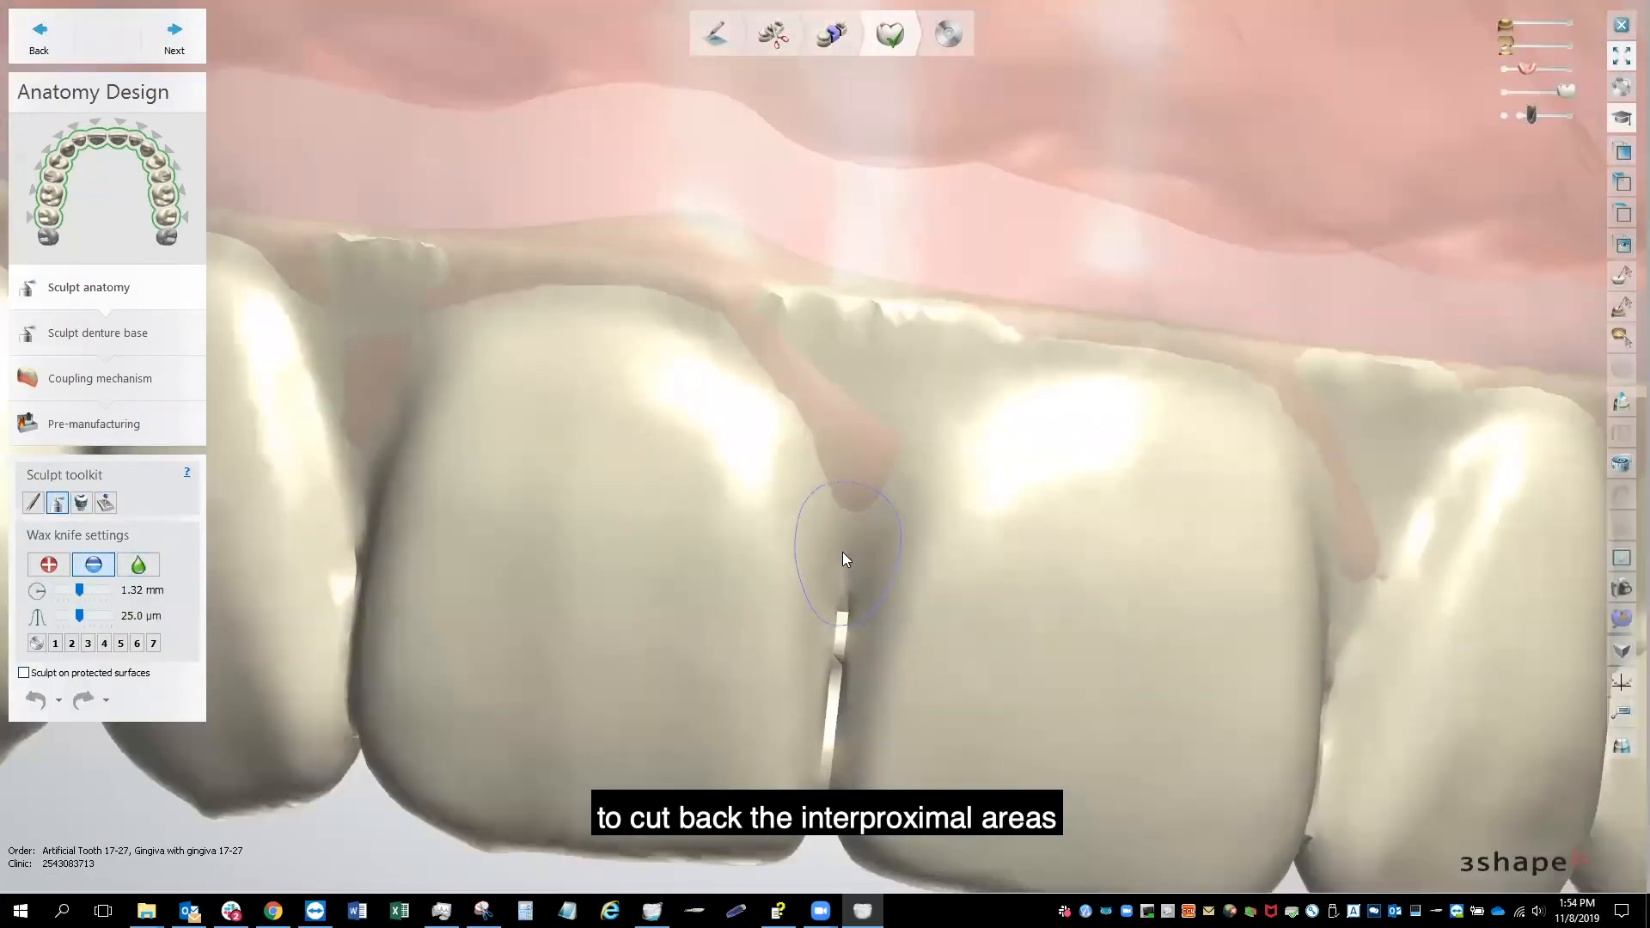
mouse_move(830, 604)
mouse_down()
mouse_move(869, 400)
mouse_move(828, 544)
mouse_move(832, 415)
mouse_move(757, 364)
mouse_move(895, 376)
mouse_move(957, 413)
mouse_move(888, 481)
mouse_move(1057, 397)
mouse_move(1182, 414)
mouse_up()
middle_drag(1289, 478, 1260, 457)
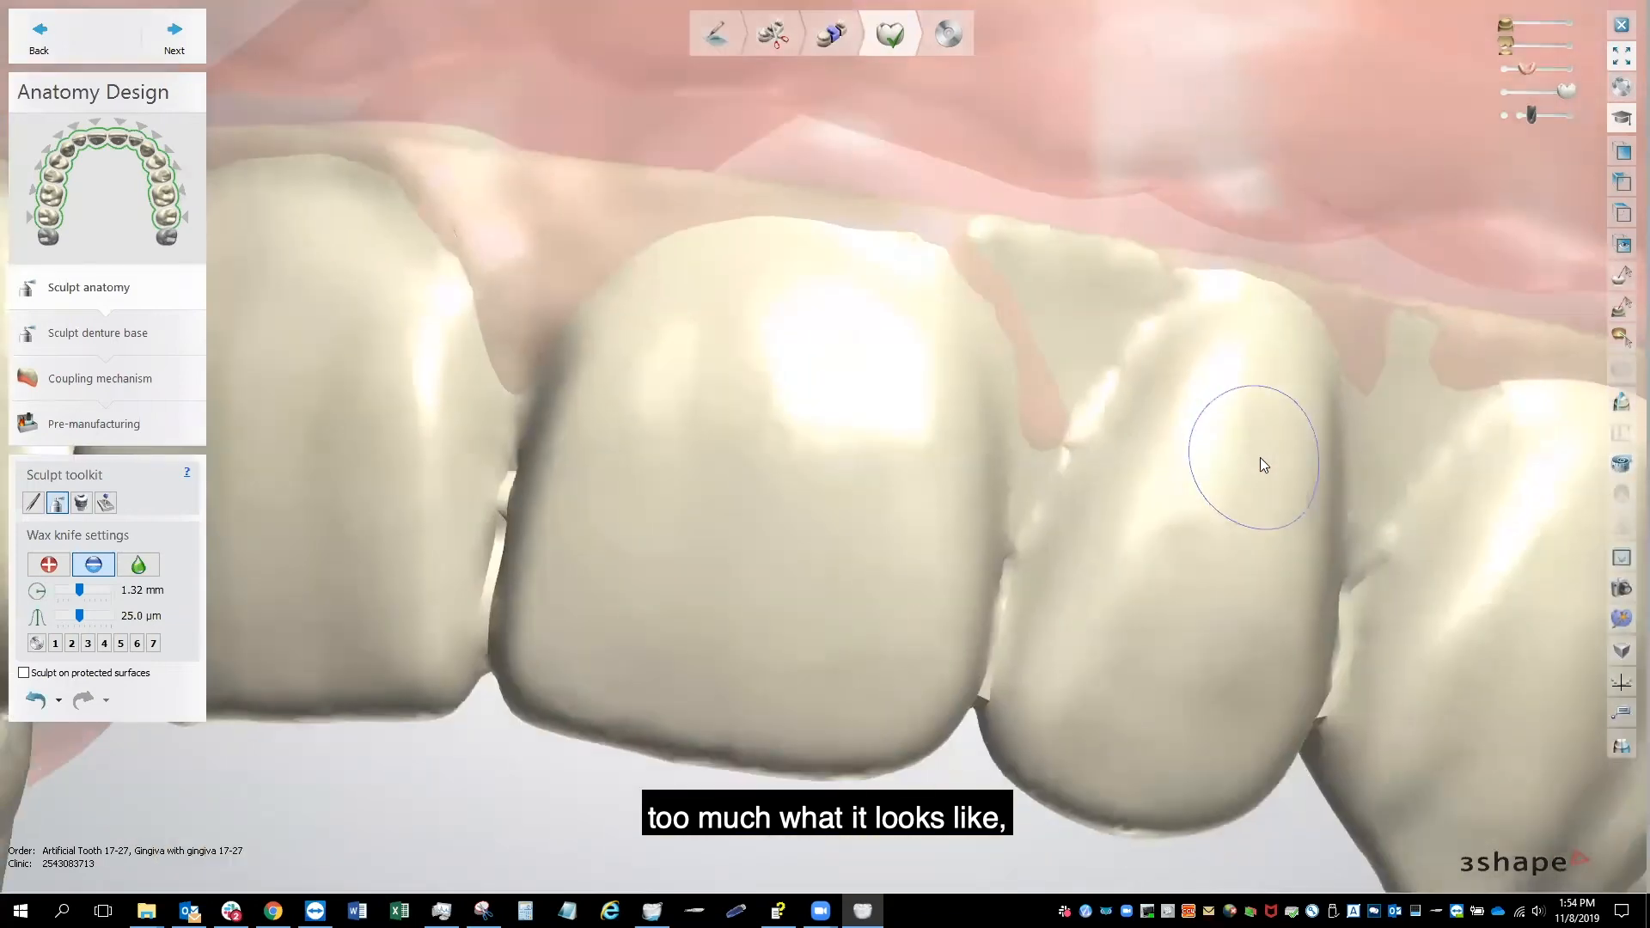
mouse_move(940, 229)
mouse_down()
mouse_move(995, 303)
mouse_move(1020, 479)
mouse_up()
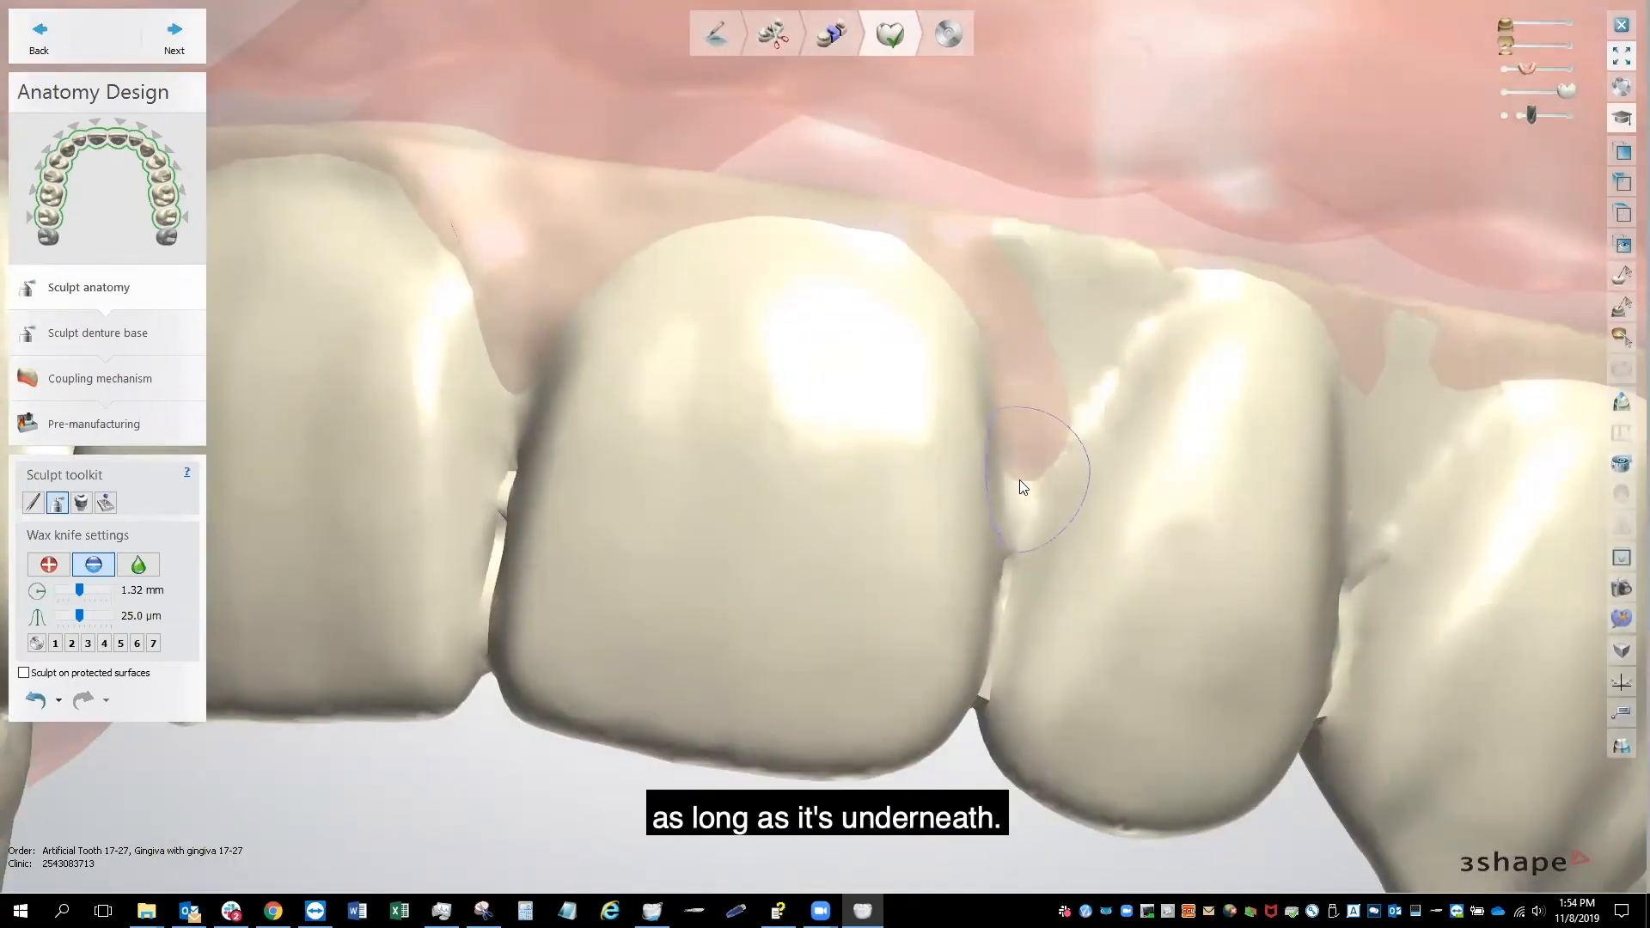
mouse_move(1129, 325)
mouse_down()
mouse_move(1158, 284)
mouse_move(1036, 250)
mouse_move(1094, 256)
mouse_move(1103, 320)
mouse_move(1037, 440)
mouse_move(991, 610)
mouse_move(1007, 608)
mouse_move(1003, 543)
mouse_up()
right_drag(849, 489, 868, 488)
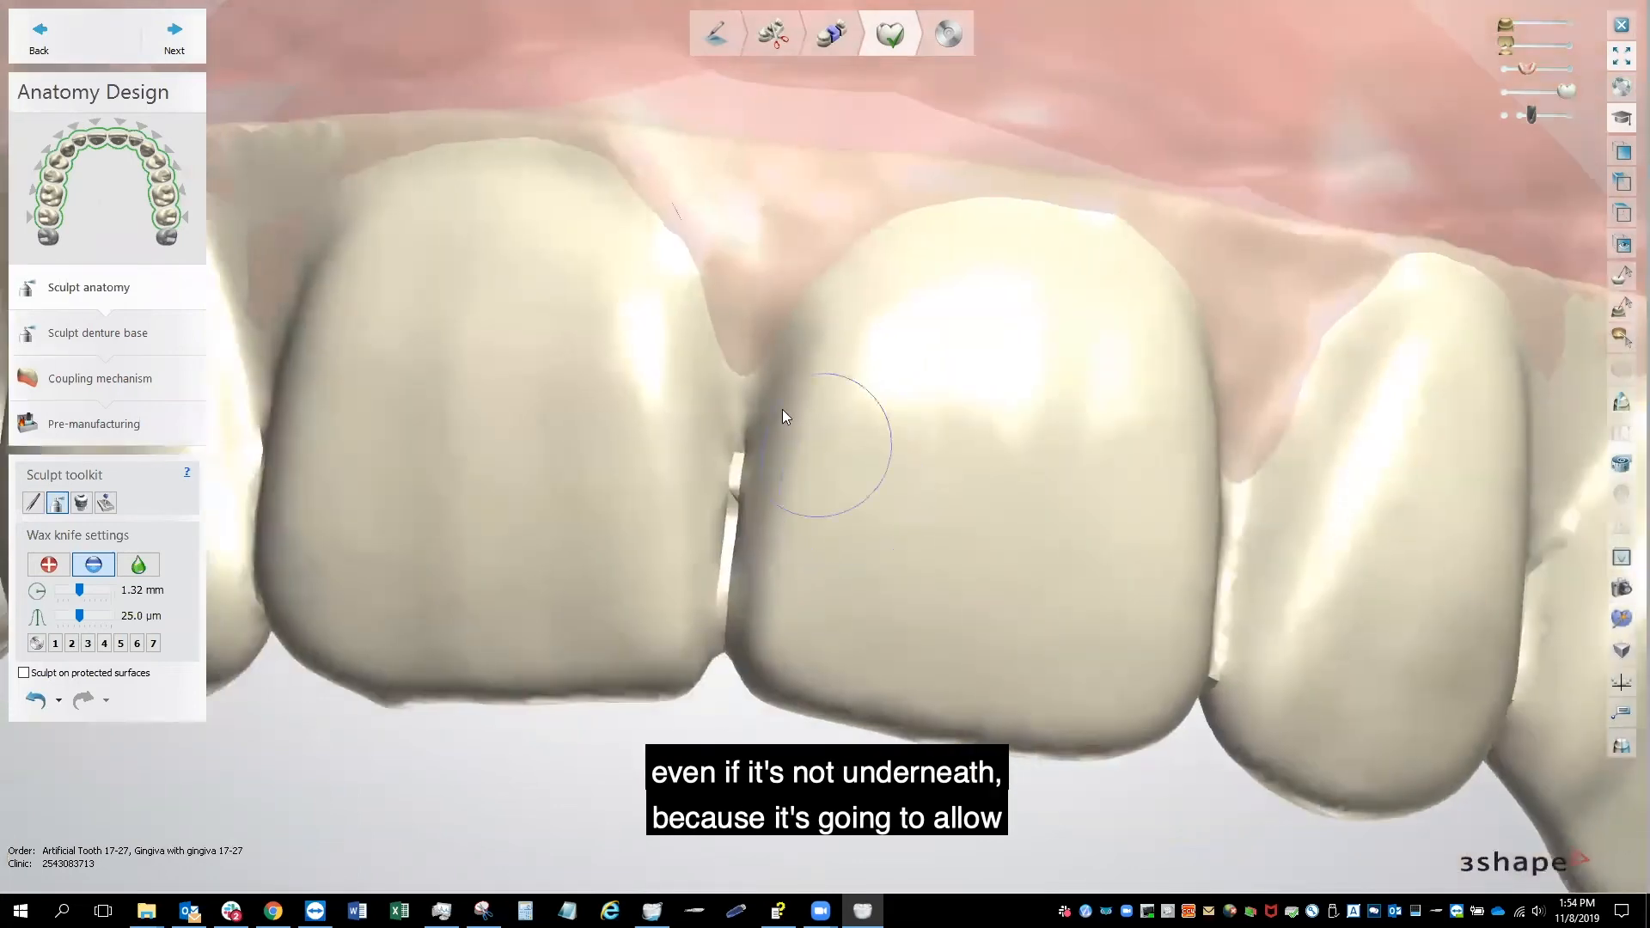
mouse_move(734, 413)
mouse_down()
mouse_move(720, 509)
mouse_move(734, 367)
mouse_move(736, 418)
mouse_up()
Step: Cut back the interproximal areas between teeth 11 and 12 and between teeth 12 and 13 beneath the denture base
scroll(737, 421, down, 3)
right_drag(737, 421, 794, 433)
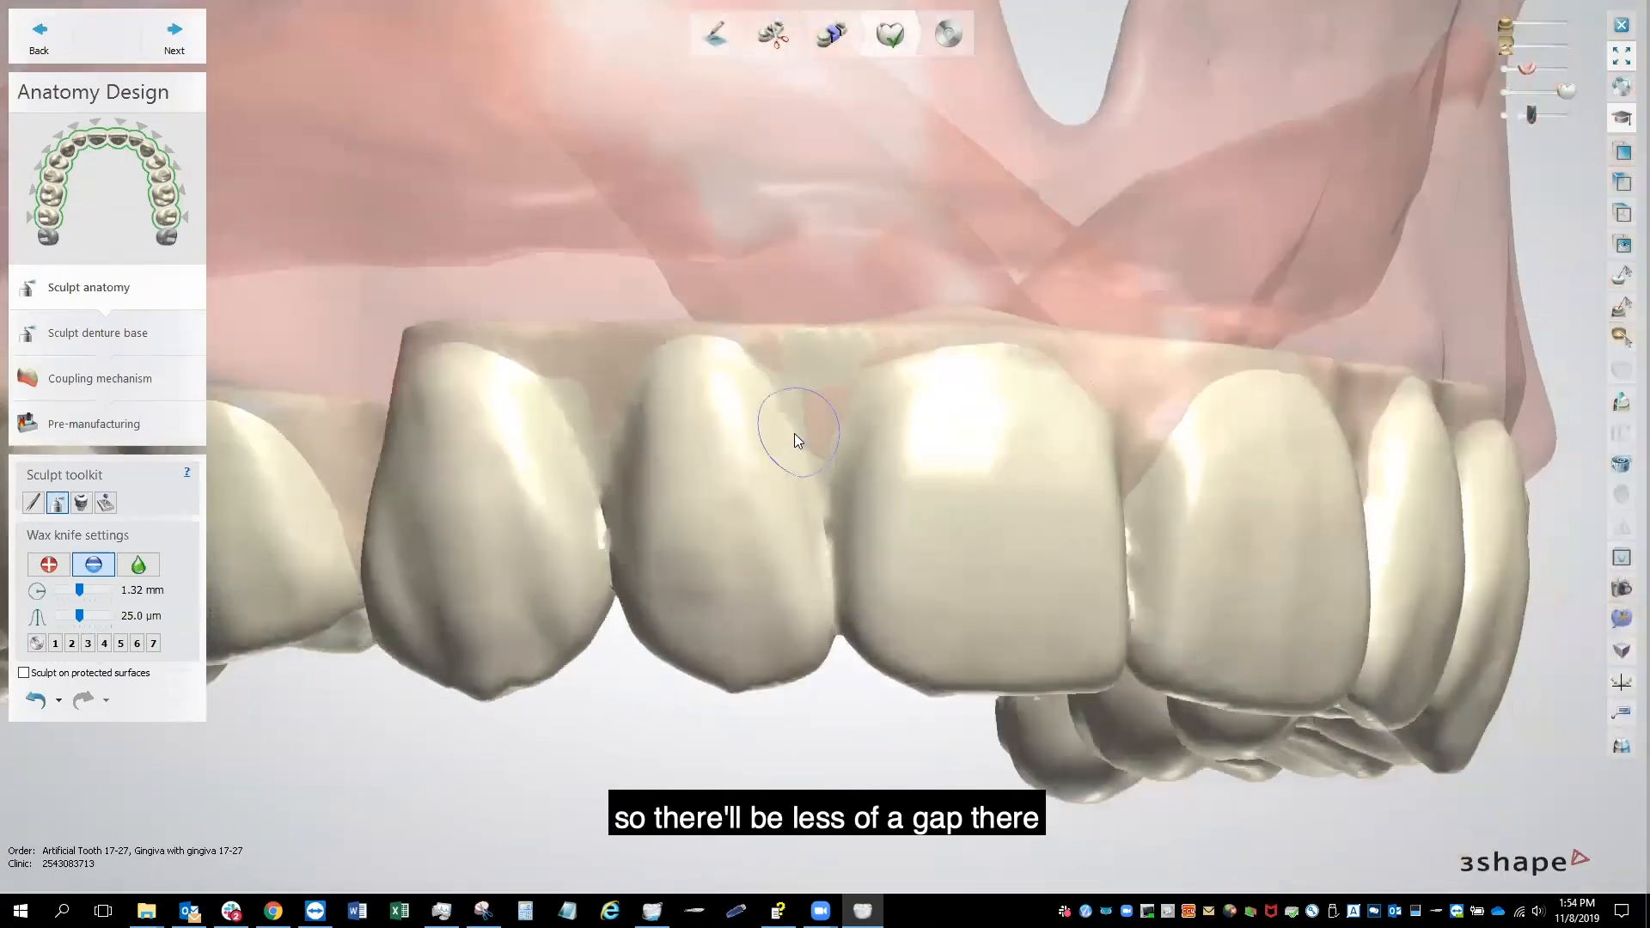
scroll(869, 378, up, 4)
mouse_move(854, 384)
mouse_down()
mouse_move(823, 488)
mouse_move(871, 373)
mouse_up()
mouse_move(816, 450)
mouse_down()
mouse_move(756, 349)
mouse_move(818, 435)
mouse_move(778, 357)
mouse_move(844, 340)
mouse_up()
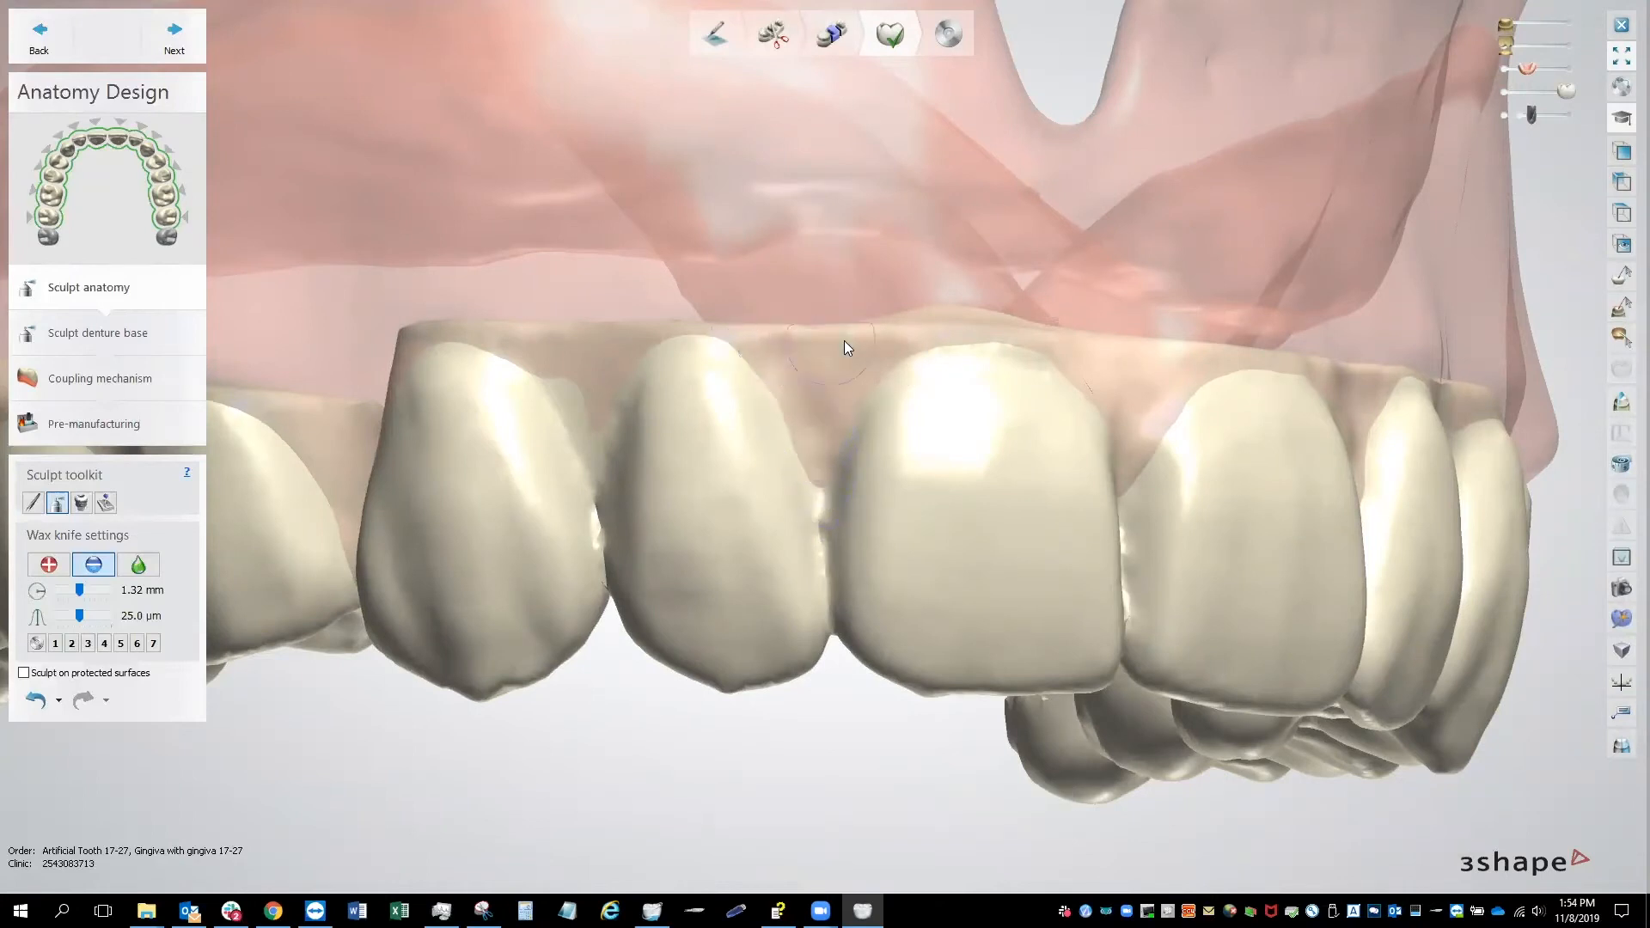
right_drag(672, 366, 814, 312)
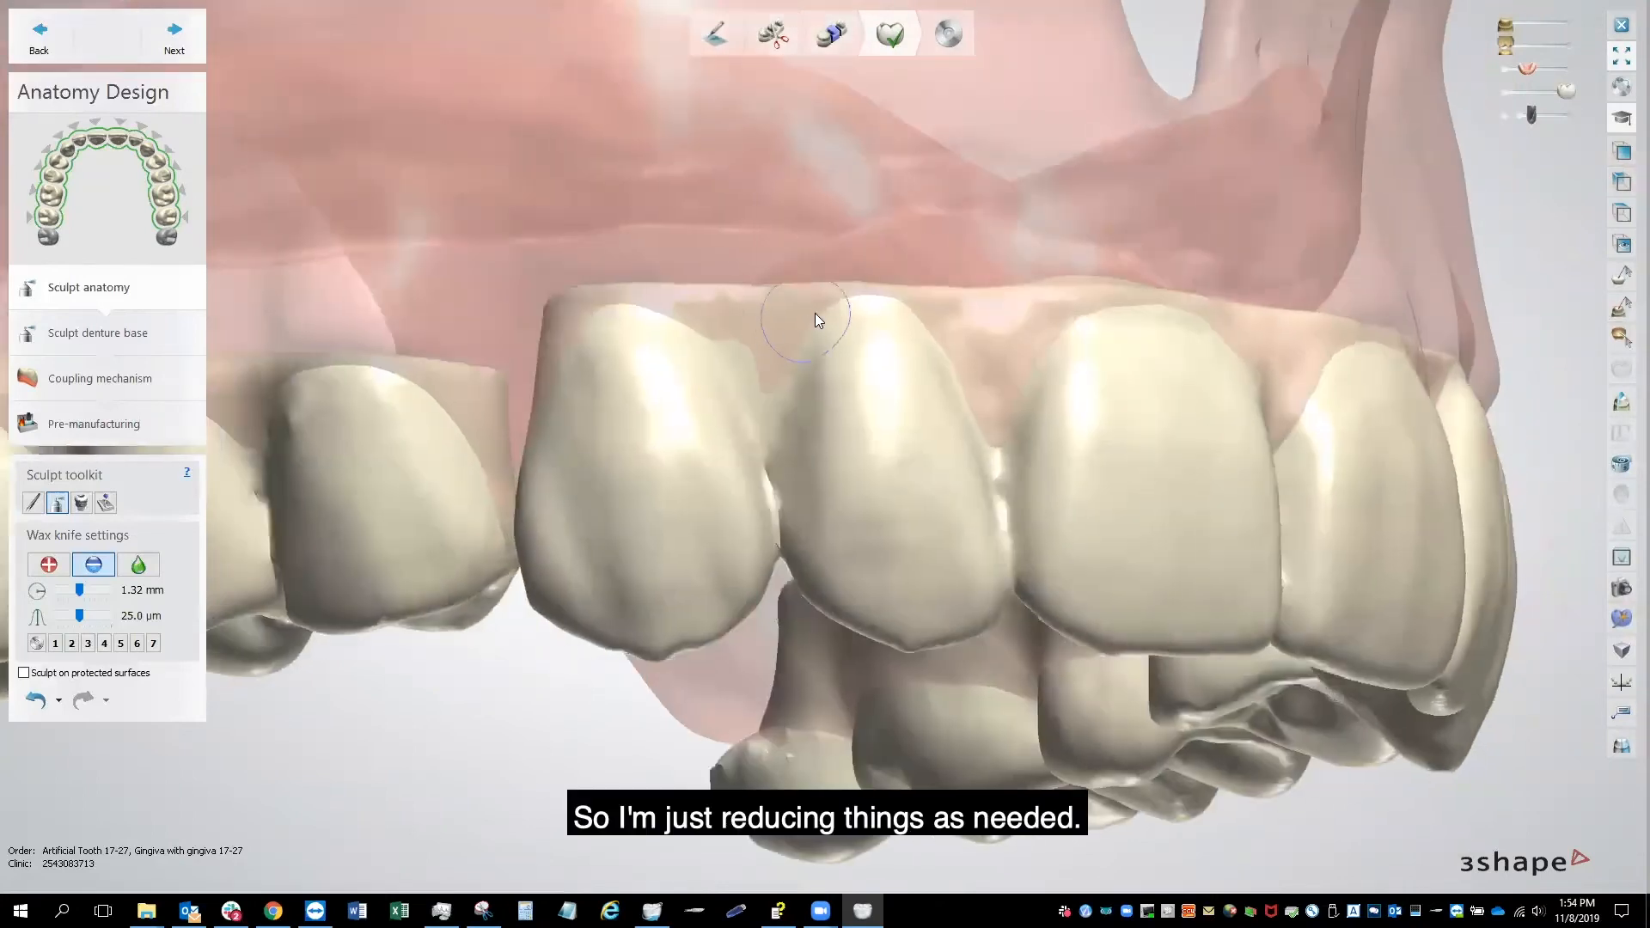
mouse_move(764, 435)
mouse_down()
mouse_move(806, 328)
mouse_move(765, 416)
mouse_move(725, 324)
mouse_up()
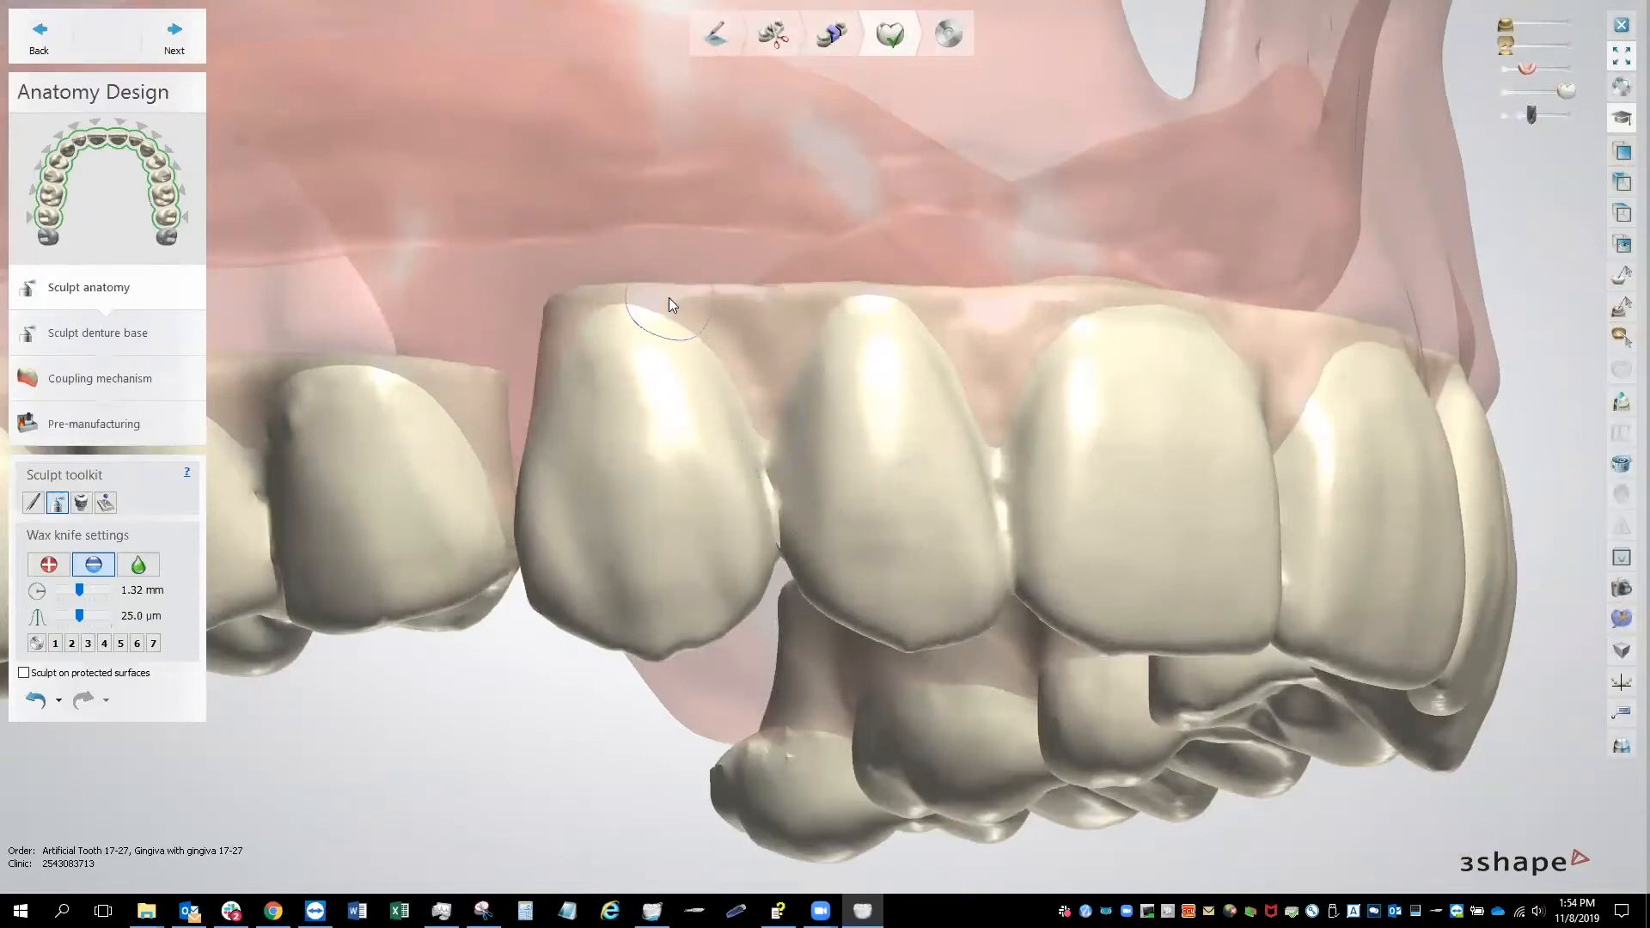
Step: Cut back the interproximal areas between teeth 22 and 23 and along the posterior segment of teeth 24 to 27
right_drag(1171, 358, 869, 347)
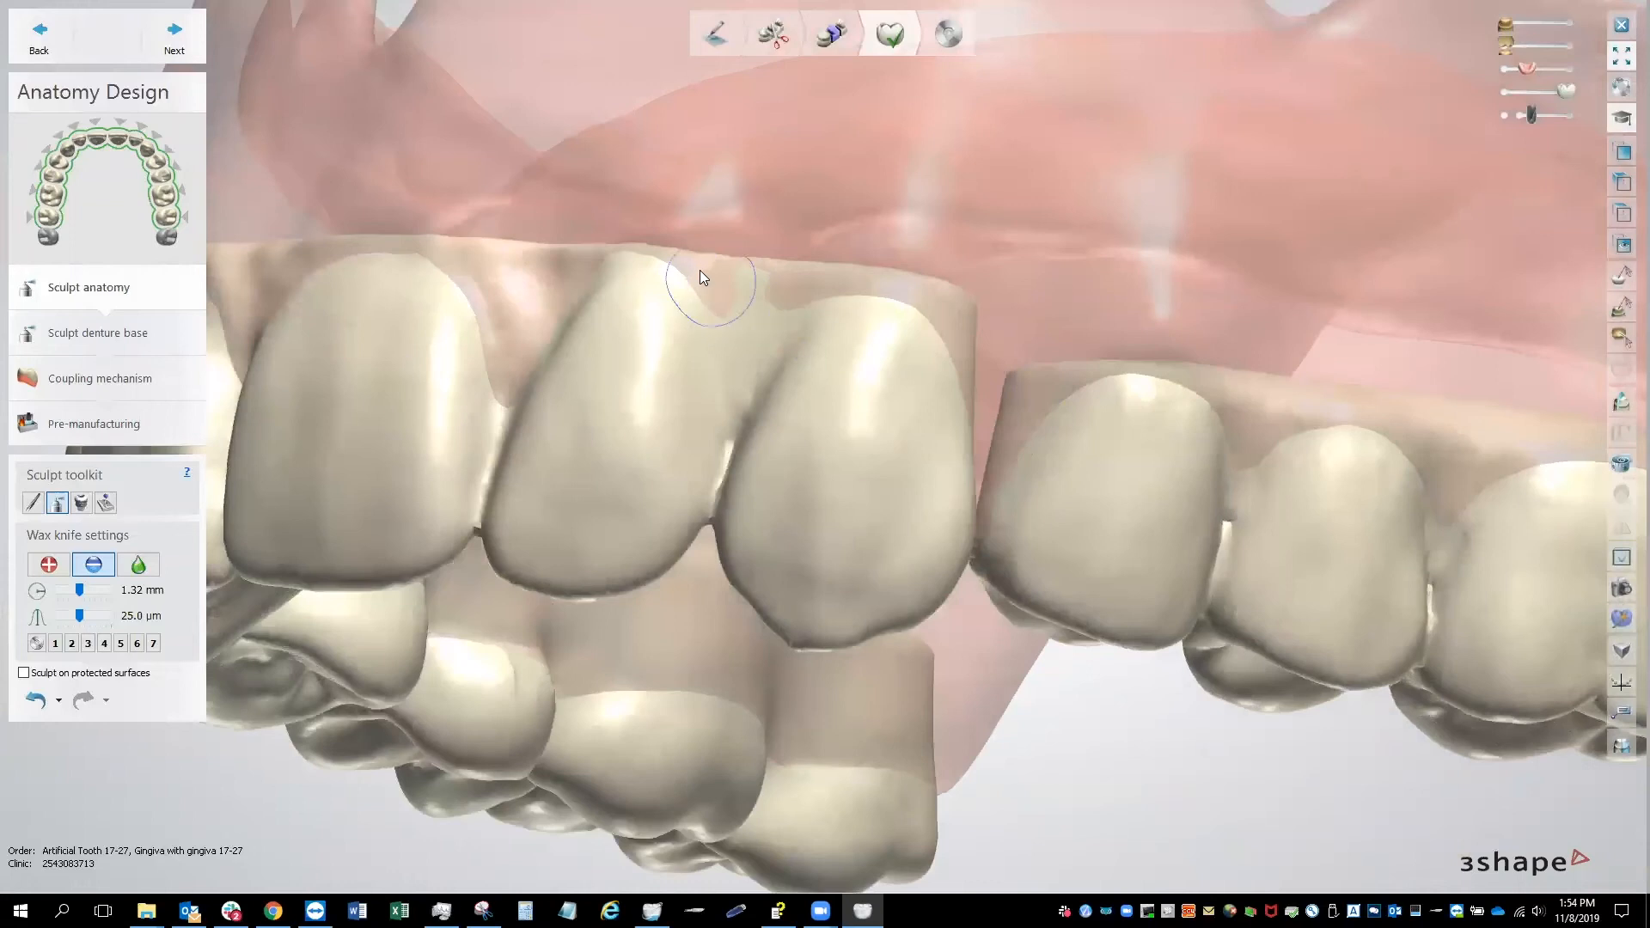
mouse_move(741, 353)
mouse_down()
mouse_move(758, 284)
mouse_move(759, 379)
mouse_move(795, 328)
mouse_up()
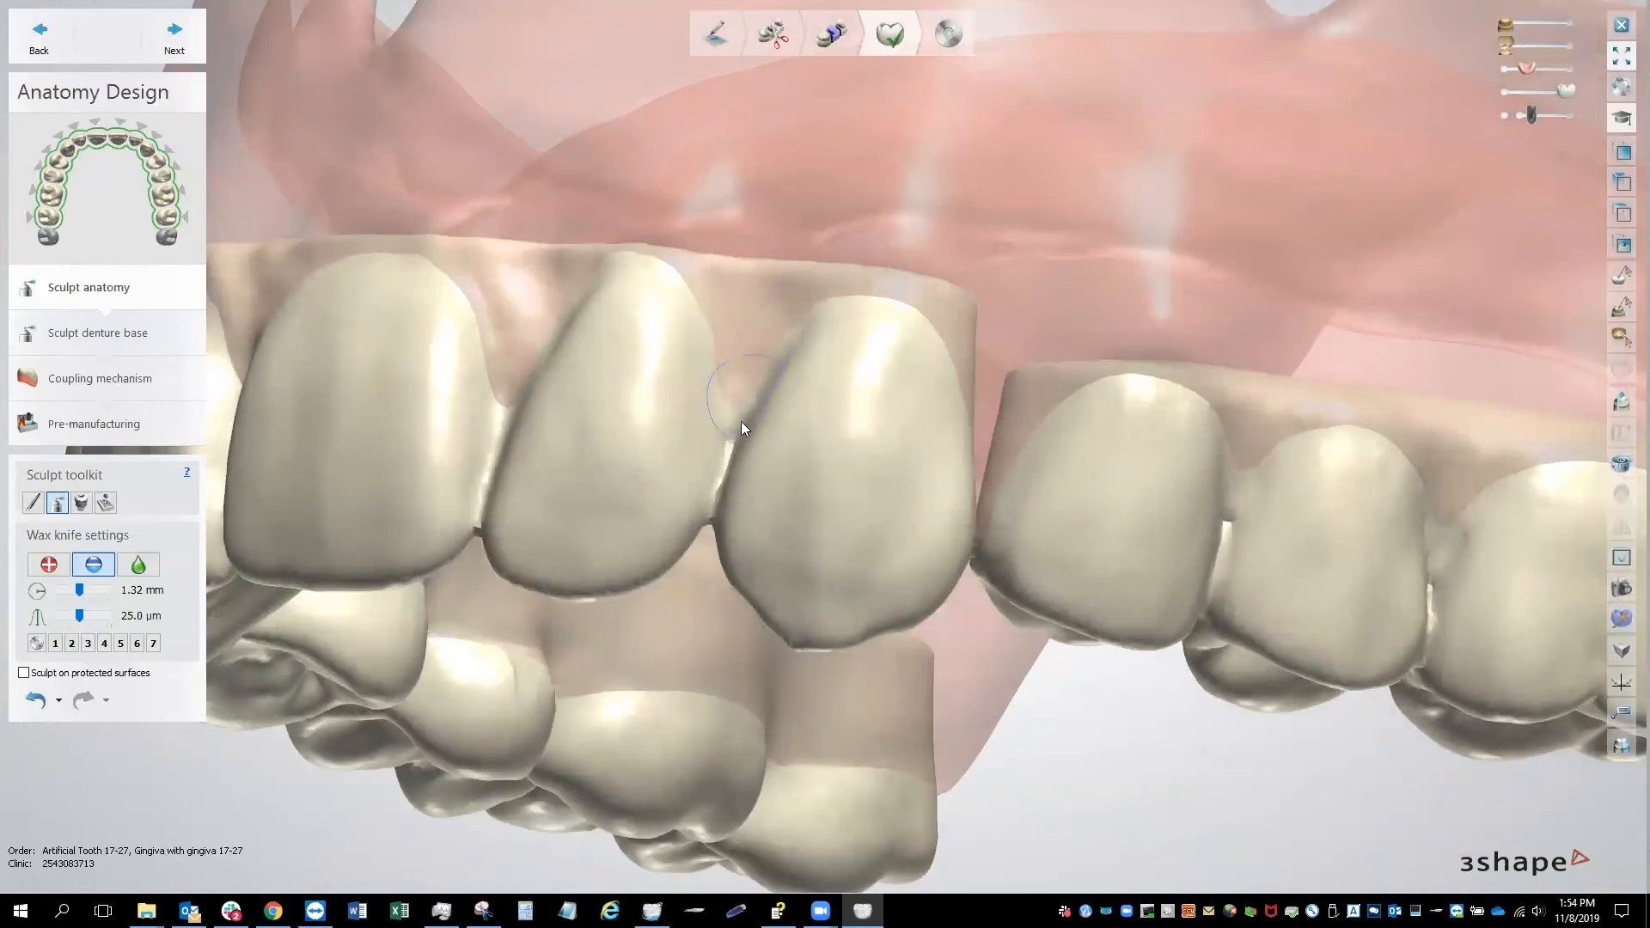
right_drag(1240, 438, 1112, 327)
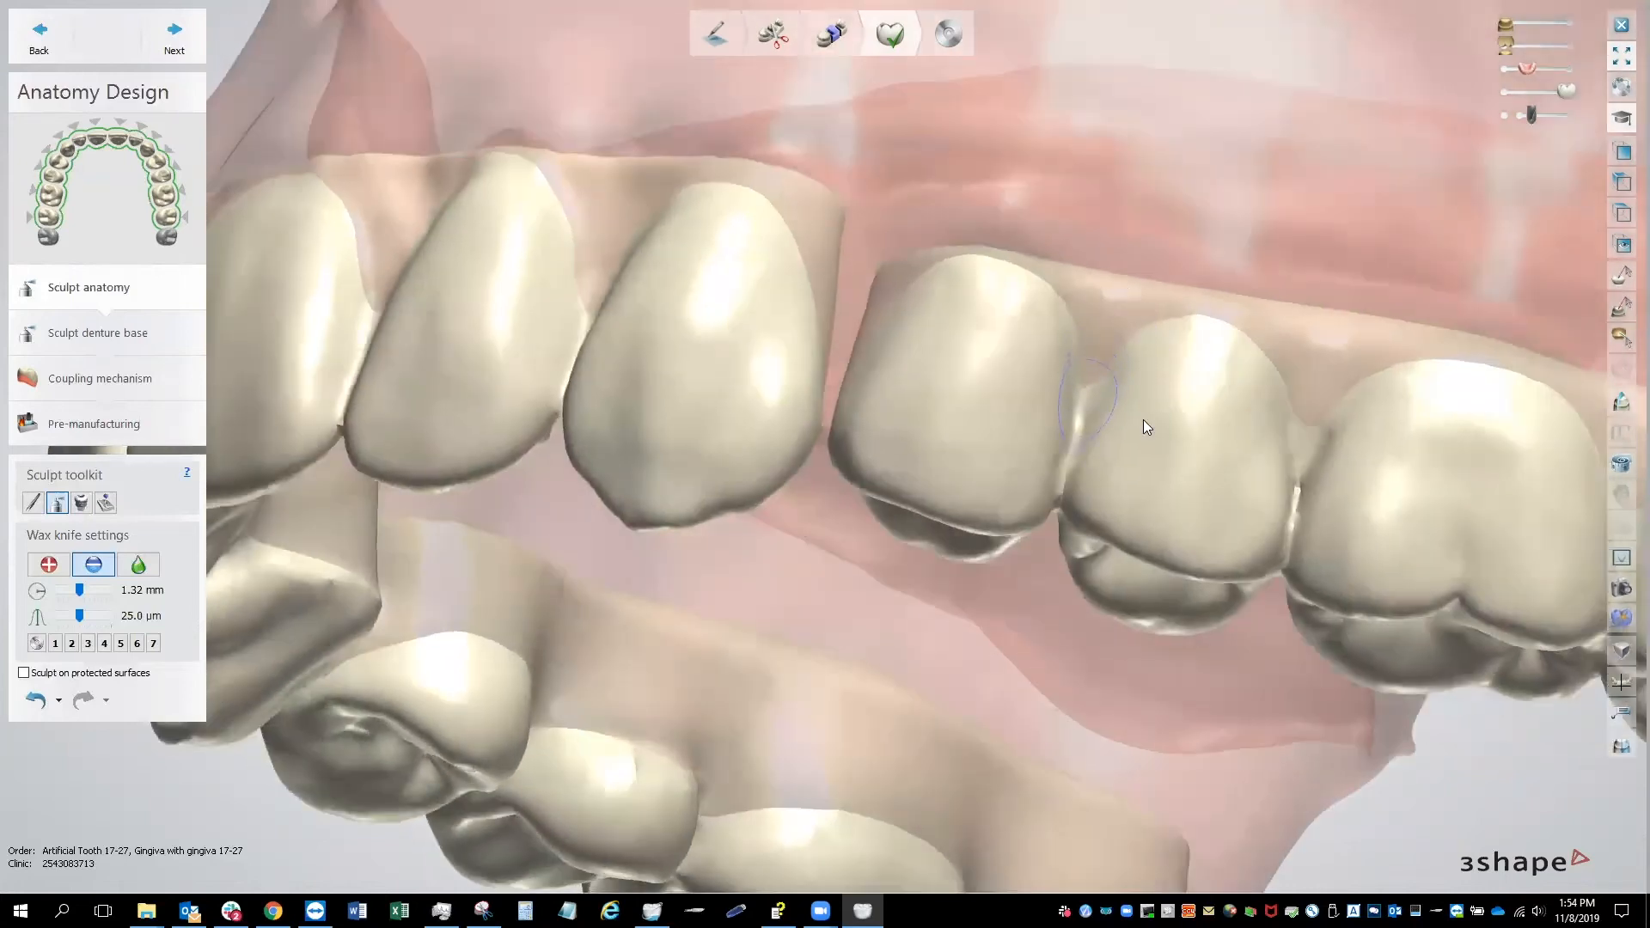
right_drag(1309, 463, 1123, 436)
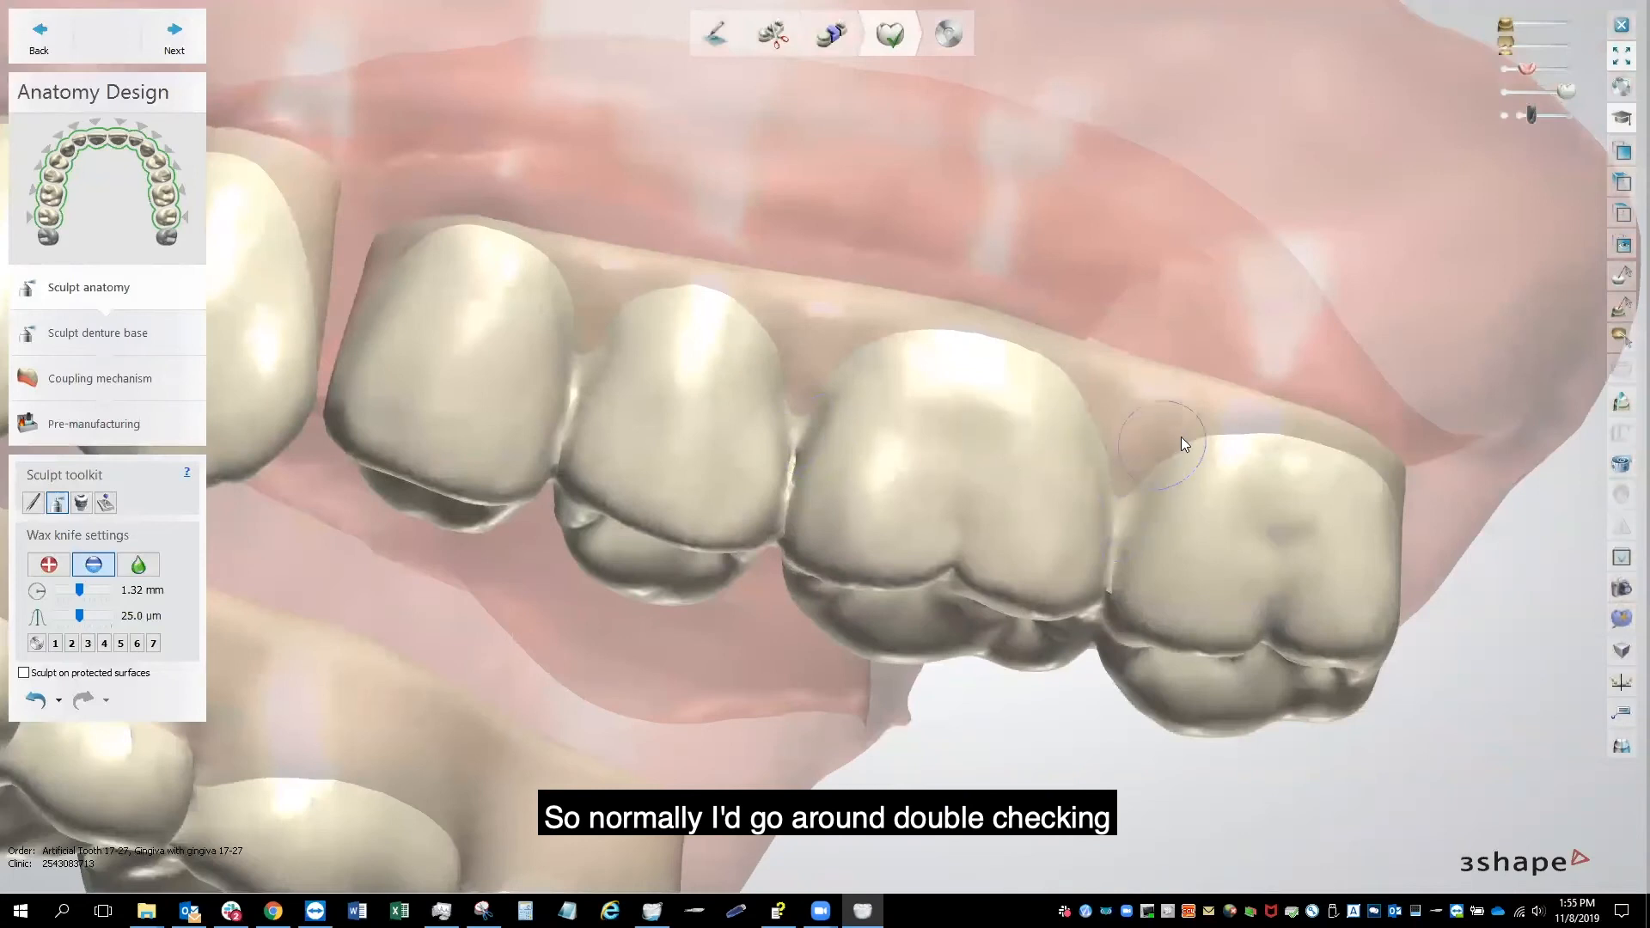
scroll(1146, 550, down, 3)
right_drag(1146, 550, 918, 581)
scroll(918, 576, up, 5)
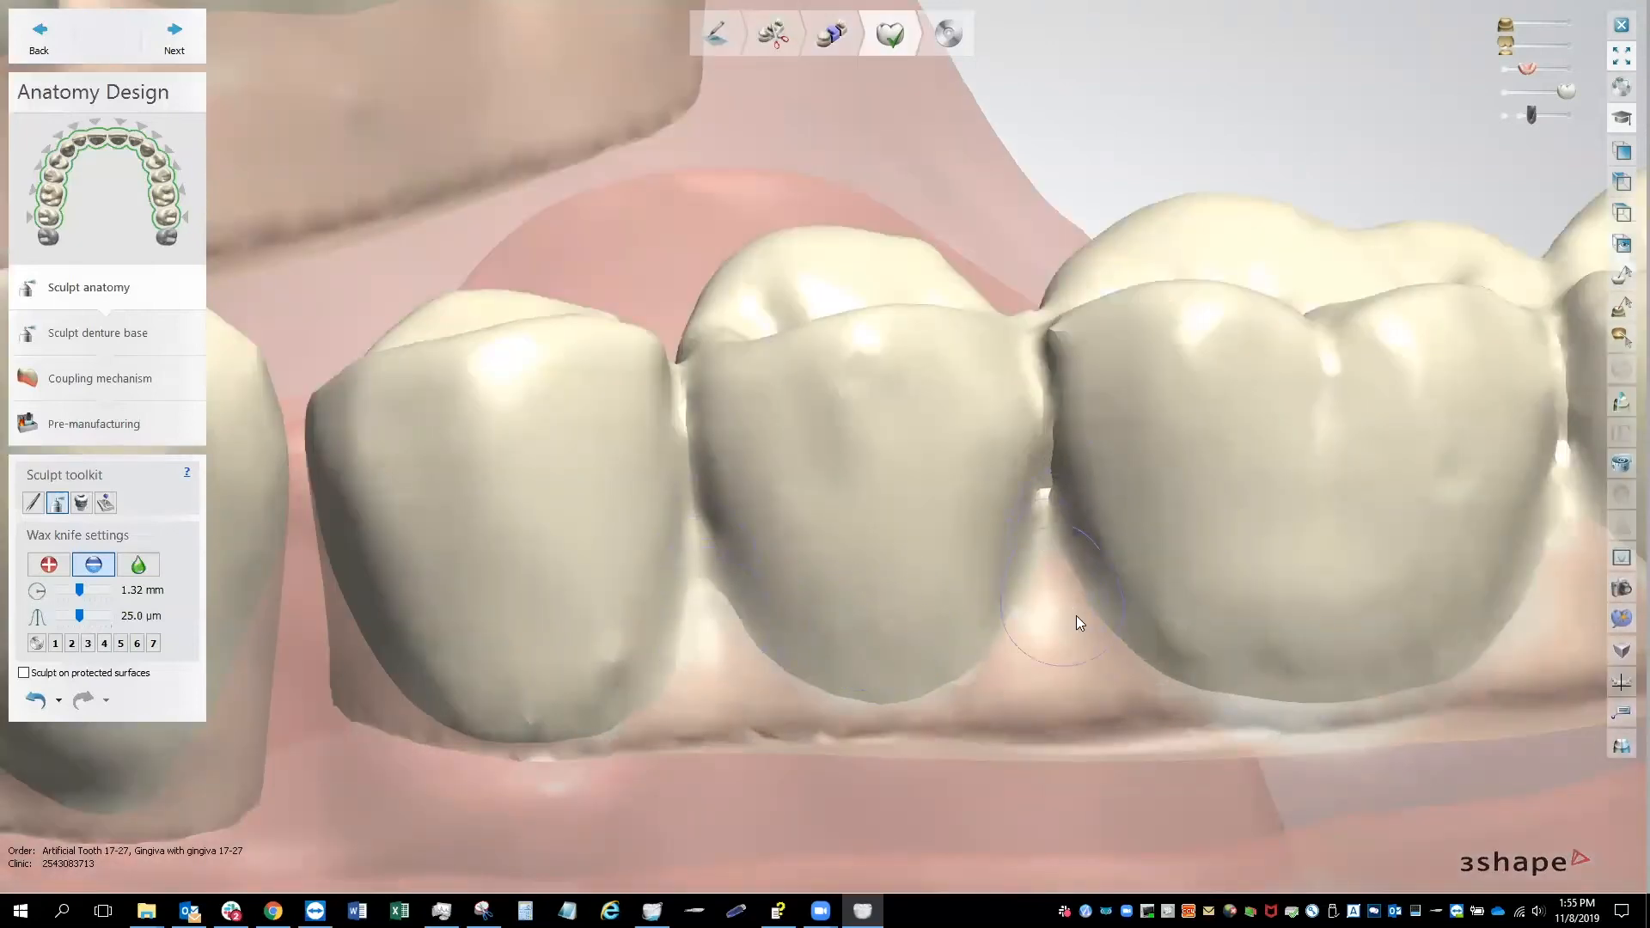
Step: Make the denture base fully opaque again and check around the arch for tooth material exposed through the gingiva
scroll(854, 672, down, 4)
right_drag(878, 667, 1242, 589)
scroll(1163, 592, down, 3)
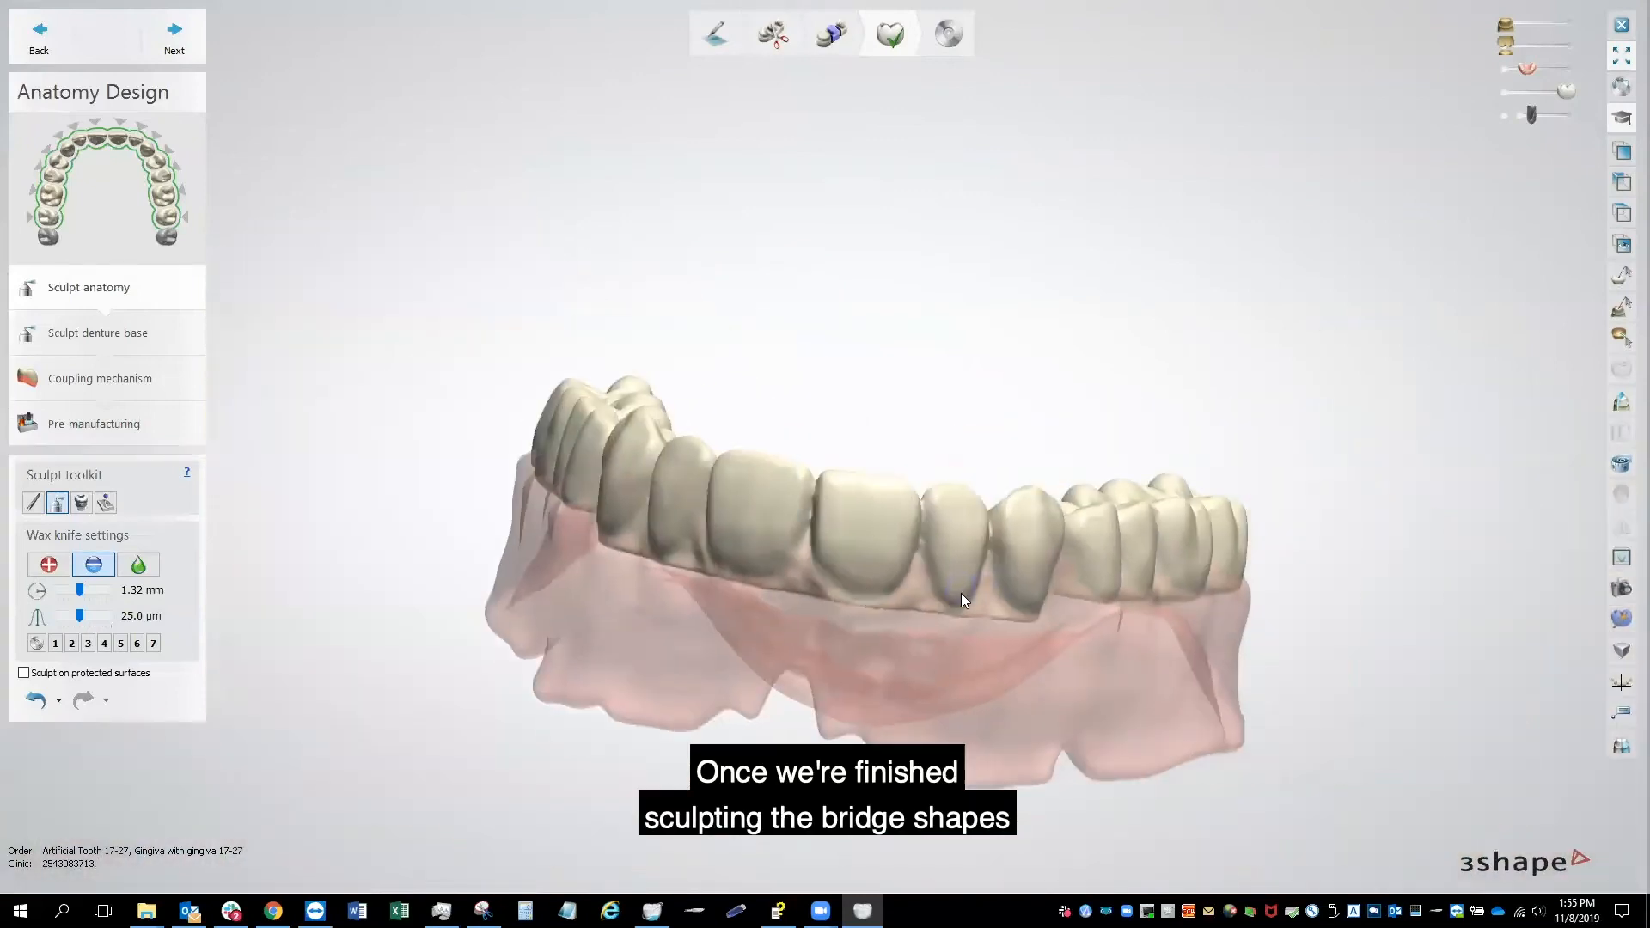
right_drag(961, 592, 1110, 499)
drag(1536, 69, 1566, 68)
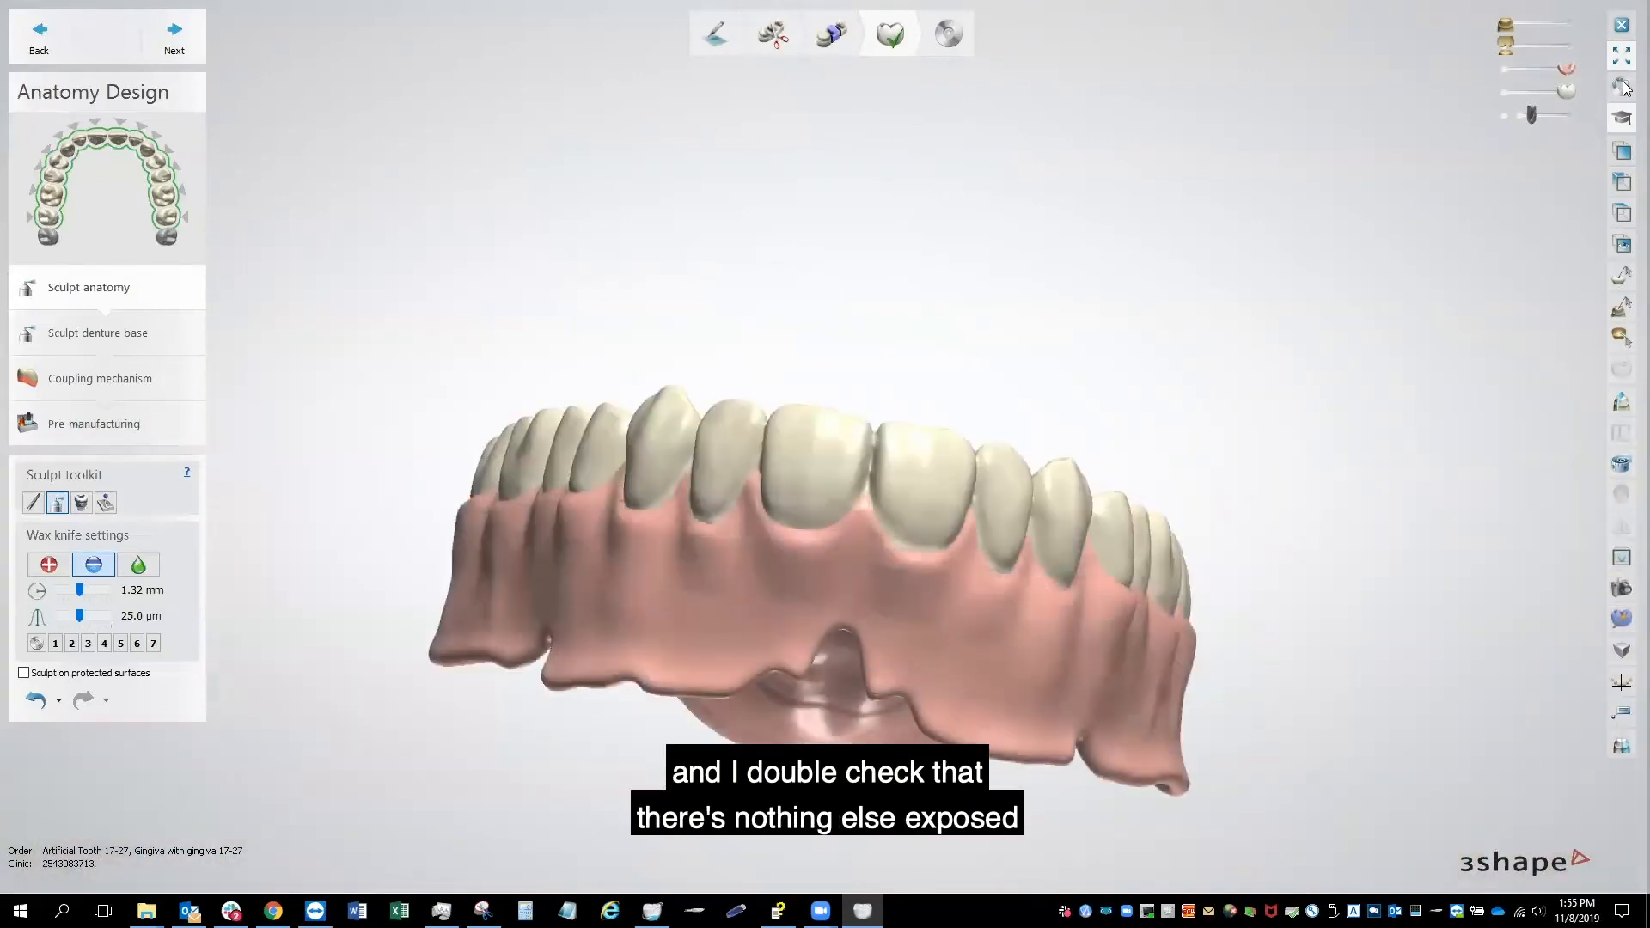
right_drag(1241, 394, 1281, 438)
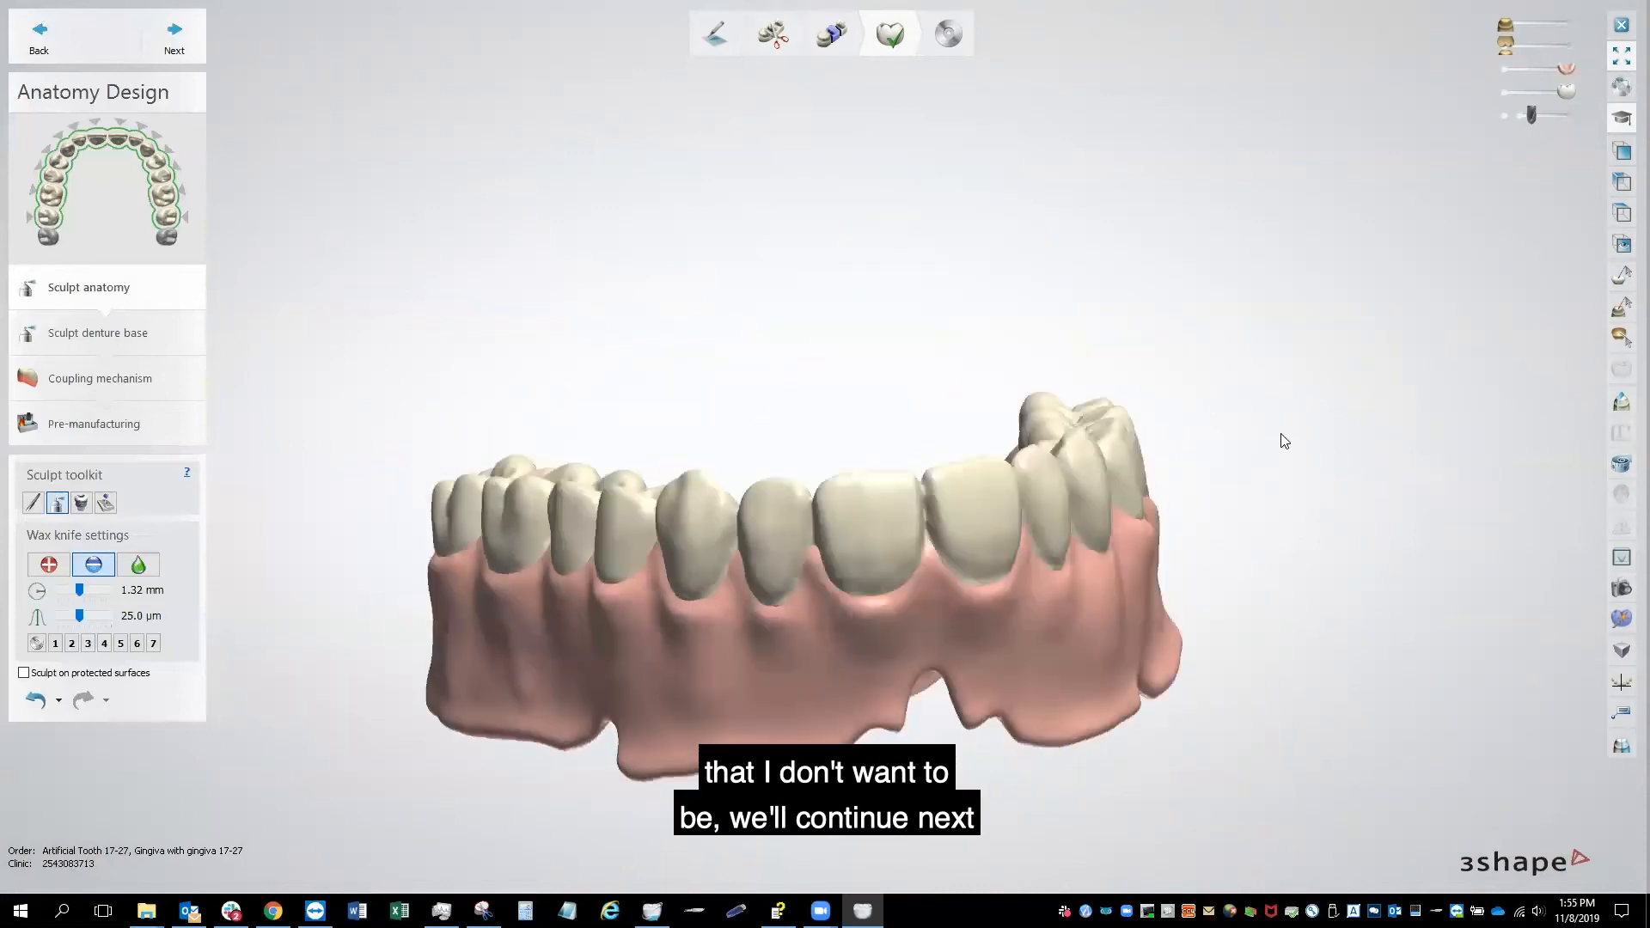
Step: Proceed to sculpting the denture base and set the morphing tool size to 3.64 mm
click(176, 37)
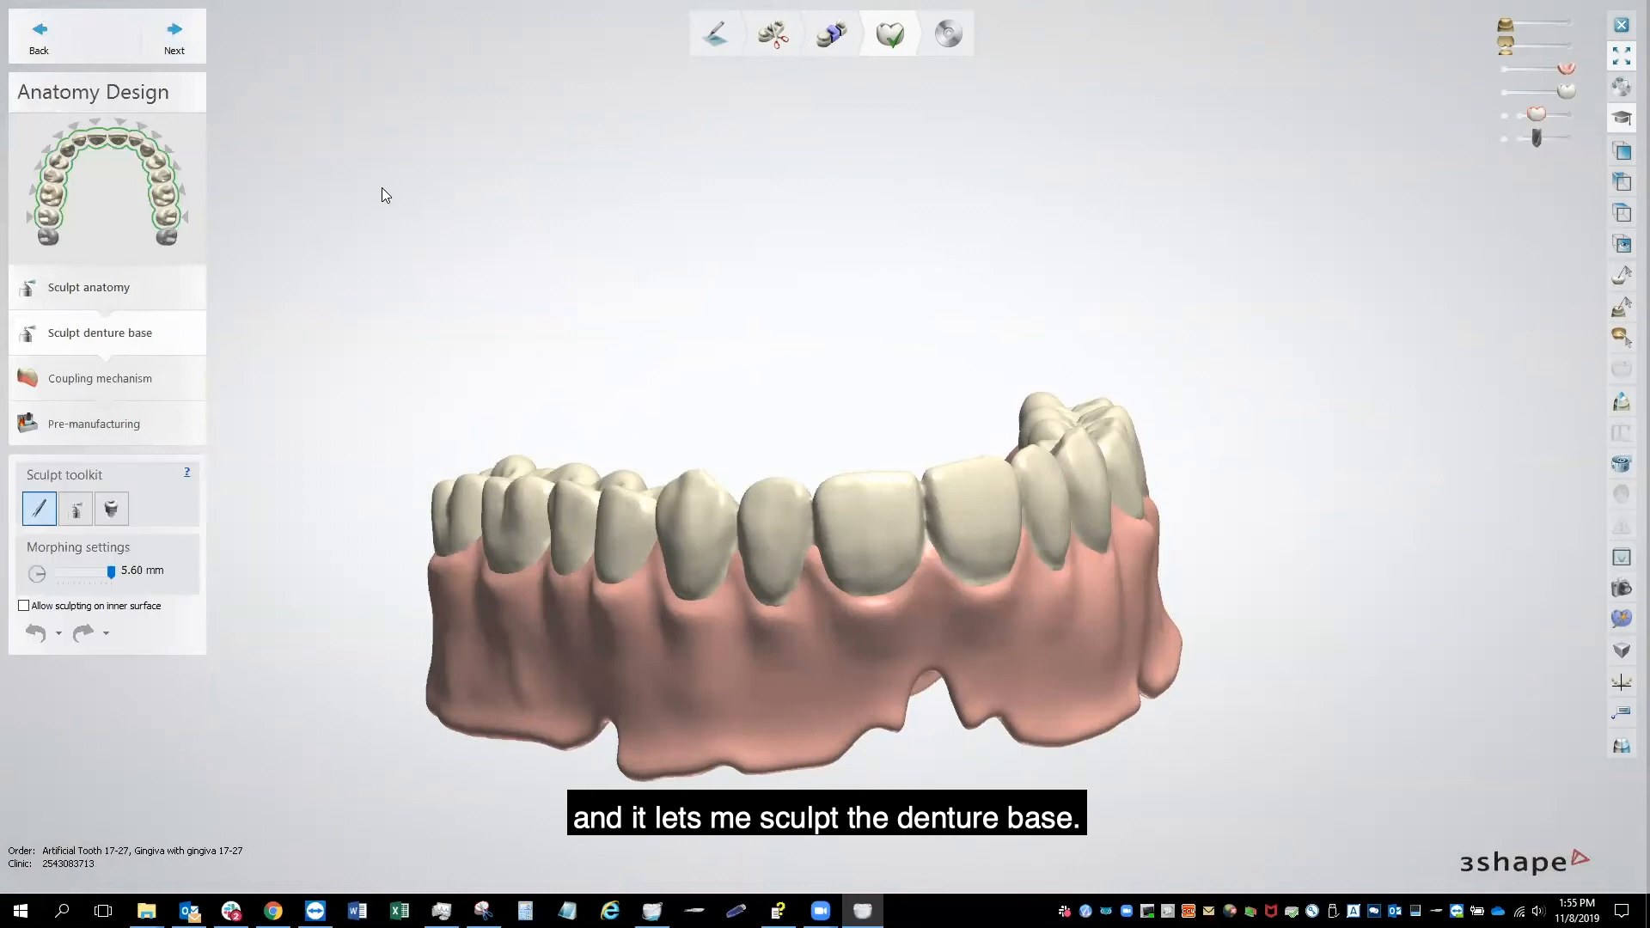
scroll(820, 612, up, 5)
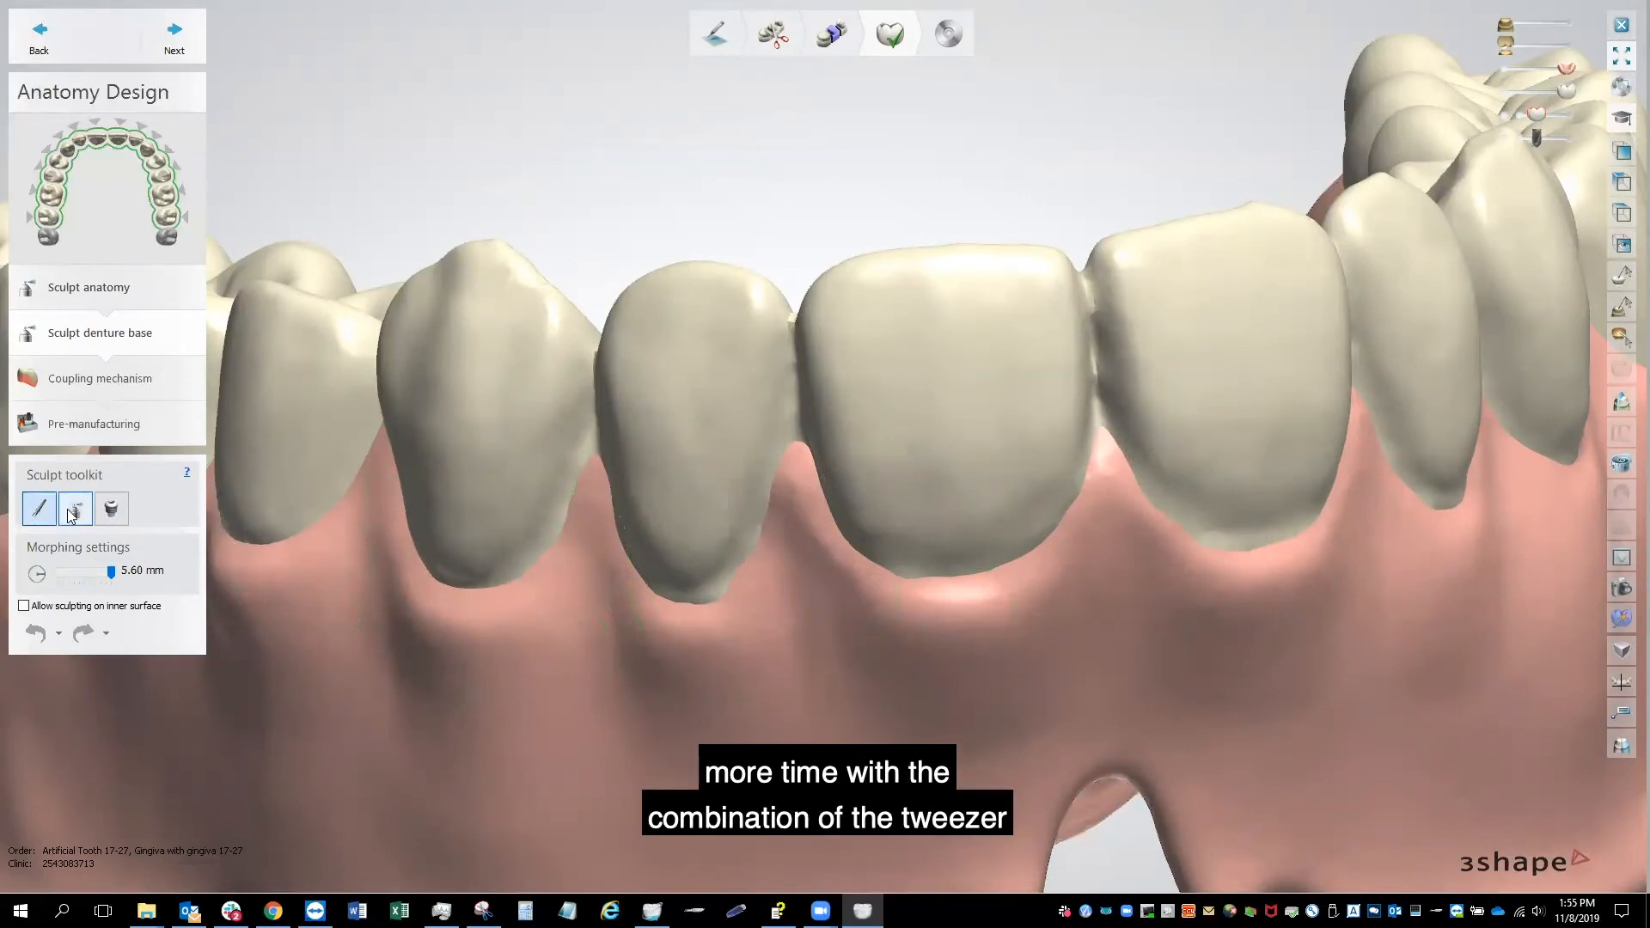
click(40, 509)
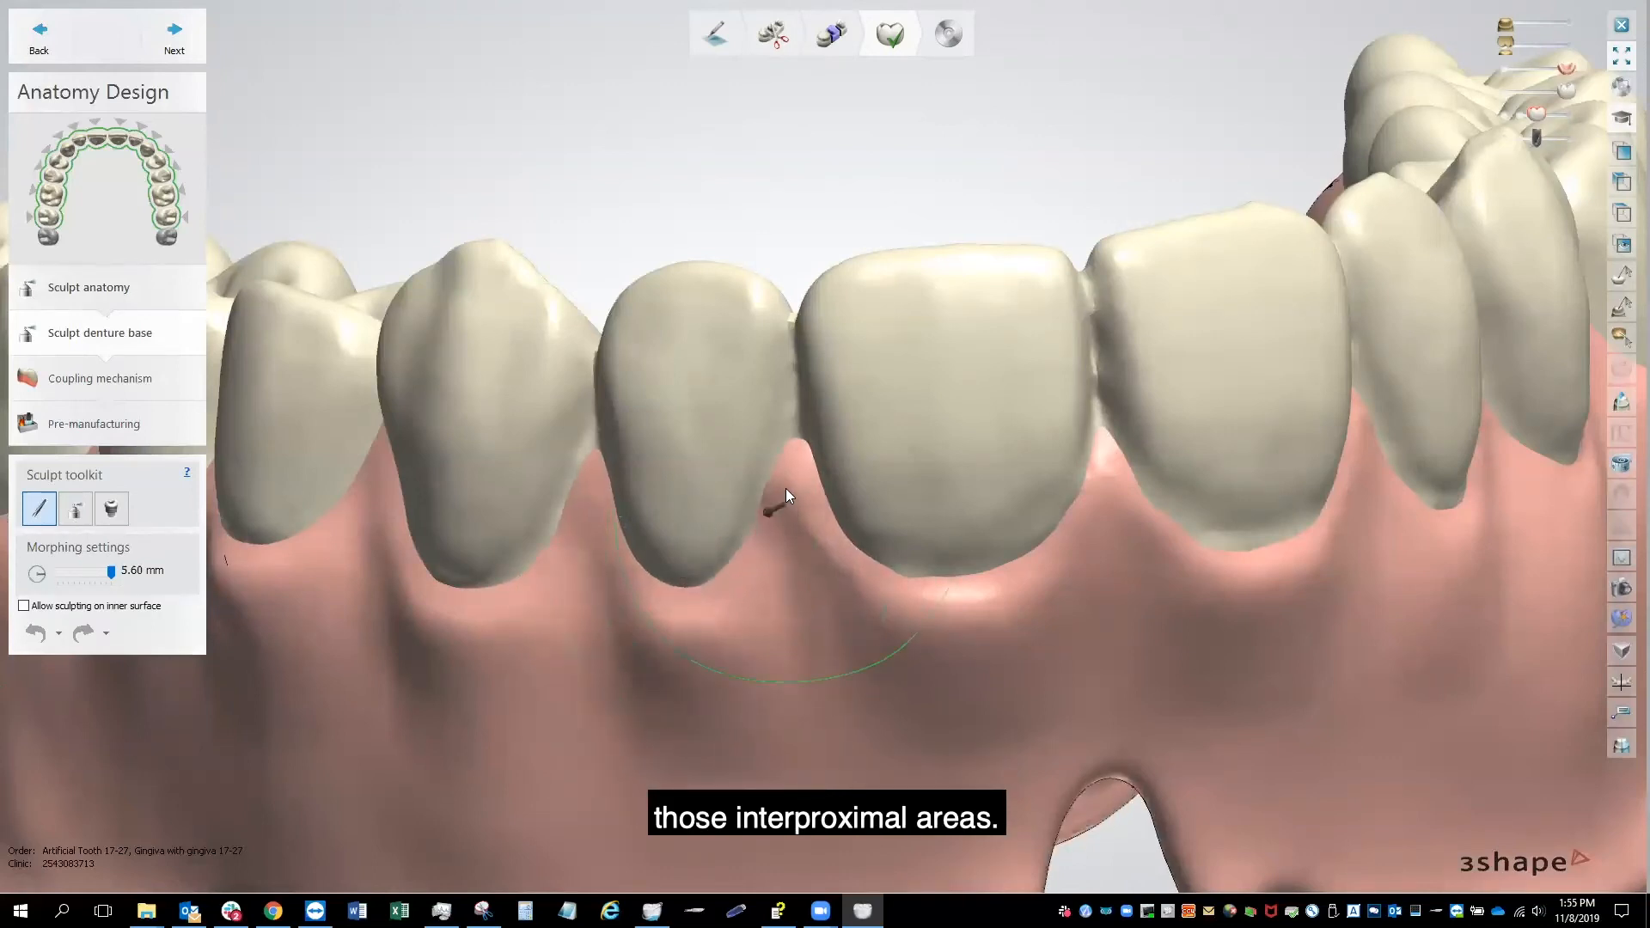
ctrl+scroll(1069, 461, down, 3)
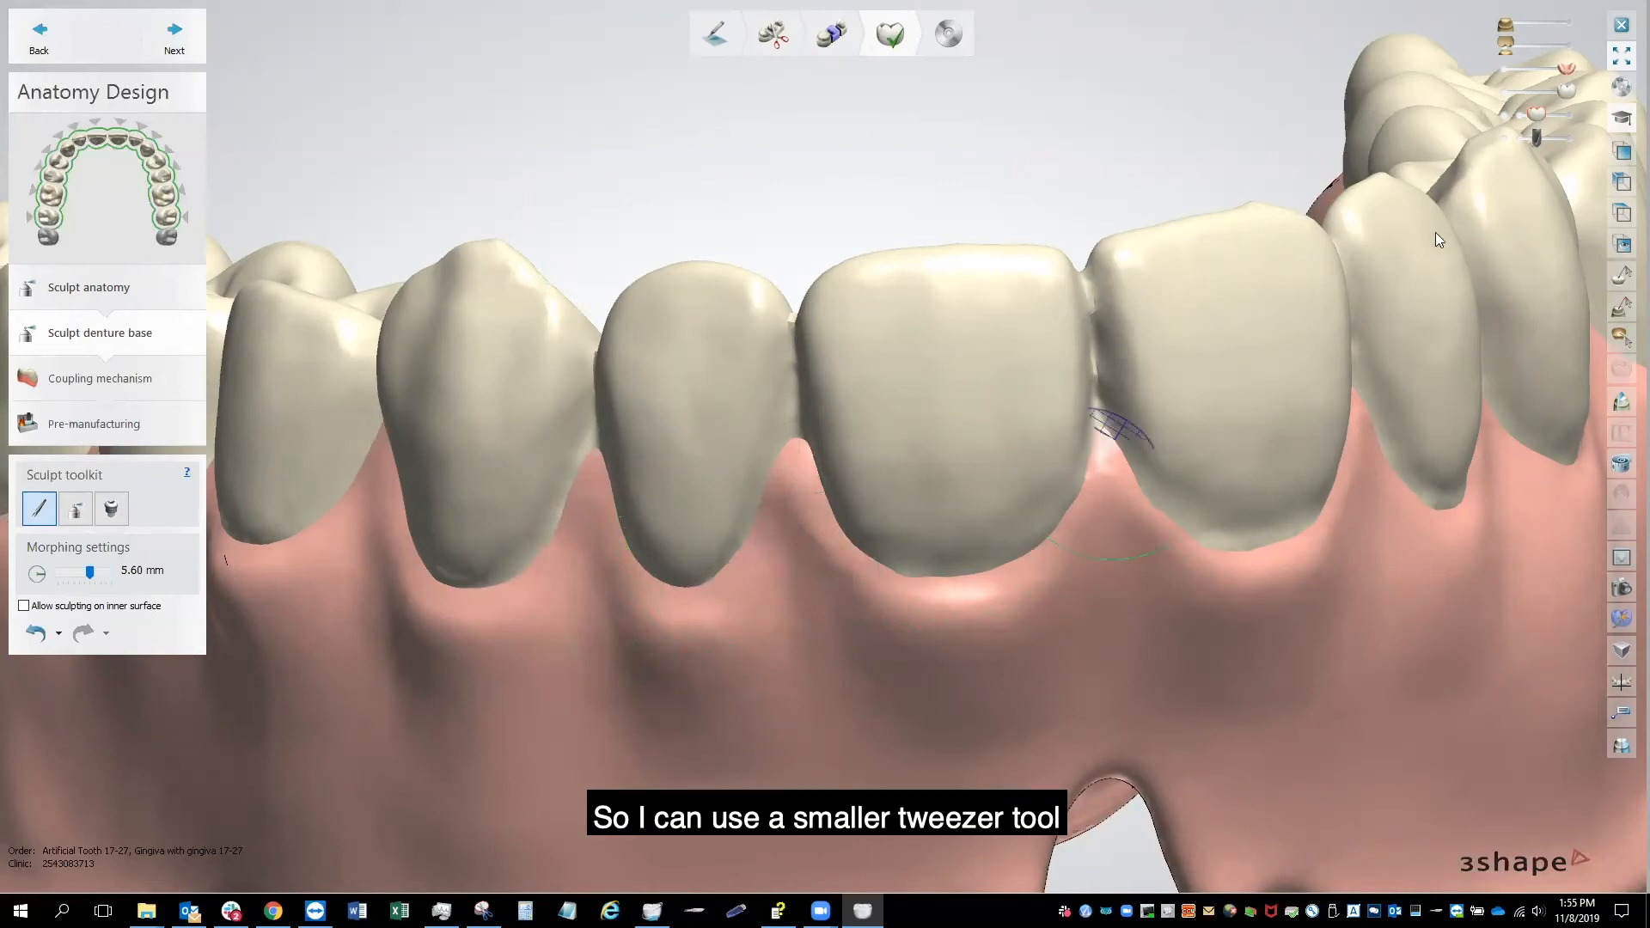
Step: Make the teeth partly transparent and pull the gingiva between the front teeth further toward the incisal edges
click(1547, 88)
drag(1103, 425, 1097, 366)
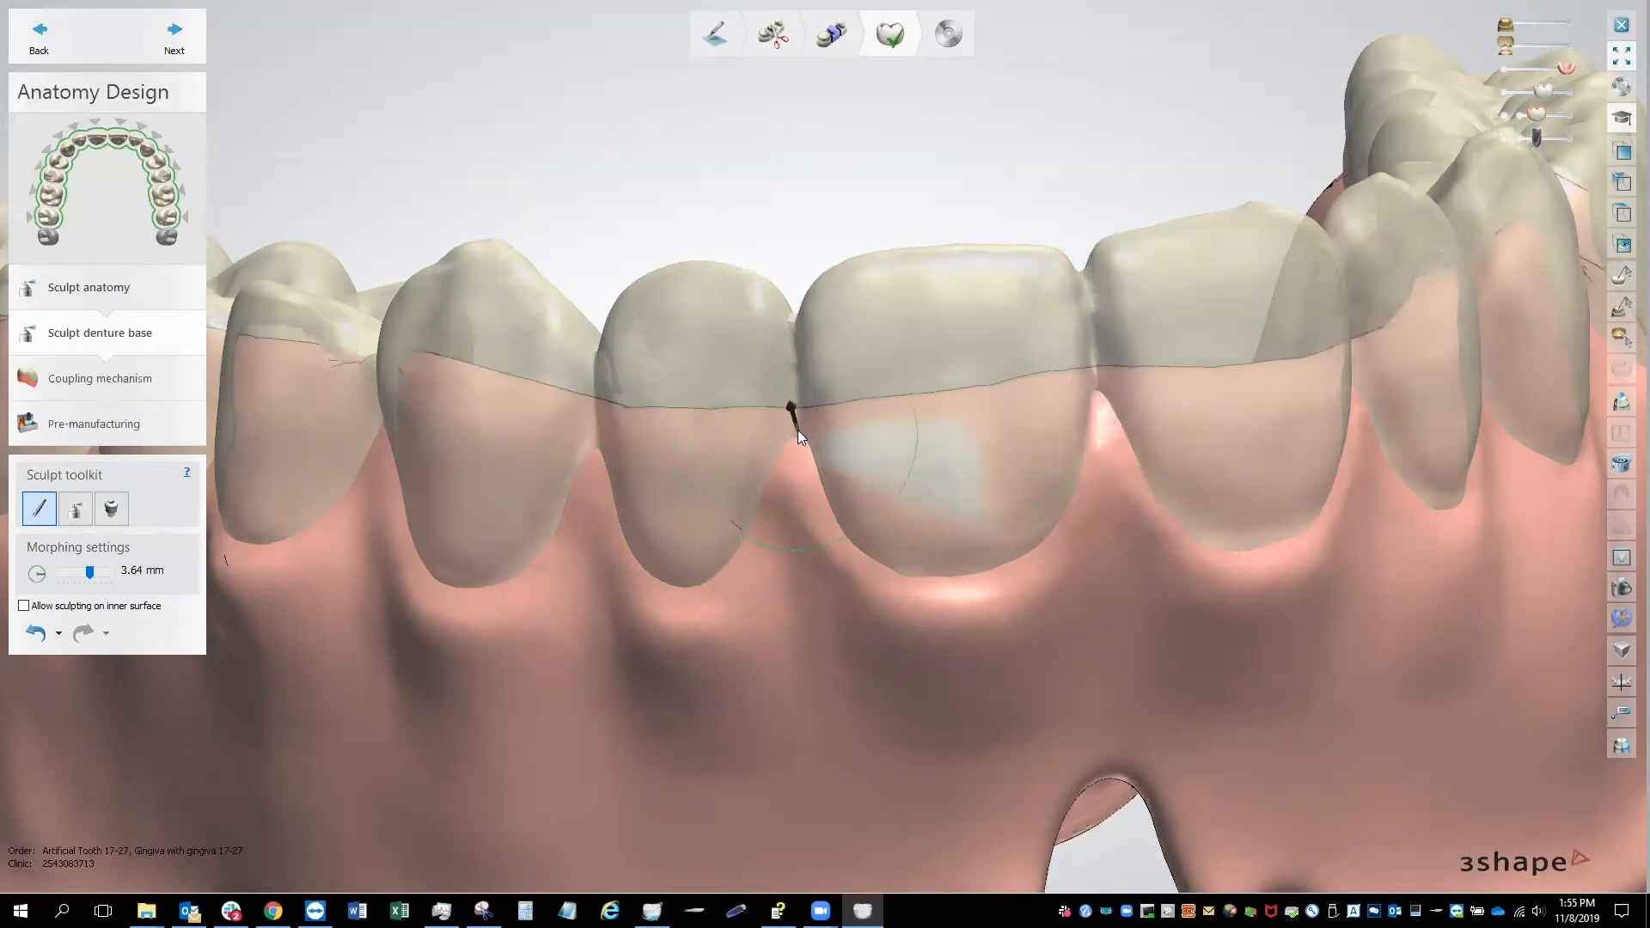
drag(797, 430, 794, 404)
drag(595, 431, 588, 397)
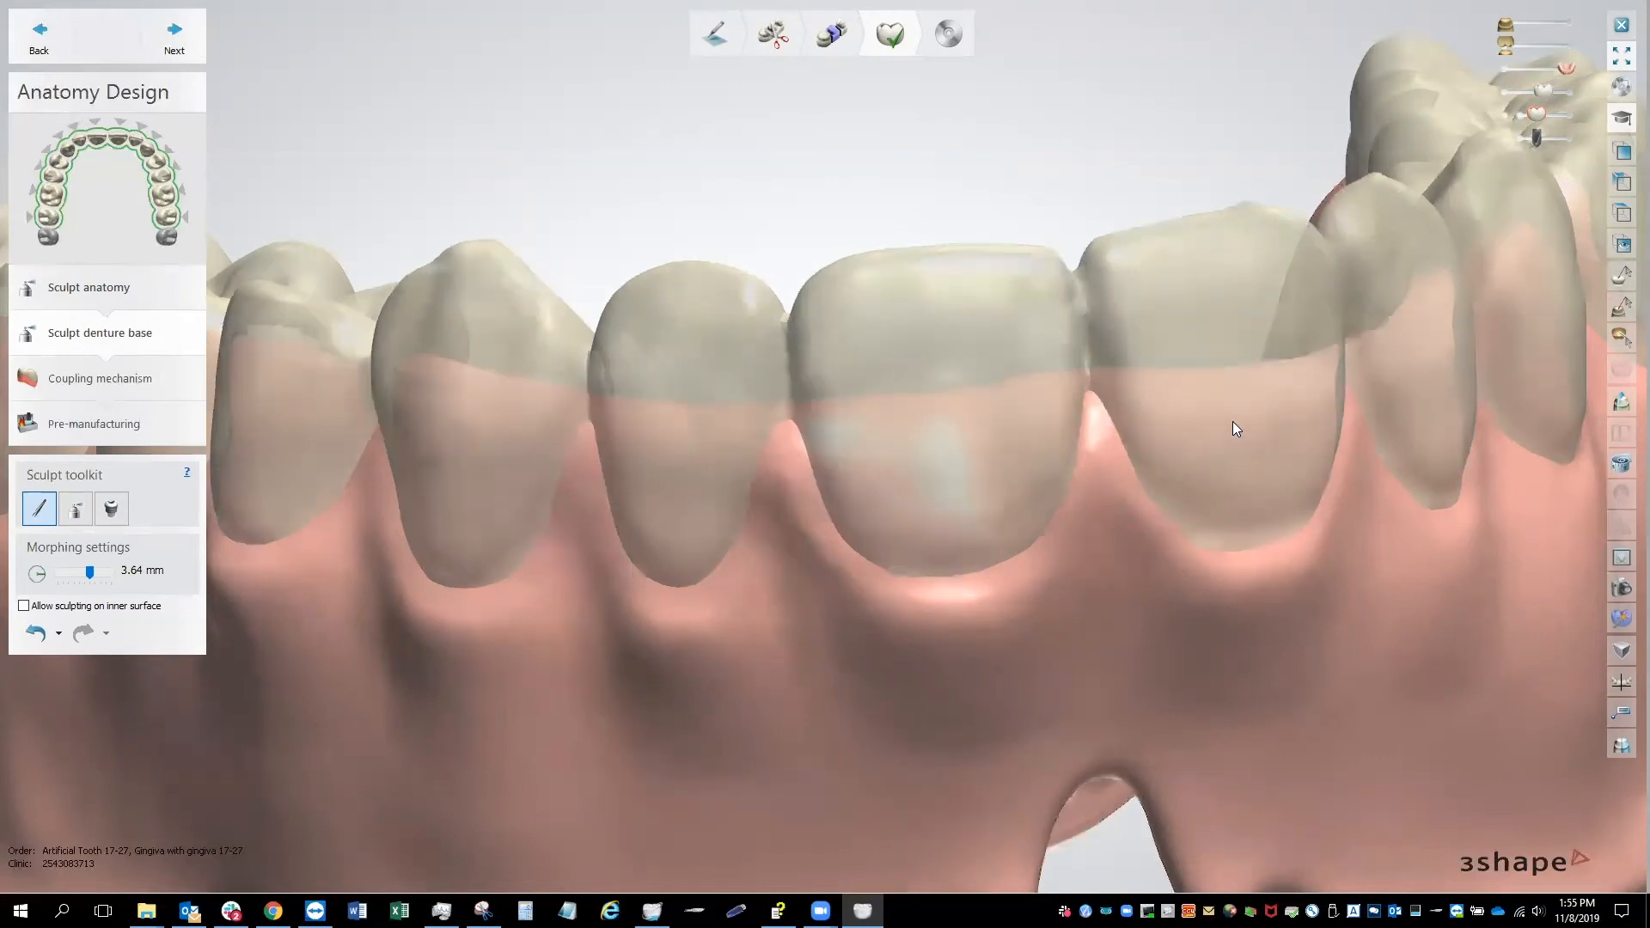
right_drag(1232, 427, 1207, 423)
drag(1067, 387, 1062, 349)
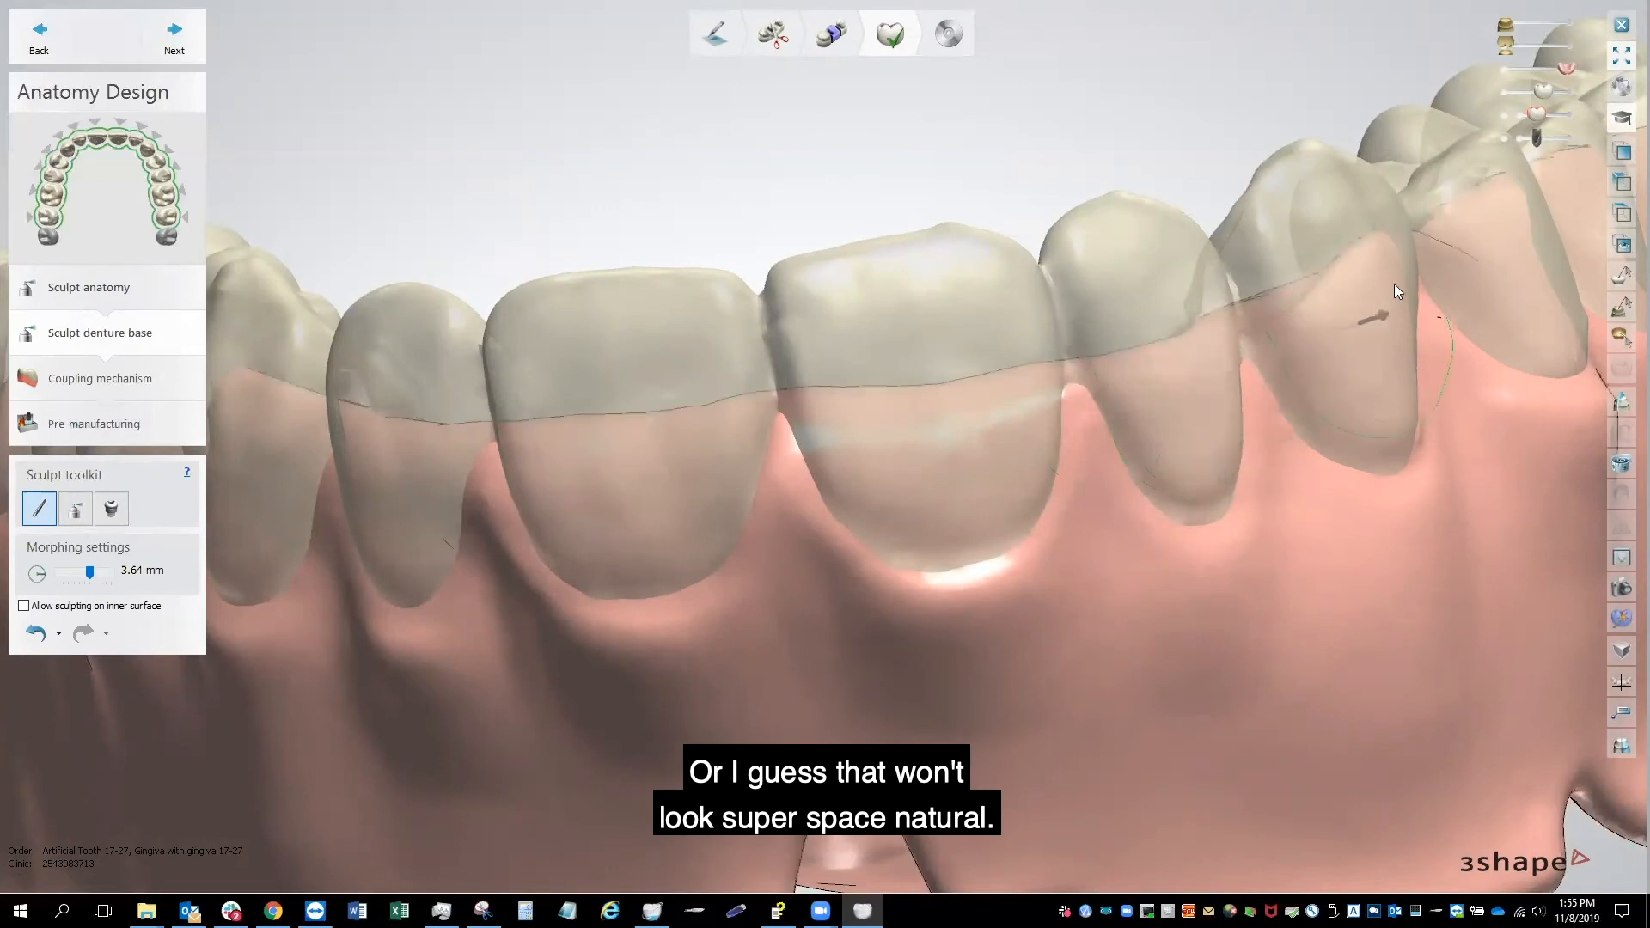
Step: Morph the gingival papillae between the canines and first premolars on both sides, checking the base around the arch
right_drag(1389, 316, 1169, 436)
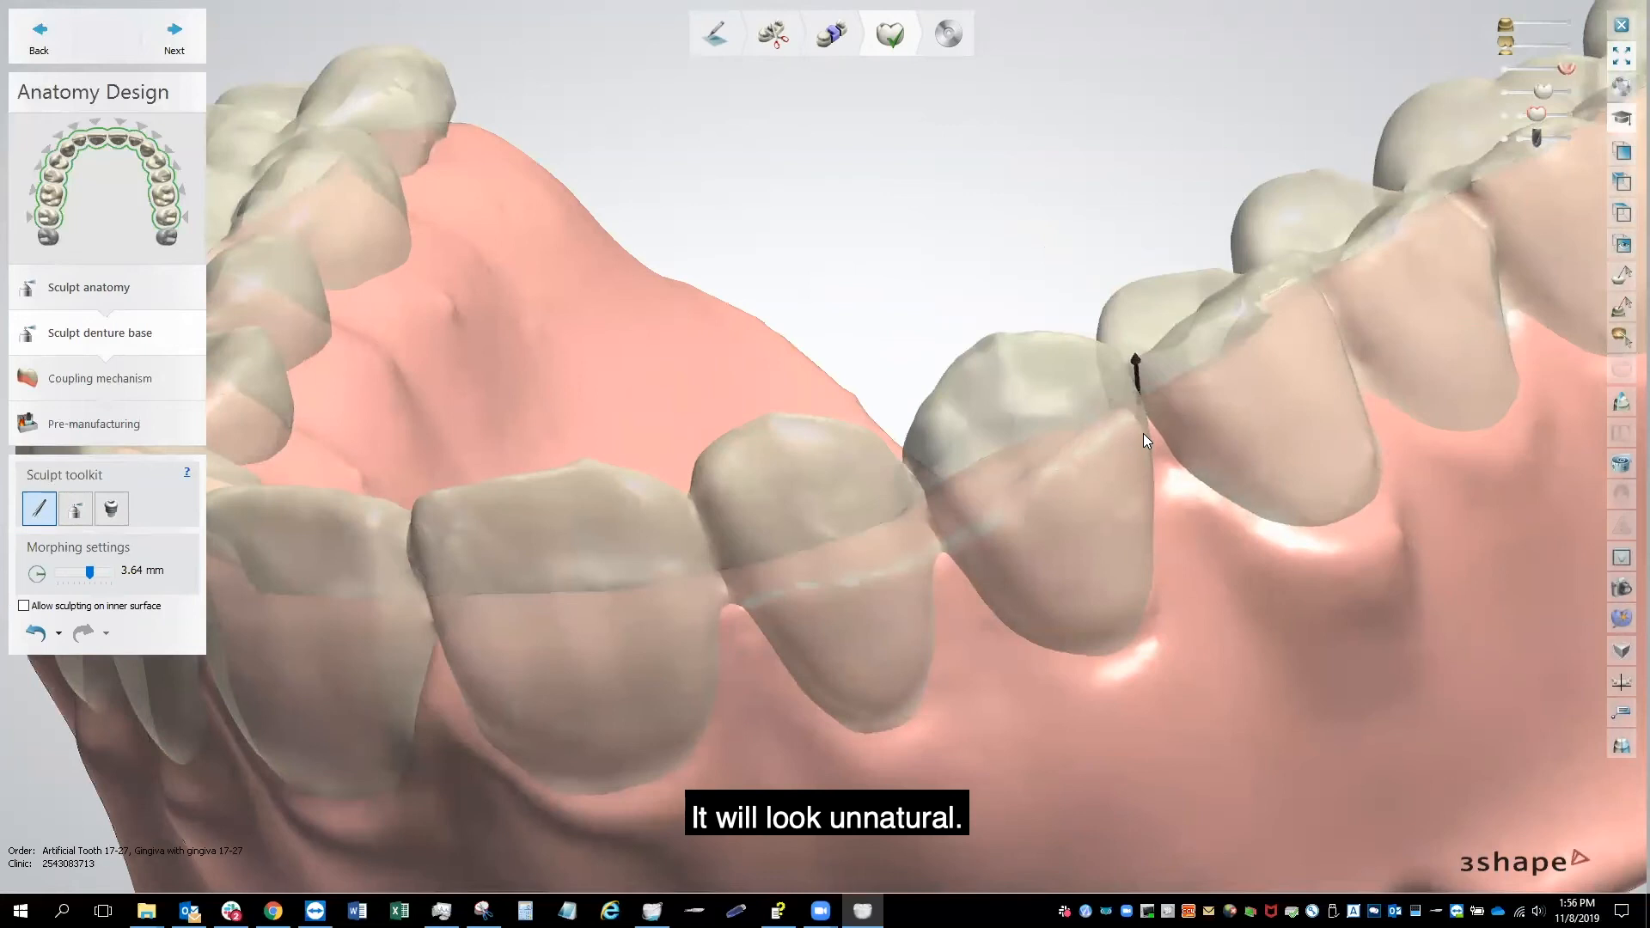
right_drag(1333, 393, 1017, 458)
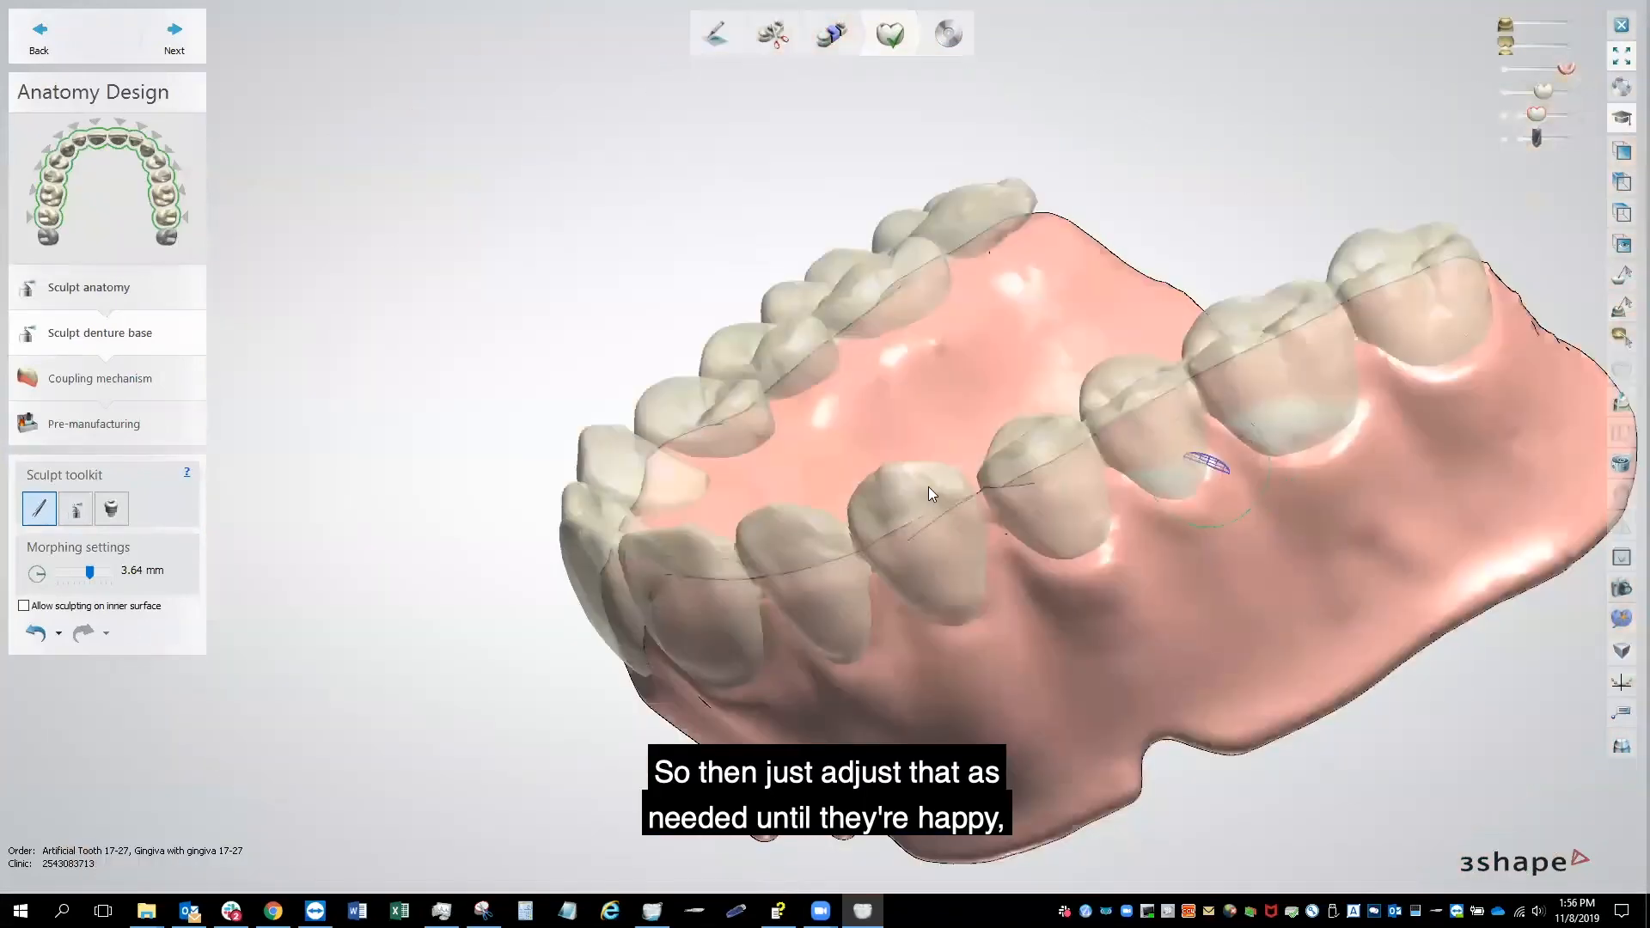
right_drag(928, 487, 1099, 419)
right_drag(904, 457, 832, 470)
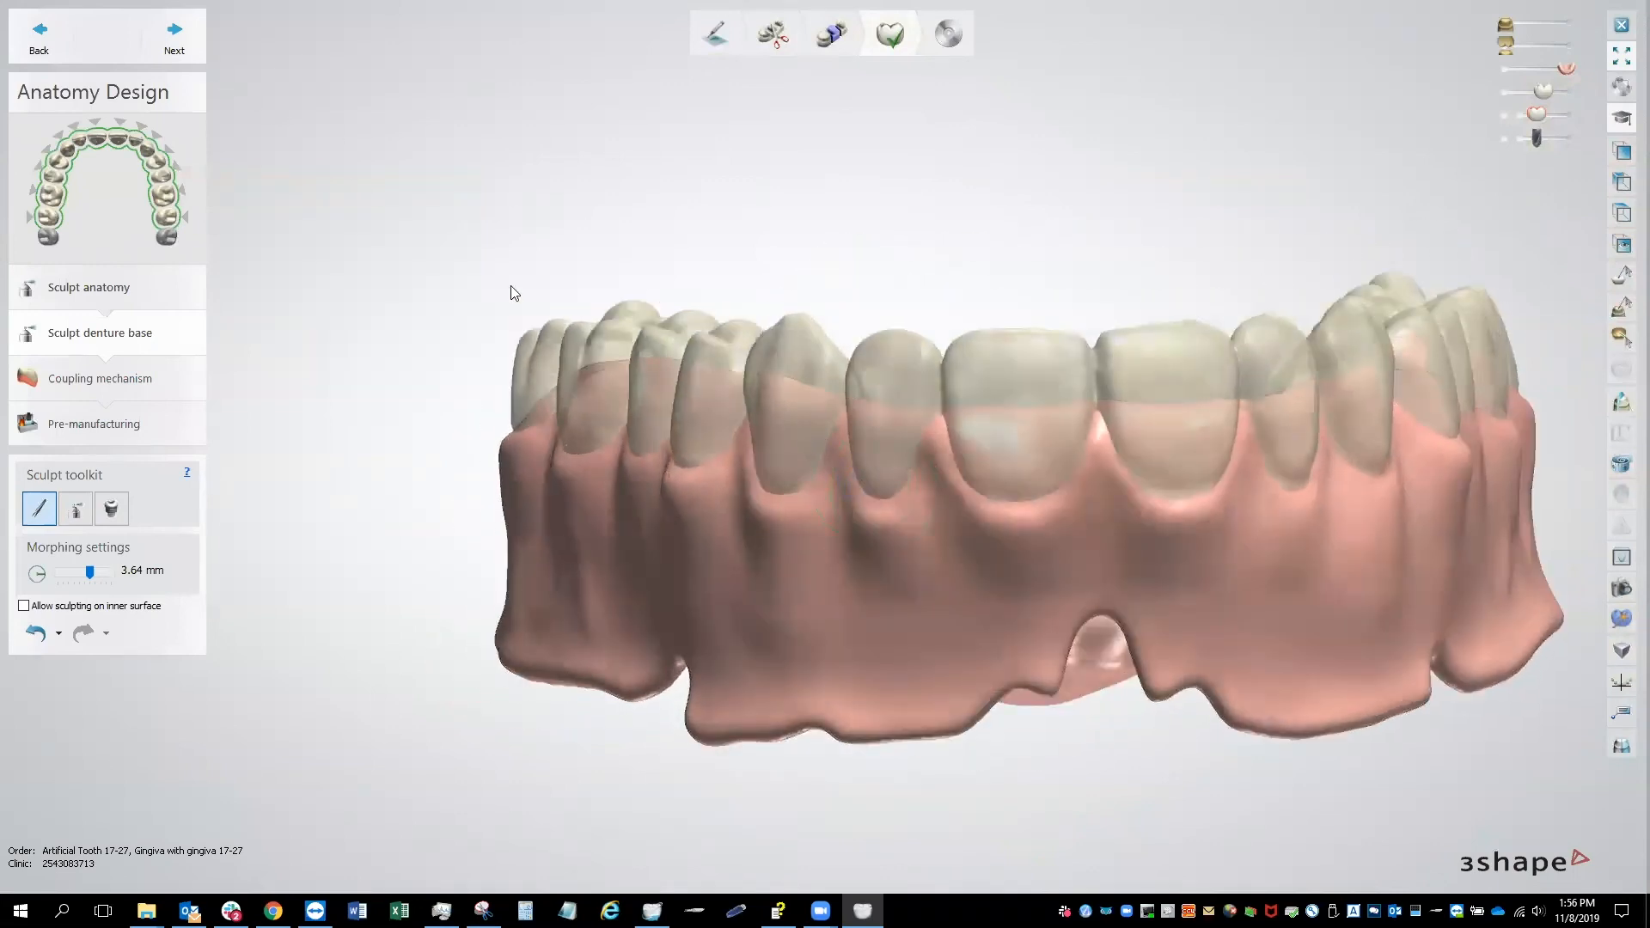
mouse_move(799, 433)
right_down()
mouse_move(738, 424)
mouse_move(789, 419)
right_up()
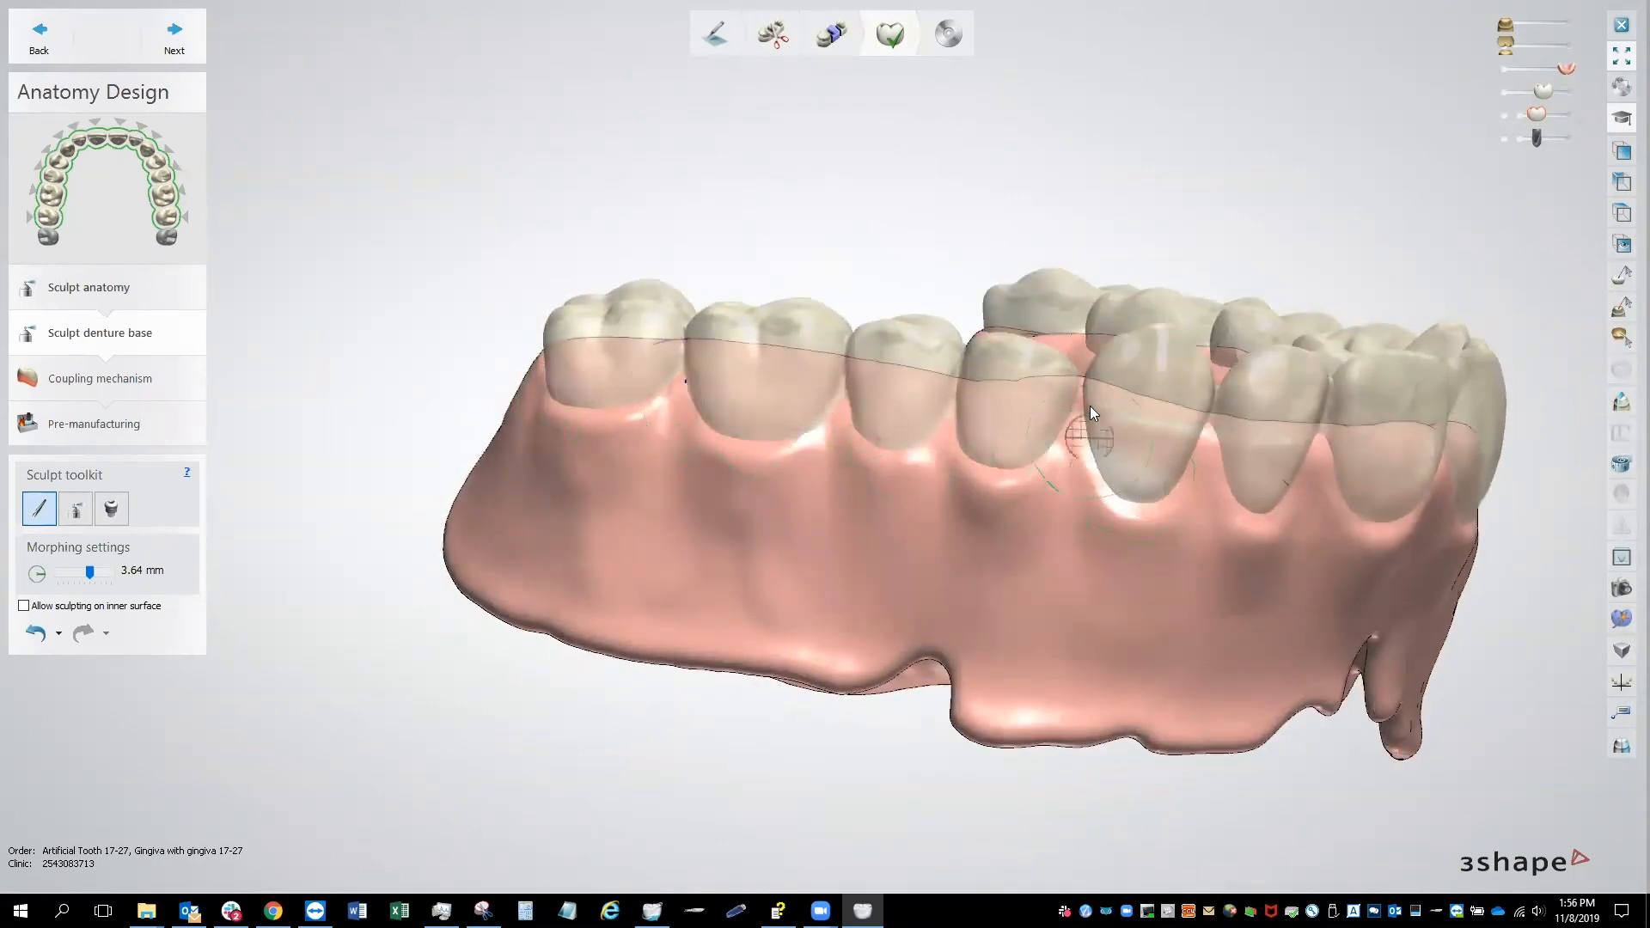
drag(1083, 378, 1082, 390)
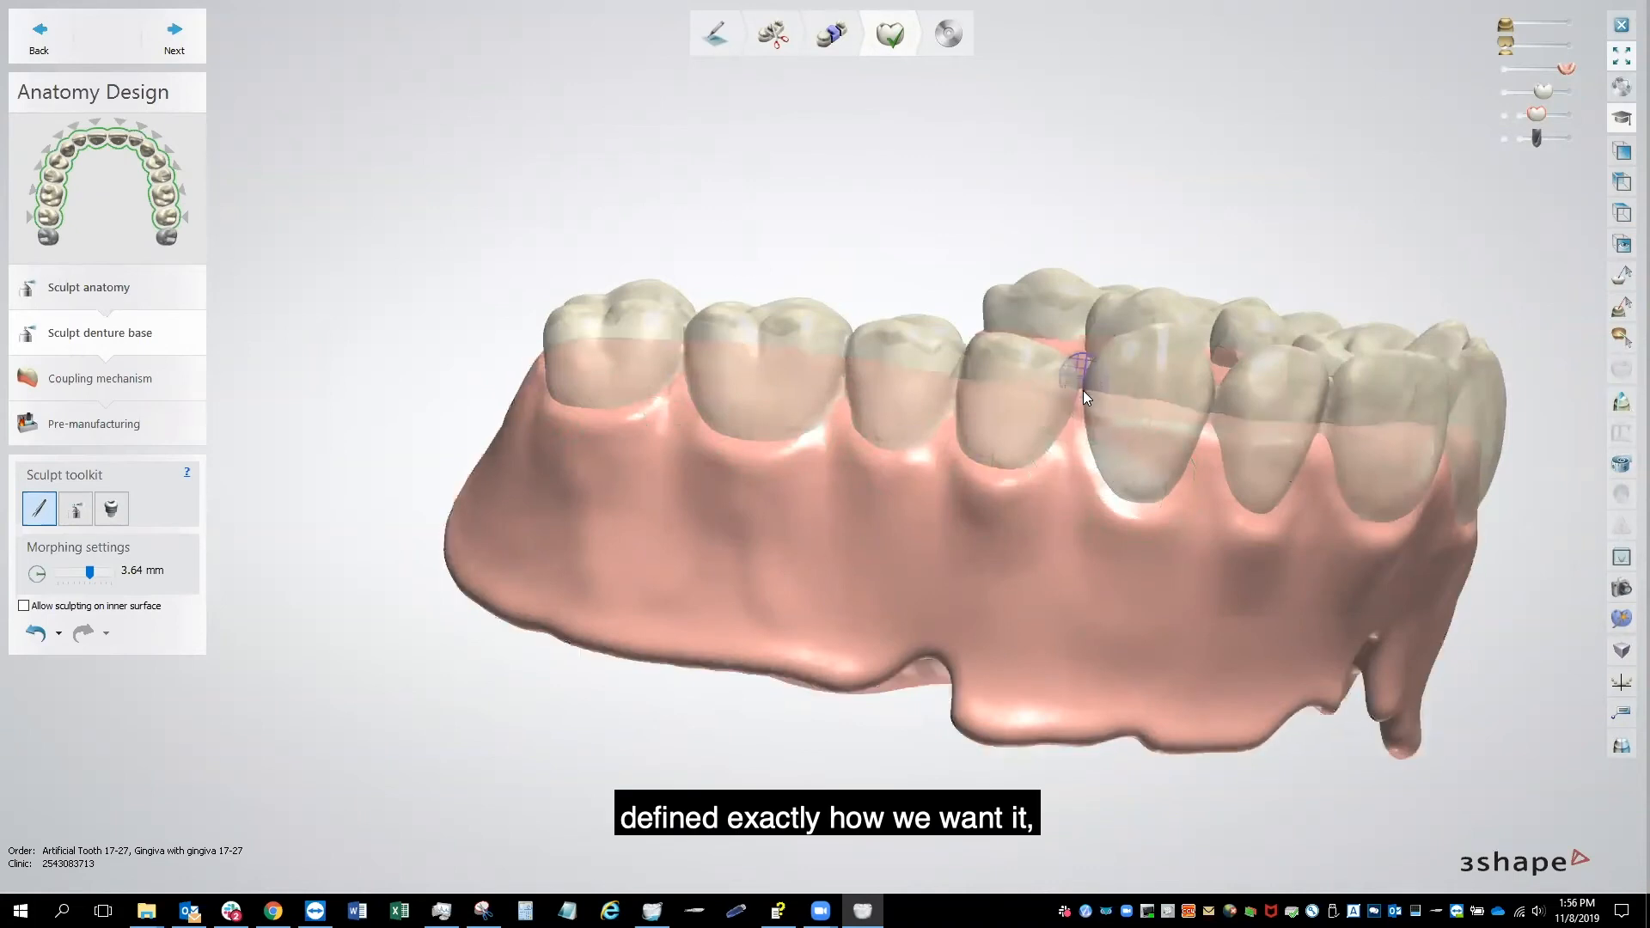
right_drag(1031, 490, 939, 469)
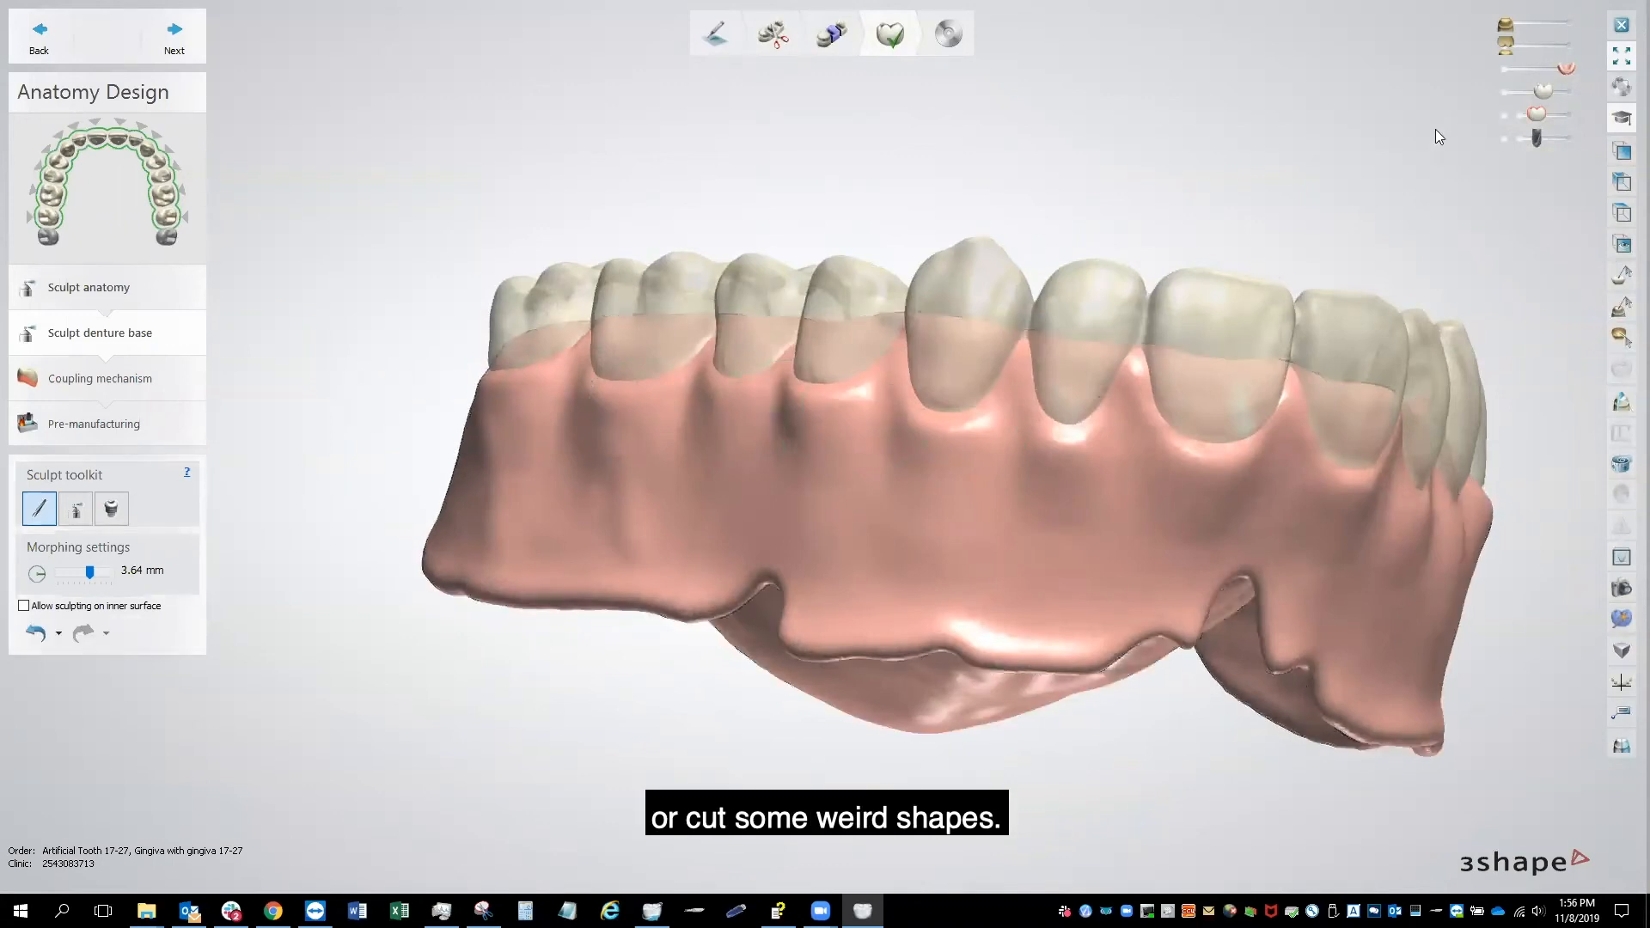
Step: Restore the teeth to full opacity and make the denture base partly transparent
click(1569, 90)
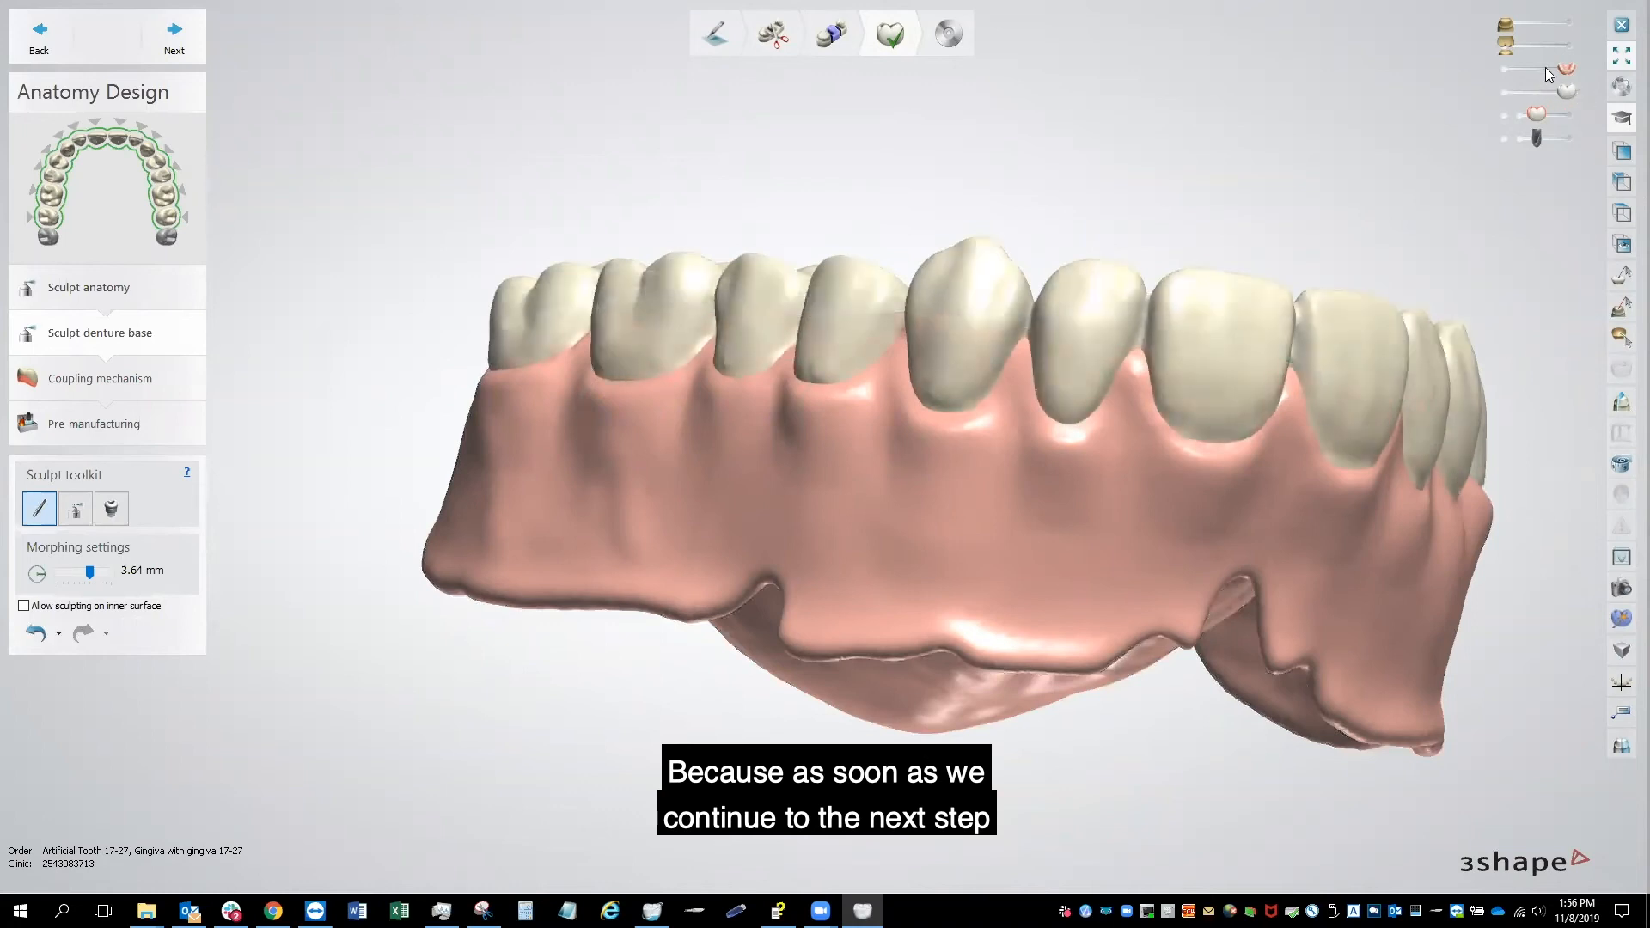
click(1545, 68)
right_drag(1340, 201, 1140, 230)
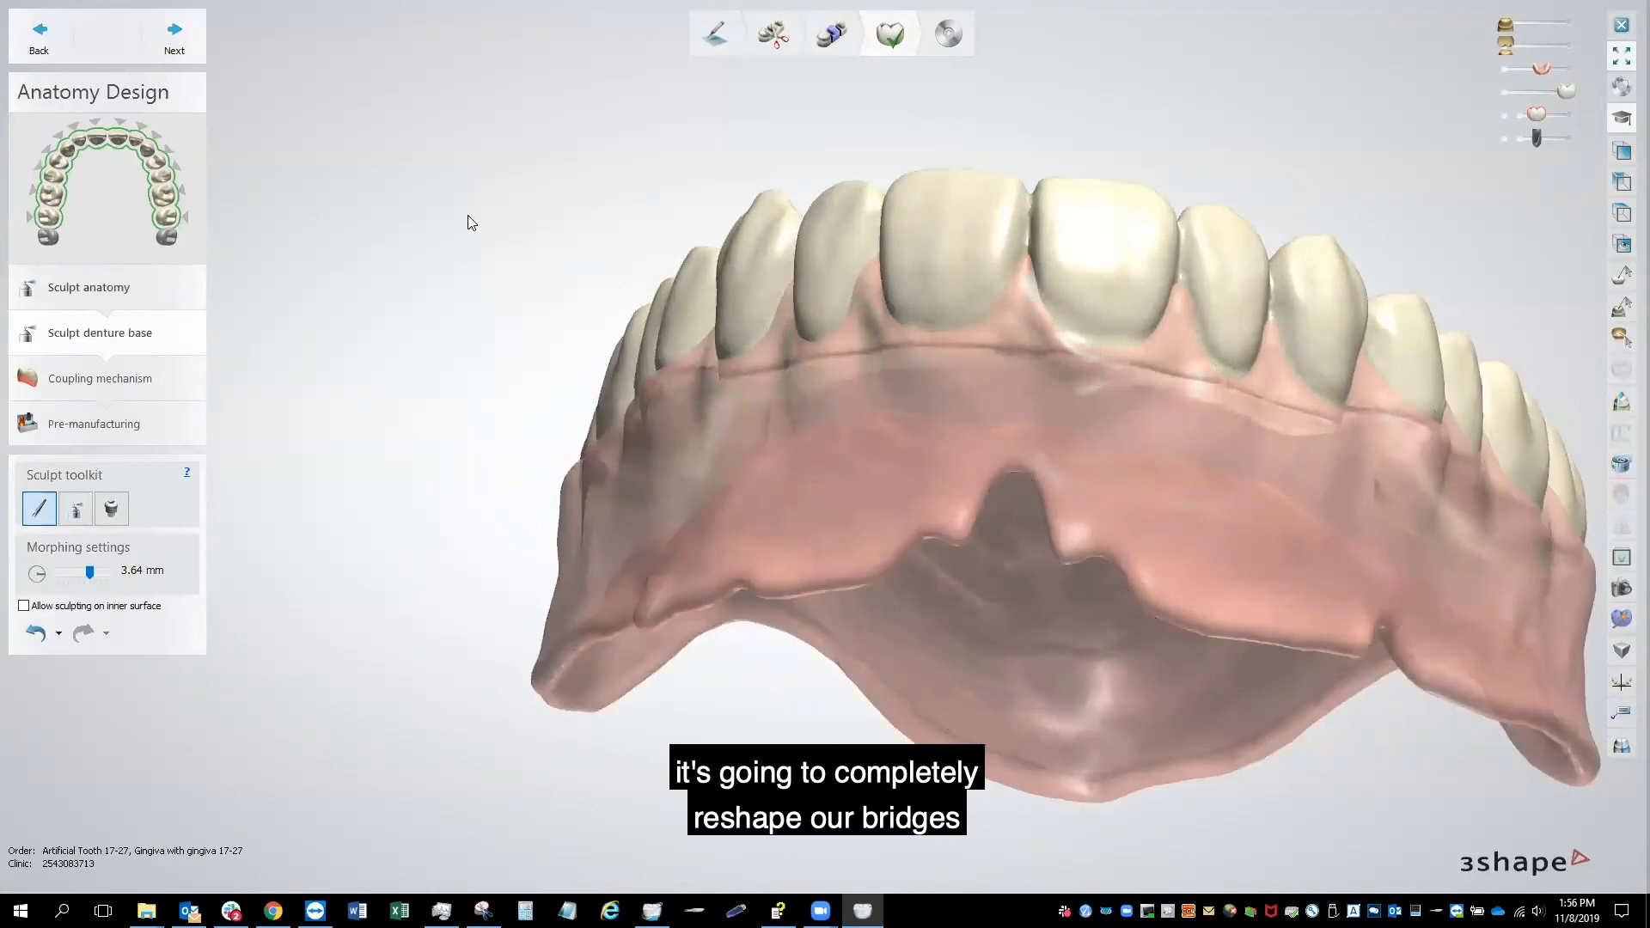
Step: Proceed to the coupling mechanism stage and view the insertion direction marker over the posterior teeth
click(174, 52)
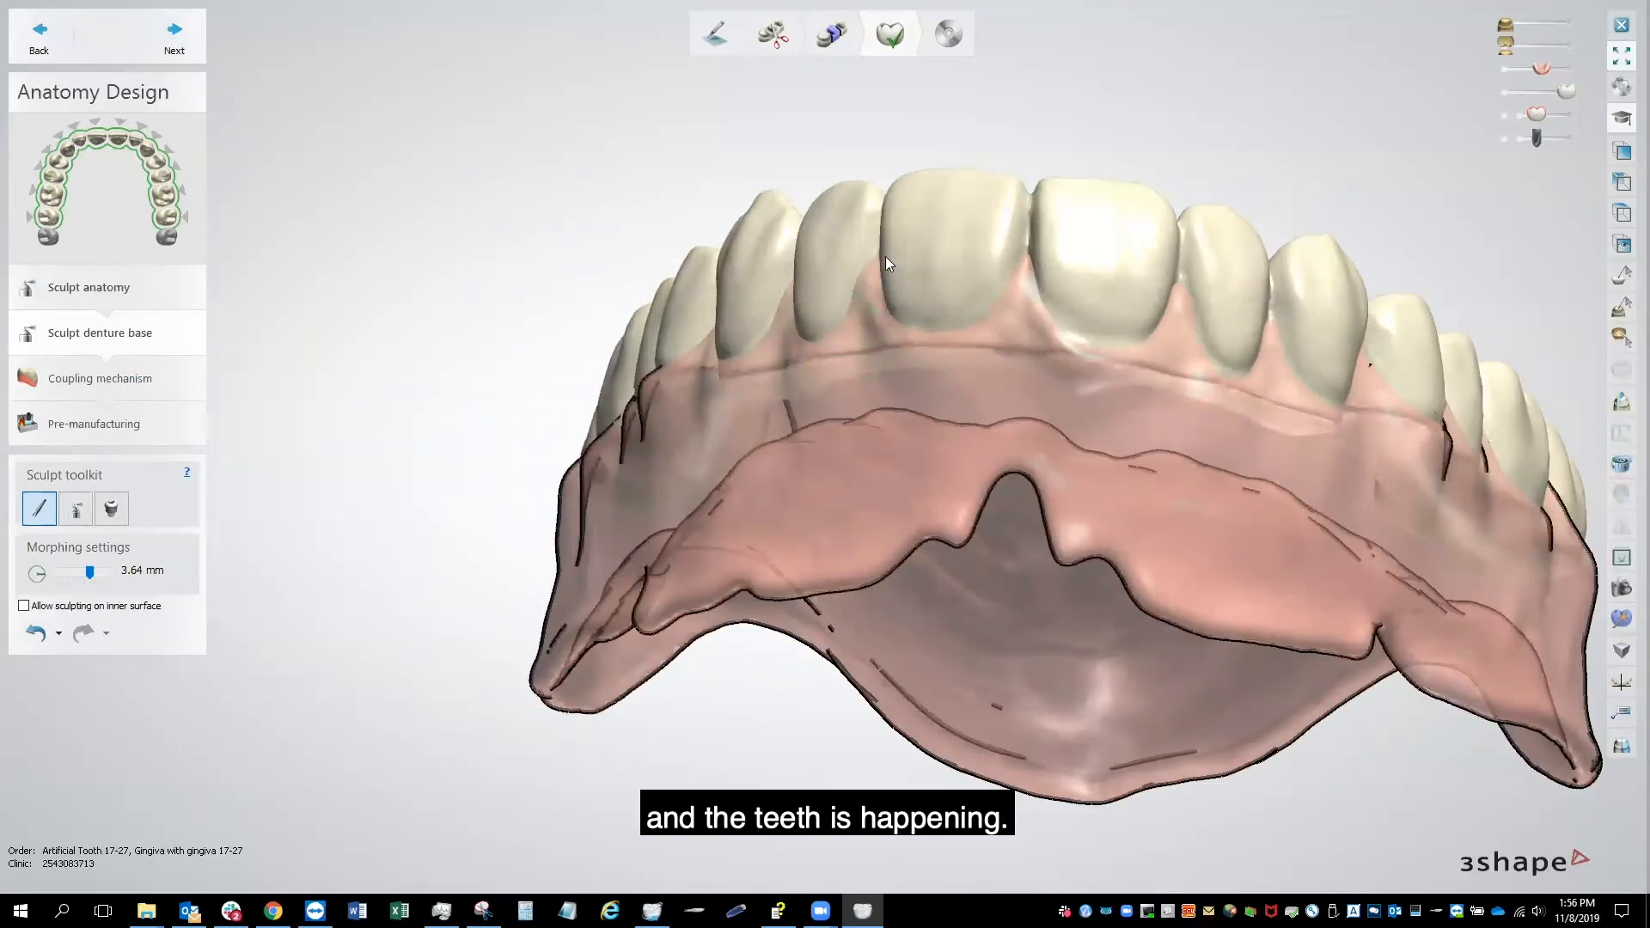
click(185, 50)
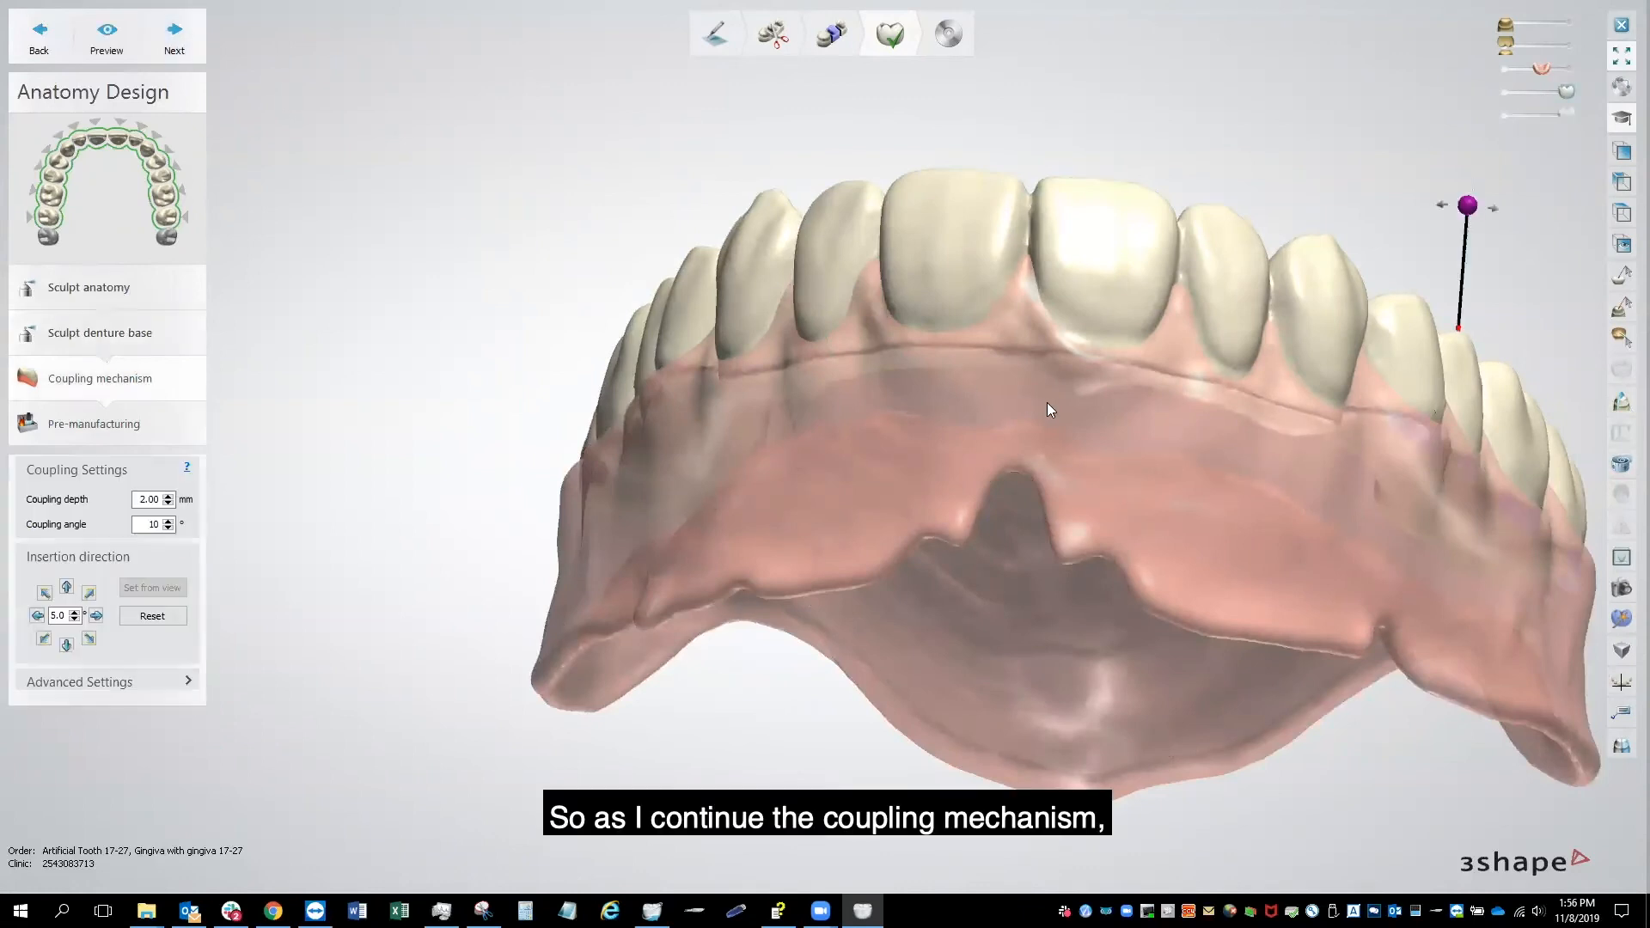
scroll(1047, 409, down, 3)
right_drag(1047, 410, 1143, 505)
scroll(1155, 522, up, 3)
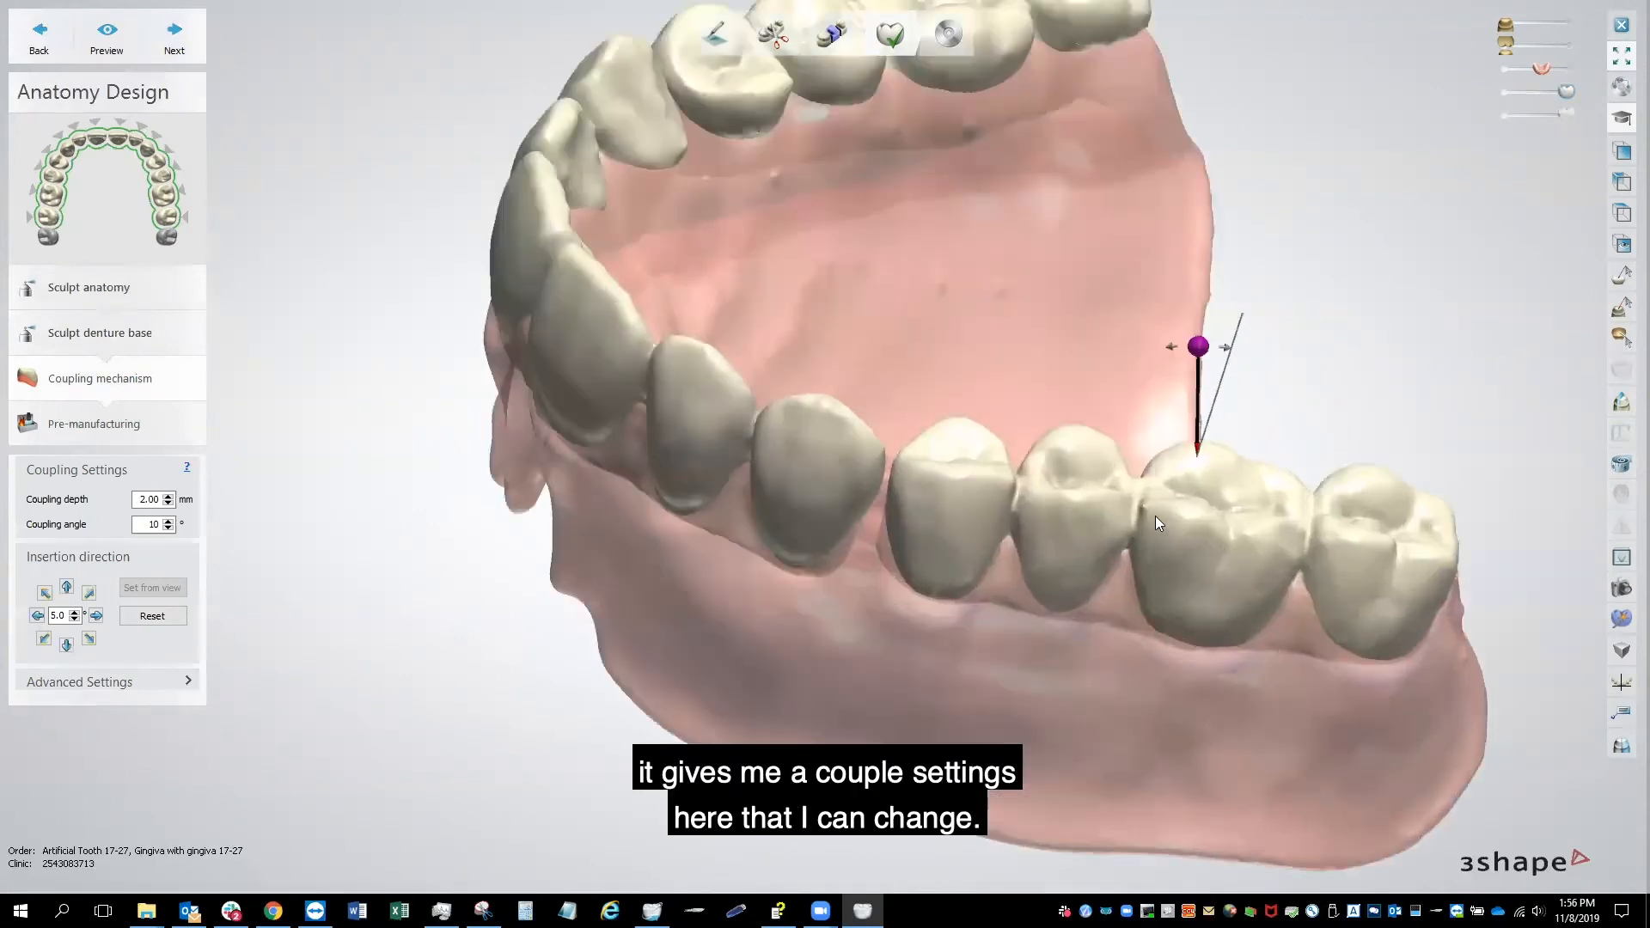
Step: Inspect the gingival margins of the posterior teeth along the insertion path with the denture base opaque and partly transparent
scroll(930, 573, down, 3)
right_drag(930, 573, 1384, 210)
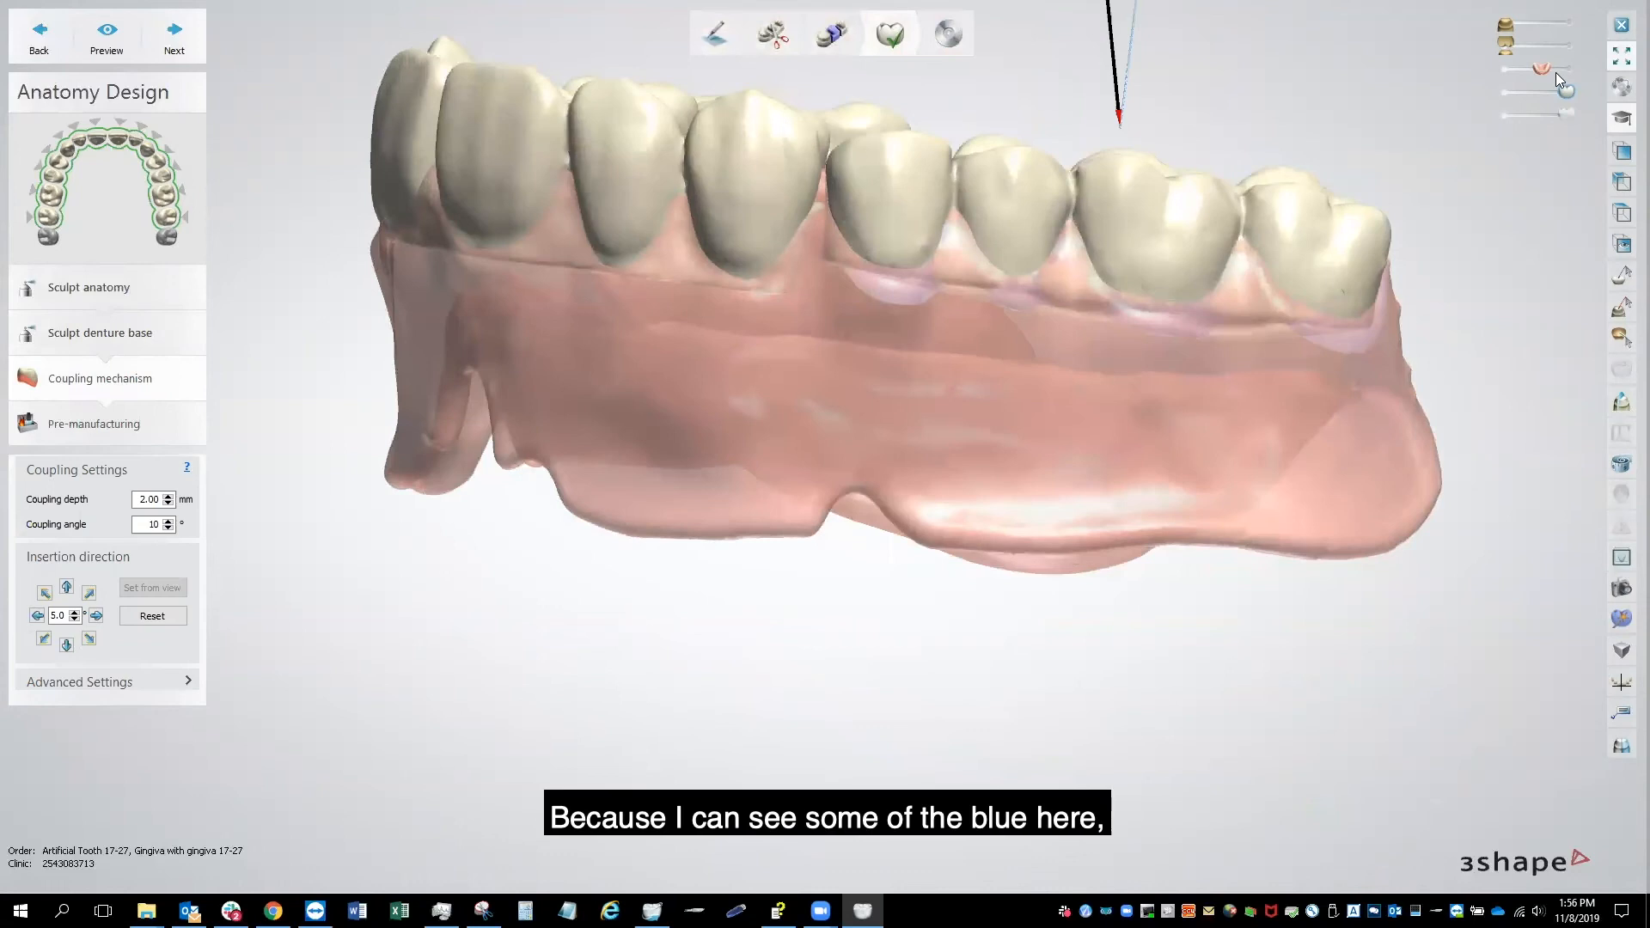
mouse_move(1543, 70)
mouse_down()
mouse_move(1569, 69)
mouse_move(1551, 70)
mouse_up()
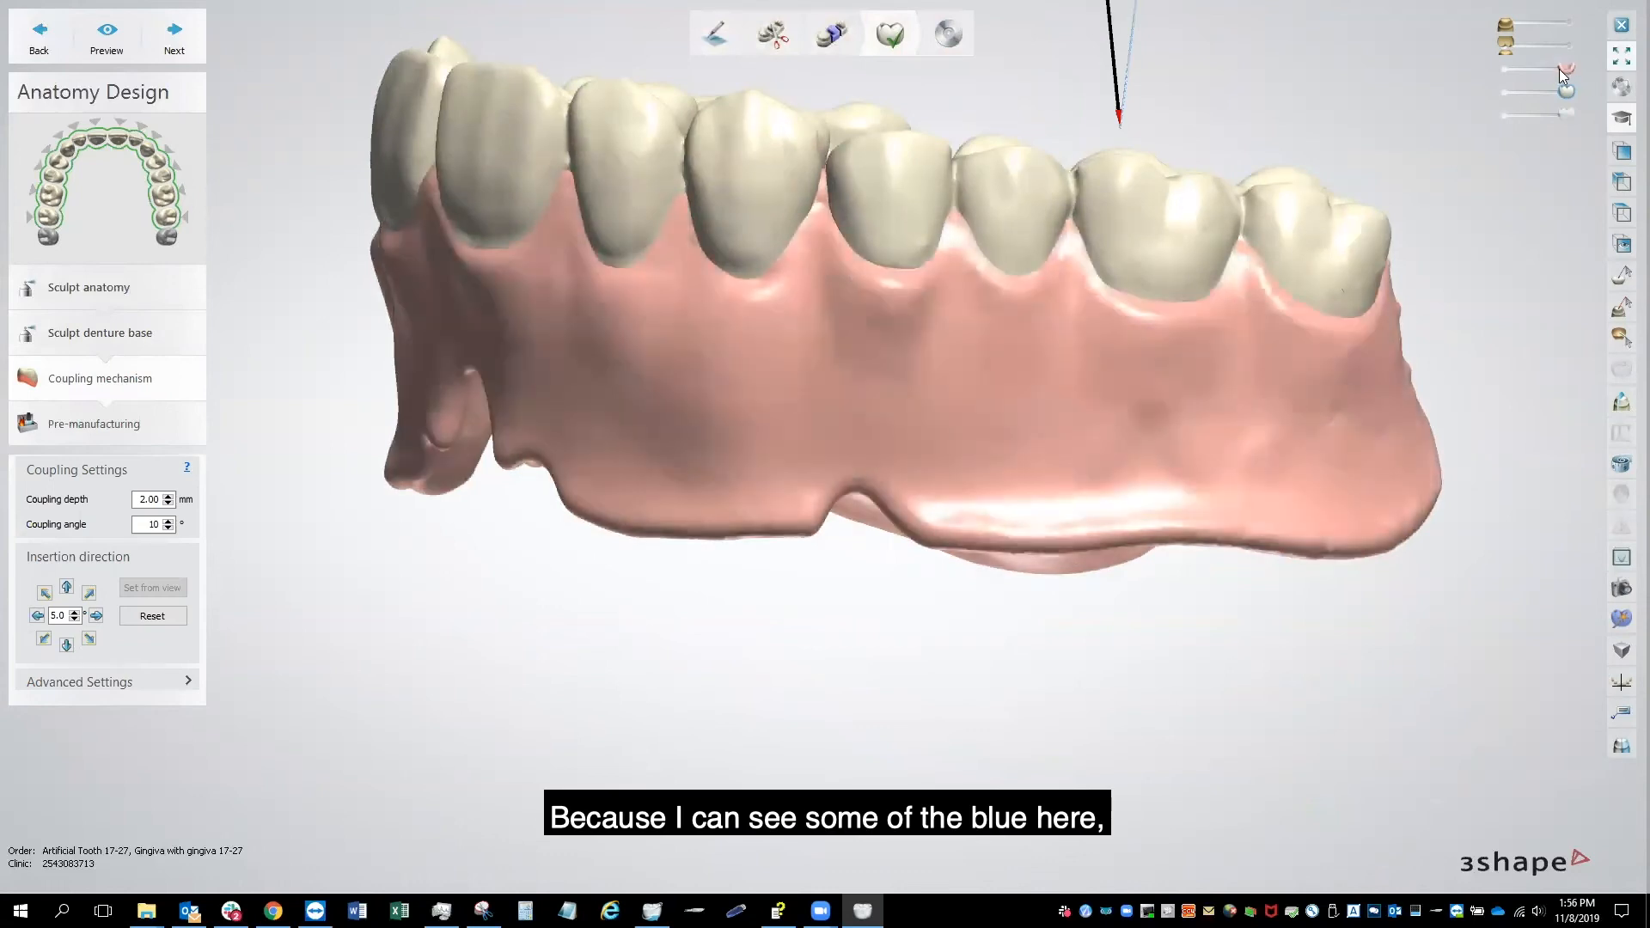
right_drag(878, 266, 1210, 374)
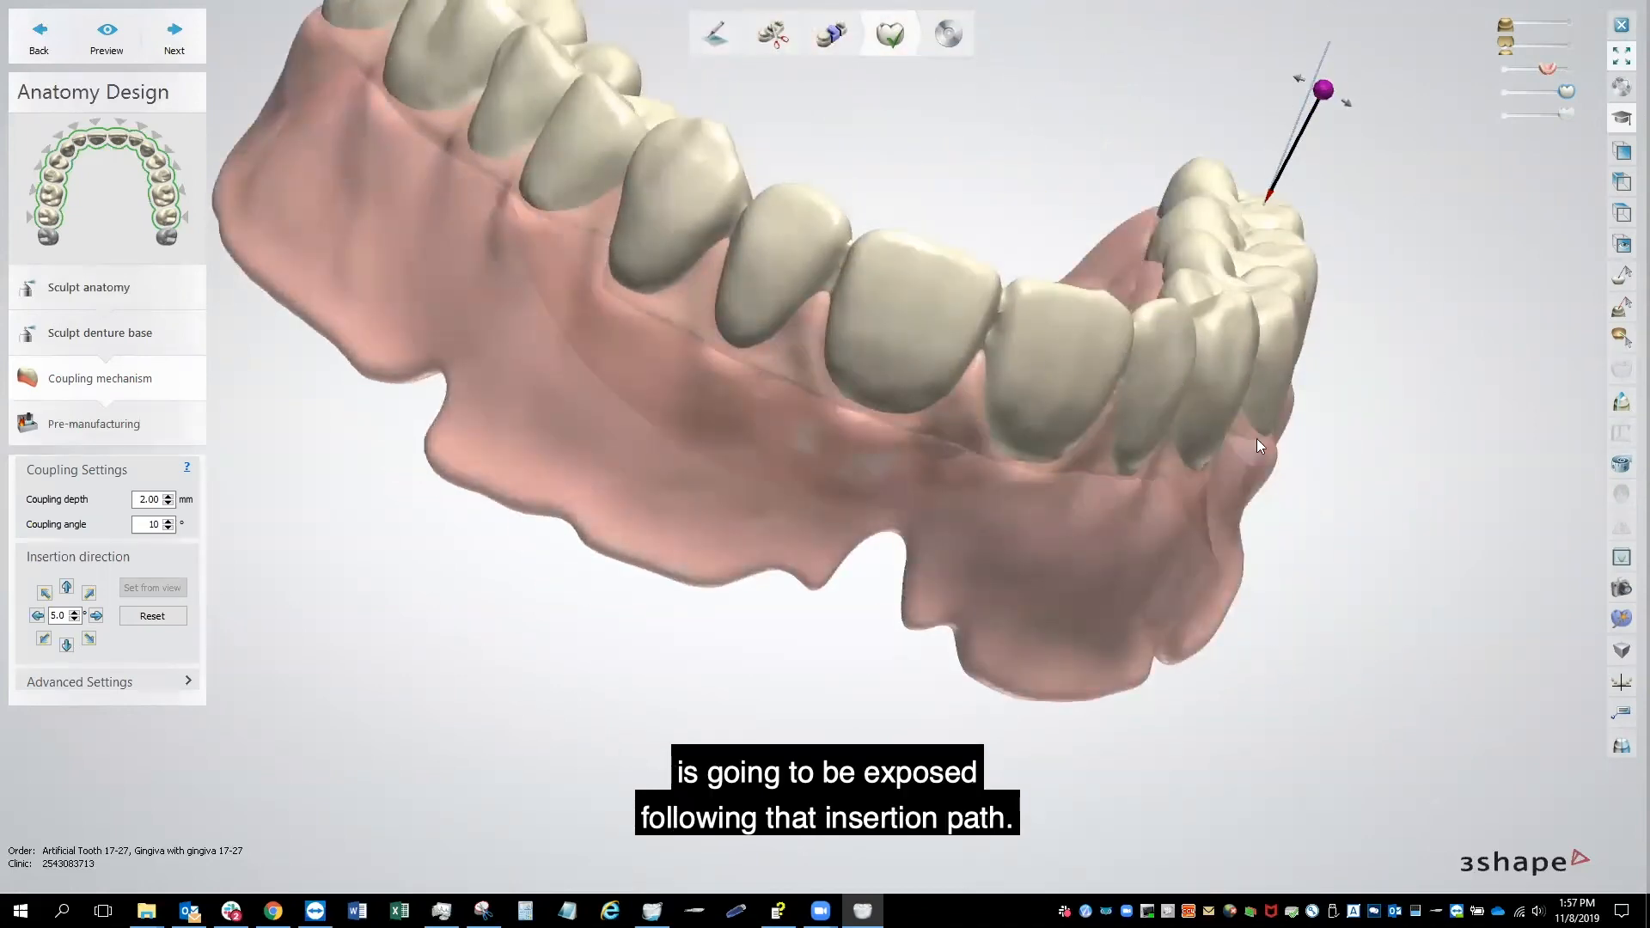
Step: Set the first posterior segment's insertion direction from an occlusal view, tilt it slightly buccally and preview the coupling
right_drag(1311, 402, 1081, 320)
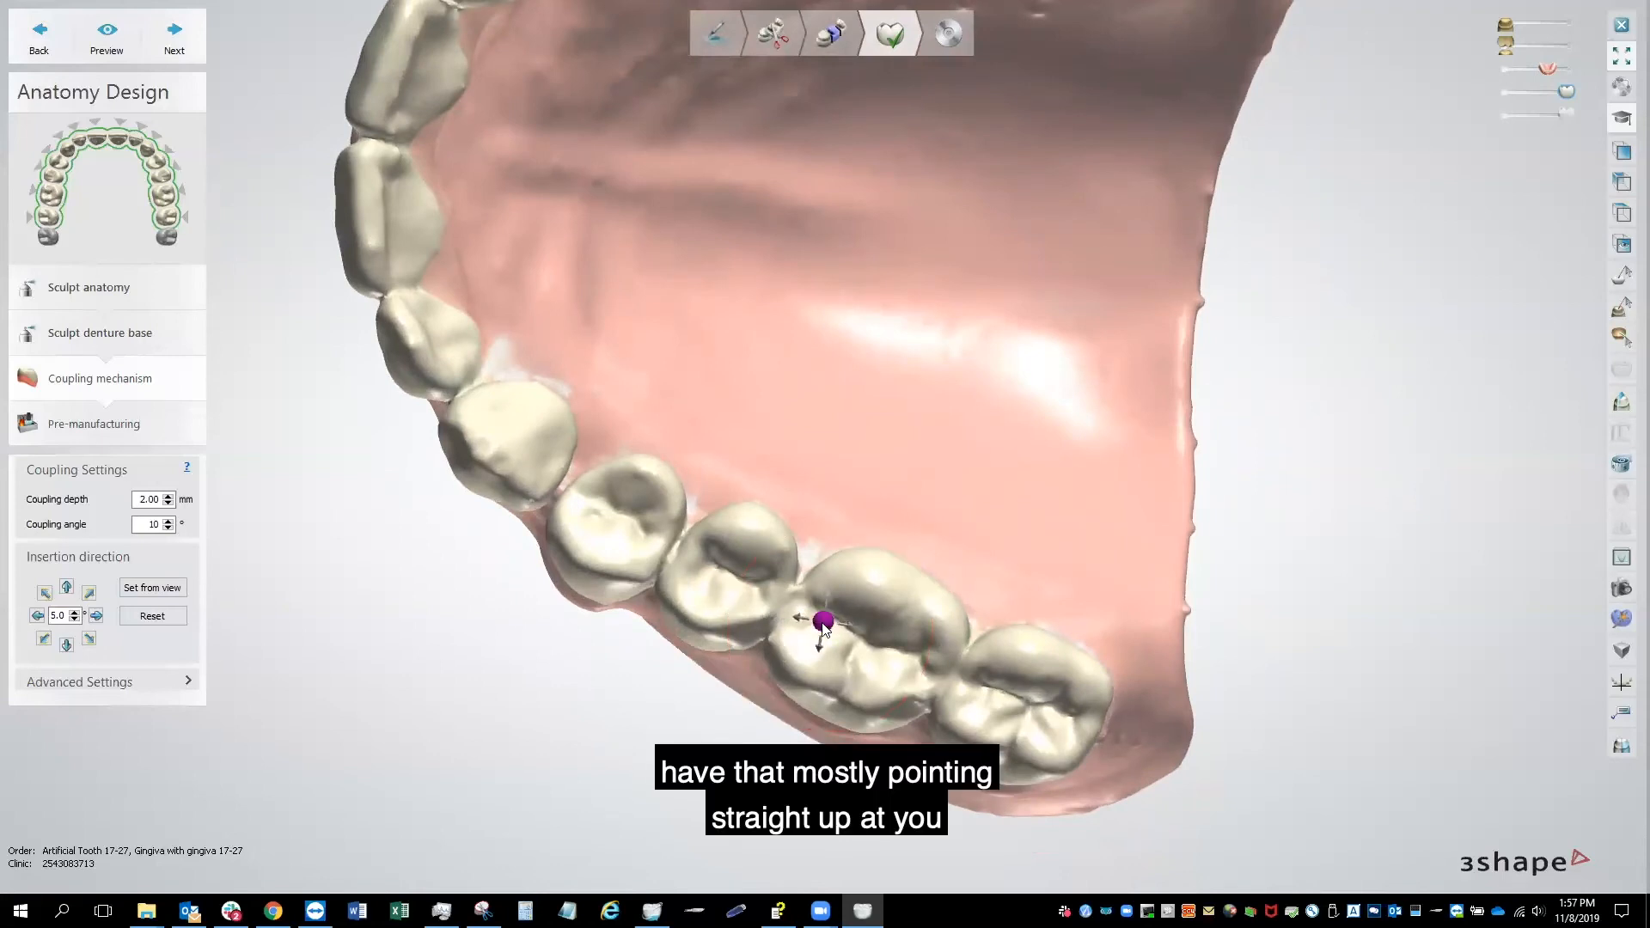
click(162, 588)
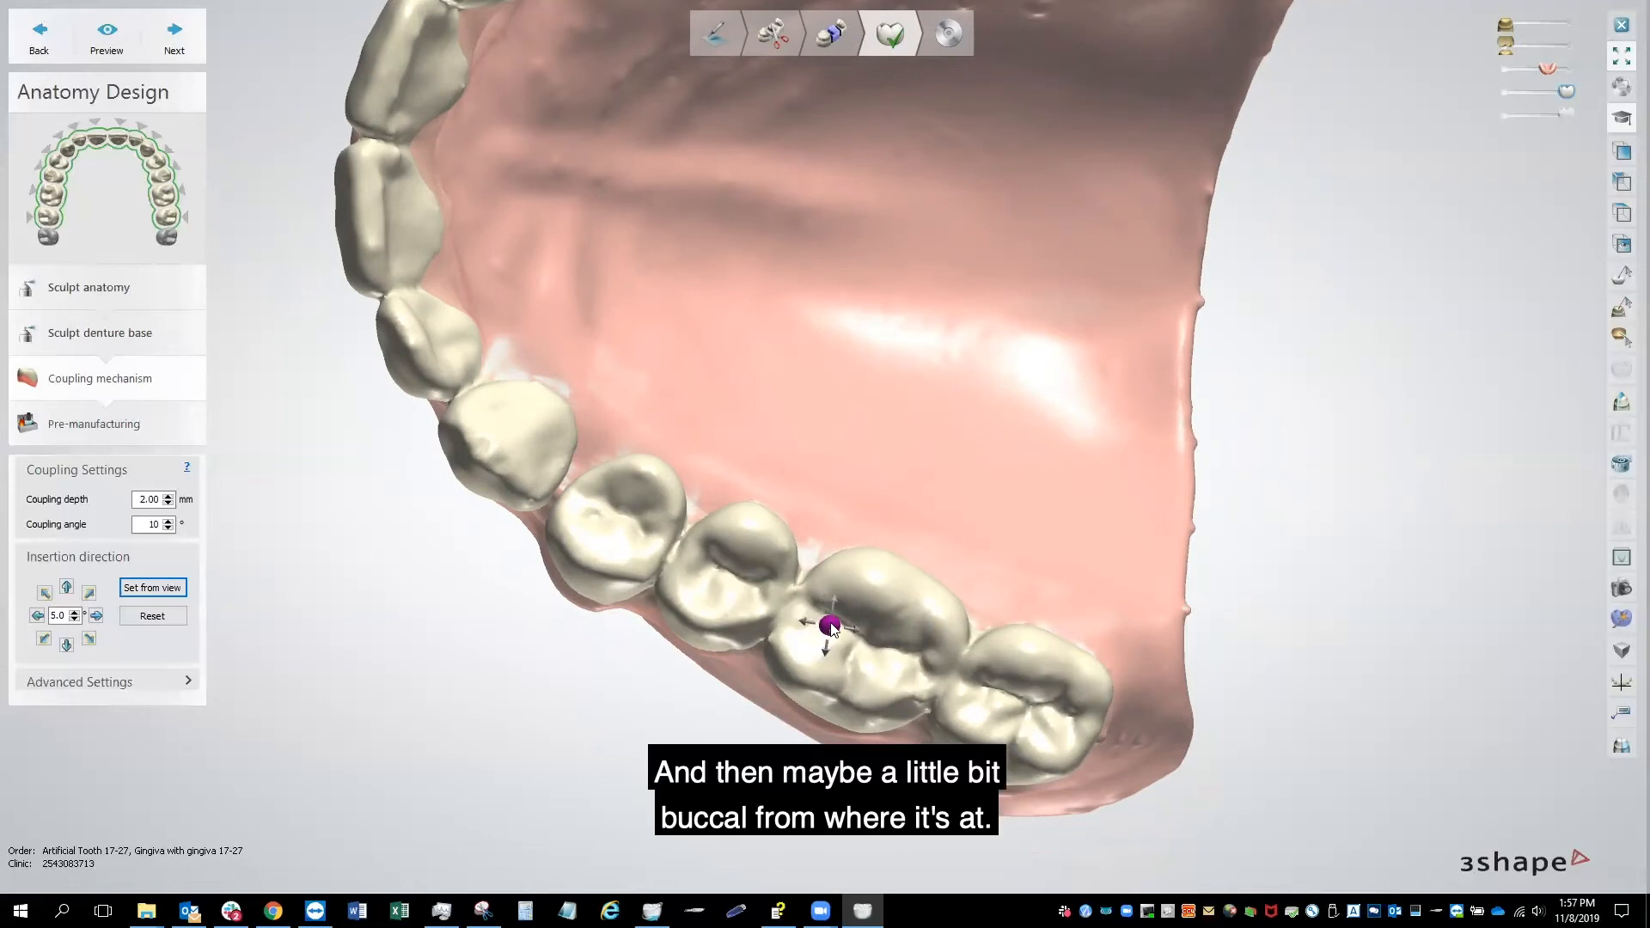
drag(823, 633, 817, 644)
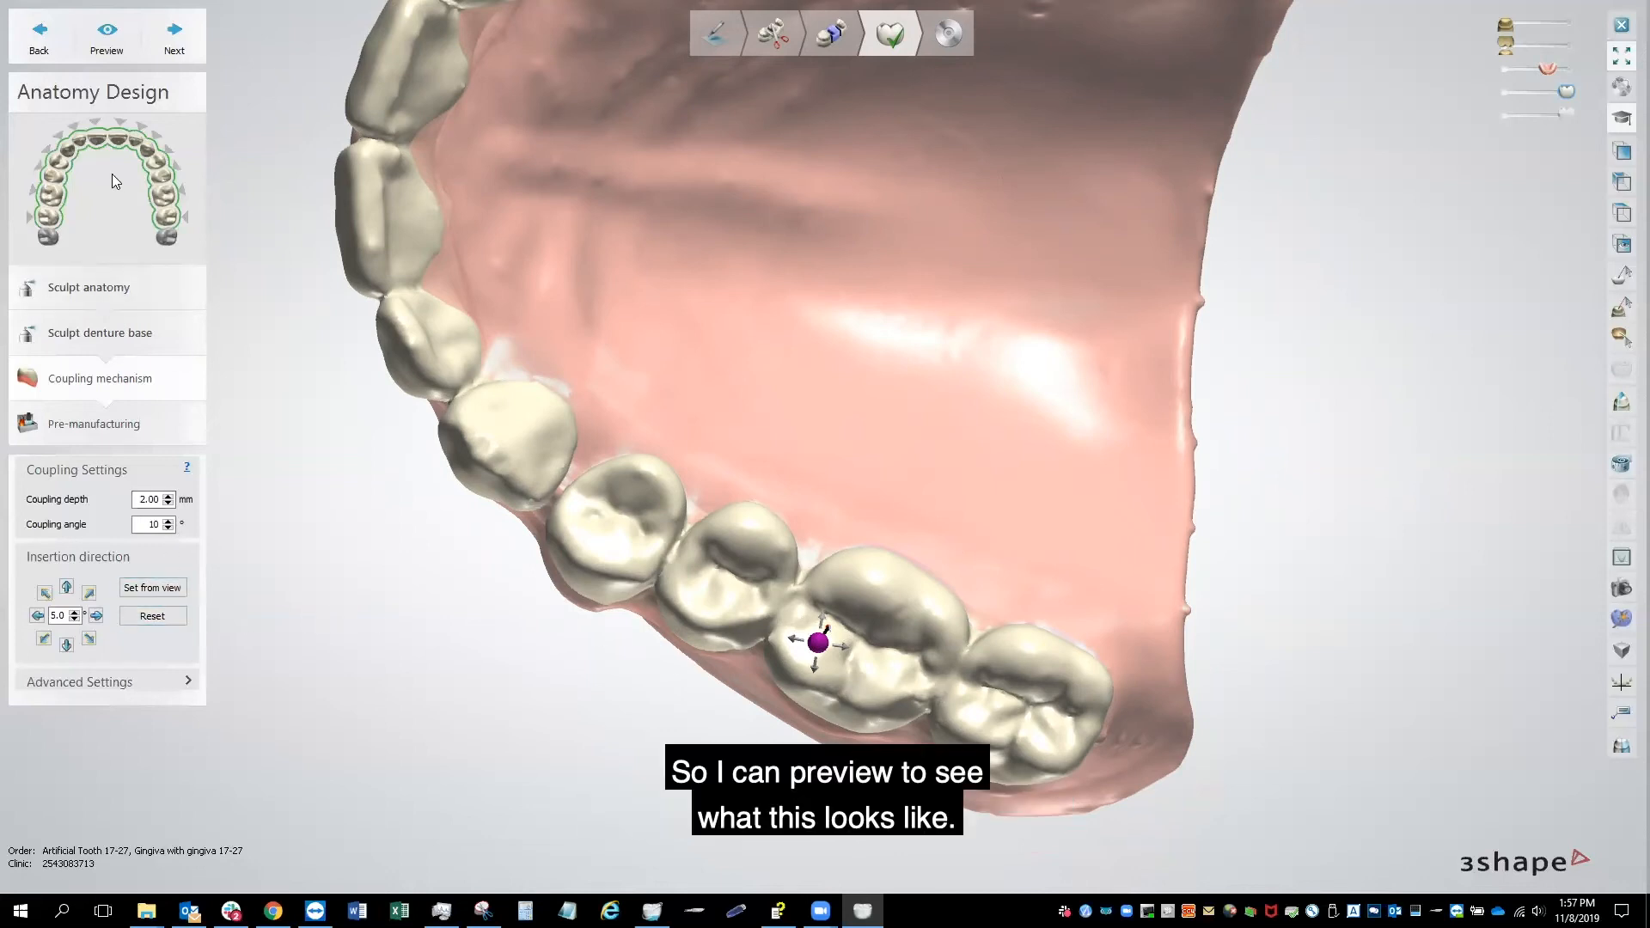
click(106, 34)
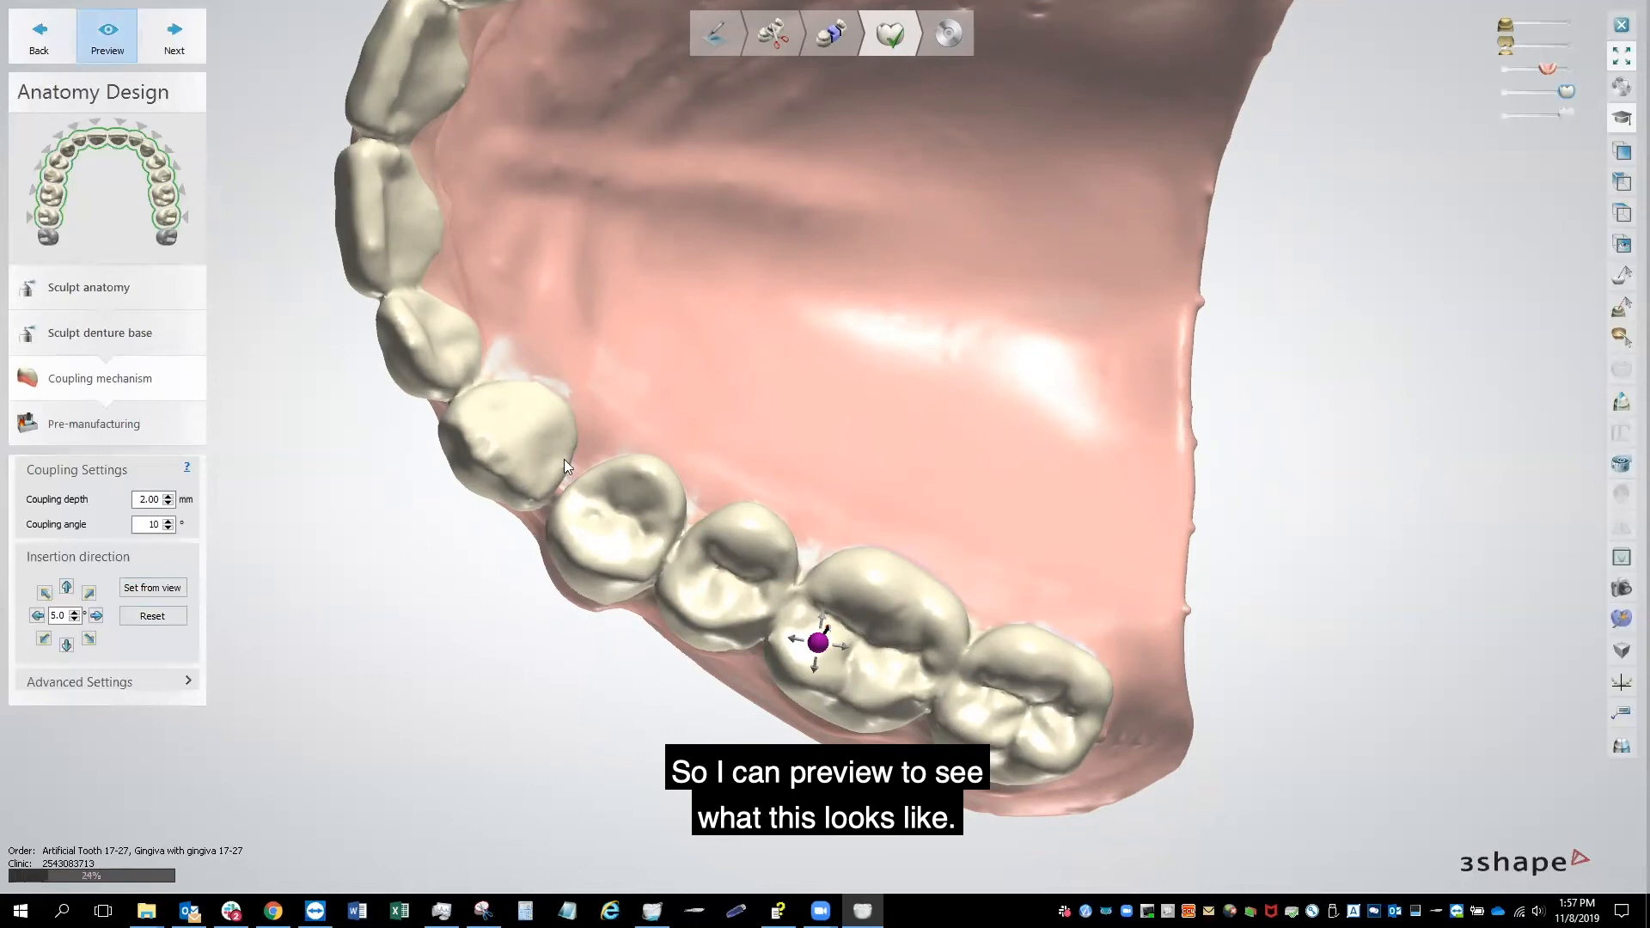
Step: Hide the denture base and examine the coupling depth and tapered walls on the underside of the previewed posterior segment
right_drag(698, 727, 1357, 79)
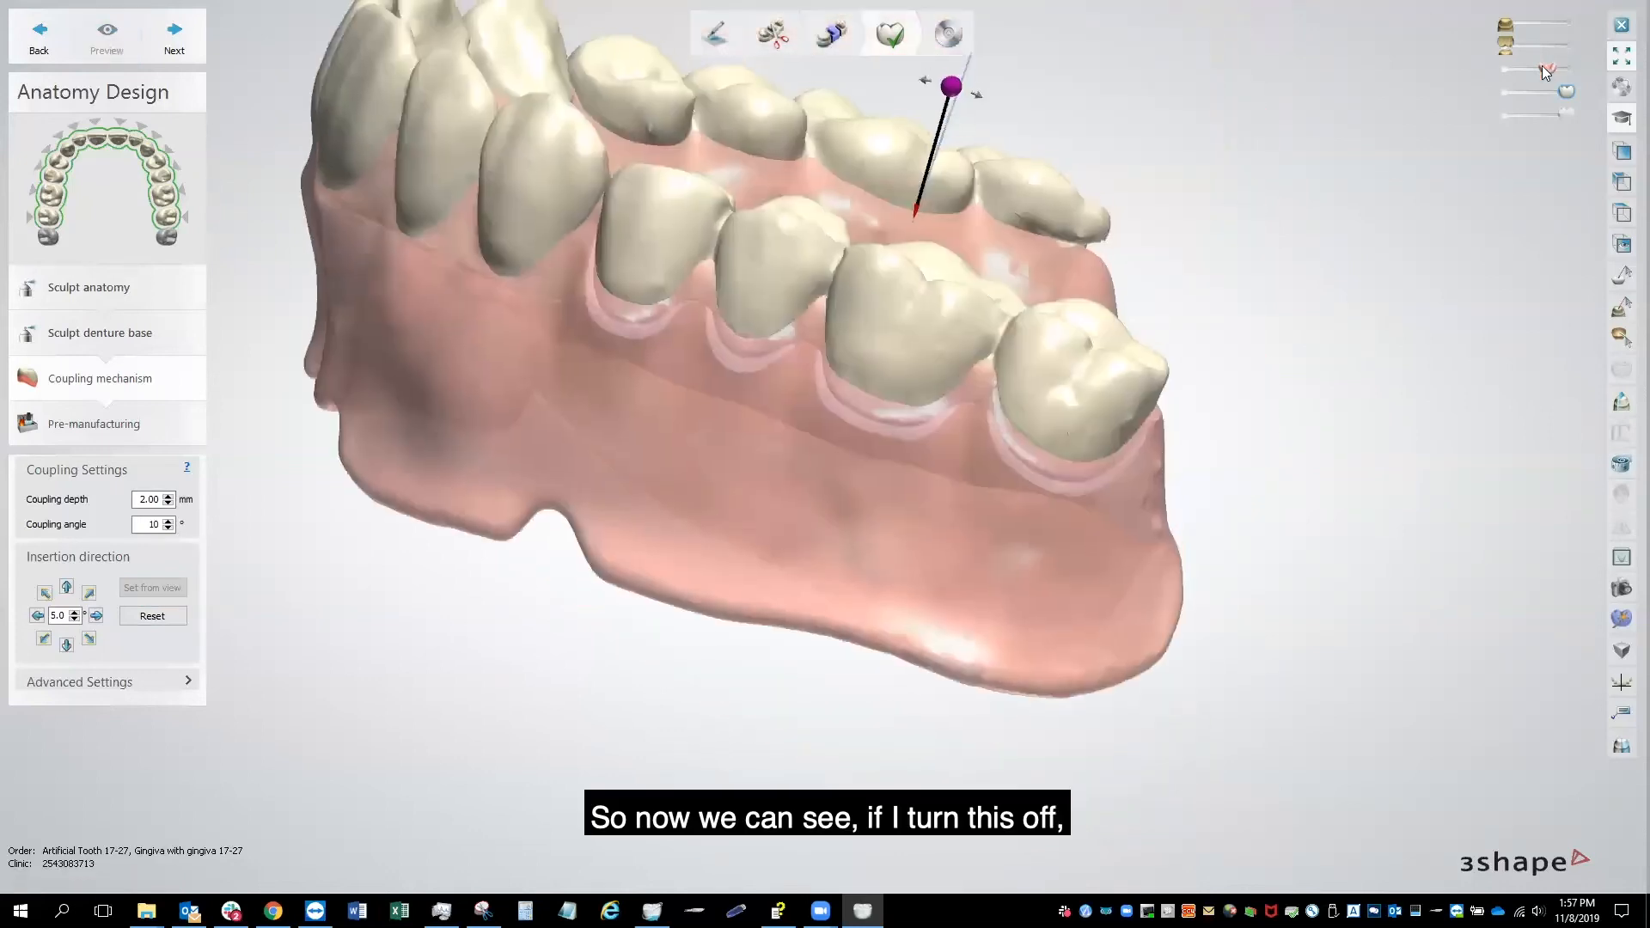
click(1504, 68)
right_drag(842, 541, 643, 483)
right_drag(736, 565, 639, 488)
double_click(153, 505)
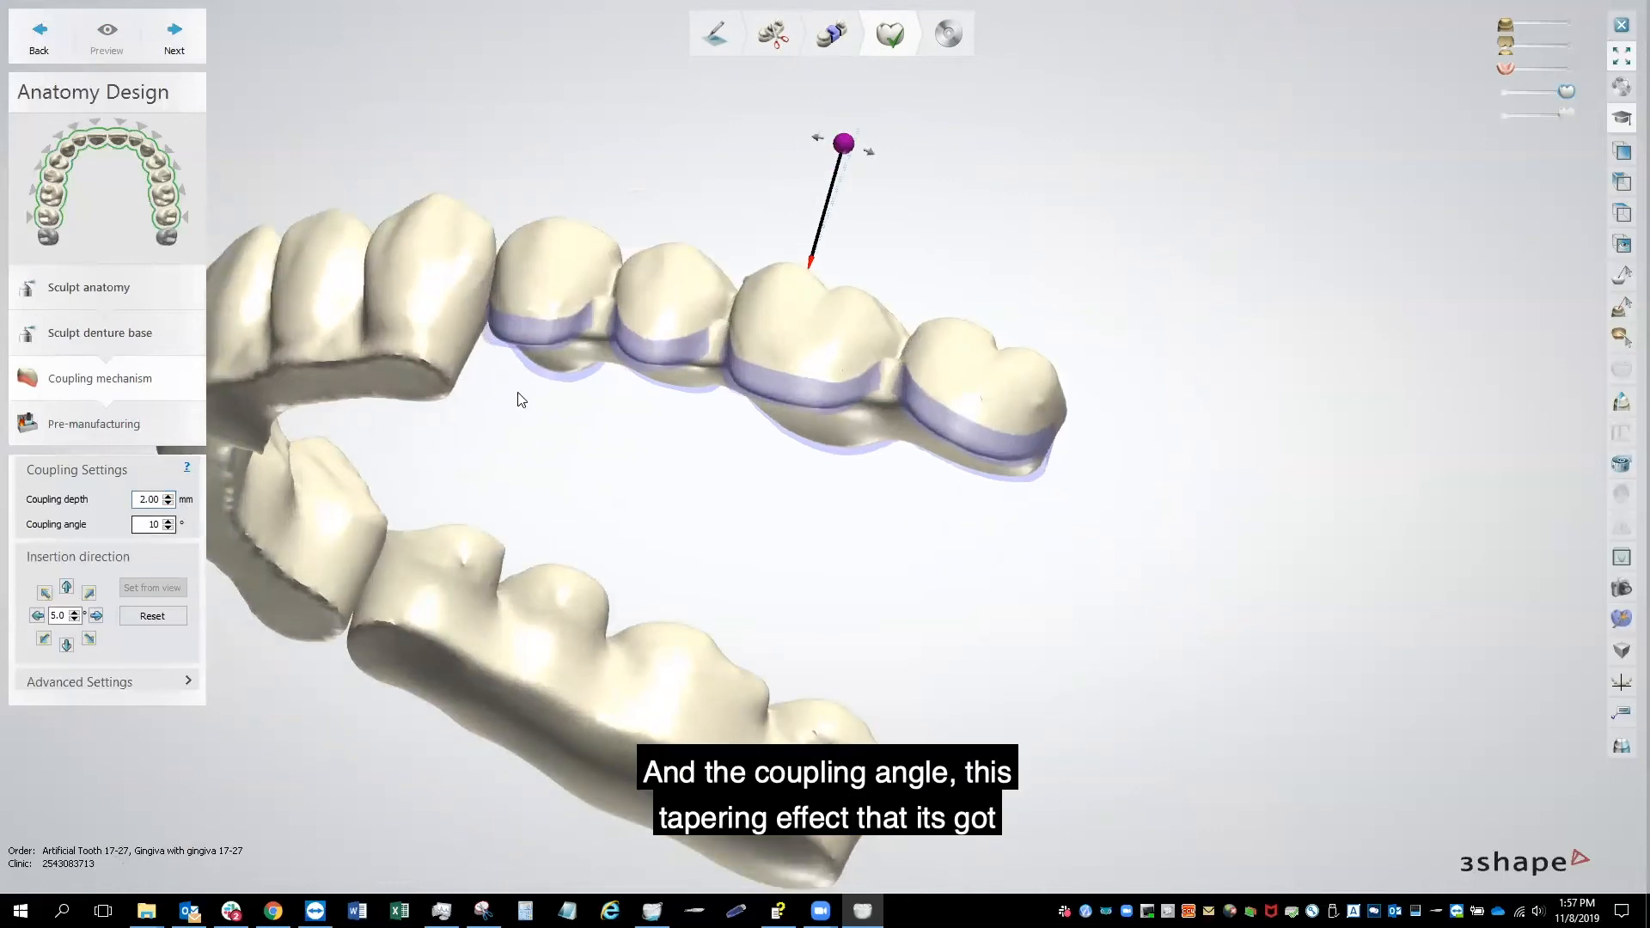
scroll(479, 309, up, 3)
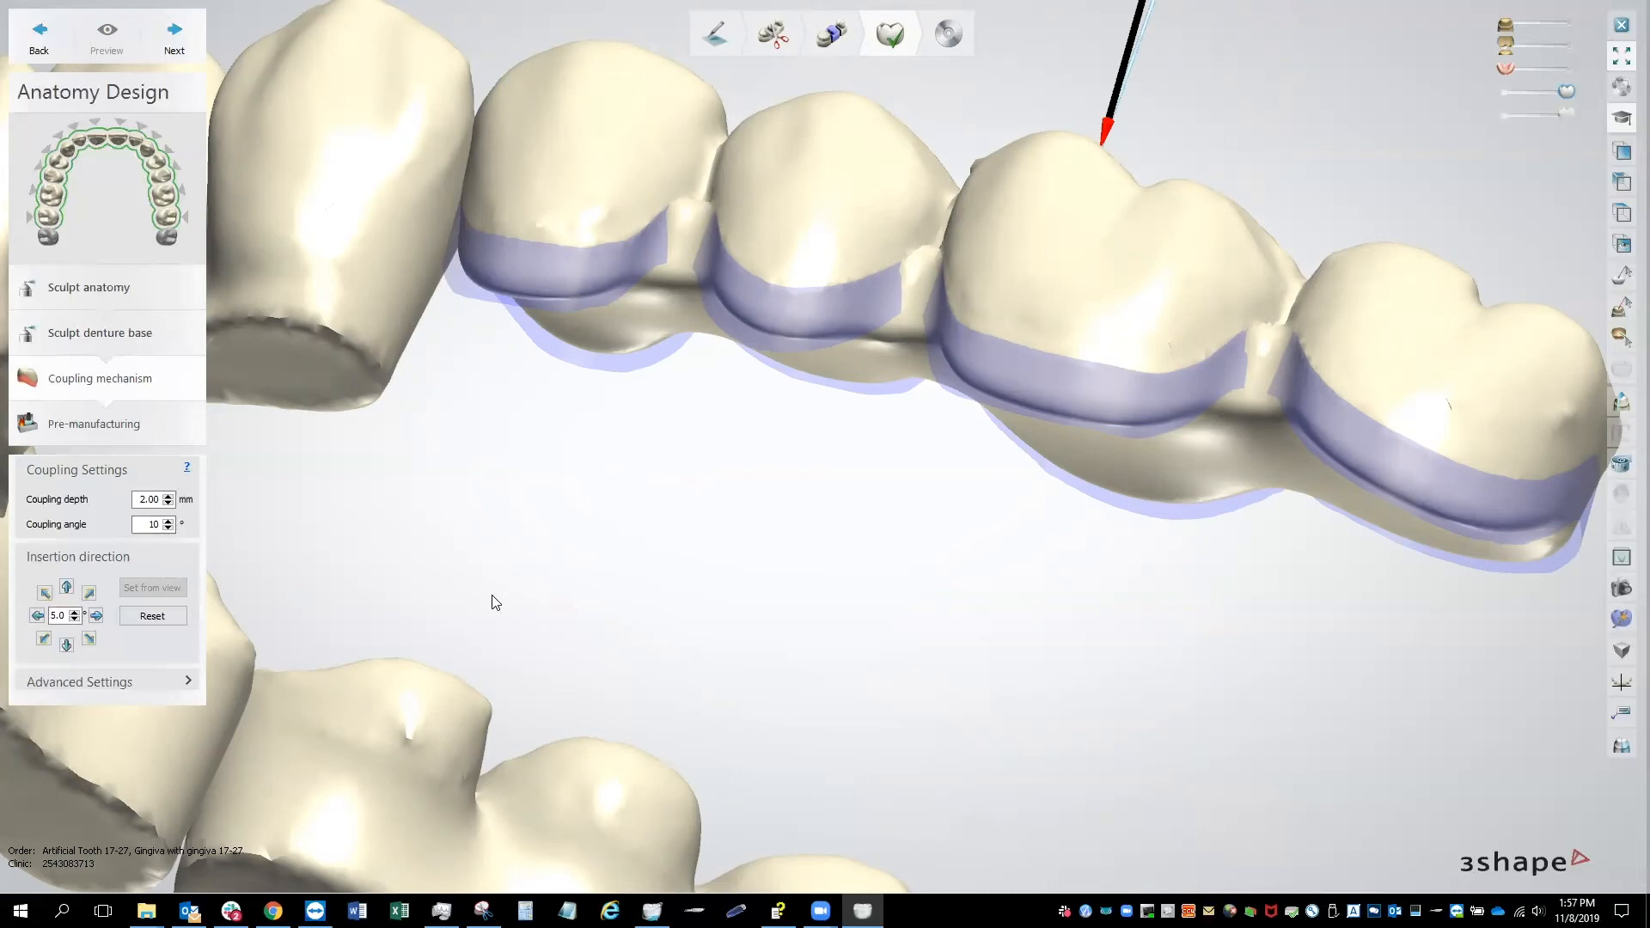
double_click(141, 498)
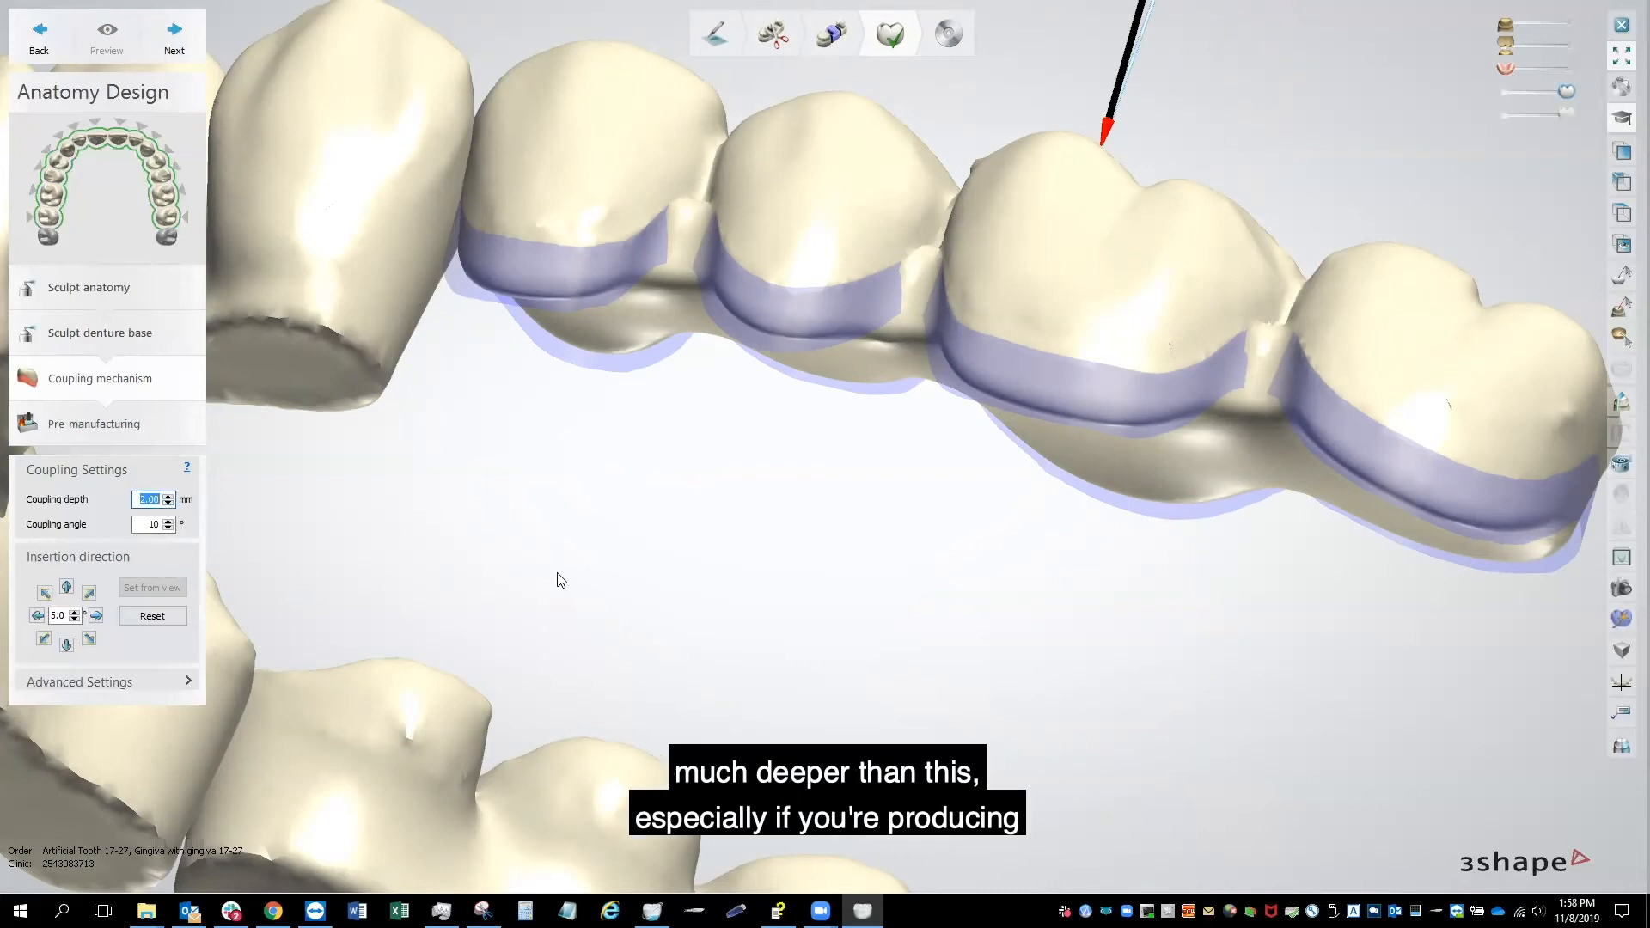
scroll(559, 579, down, 5)
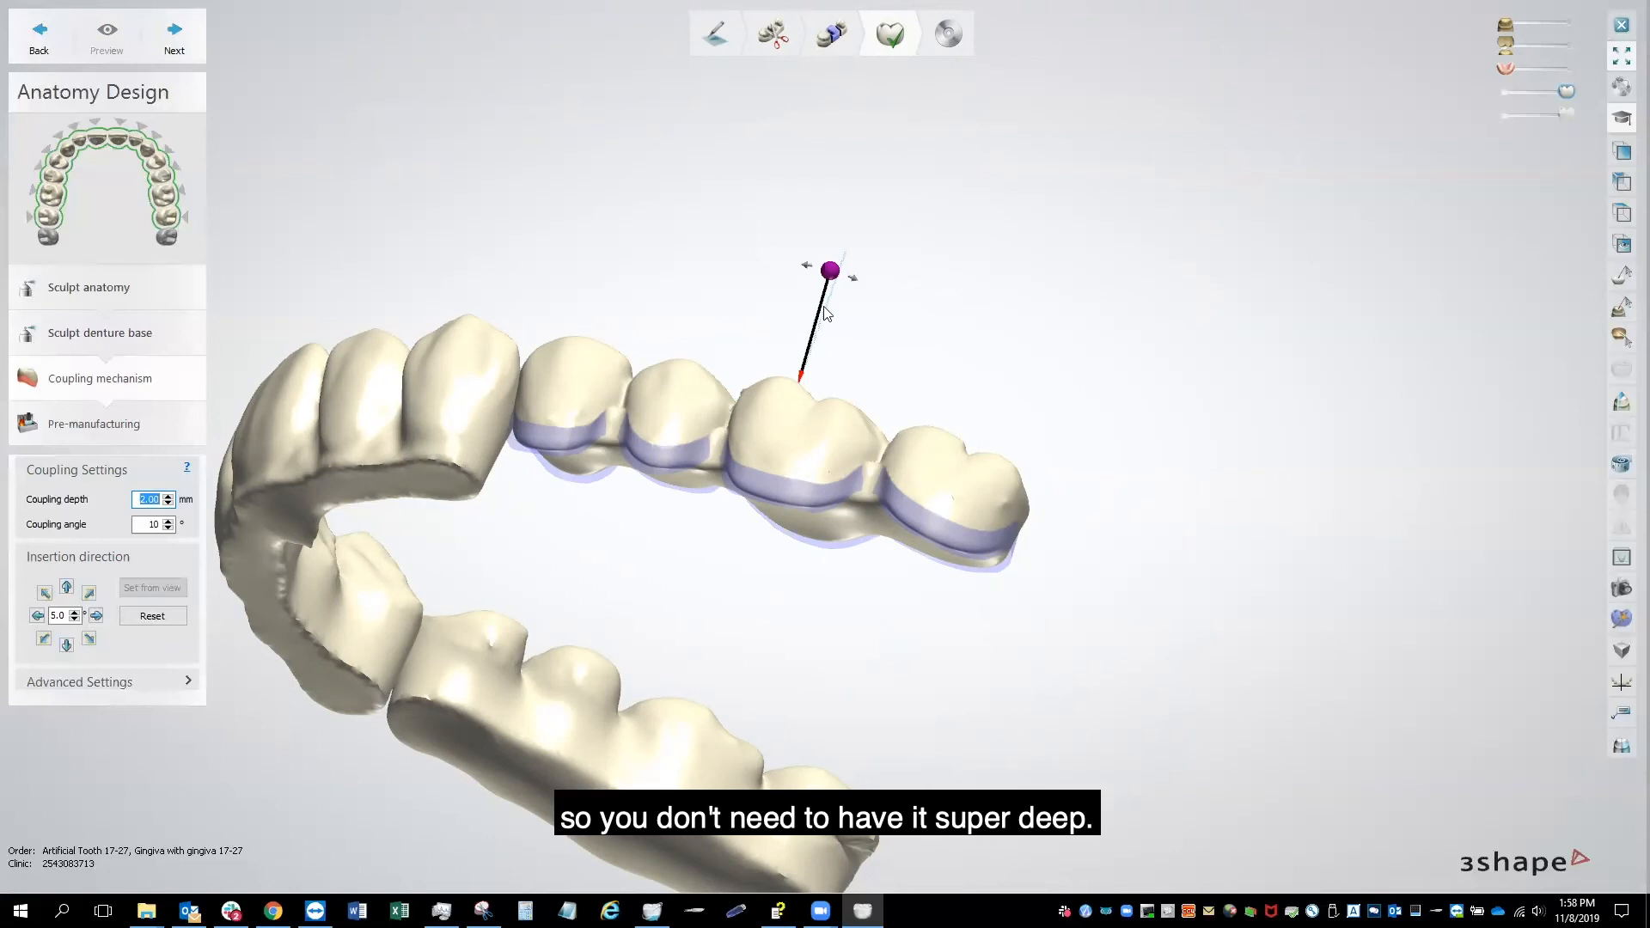
right_drag(659, 287, 679, 394)
middle_drag(834, 442, 1120, 358)
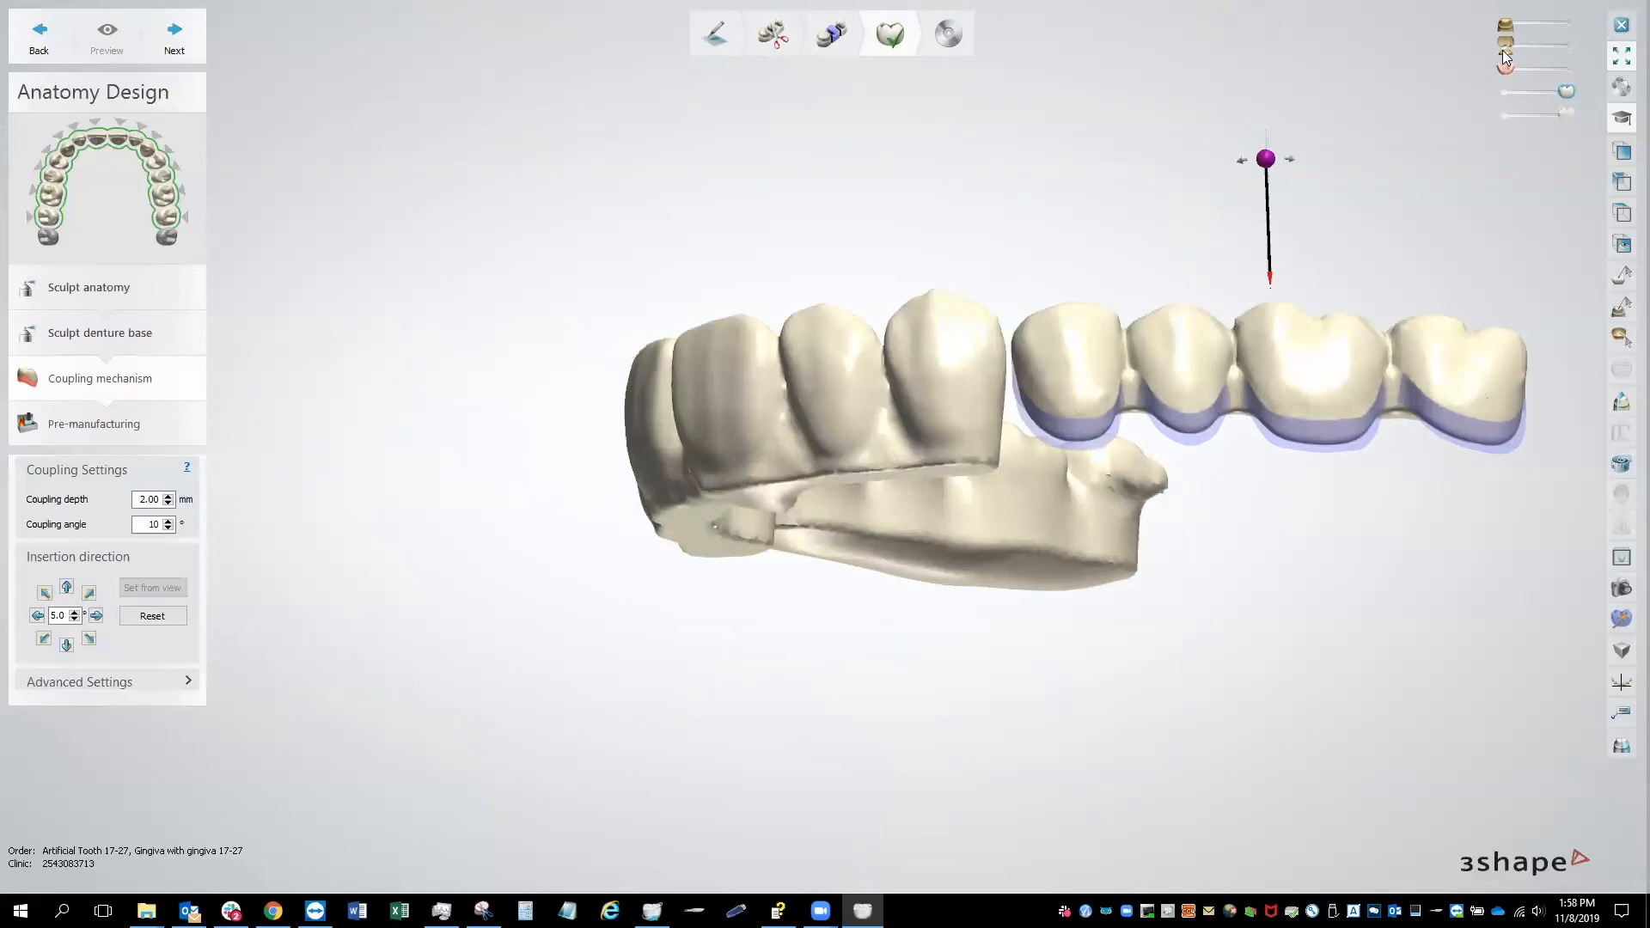
Step: Show the denture base partly transparent again and proceed to the anterior segment's coupling
click(1536, 67)
right_drag(958, 265, 895, 240)
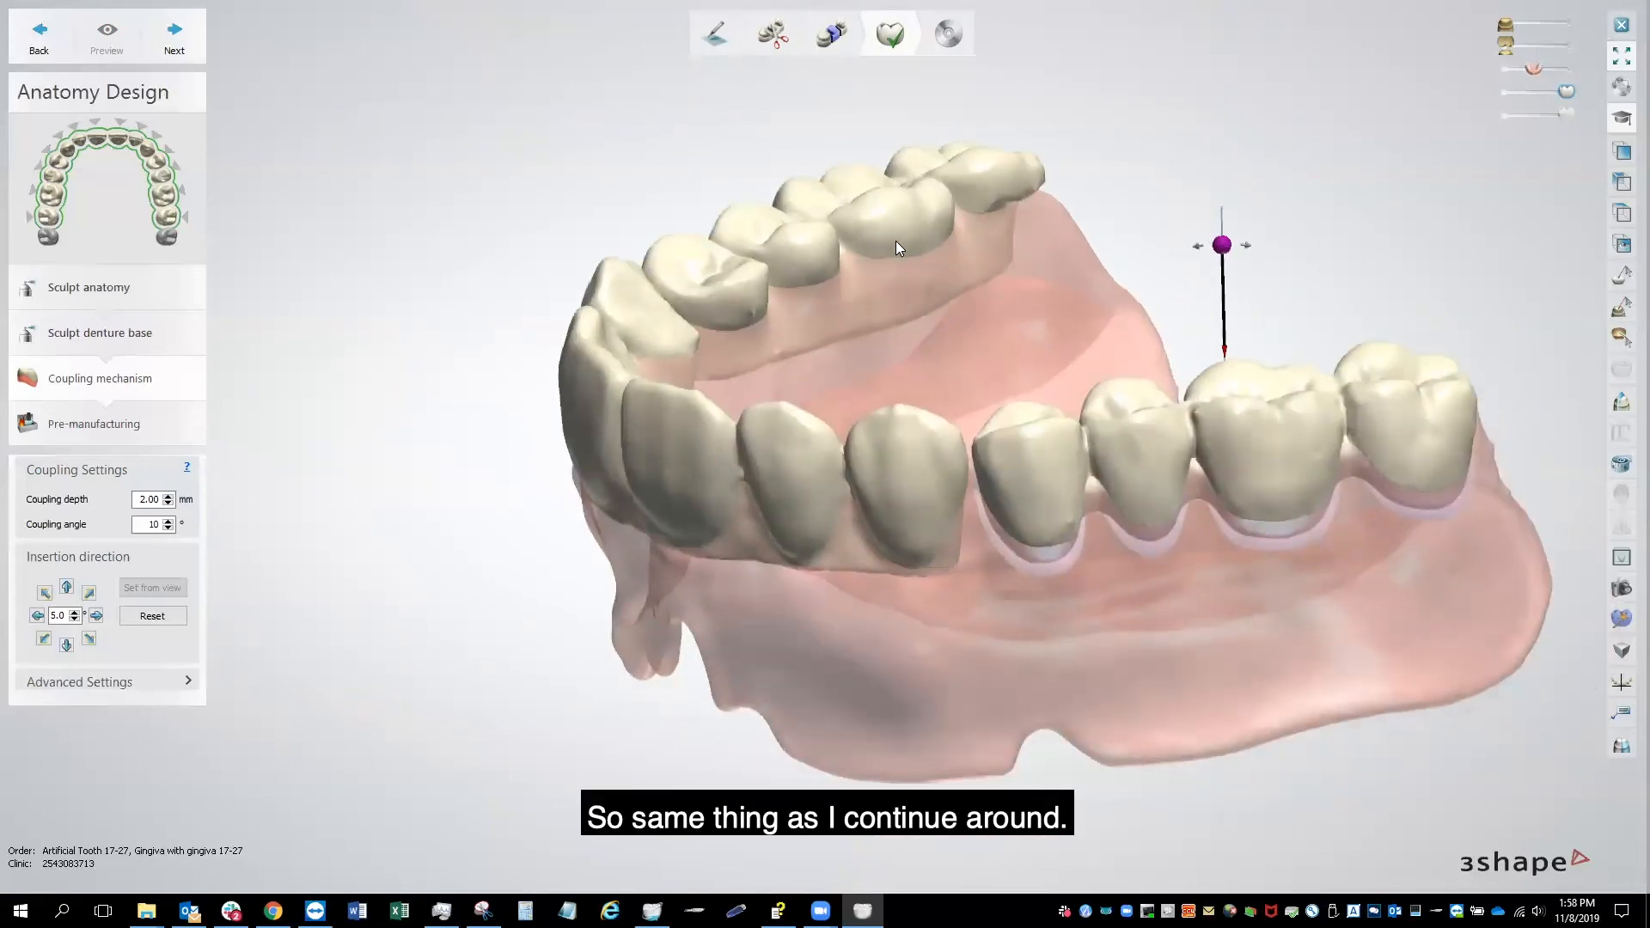
click(174, 39)
Step: Tilt the anterior segment's insertion direction toward the buccal side from an occlusal view and preview its coupling
right_drag(823, 344, 912, 464)
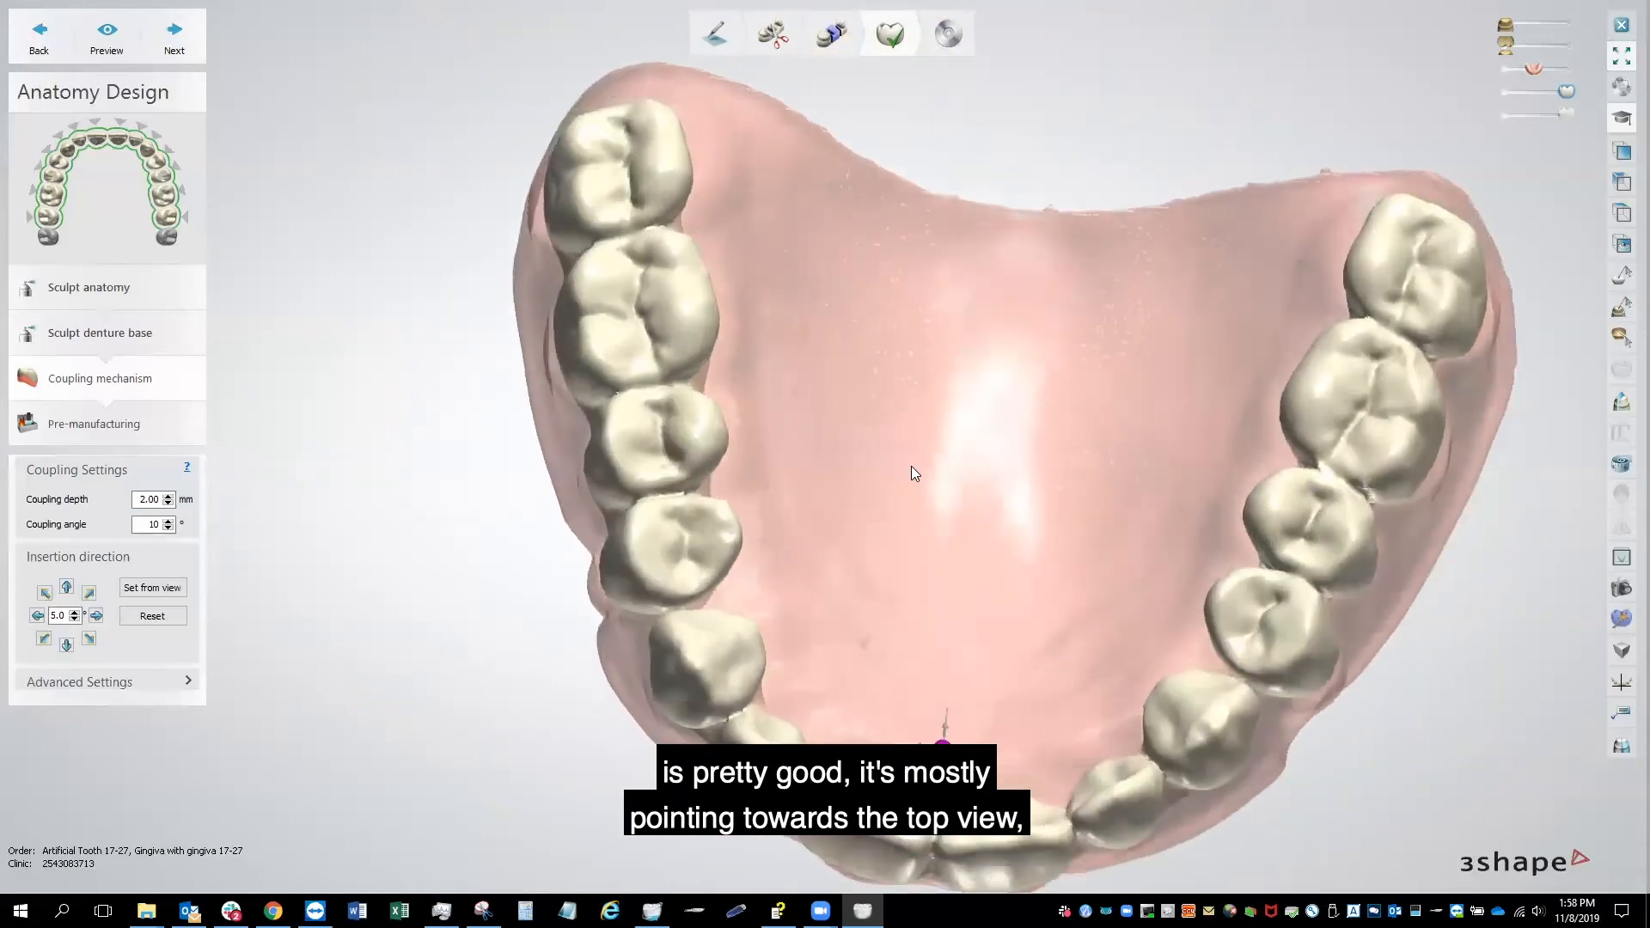
right_drag(1017, 610, 984, 420)
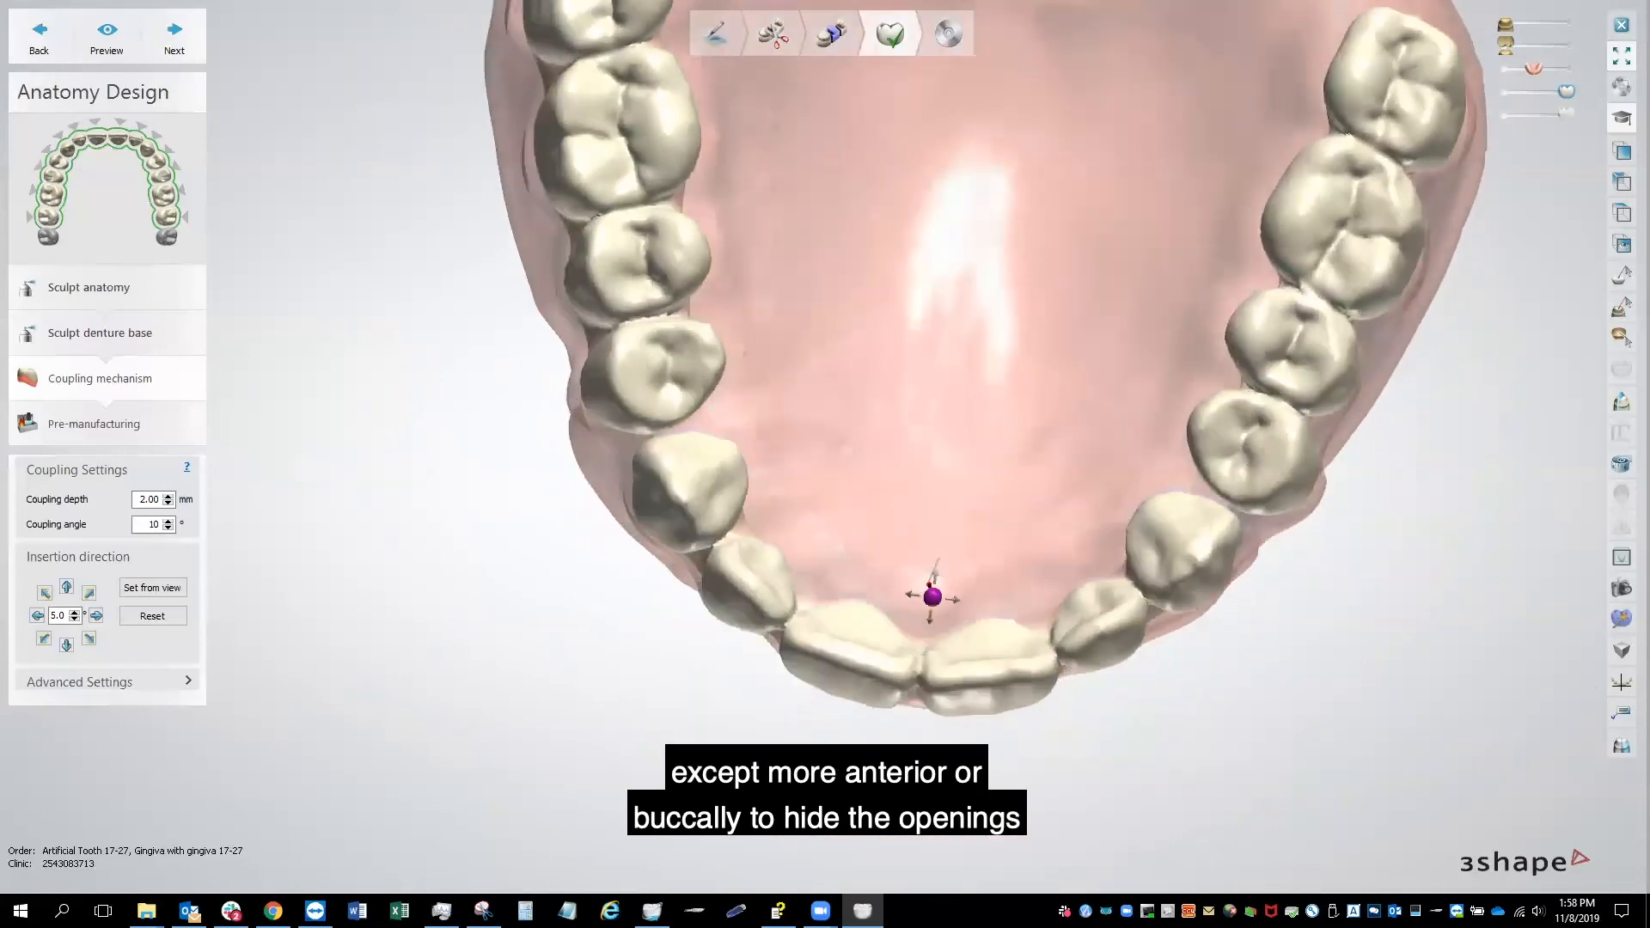
right_drag(935, 567, 926, 668)
click(106, 36)
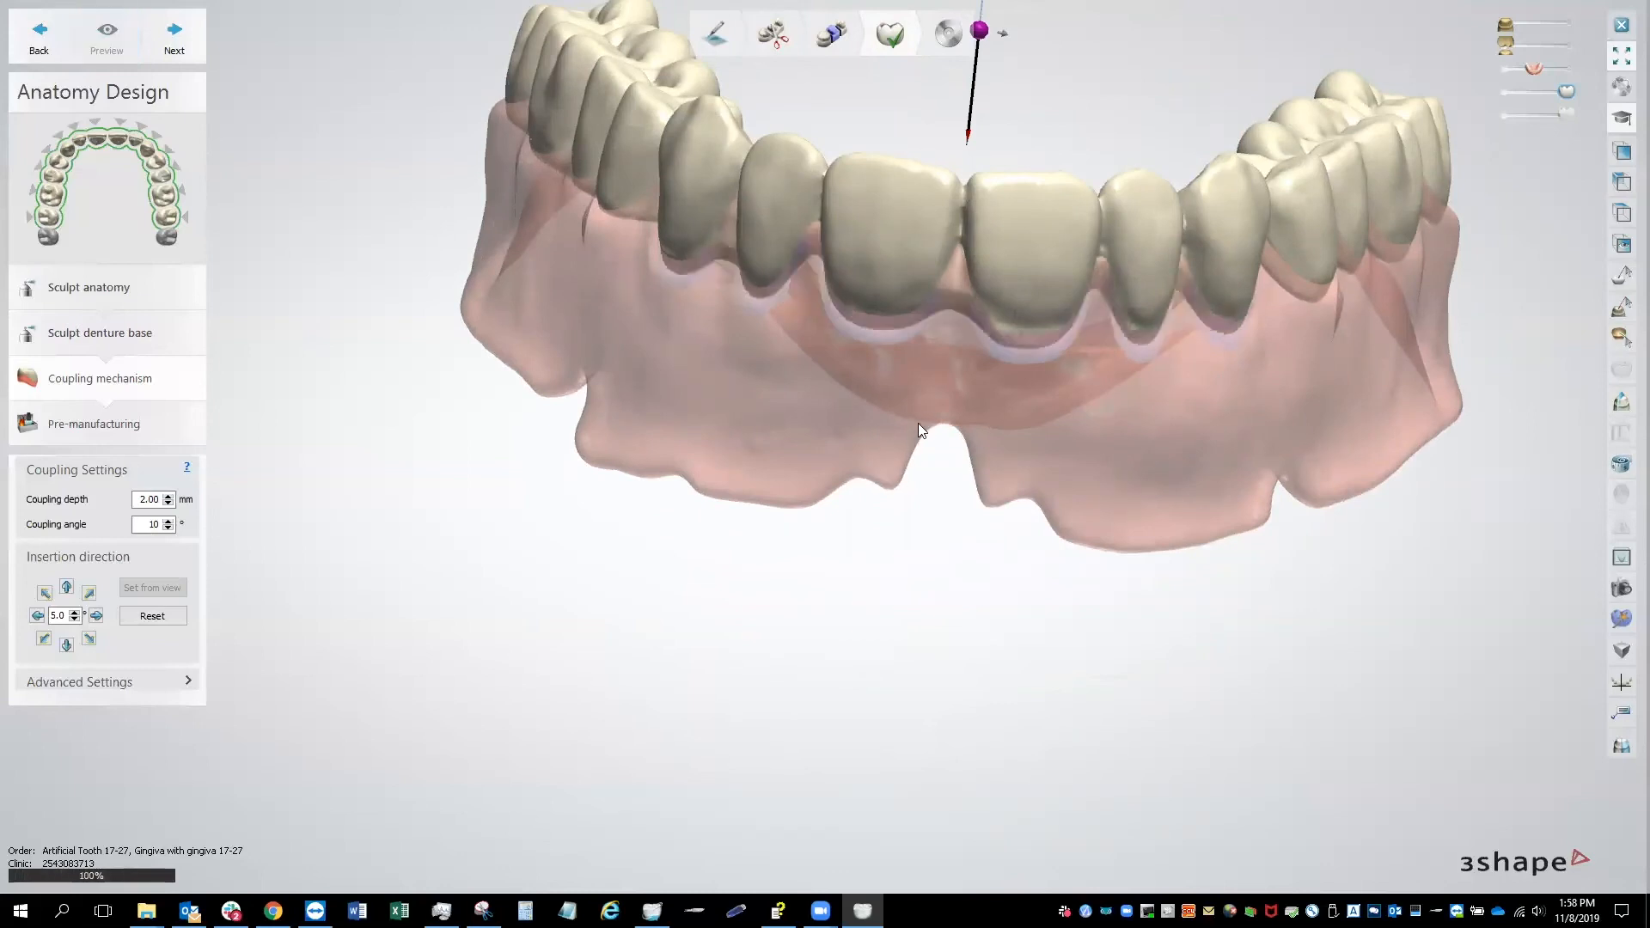
right_drag(916, 412, 972, 525)
Step: Proceed to the opposite posterior segment, set its insertion direction from an occlusal view and preview the coupling
click(195, 54)
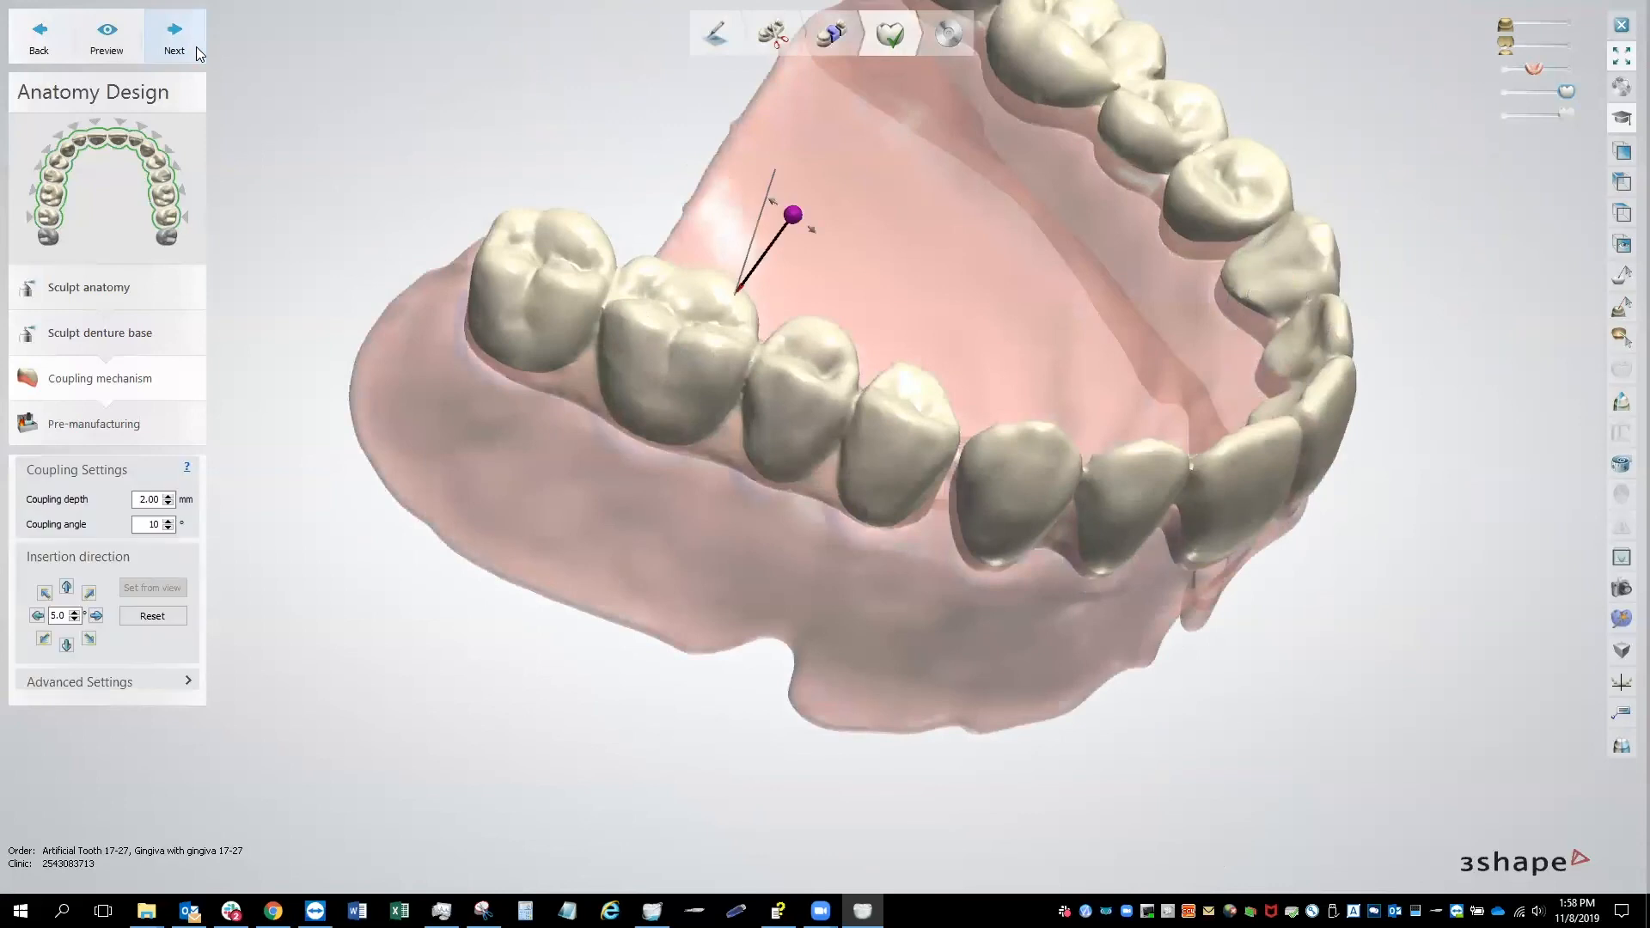
right_drag(758, 375, 800, 391)
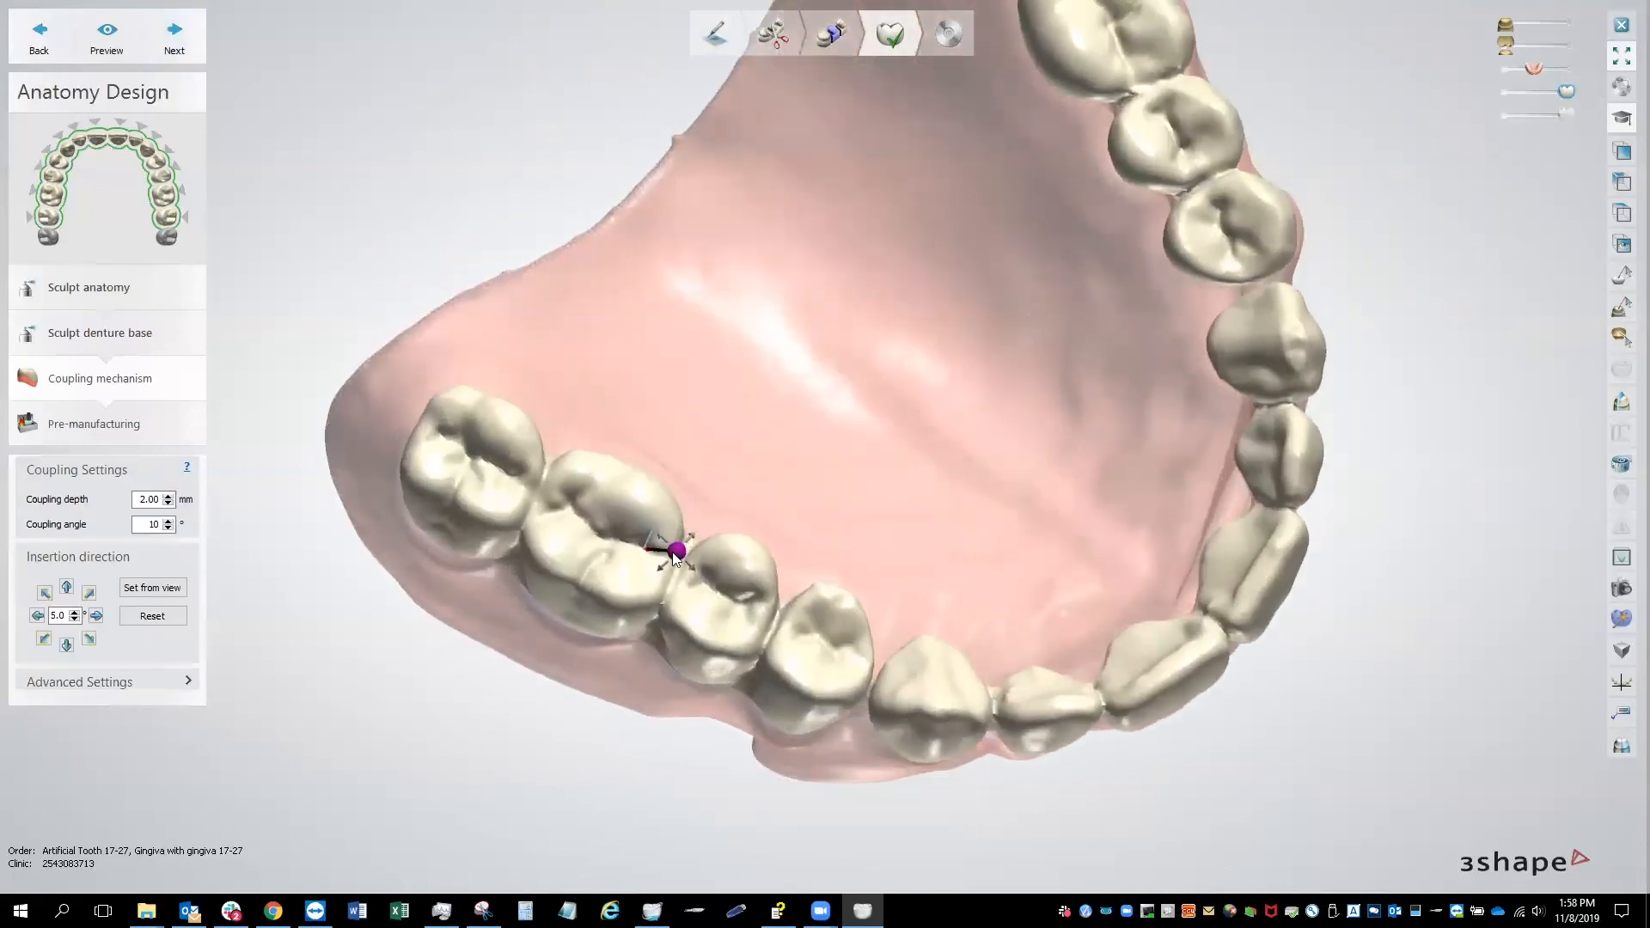
click(152, 587)
mouse_move(645, 550)
right_down()
mouse_move(751, 553)
mouse_move(743, 512)
mouse_move(647, 521)
right_up()
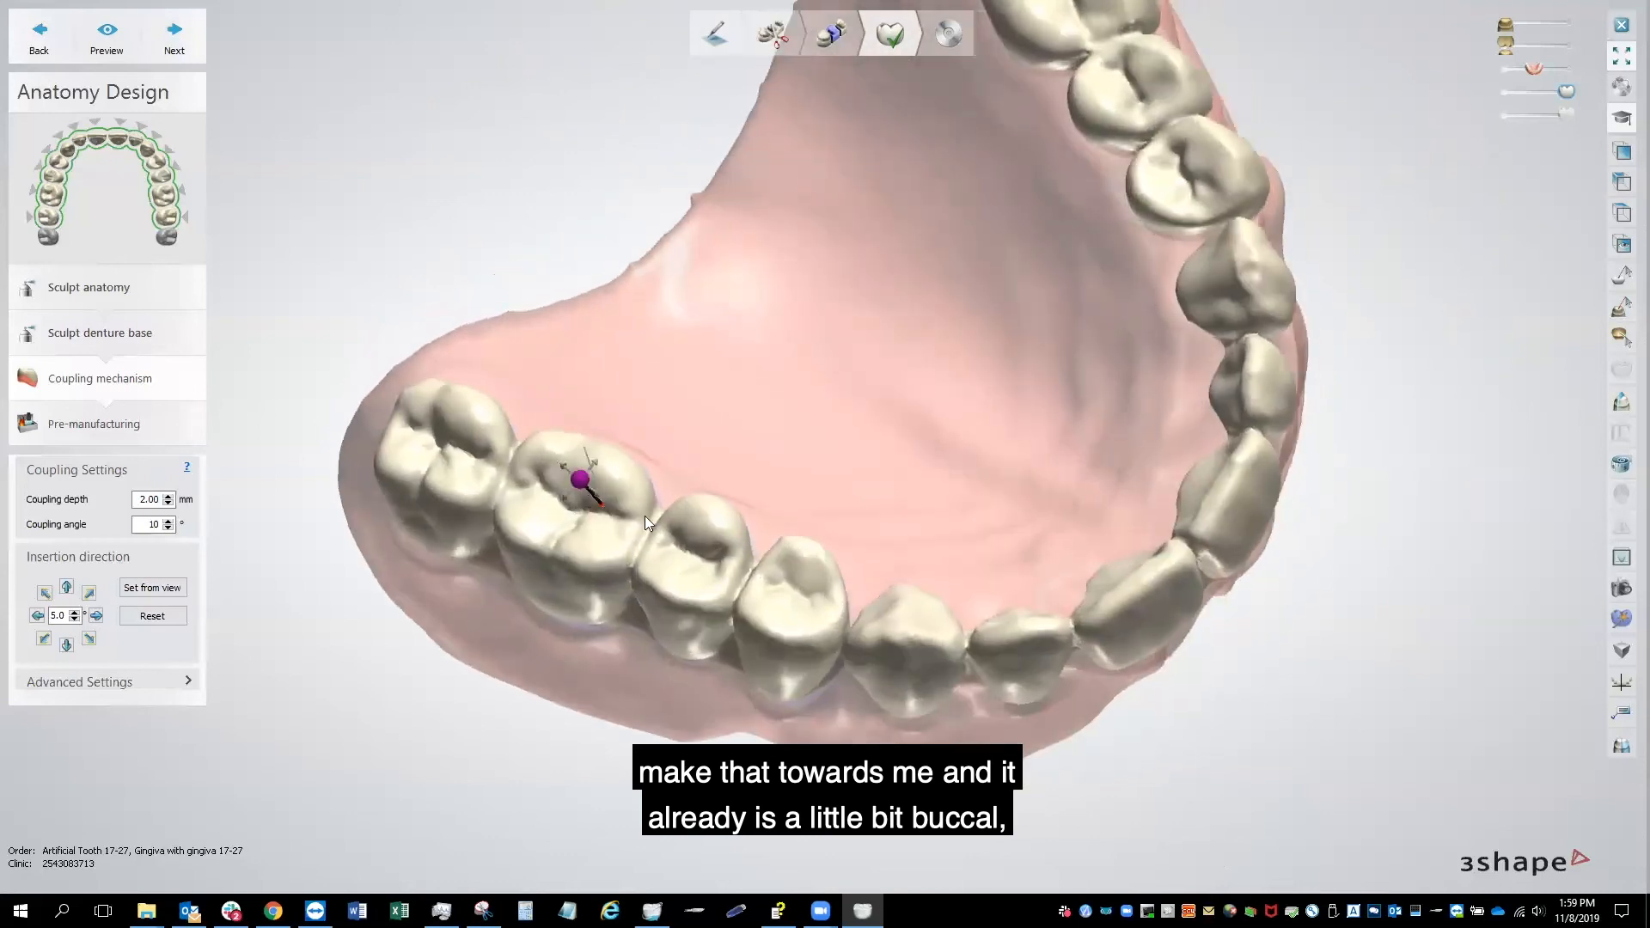
click(118, 50)
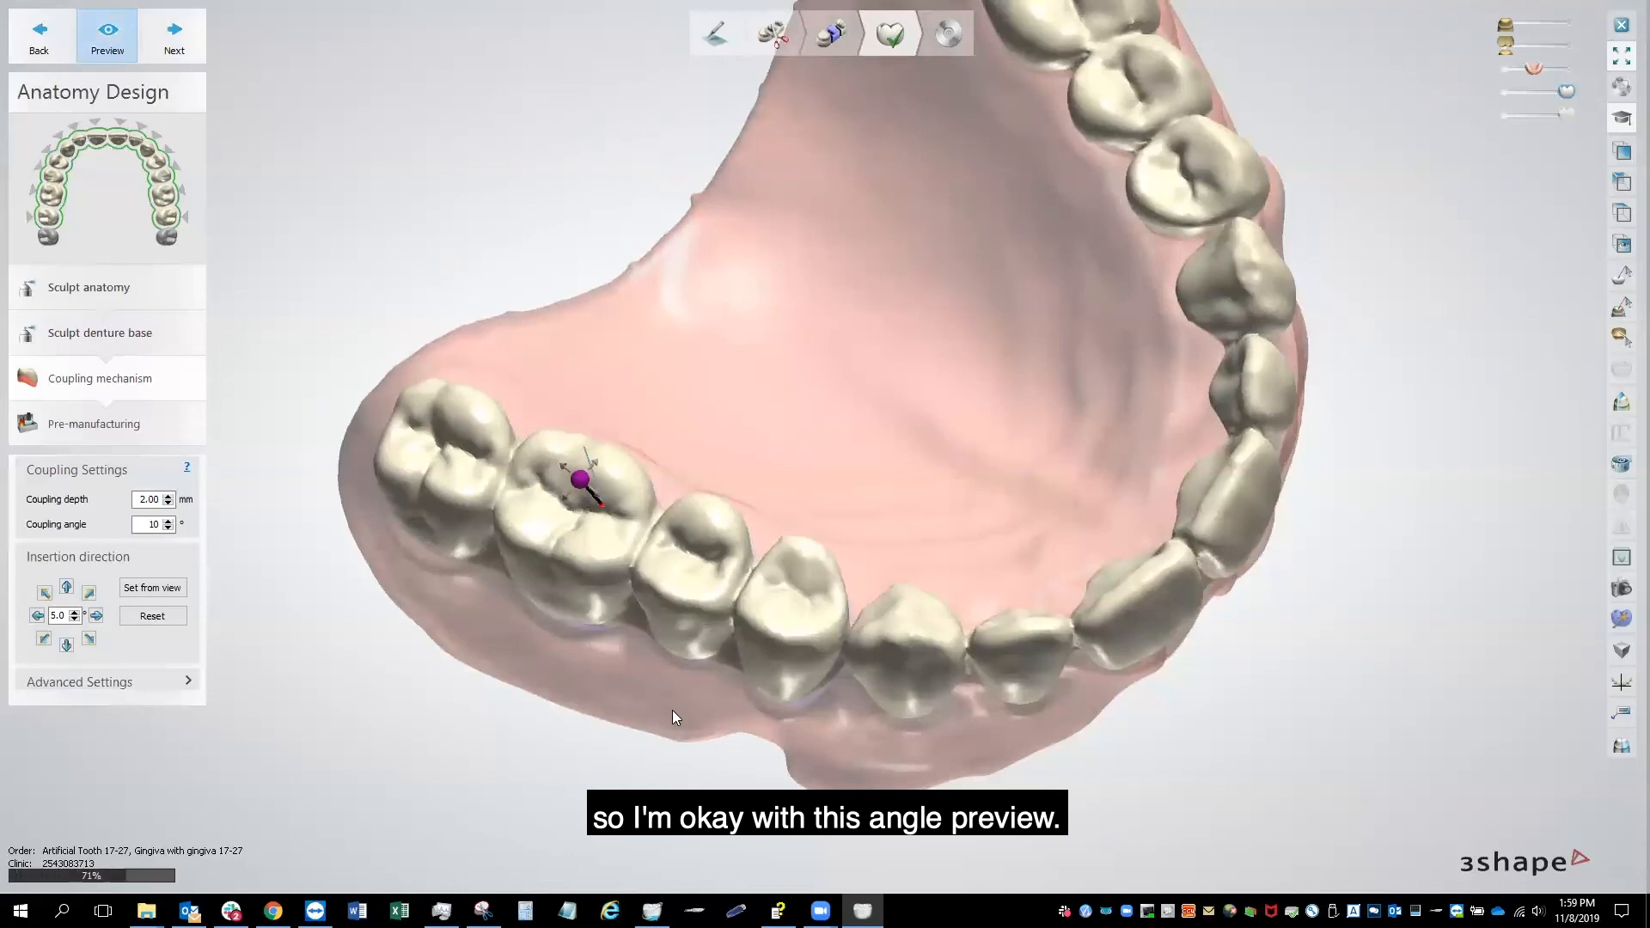
Step: Continue to pre-manufacturing, set the pocket glue space to 0.05 mm and turn off drill compensation
right_drag(634, 718, 633, 600)
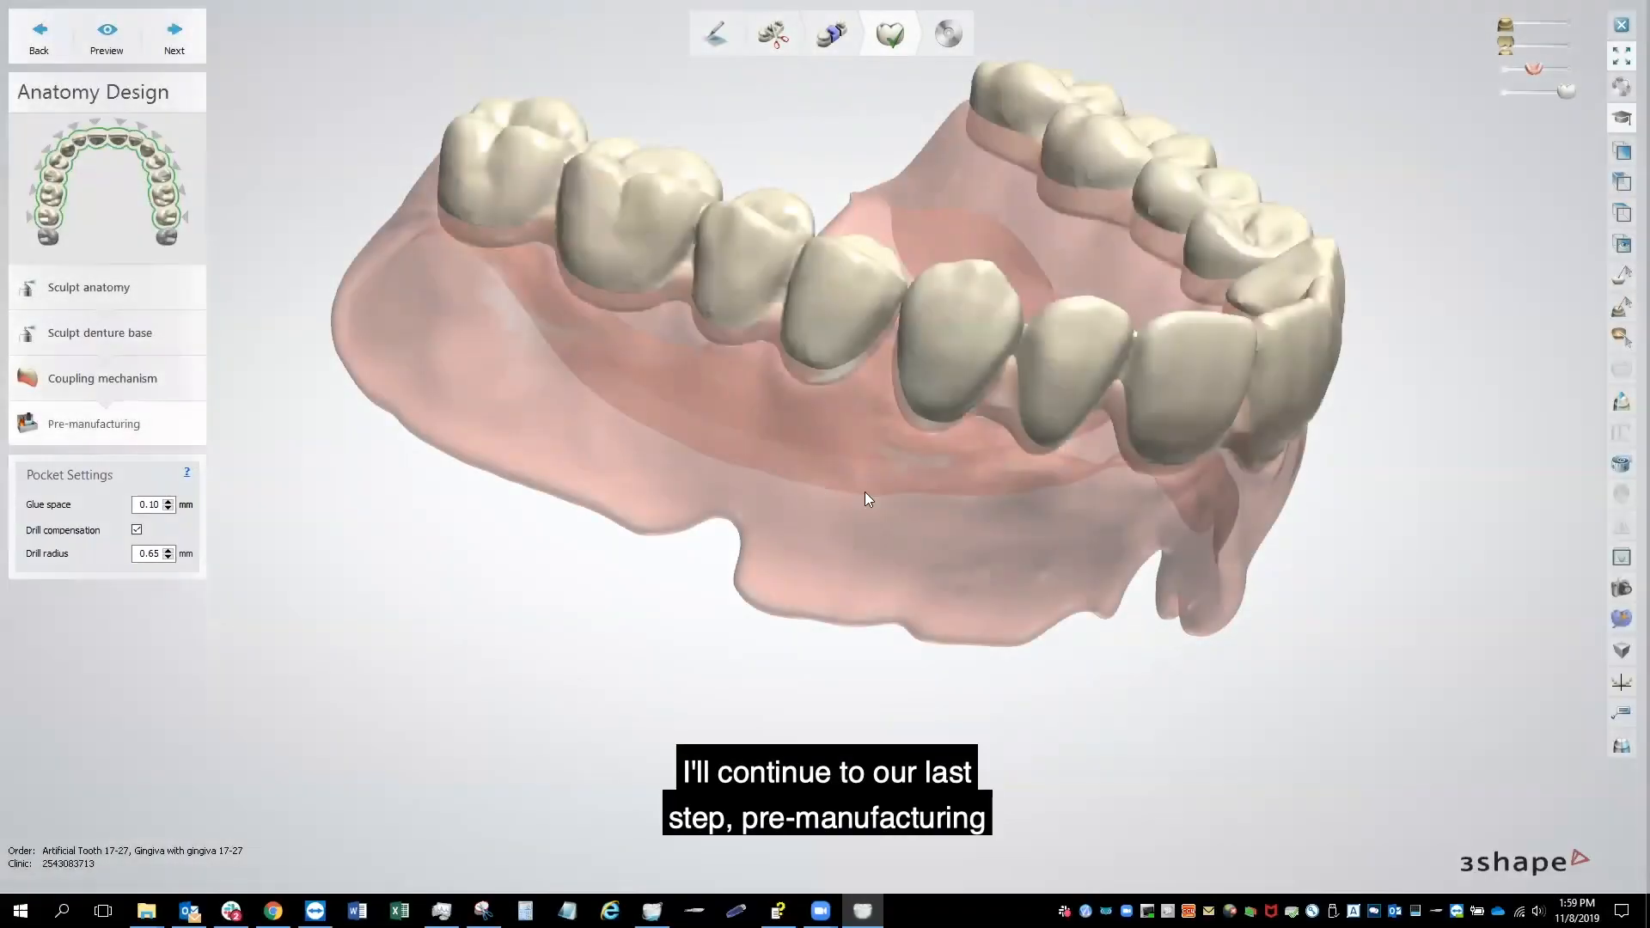
right_drag(901, 503, 766, 512)
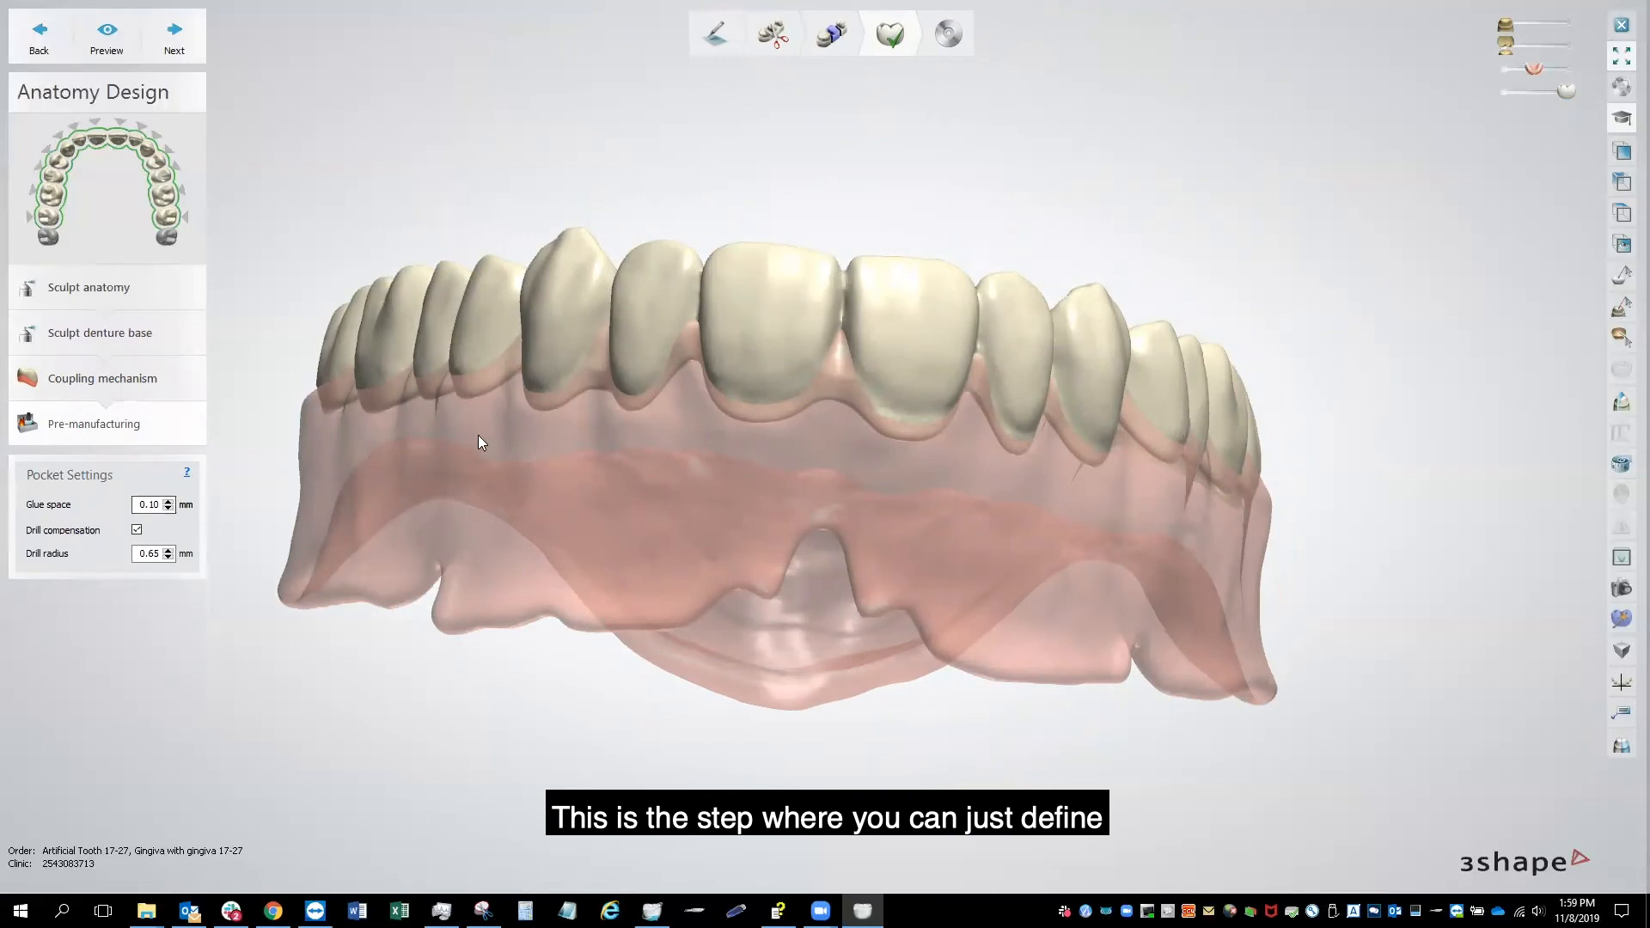
right_drag(479, 436, 485, 482)
scroll(475, 486, up, 3)
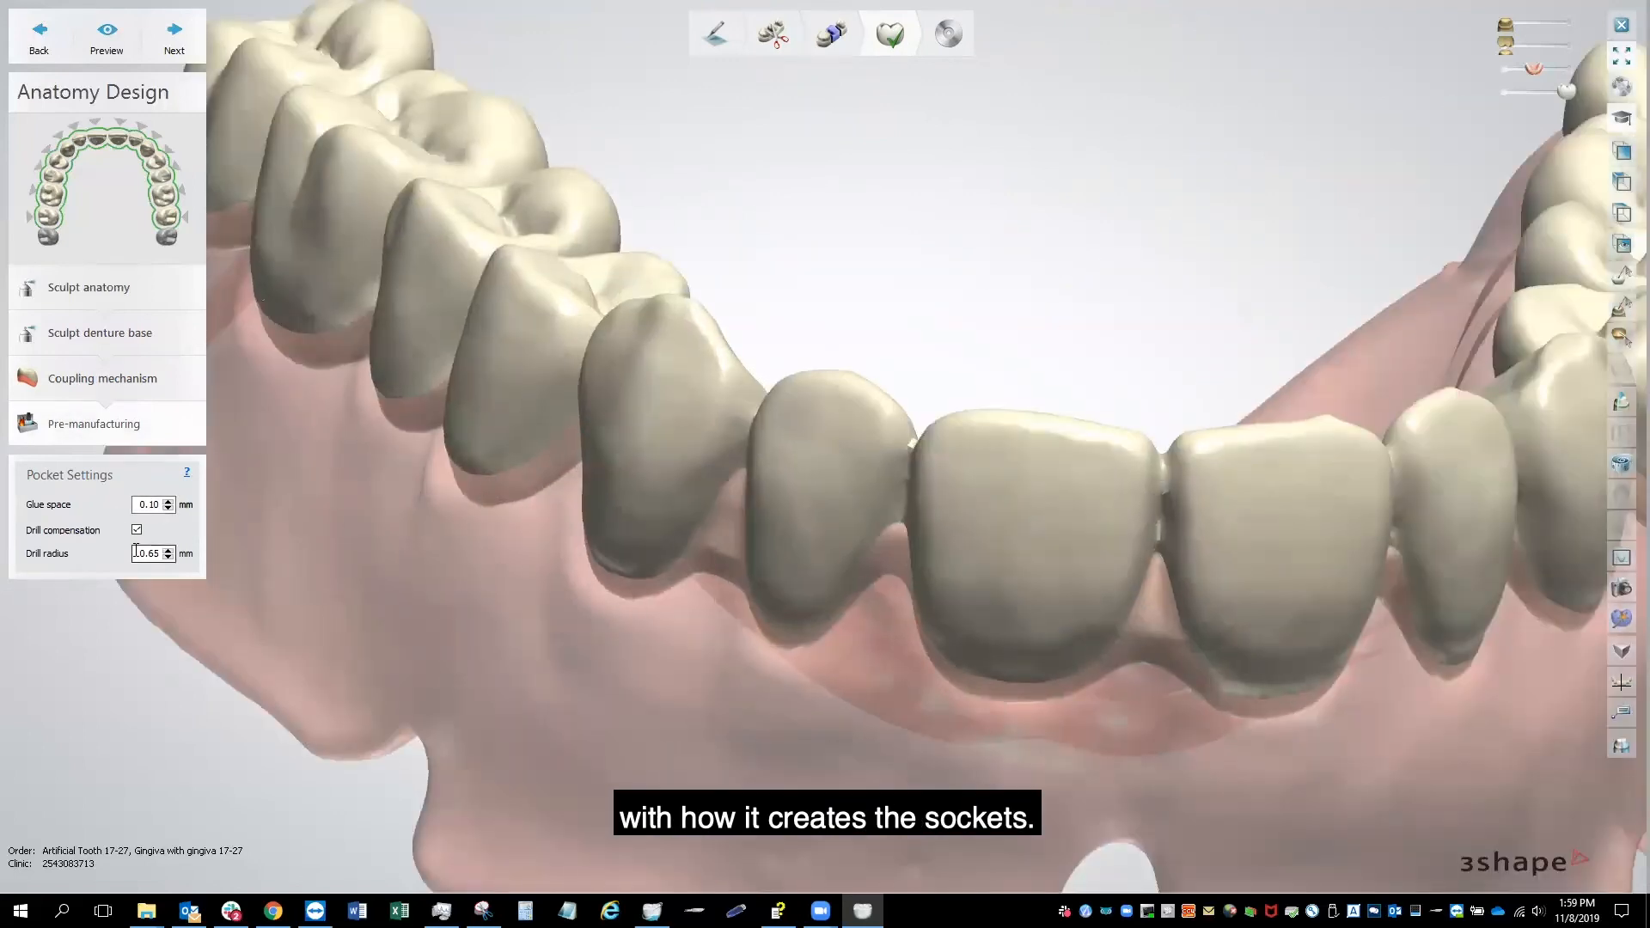
click(169, 508)
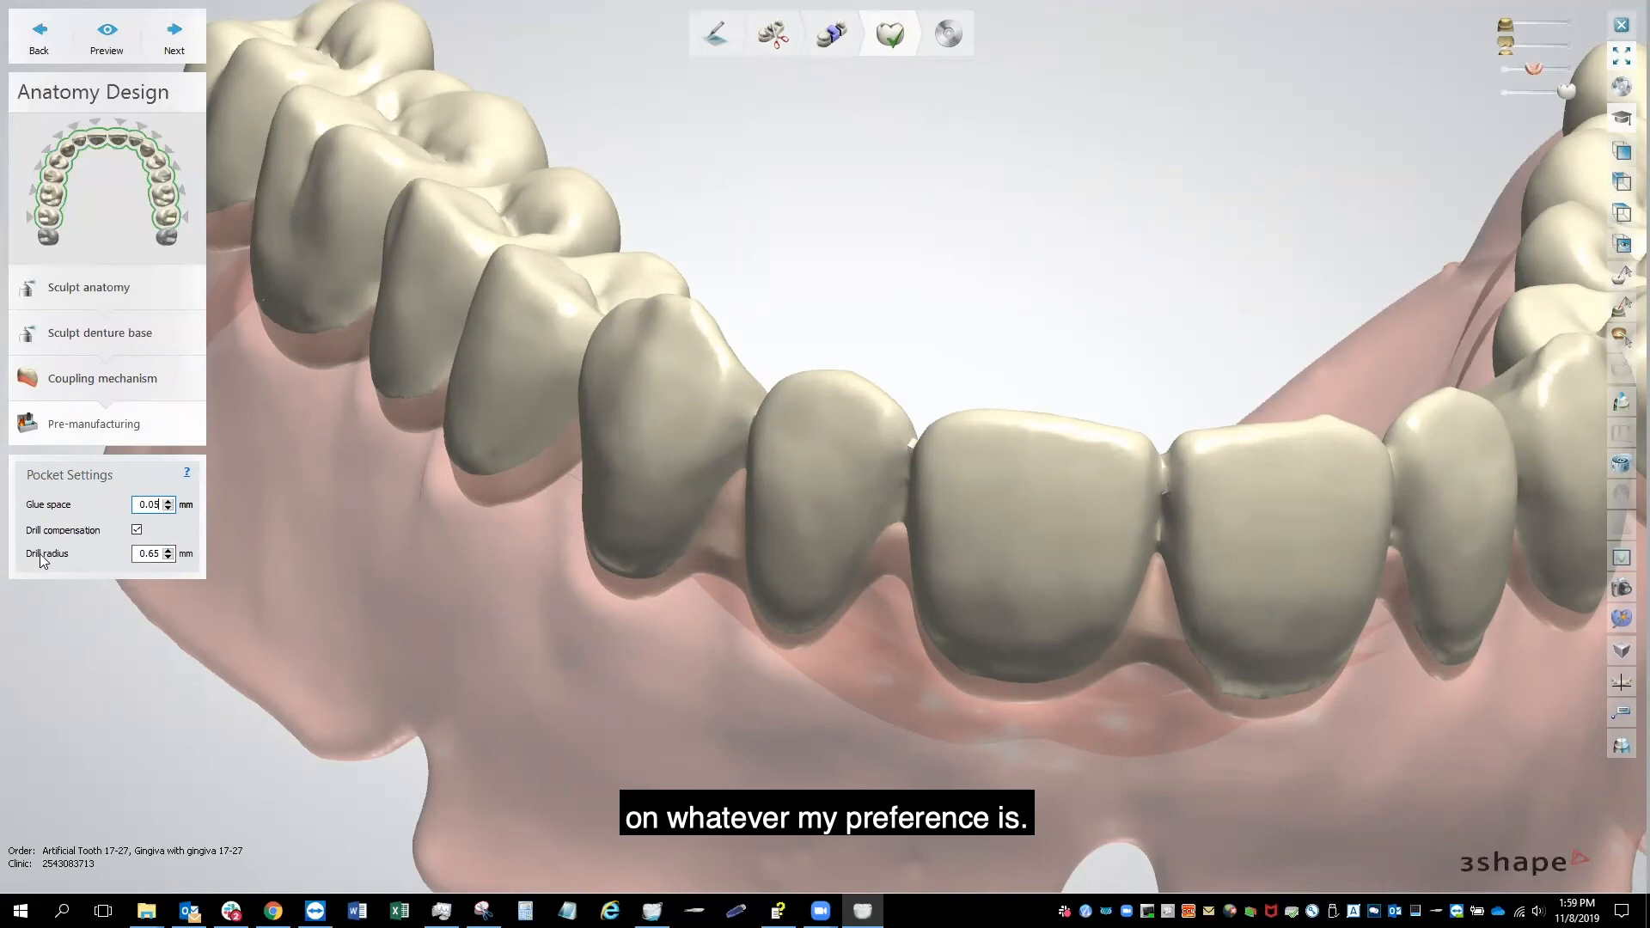
click(136, 532)
scroll(275, 552, down, 5)
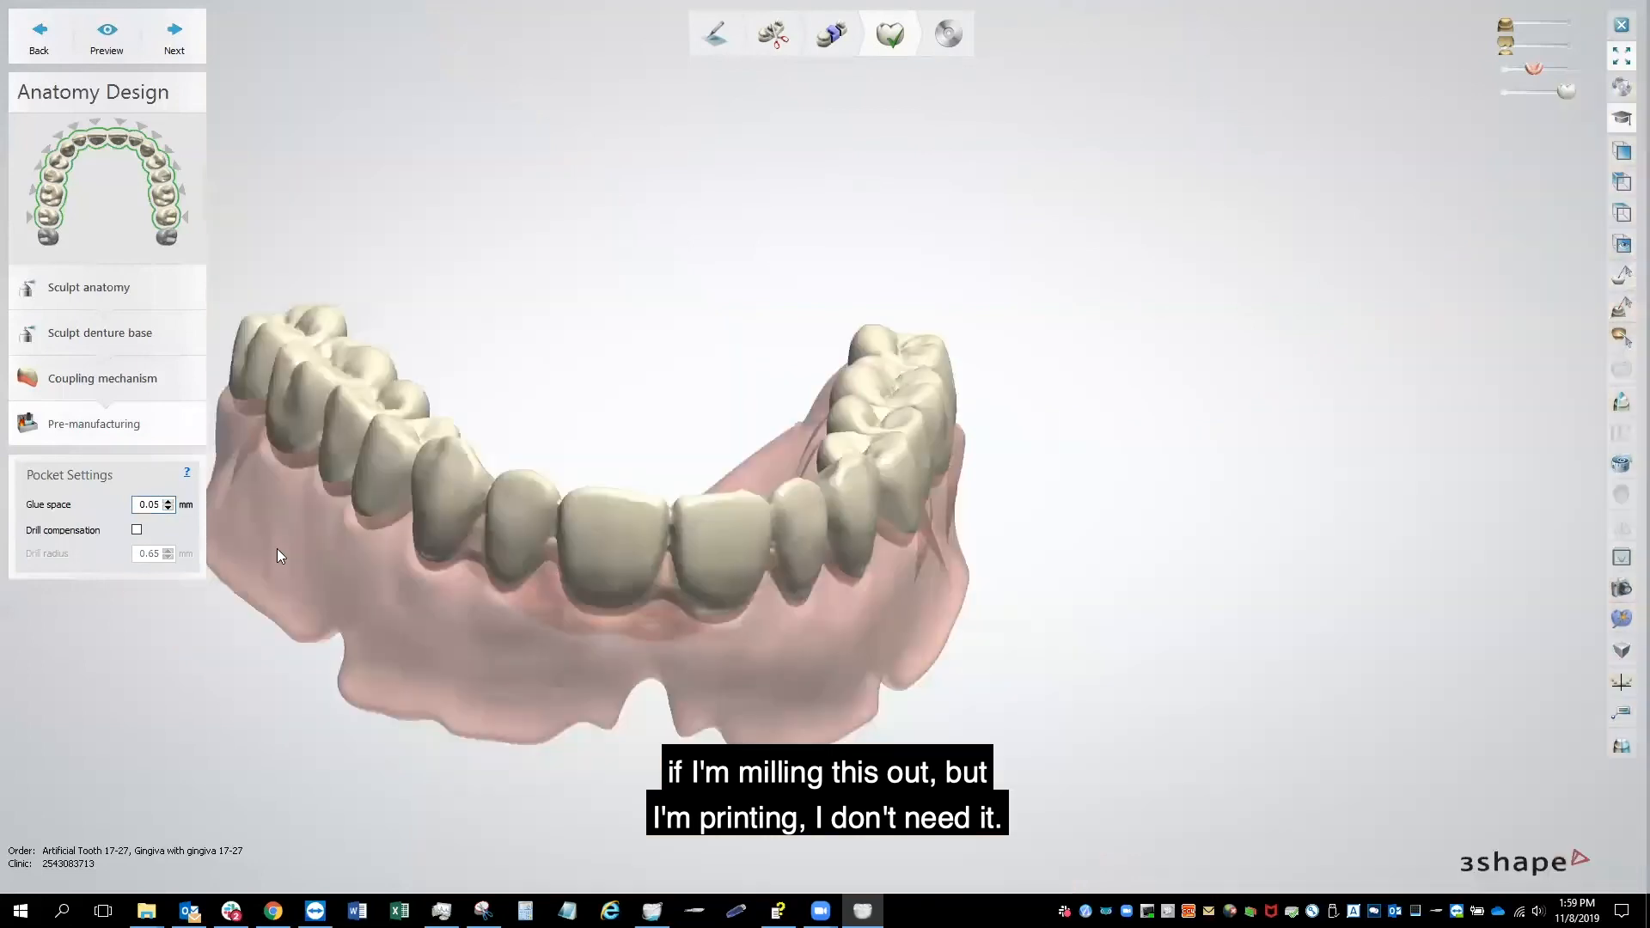
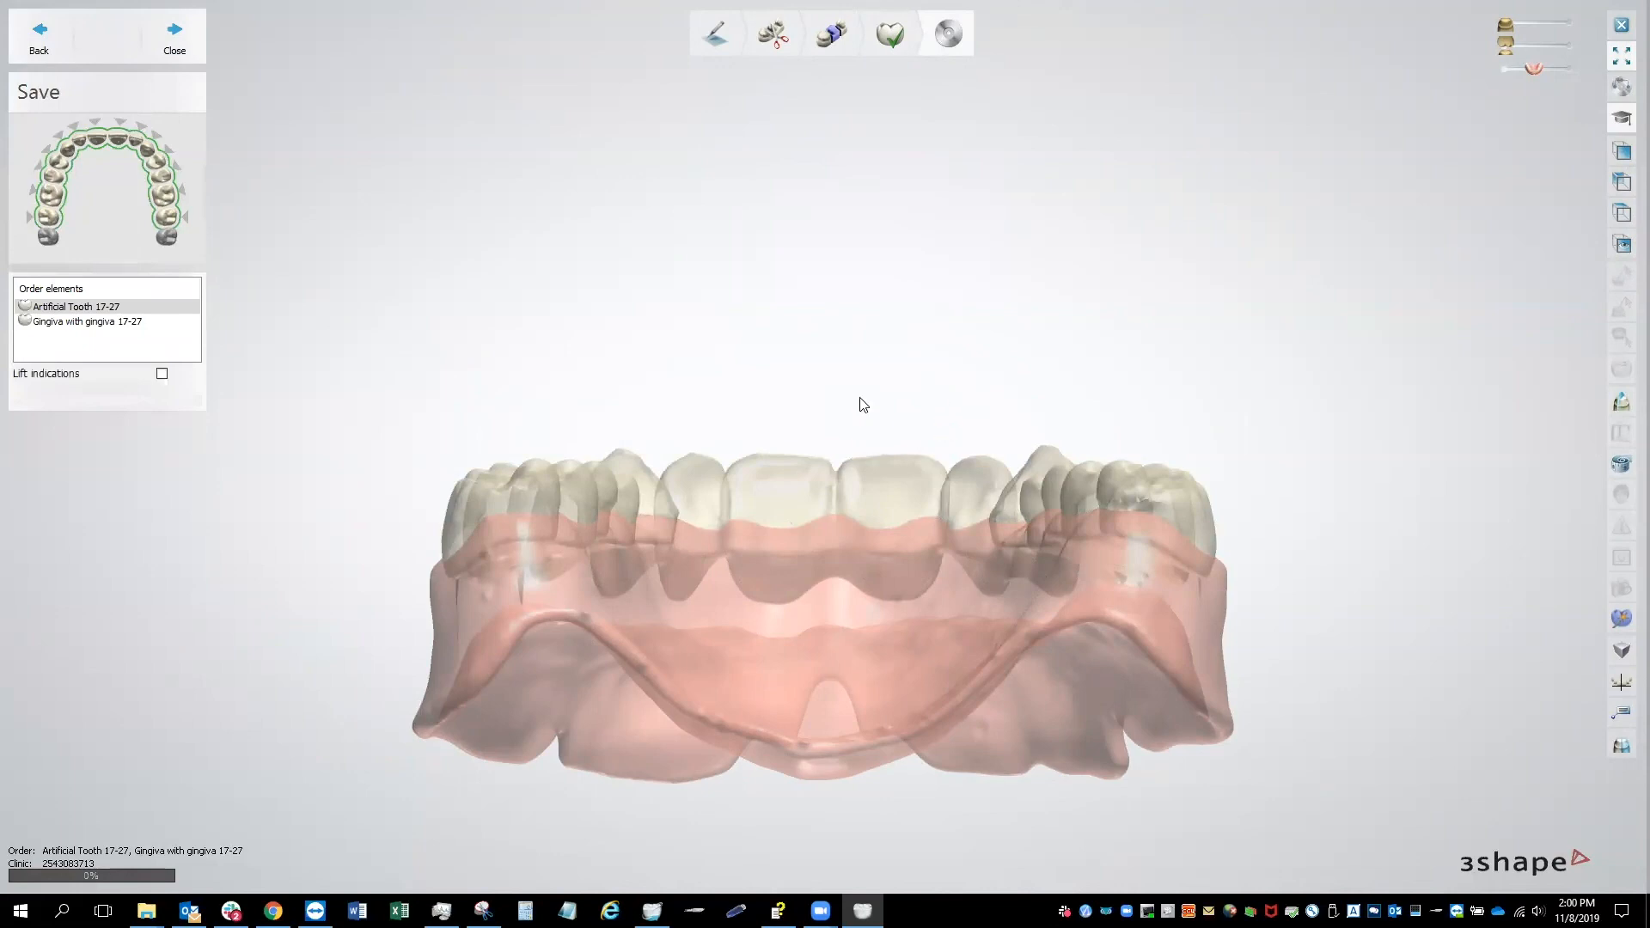
Step: Make the denture base fully opaque in the saved design and inspect the teeth and gingiva around the arch
right_drag(859, 427, 984, 503)
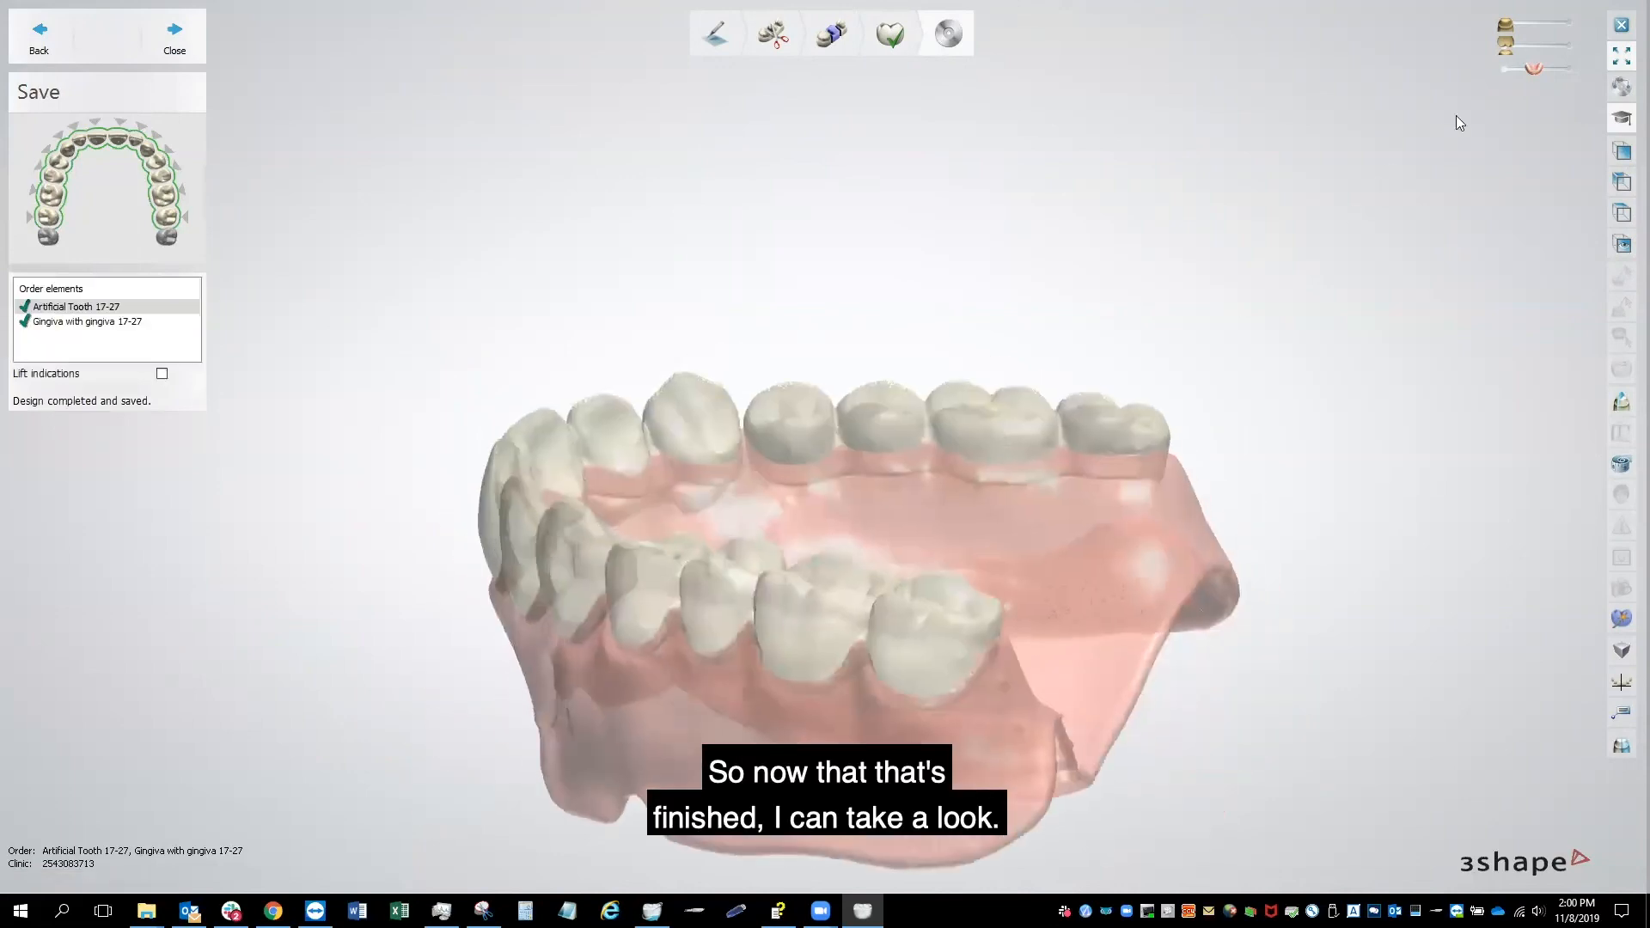
drag(1536, 68, 1589, 66)
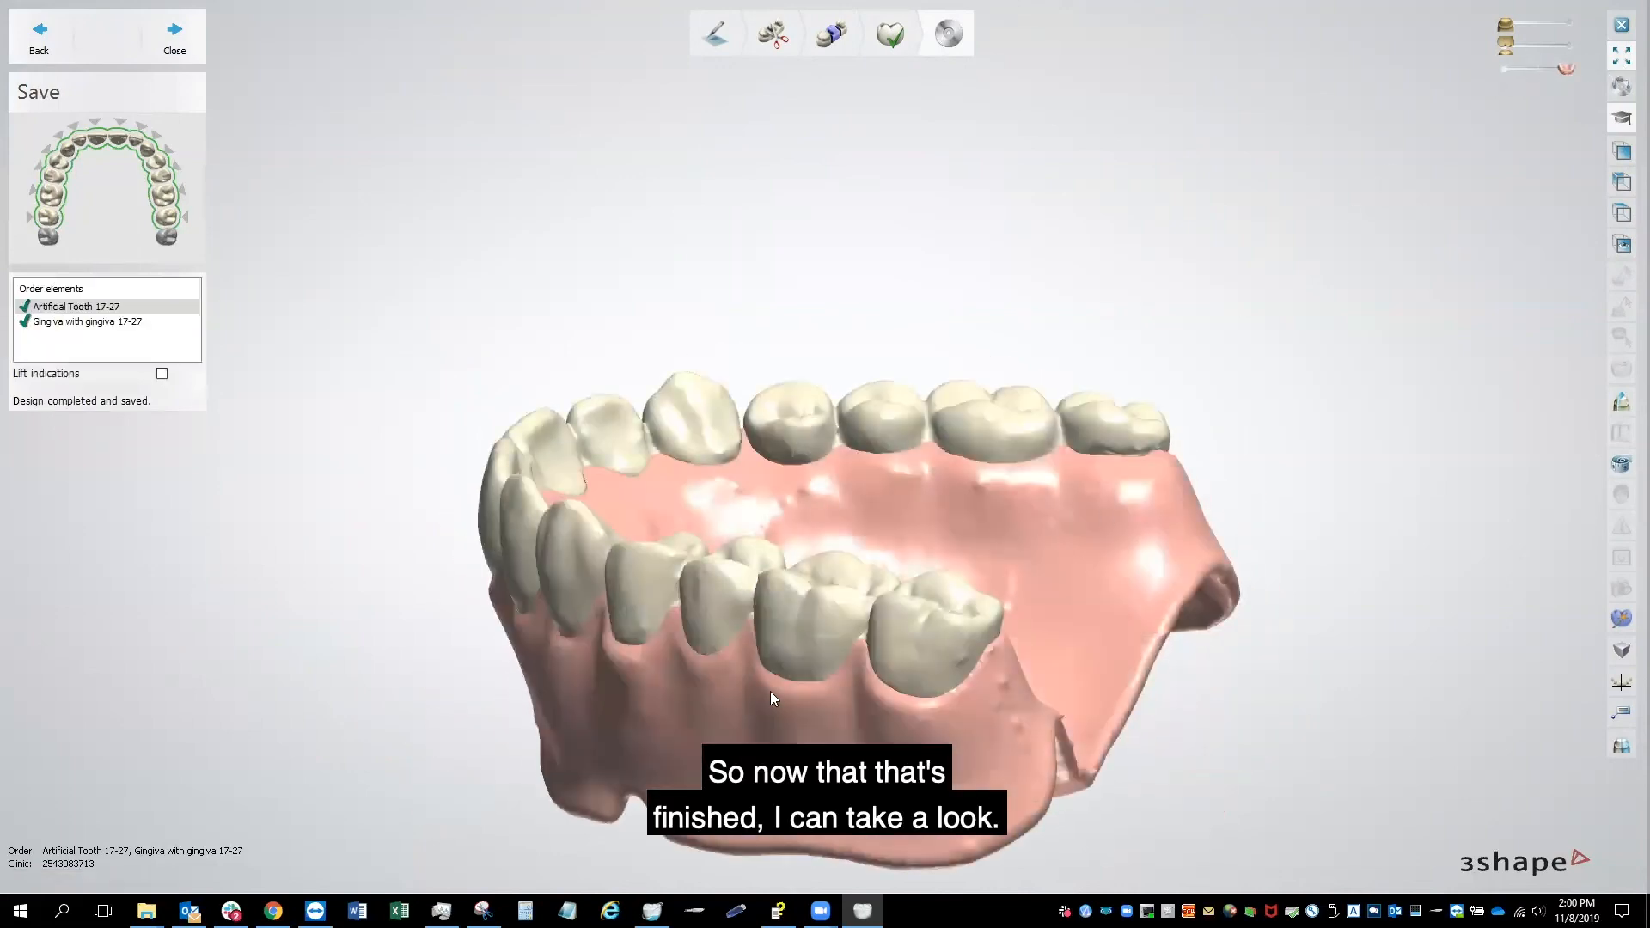
scroll(768, 691, up, 10)
right_drag(847, 440, 790, 500)
right_drag(587, 308, 717, 486)
scroll(716, 486, down, 5)
right_drag(694, 389, 701, 430)
Step: Examine the interproximal connections between the front teeth close up from the occlusal side and check the denture's front
scroll(753, 373, up, 6)
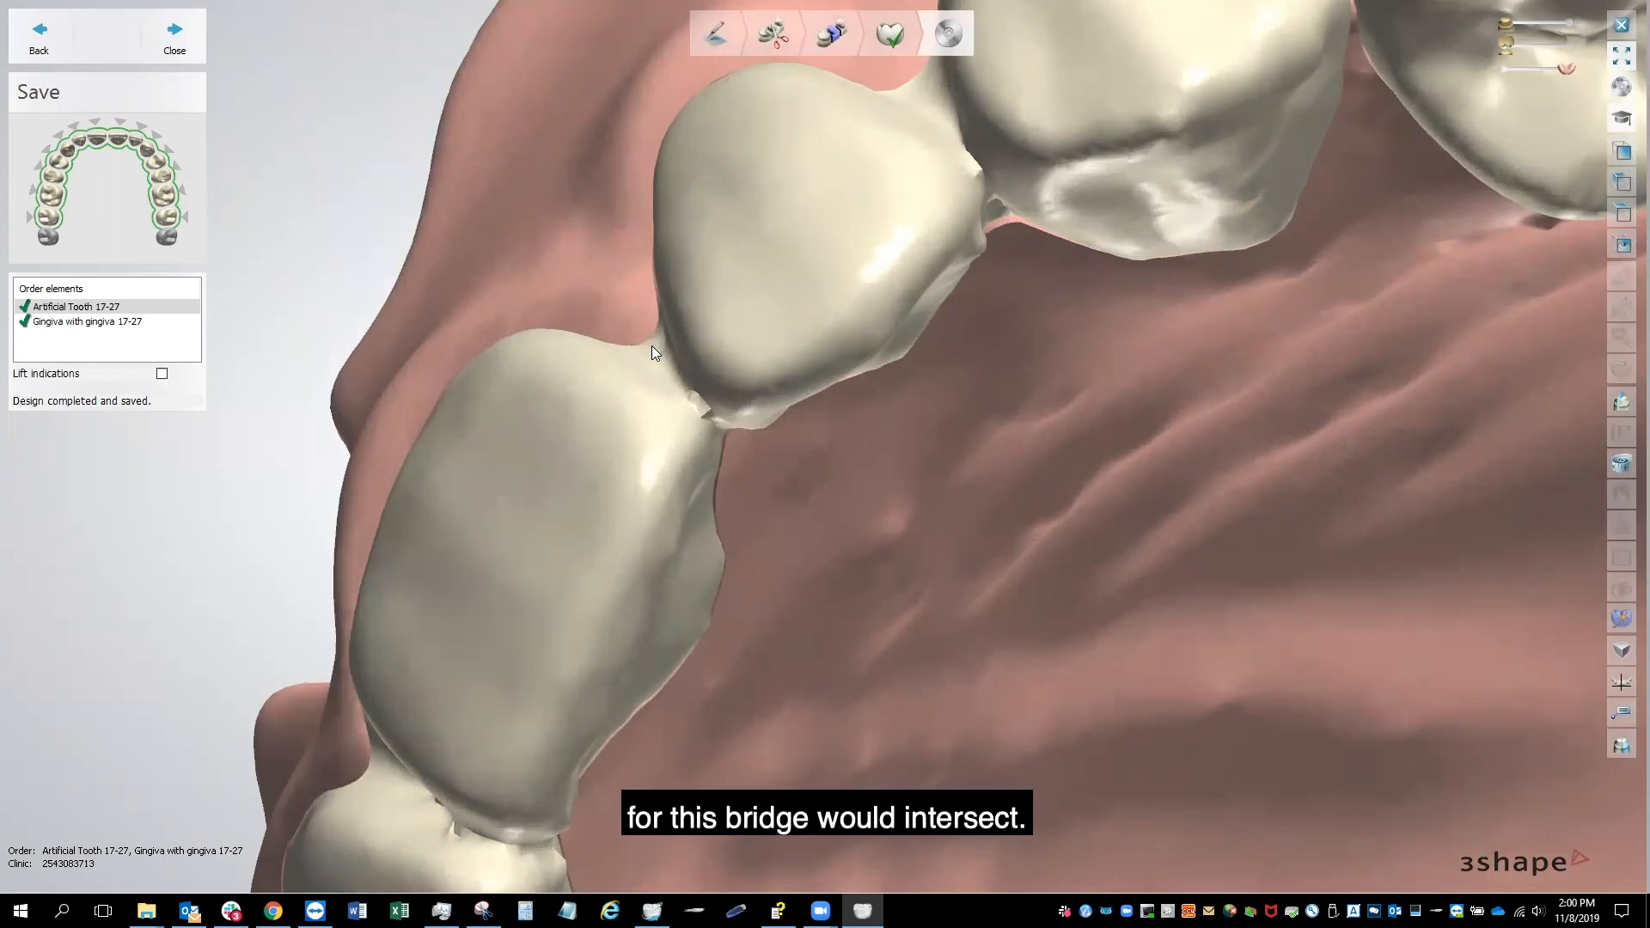
right_drag(652, 345, 1014, 368)
scroll(1014, 368, down, 2)
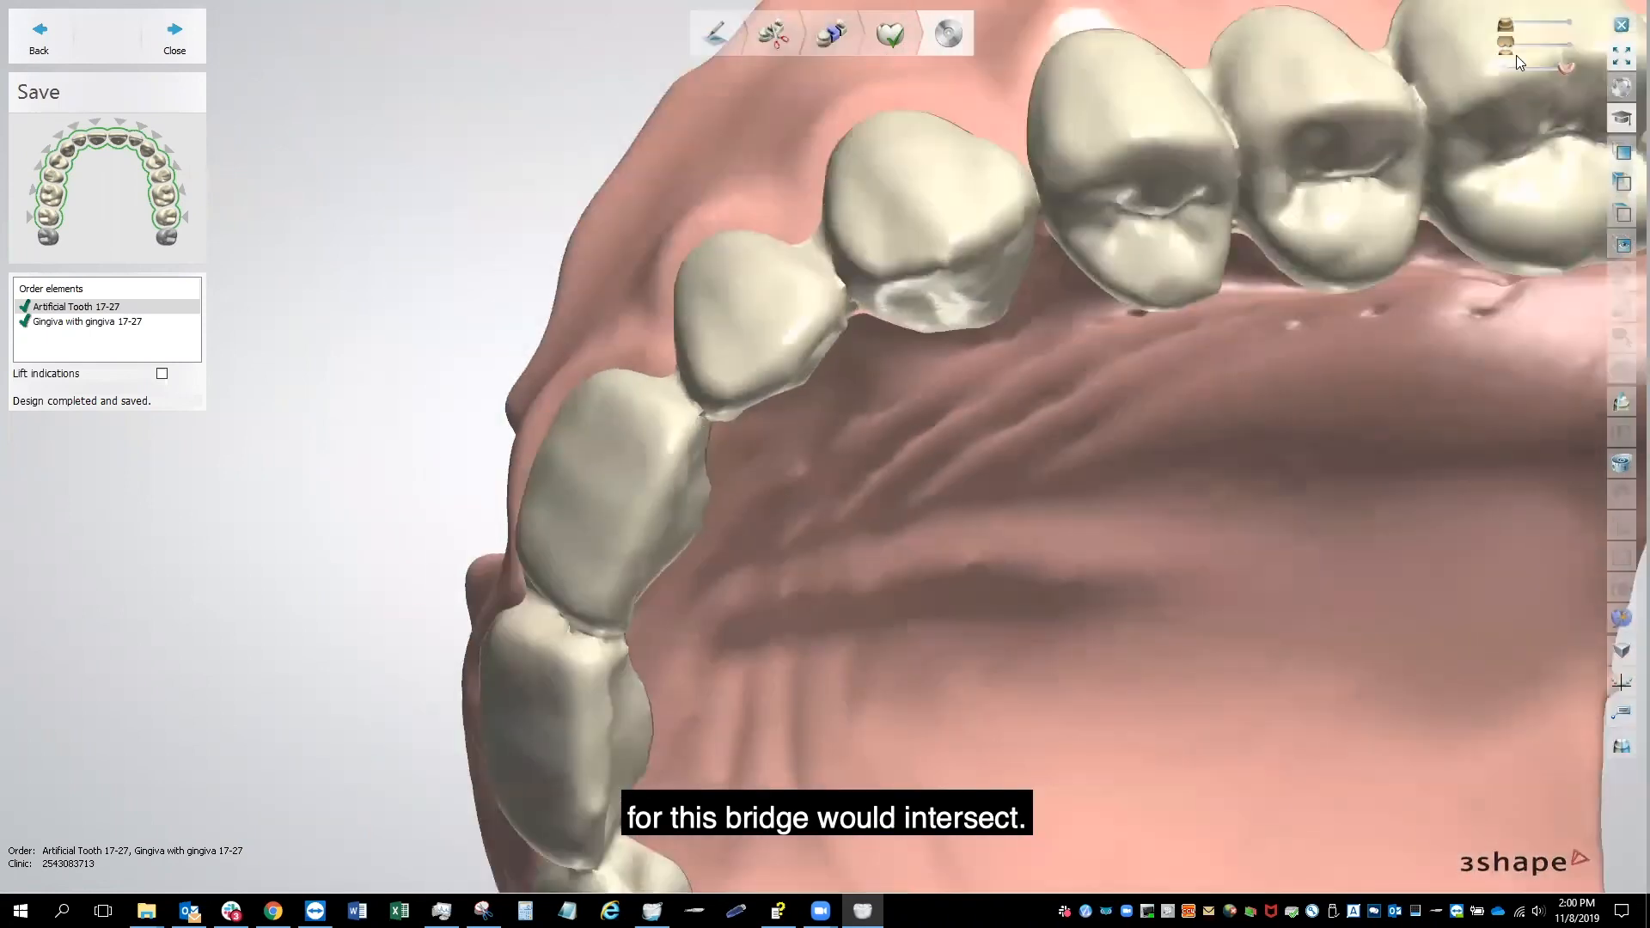
mouse_move(1545, 65)
mouse_down()
mouse_move(1517, 63)
mouse_move(1566, 66)
mouse_up()
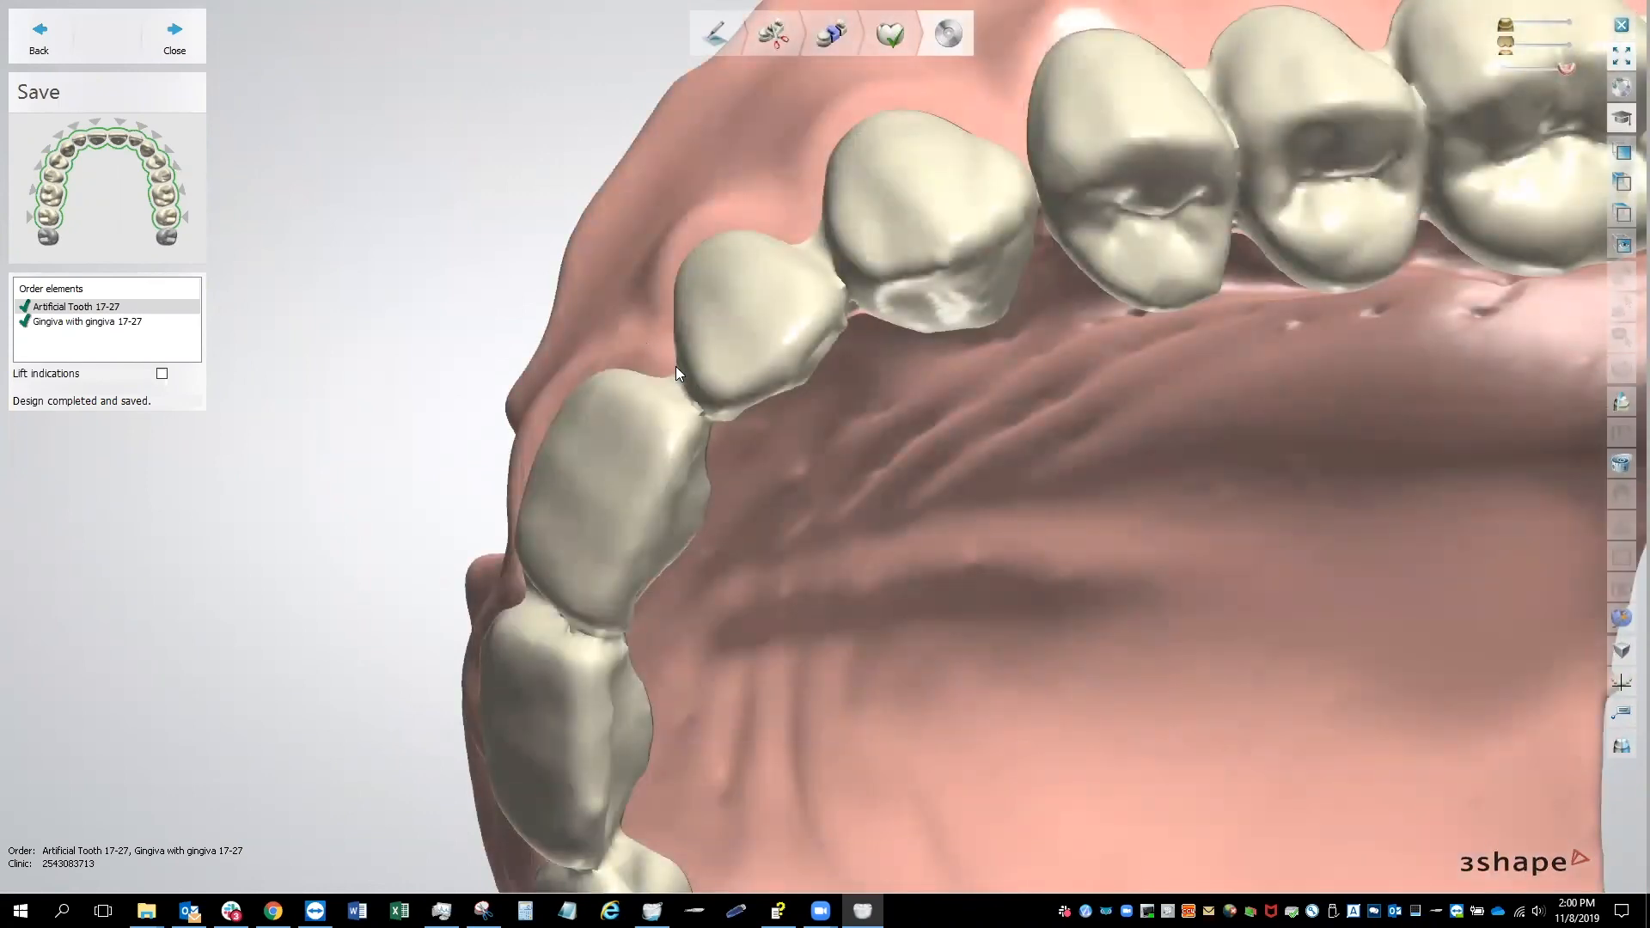
scroll(673, 362, up, 2)
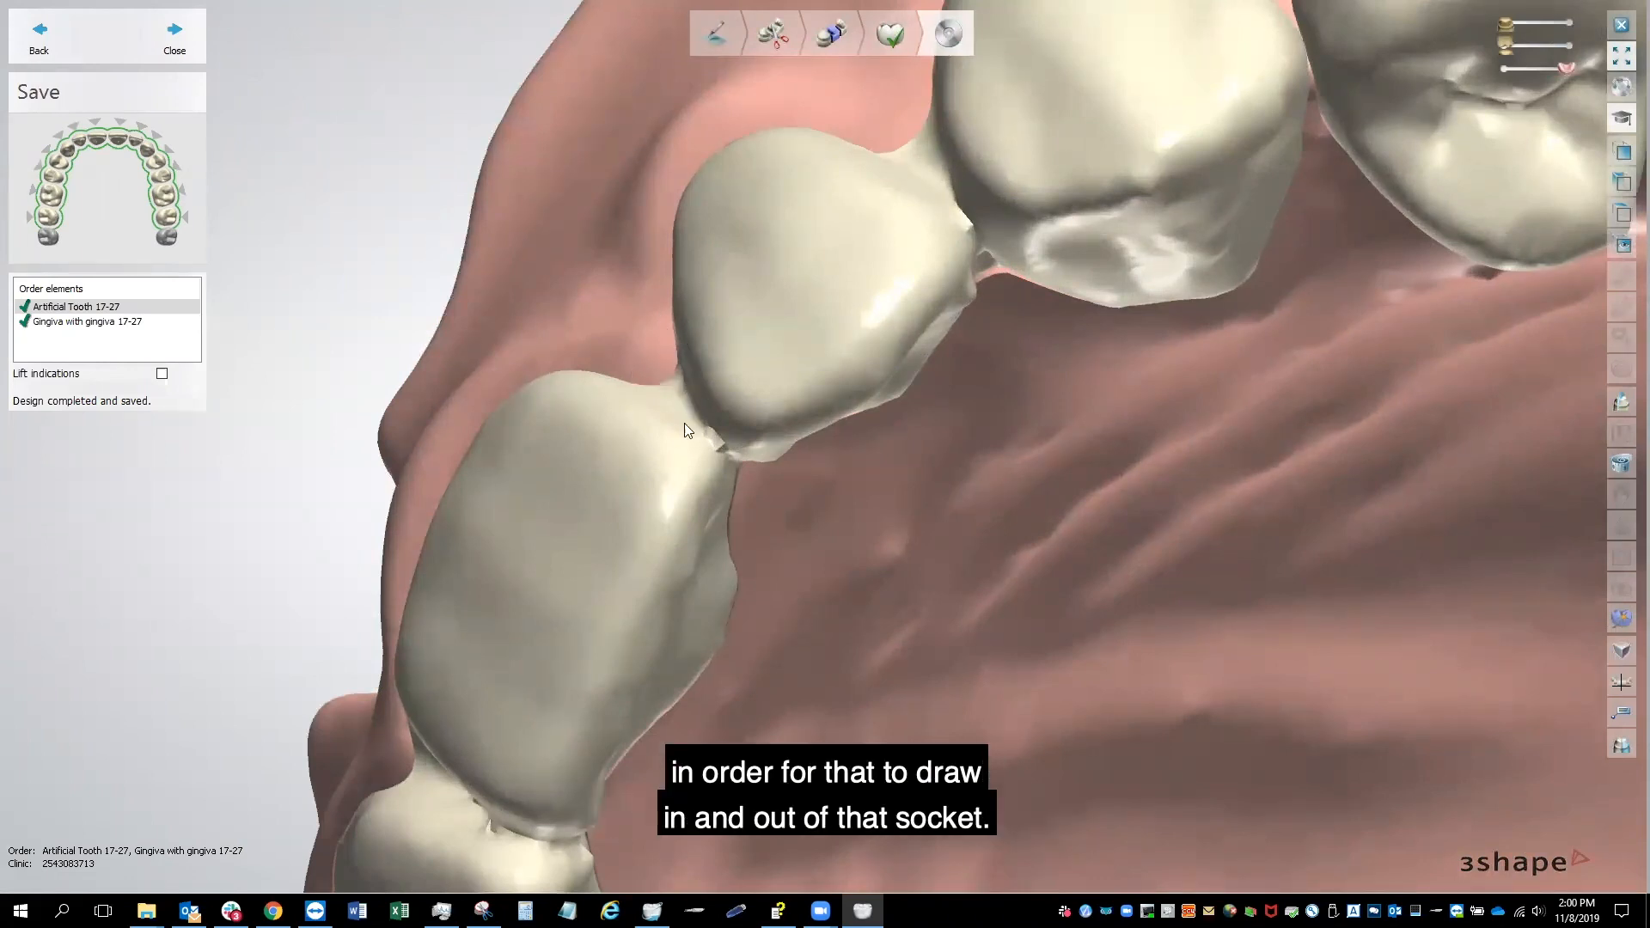
scroll(687, 392, down, 10)
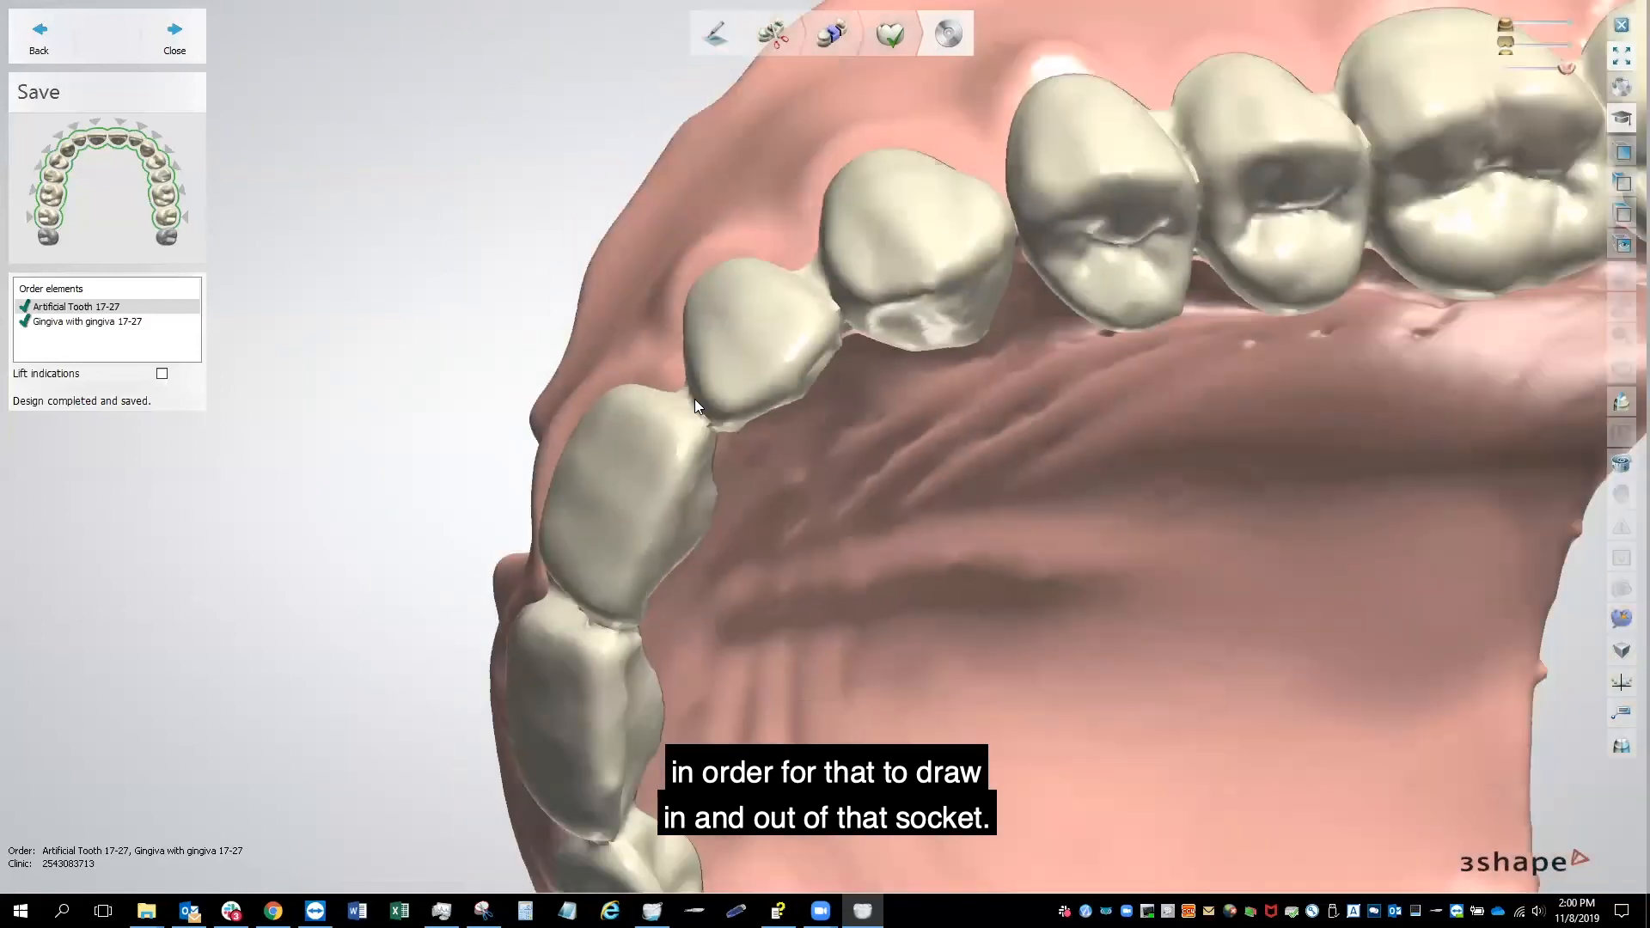
right_drag(713, 428, 871, 367)
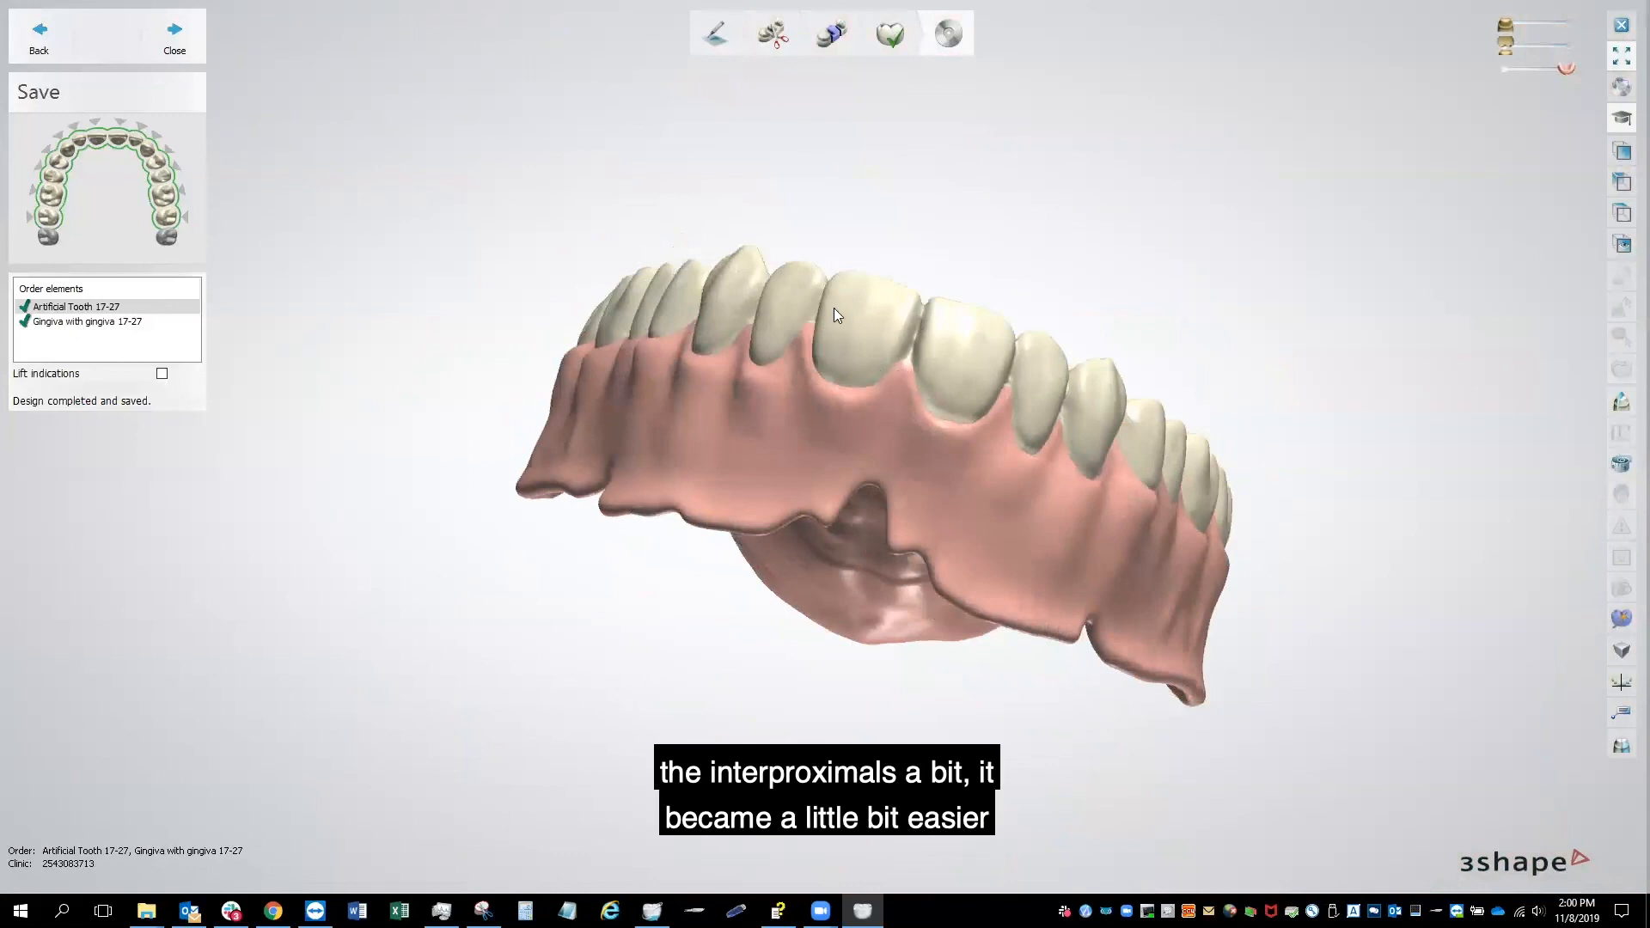
Step: Create a 2D cross section through a central incisor and its socket, starting from a front view of the denture
scroll(895, 402, up, 5)
right_drag(909, 371, 917, 453)
scroll(906, 382, down, 5)
scroll(873, 313, down, 3)
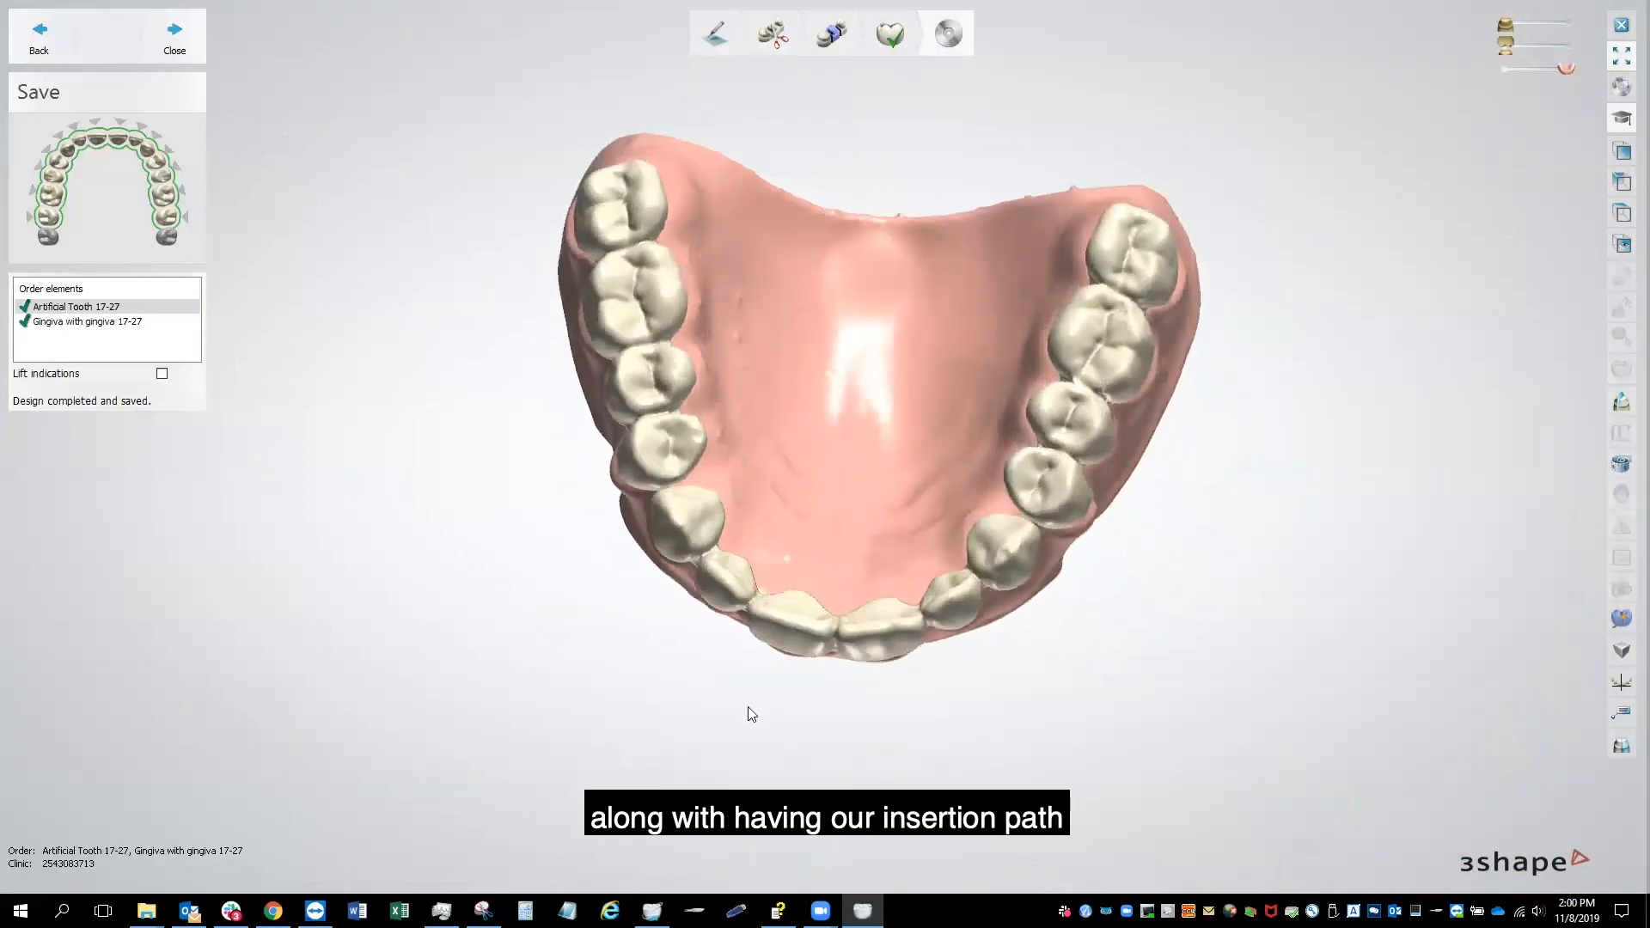
right_drag(836, 696, 903, 566)
click(1621, 401)
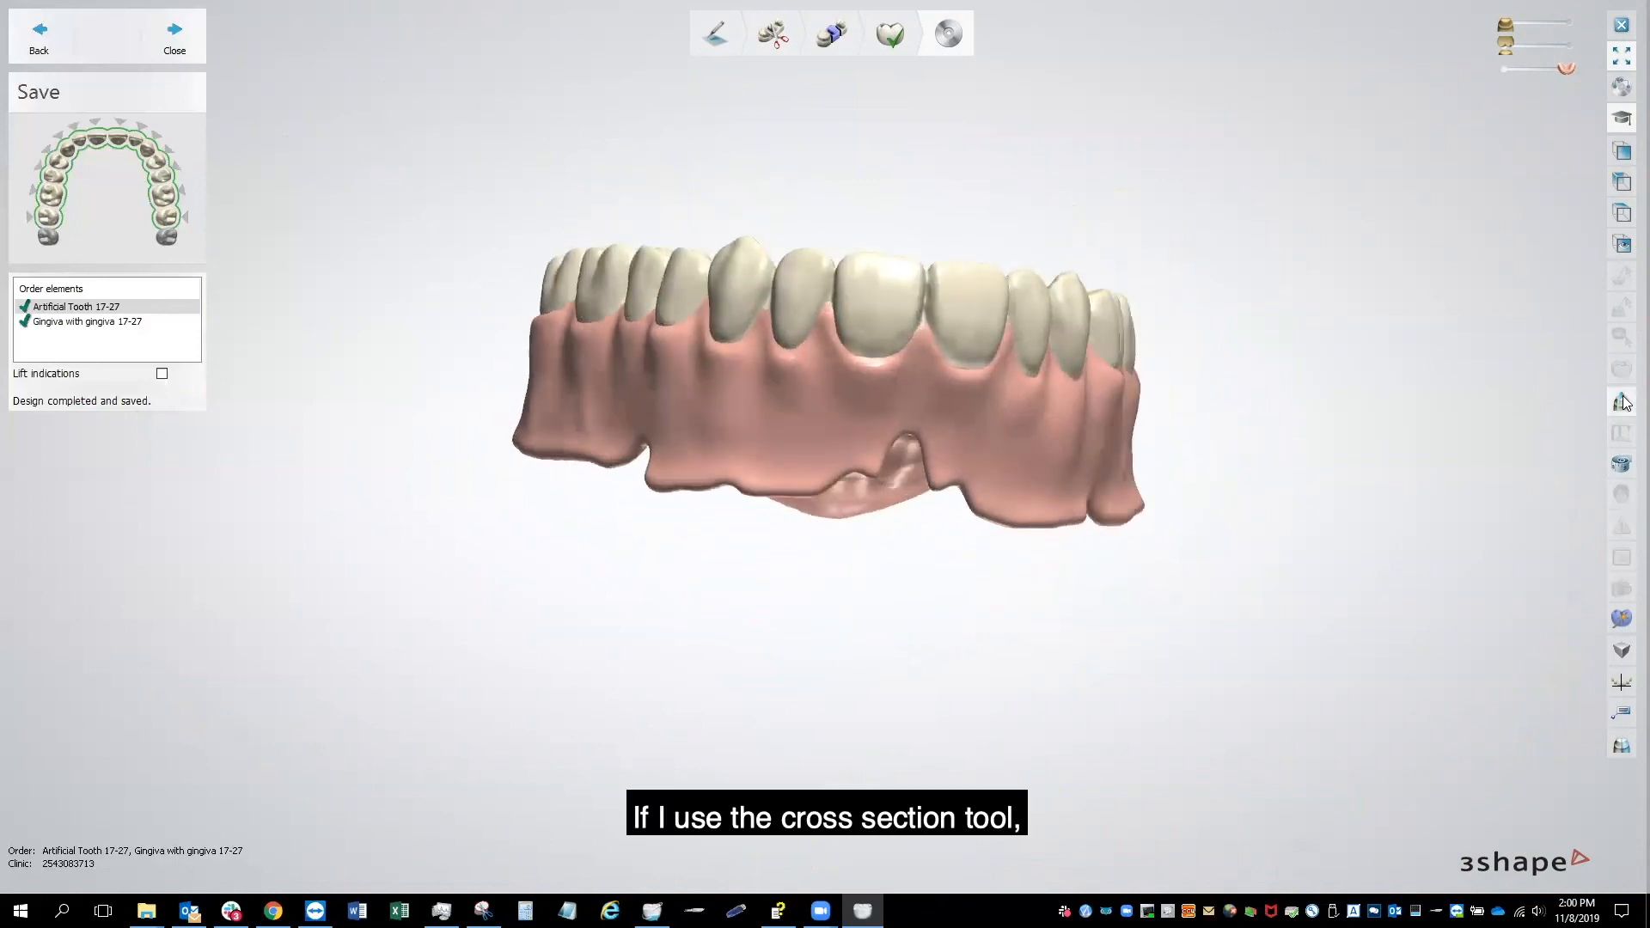
scroll(1037, 378, up, 3)
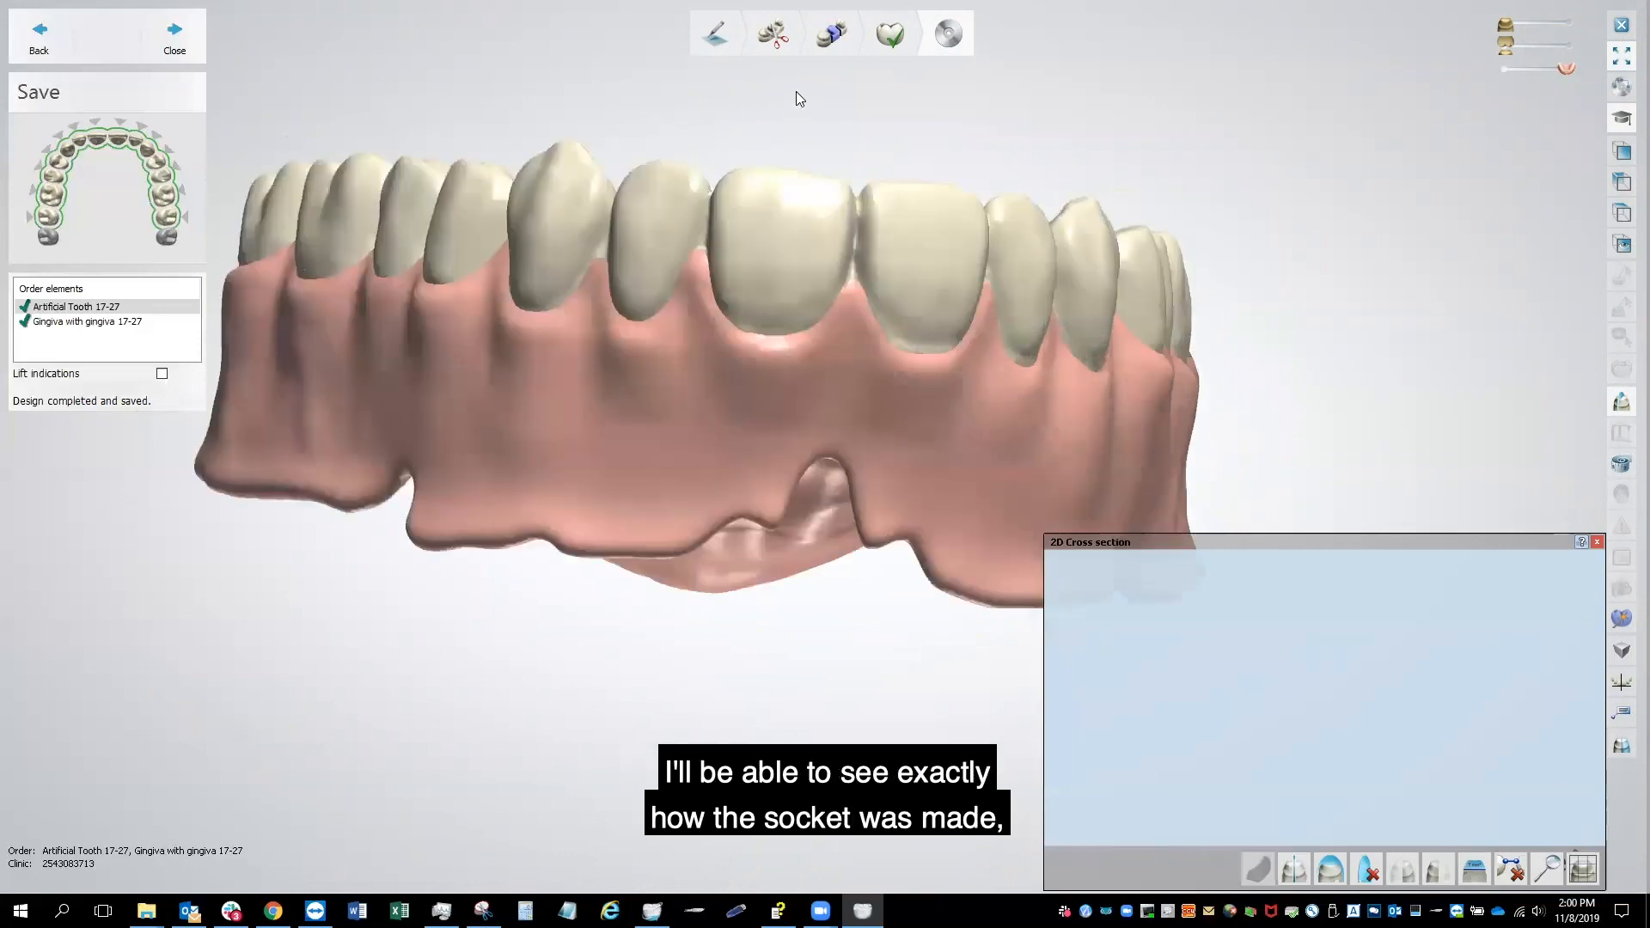
click(764, 425)
scroll(1114, 693, up, 5)
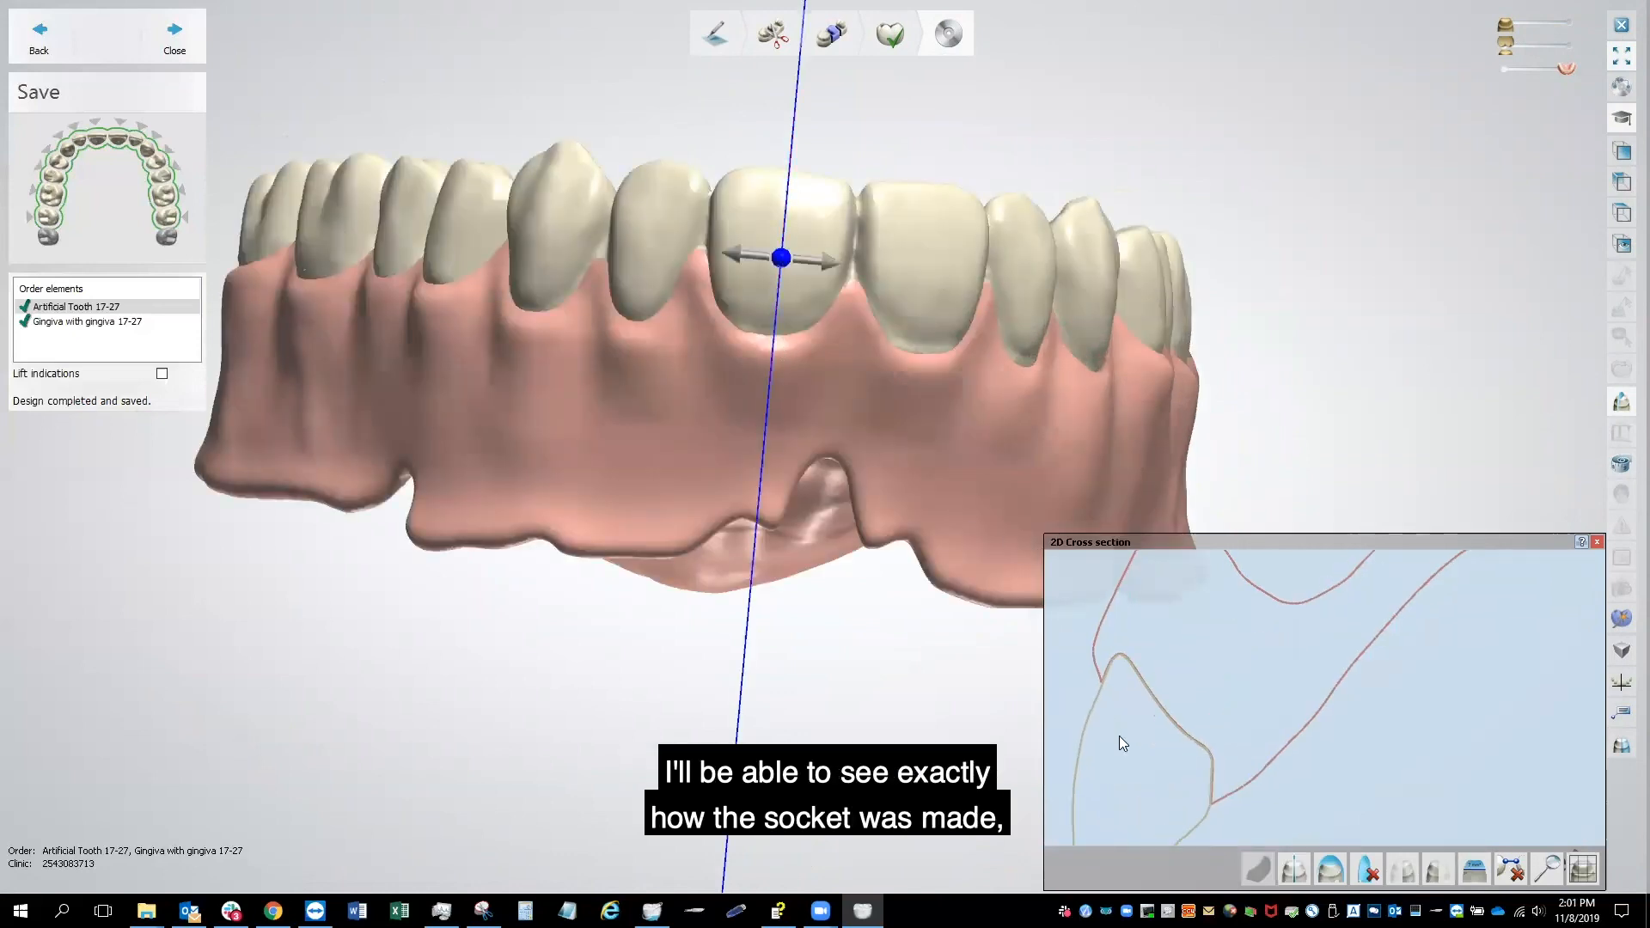
Step: Measure the gap between tooth and socket outlines in the cross section, inspect the rest of the fit, and close the section
scroll(1175, 670, up, 3)
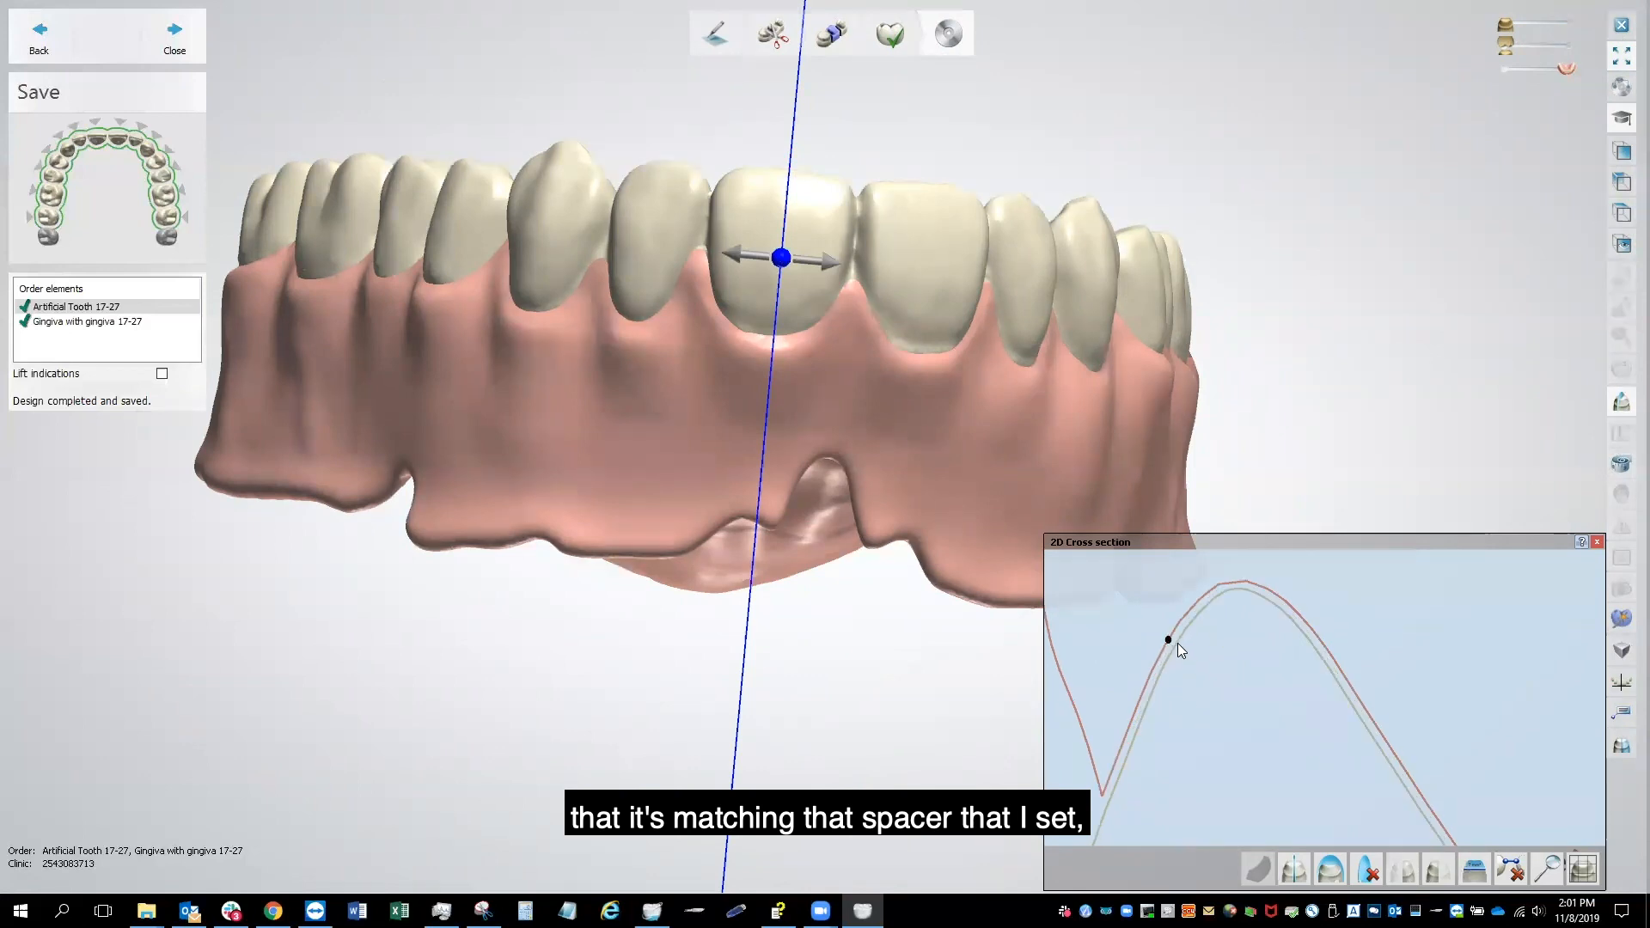
click(1175, 645)
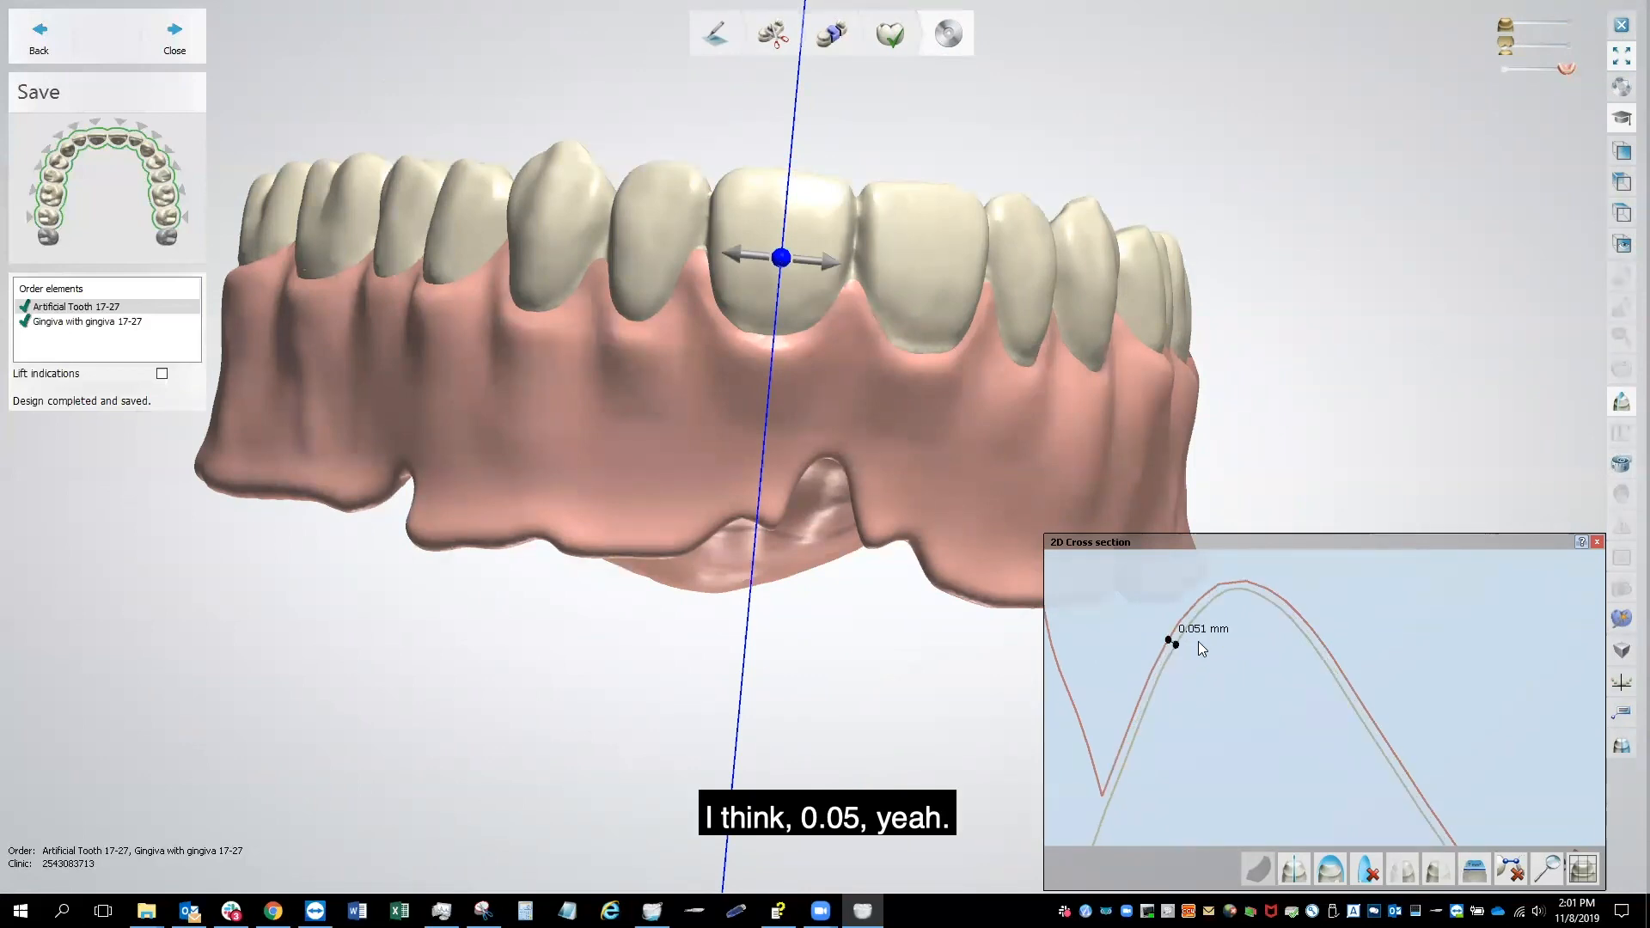
scroll(1200, 684, up, 5)
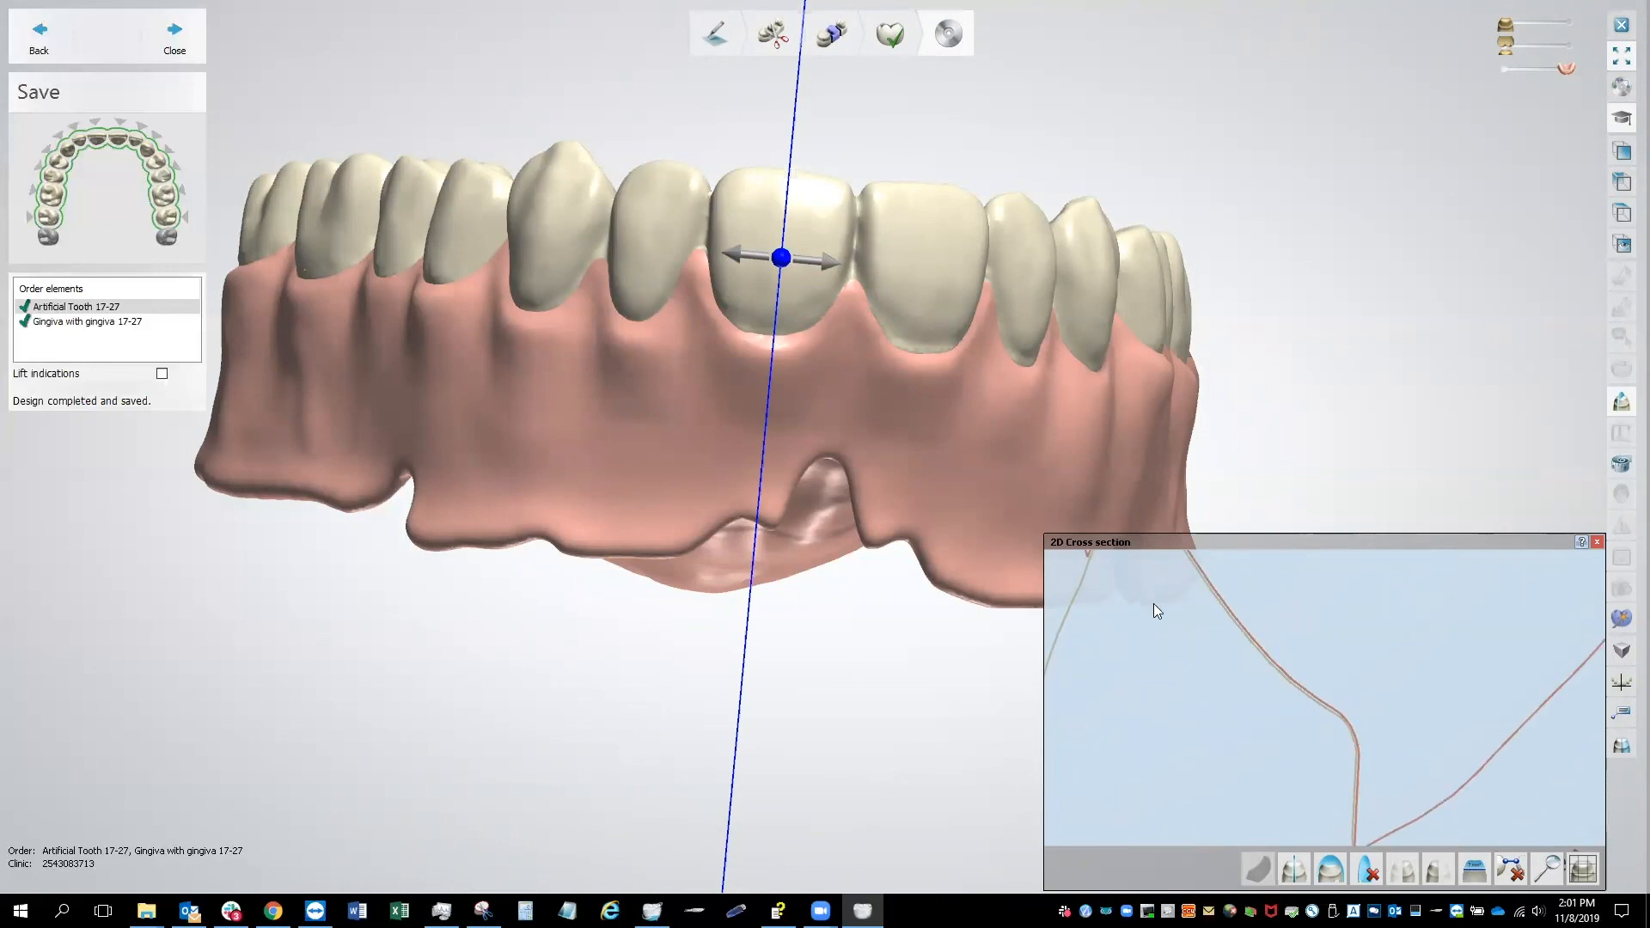
scroll(1164, 614, down, 2)
right_drag(998, 369, 638, 364)
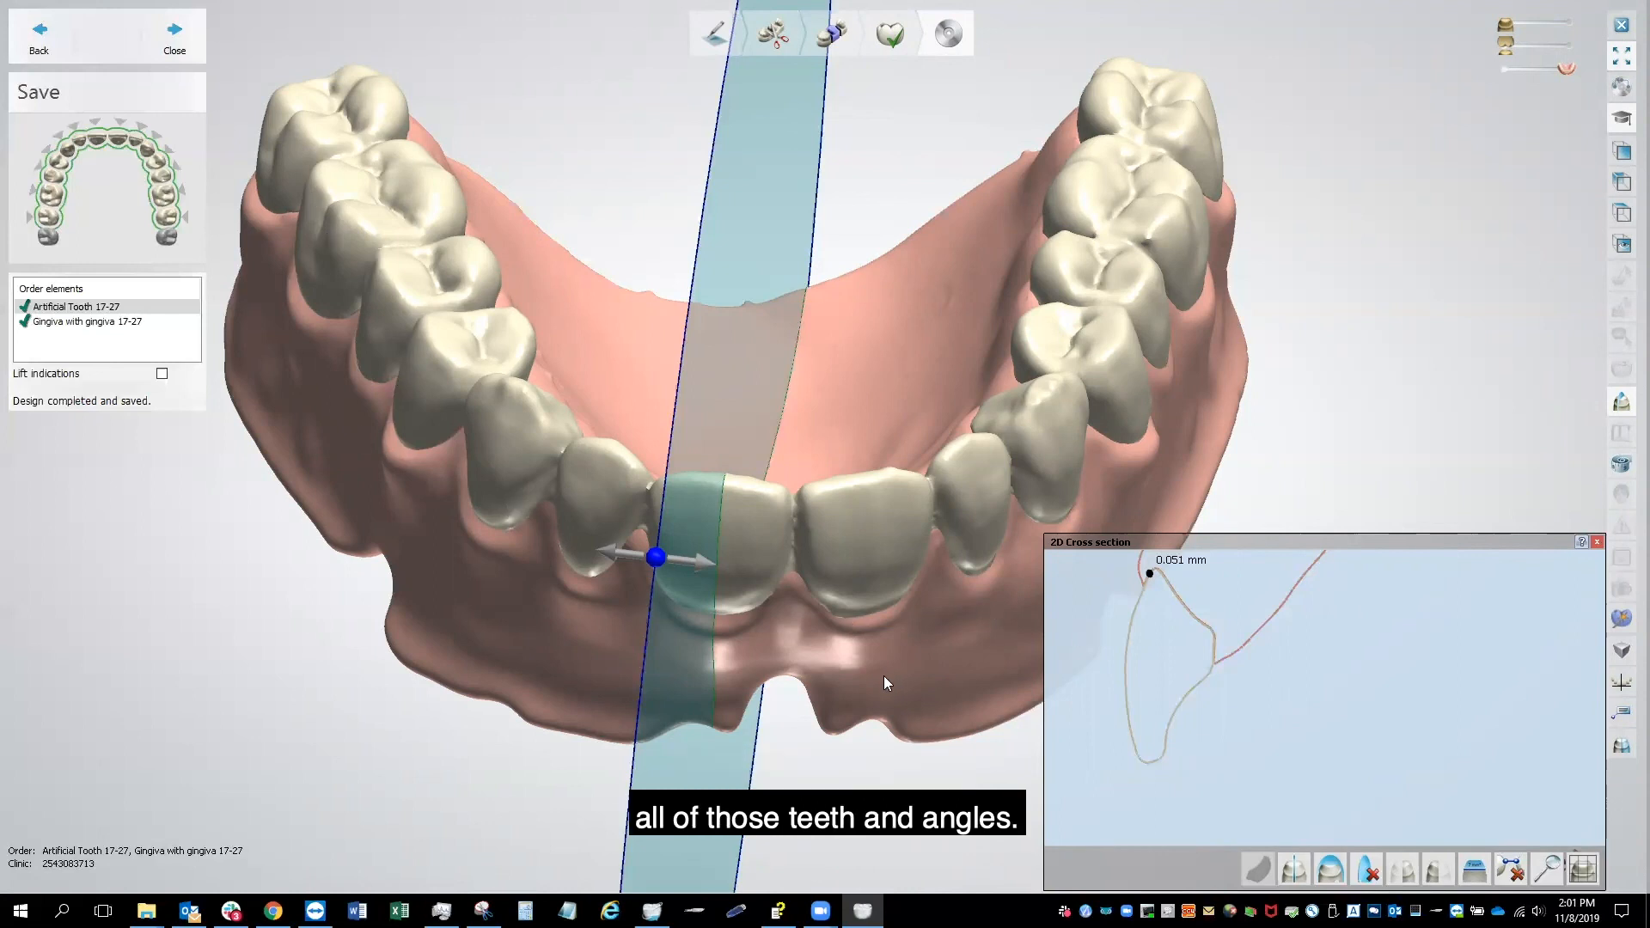
click(1596, 542)
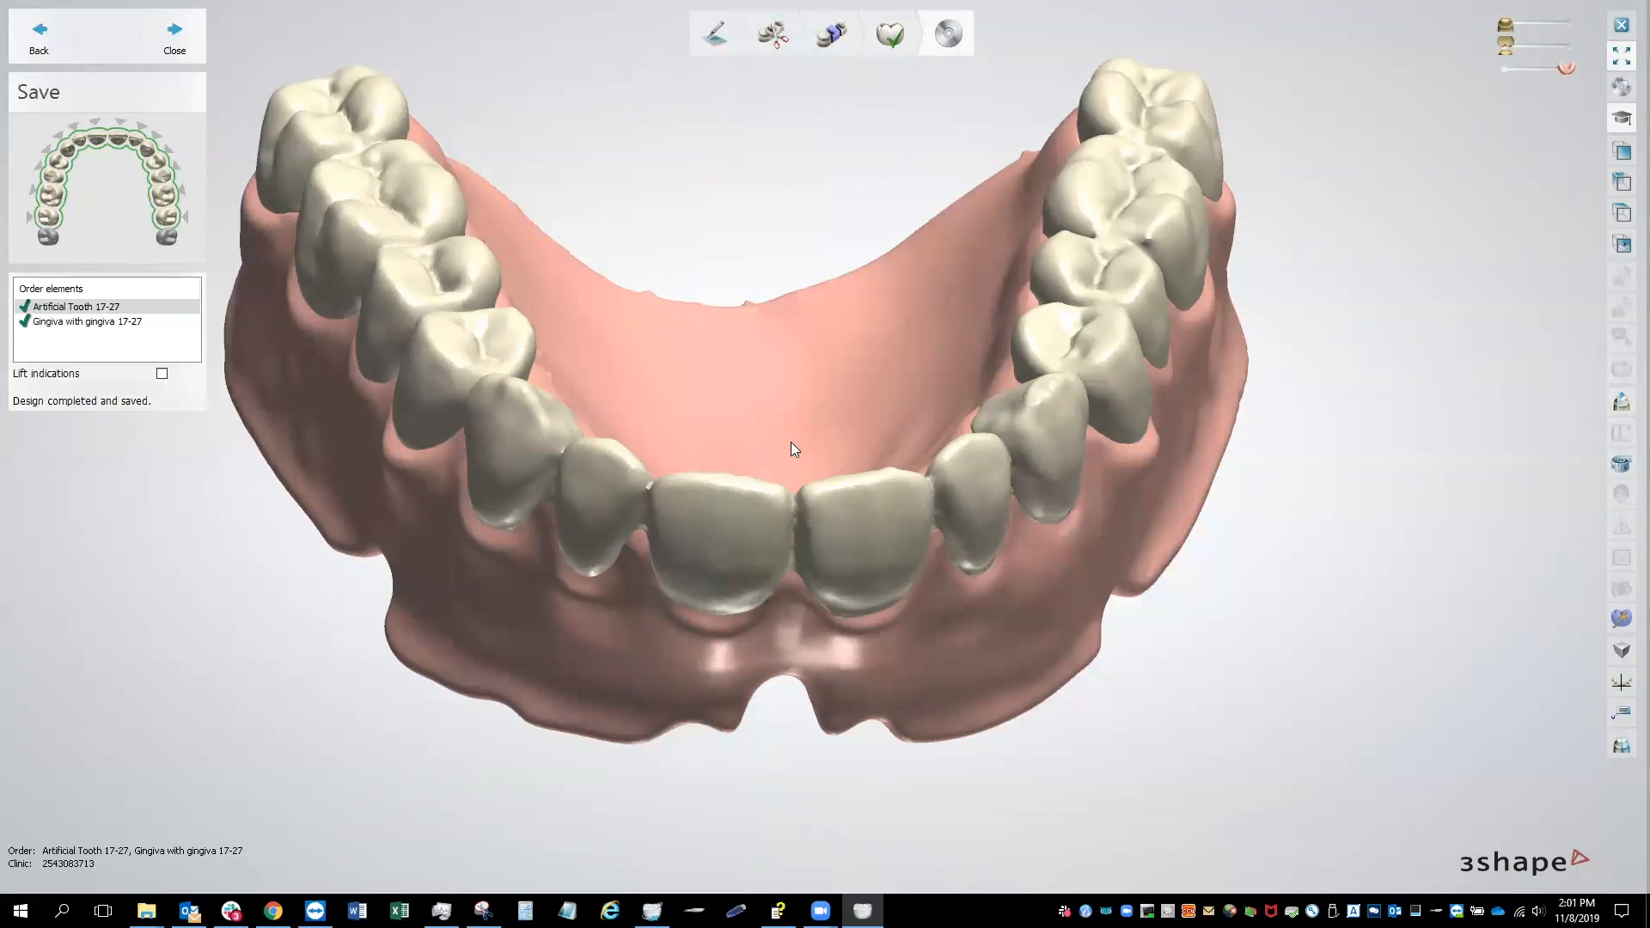
Step: Close the saved design, return to the order list in 3Shape Dental Manager and dismiss the manufacturing output error
click(187, 47)
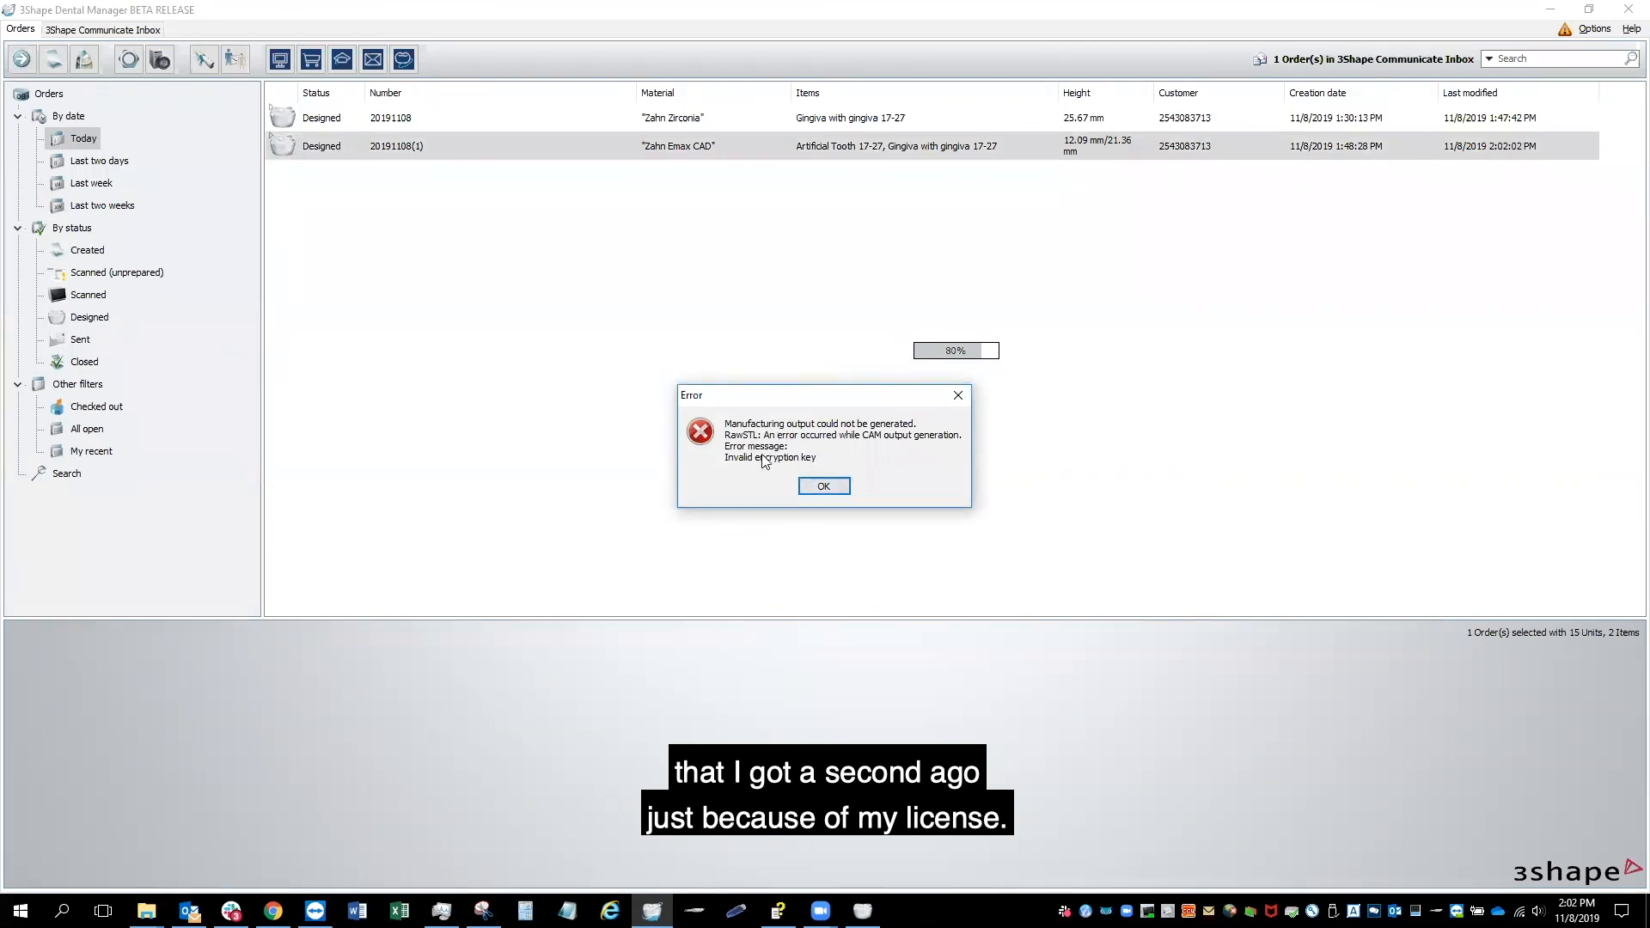
click(824, 487)
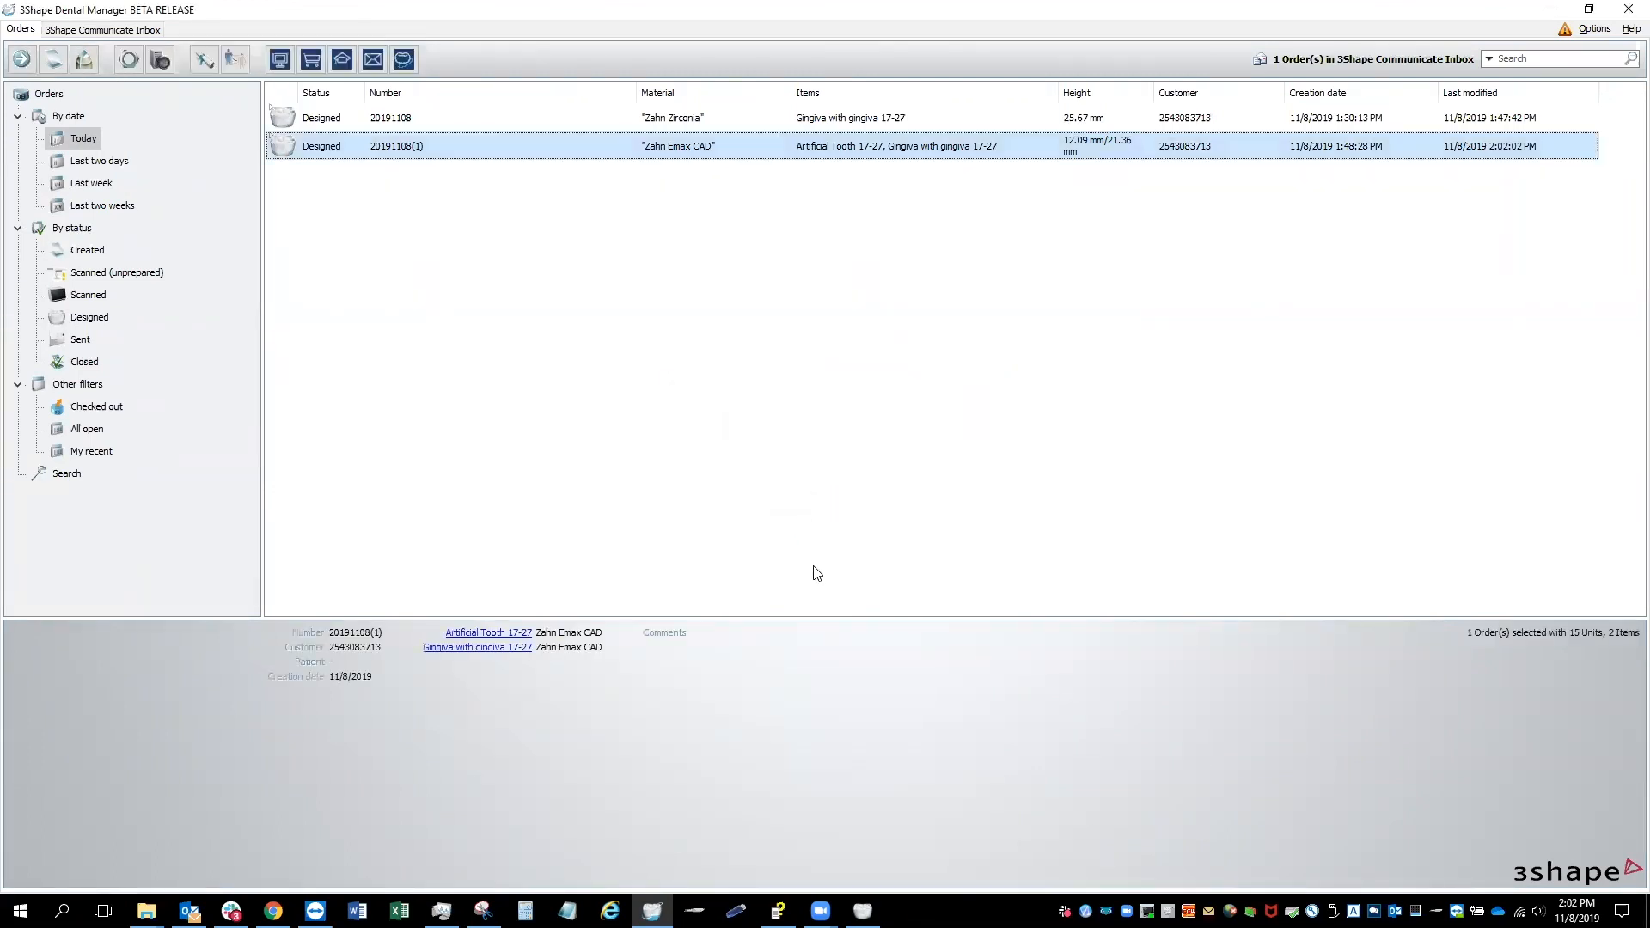